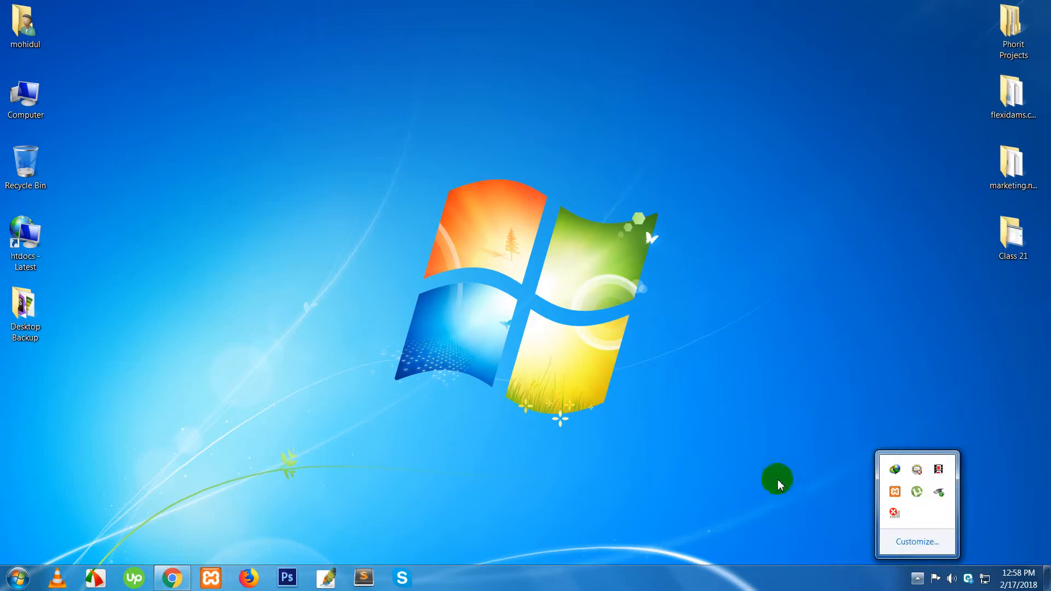
Step: Bring up the XAMPP Control Panel and open Apache's PHP (php.ini) configuration file
left_click(898, 493)
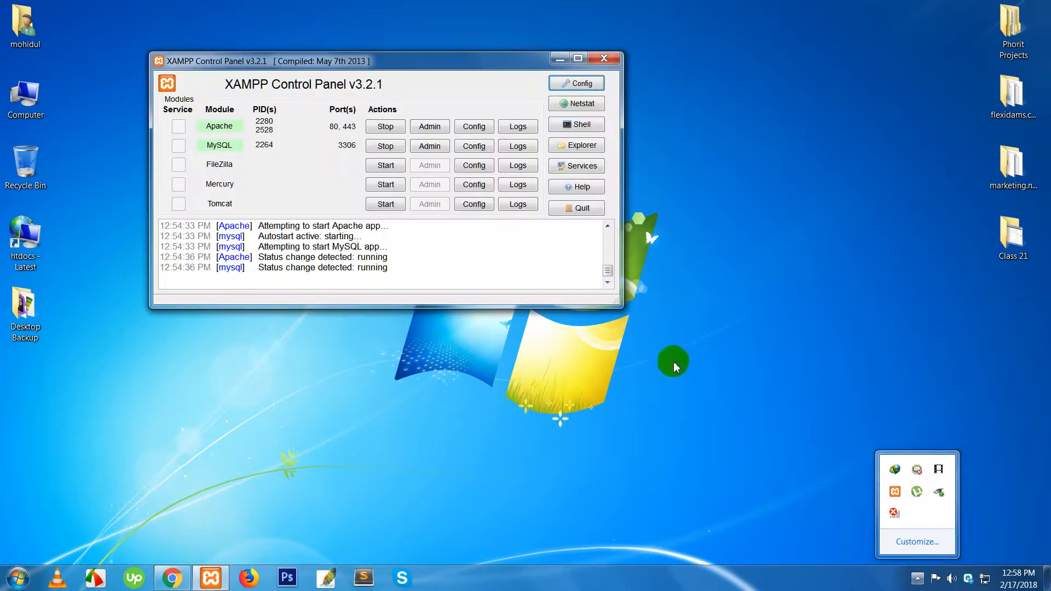
left_click(662, 342)
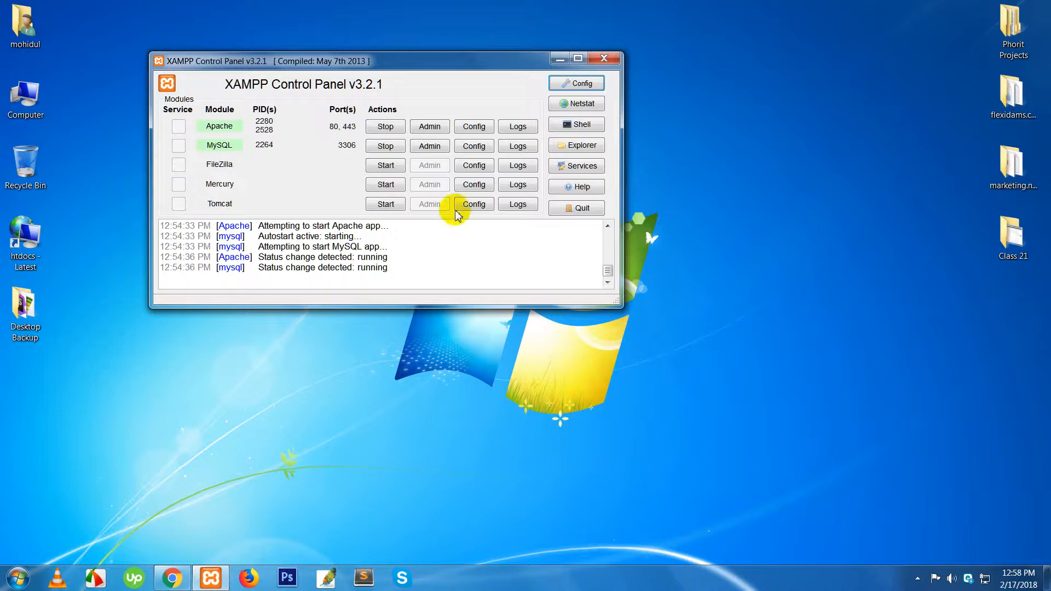
left_click(472, 126)
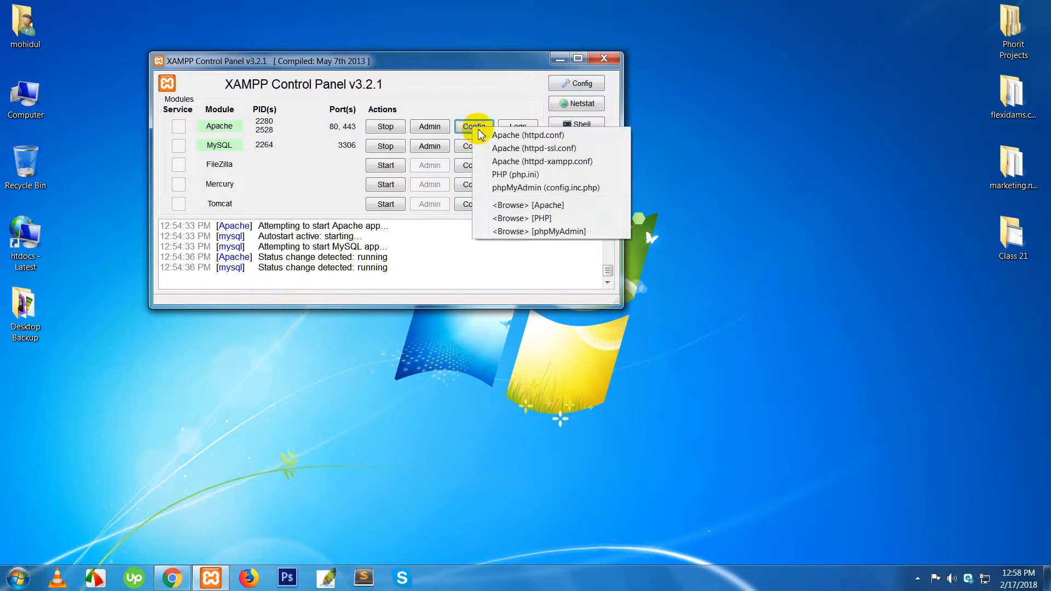
left_click(520, 175)
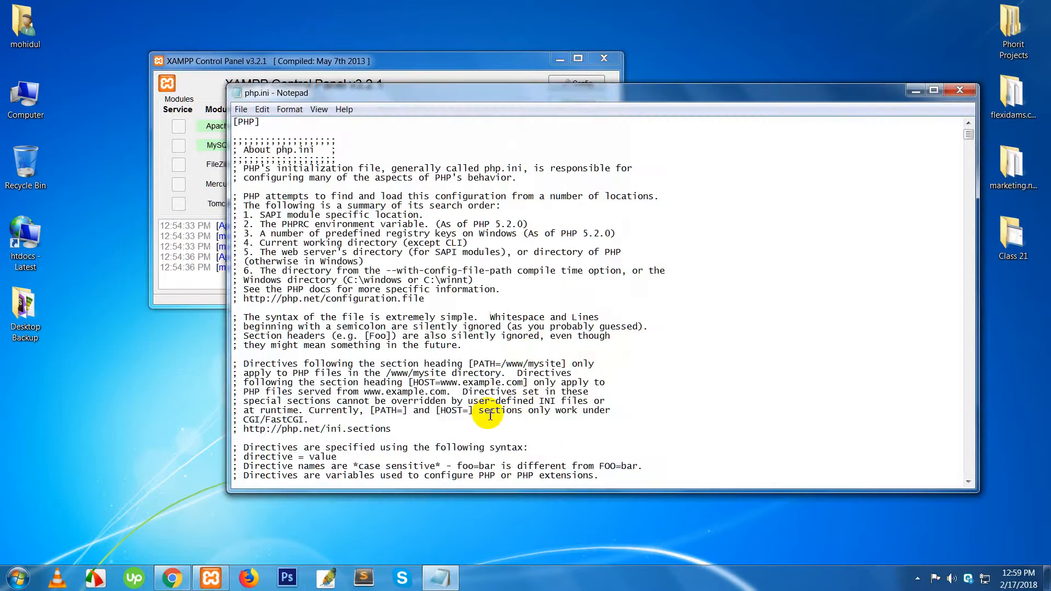
Step: Search php.ini for "Max_upload" both downward and upward from the default-value summary, then close the search
scroll(555, 442, "down", 2)
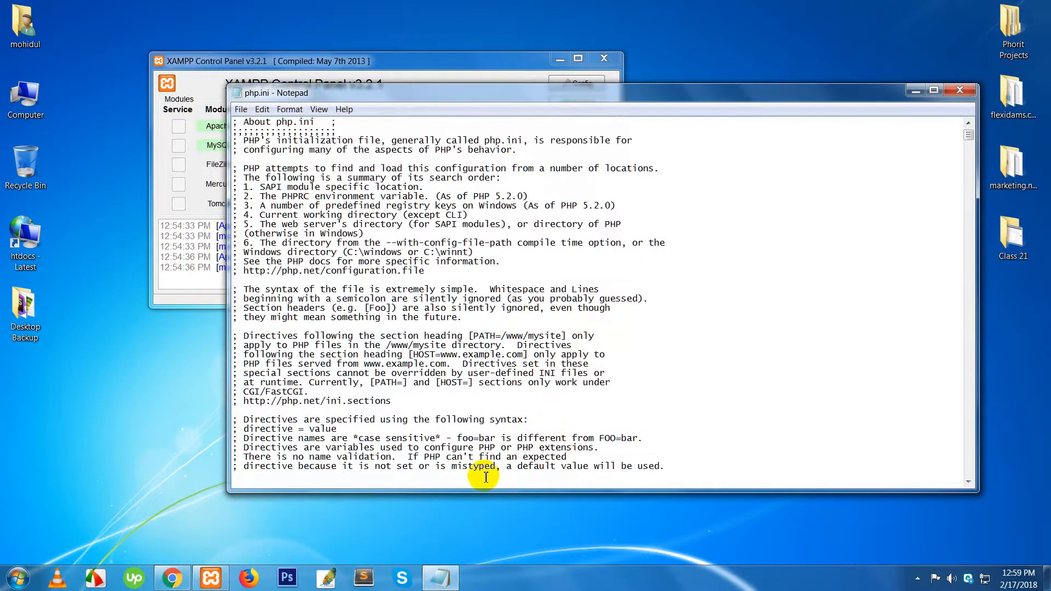
scroll(503, 417, "down", 3)
scroll(503, 417, "down", 20)
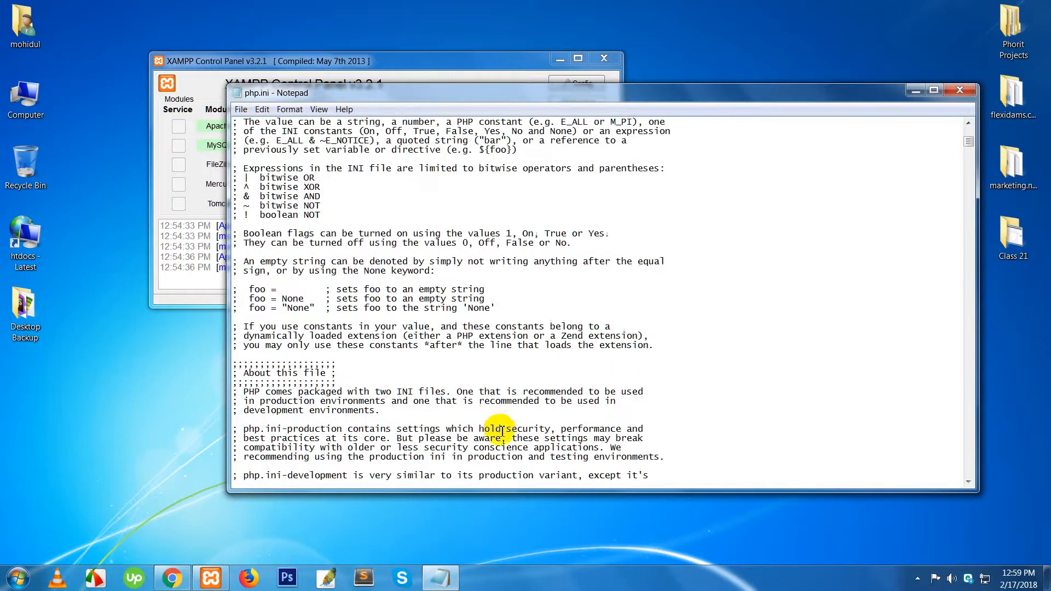
scroll(501, 434, "down", 5)
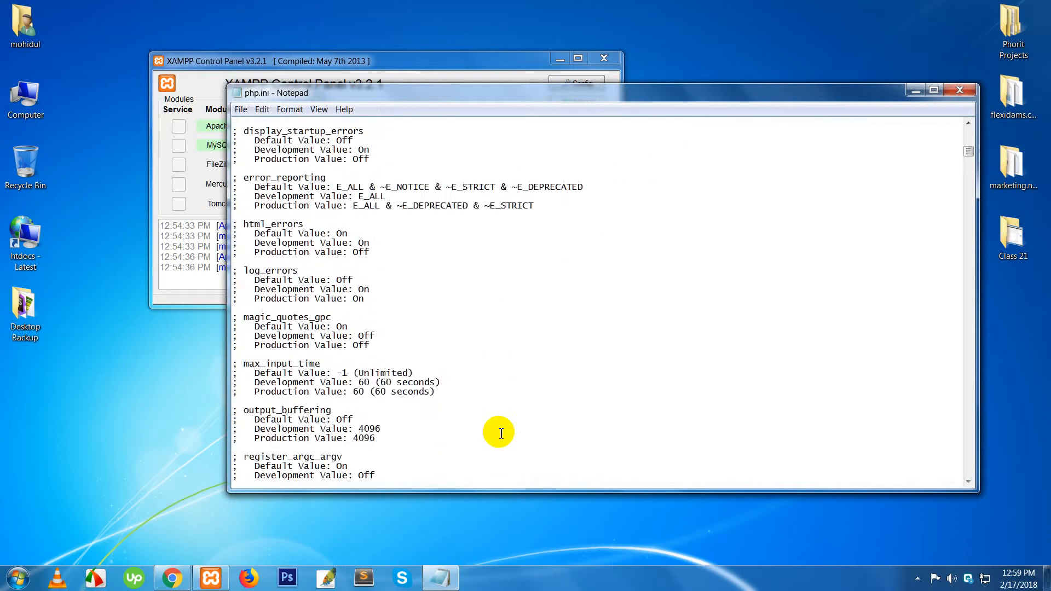
scroll(501, 434, "down", 5)
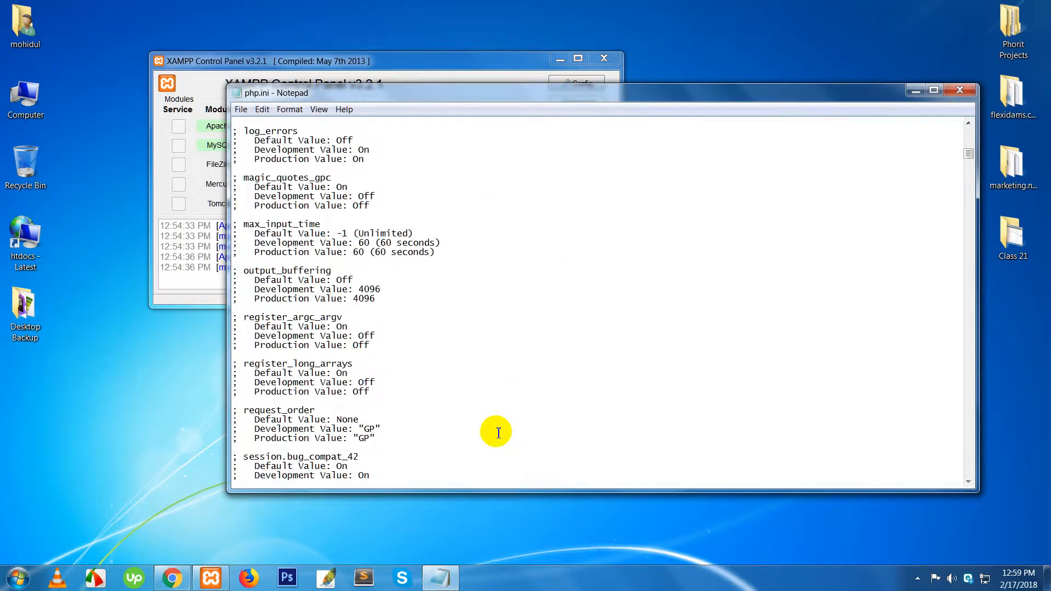
key("ctrl+f")
type("Max_upload")
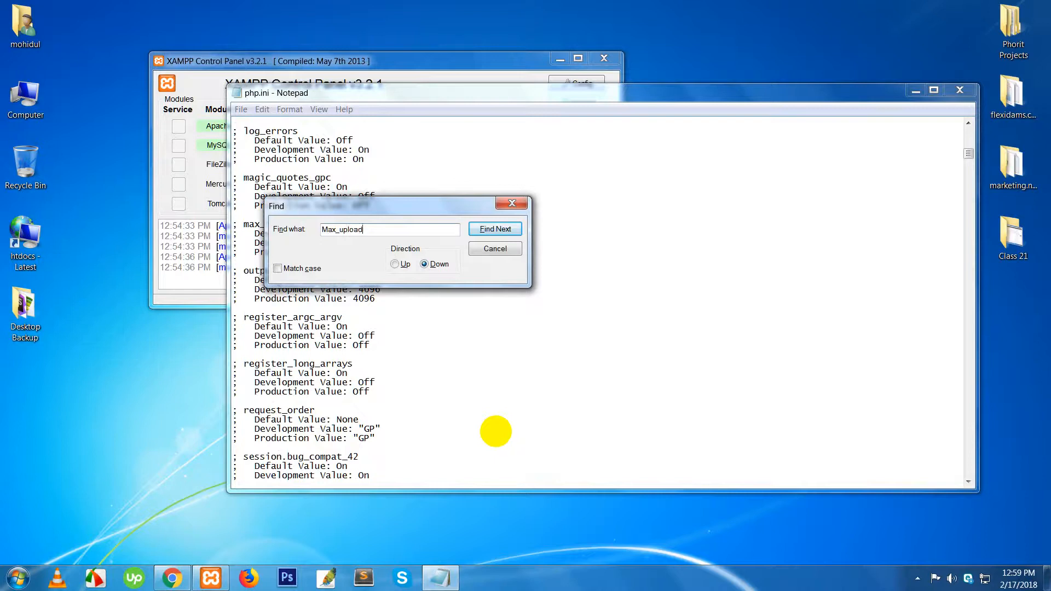
left_click(498, 229)
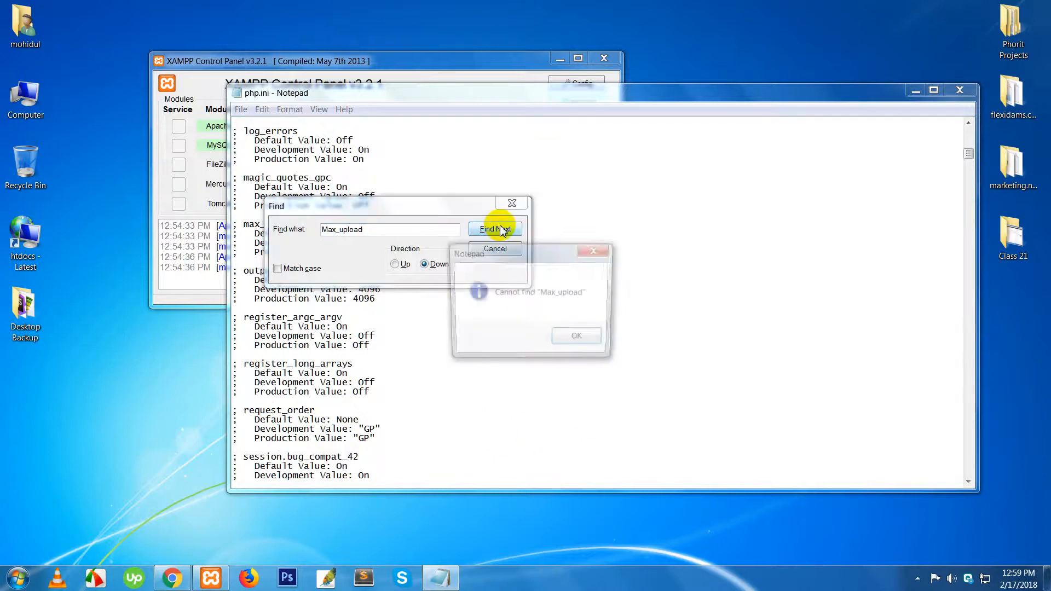
left_click(569, 336)
left_click(395, 264)
left_click(482, 229)
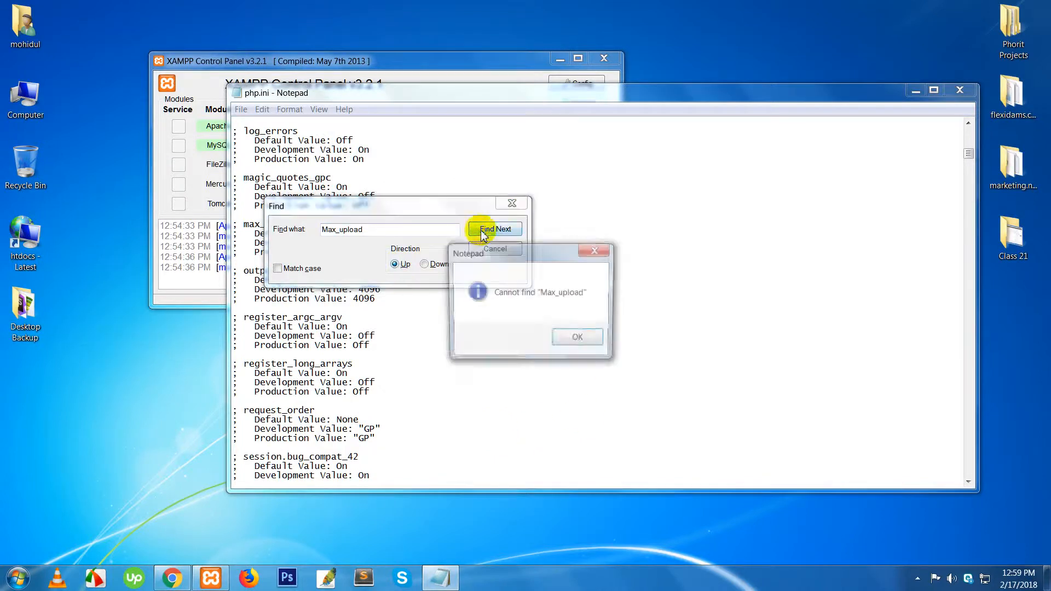
left_click(579, 339)
left_click(512, 204)
Step: Look through the php.ini directives down to the end of the file for the upload limit setting
scroll(441, 399, "up", 5)
scroll(441, 395, "down", 20)
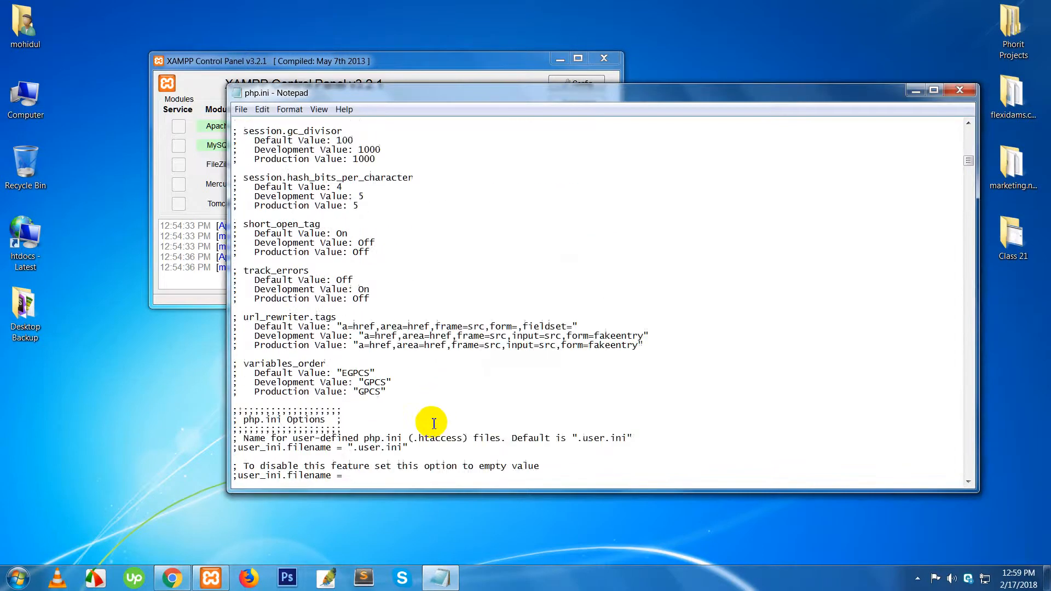
scroll(446, 416, "down", 8)
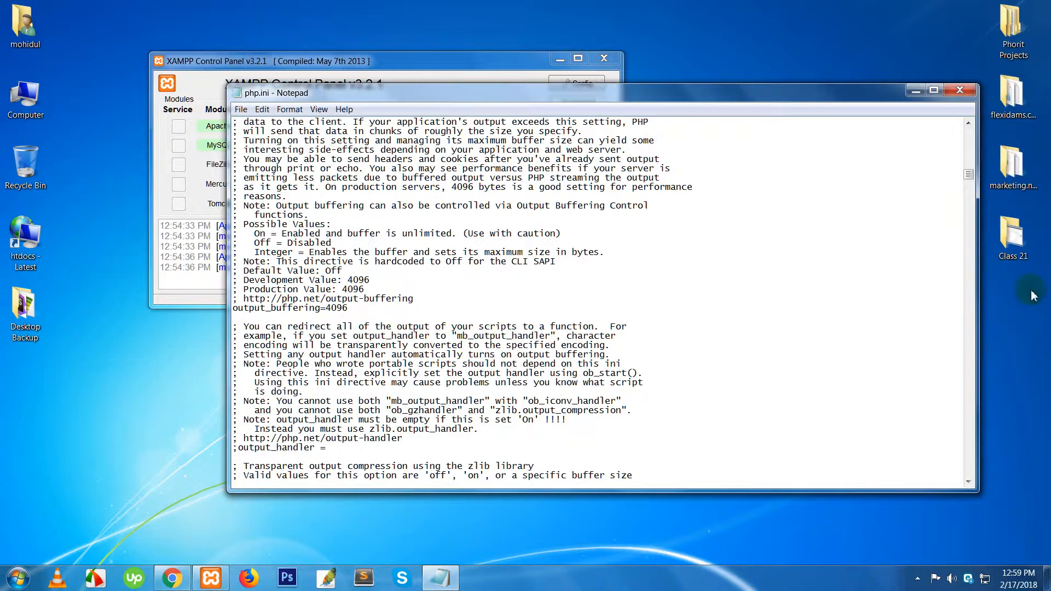
left_click_drag(968, 178, 949, 313)
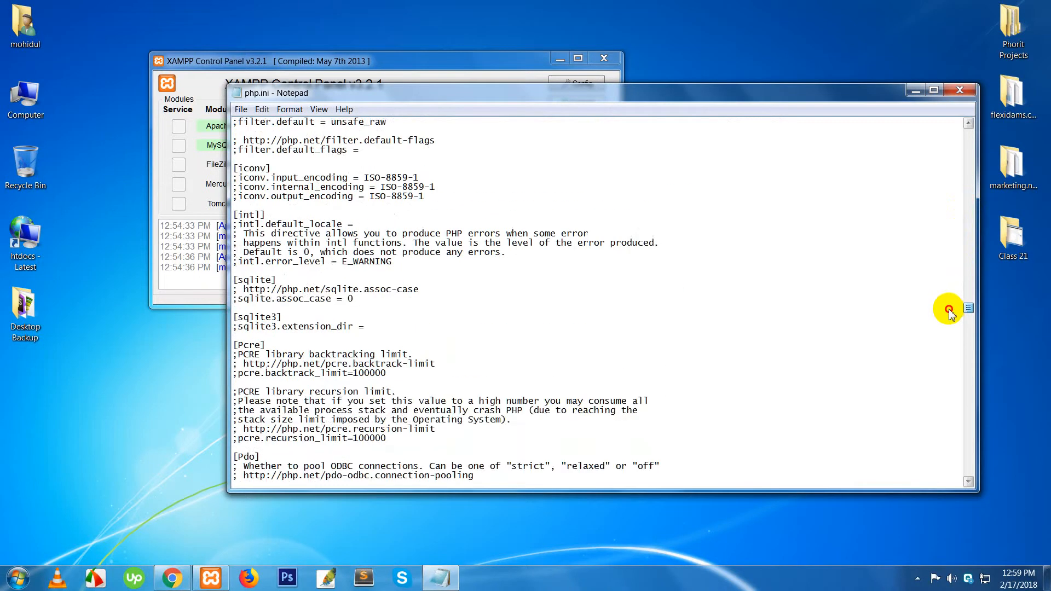
left_click_drag(947, 310, 940, 481)
Step: Examine php.ini backward from its end, through the mbstring and MSSQL sections to the session settings, for upload-related directives
scroll(580, 372, "up", 20)
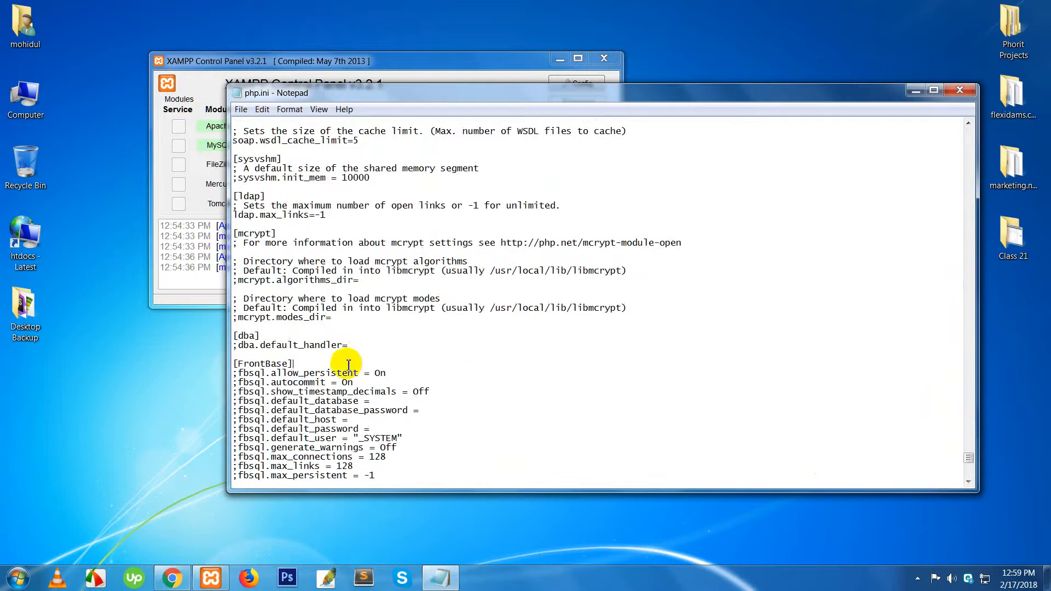
double_click(273, 363)
scroll(420, 294, "up", 20)
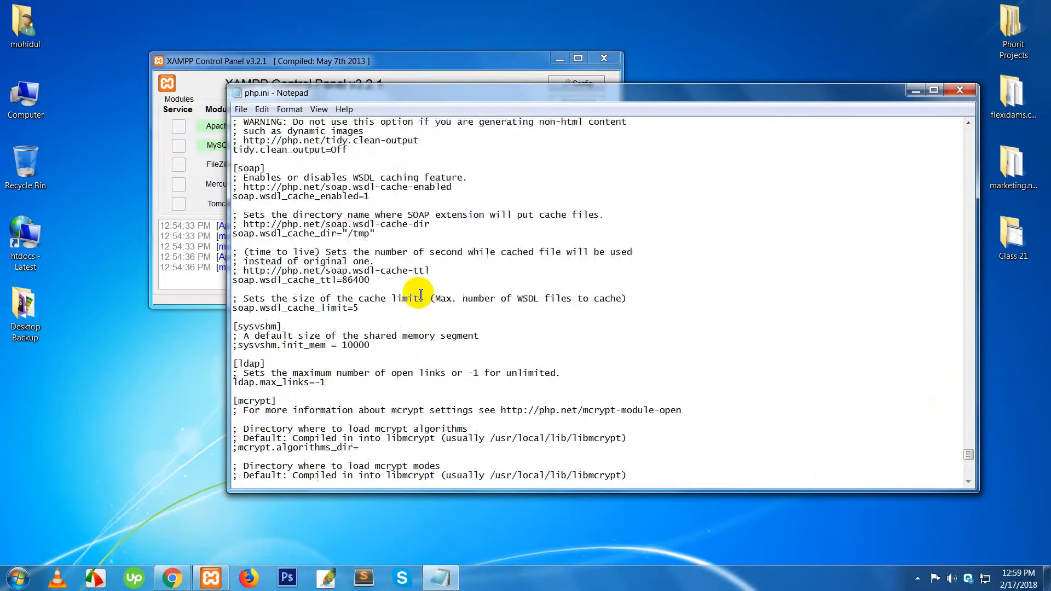
scroll(409, 296, "up", 12)
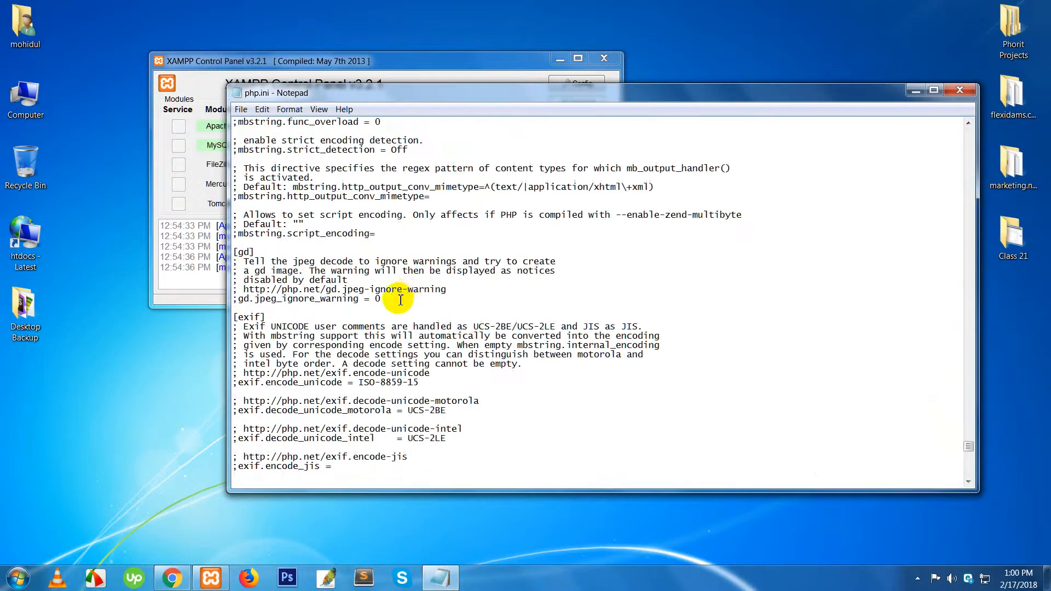
scroll(355, 326, "up", 11)
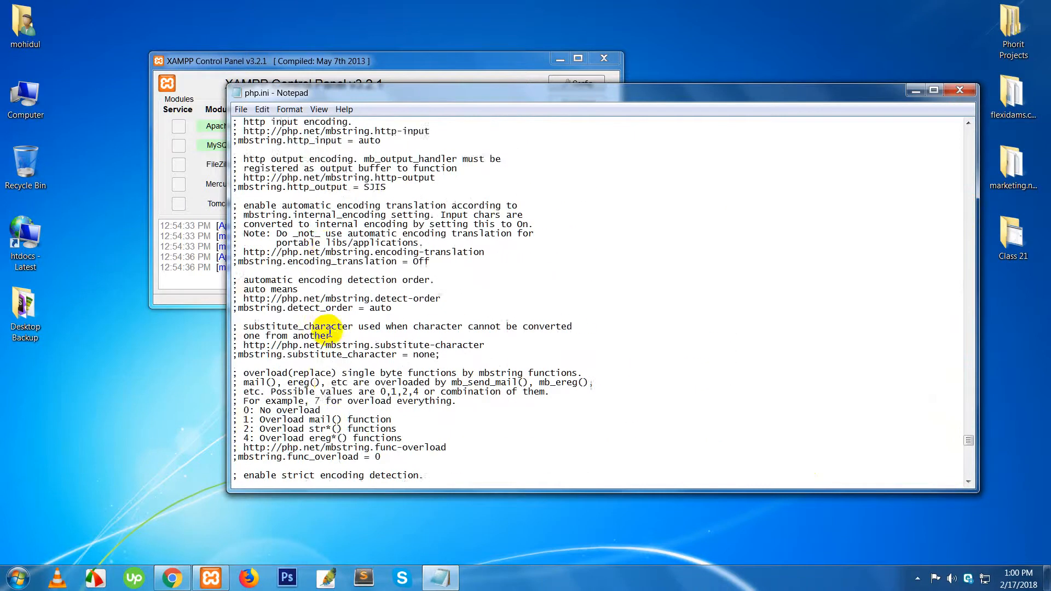
scroll(328, 332, "up", 5)
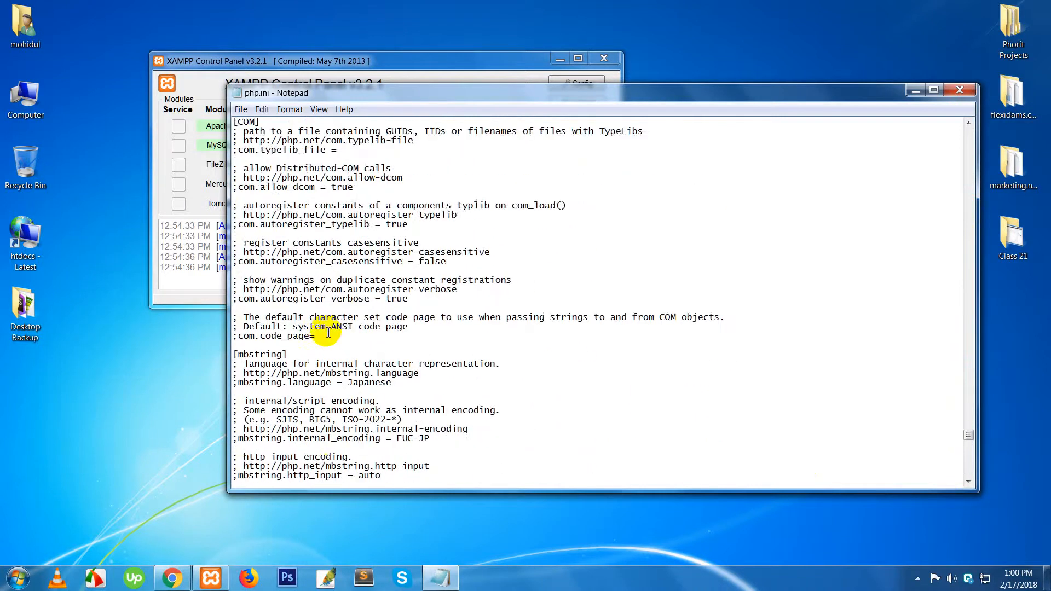
scroll(328, 332, "up", 14)
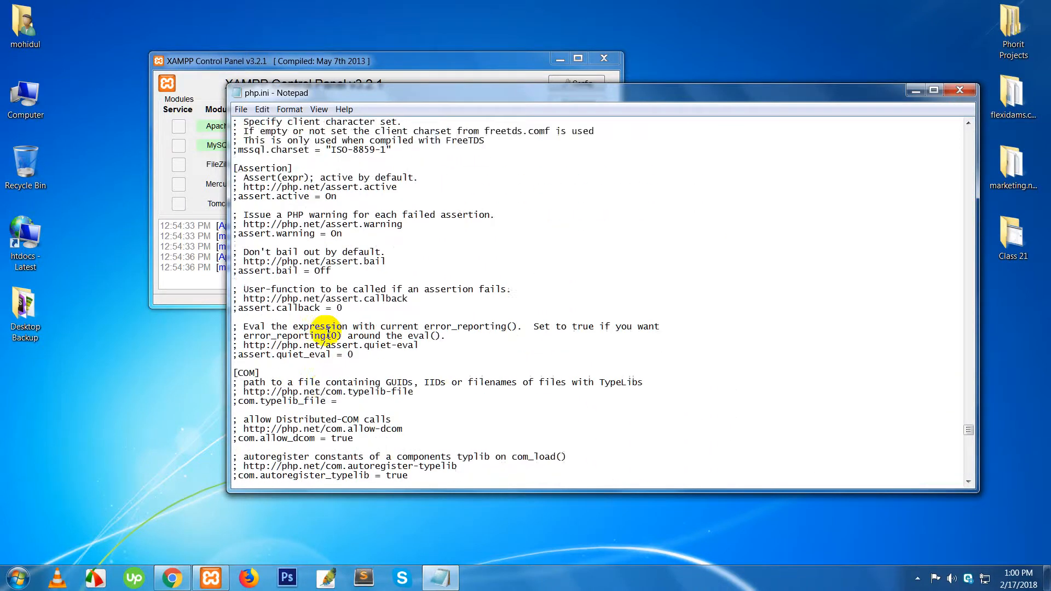
scroll(328, 332, "up", 7)
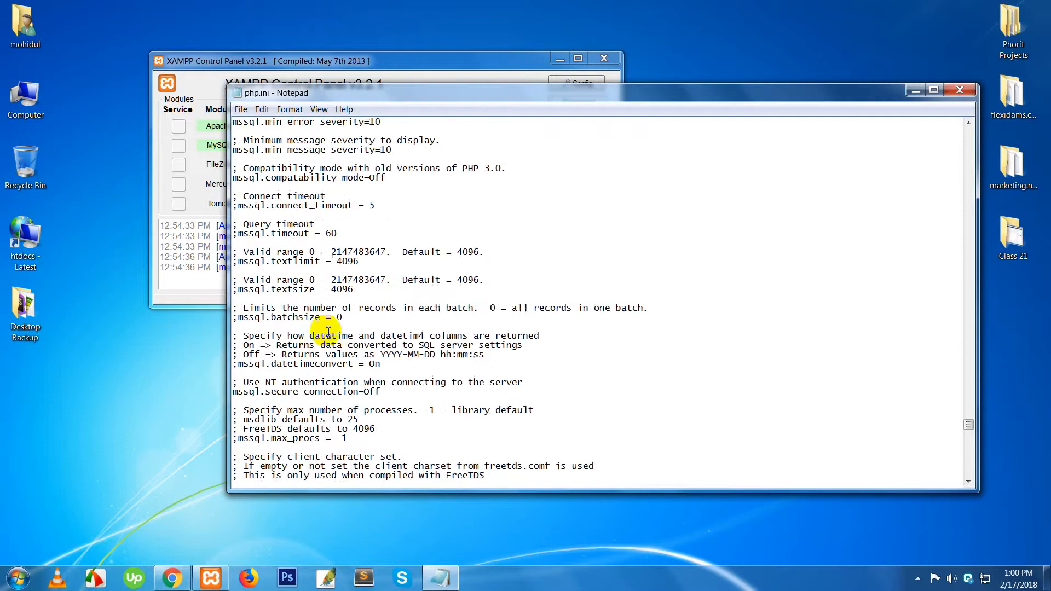
double_click(307, 205)
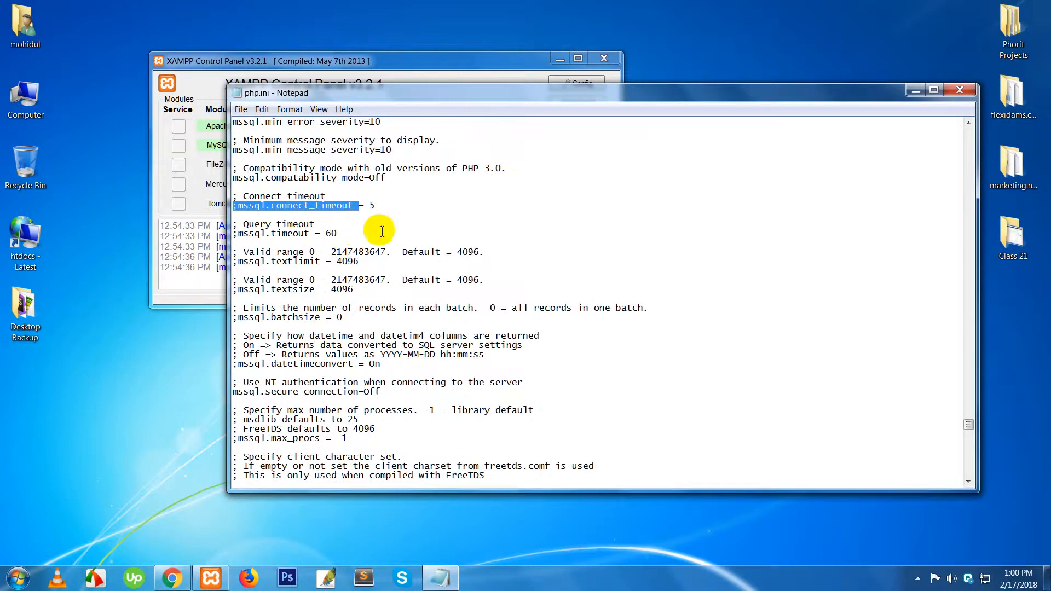
double_click(303, 290)
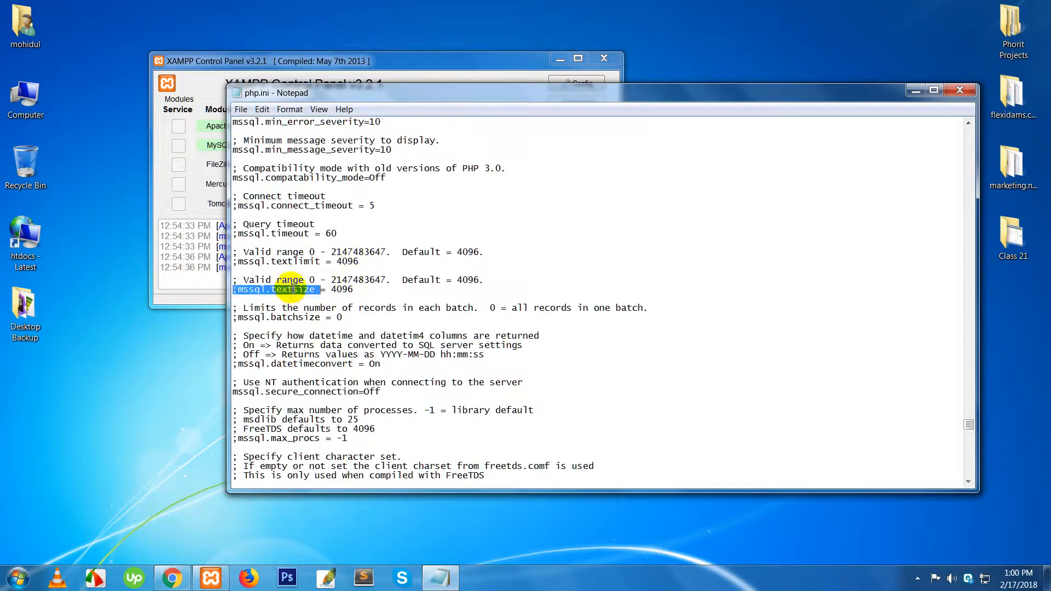
double_click(297, 264)
scroll(329, 279, "up", 4)
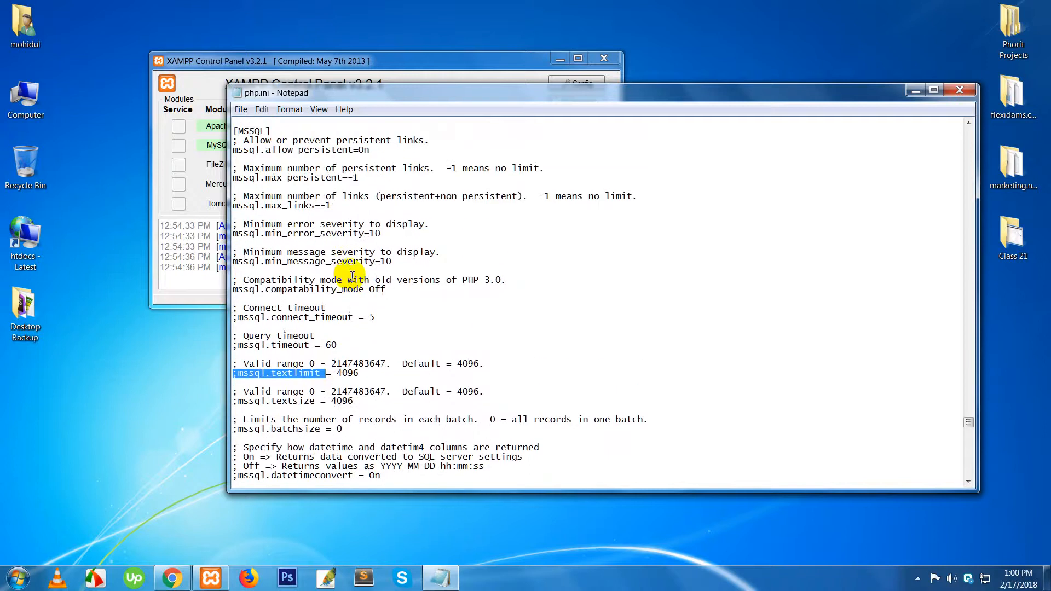
scroll(345, 294, "up", 11)
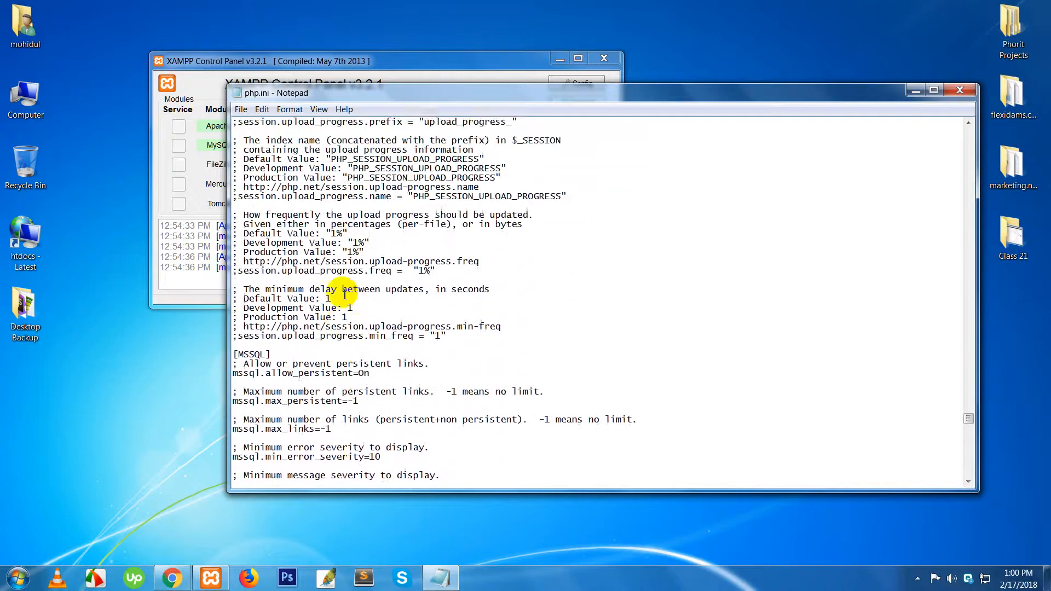
scroll(345, 294, "up", 6)
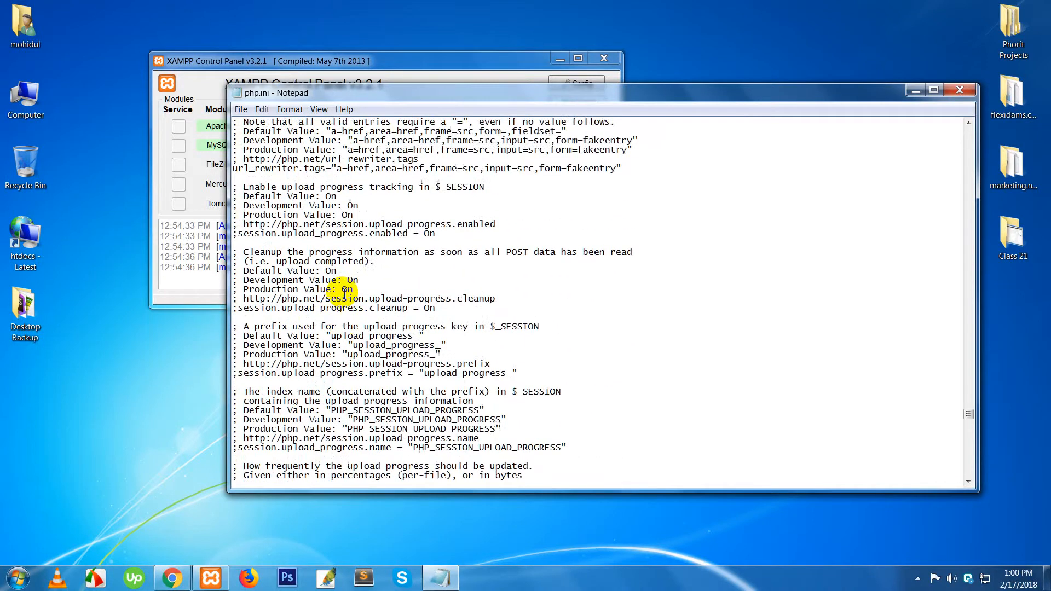
scroll(344, 294, "up", 3)
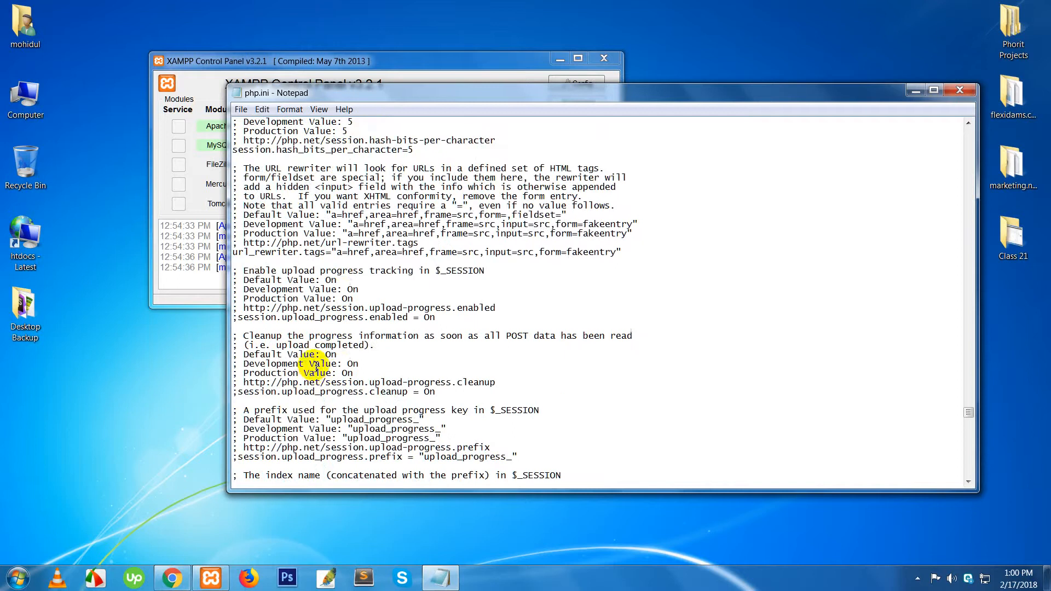
scroll(328, 348, "up", 4)
scroll(334, 348, "up", 11)
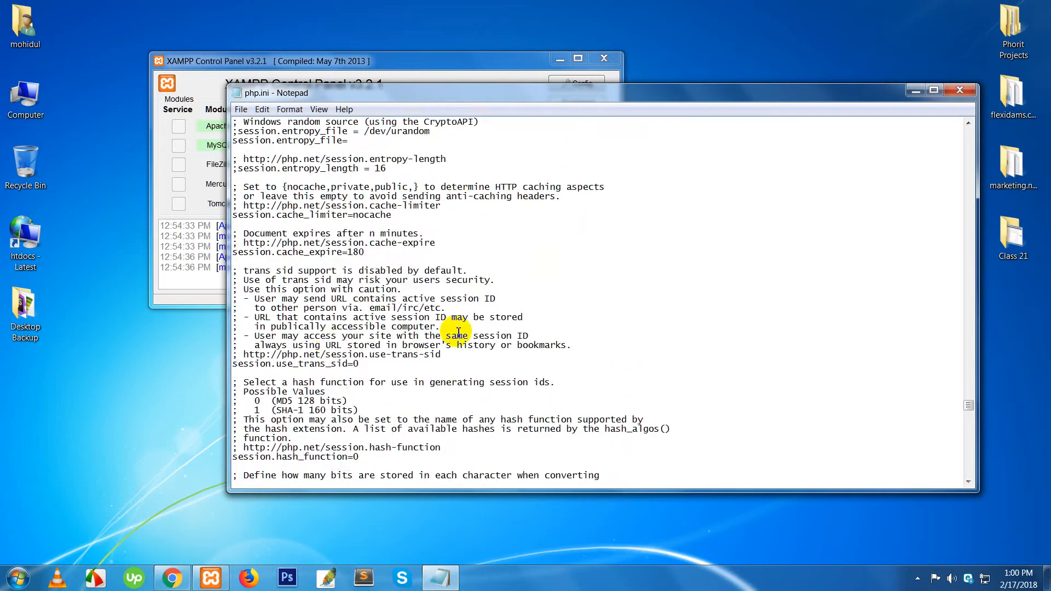
Step: Search php.ini for "upload", first downward and then upward from the session settings
key("ctrl+f")
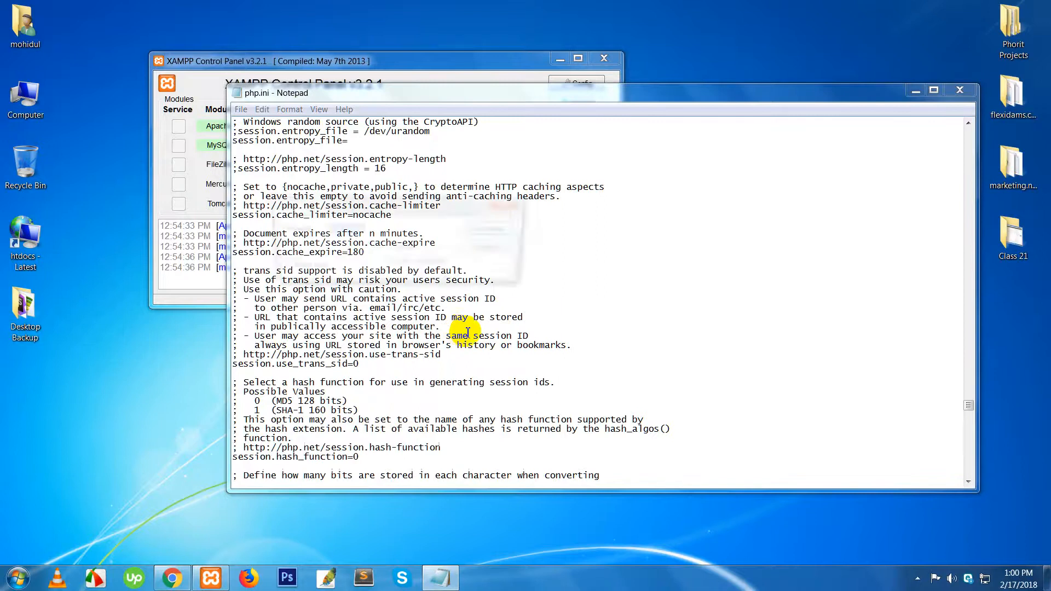
key("BackSpace")
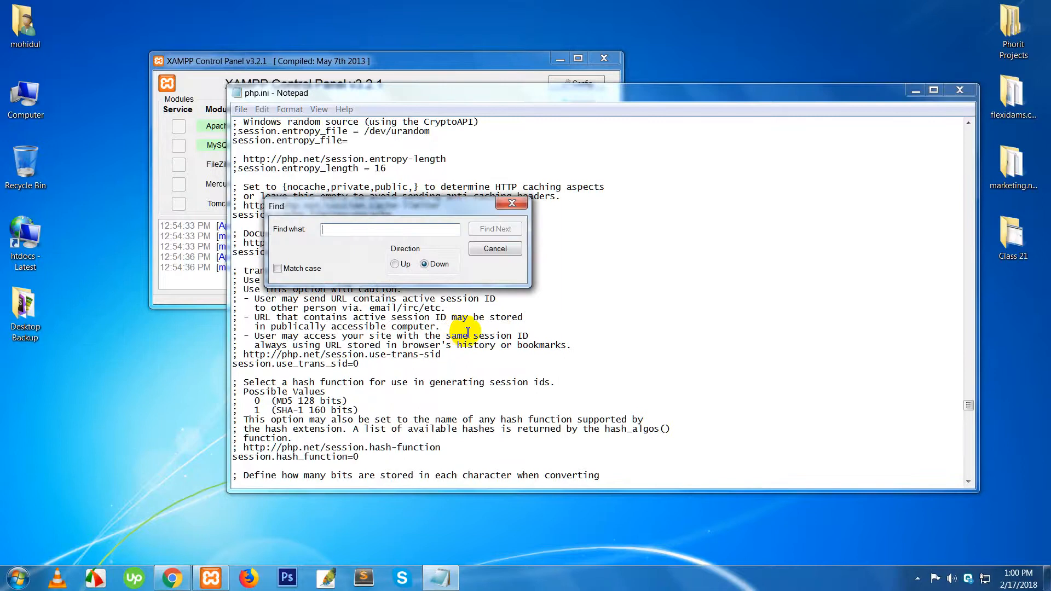
type("upload")
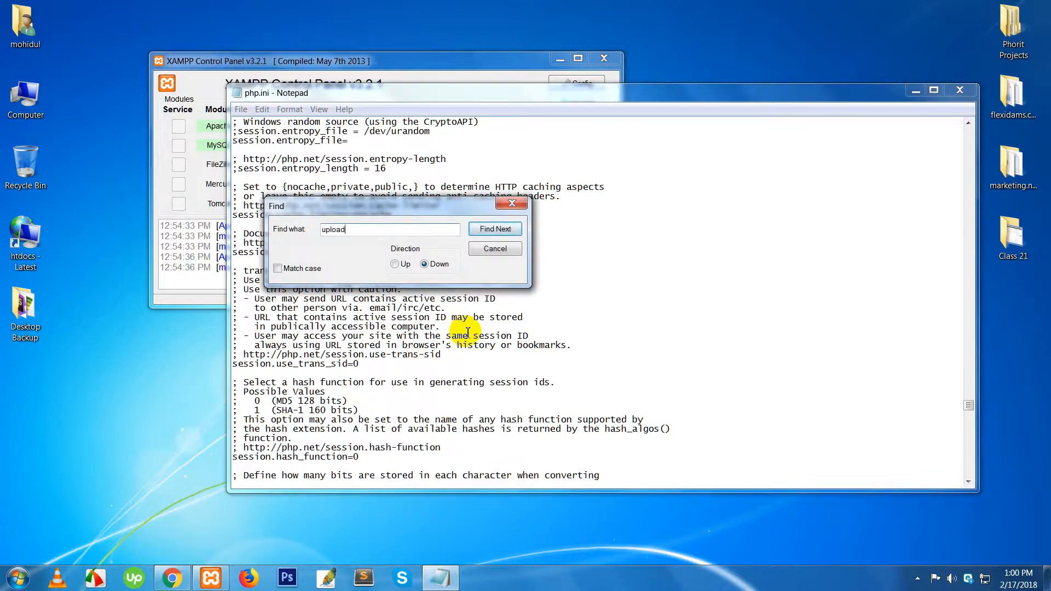
left_click(495, 228)
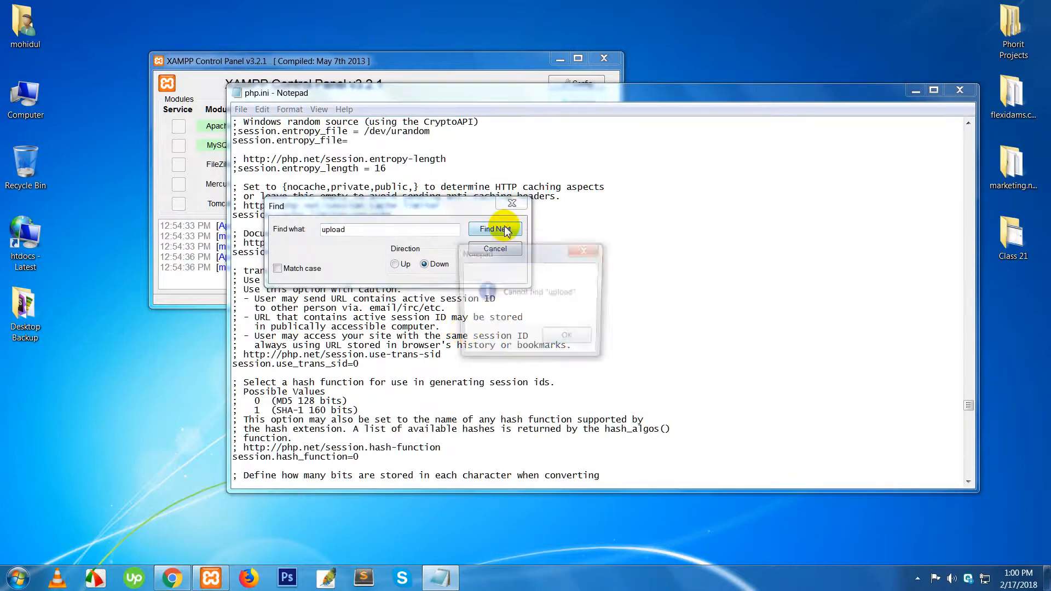
left_click(564, 341)
left_click(395, 264)
left_click(495, 229)
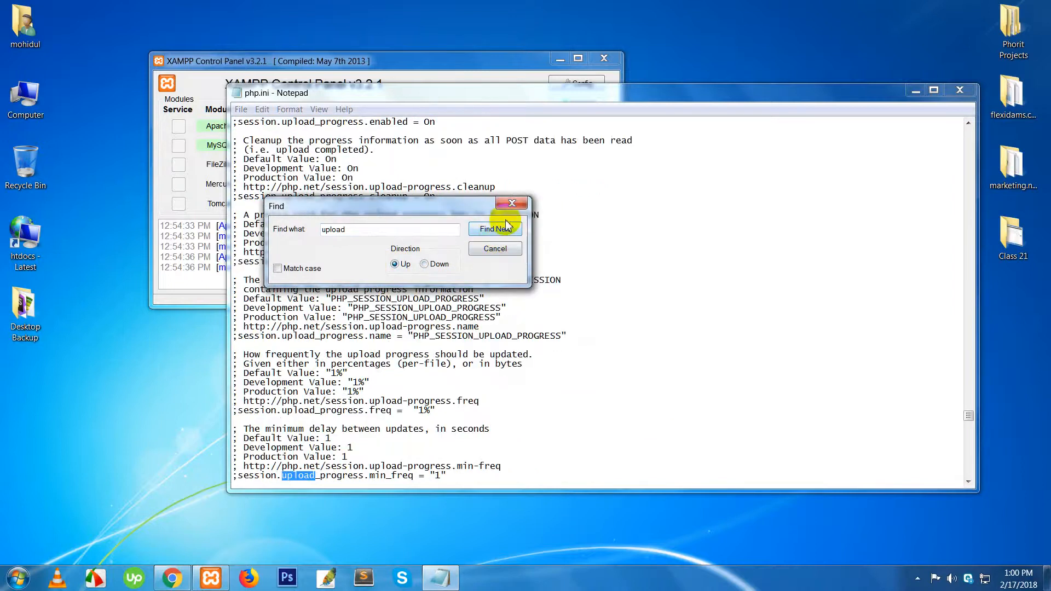
Step: Step upward through the "upload" matches in the session upload-progress directives and move the search dialog clear of the text
left_click(498, 232)
left_click(498, 232)
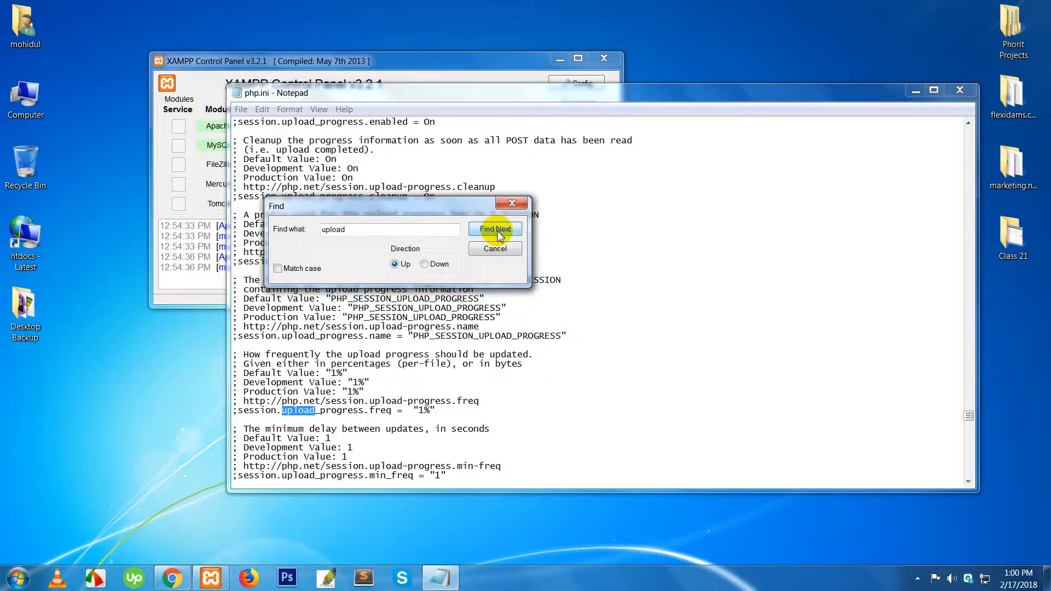
left_click(497, 232)
left_click(498, 233)
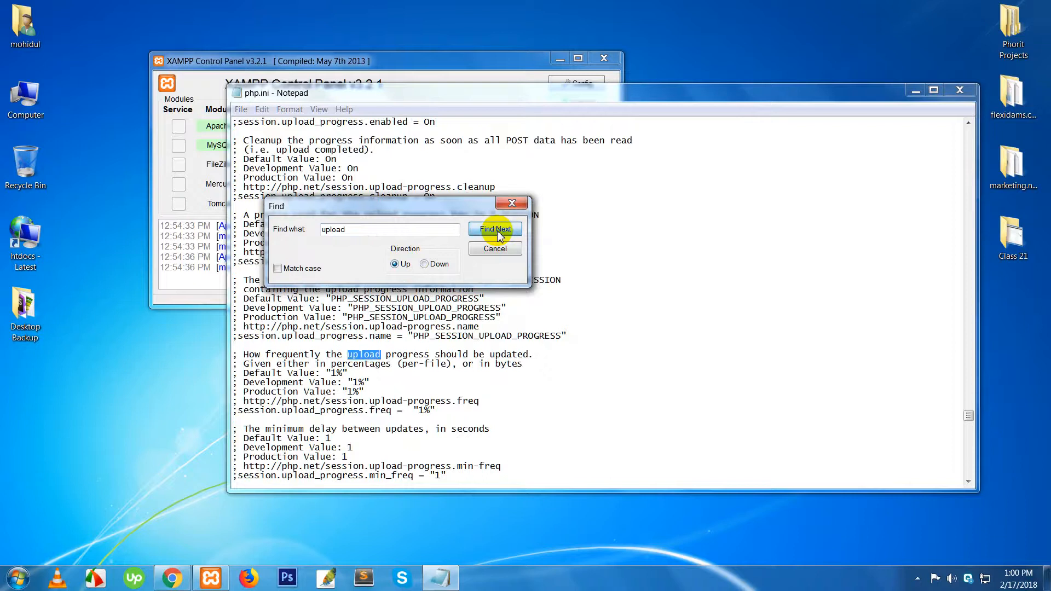
left_click(497, 232)
left_click(498, 233)
left_click(498, 233)
left_click_drag(412, 207, 666, 232)
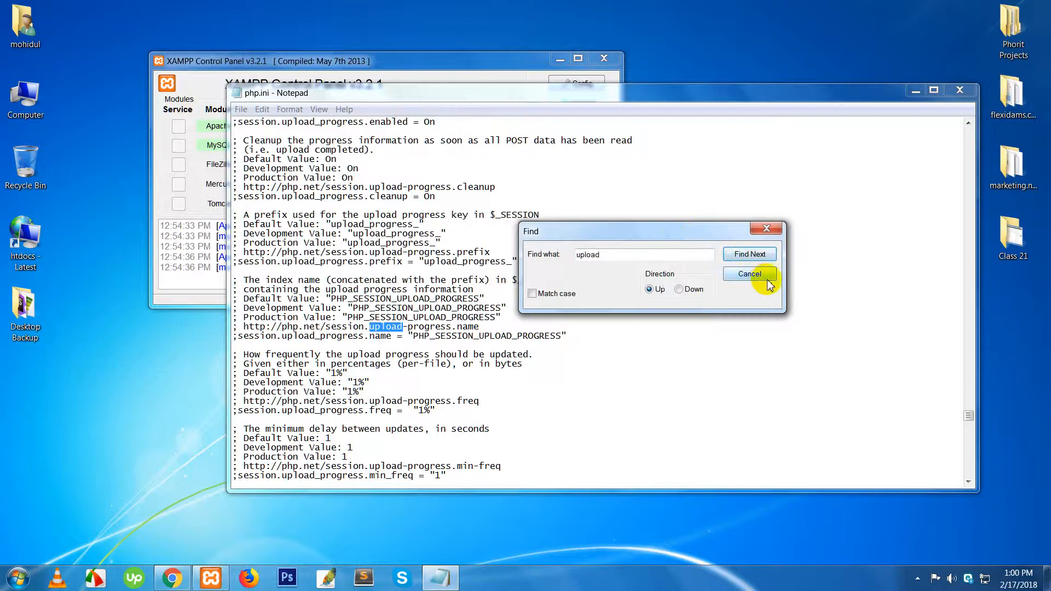
Step: Continue the upward search for "upload" as far as the upload_max_filesize directive, then close the search
left_click(759, 260)
left_click(759, 259)
left_click(759, 259)
left_click(758, 259)
left_click(758, 259)
left_click(758, 259)
left_click(759, 259)
left_click(758, 259)
left_click(758, 259)
left_click(759, 260)
left_click(759, 260)
left_click(759, 259)
left_click(759, 259)
left_click(758, 259)
left_click(758, 259)
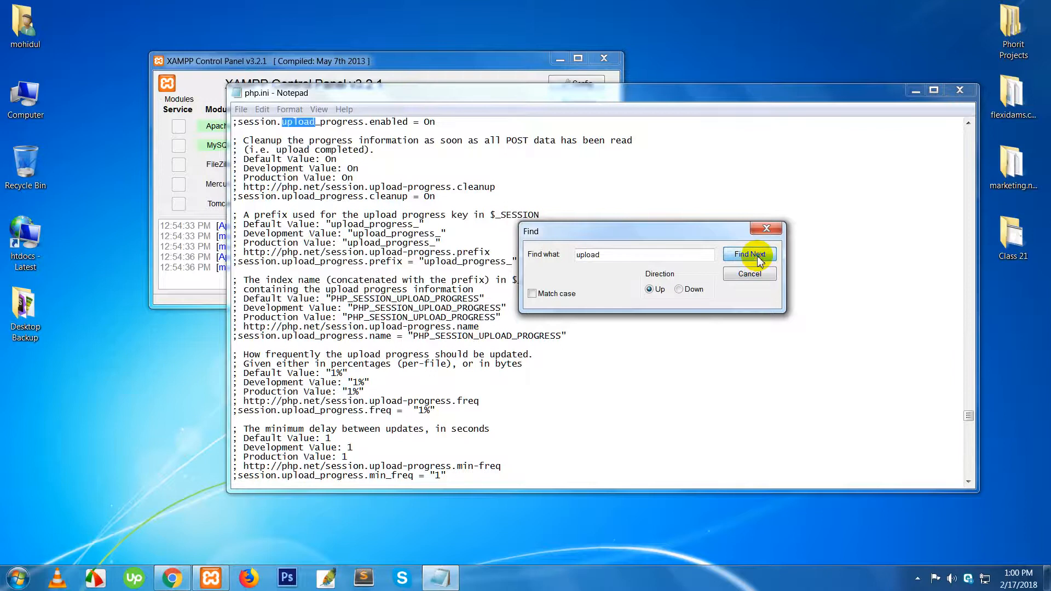
left_click(759, 260)
left_click(759, 260)
left_click(759, 259)
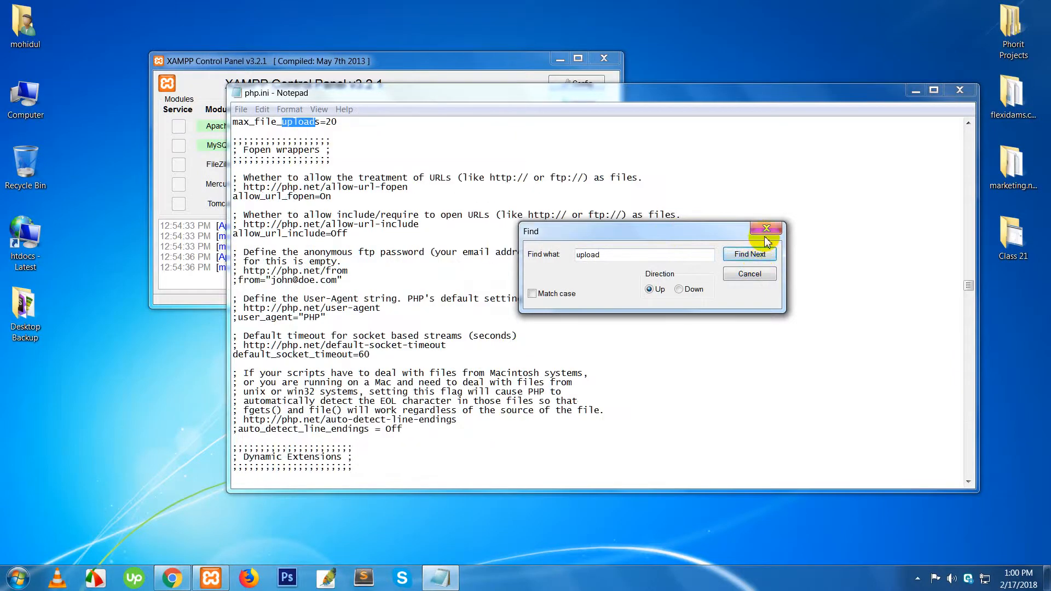
left_click(753, 256)
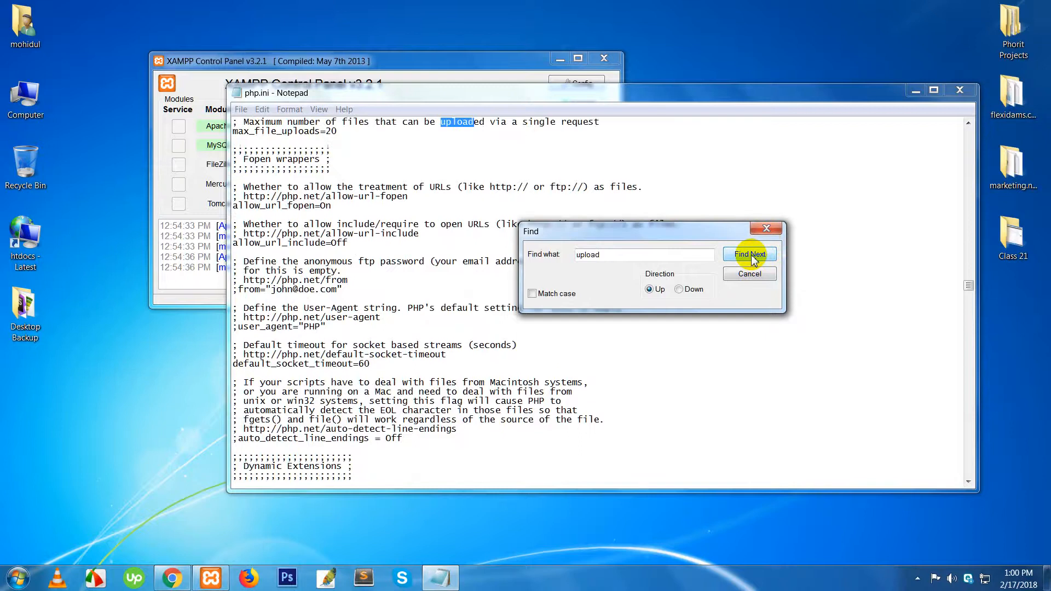
left_click(751, 255)
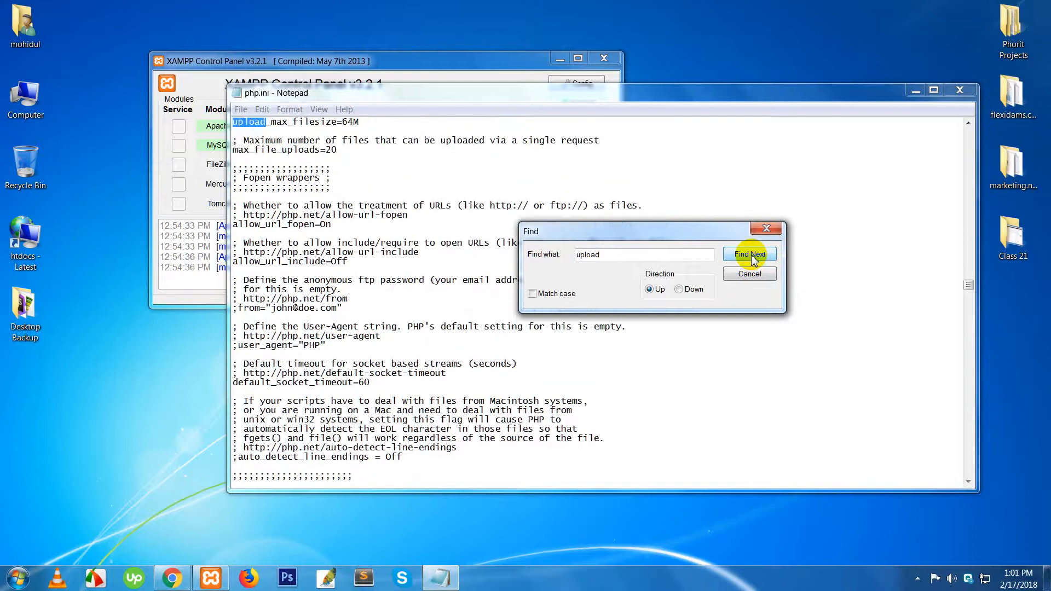
left_click(766, 228)
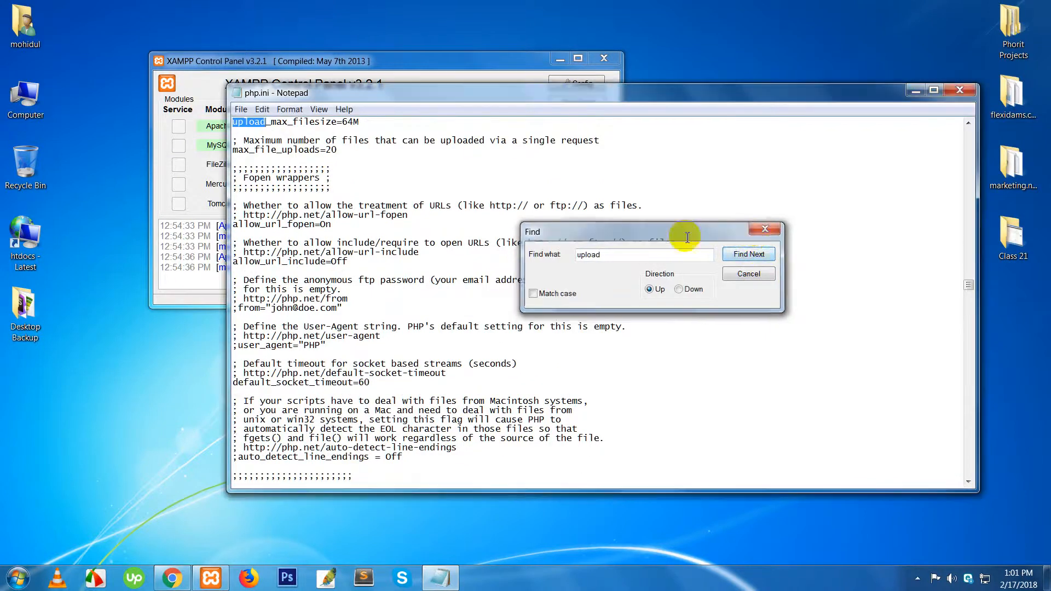
Step: Highlight the upload_max_filesize line in the File Uploads section, then place the cursor at its end
scroll(511, 265, "up", 5)
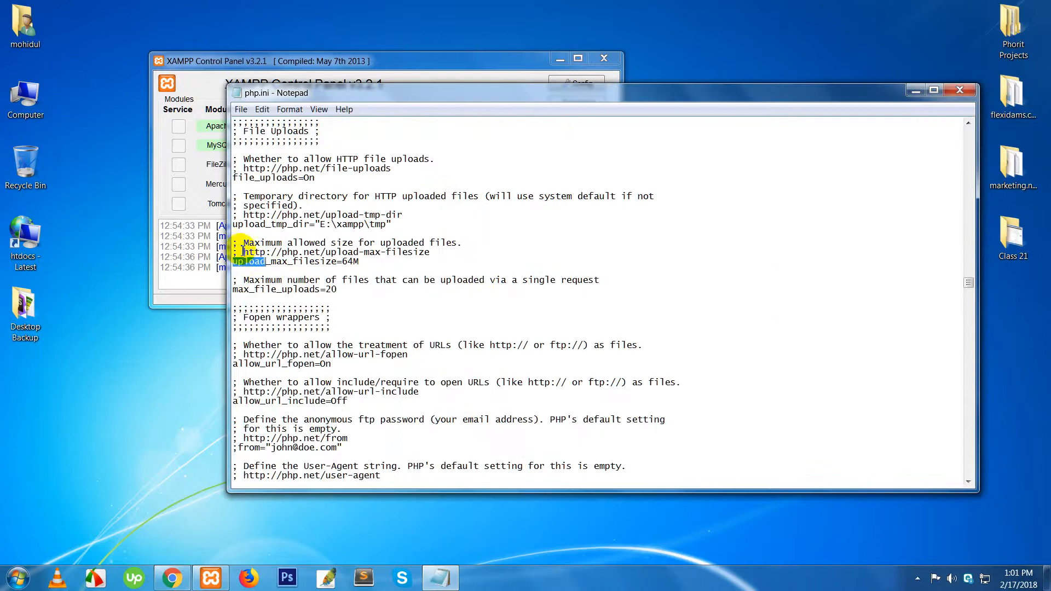
left_click(236, 261)
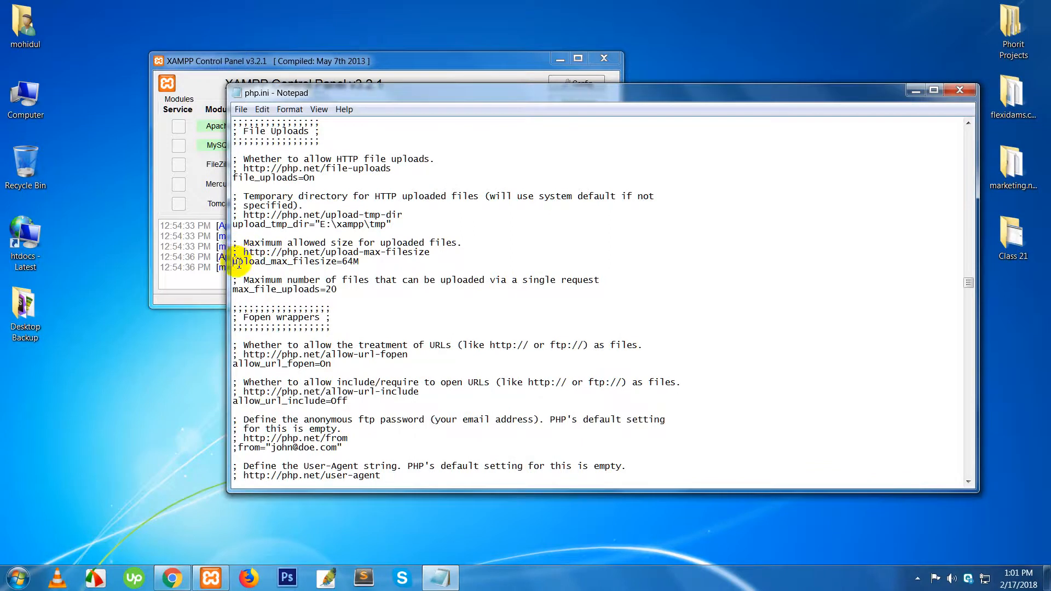
double_click(257, 262)
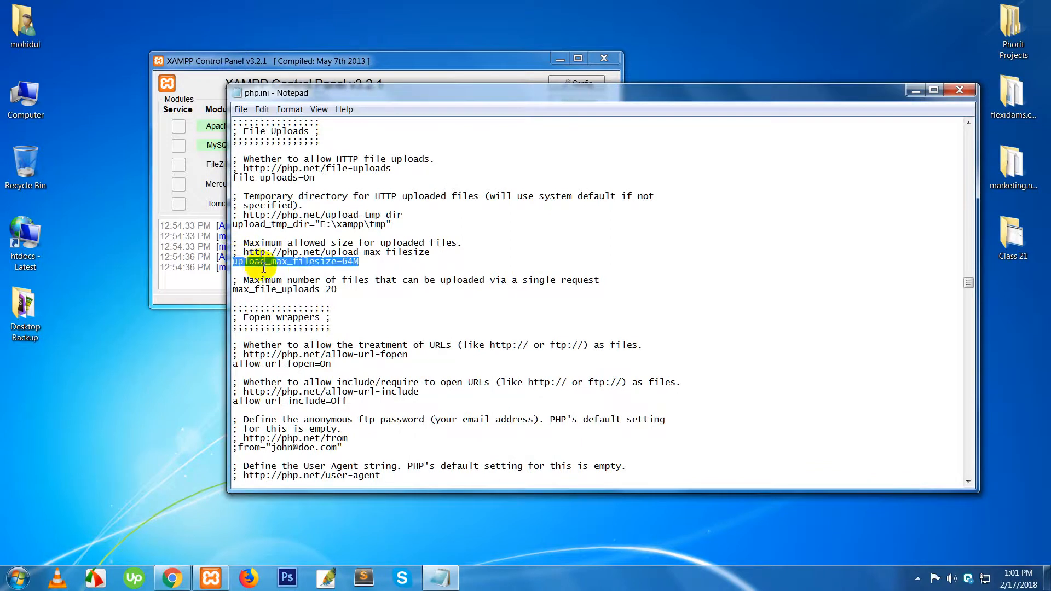
left_click(369, 264)
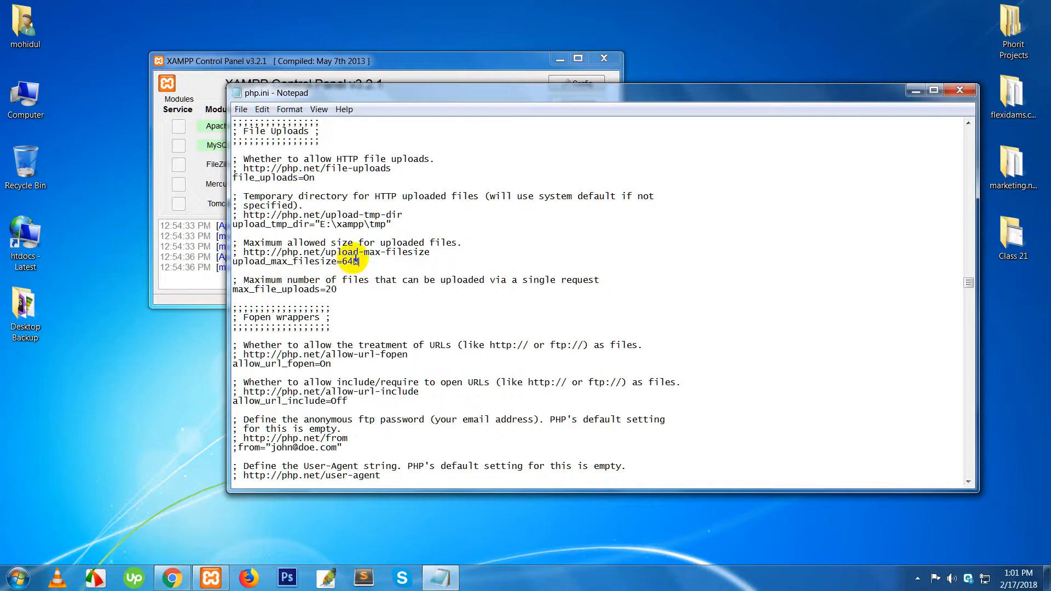
Step: Look through the php.ini directives above File Uploads, up to the magic quotes settings and back to Paths and Directories
scroll(429, 316, "up", 5)
scroll(434, 315, "up", 10)
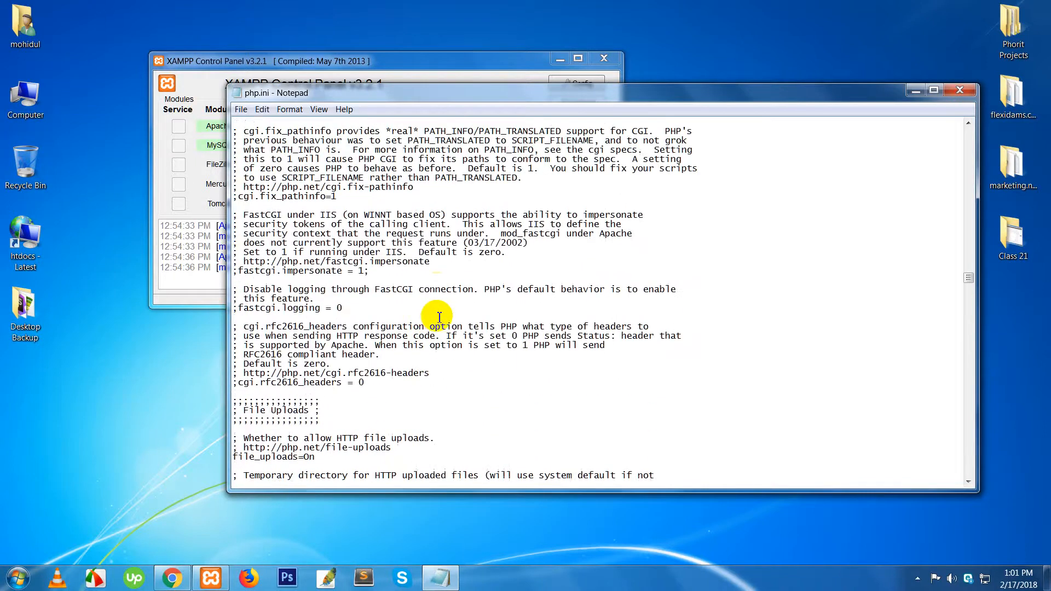
scroll(492, 335, "up", 15)
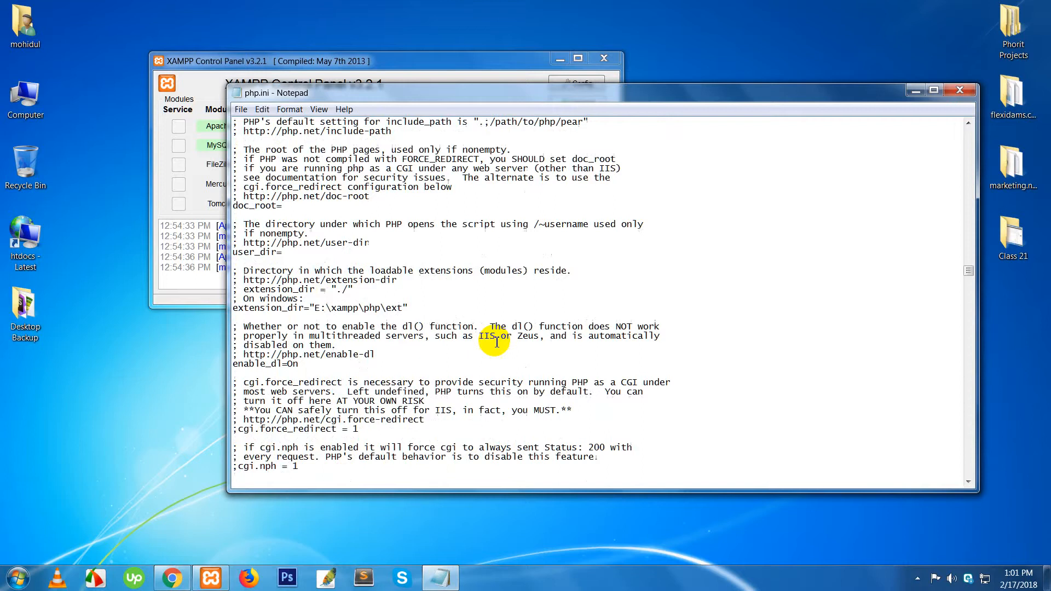
scroll(493, 340, "up", 11)
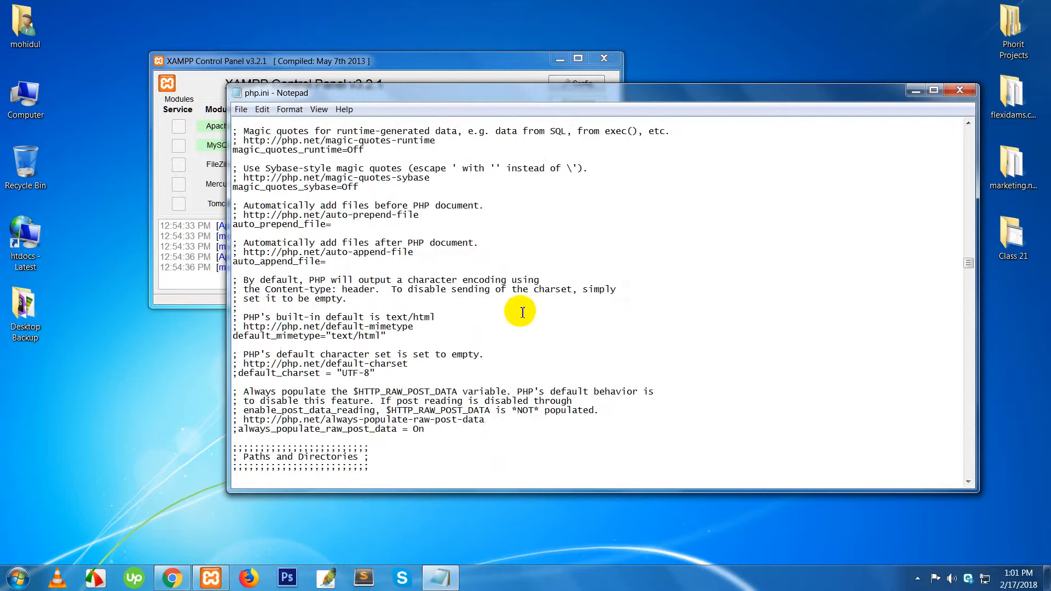
scroll(402, 366, "down", 3)
scroll(405, 368, "down", 9)
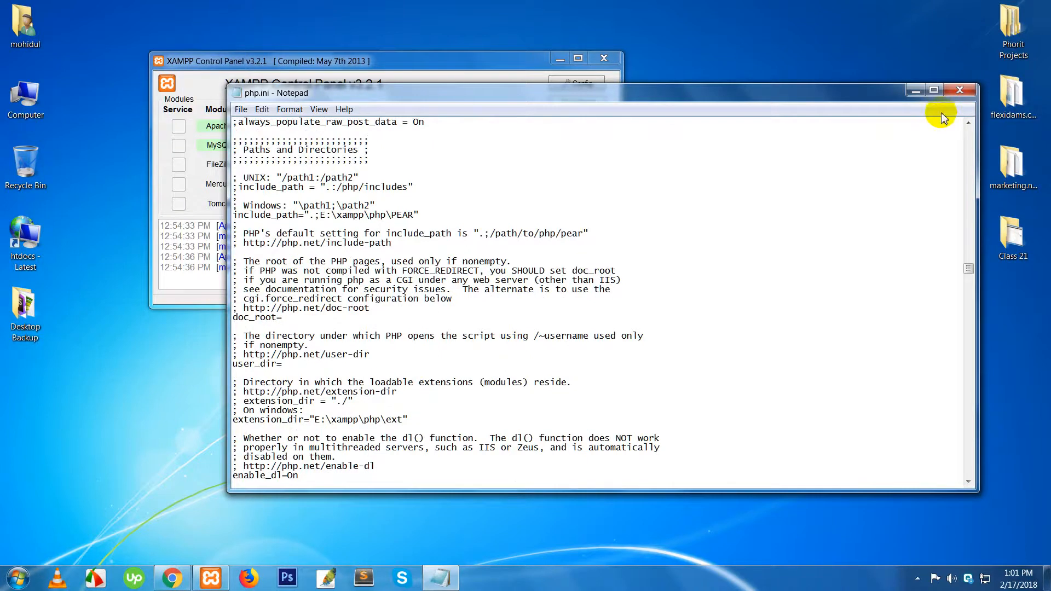
Step: Close php.ini and the XAMPP Control Panel, and switch to the WordPress Menus page in Chrome
left_click(961, 92)
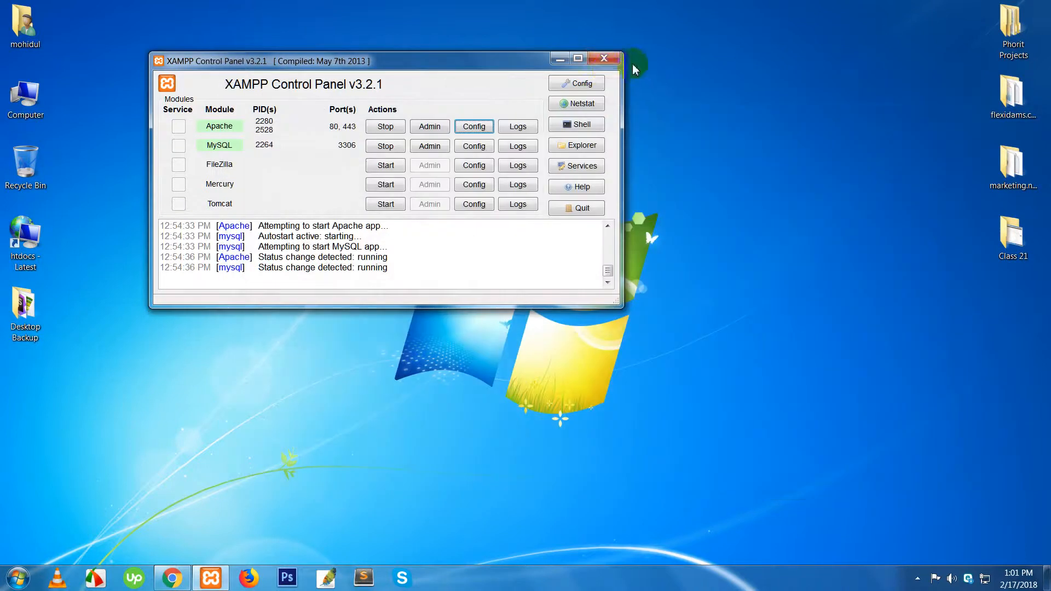
left_click(603, 59)
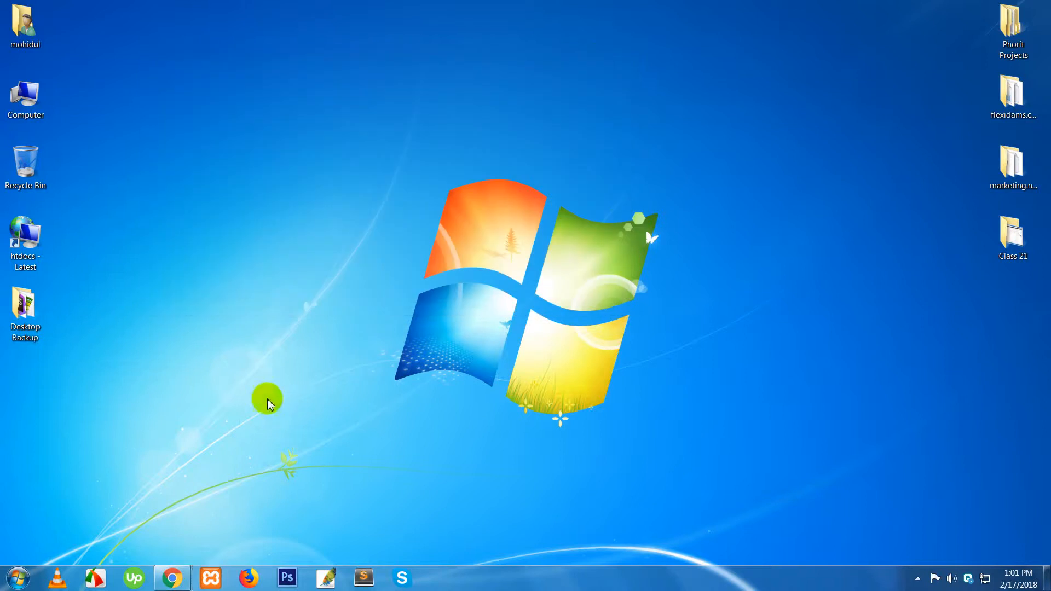
left_click(179, 570)
left_click(175, 10)
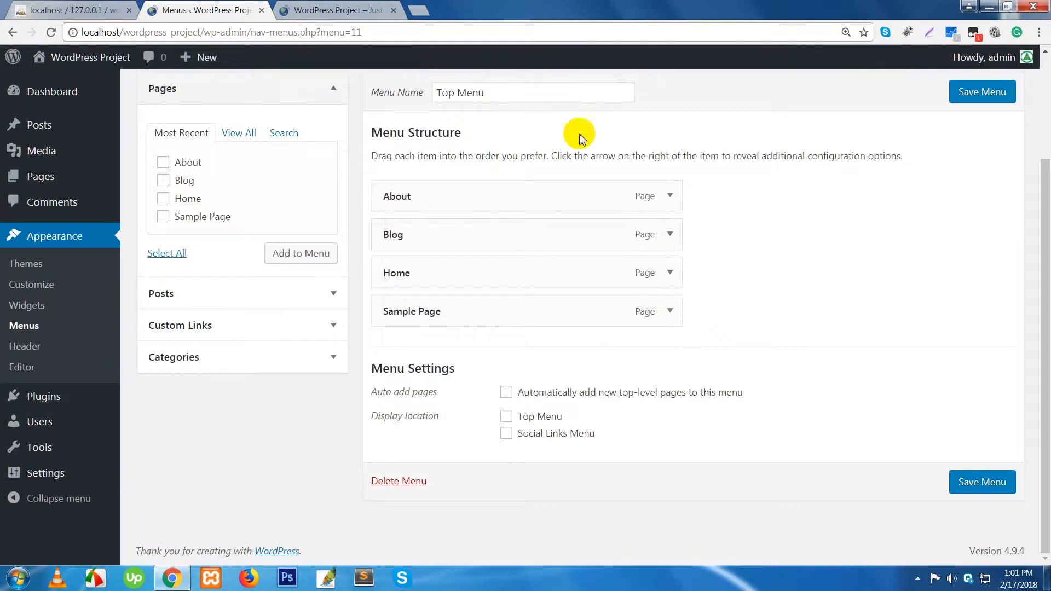
Step: Select all the most recent pages, About, Blog, Home and Sample Page, in the Pages box beside the Top Menu
left_click(532, 97)
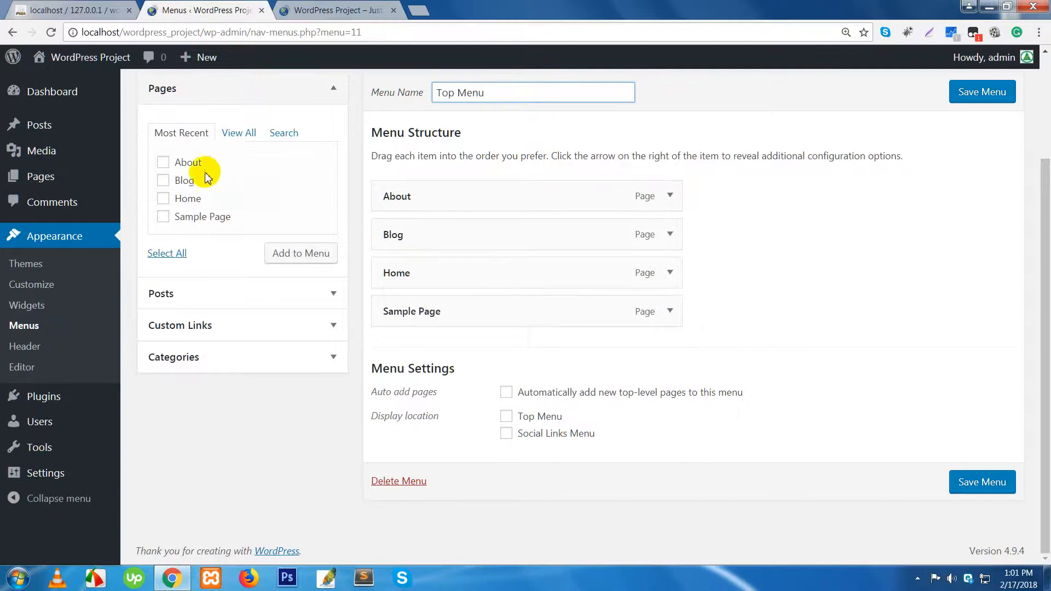
left_click(163, 162)
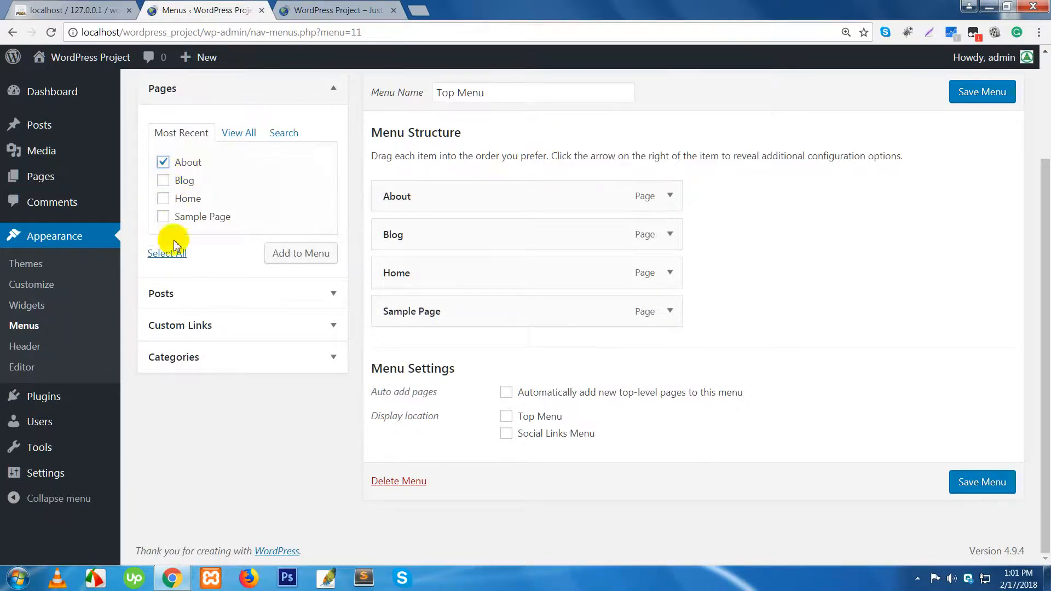
left_click(173, 254)
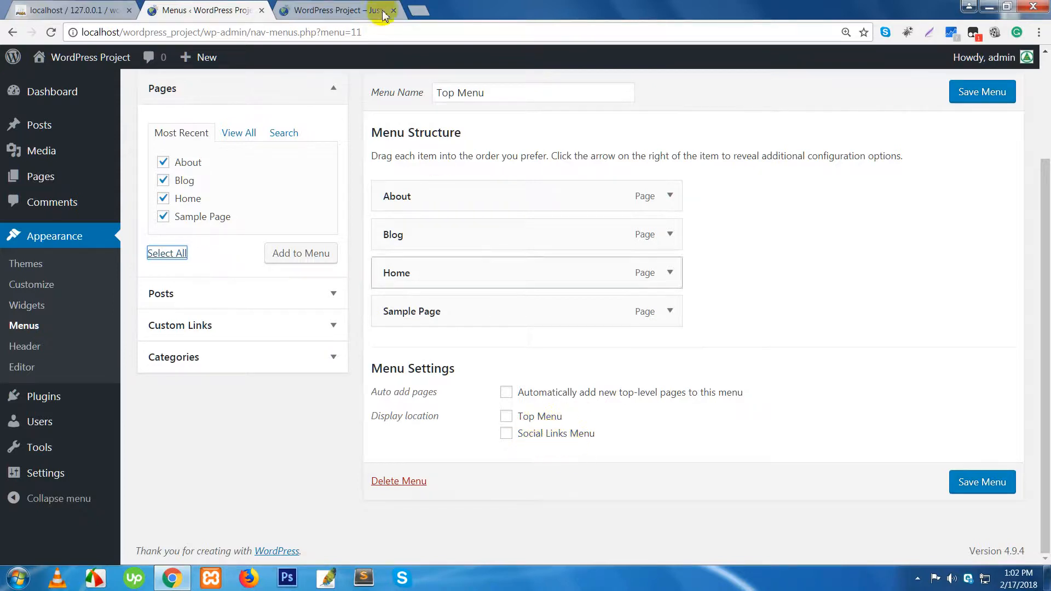
Step: Check the site's front page, then assign the menu to the Top Menu display location and save it
left_click(331, 11)
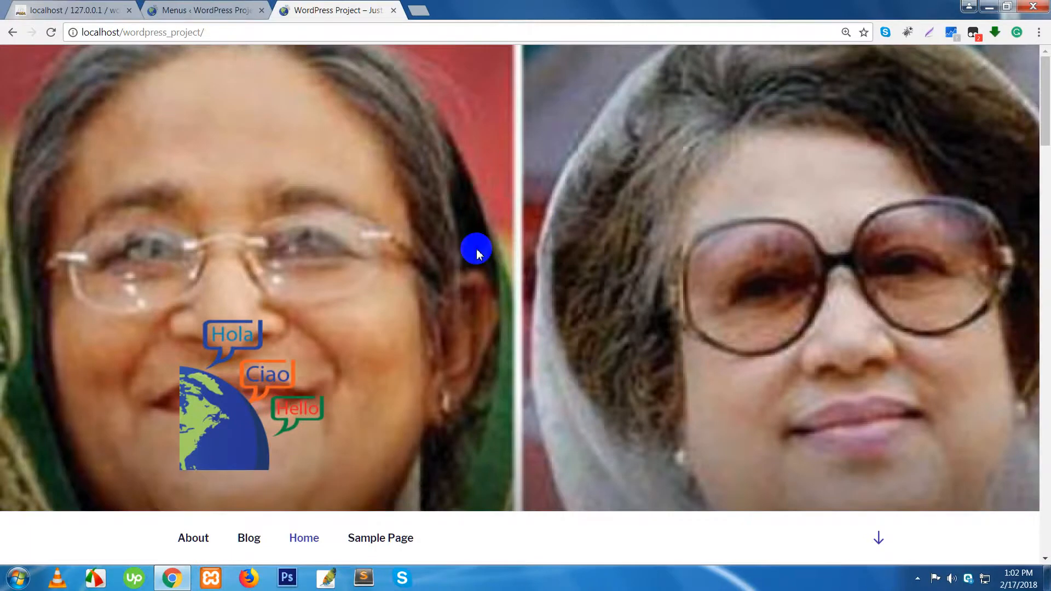
left_click(210, 9)
left_click(507, 417)
left_click(974, 101)
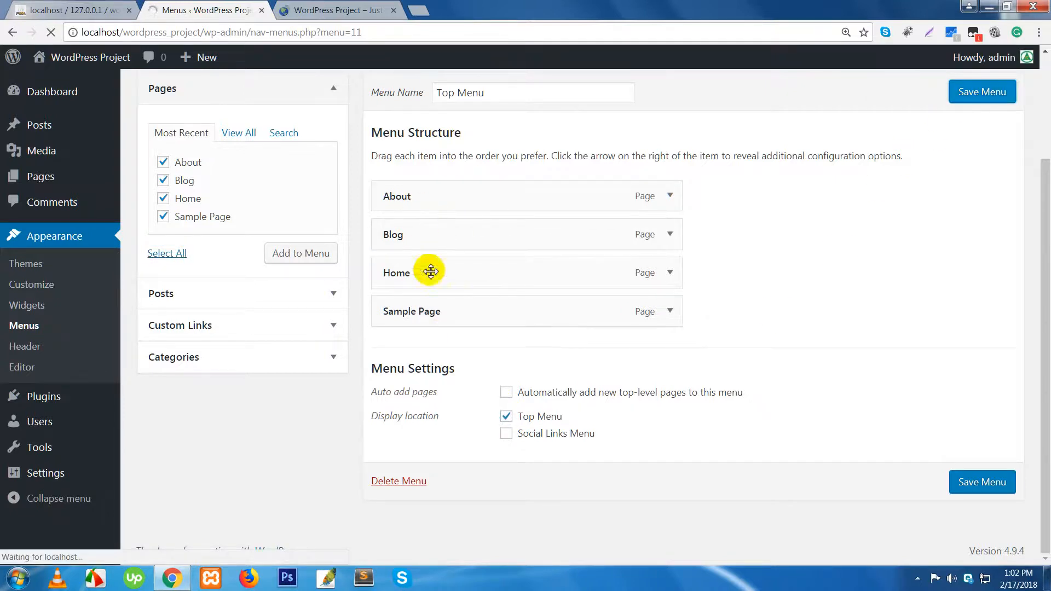
Step: Reload the WordPress Project front page and view its navigation menu below the header image
left_click(321, 11)
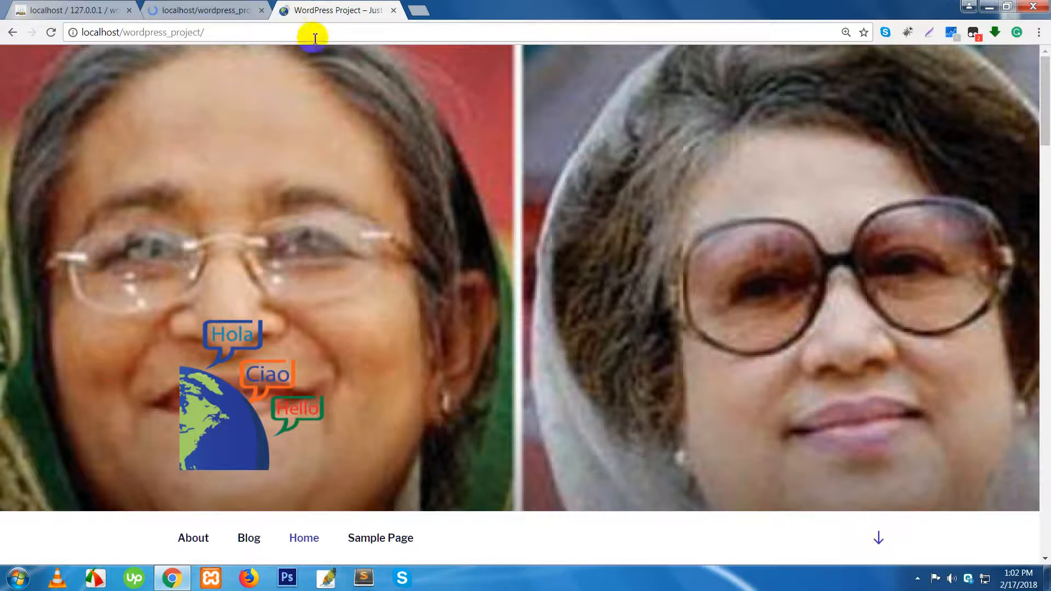
right_click(319, 12)
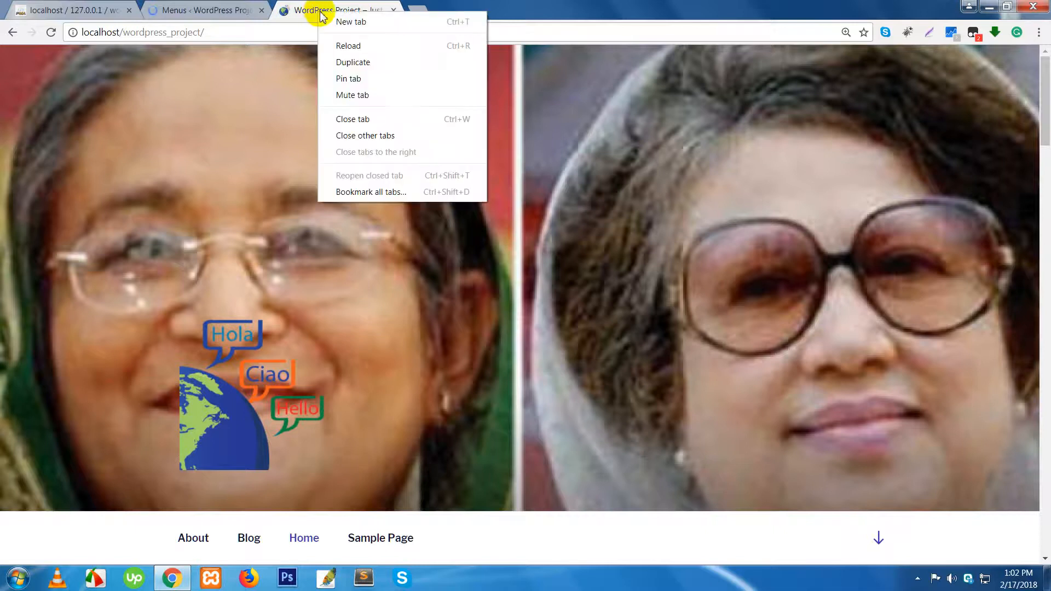
left_click(342, 46)
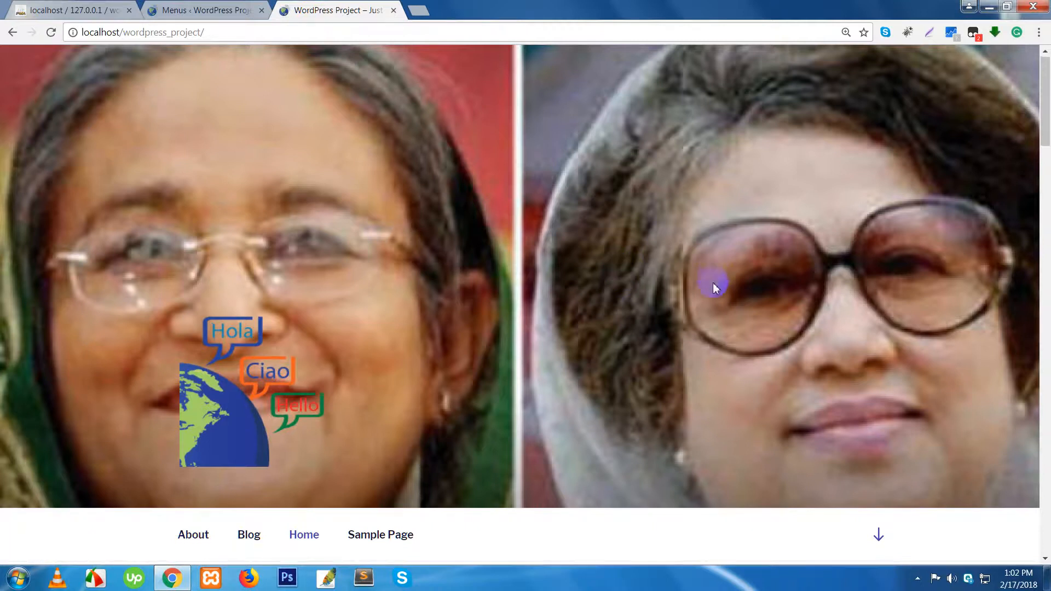
scroll(715, 281, "down", 3)
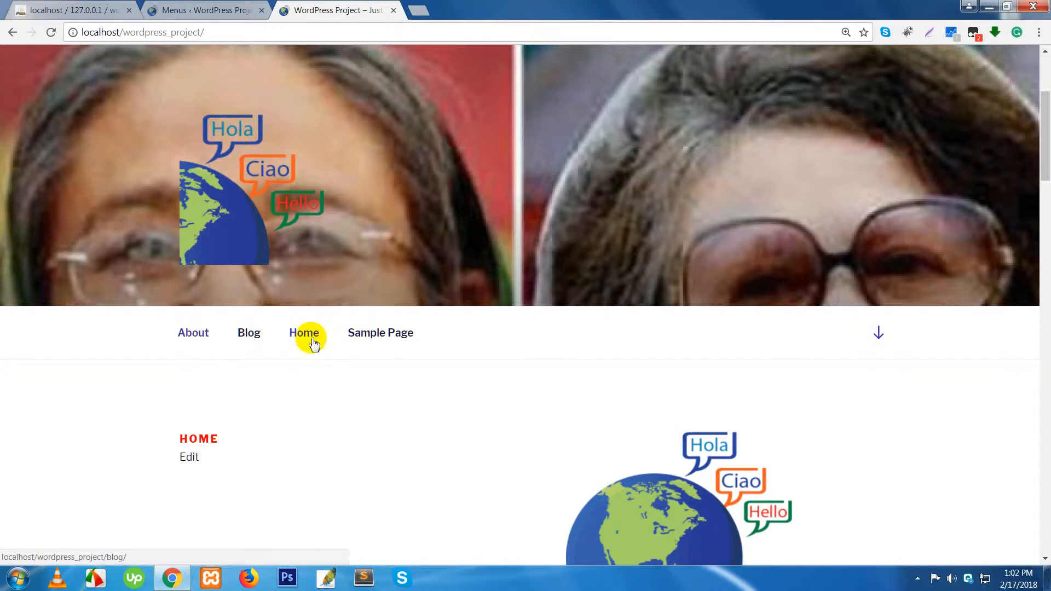
Step: Return to the WordPress Menus page and review the saved Top Menu's structure and settings
left_click(208, 10)
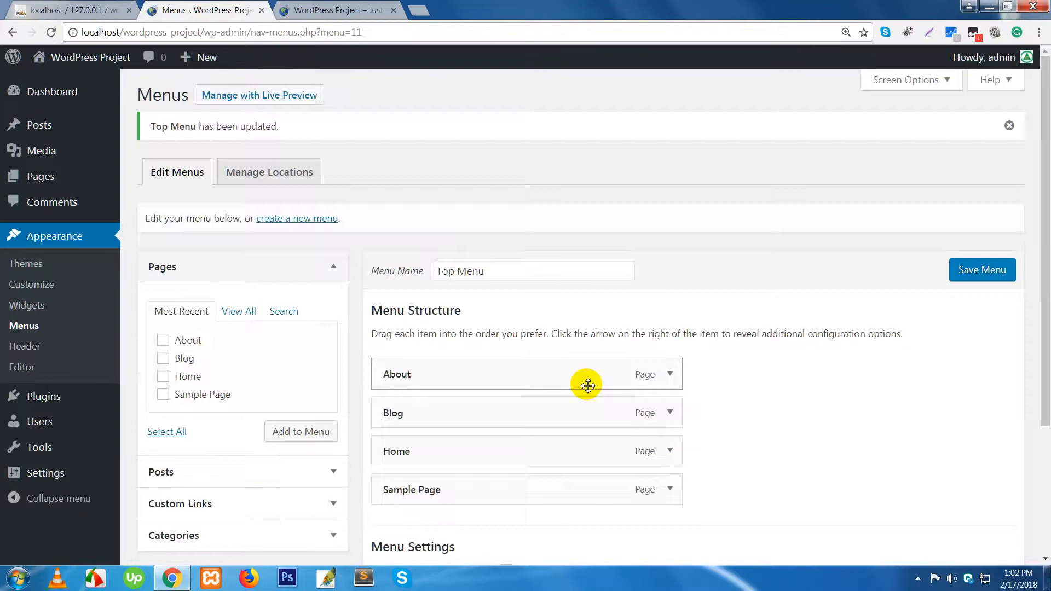
scroll(307, 263, "down", 3)
scroll(323, 252, "up", 3)
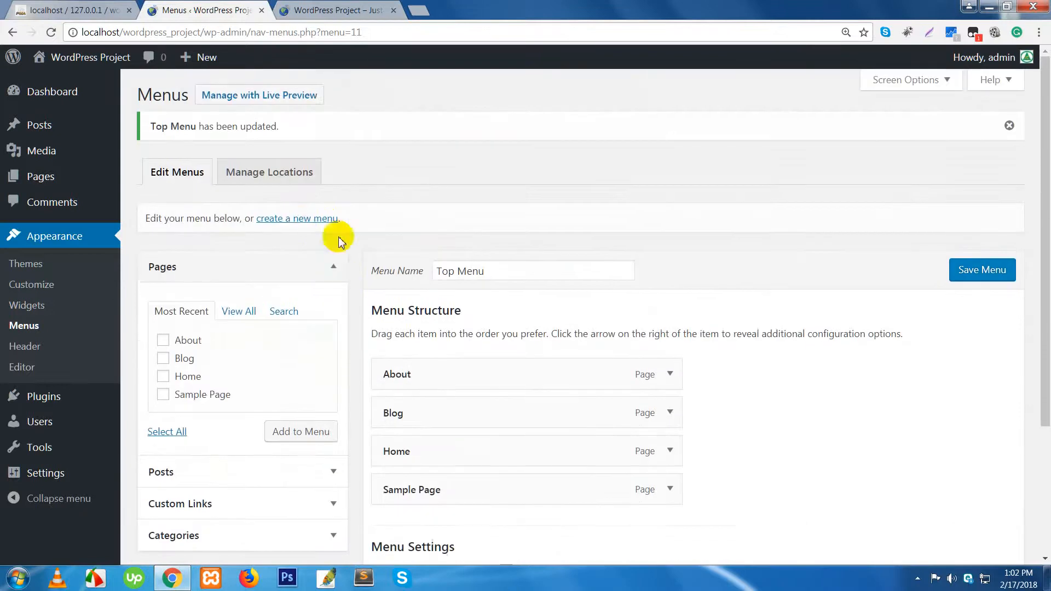
Step: Create a new navigation menu named Social Menu
left_click(301, 220)
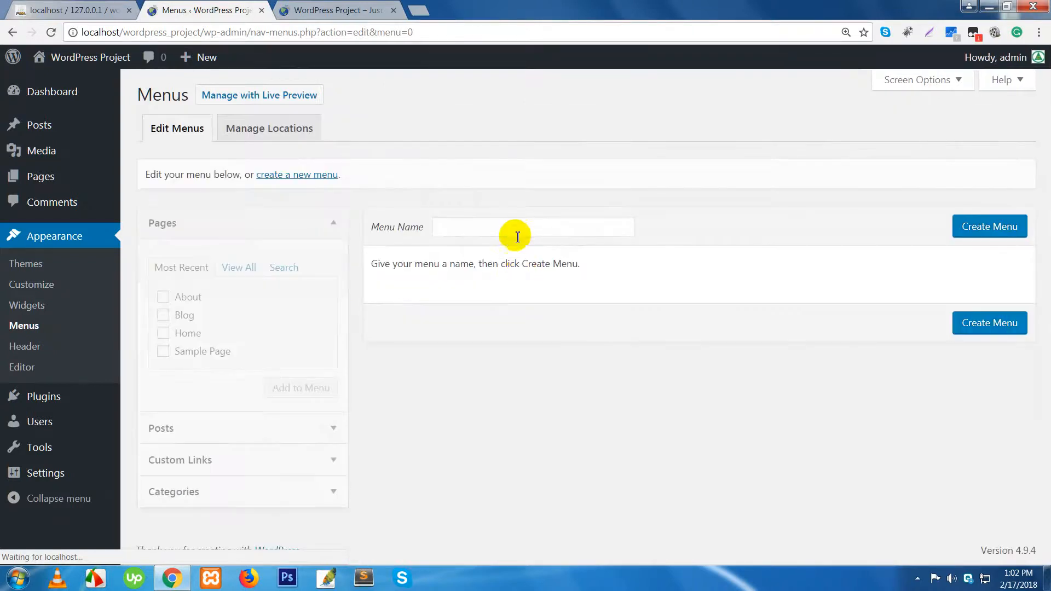
left_click(516, 235)
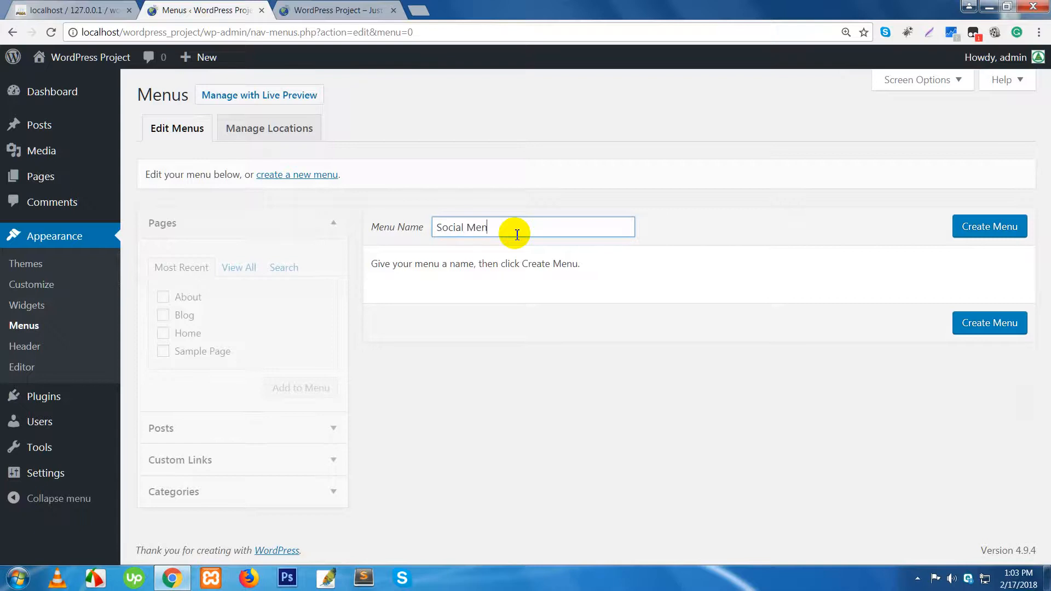
left_click(1009, 230)
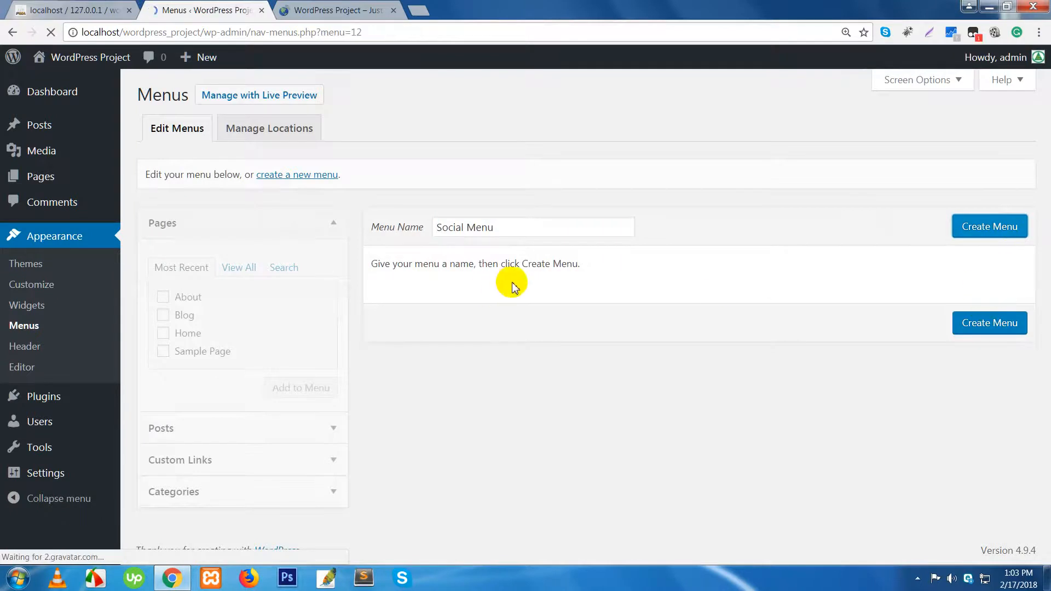
Step: Add the About and Blog pages to Social Menu and save it with the Social Links Menu display location
left_click(163, 305)
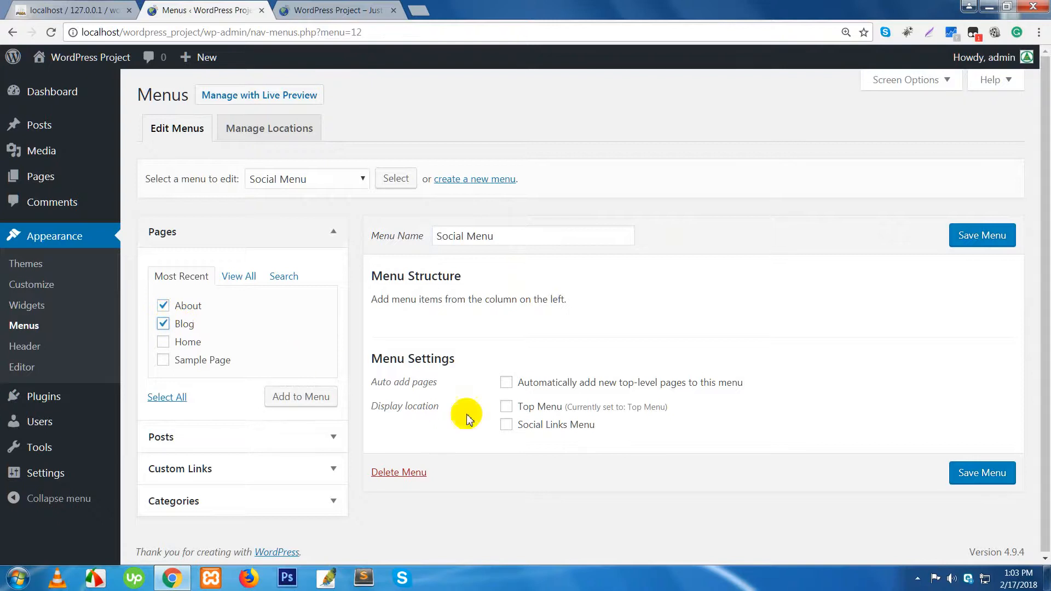
left_click(305, 406)
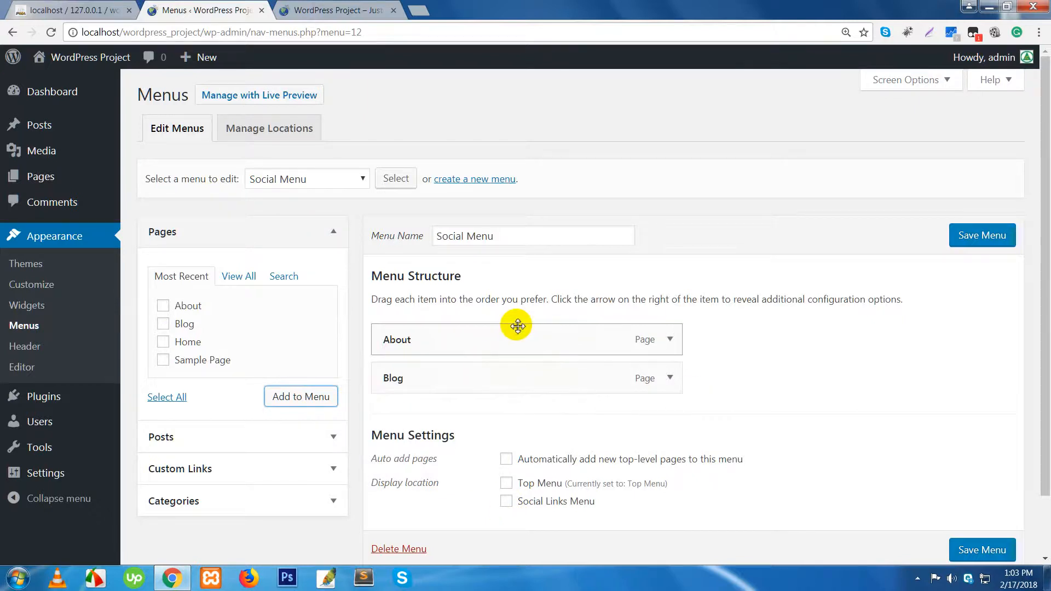
left_click(506, 499)
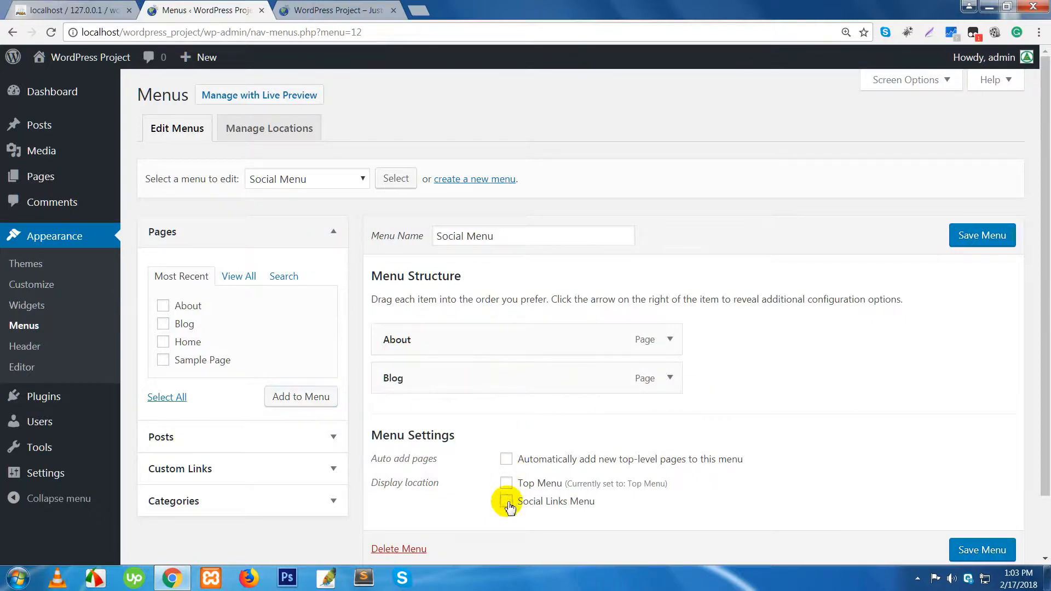
left_click(992, 236)
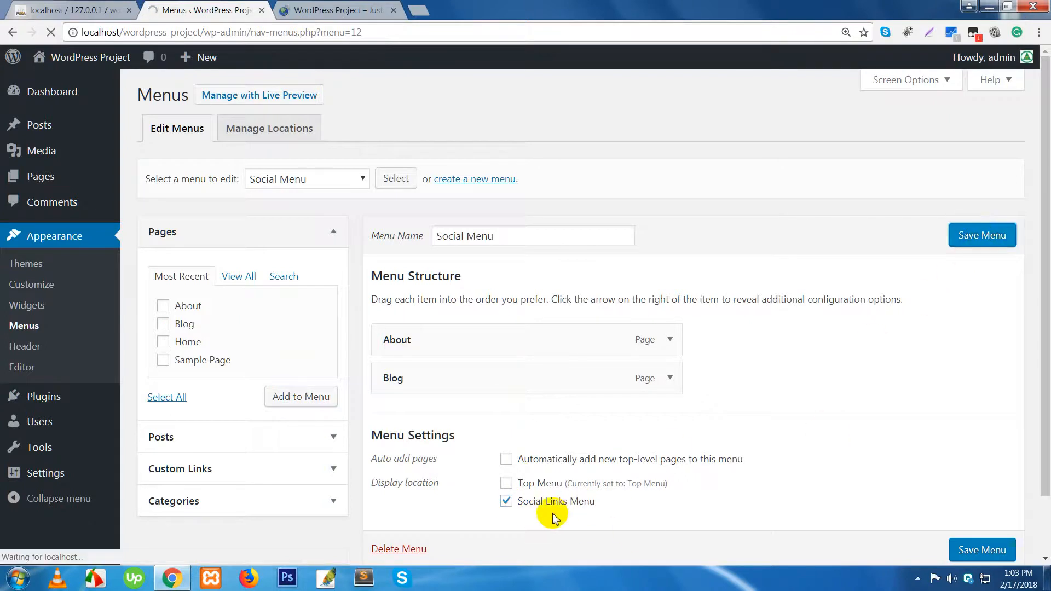
Step: Reload the WordPress Project front page through its logo and check the social menu links in the footer
left_click(287, 10)
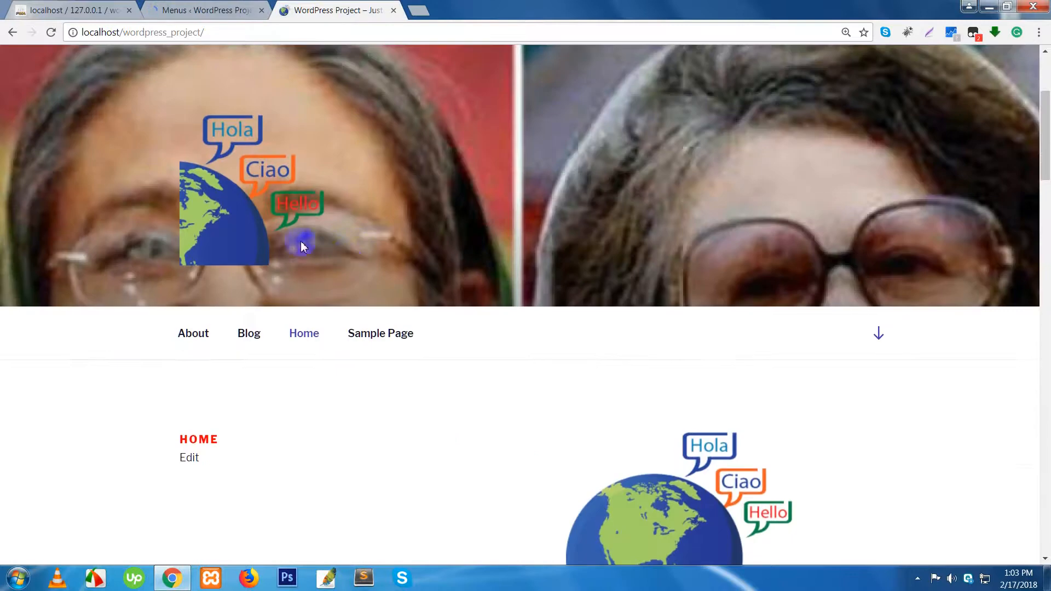
scroll(278, 240, "up", 4)
scroll(269, 262, "down", 3)
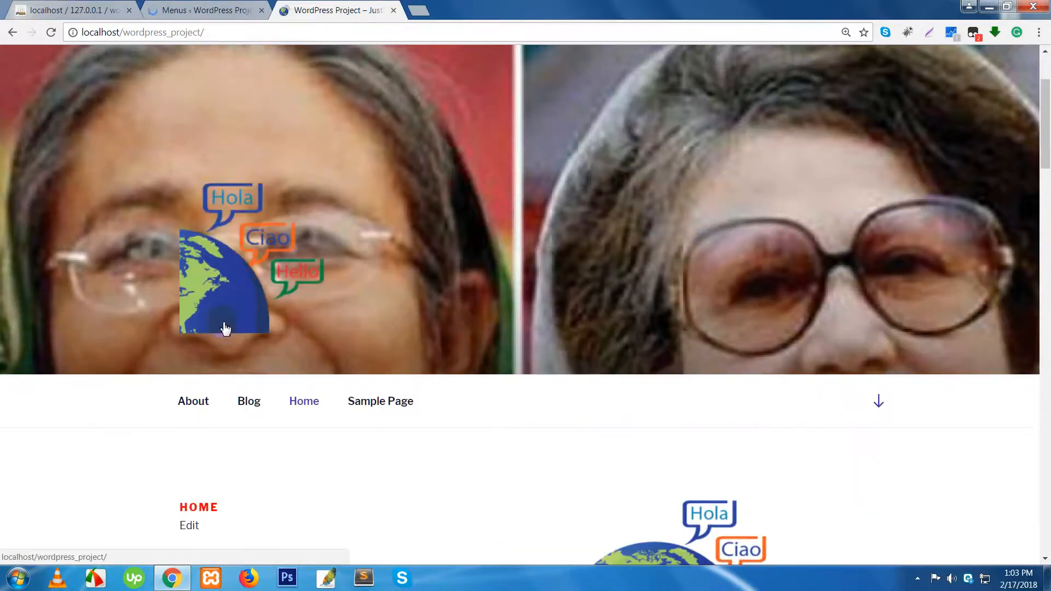
left_click(216, 279)
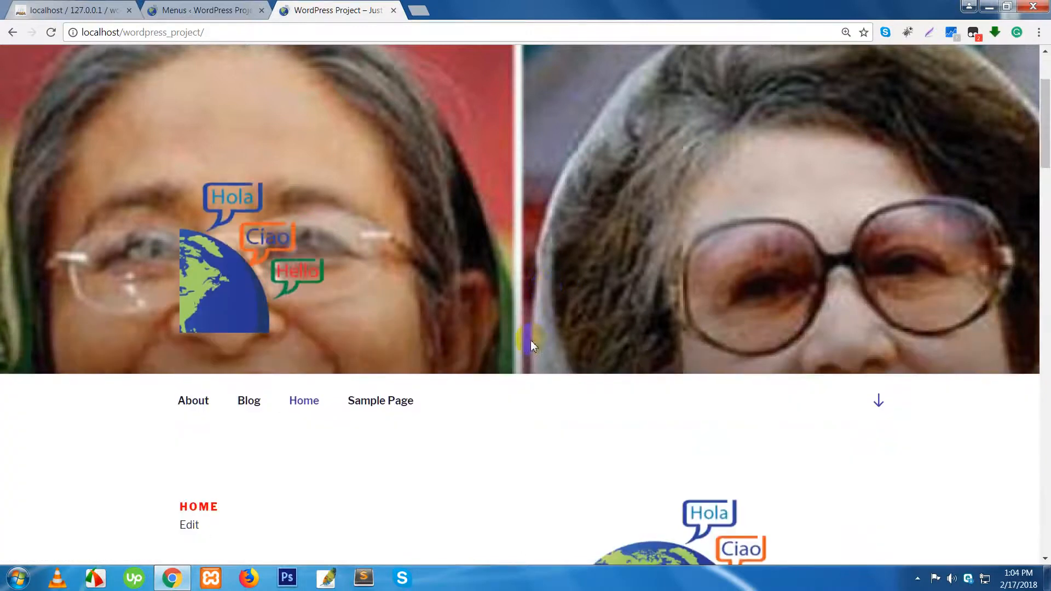
scroll(532, 337, "down", 6)
scroll(532, 343, "down", 18)
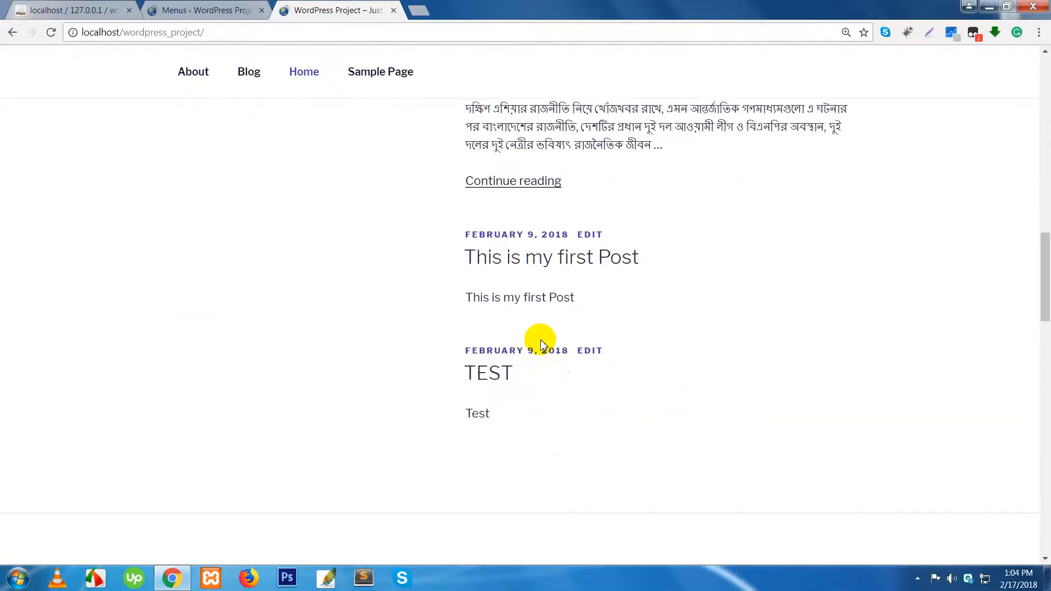
scroll(568, 359, "down", 12)
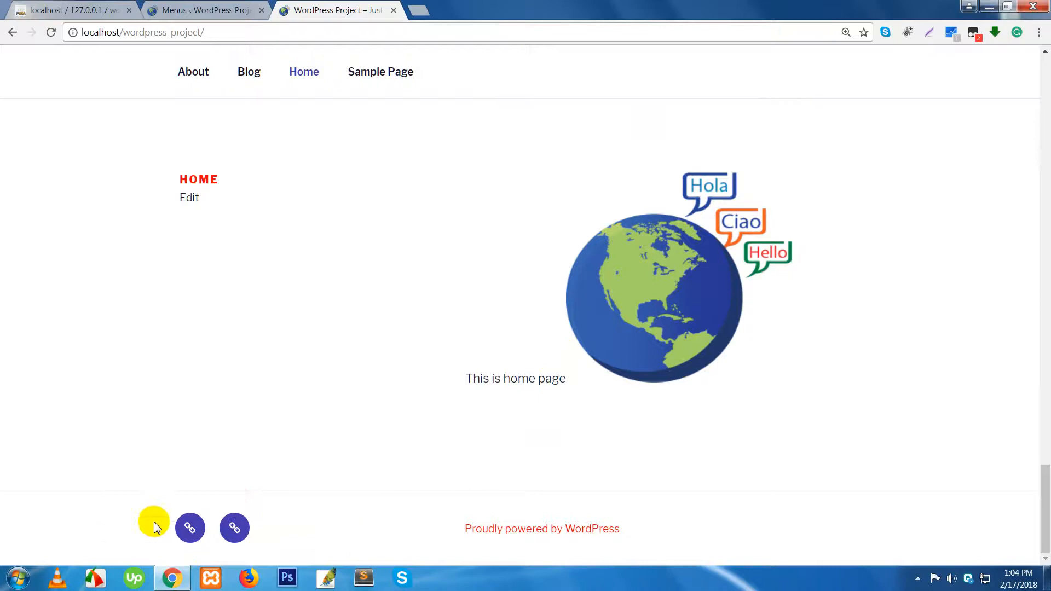
Step: Examine the front page from the header and navigation menu through the Home, Blog and Sample Page sections
left_click_drag(1042, 522, 443, 436)
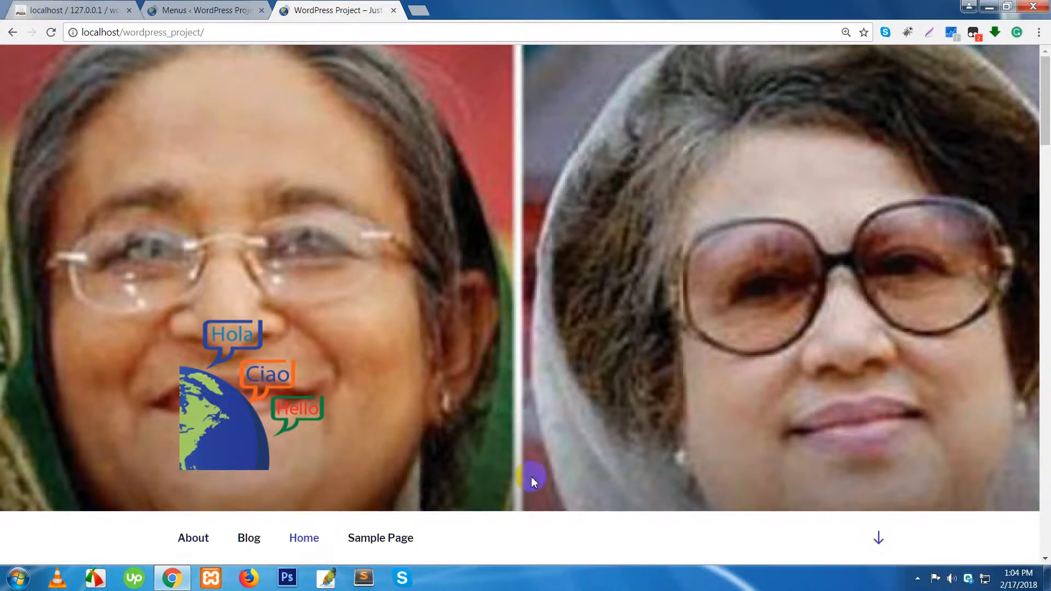
scroll(531, 478, "down", 1)
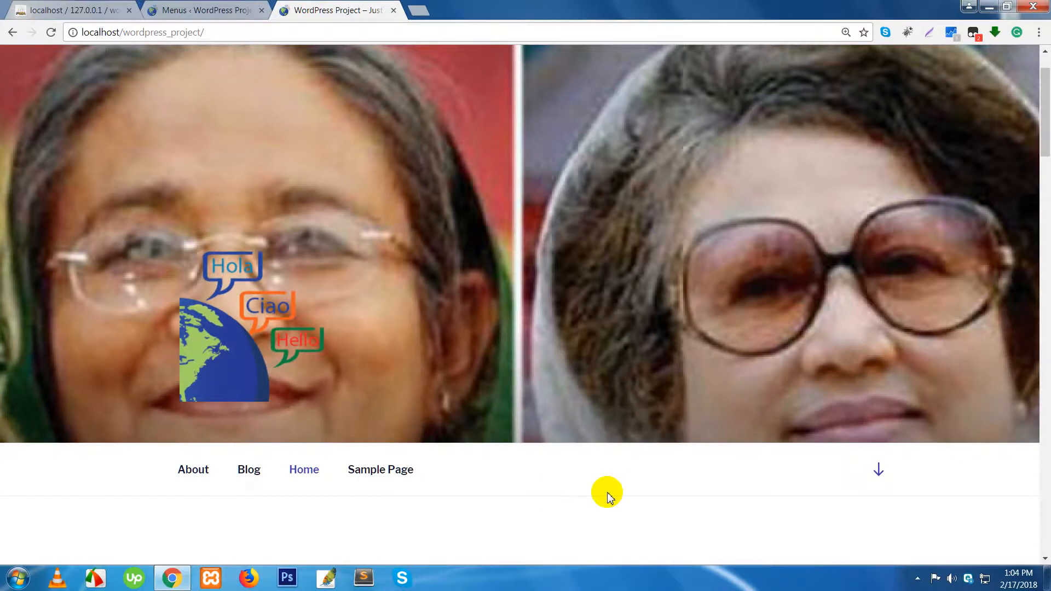
scroll(606, 491, "down", 8)
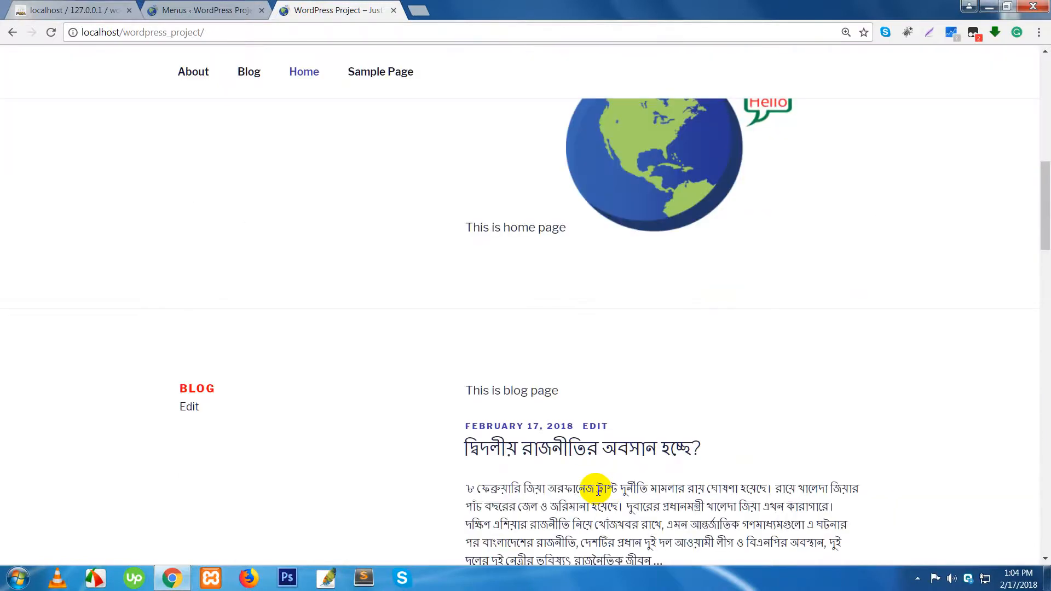
scroll(597, 489, "down", 3)
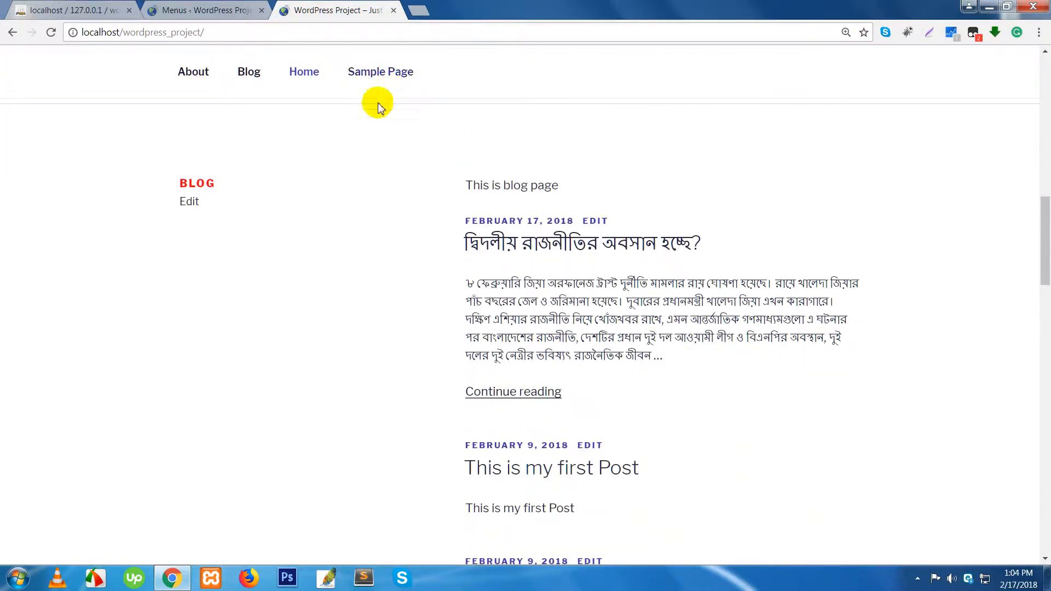
scroll(476, 397, "up", 5)
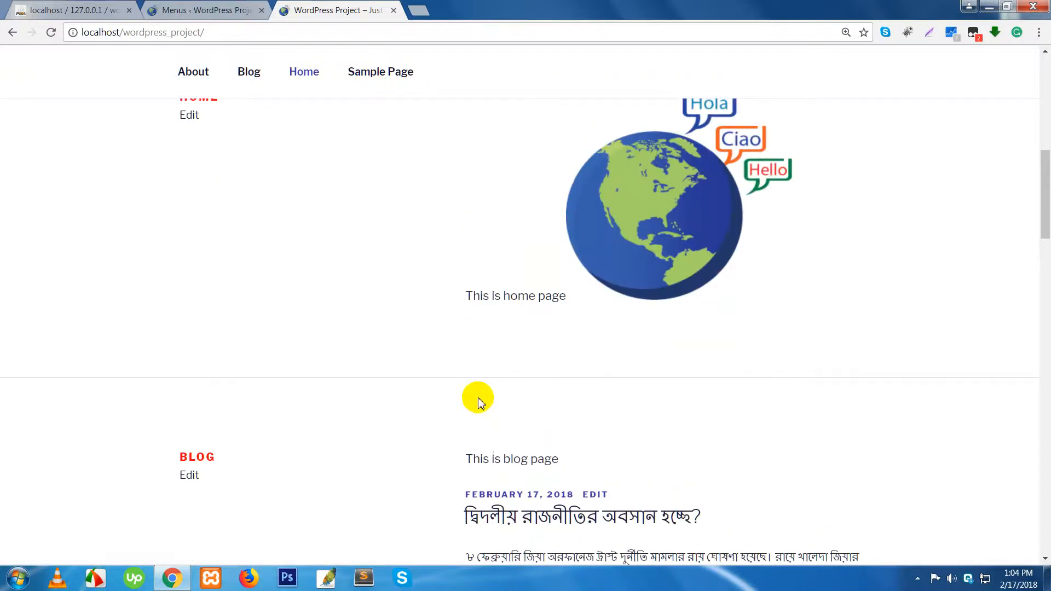
scroll(478, 397, "up", 3)
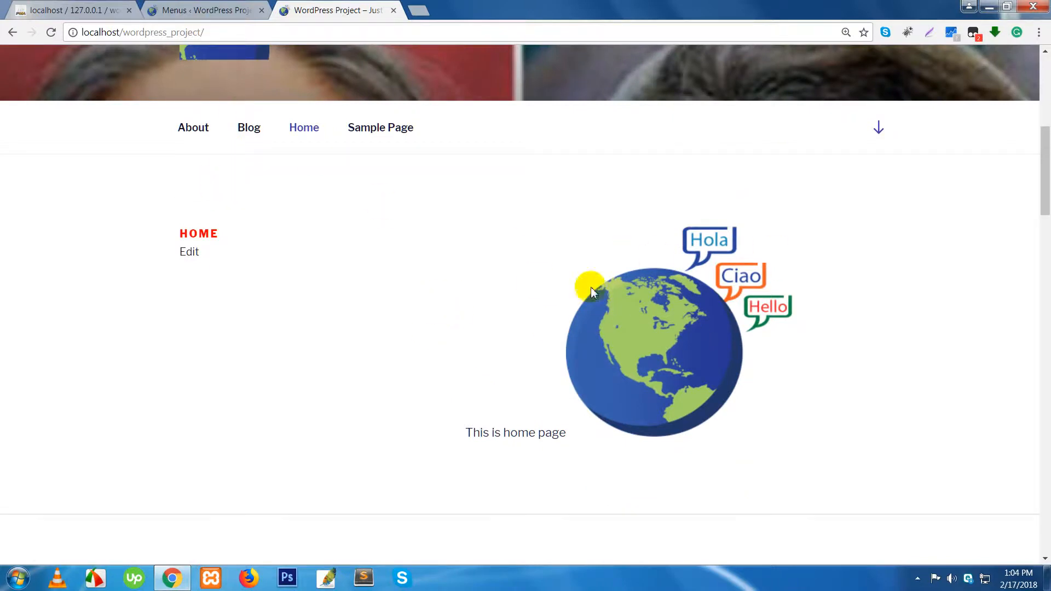
scroll(654, 323, "down", 5)
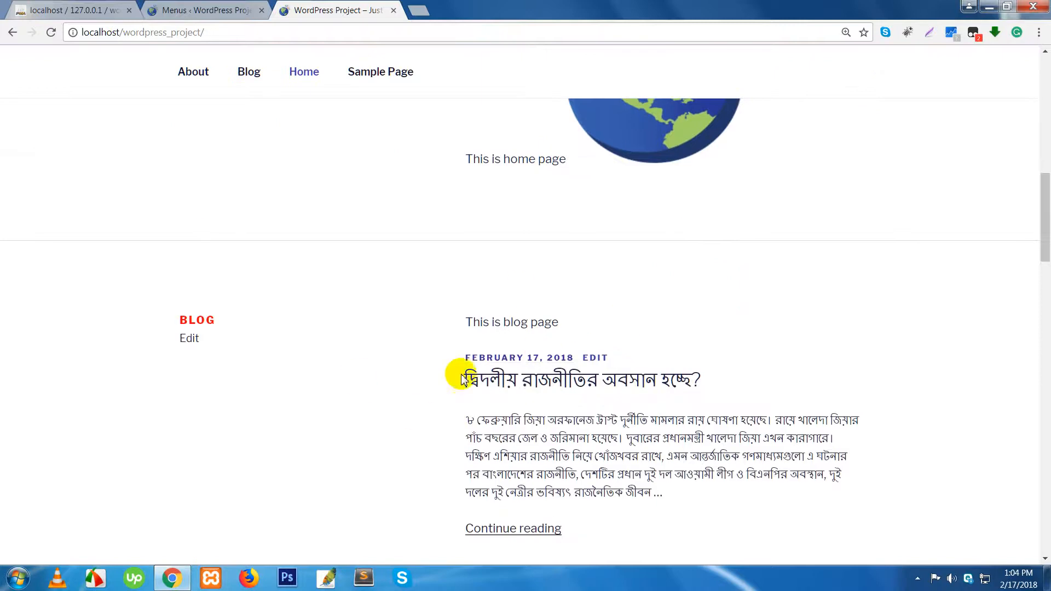
scroll(450, 393, "down", 6)
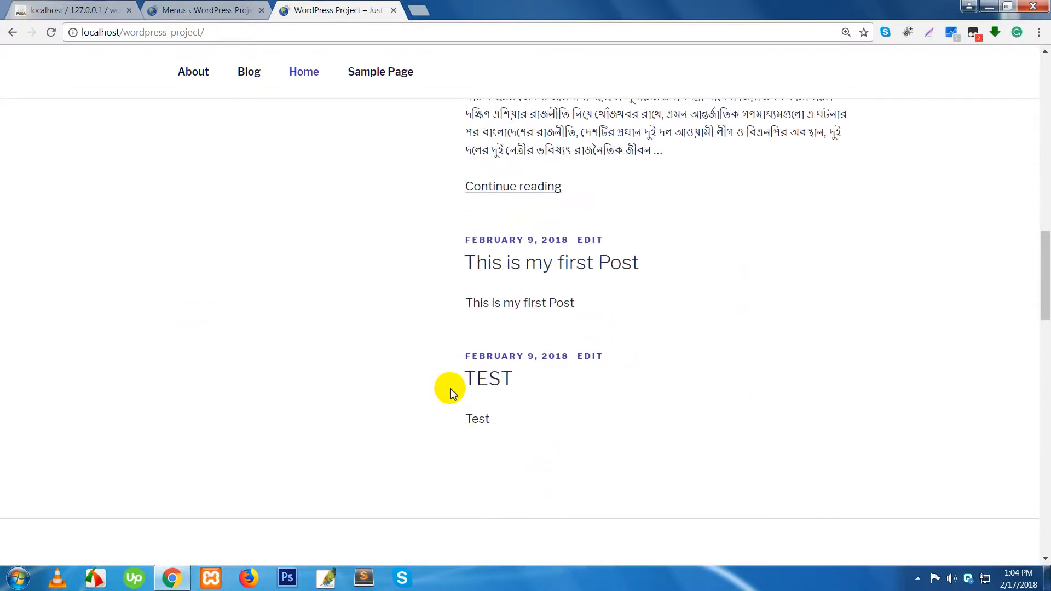
scroll(515, 382, "up", 11)
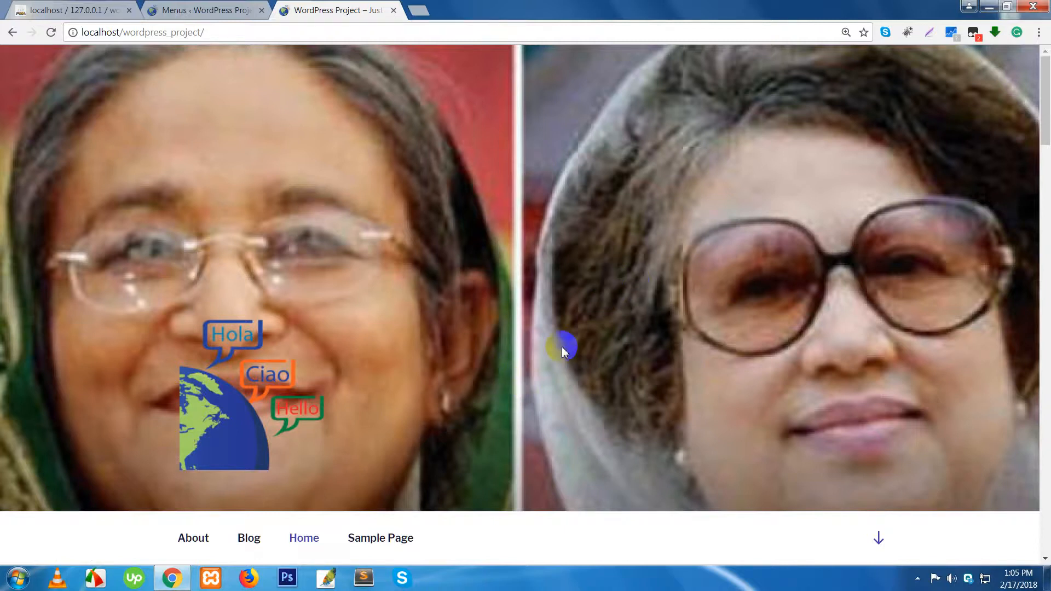
scroll(609, 357, "down", 5)
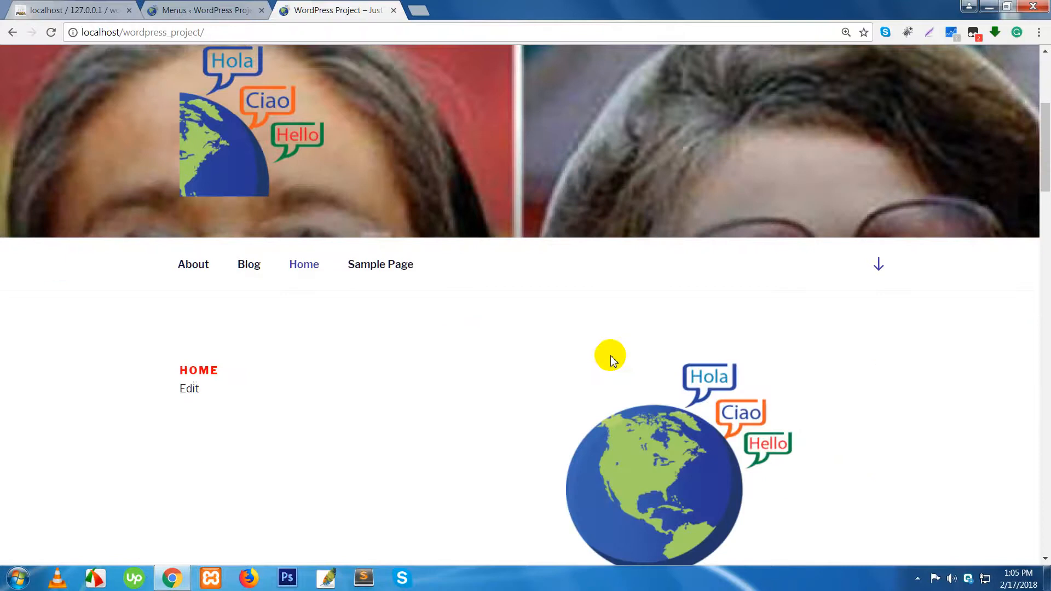
scroll(610, 357, "down", 5)
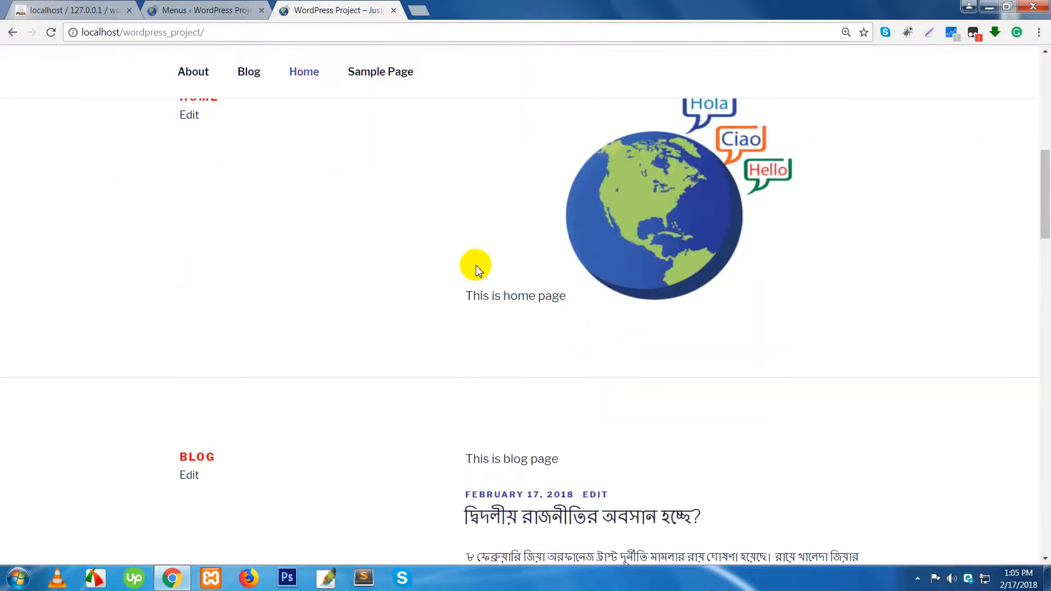
scroll(507, 263, "down", 6)
scroll(507, 263, "down", 6)
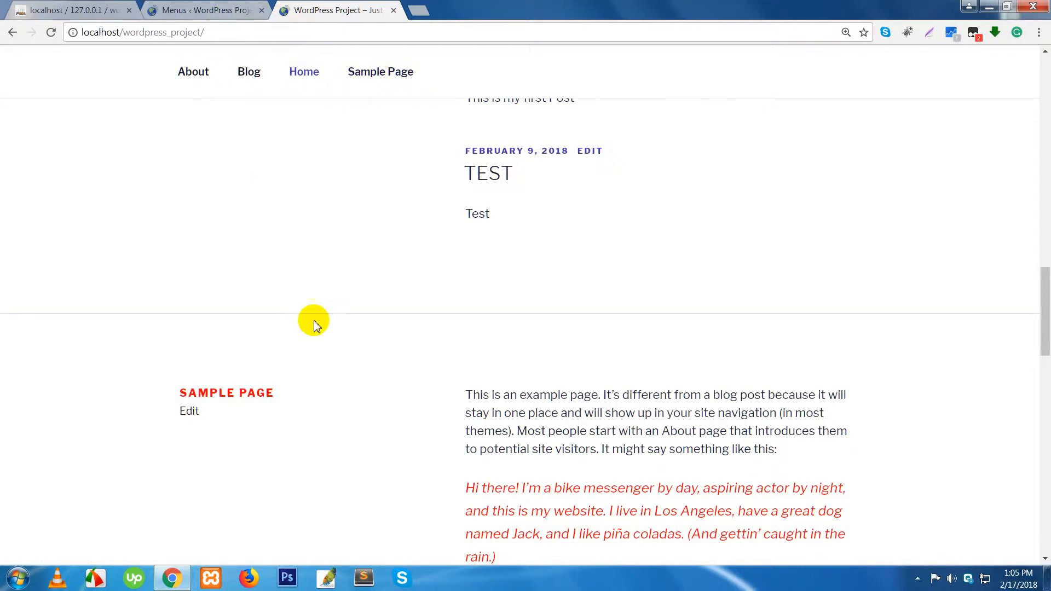
scroll(438, 359, "up", 5)
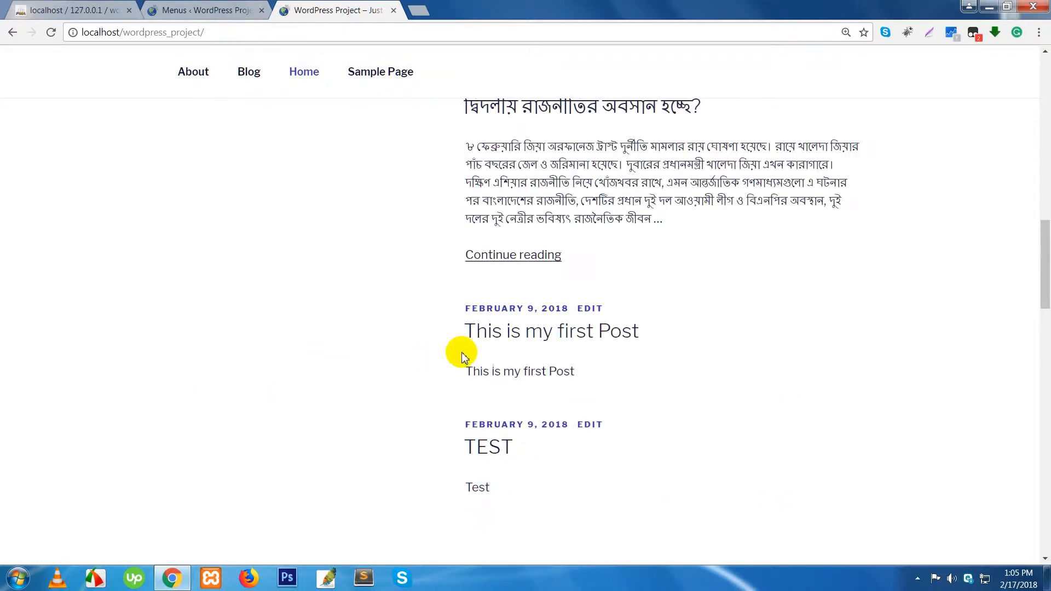
scroll(466, 352, "up", 4)
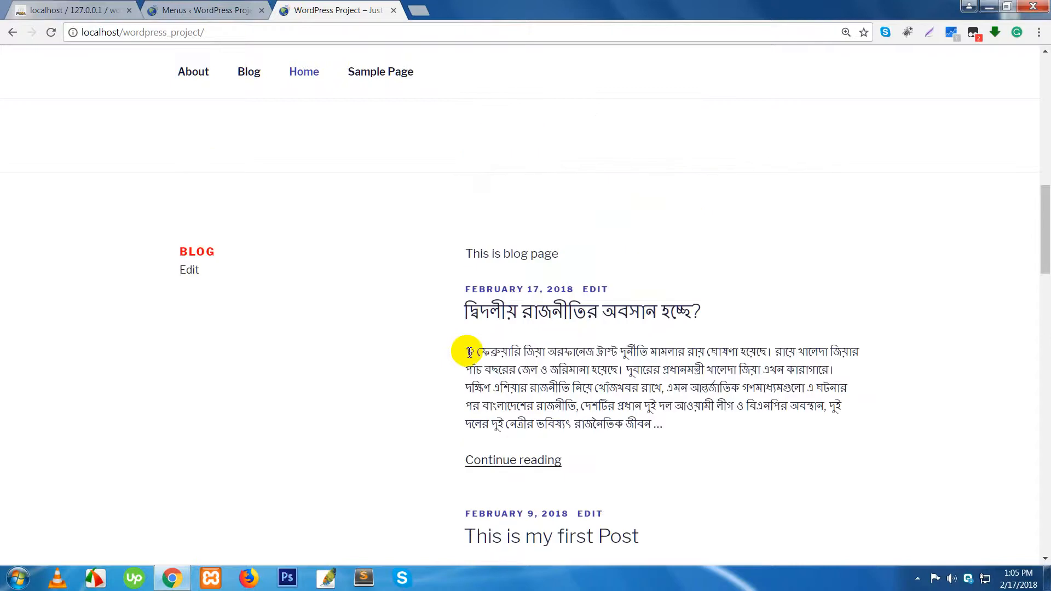
Step: Inspect the Blog section heading in the browser's developer tools, close them and look over the remaining front page sections
right_click(200, 249)
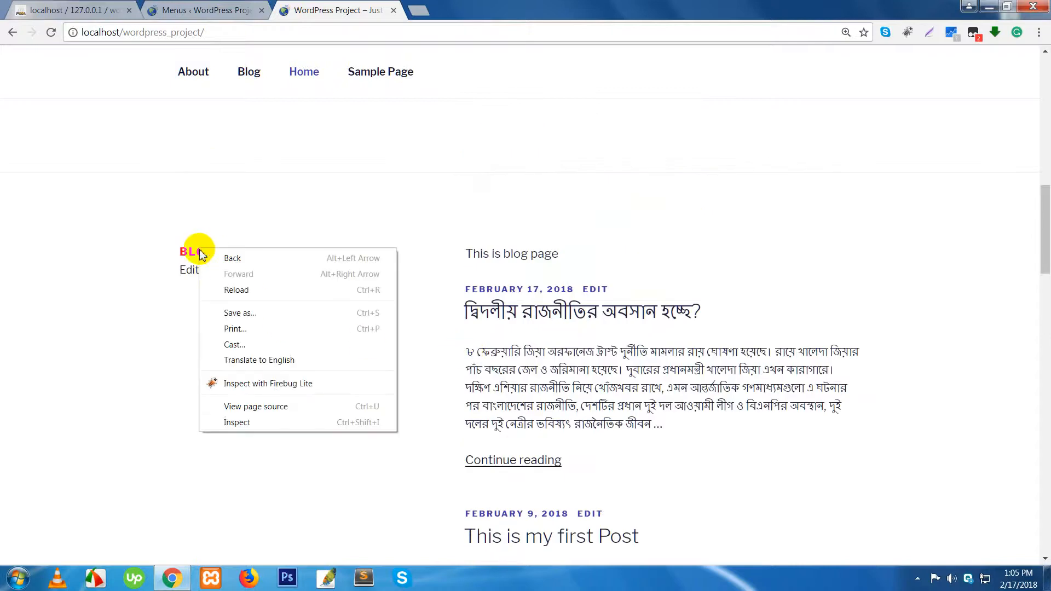
left_click(237, 422)
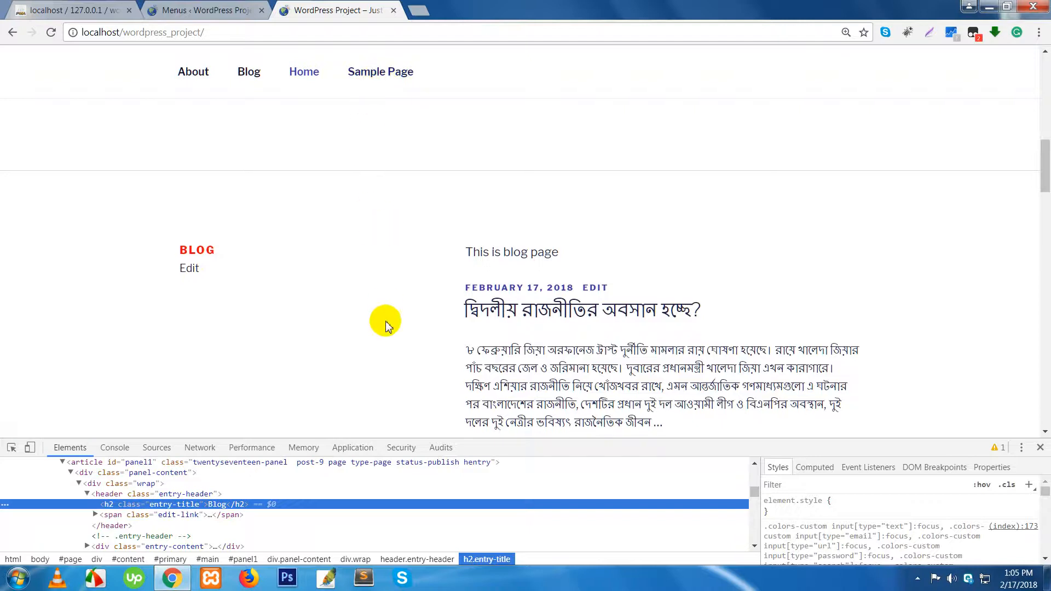
scroll(386, 326, "down", 20)
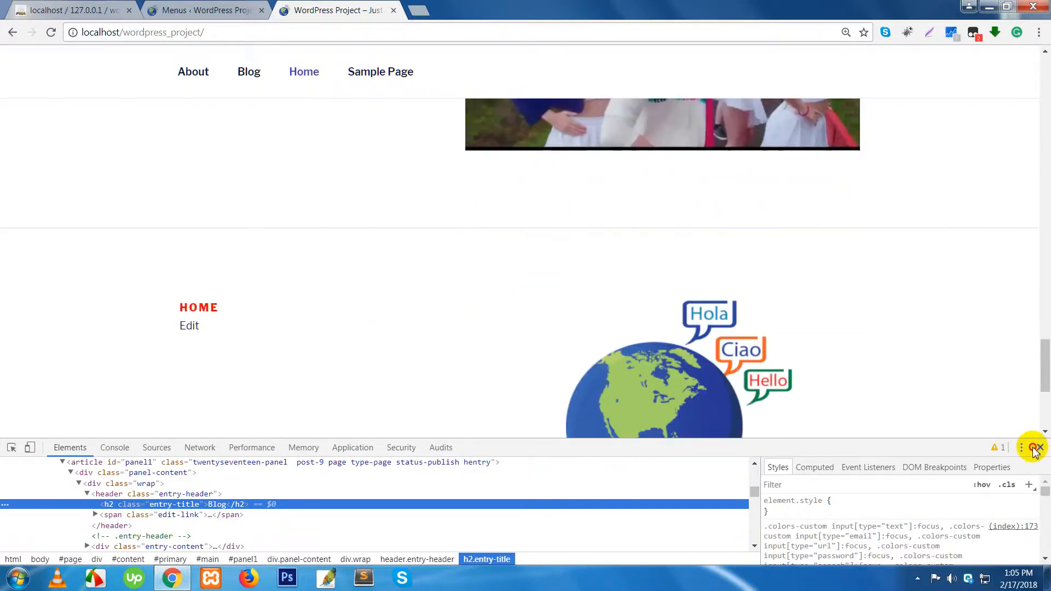
left_click(1035, 448)
scroll(430, 367, "up", 5)
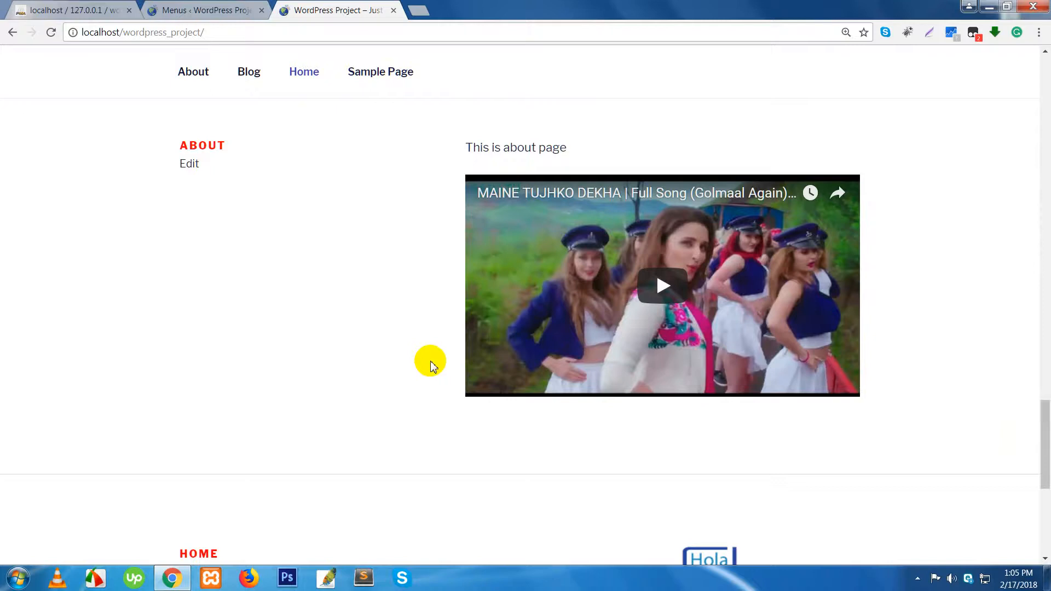
scroll(430, 367, "up", 15)
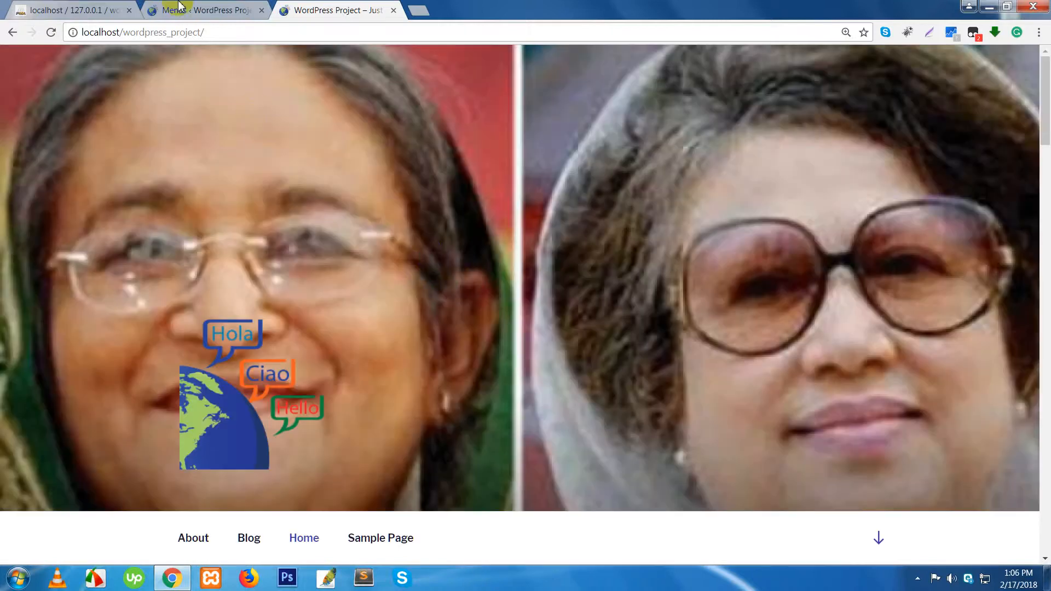
Step: Review Social Menu's items and display location on the Menus page and compare them with the front page's footer links
left_click(191, 11)
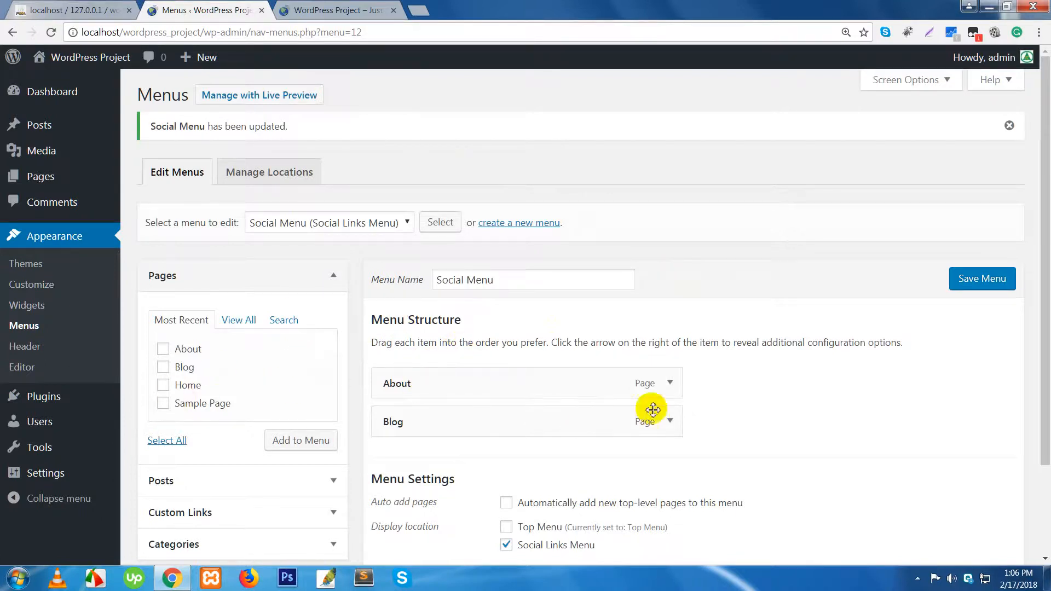
scroll(781, 399, "down", 2)
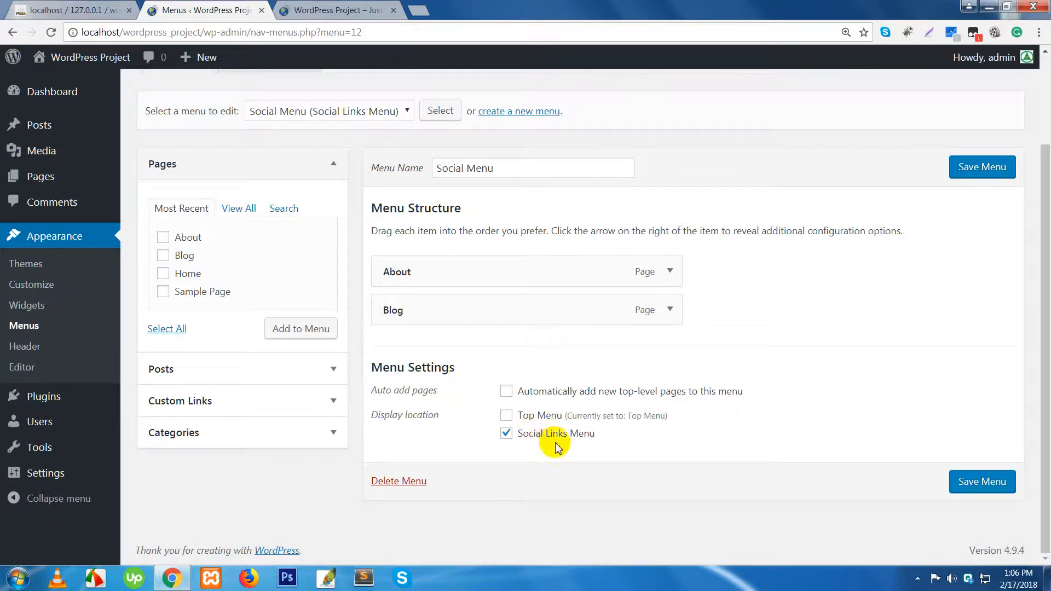
left_click(338, 13)
scroll(364, 370, "down", 6)
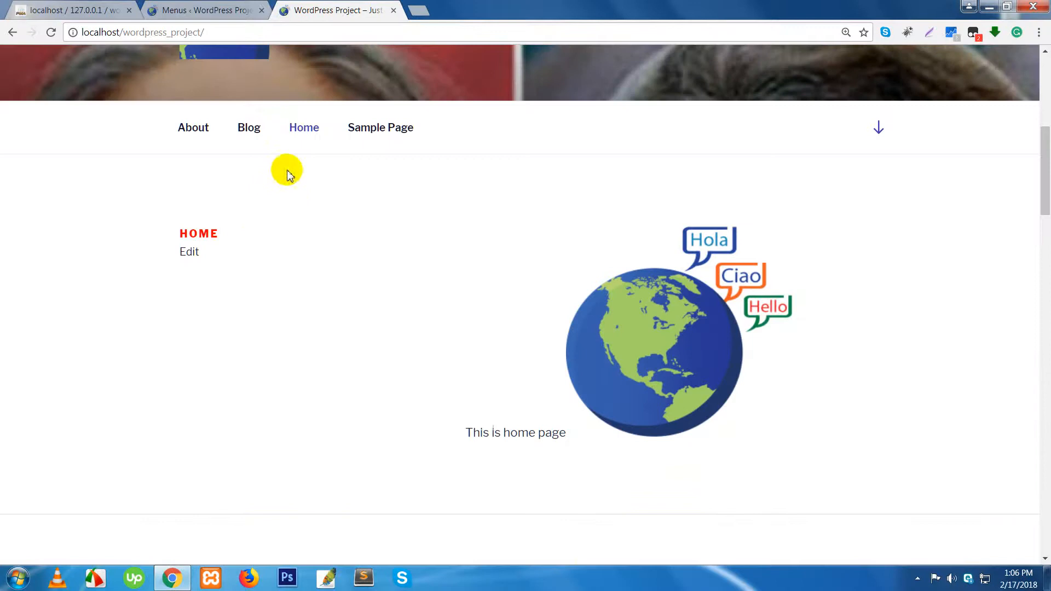
left_click_drag(1045, 182, 1047, 569)
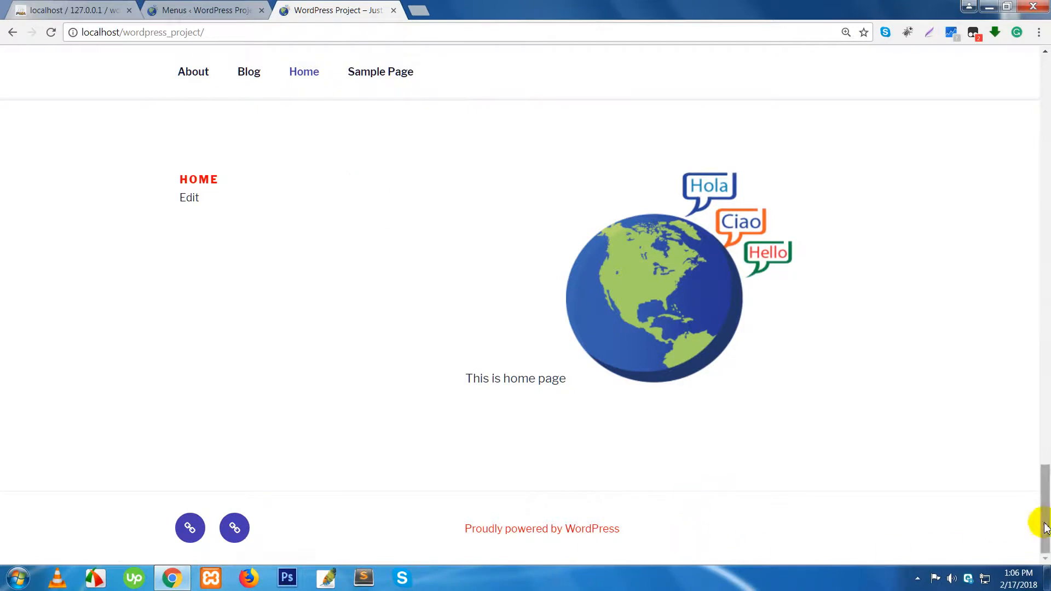
Step: Open the Widgets page in the site admin and the Blog page on the WordPress Project site
left_click(202, 11)
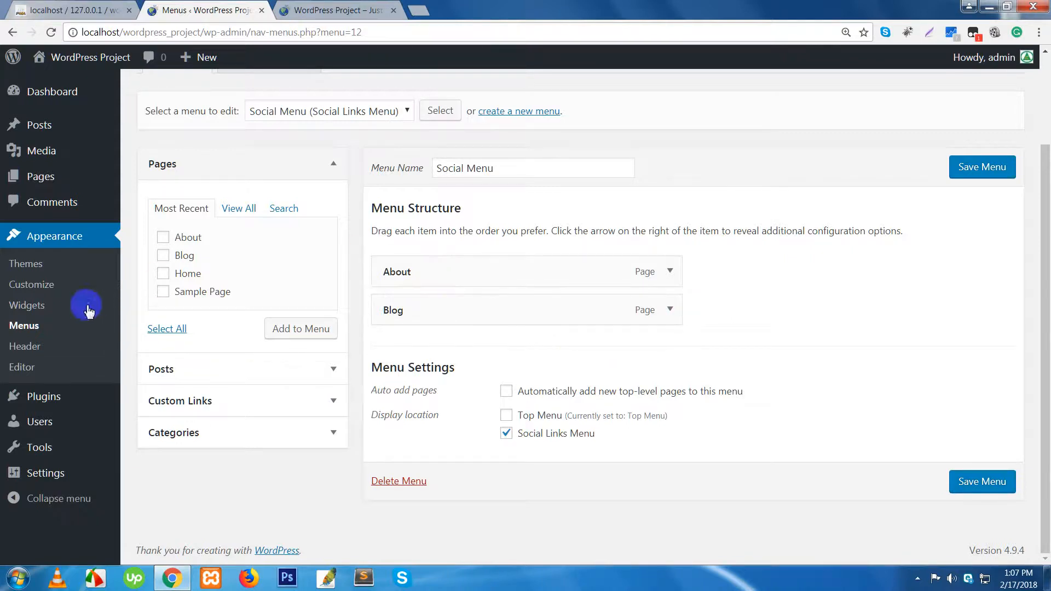
left_click(24, 310)
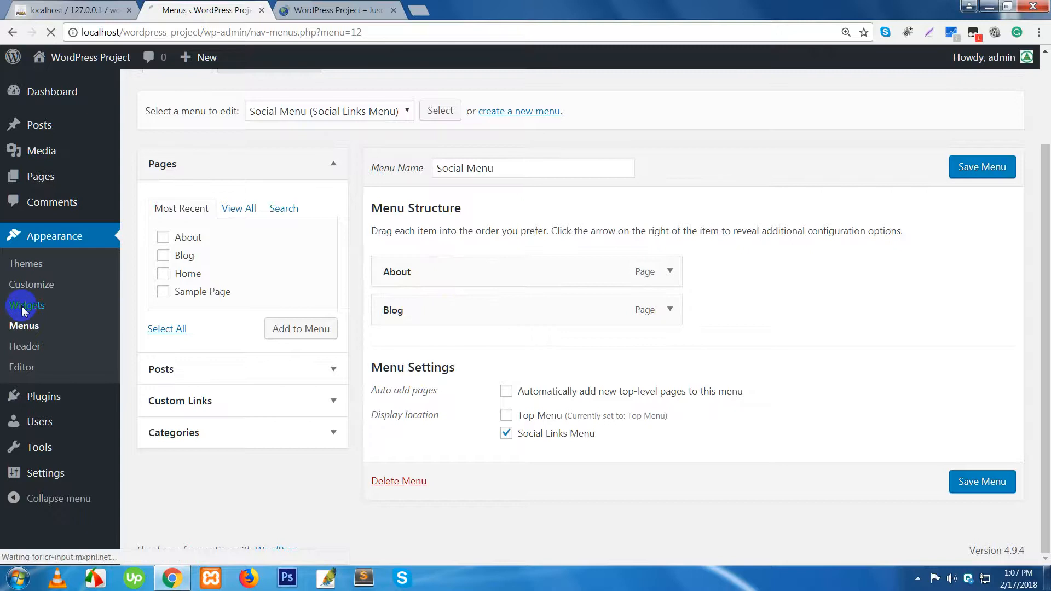
left_click(330, 10)
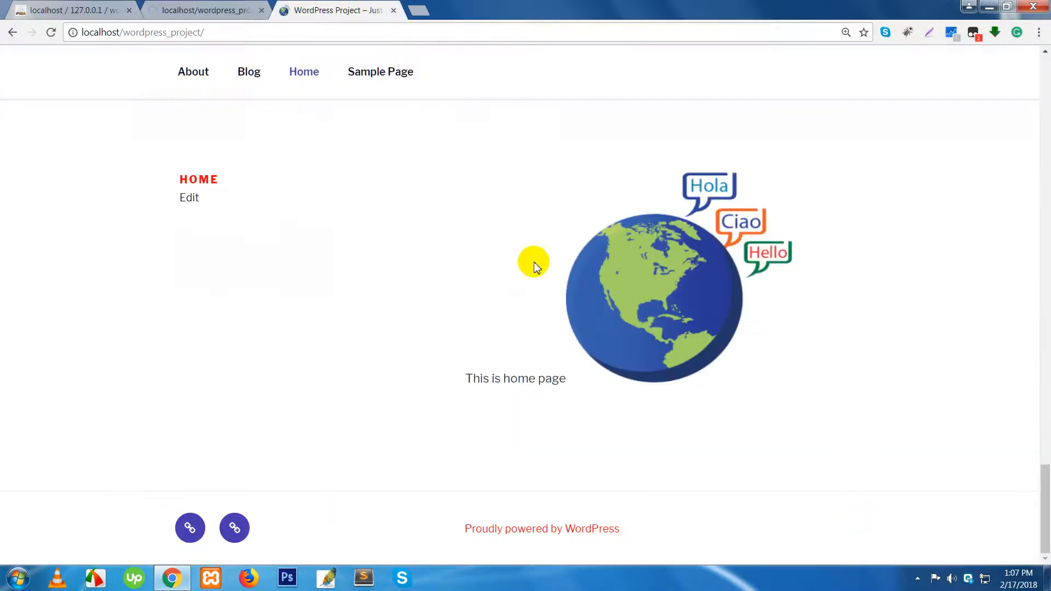
scroll(350, 93, "up", 10)
left_click(248, 79)
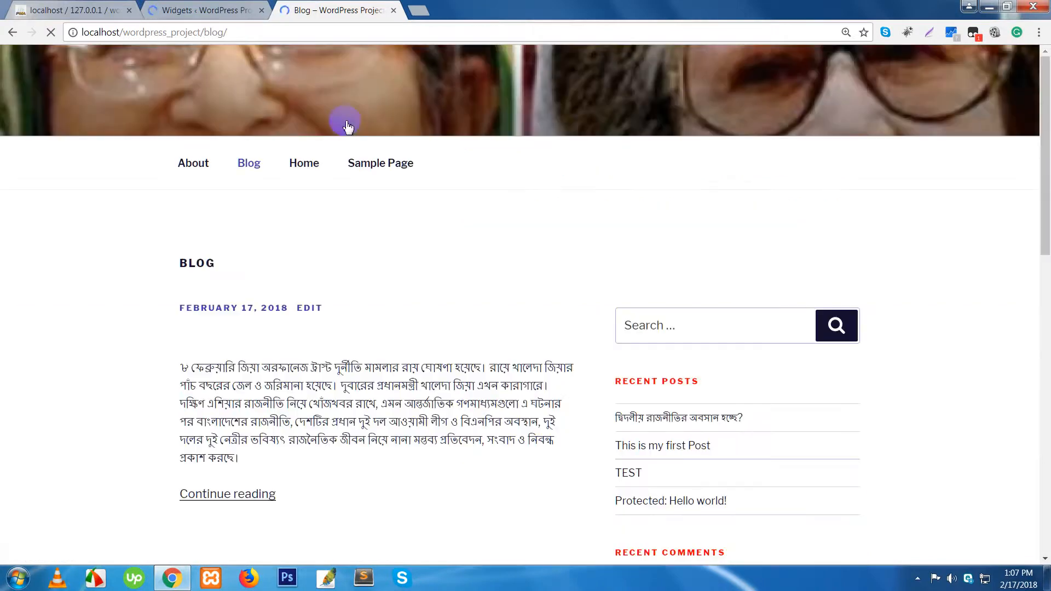
Step: Look over the Blog page's posts and the sidebar beside them, down to the Protected: Hello world! post
scroll(716, 272, "down", 5)
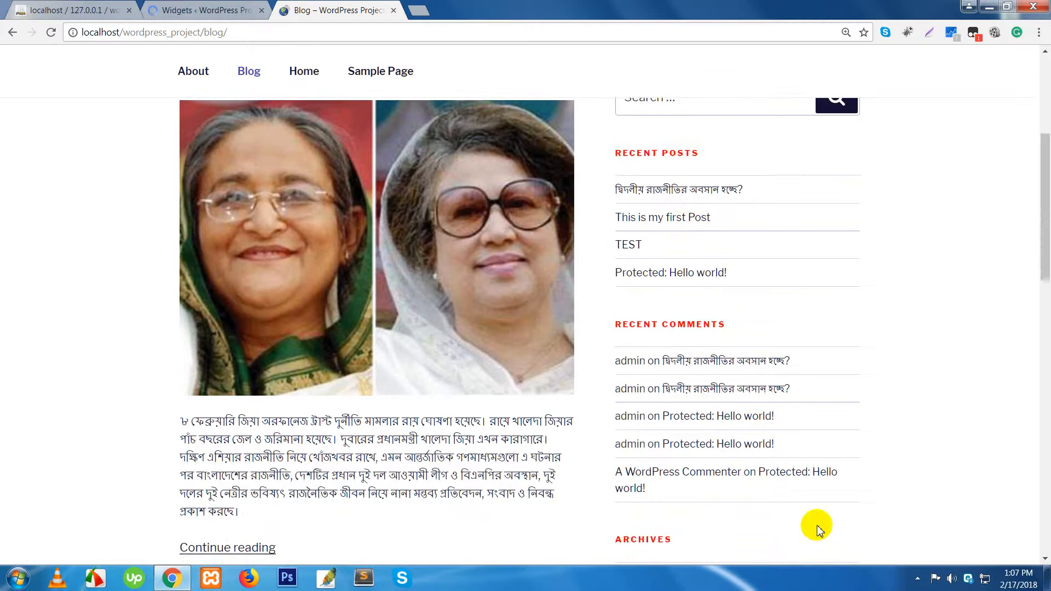
scroll(819, 525, "up", 5)
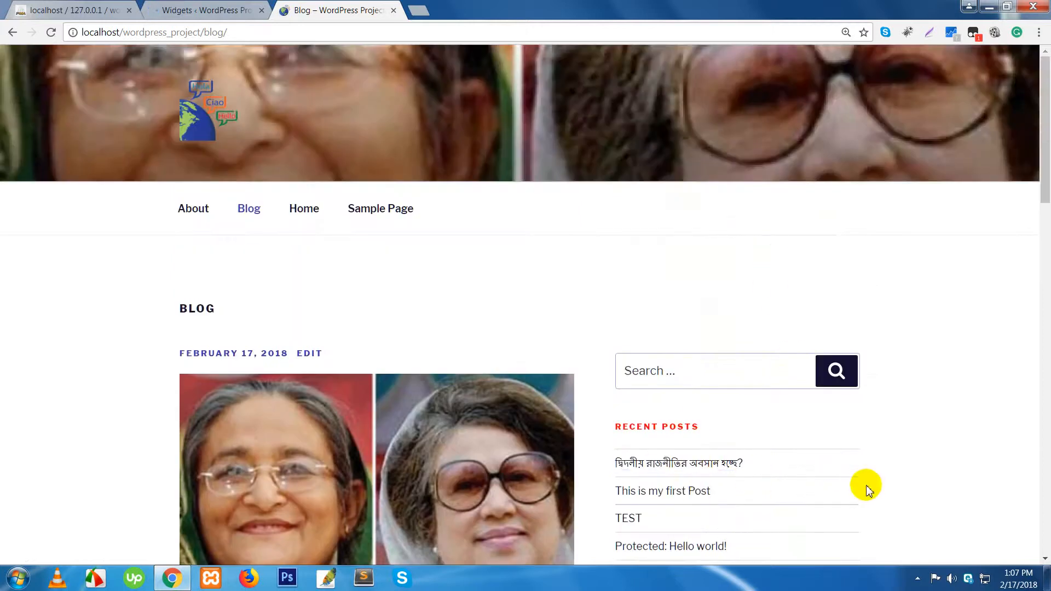
scroll(838, 470, "down", 2)
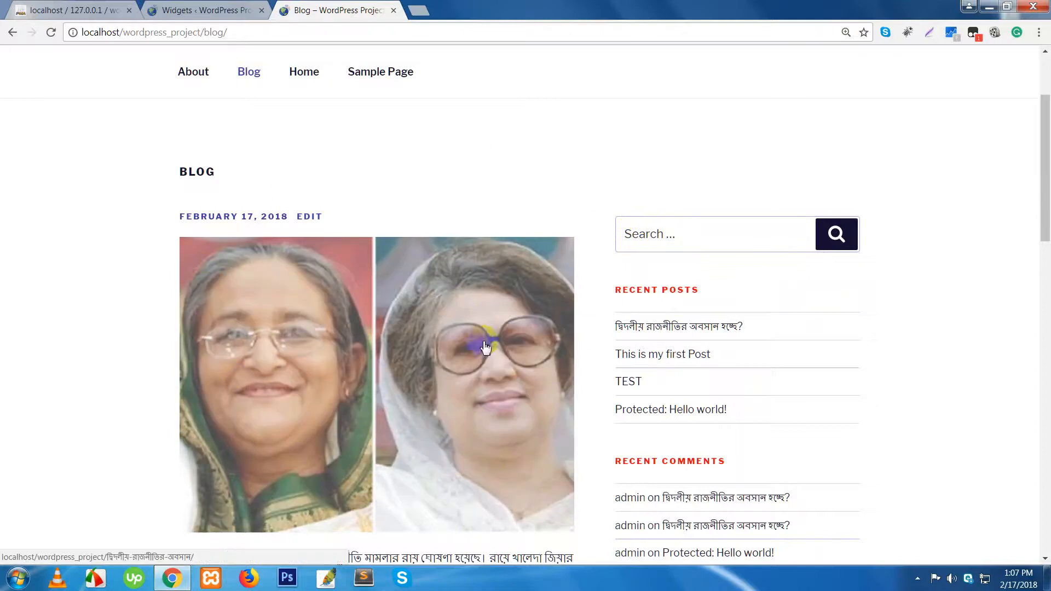
scroll(769, 489, "down", 5)
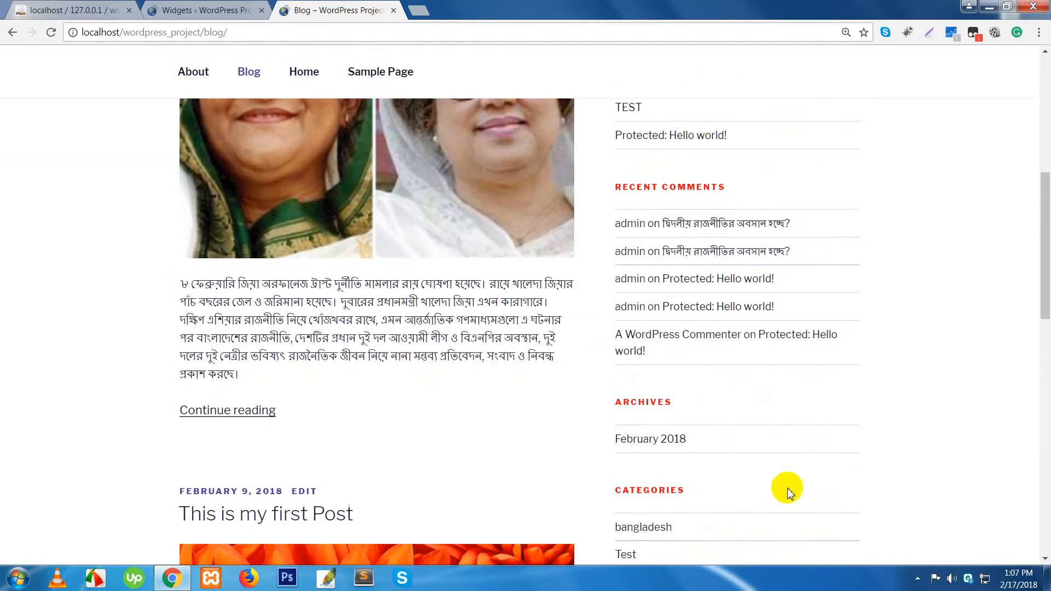
scroll(788, 490, "down", 5)
scroll(788, 490, "up", 5)
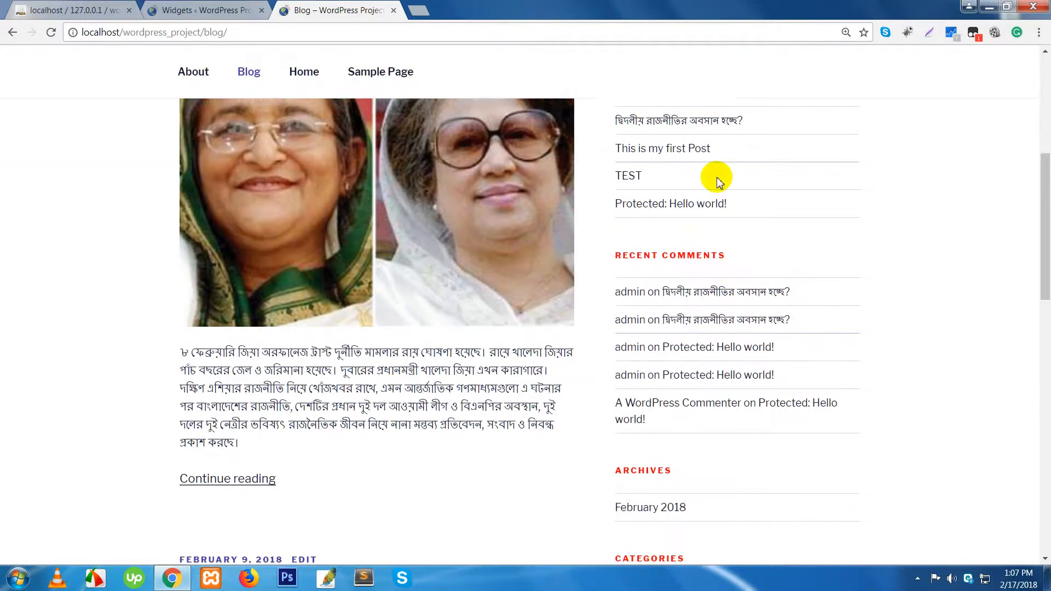
scroll(181, 68, "up", 5)
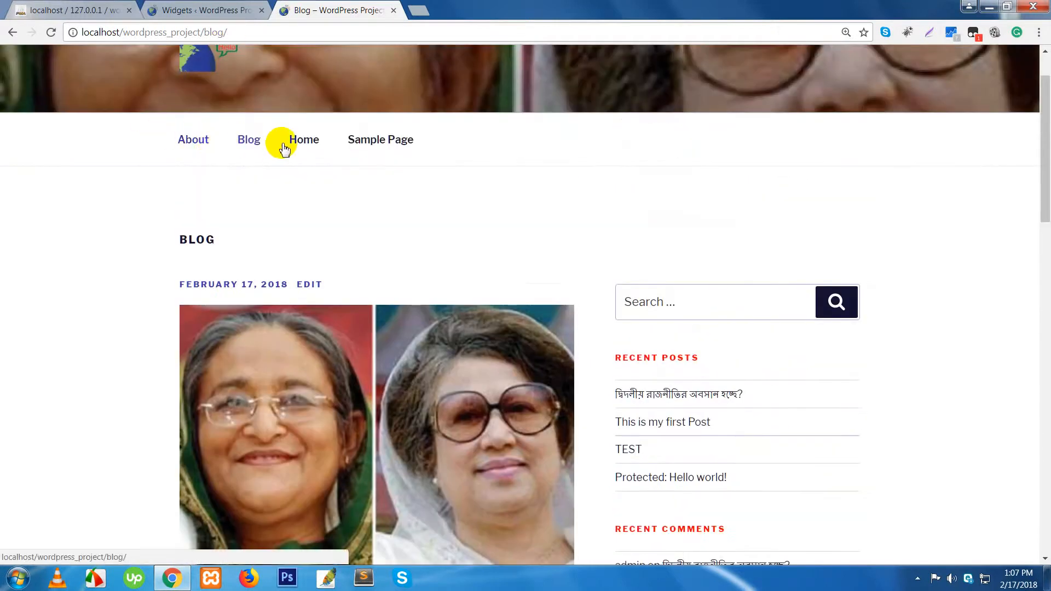
scroll(436, 268, "down", 2)
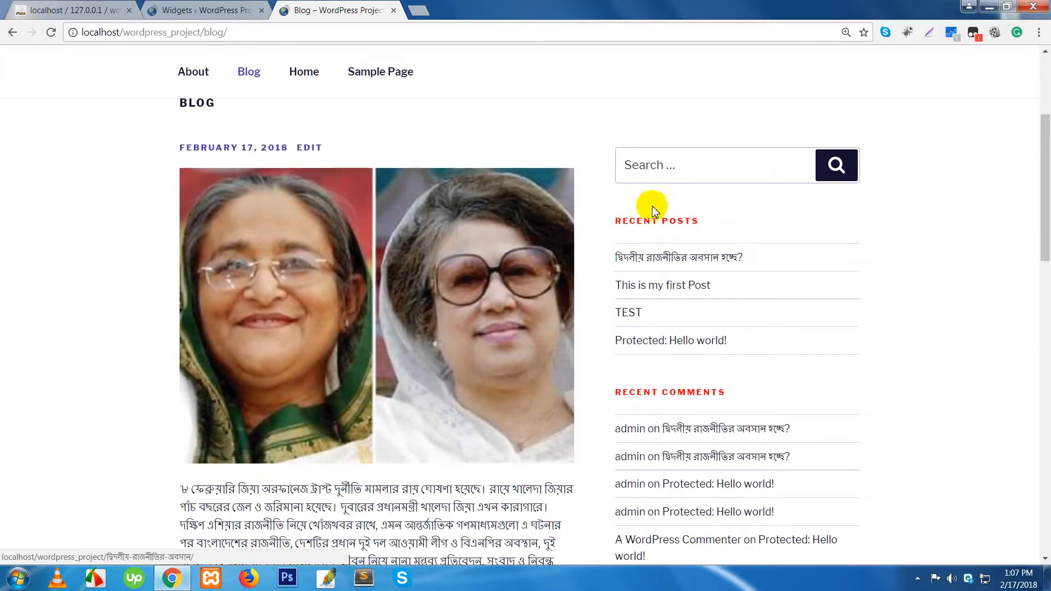
scroll(662, 520, "down", 7)
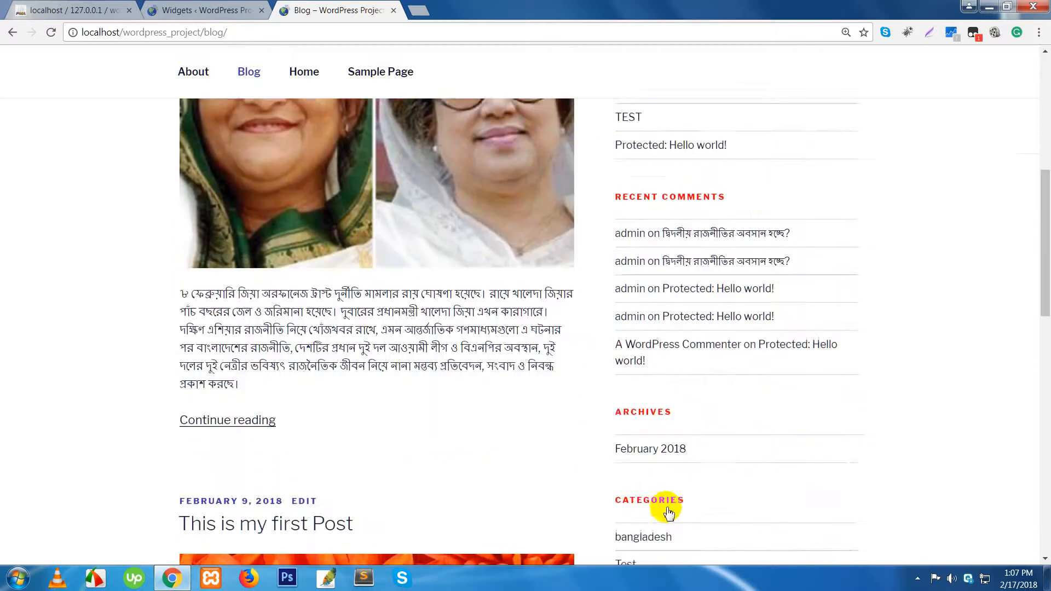
scroll(668, 459, "down", 7)
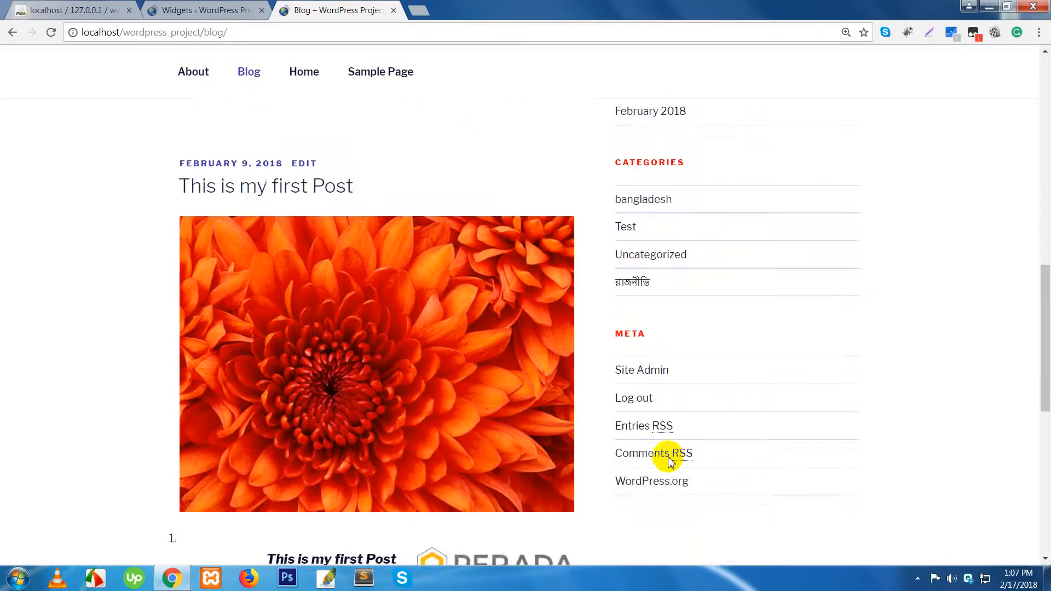
scroll(665, 479, "down", 4)
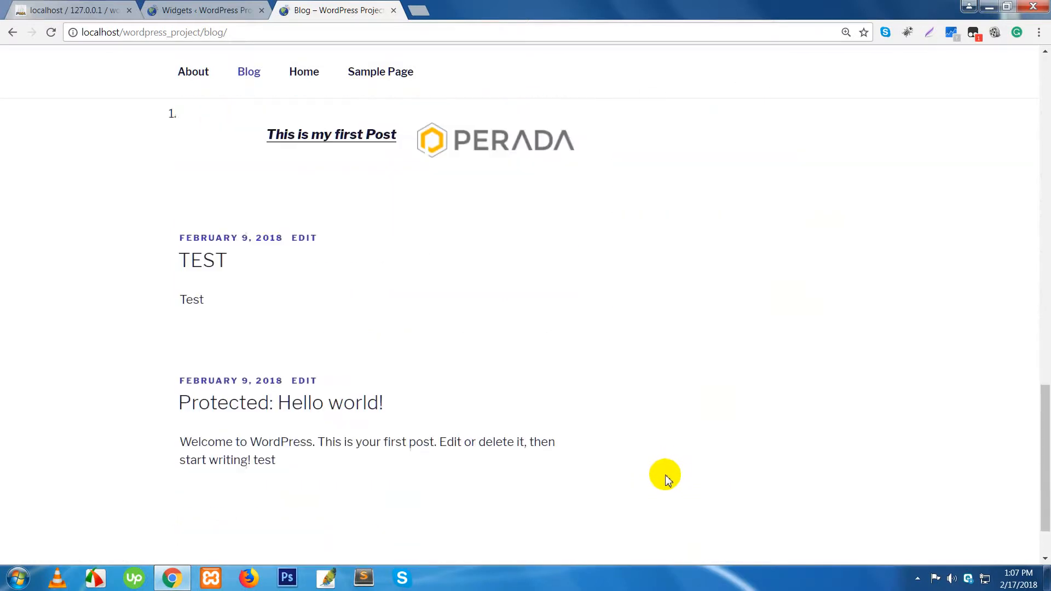
scroll(667, 485, "up", 7)
scroll(665, 484, "up", 15)
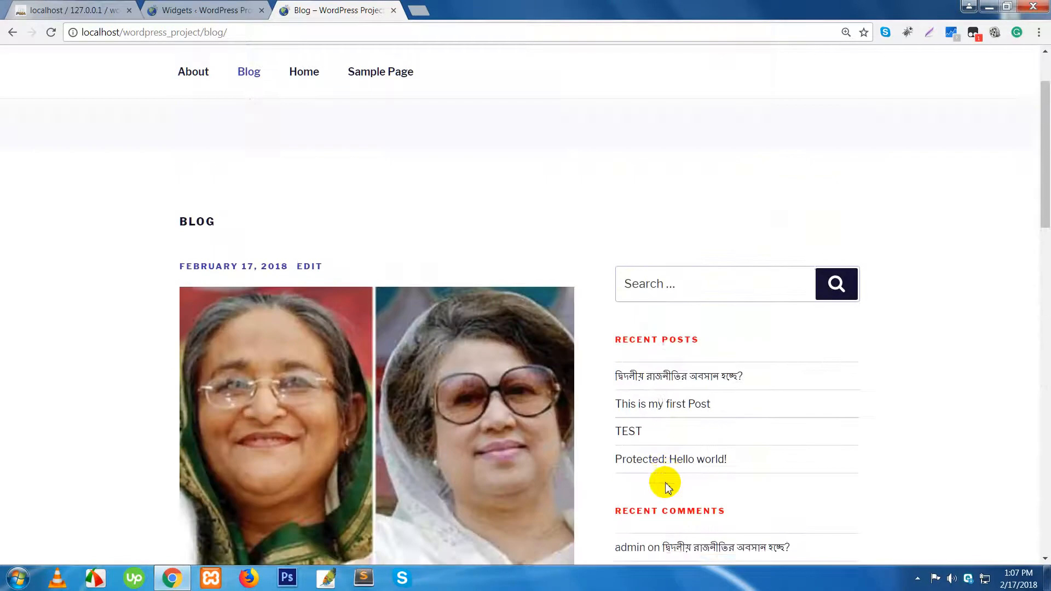
Step: Examine each Blog sidebar section: the search box, Recent Posts, Recent Comments, Archives, Categories and Meta
scroll(634, 399, "down", 2)
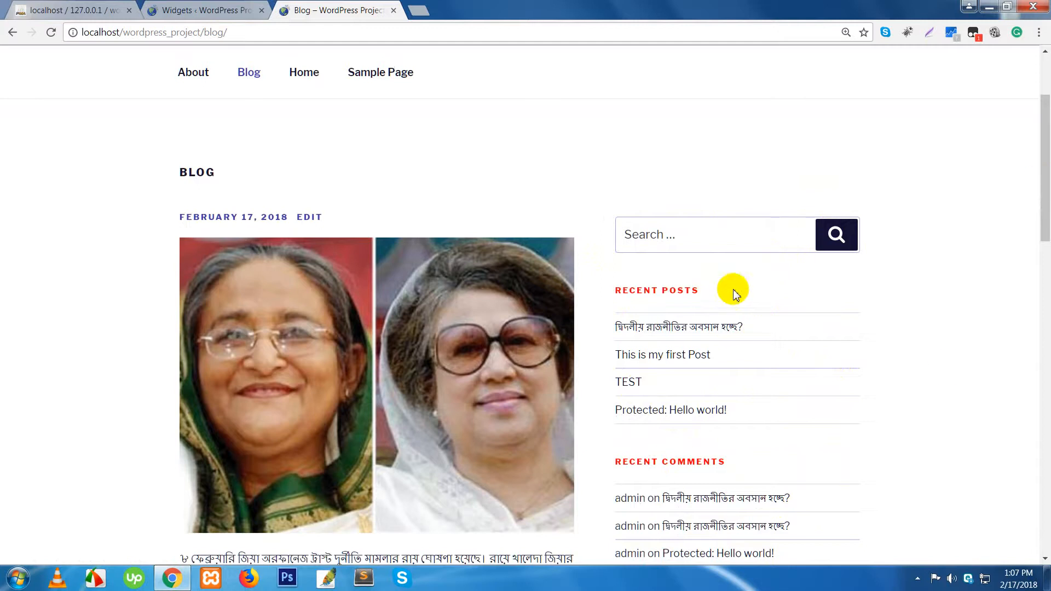
left_click(745, 234)
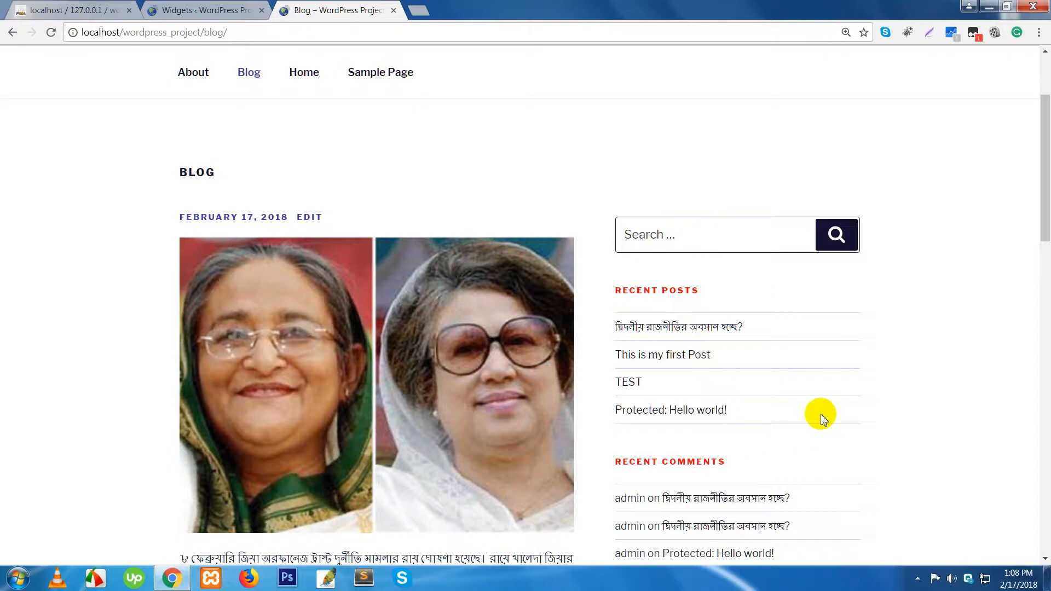
scroll(788, 408, "down", 2)
scroll(708, 438, "down", 5)
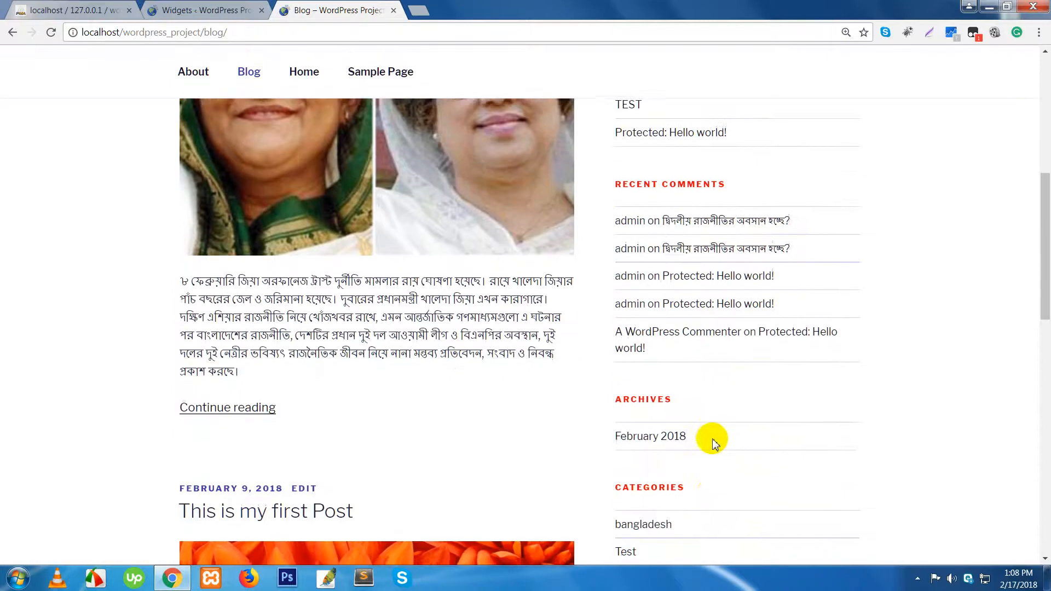
scroll(733, 446, "up", 5)
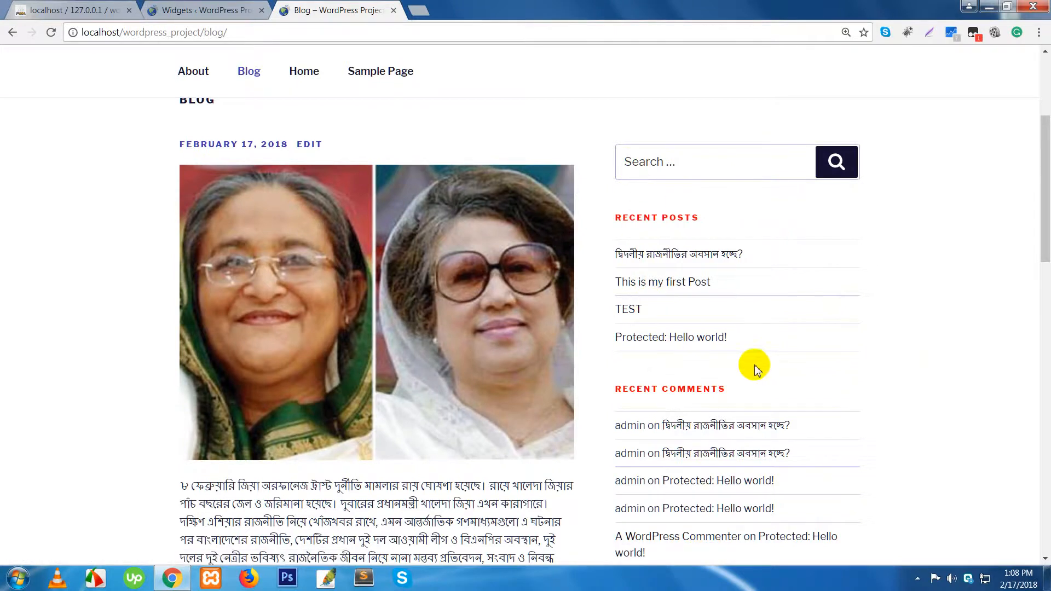
left_click(680, 161)
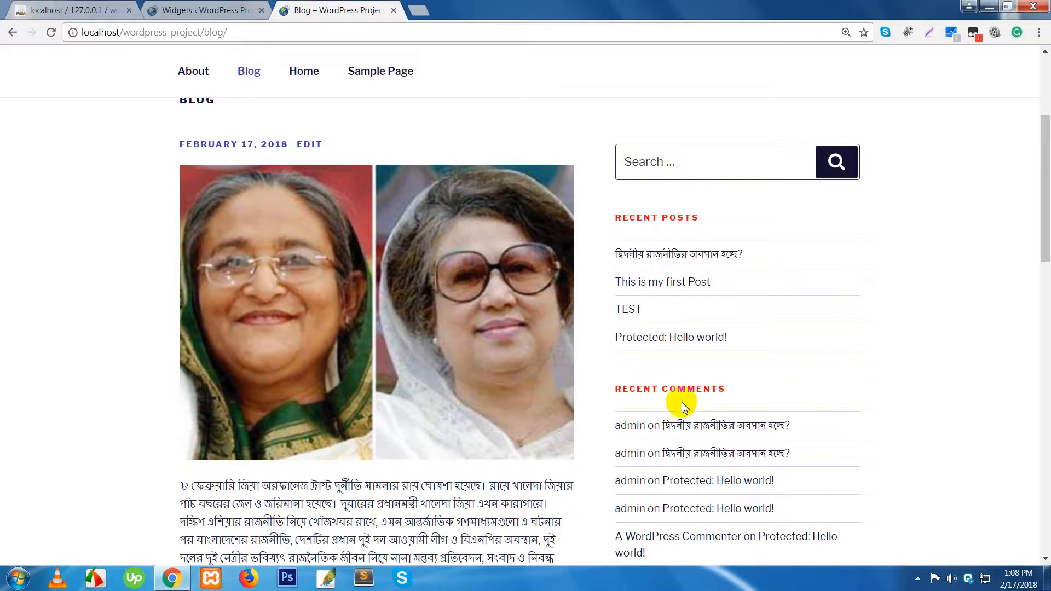
scroll(704, 465, "down", 5)
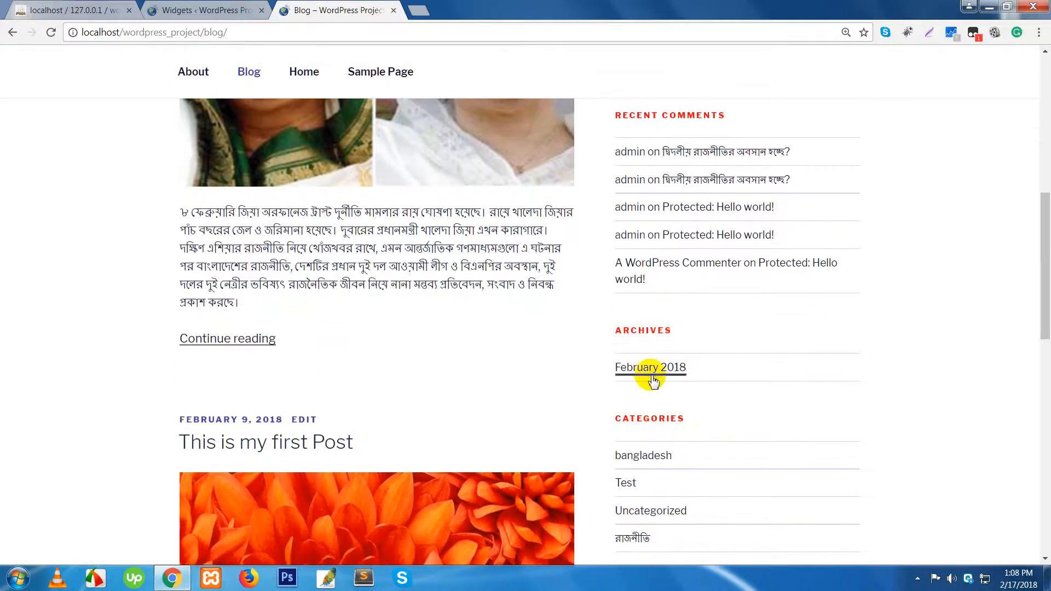
scroll(679, 350, "down", 4)
scroll(652, 399, "down", 2)
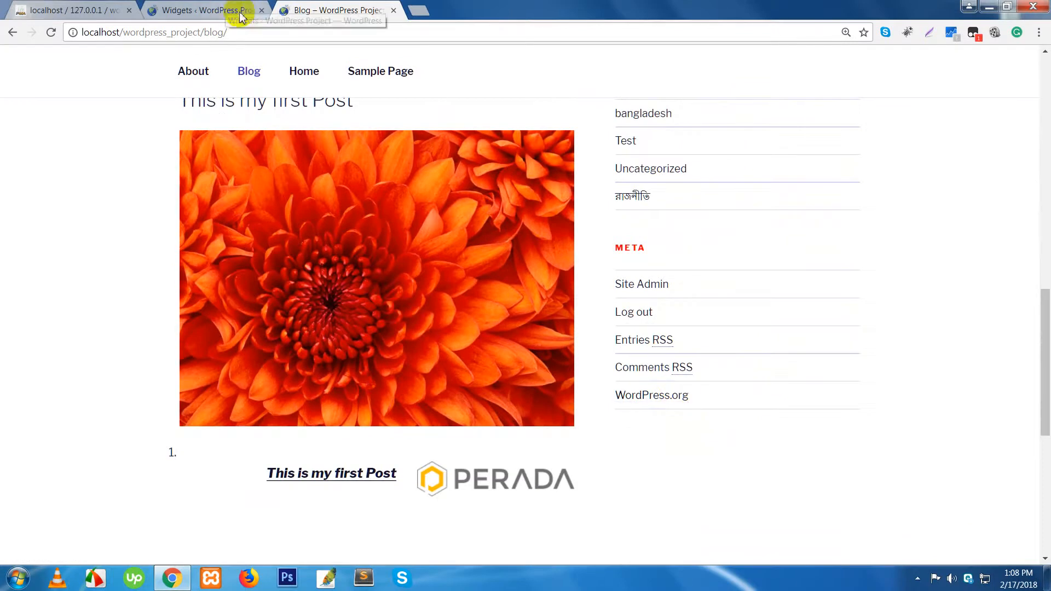
scroll(694, 349, "up", 2)
scroll(693, 349, "up", 7)
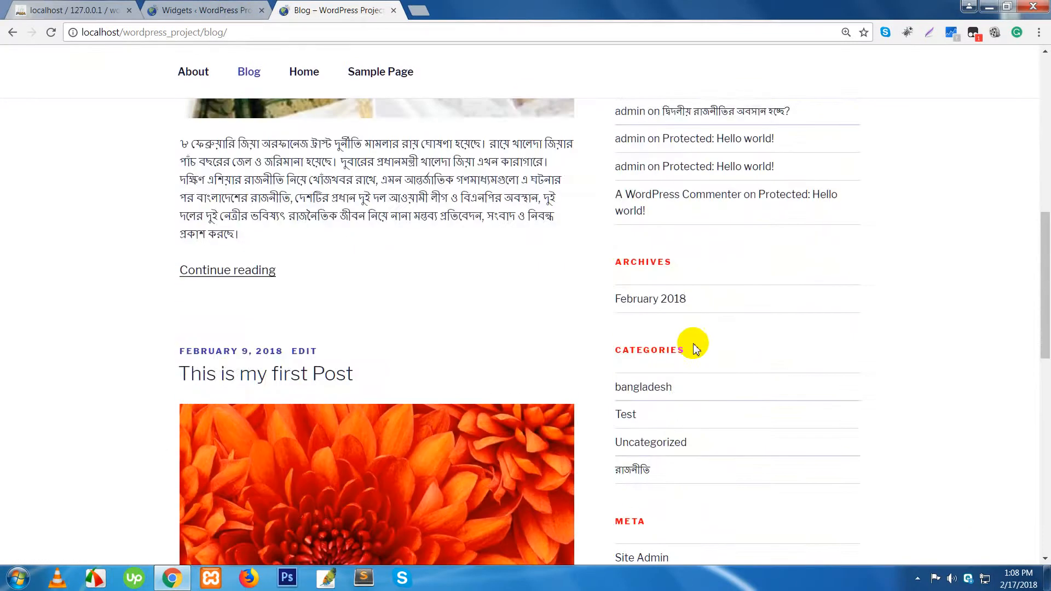
scroll(580, 241, "up", 1)
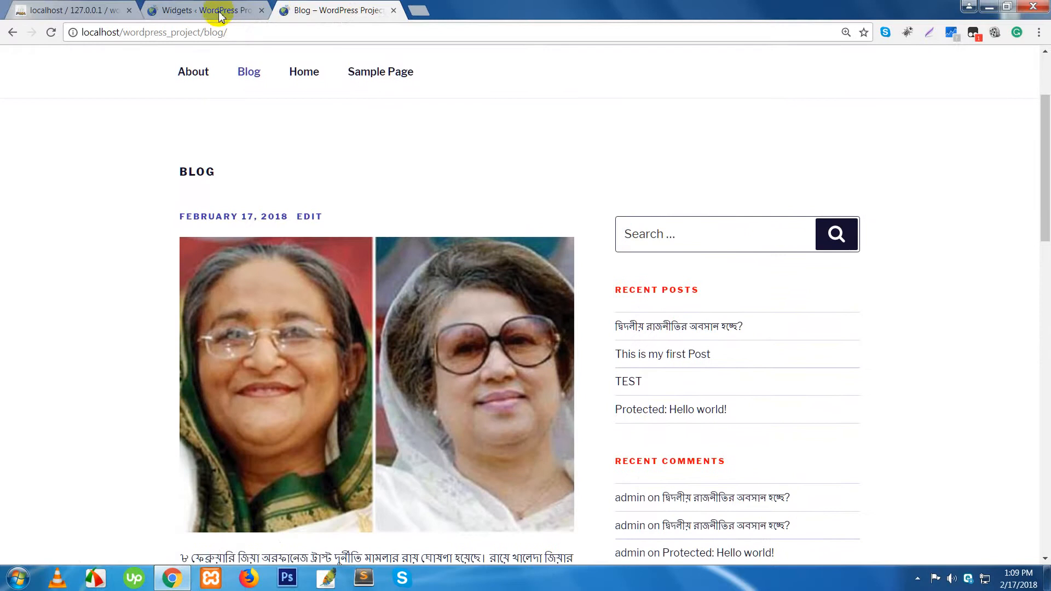
Step: Compare the Blog Sidebar widget list on the Widgets page with the sections in the Blog page's sidebar
left_click(210, 10)
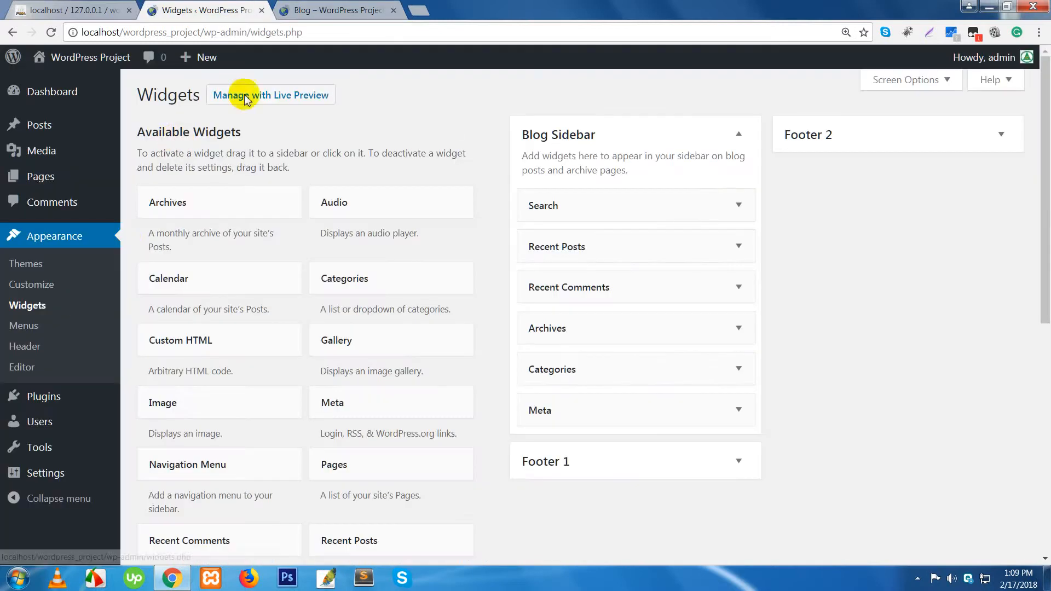
left_click(319, 18)
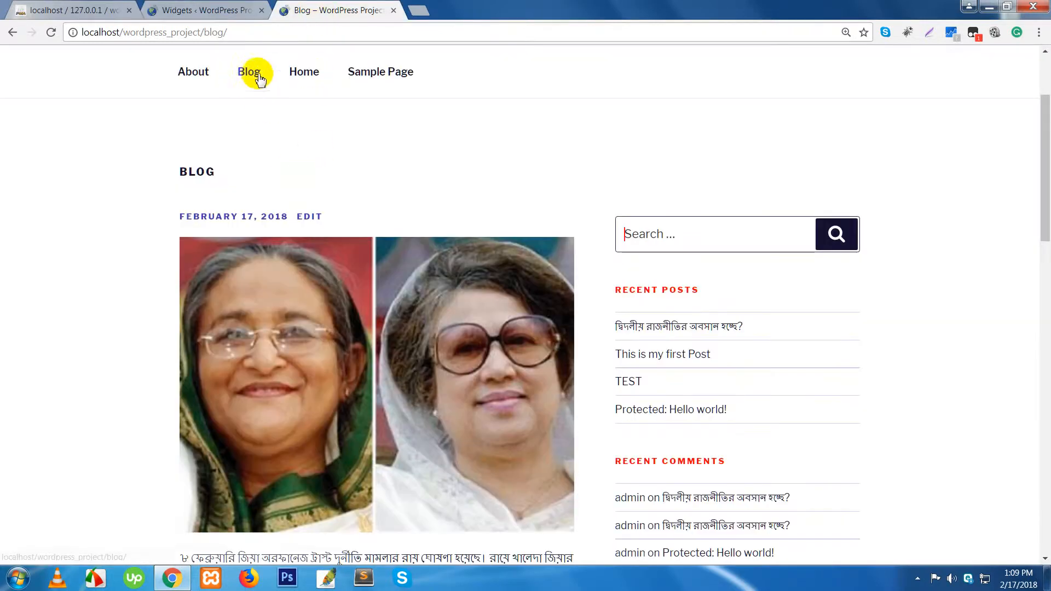
left_click(199, 12)
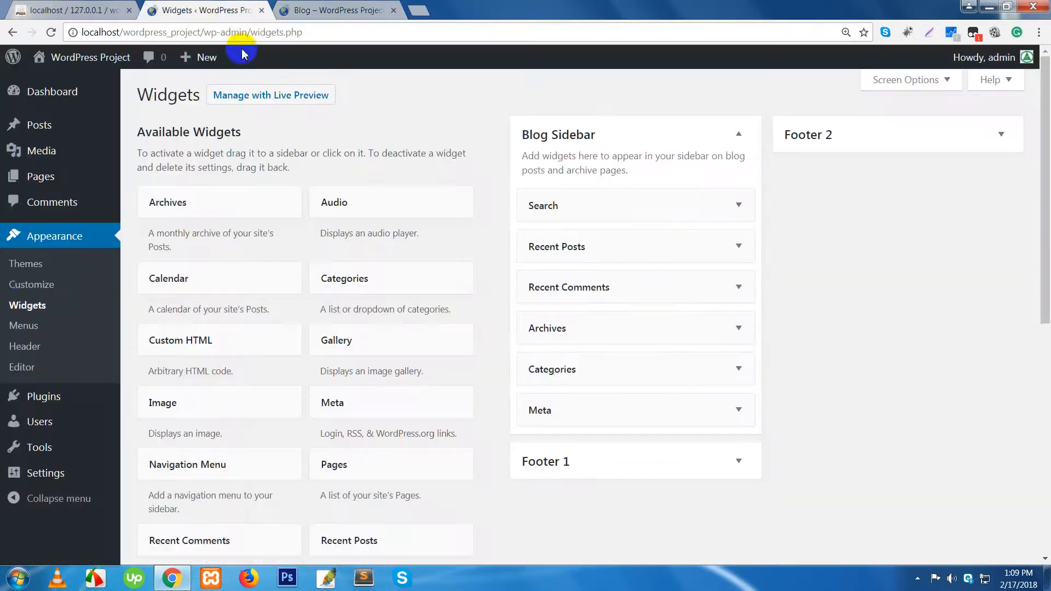
left_click(34, 314)
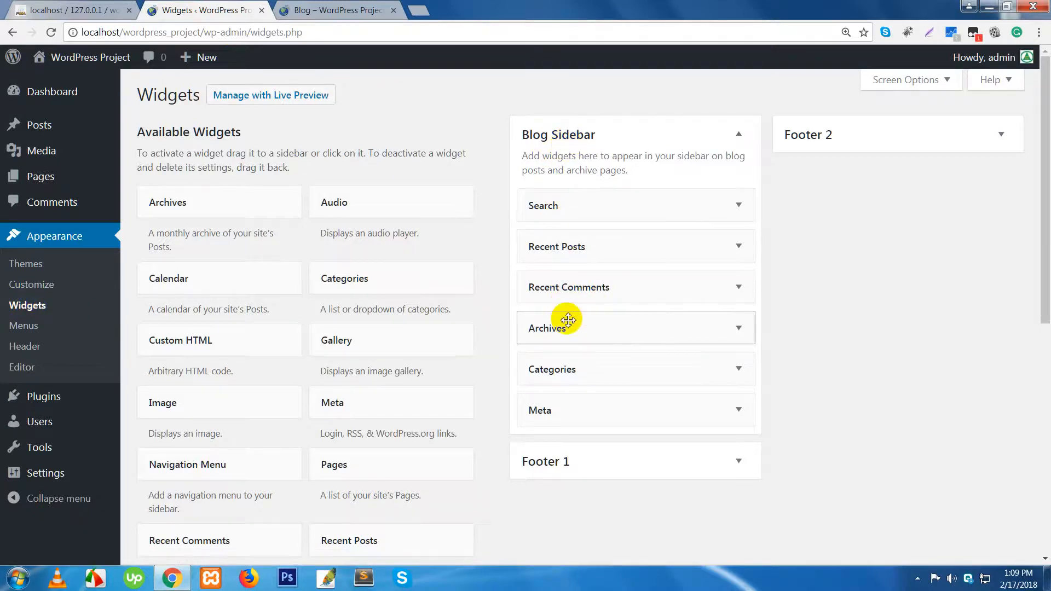
left_click(339, 7)
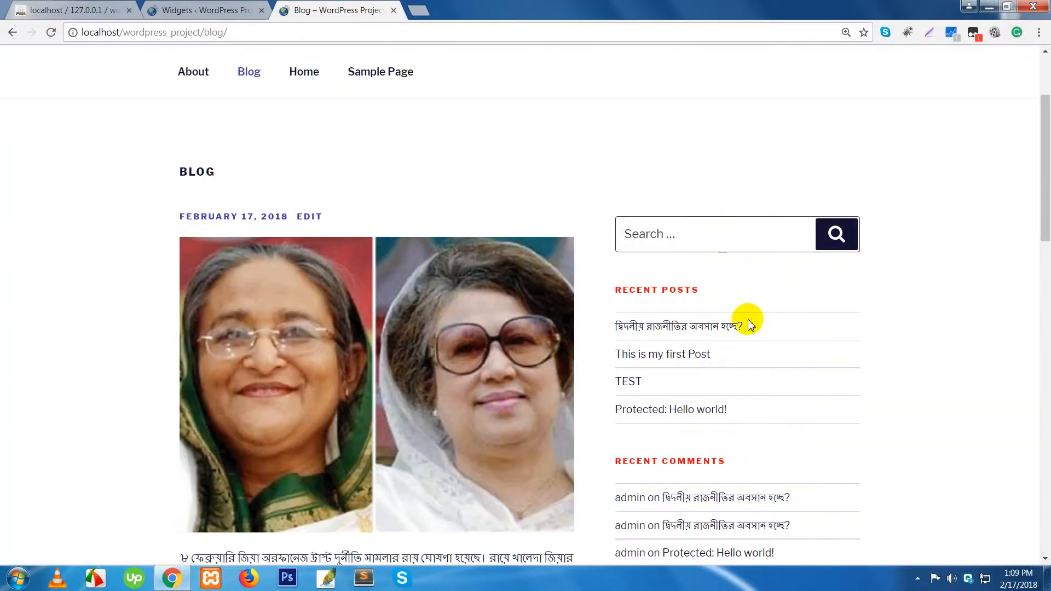
scroll(747, 323, "down", 4)
scroll(684, 451, "down", 3)
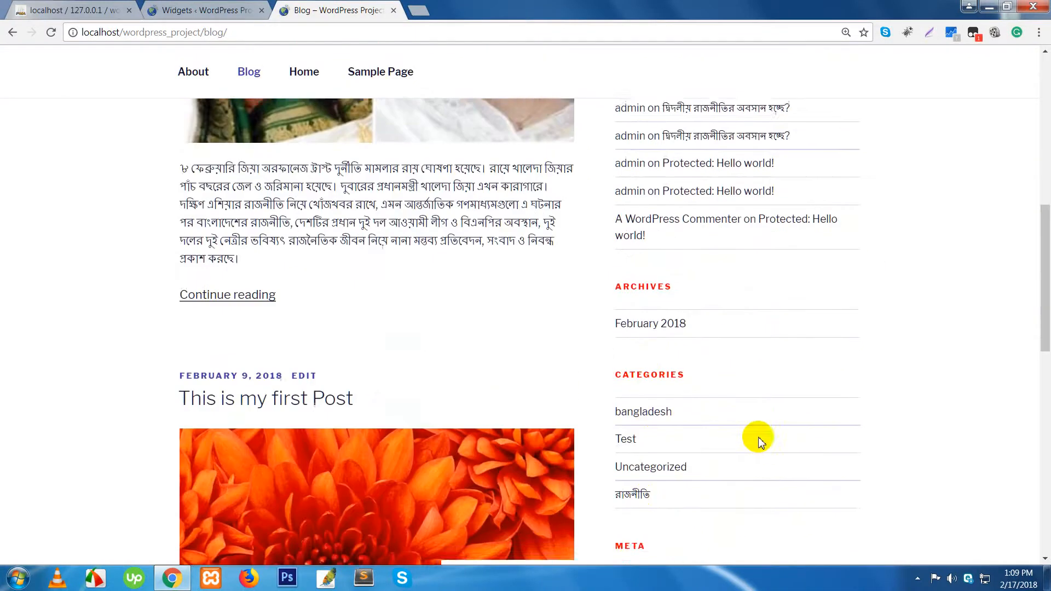
scroll(638, 483, "down", 2)
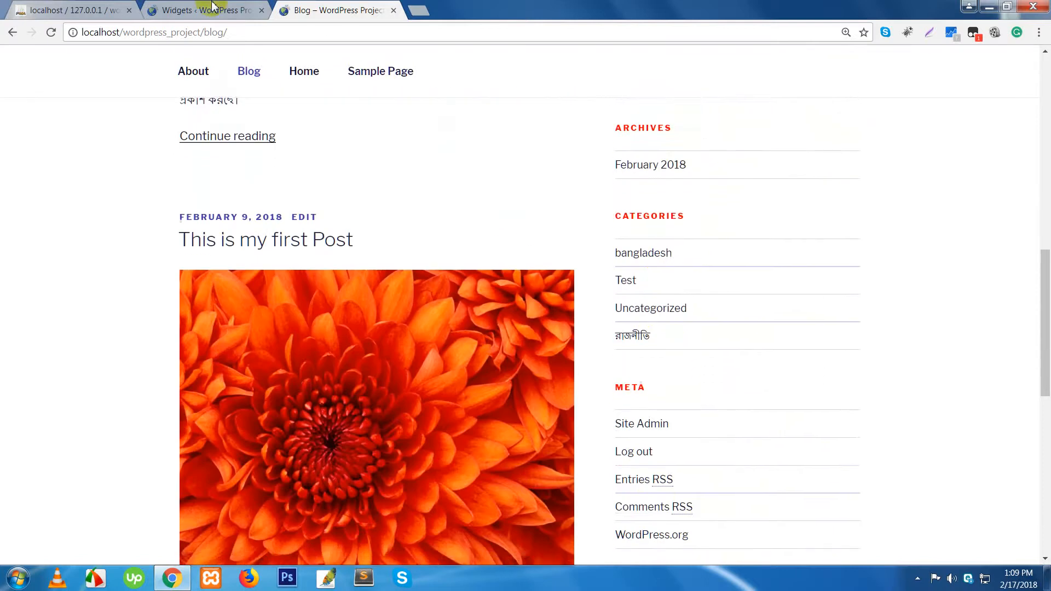
Step: Delete the Search, Recent Posts and Recent Comments widgets from the Blog Sidebar on the Widgets page
left_click(231, 7)
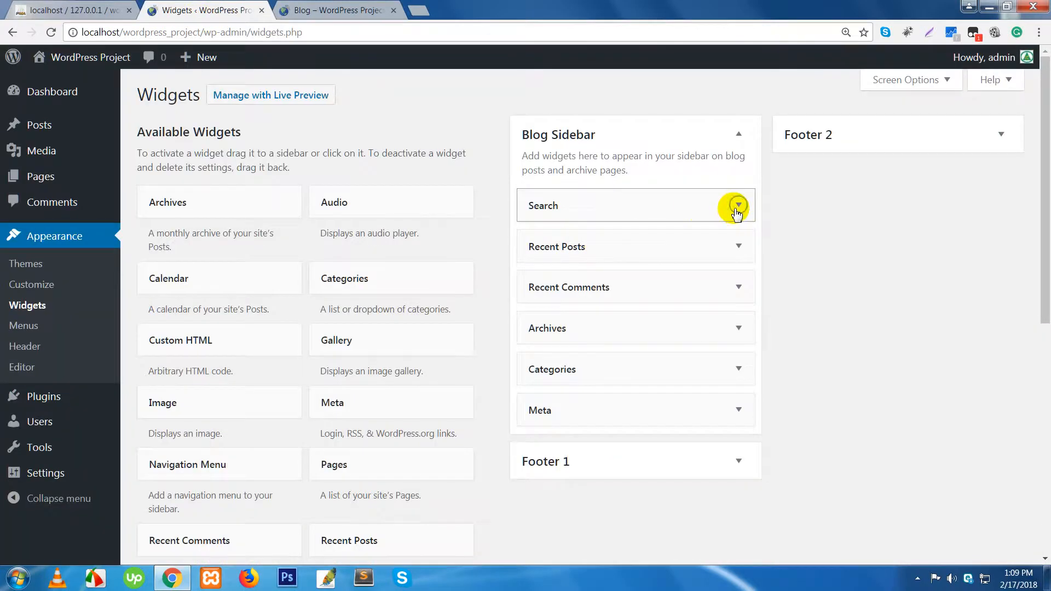
left_click(738, 205)
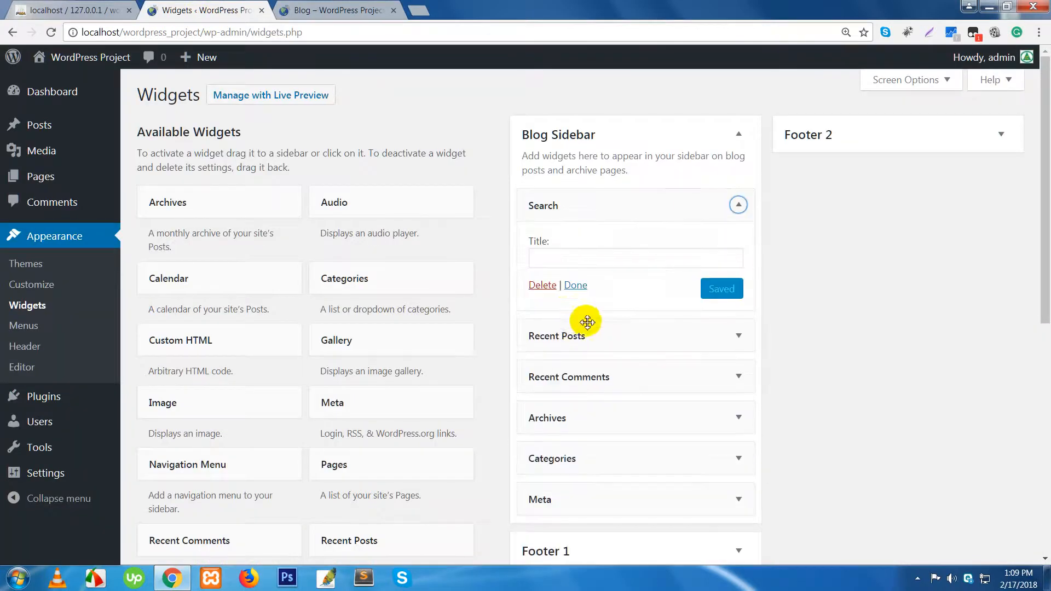
left_click(542, 285)
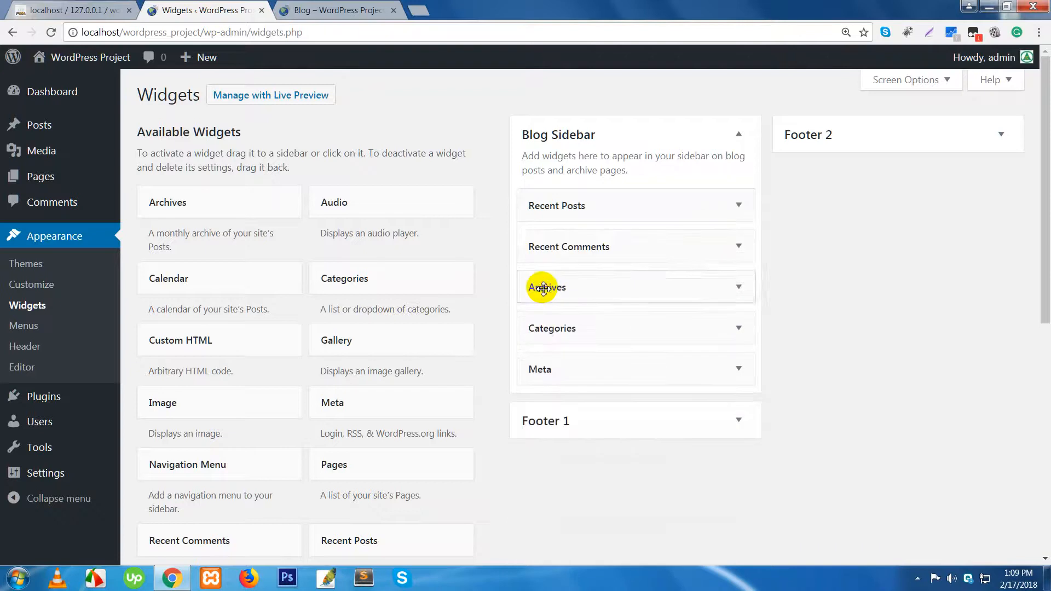
left_click(738, 206)
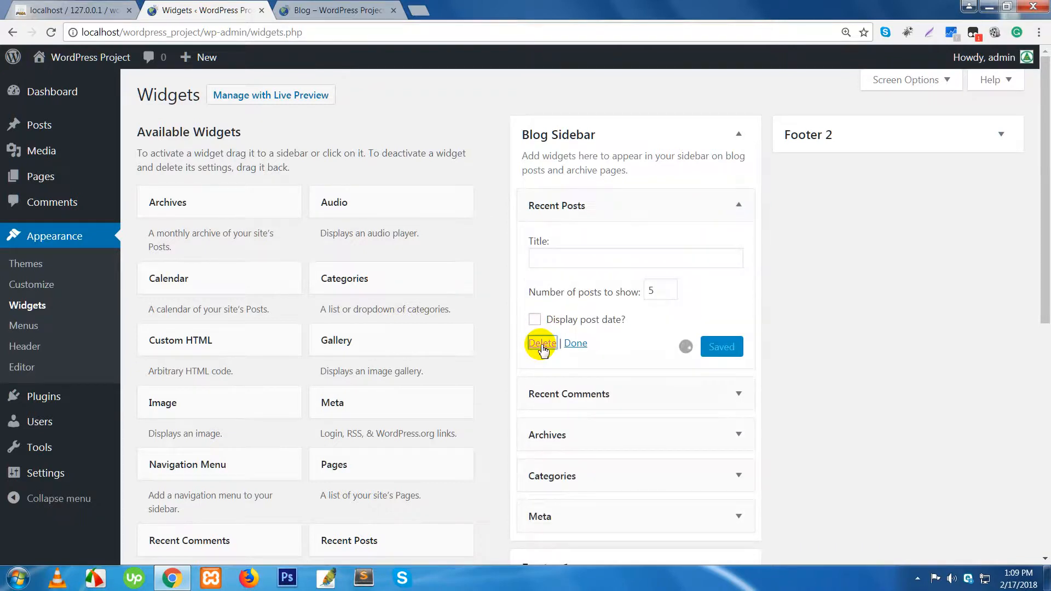
left_click(541, 344)
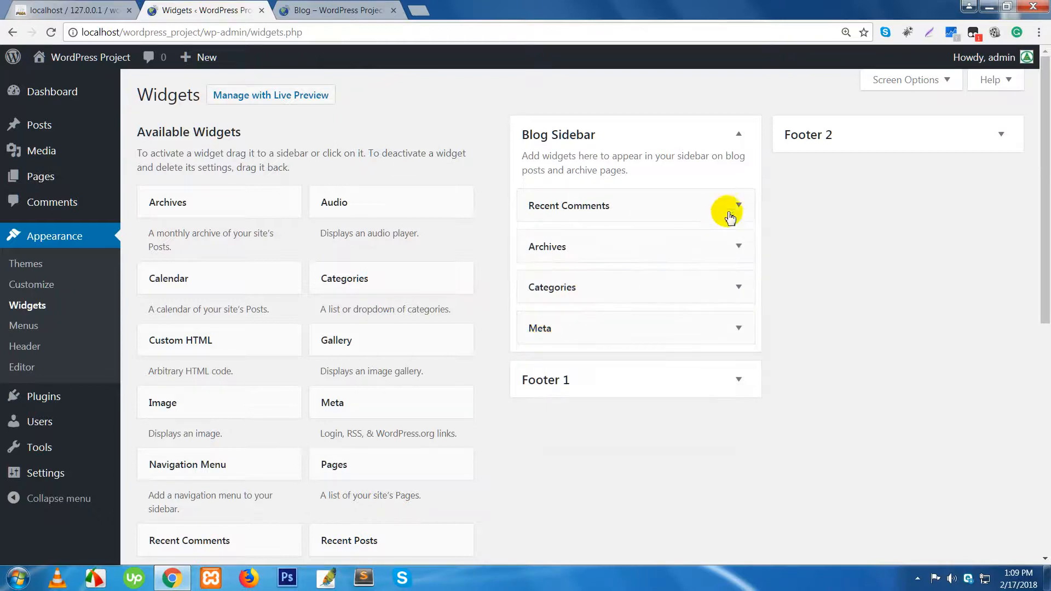
left_click(740, 207)
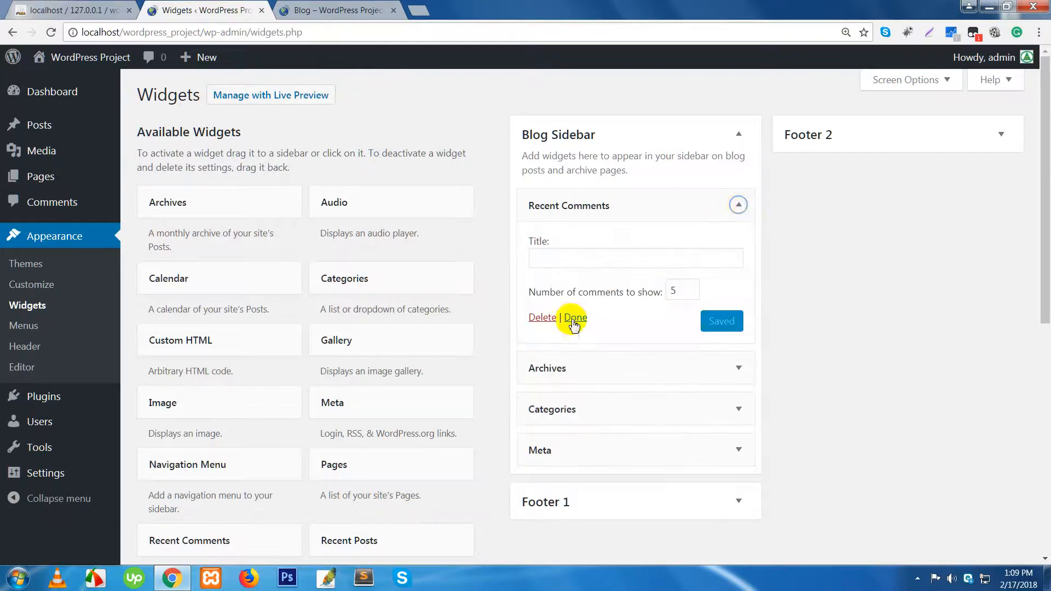
left_click(543, 315)
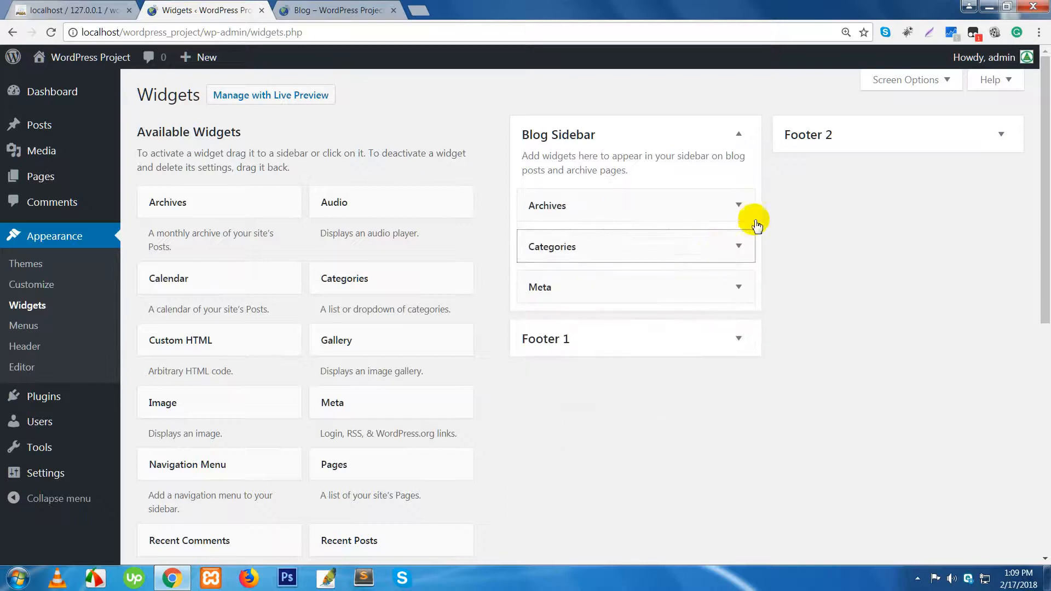
Step: Delete the Archives, Categories and Meta widgets from the Blog Sidebar
left_click(739, 206)
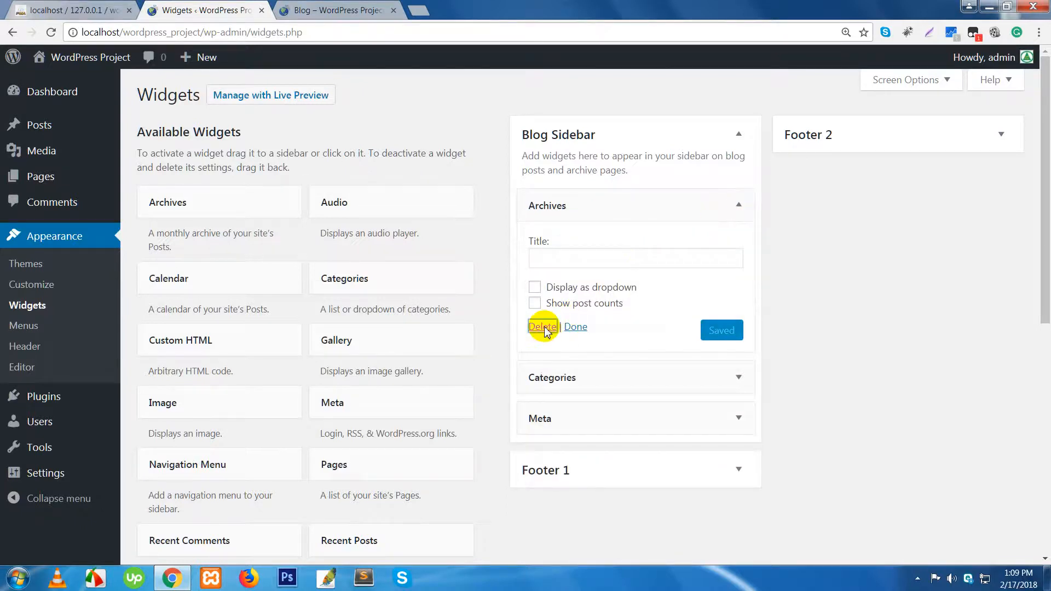
left_click(738, 206)
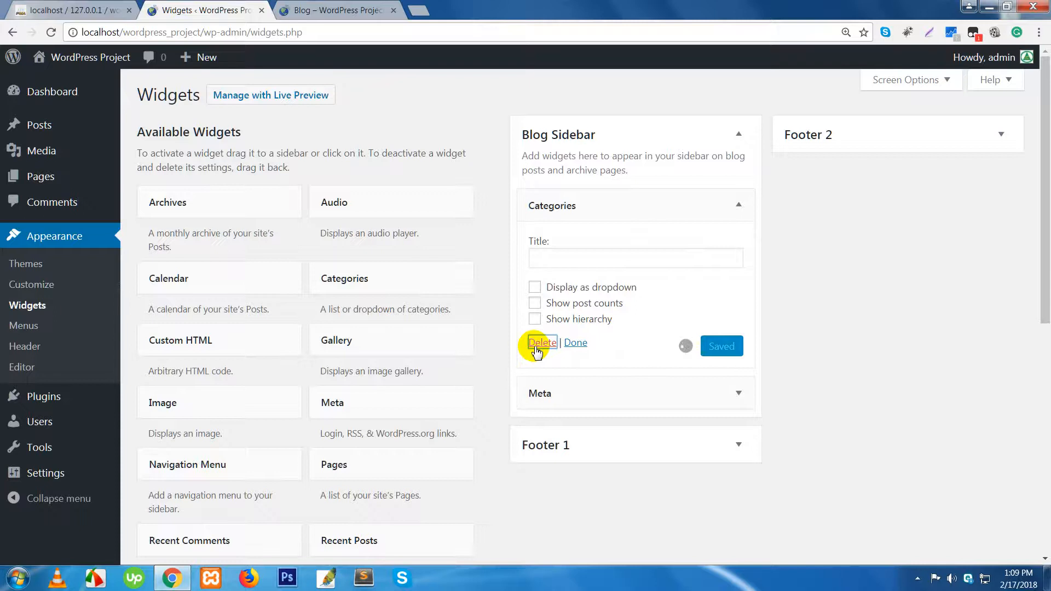
left_click(542, 343)
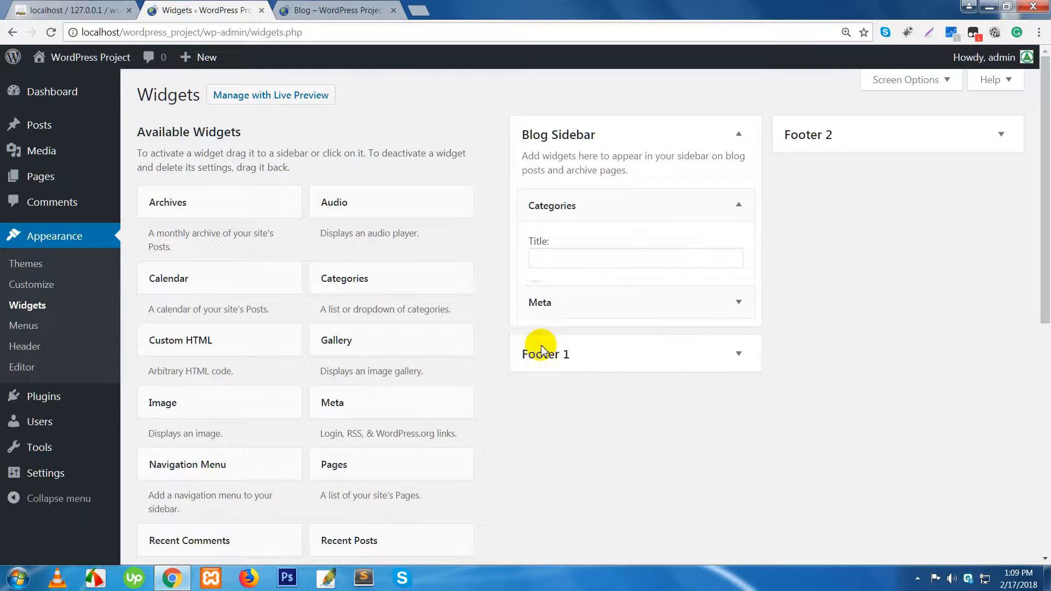
left_click(731, 217)
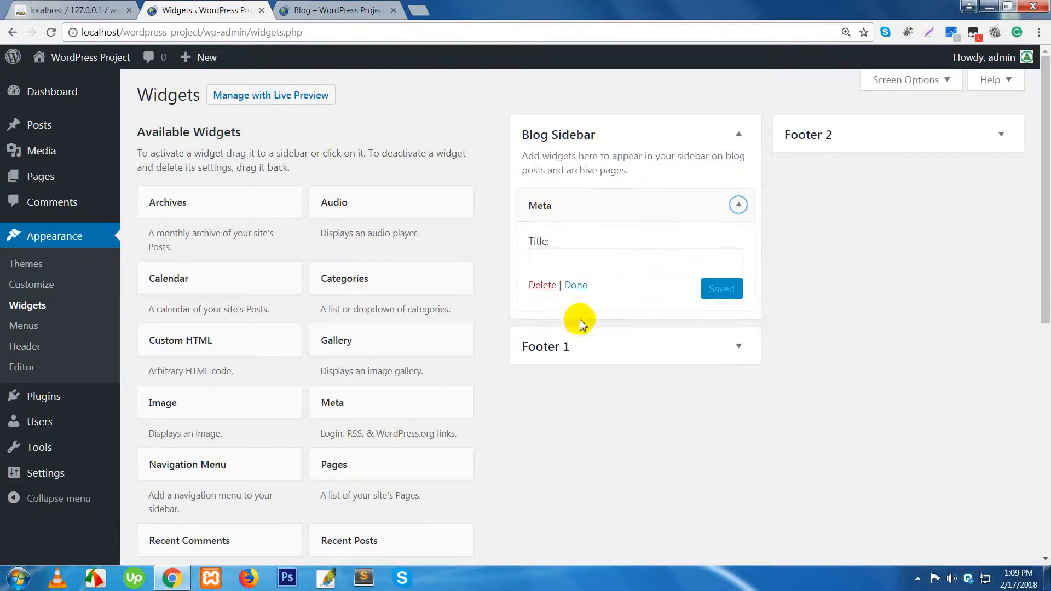
left_click(542, 285)
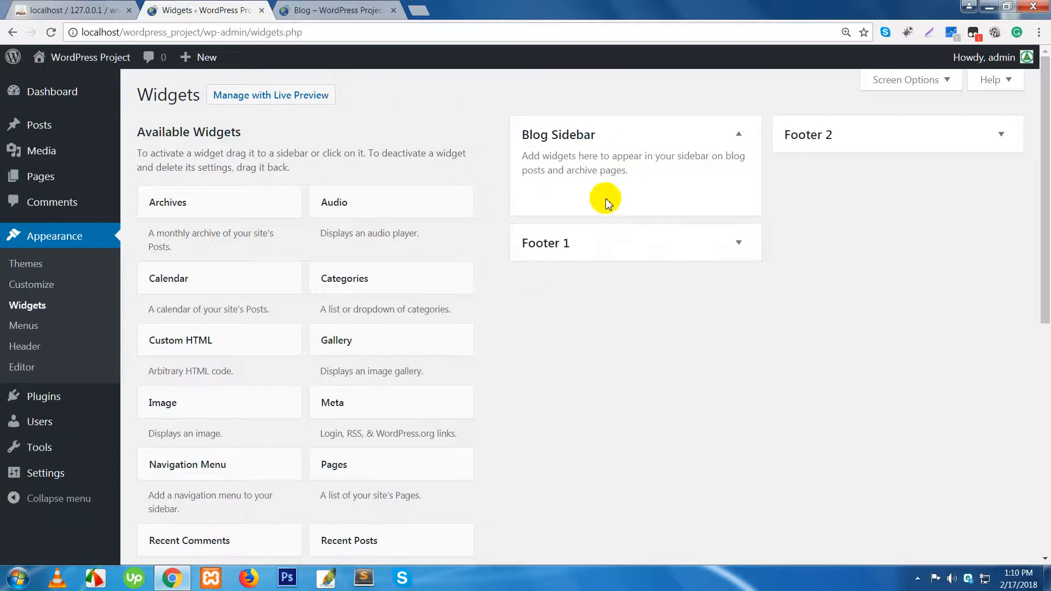
Step: Collapse the Blog Sidebar area and look at the matching sidebar beside the posts on the Blog page
left_click(739, 135)
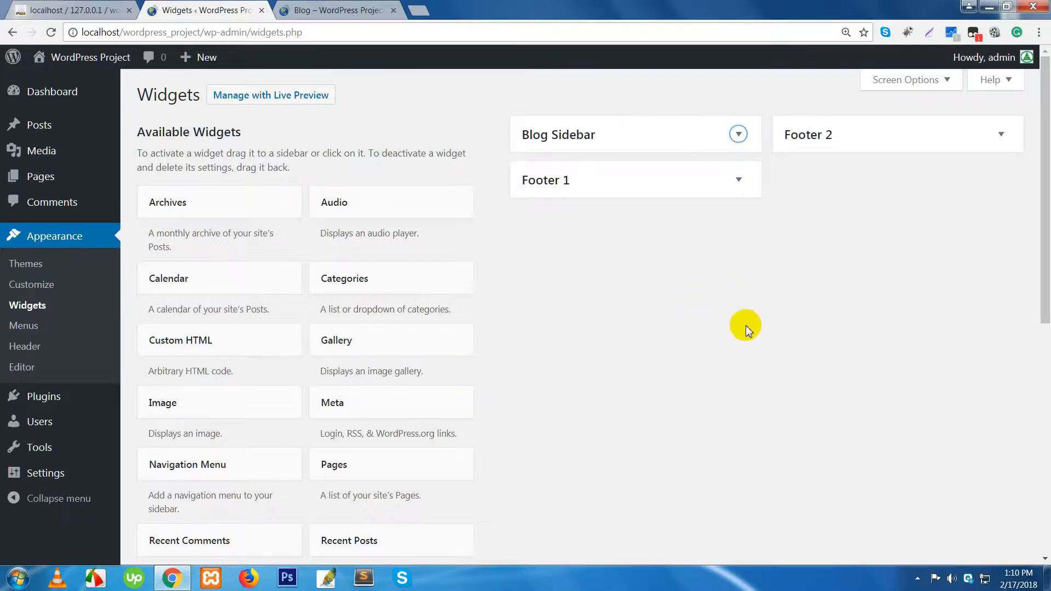
left_click(722, 331)
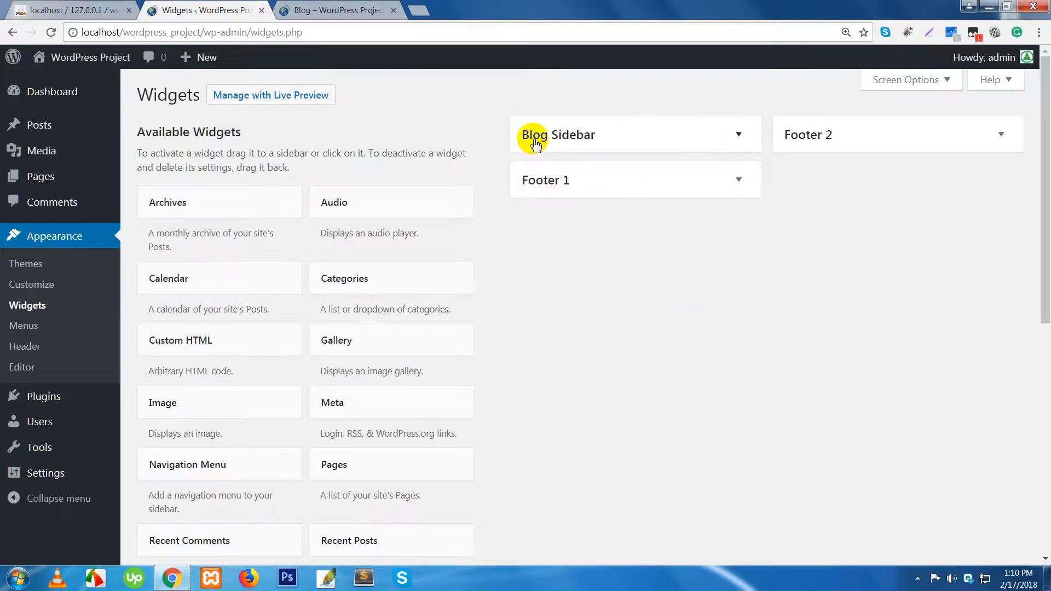
left_click(328, 10)
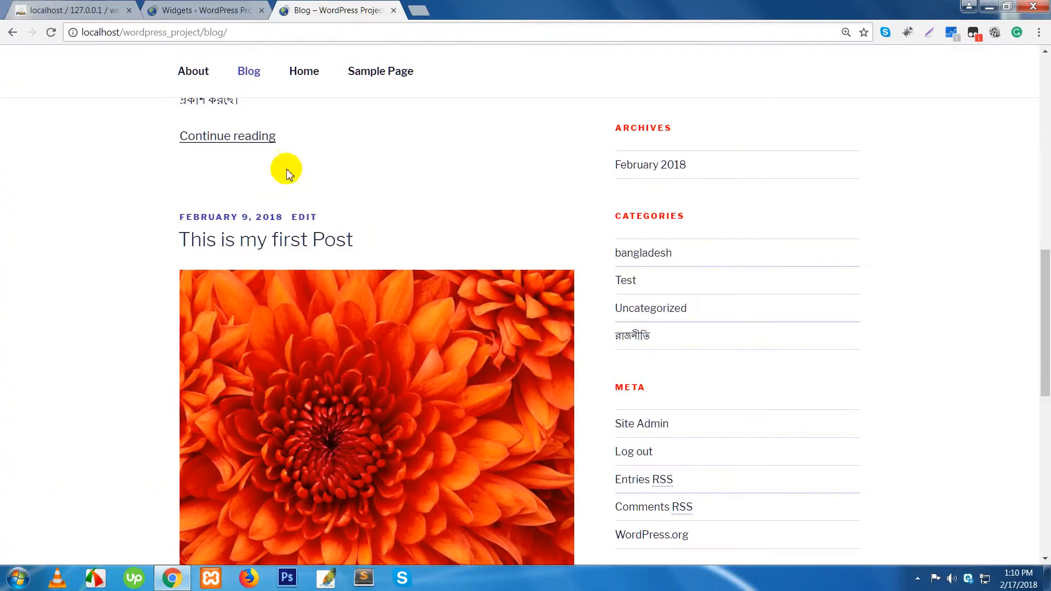
scroll(764, 117, "up", 10)
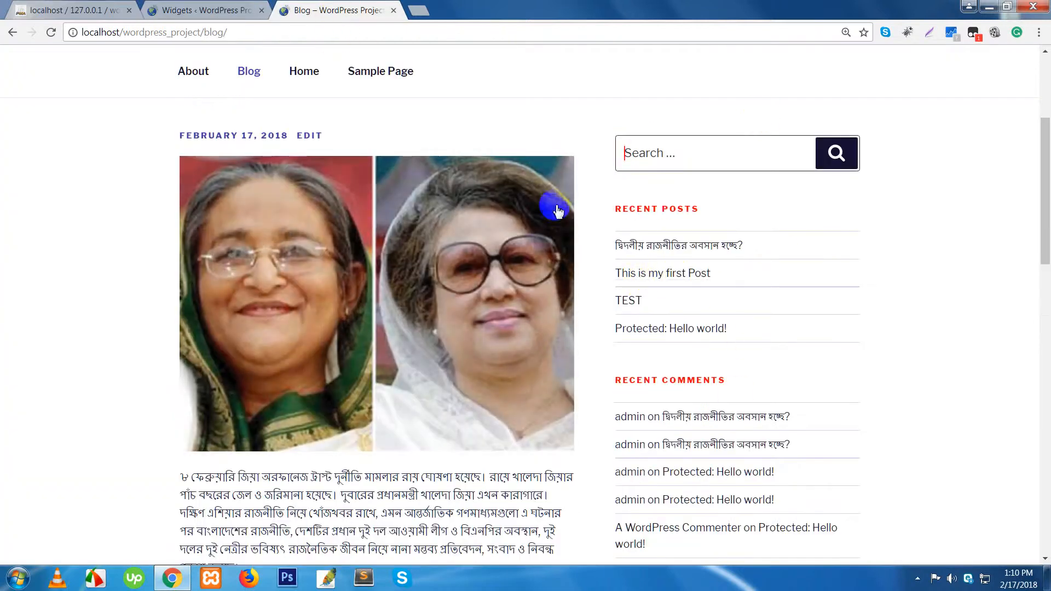
left_click(195, 10)
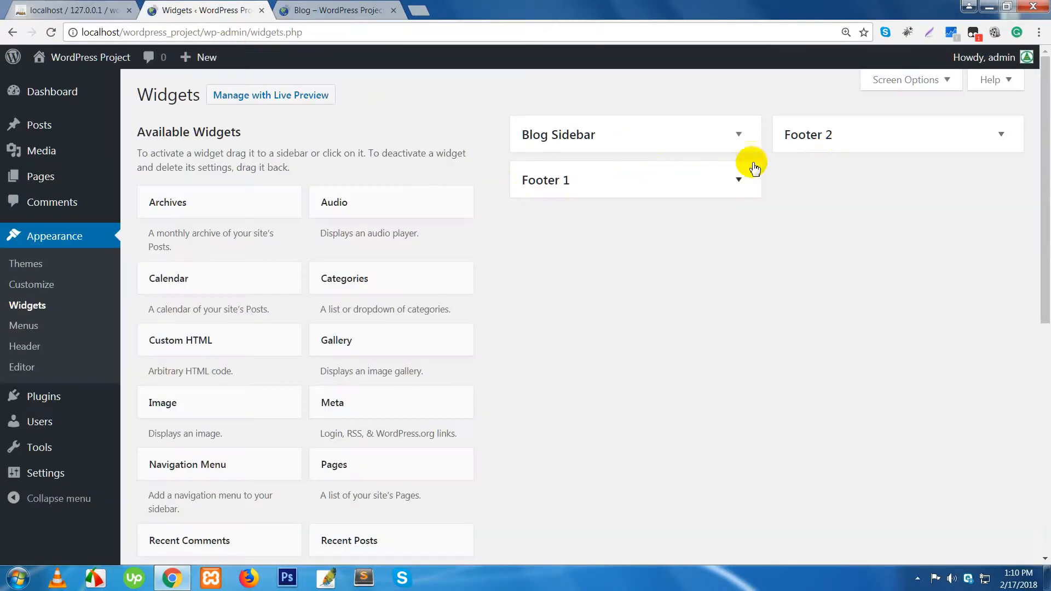
Step: Expand the Footer 1 and Footer 2 widget areas and look over the footer at the end of the Blog page
left_click(688, 182)
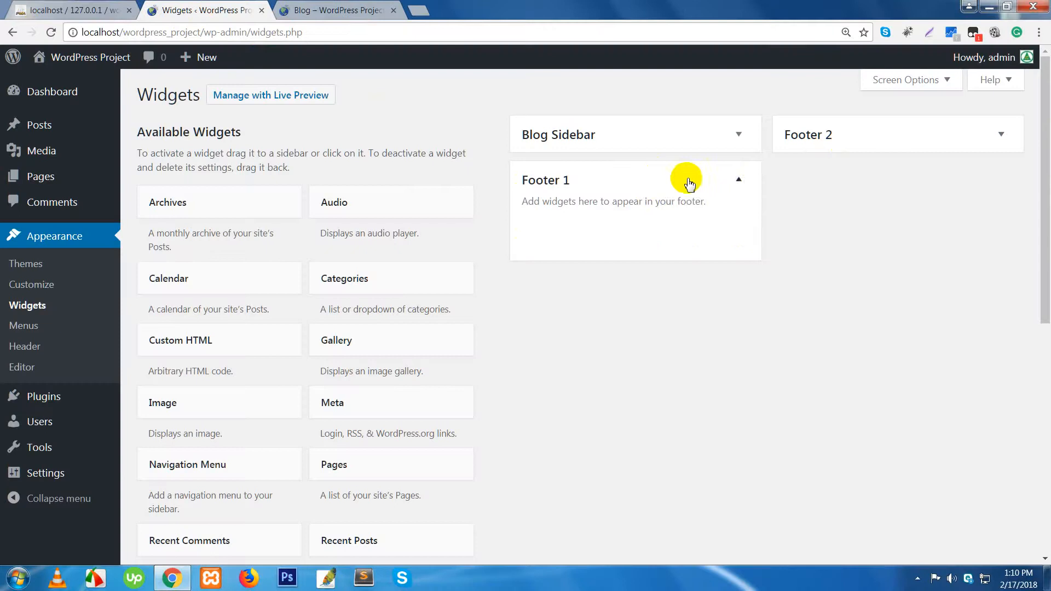
left_click(862, 138)
left_click(329, 11)
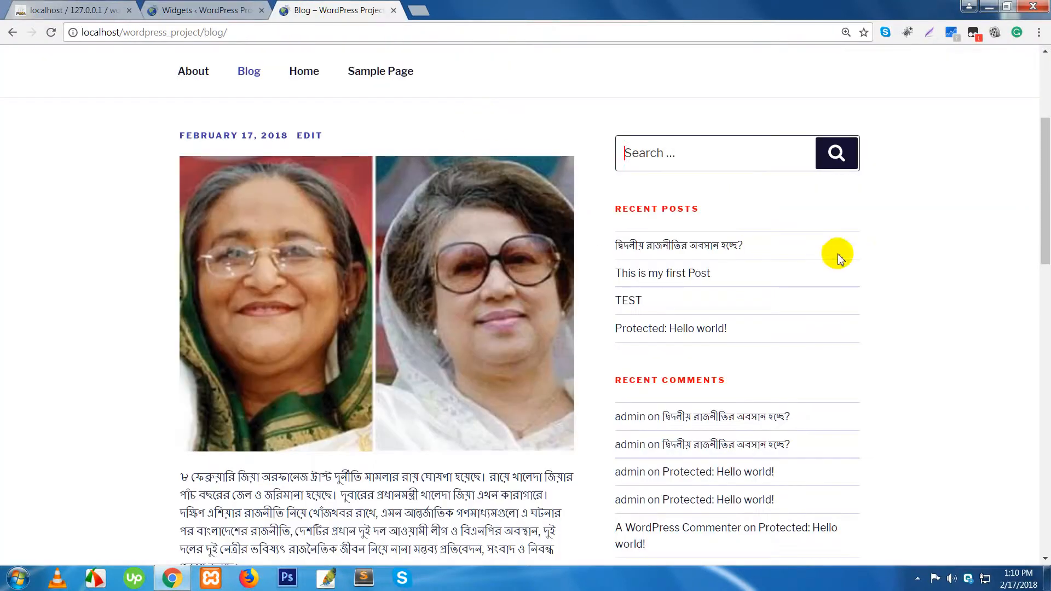
left_click_drag(1043, 236, 1034, 546)
left_click_drag(621, 379, 197, 427)
left_click(197, 426)
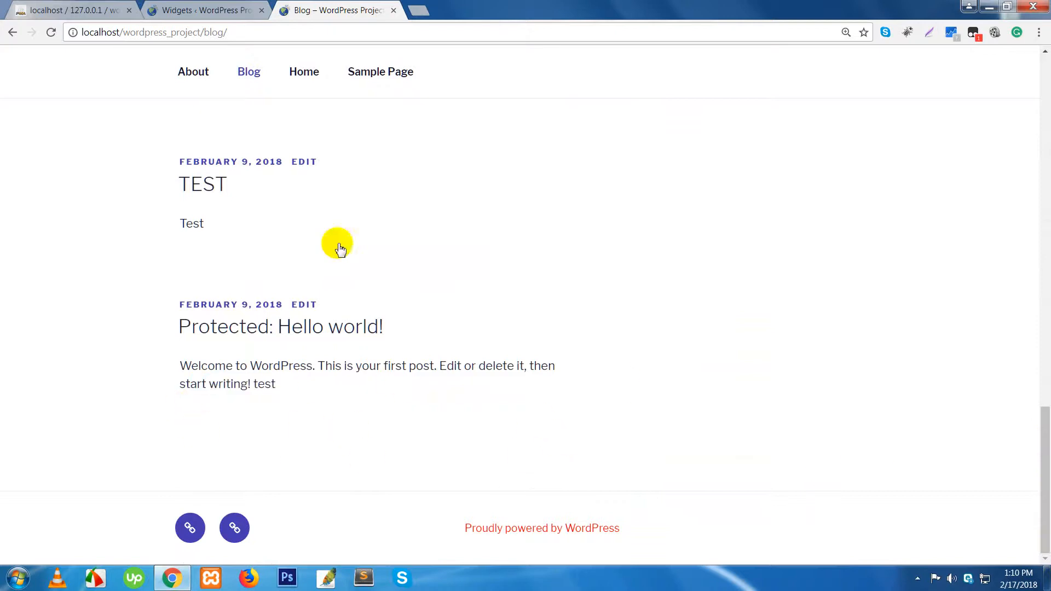
Step: Add an untitled Search widget to the Blog Sidebar from Available Widgets and delete it again
left_click(210, 10)
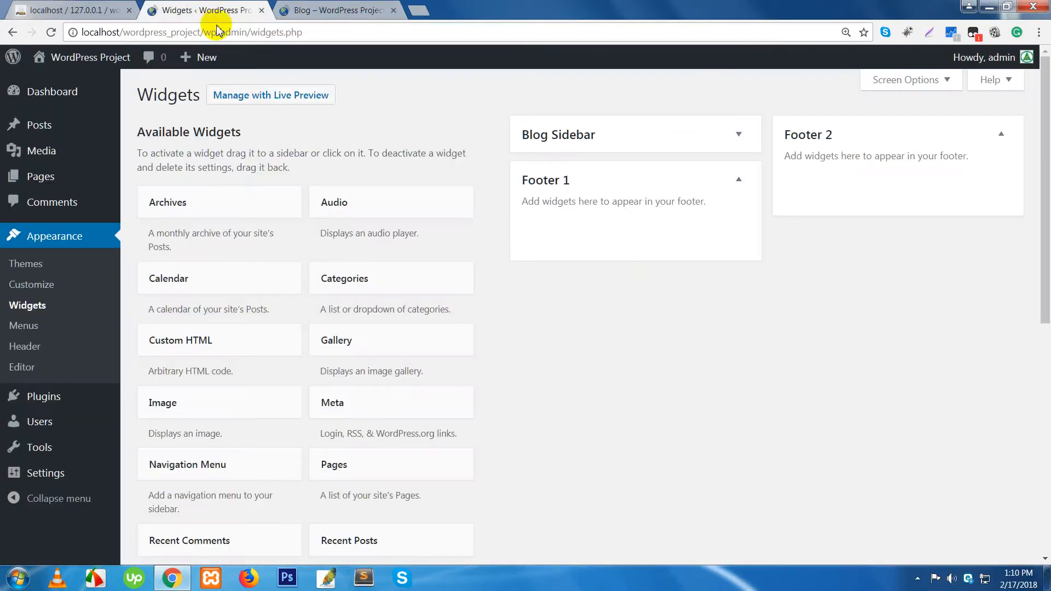
left_click(653, 142)
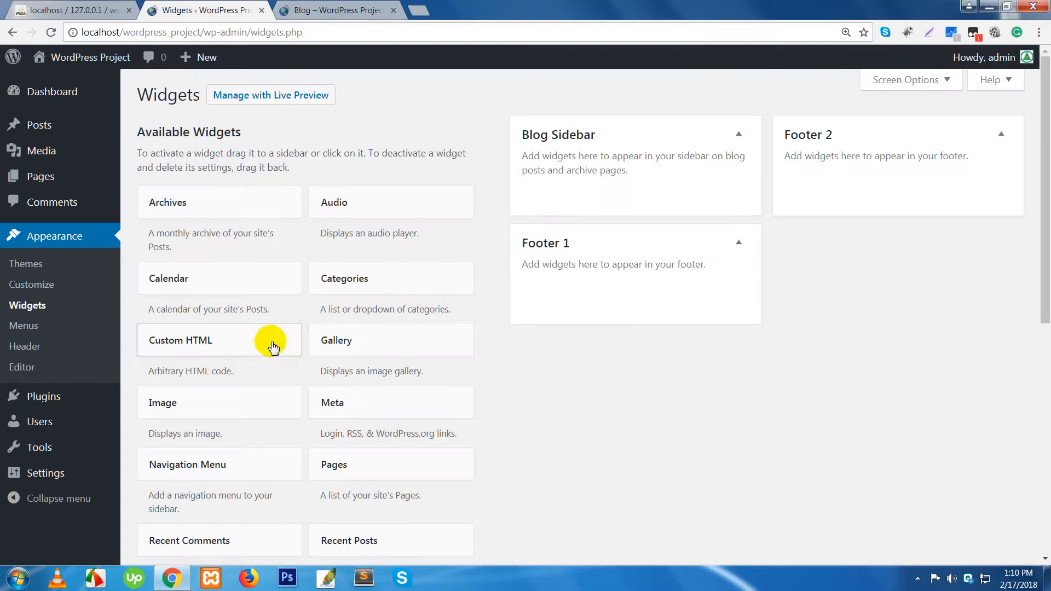
scroll(389, 429, "down", 3)
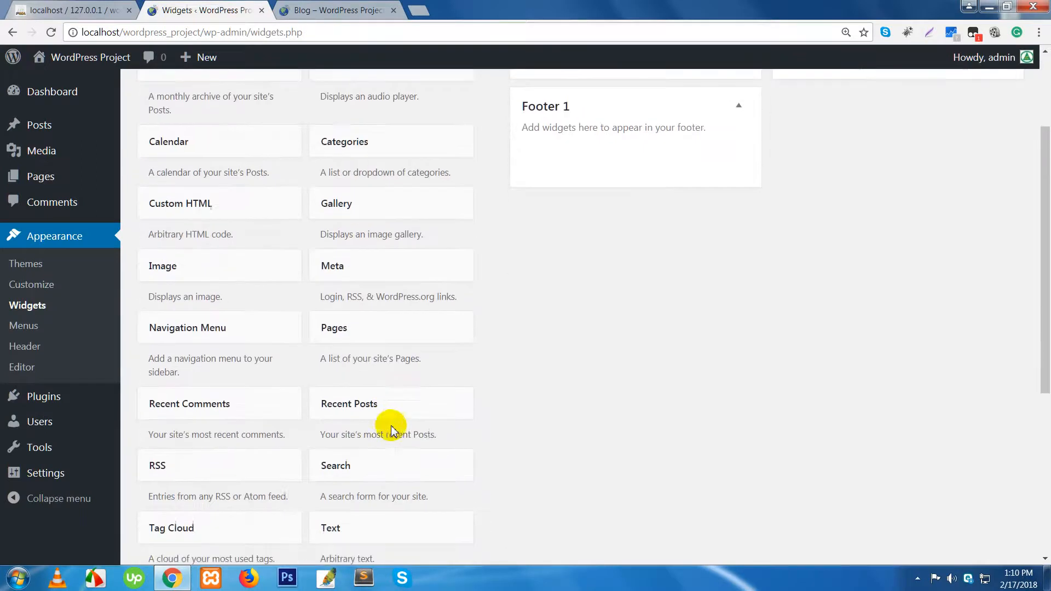
left_click(355, 471)
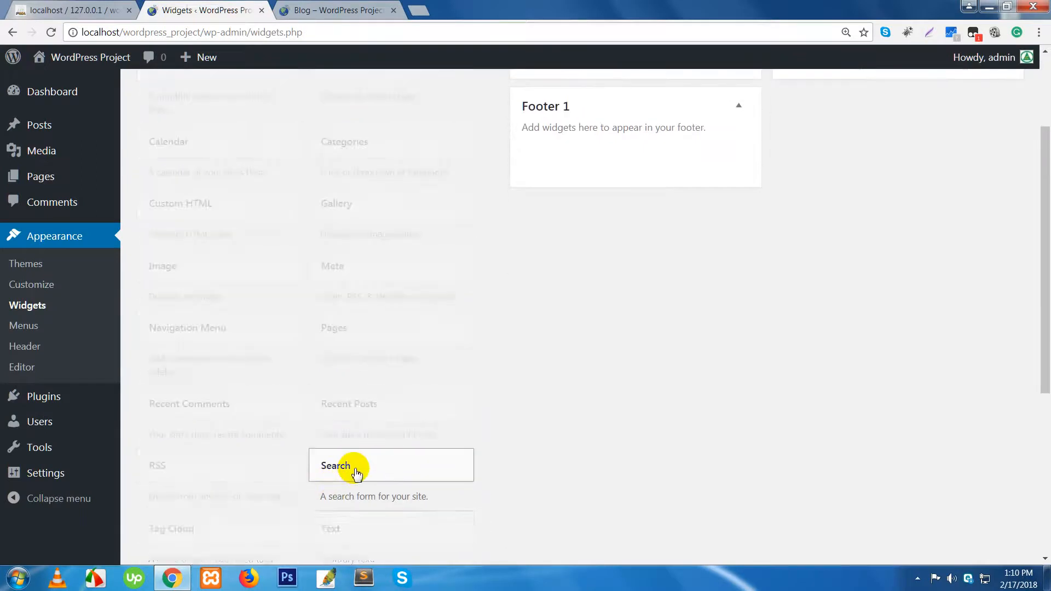
scroll(576, 464, "down", 4)
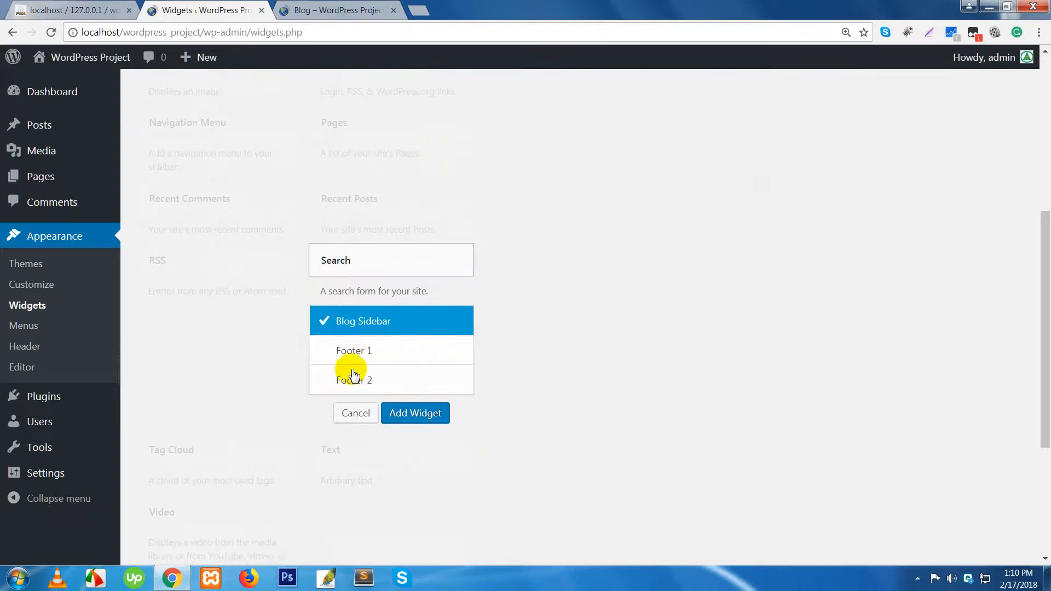
left_click(414, 414)
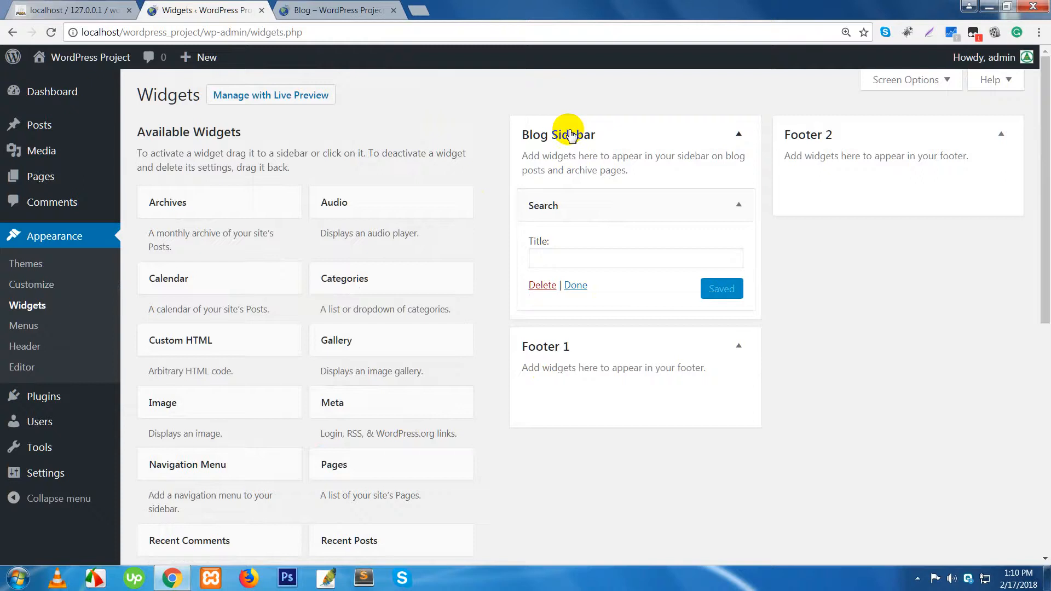
left_click(542, 285)
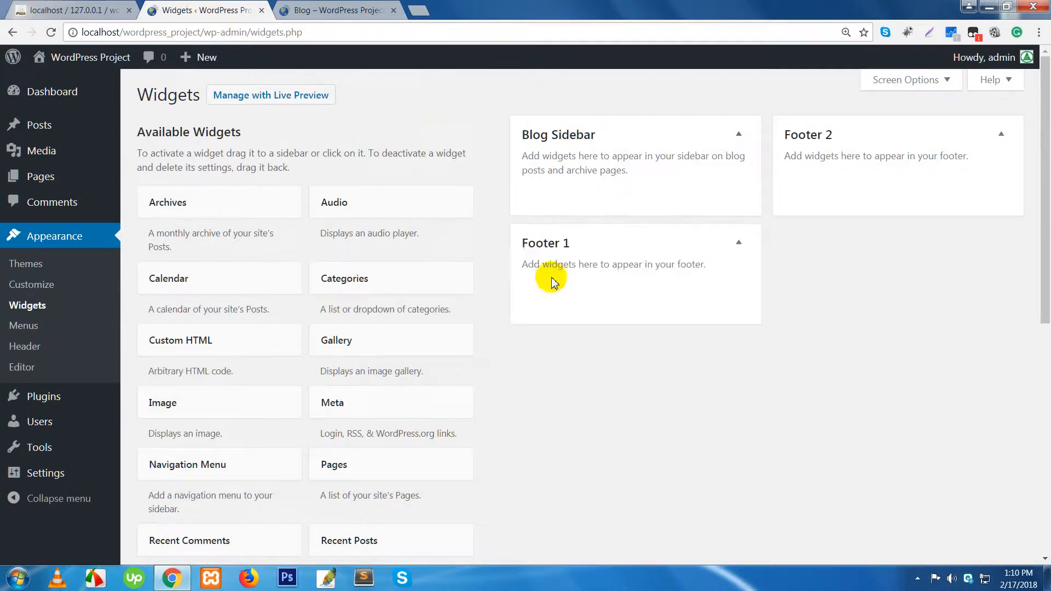
Step: Place the Search widget in the Blog Sidebar, set its title to Search and save it
scroll(441, 463, "down", 2)
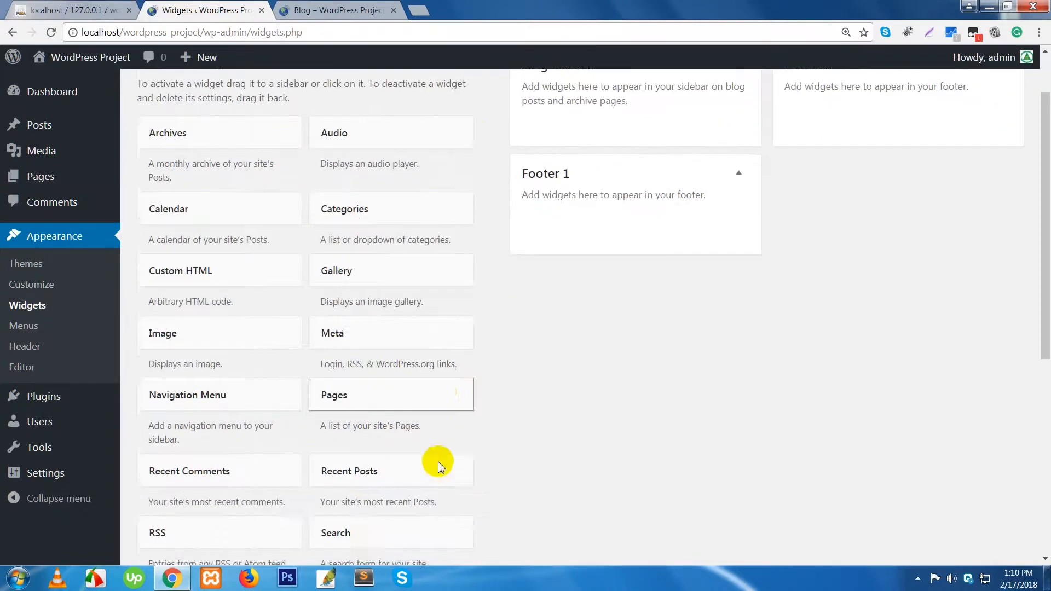
left_click_drag(378, 471, 611, 202)
left_click_drag(610, 291, 582, 197)
left_click(578, 262)
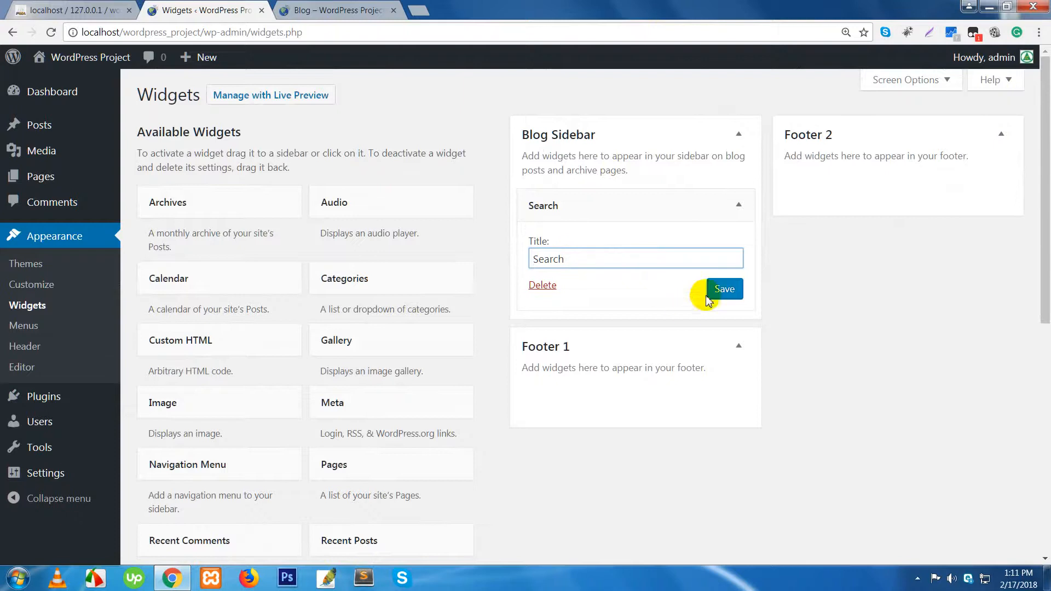
left_click(728, 289)
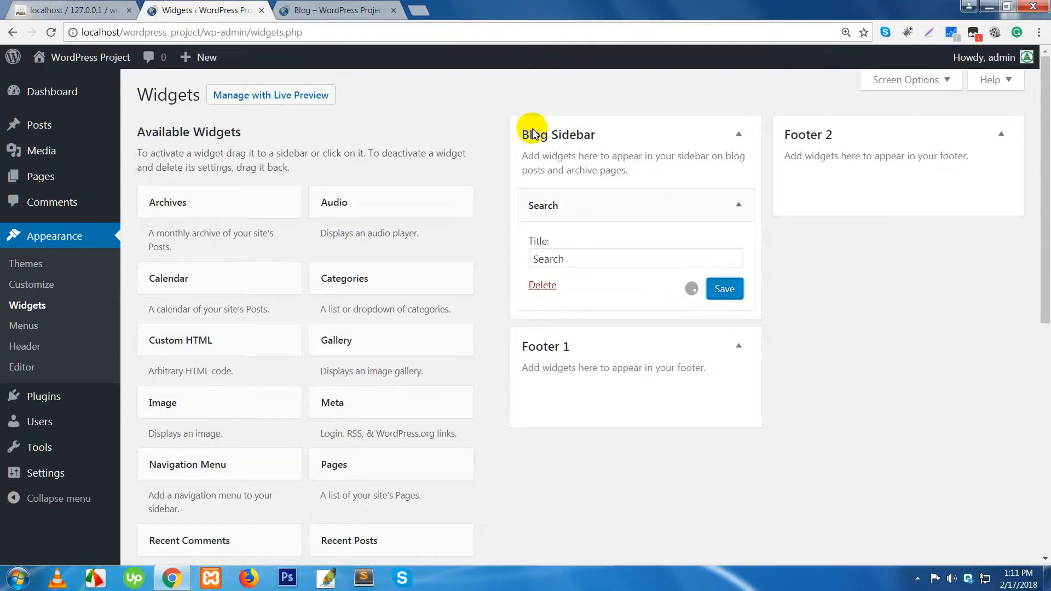
Step: Reload the site's Blog page and examine the sidebar's search heading and box
left_click(326, 11)
scroll(857, 342, "up", 20)
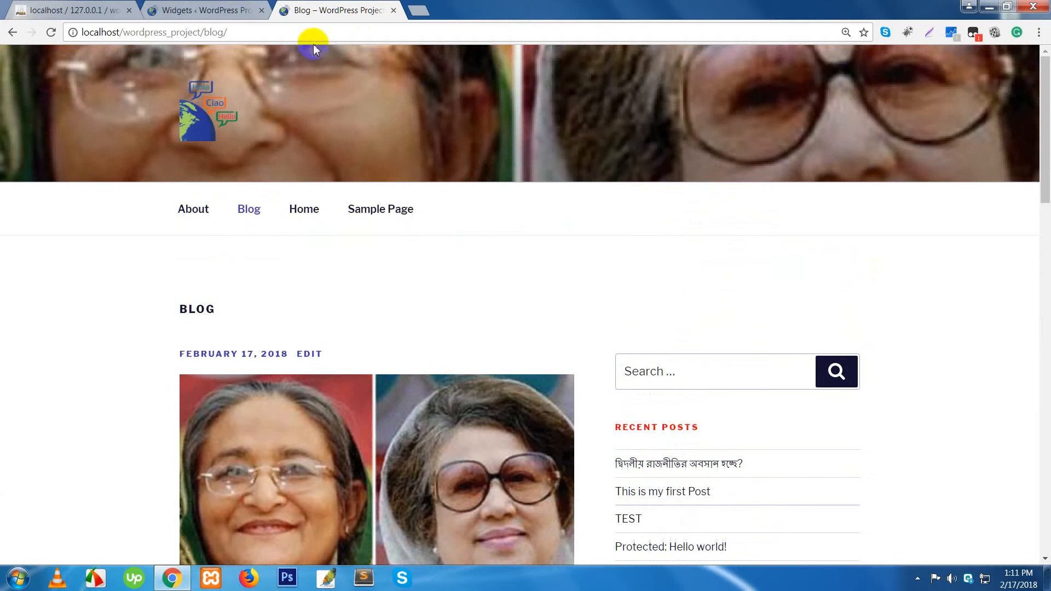
left_click(251, 210)
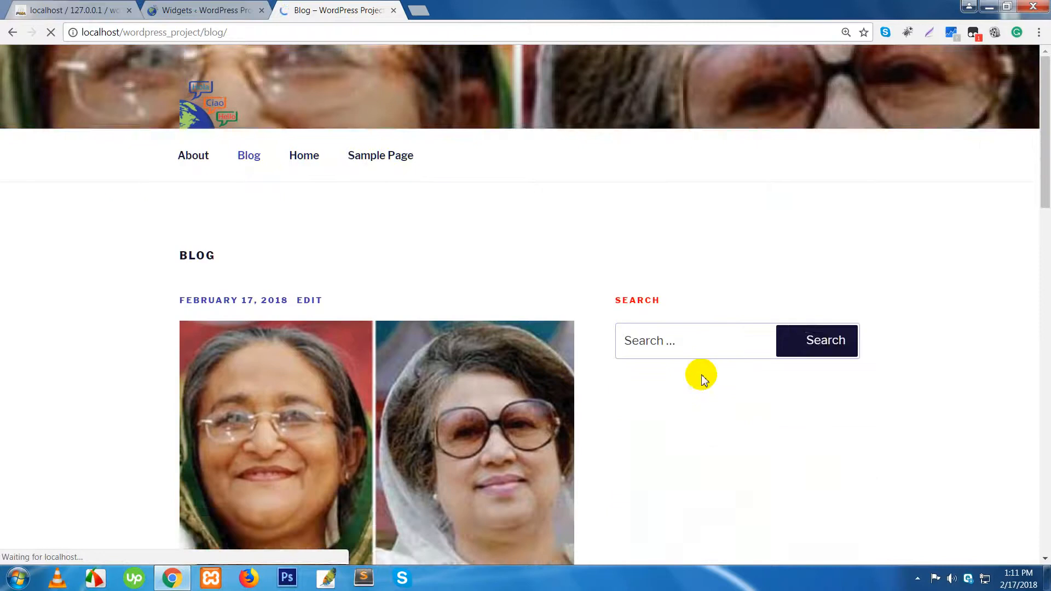
mouse_move(684, 357)
left_mouse_down()
mouse_move(610, 357)
mouse_move(679, 354)
left_mouse_up()
left_click(693, 356)
left_click(719, 345)
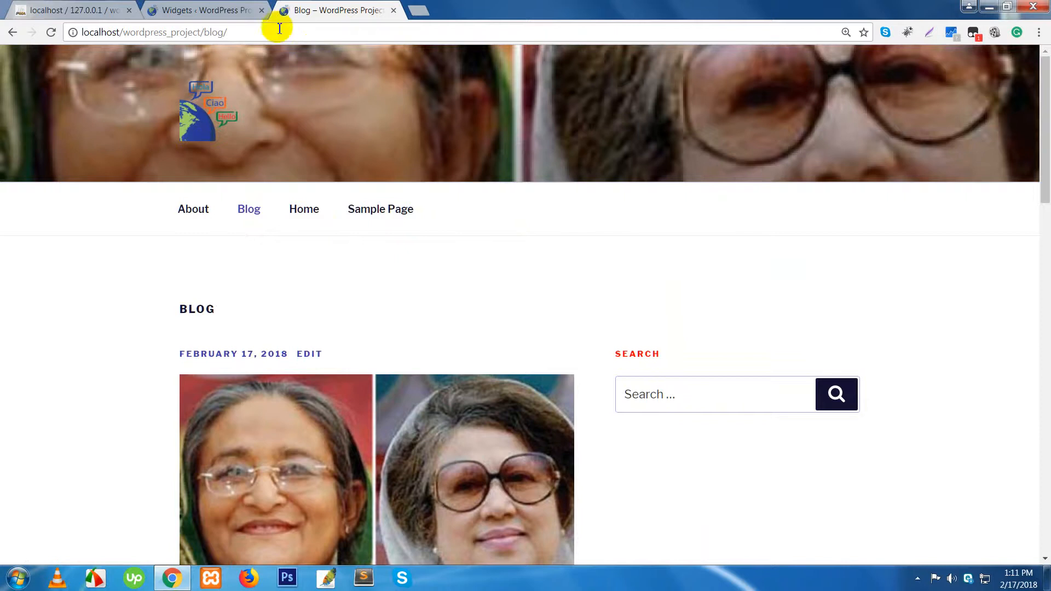
Step: Clear the title of the Blog Sidebar's Search widget and save the widget
left_click(222, 6)
left_click(571, 262)
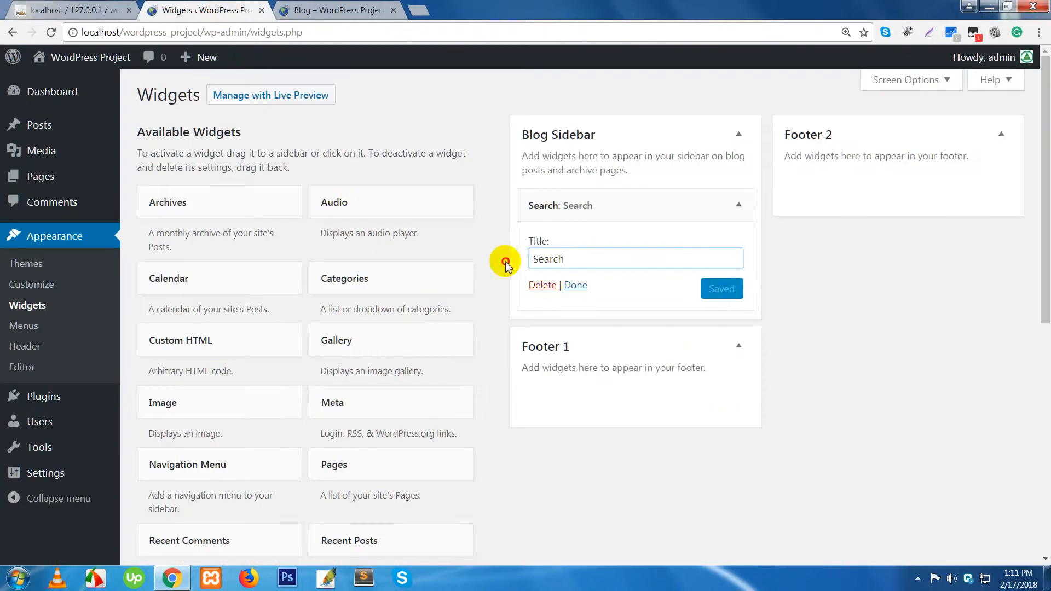
key("BackSpace")
left_click(736, 296)
Step: Refresh the Blog page and check how the search box appears without its title
left_click(340, 9)
right_click(339, 9)
left_click(368, 38)
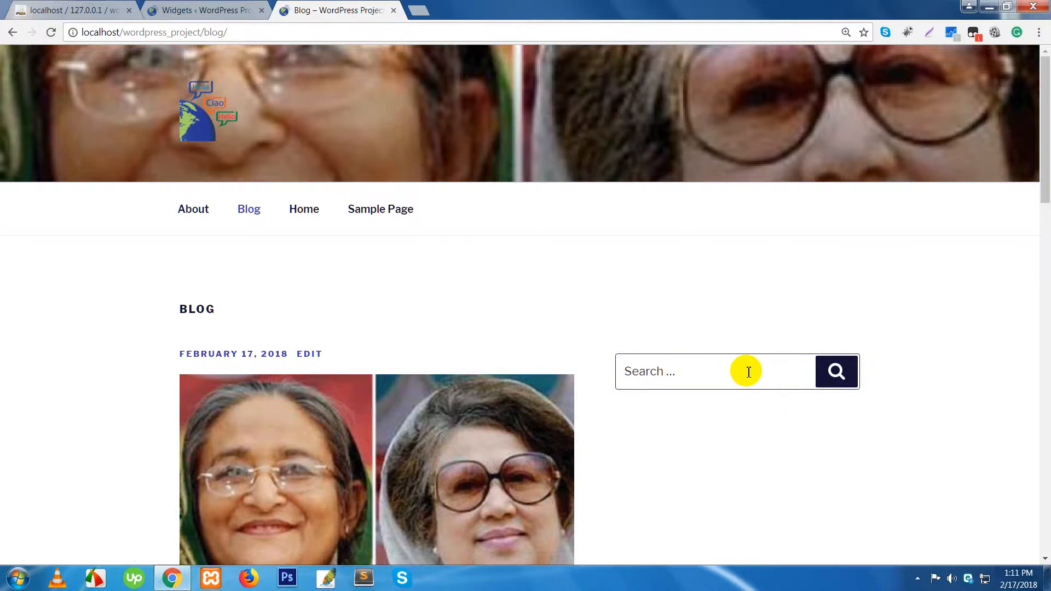
left_click(688, 366)
left_click(699, 372)
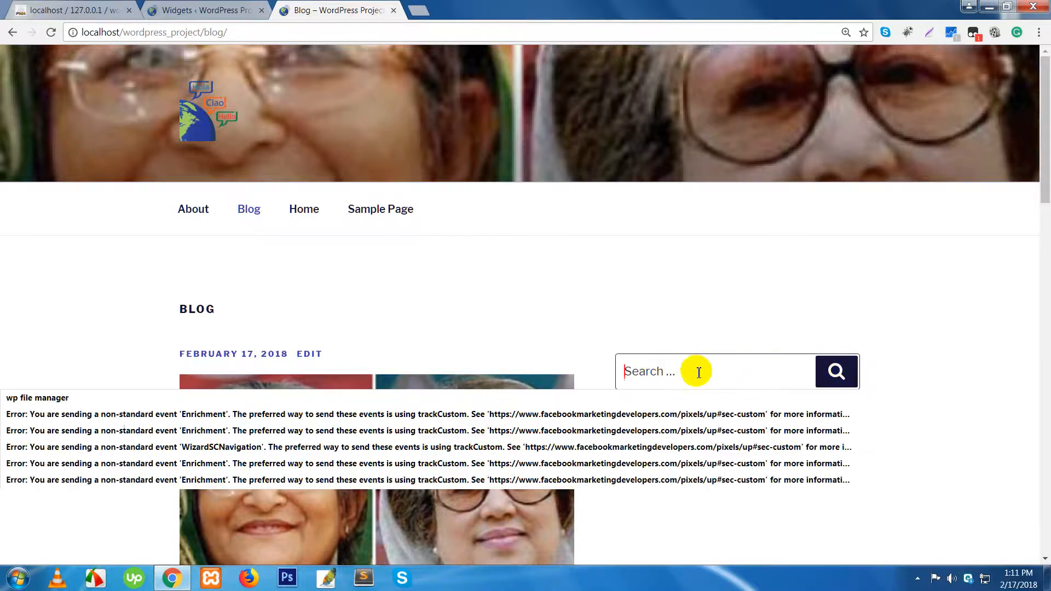
left_click(937, 392)
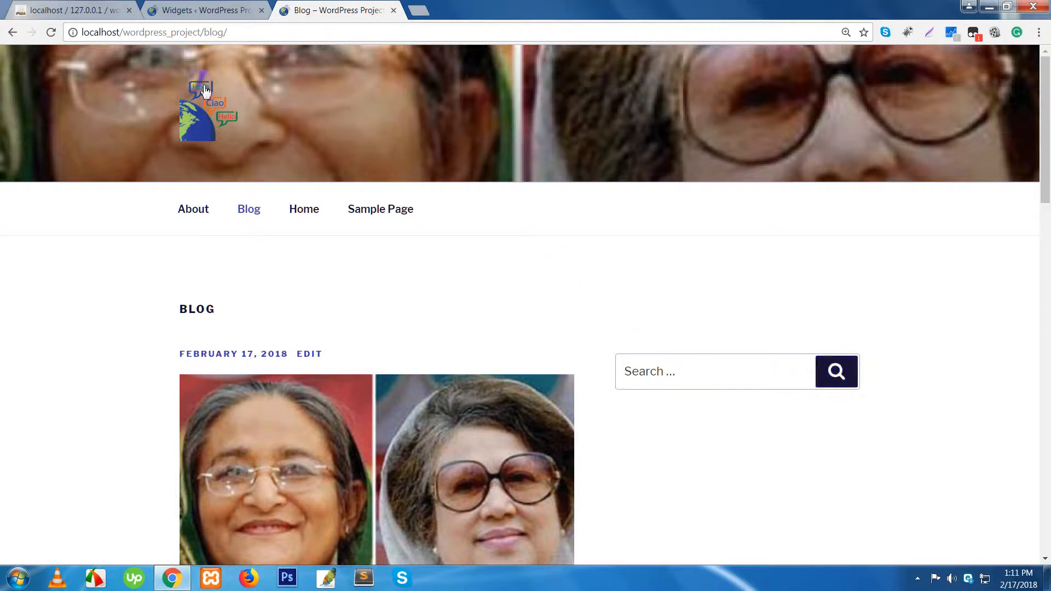
Step: Add the Categories widget below Search in the Blog Sidebar, set its title to Category and save it
left_click(186, 11)
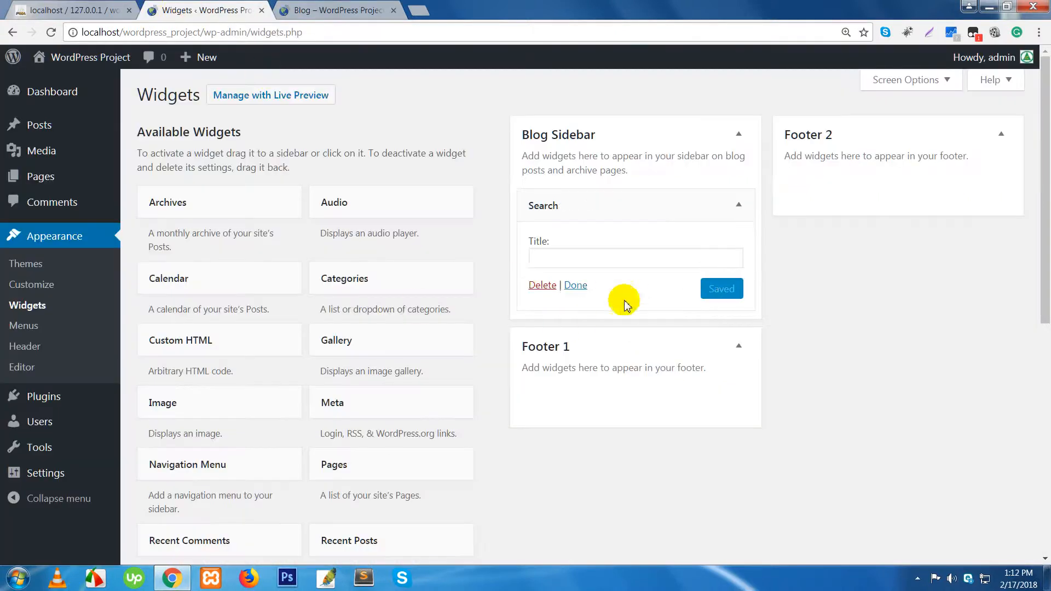
left_click(569, 215)
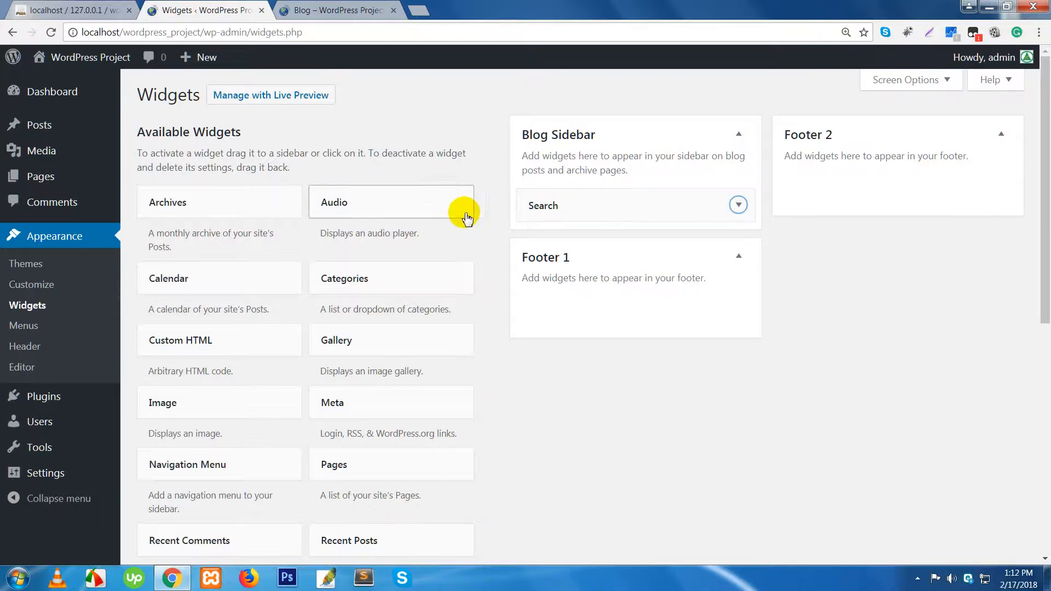
left_click_drag(362, 279, 573, 230)
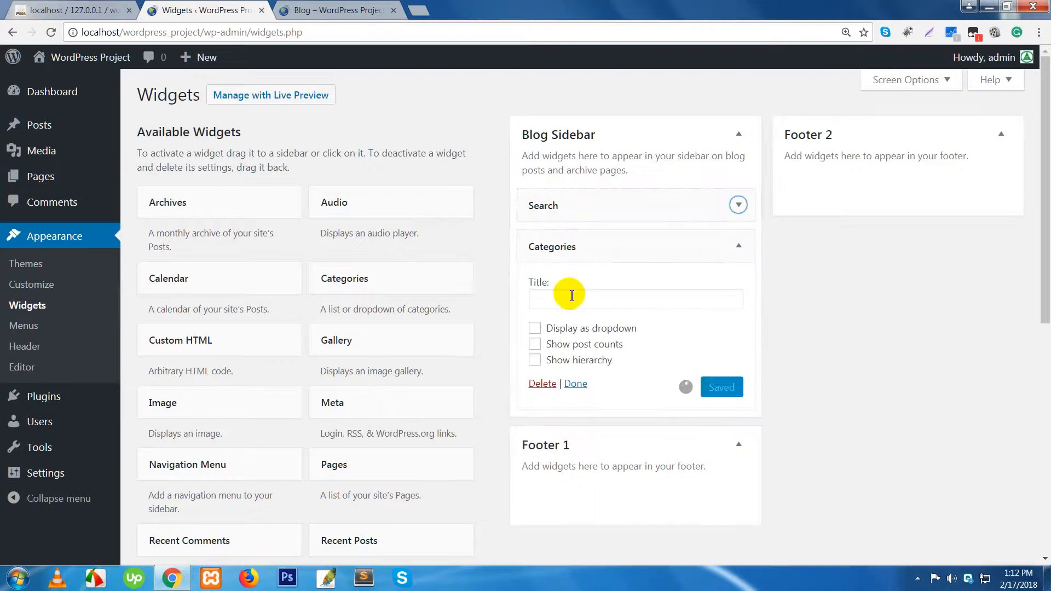
left_click(615, 294)
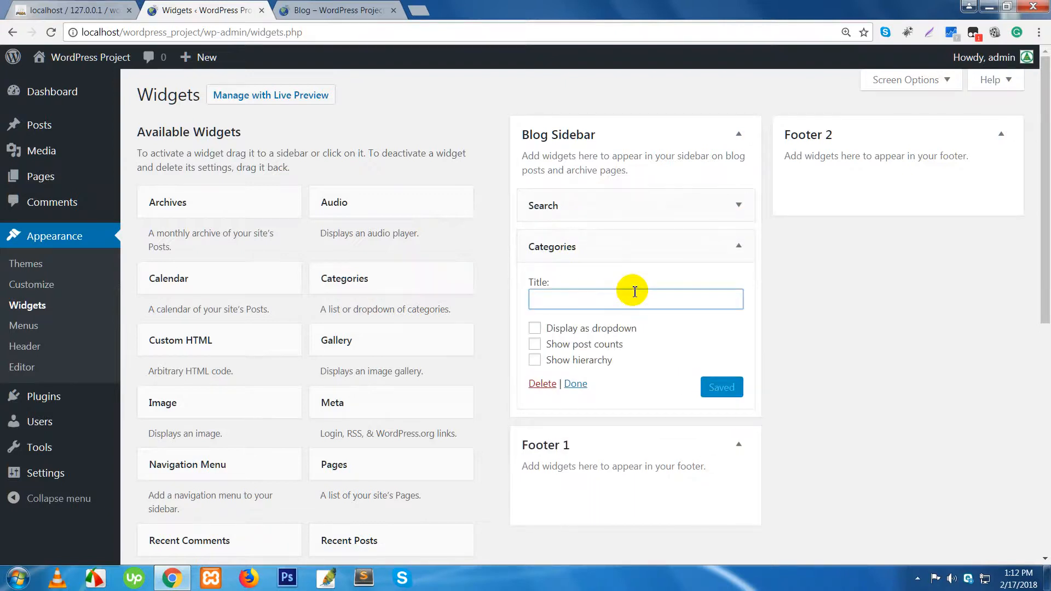
type("Category")
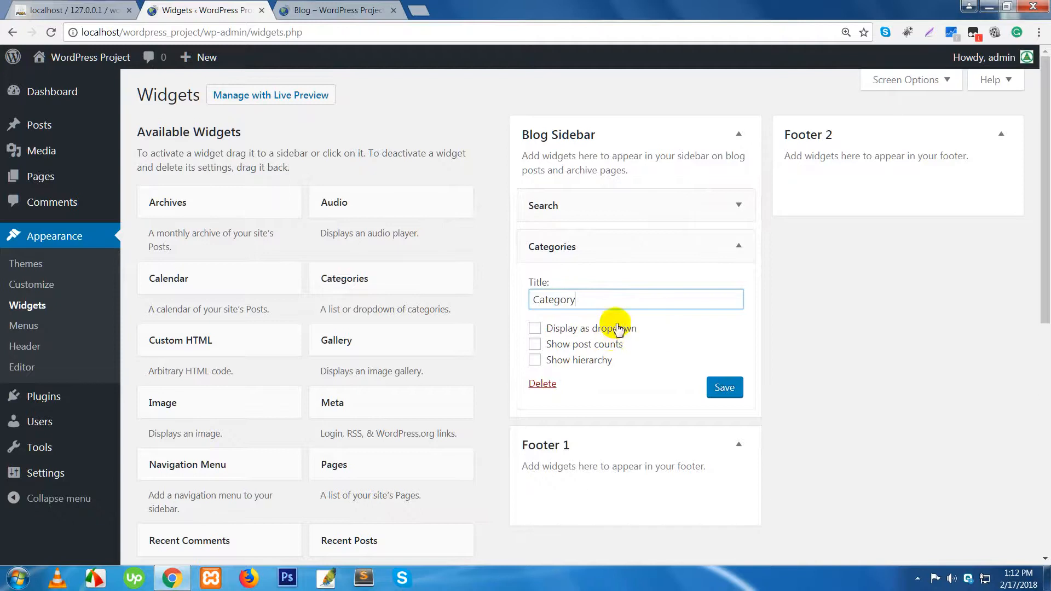
left_click(725, 388)
Step: Reload the site's Blog page and examine the category list below the search box
left_click(340, 11)
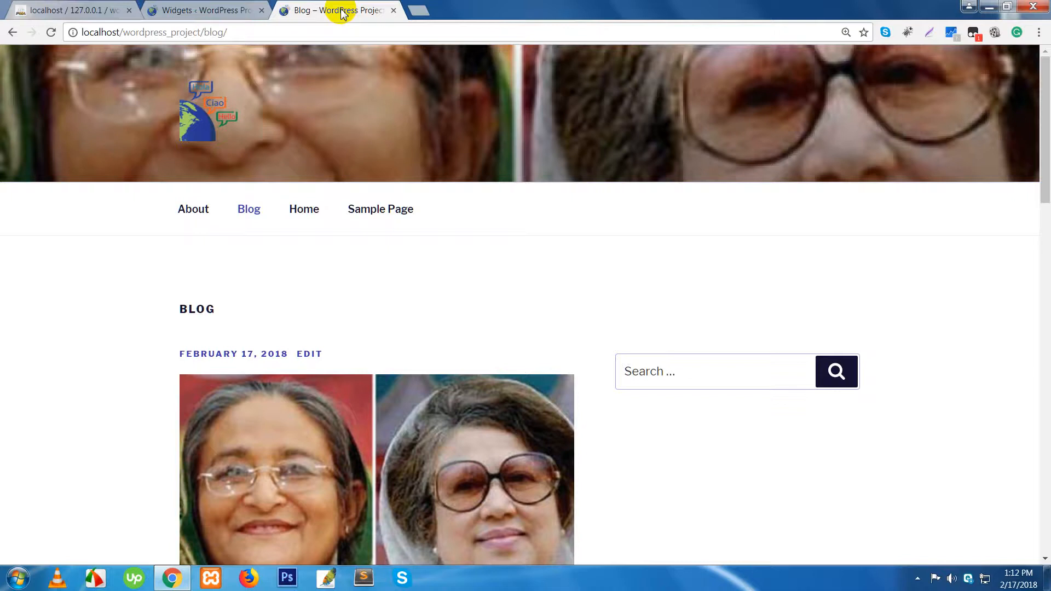
right_click(341, 11)
left_click(364, 41)
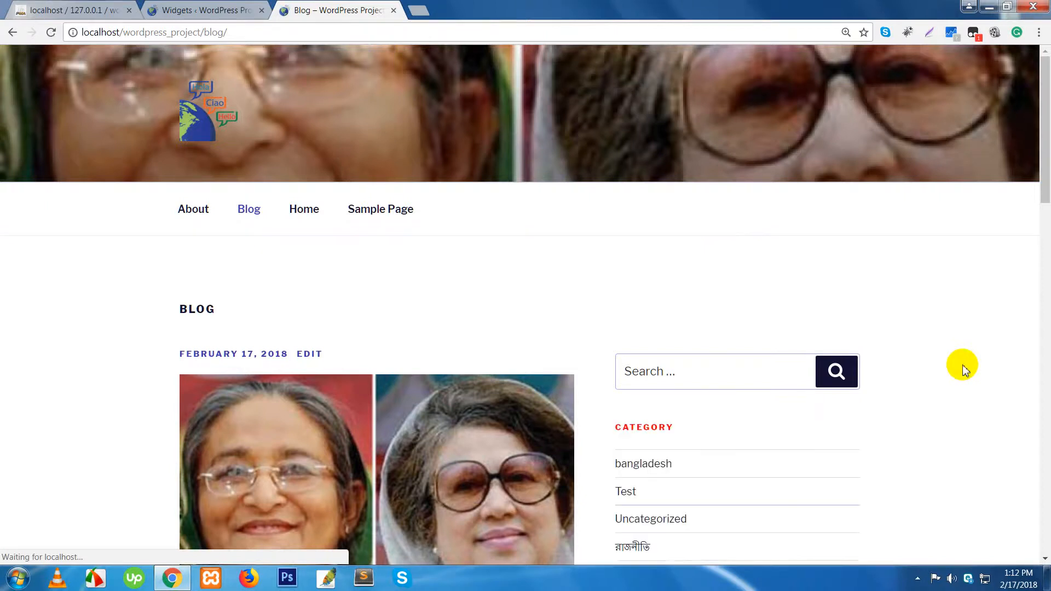
scroll(925, 372, "down", 3)
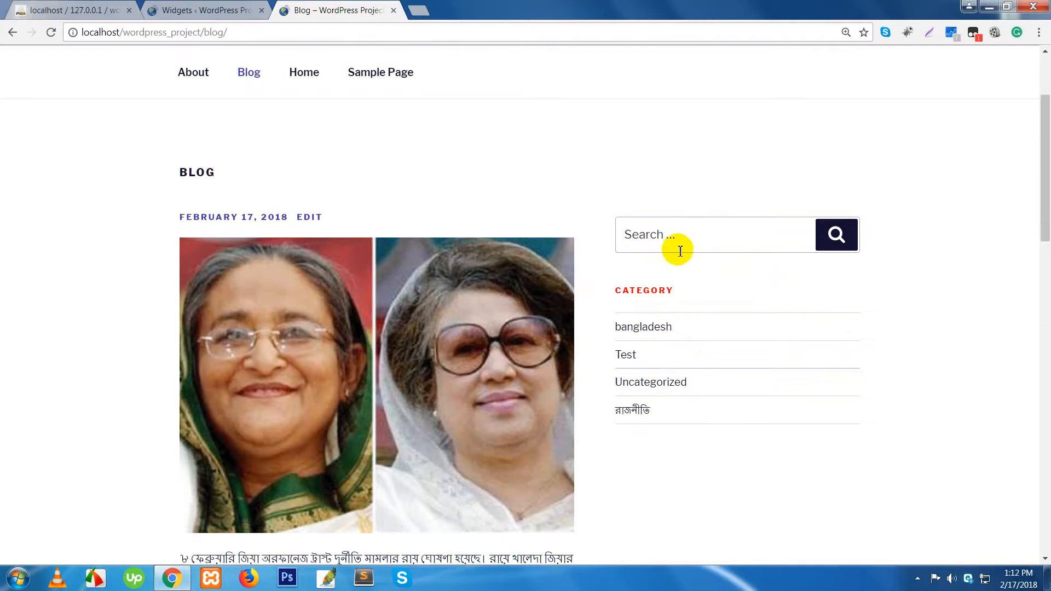
Step: Collapse the Categories widget and move it above the Search widget in the Blog Sidebar
left_click(193, 10)
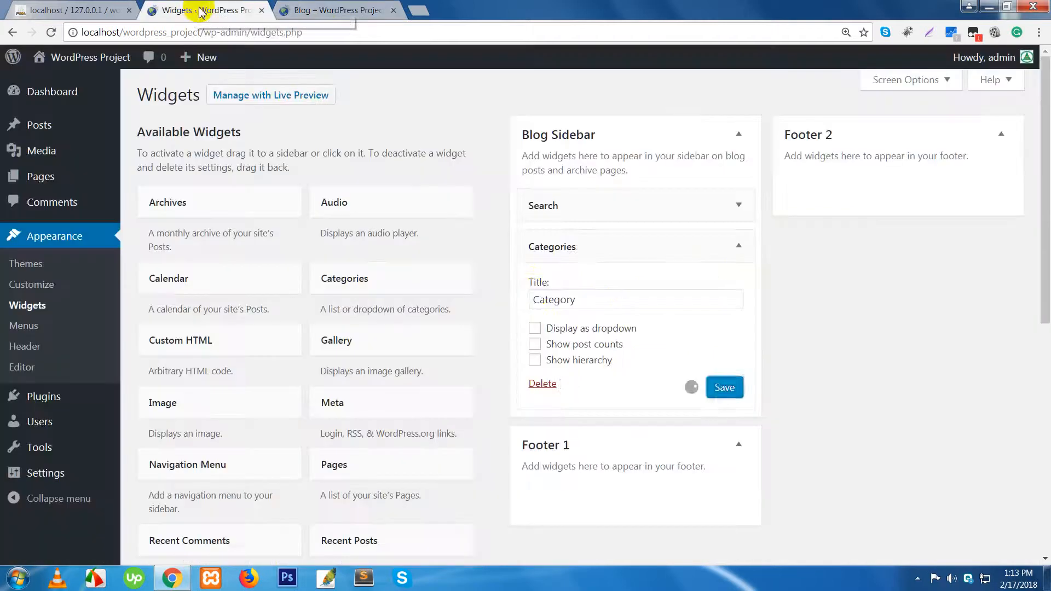
left_click(736, 247)
left_click_drag(645, 244, 644, 199)
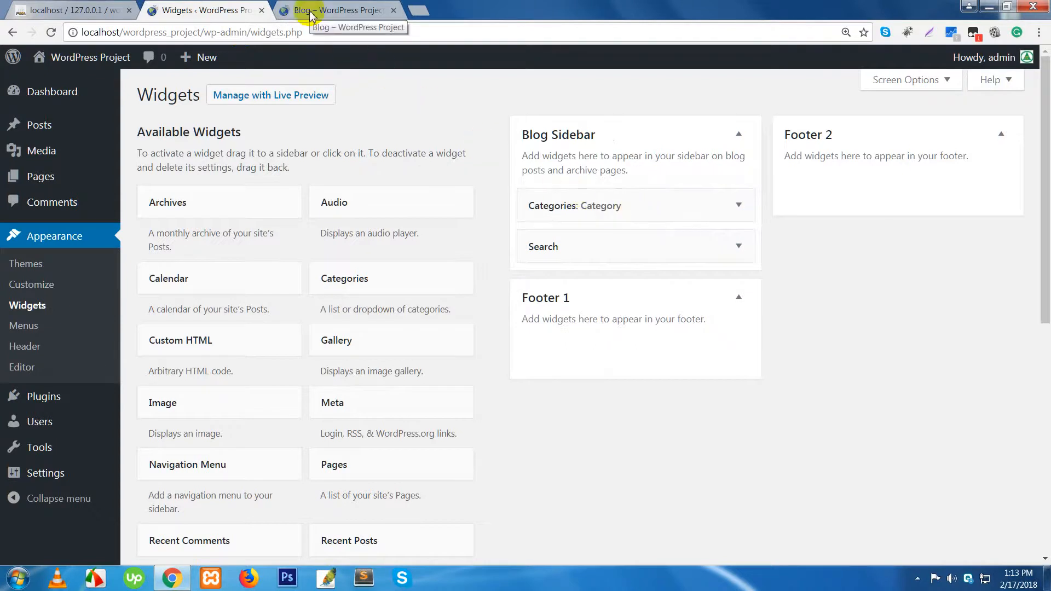
Step: Refresh the Blog page to check the new order of the category list and search box
left_click(309, 13)
right_click(310, 12)
left_click(334, 41)
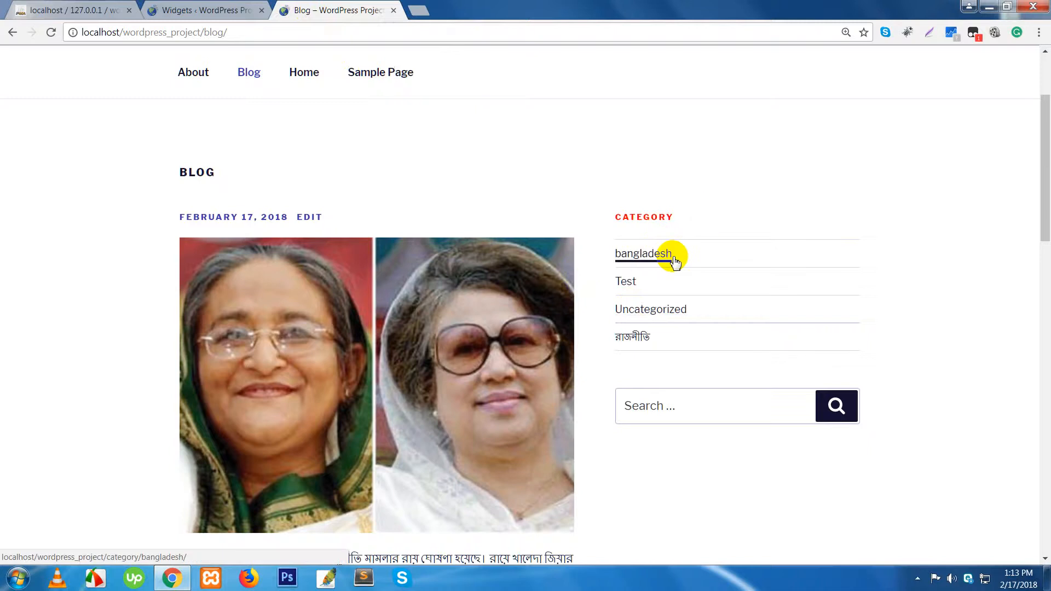
Step: Move the Categories widget back below the Search widget in the Blog Sidebar
left_click(227, 10)
left_click_drag(592, 210, 614, 255)
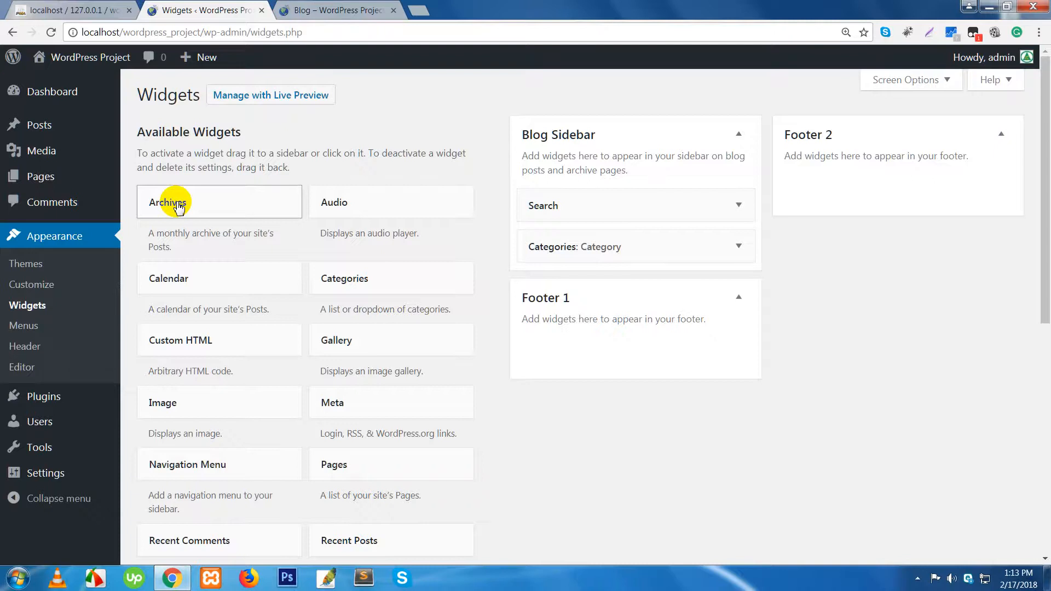
Step: Add the Archives widget below Categories in the Blog Sidebar, set its title to Old News and save it
left_click_drag(178, 207, 575, 276)
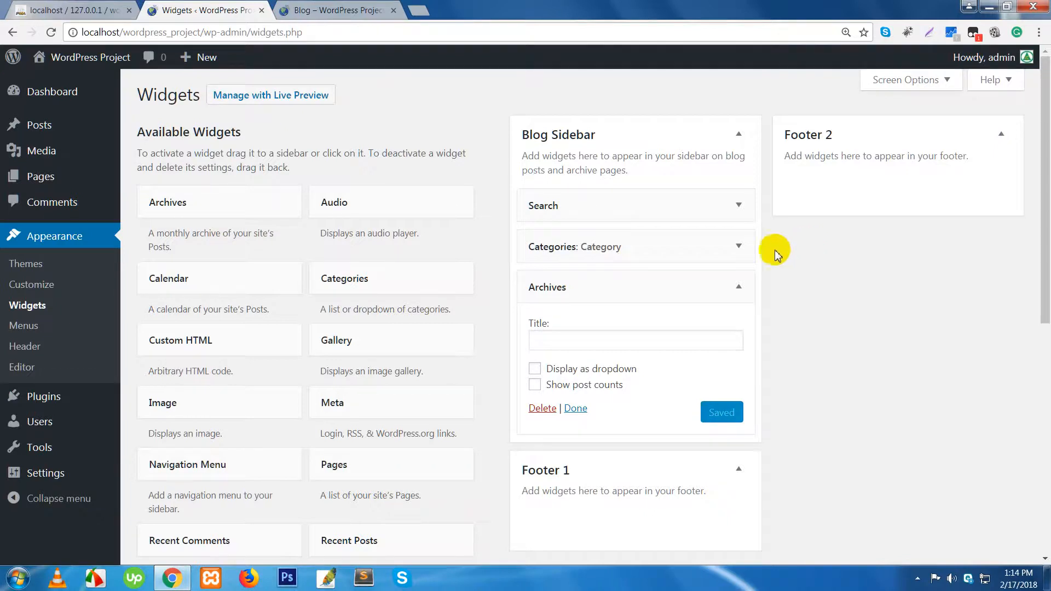
left_click(629, 343)
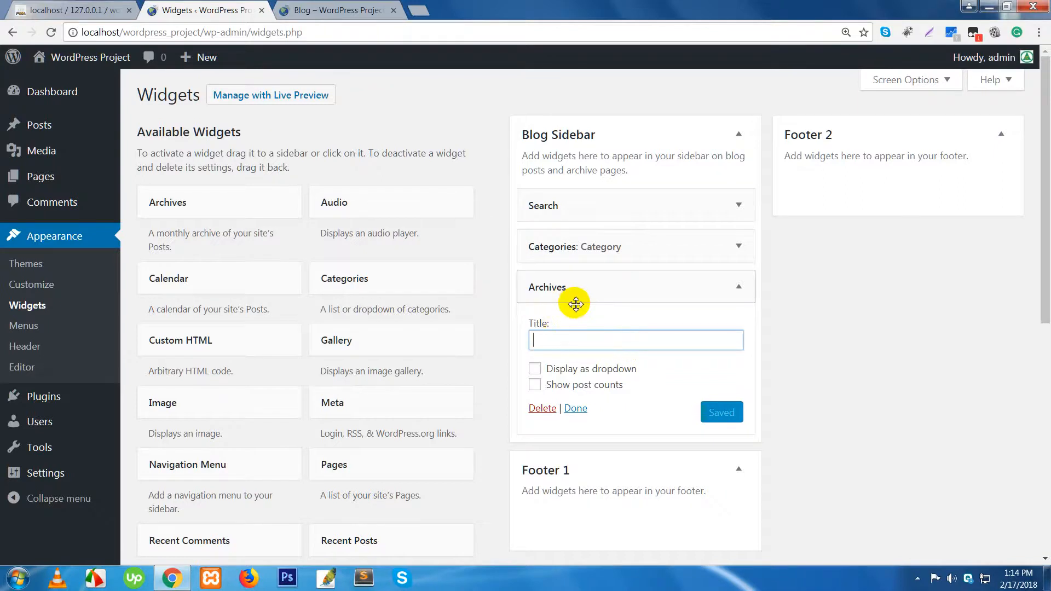
type("A")
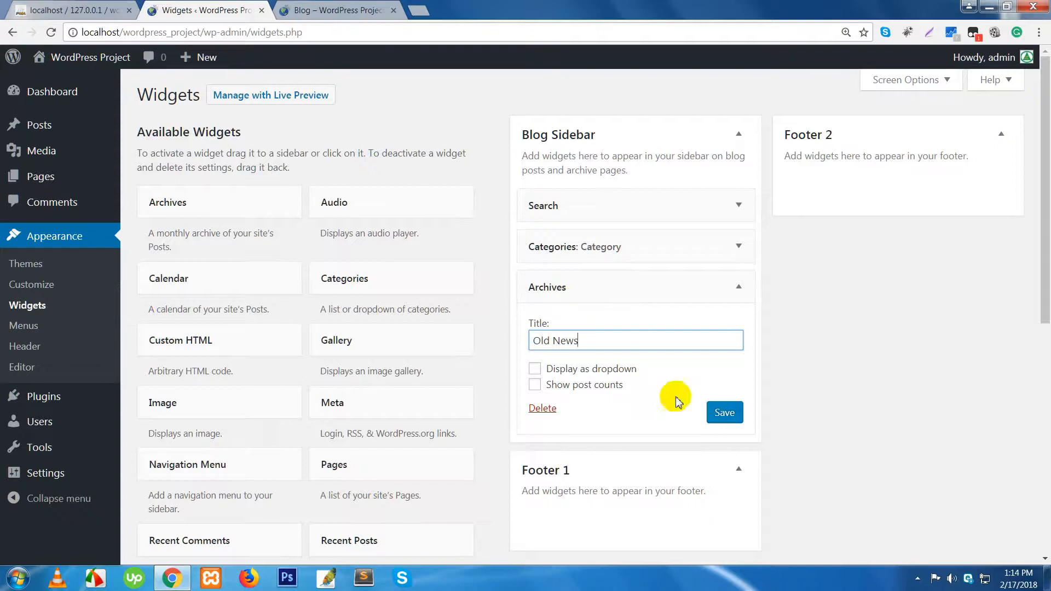
left_click(721, 416)
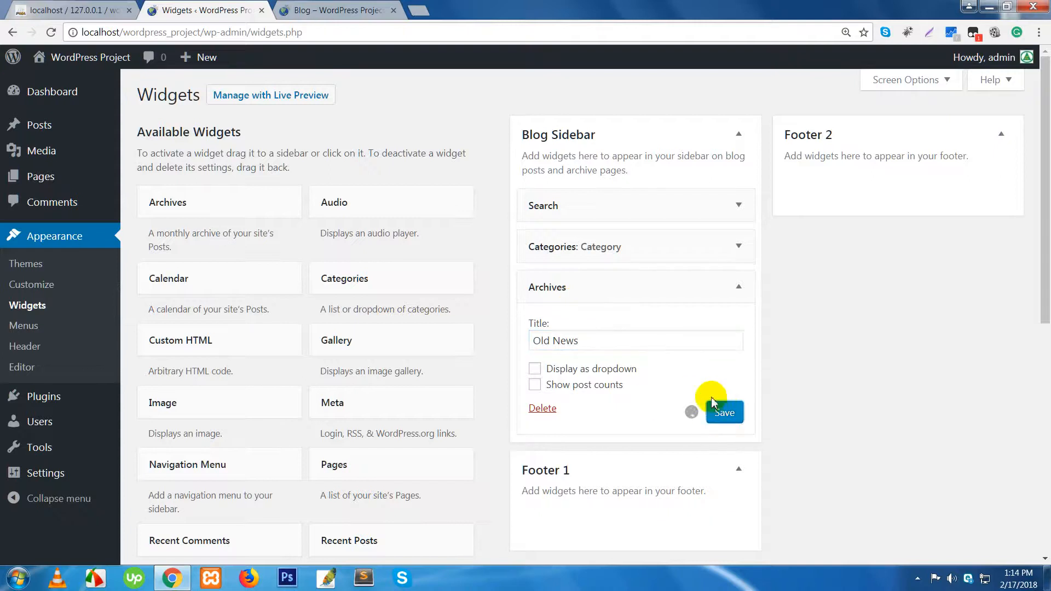
Step: Reopen the site's Blog page and examine the Old News section in the sidebar
left_click(325, 7)
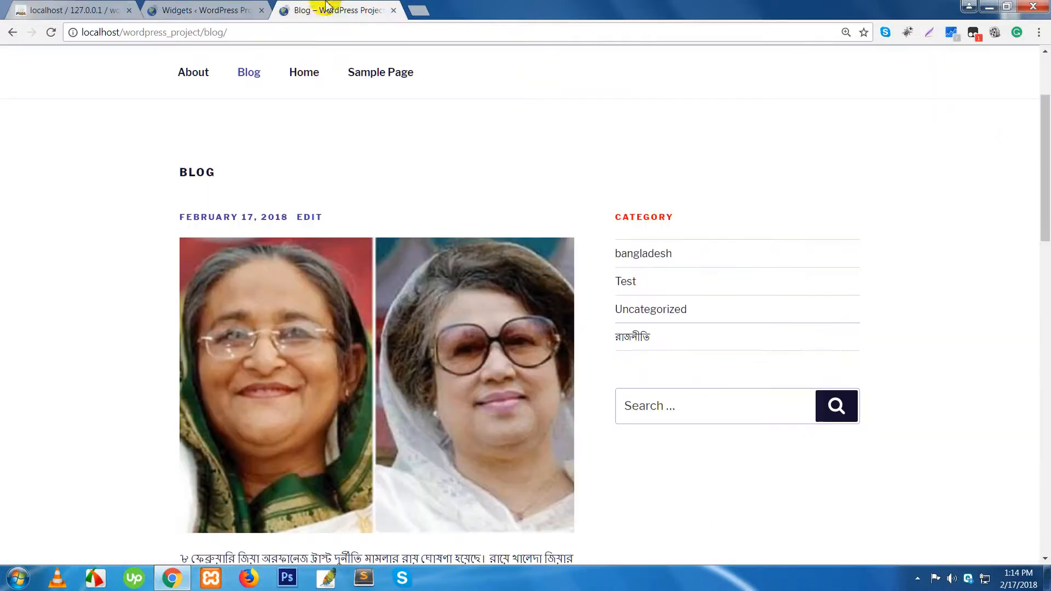
left_click(246, 73)
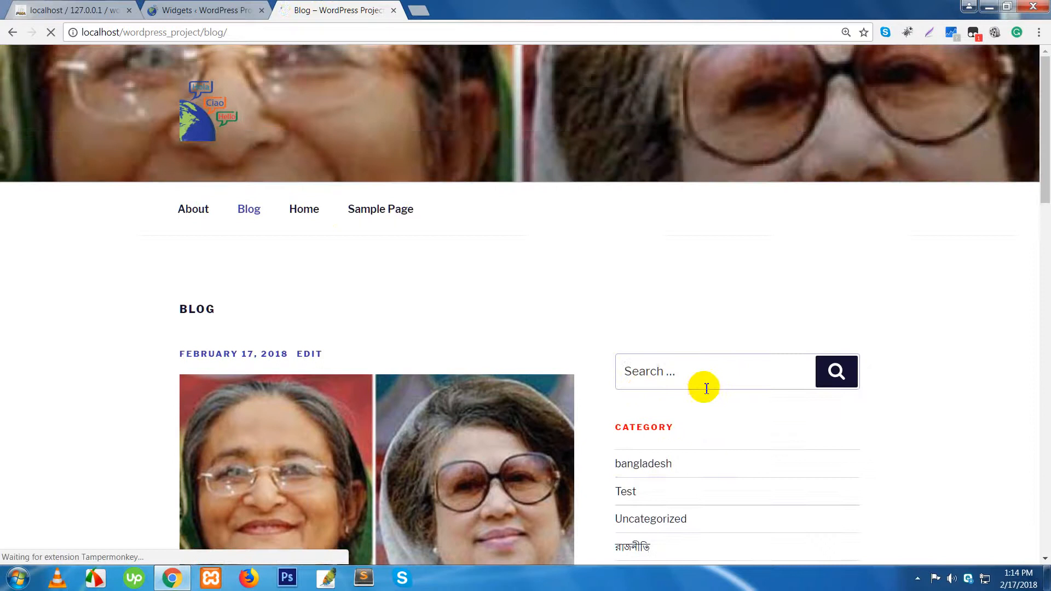
scroll(704, 387, "down", 5)
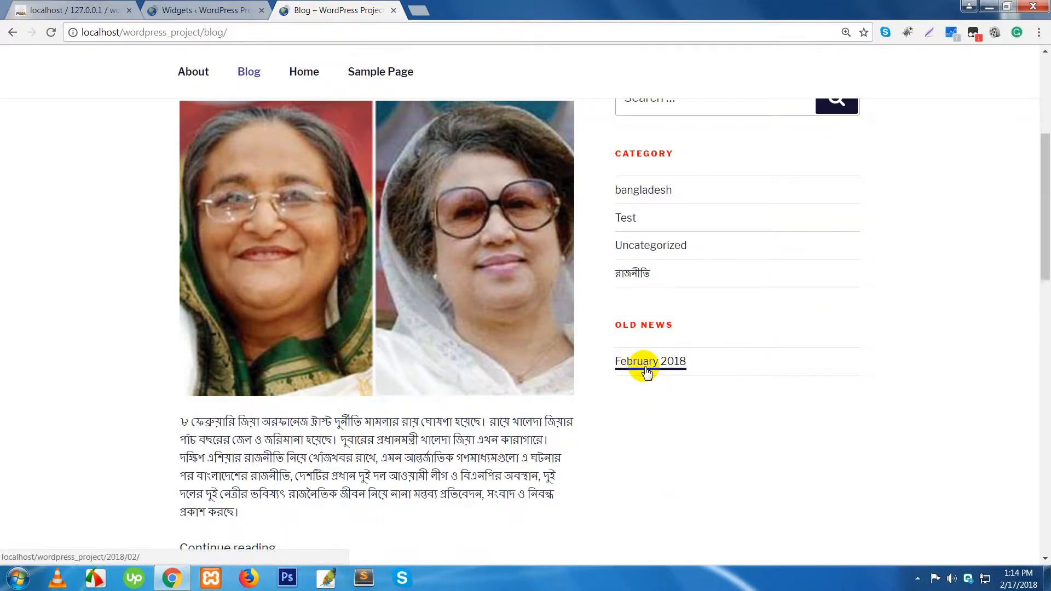
Step: Collapse the Archives widget and add an untitled Calendar widget between Categories and Archives in the Blog Sidebar
left_click(182, 12)
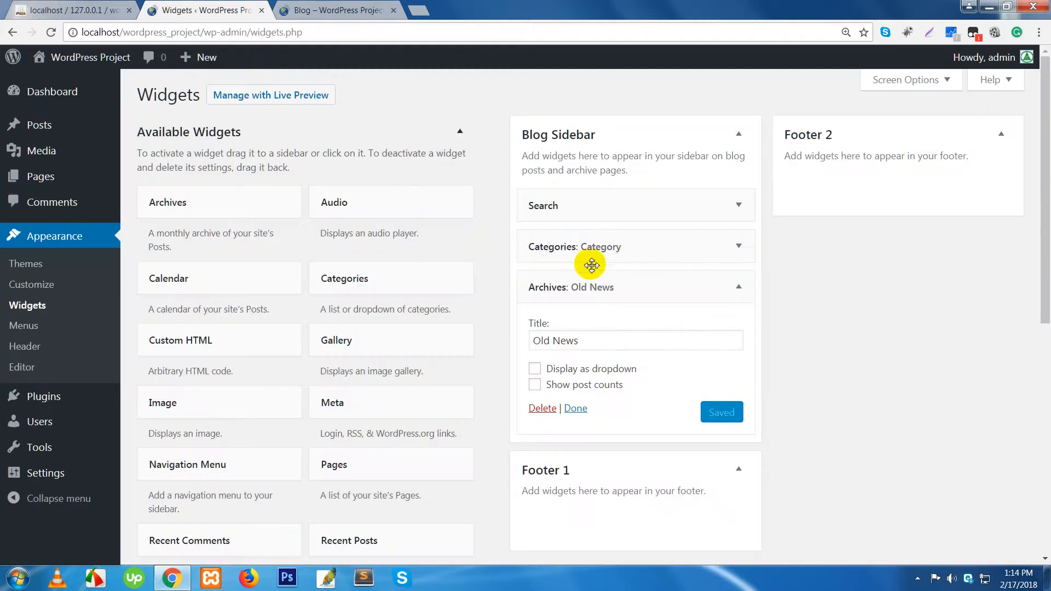
left_click(739, 287)
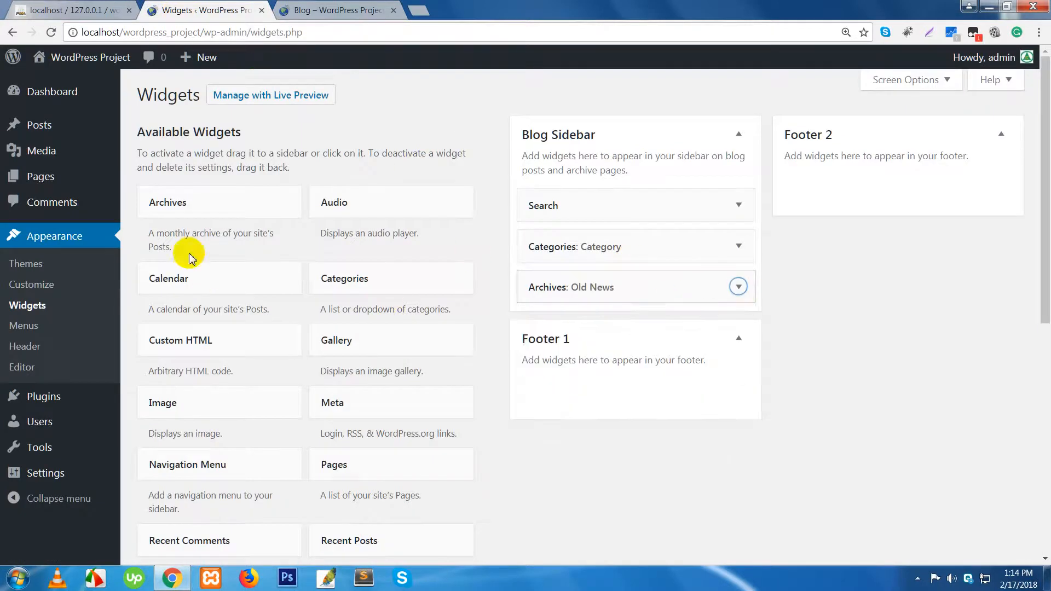
scroll(229, 347, "down", 3)
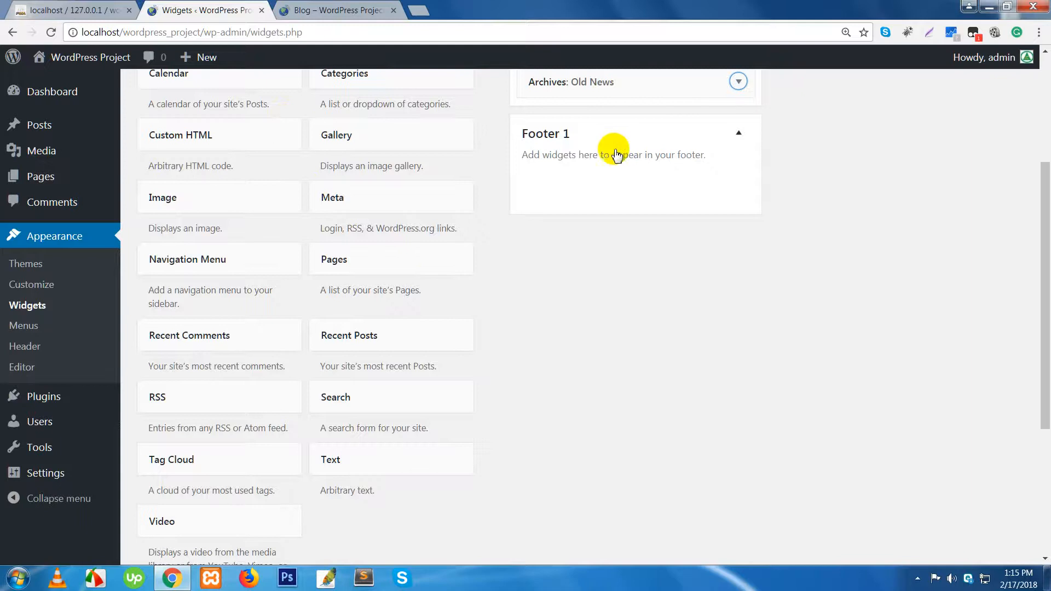
scroll(356, 345, "up", 4)
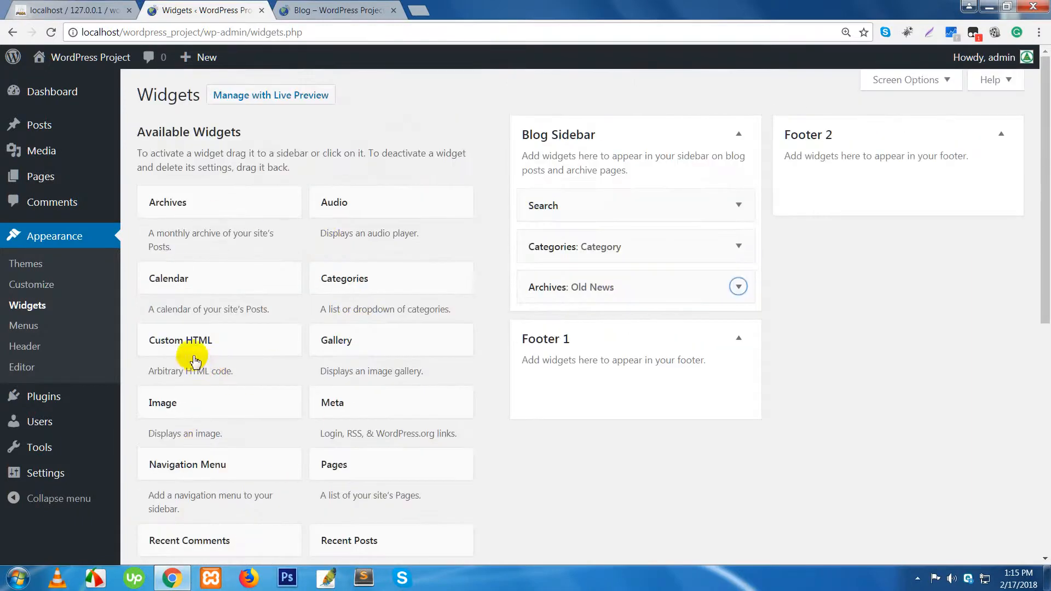
left_click(178, 280)
left_click_drag(179, 282, 575, 297)
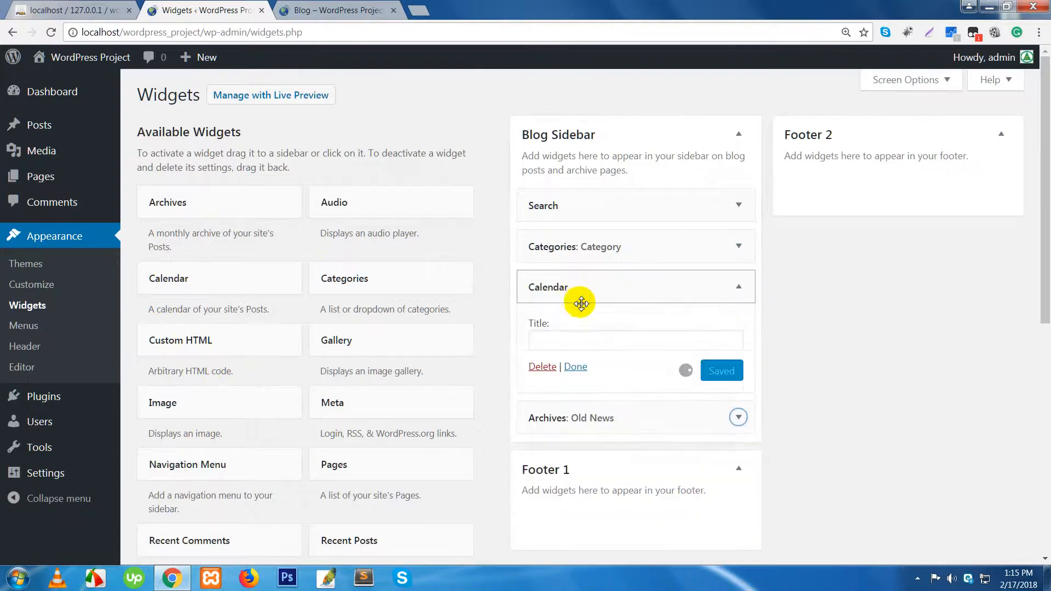
Step: Reload the Blog page to examine the sidebar calendar, and view the posts for its February 17, 2018 date
left_click(328, 12)
key("F5")
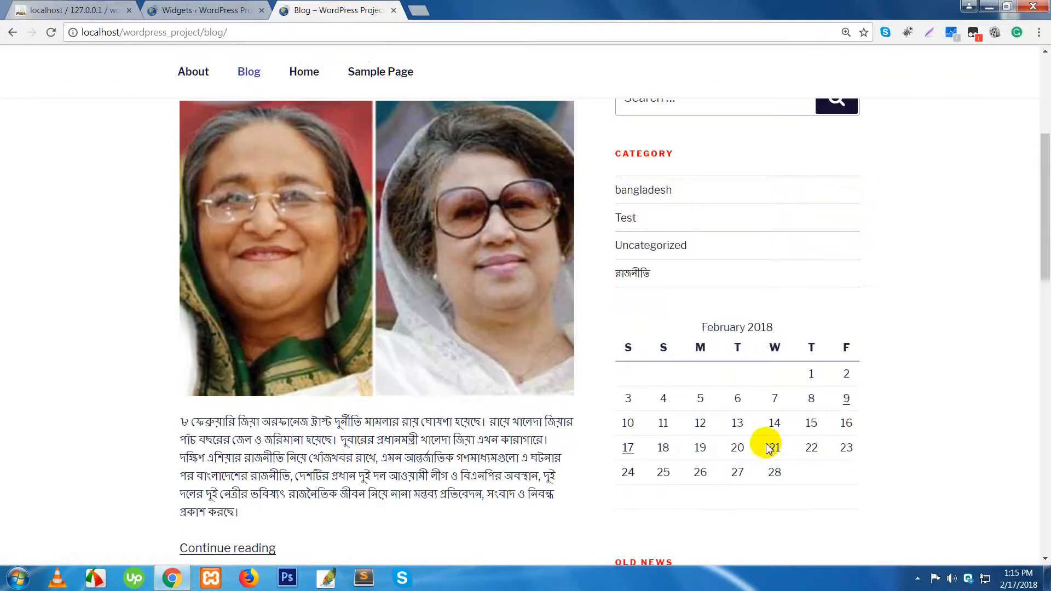
left_click(169, 10)
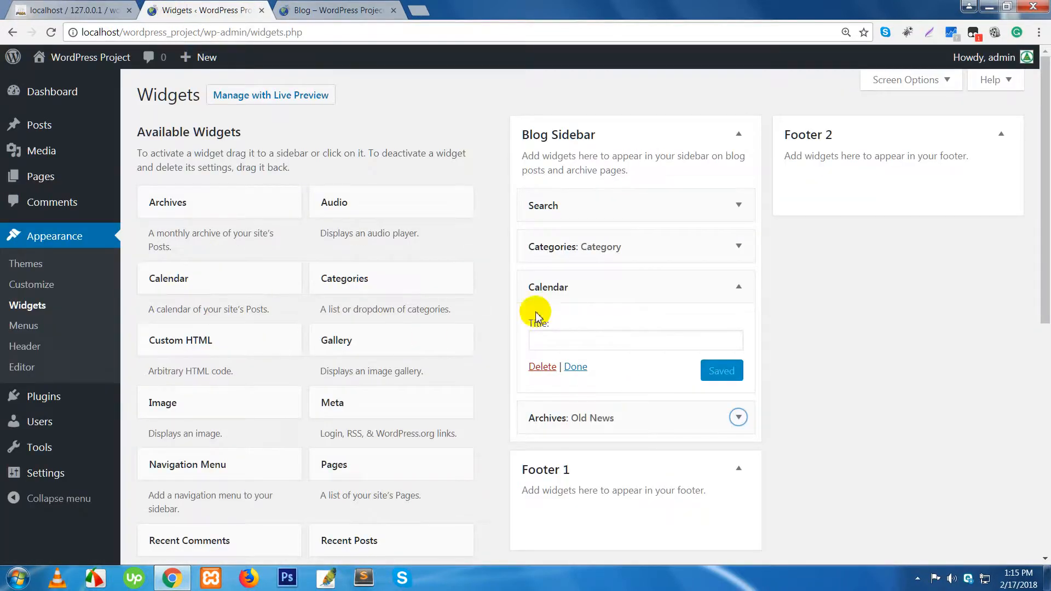
left_click(340, 10)
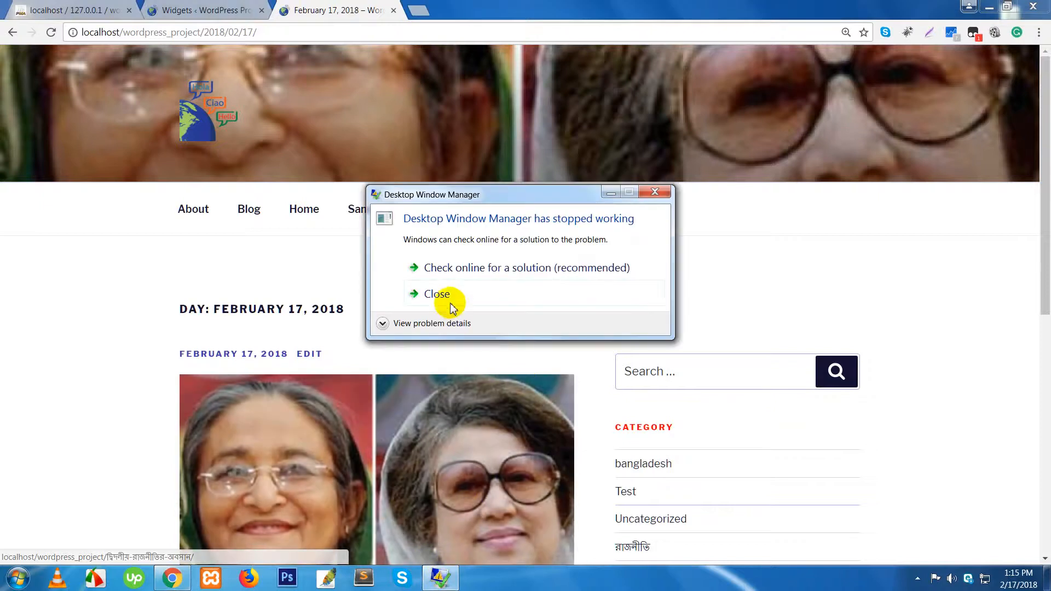
left_click(441, 294)
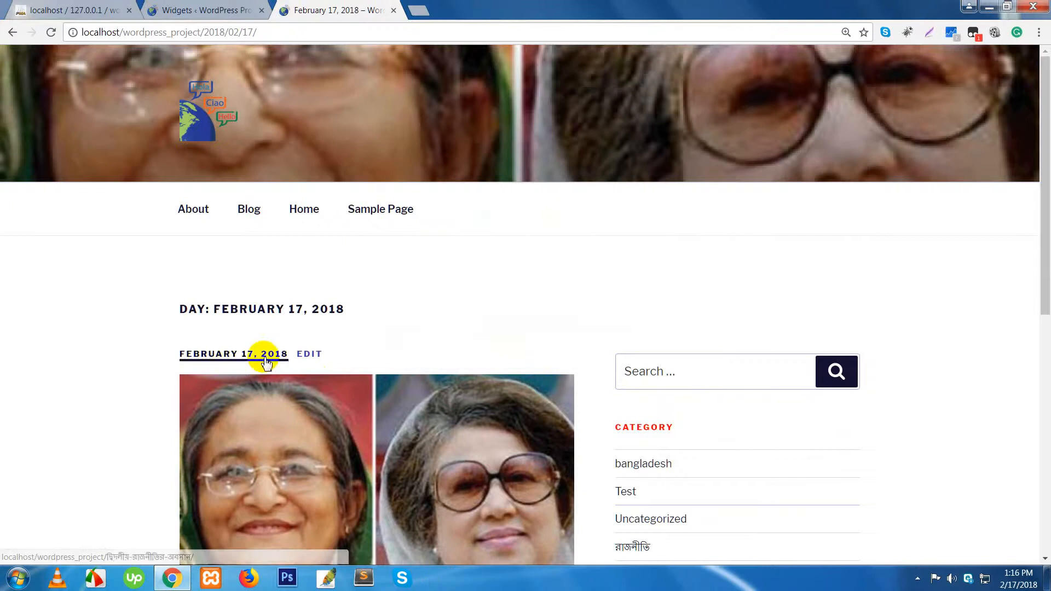
scroll(619, 392, "down", 4)
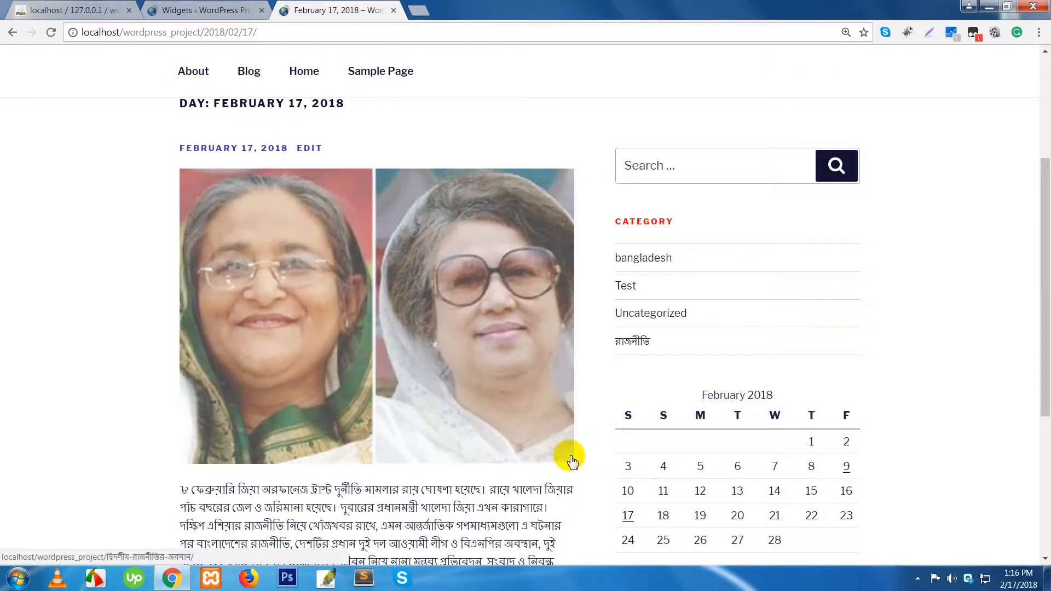
Step: Add an untitled Custom HTML widget below Archives in the Blog Sidebar with the content <h1>Test</h1> and save it
left_click(200, 11)
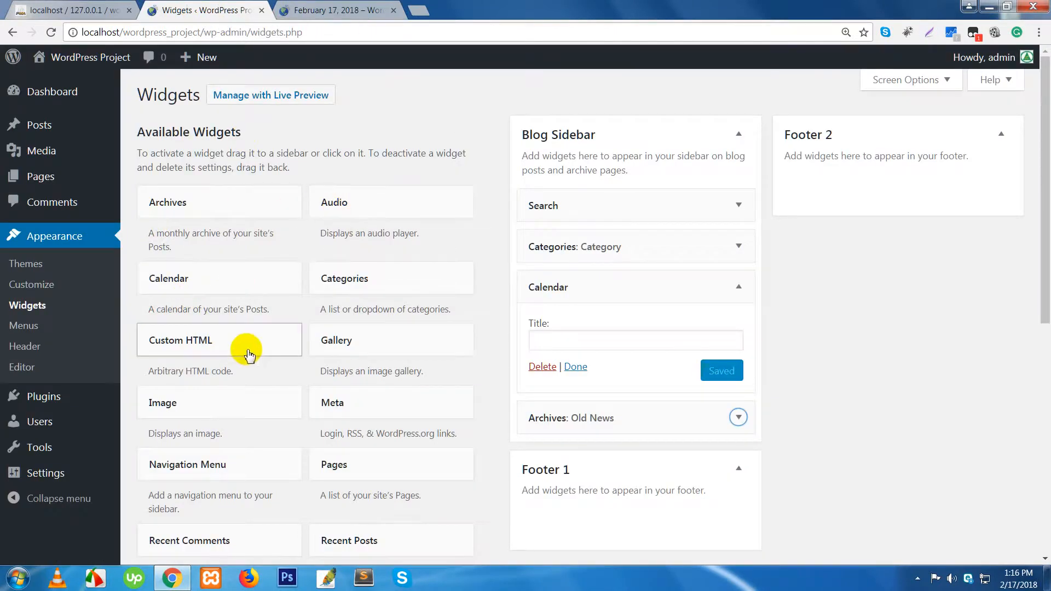
left_click_drag(219, 347, 606, 448)
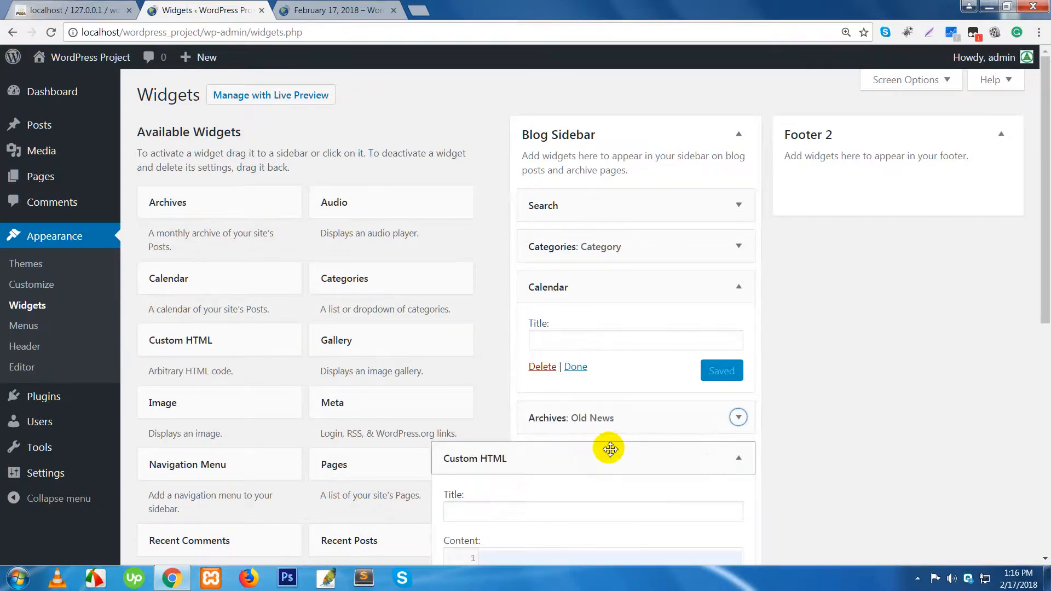
scroll(602, 454, "down", 4)
left_click(553, 351)
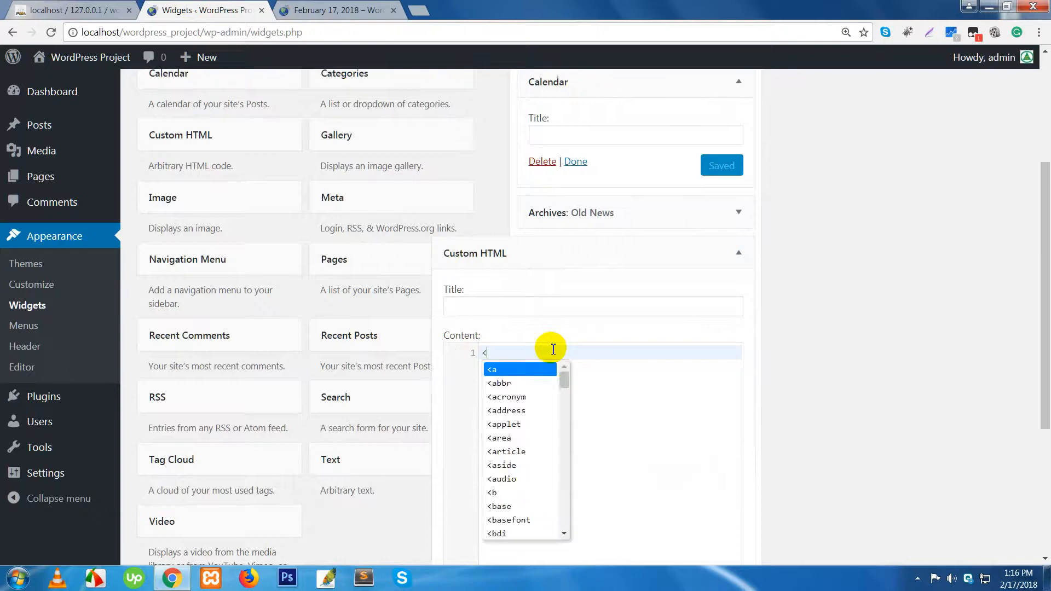
type("<h1>")
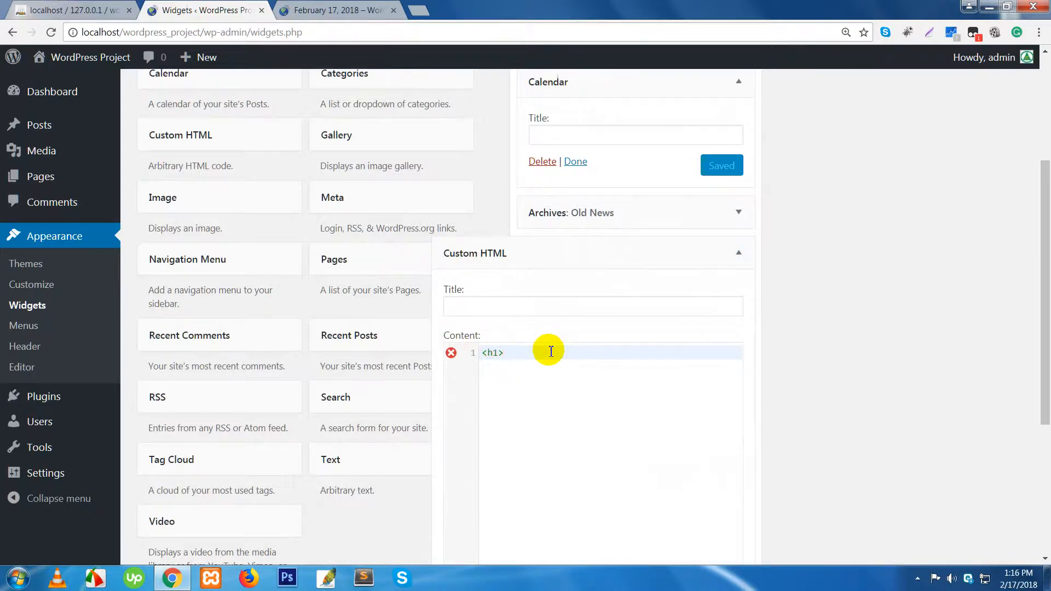
key("Left")
key("Left")
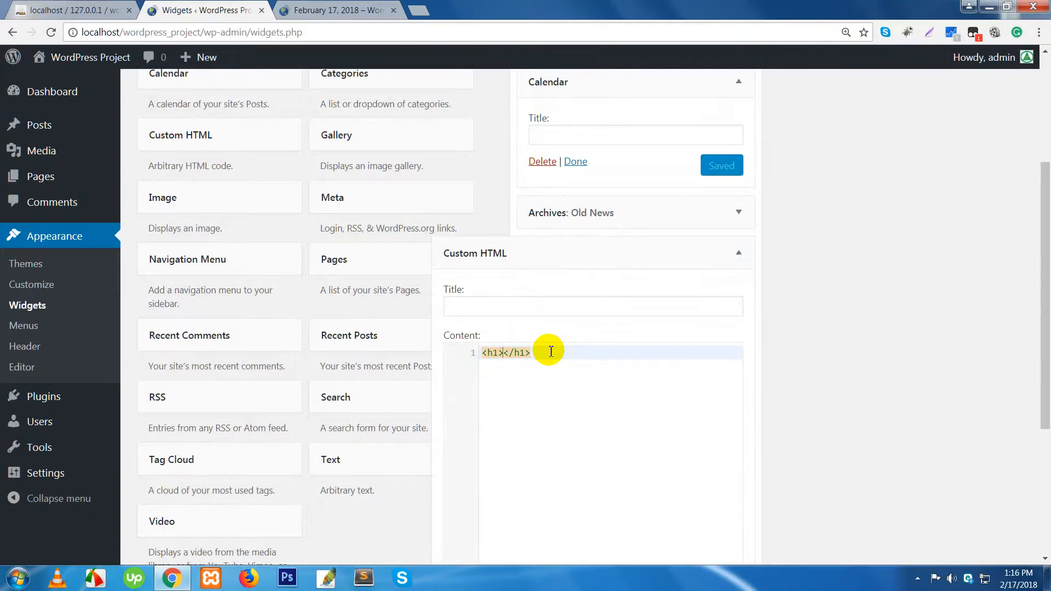
type("Test")
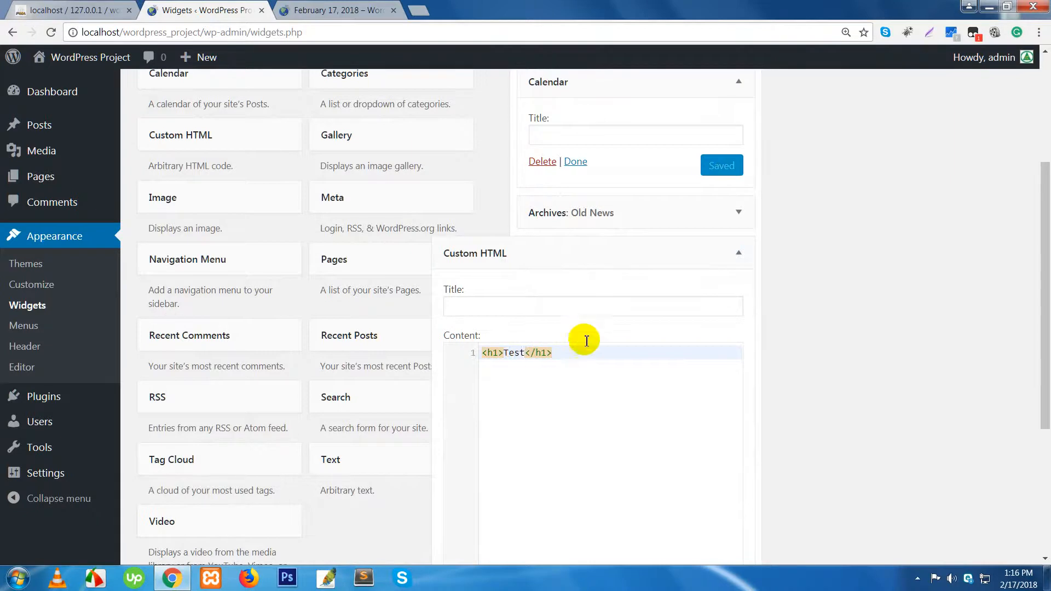
scroll(624, 416, "down", 2)
left_click(725, 453)
Step: Reload the February 17, 2018 posts page on the site and examine the custom HTML heading at the end of the sidebar
left_click(325, 11)
right_click(325, 8)
left_click(350, 34)
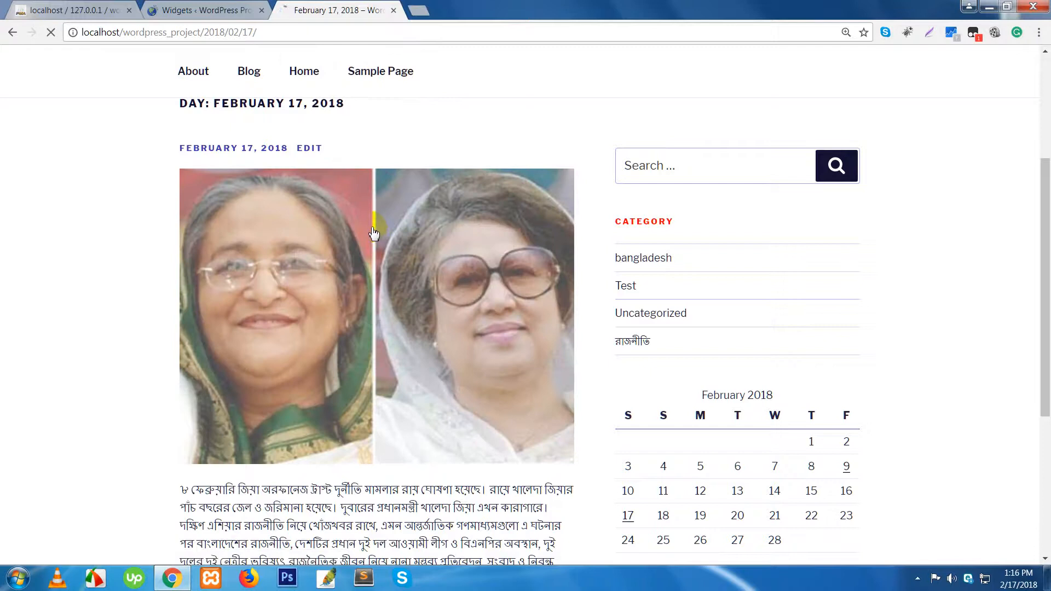
scroll(374, 233, "down", 1)
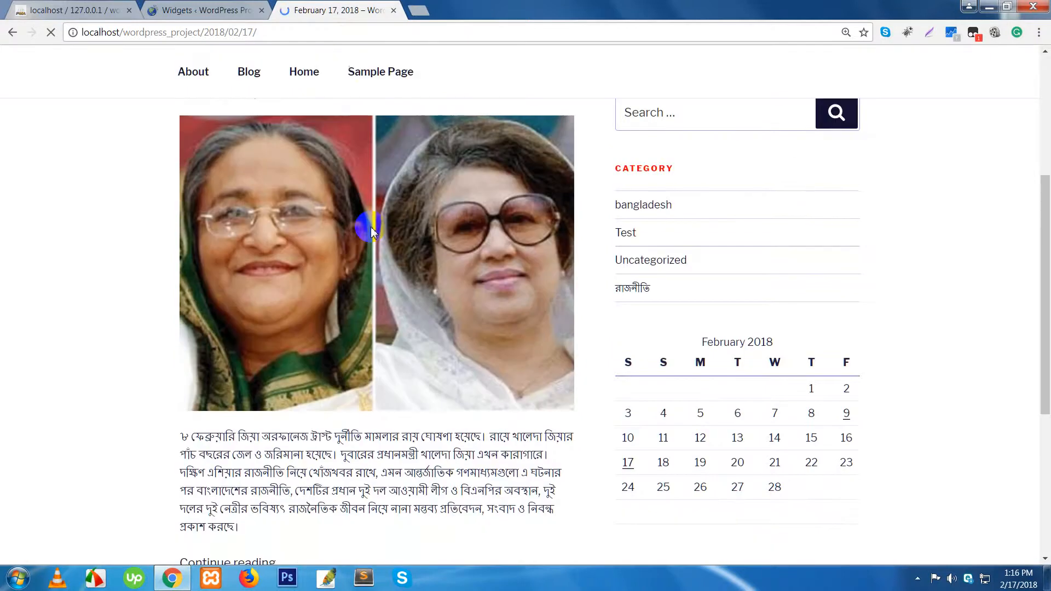
scroll(804, 344, "down", 5)
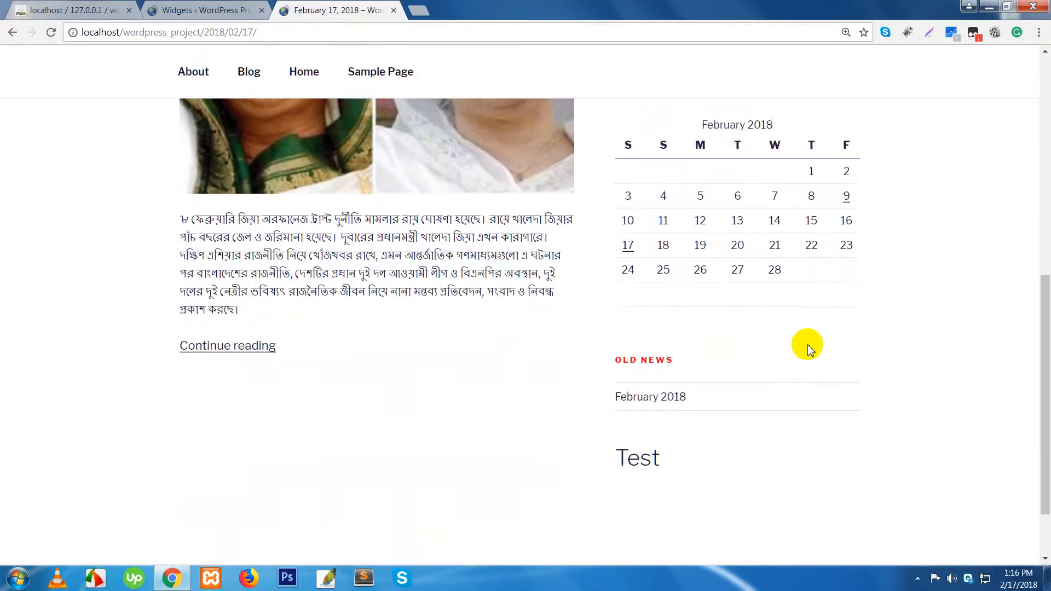
left_click_drag(617, 458, 691, 459)
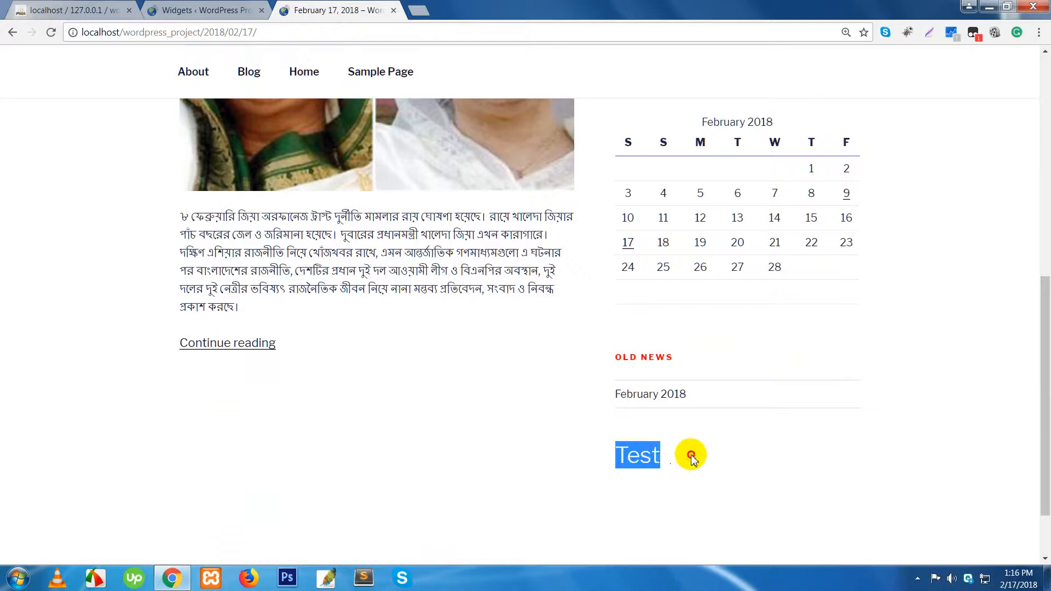
left_click(691, 458)
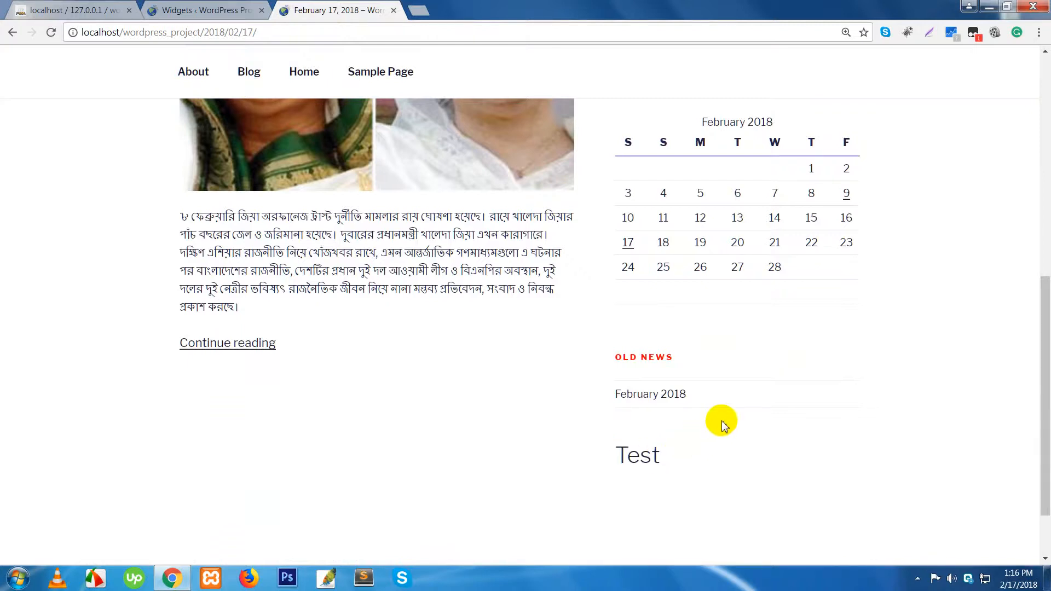
Step: Delete the Custom HTML widget from the Blog Sidebar and add an untitled Tag Cloud widget below Archives
left_click(204, 11)
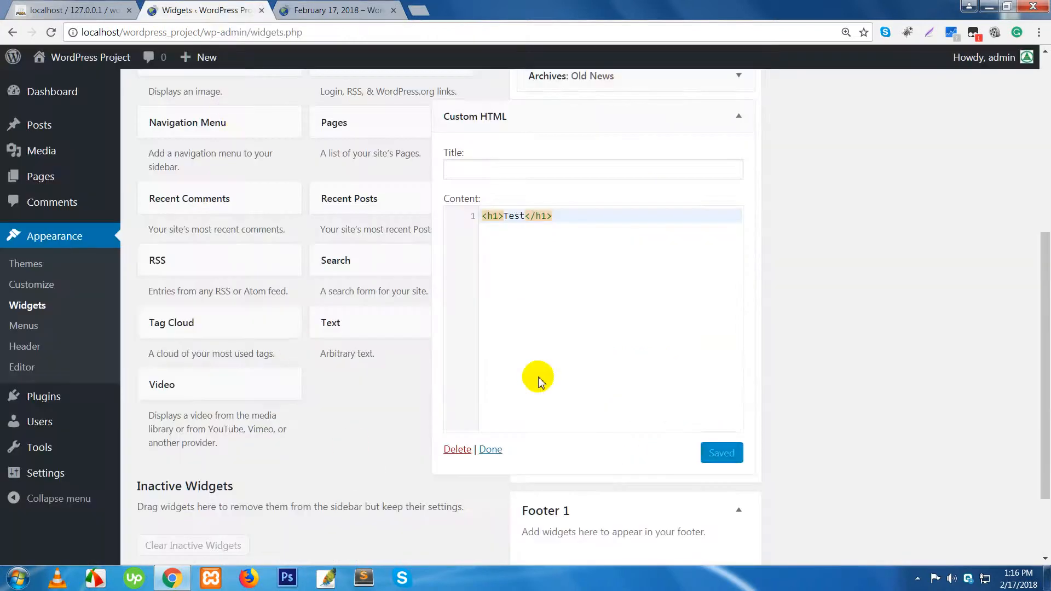
left_click(457, 450)
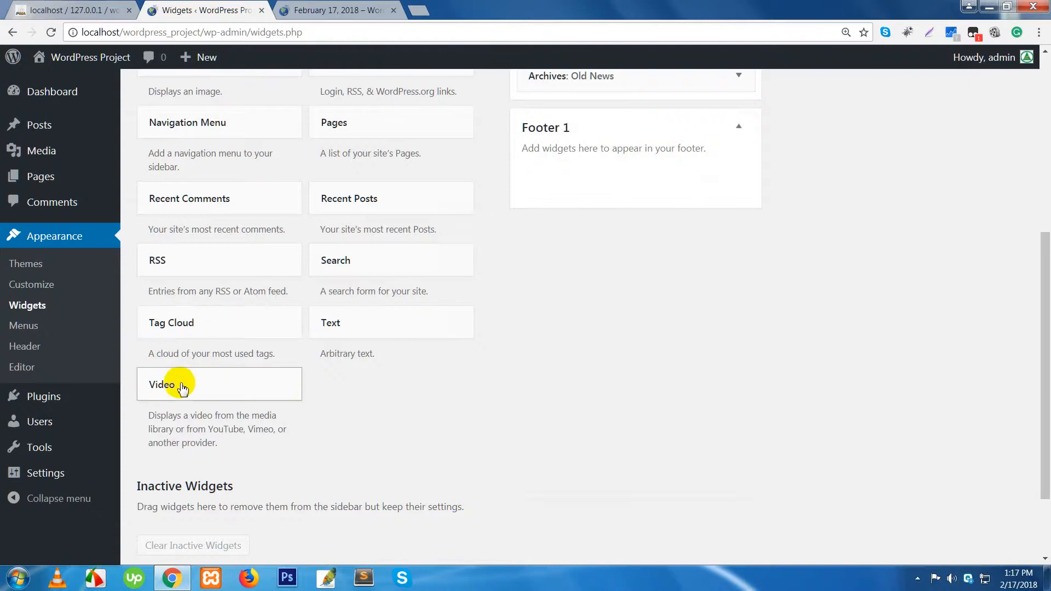
scroll(491, 439, "up", 3)
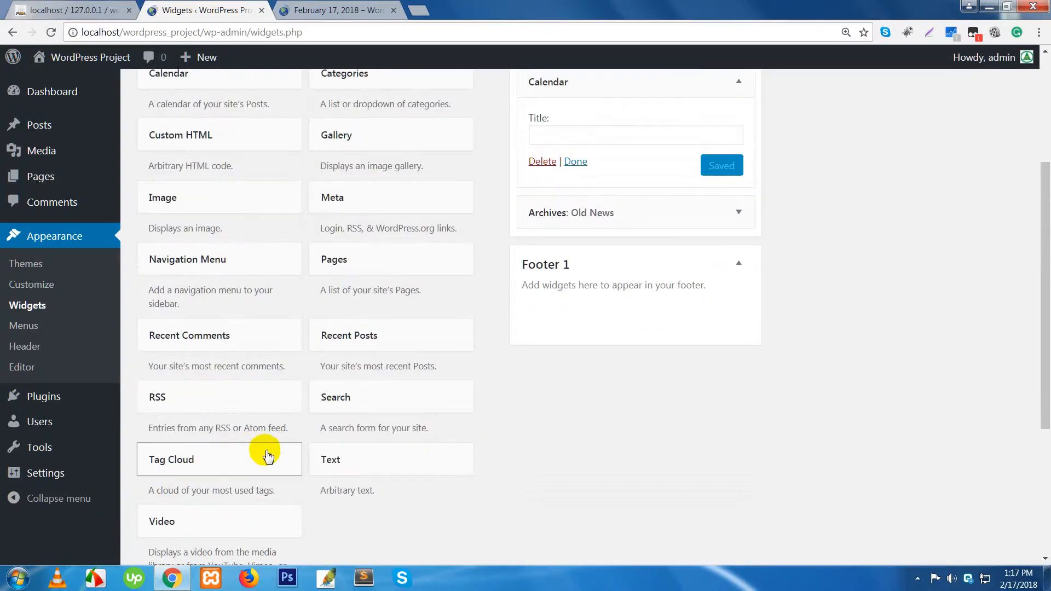
left_click_drag(195, 463, 591, 266)
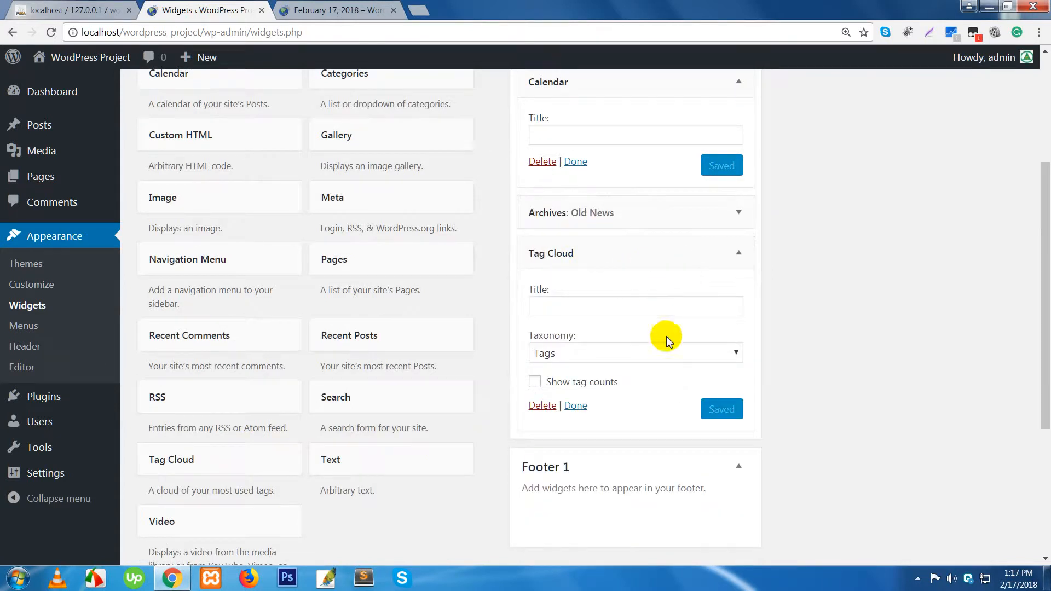
Step: Reload the site's February 17, 2018 posts page to examine the sidebar tag cloud, and return to the Widgets screen
left_click(333, 15)
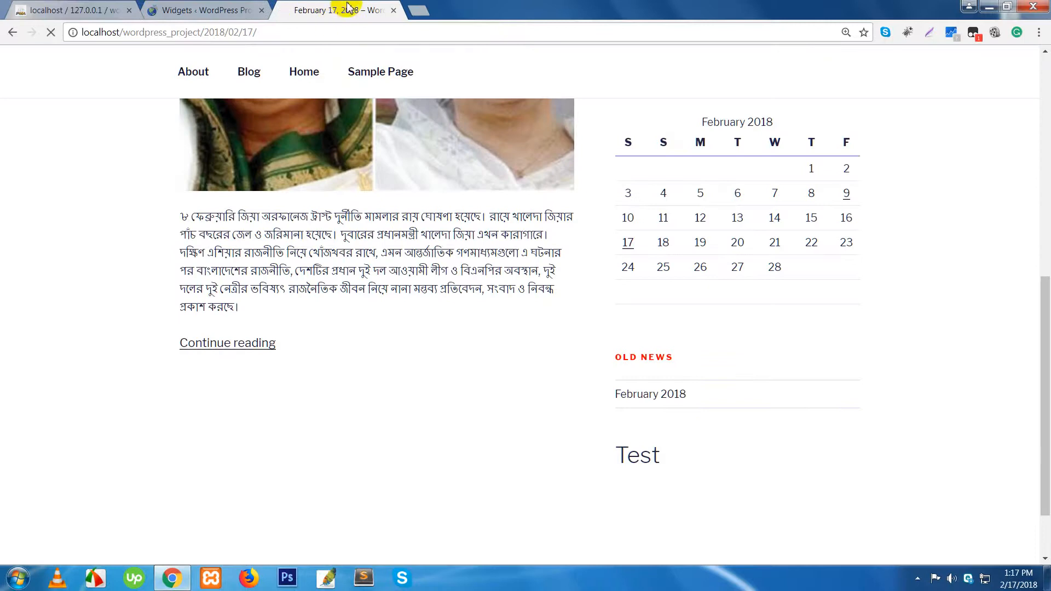
key("F5")
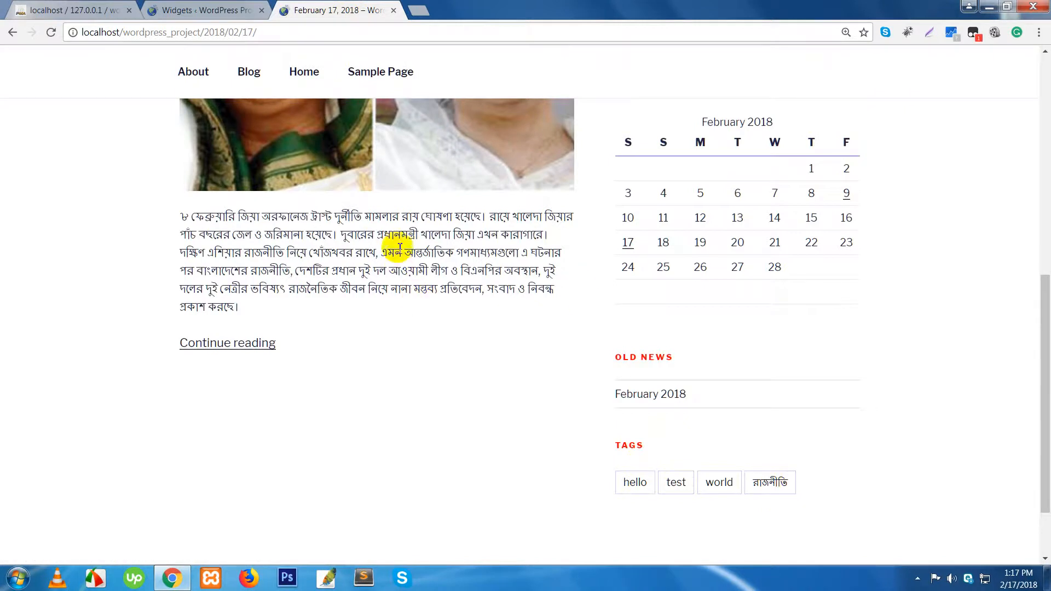
left_click(211, 11)
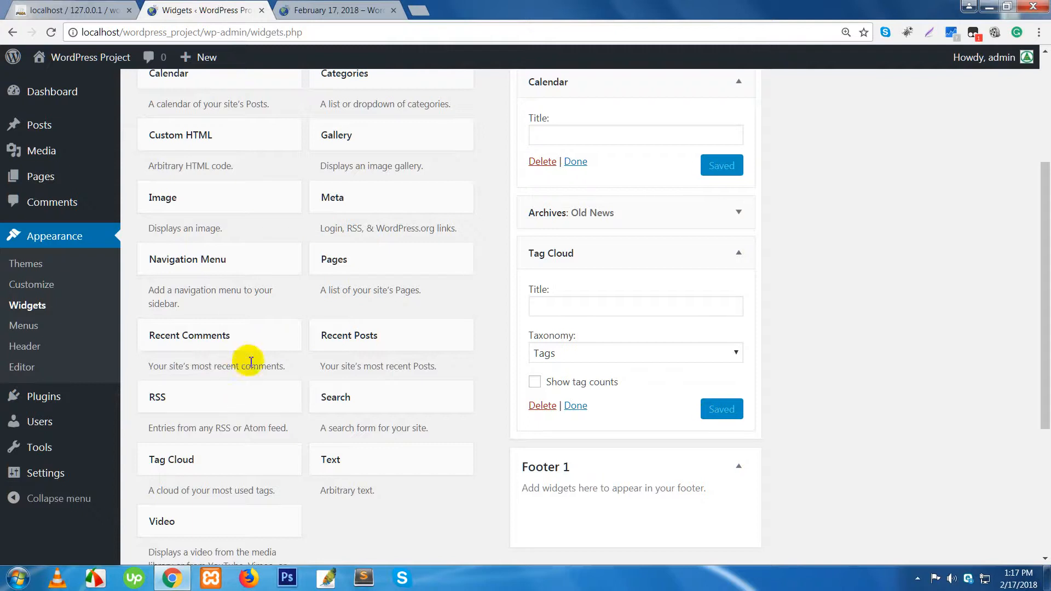
scroll(253, 376, "up", 1)
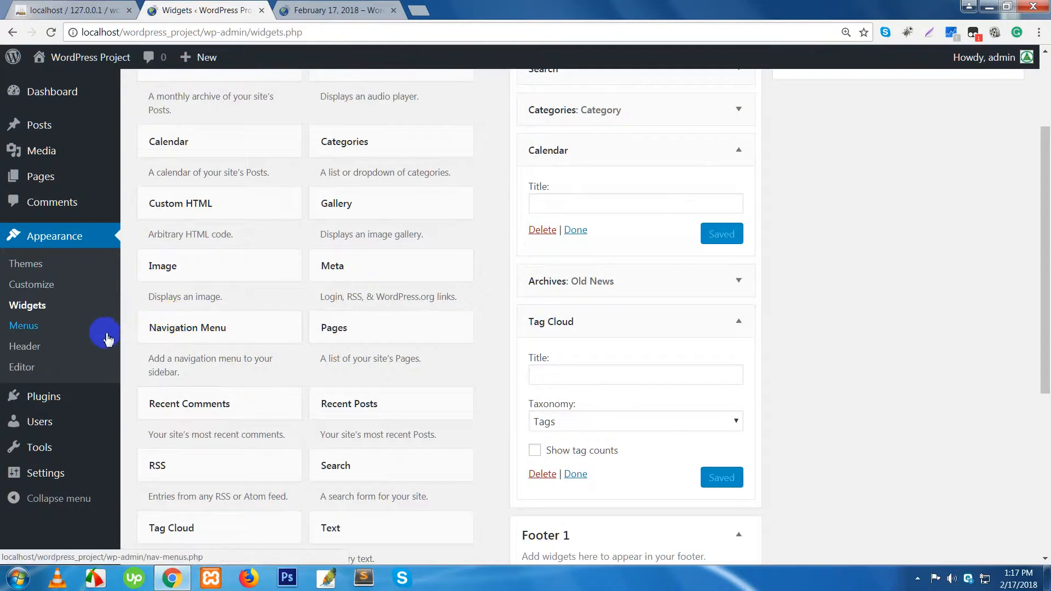
Step: Create a new navigation menu named Bolg sitebar menu
left_click(25, 327)
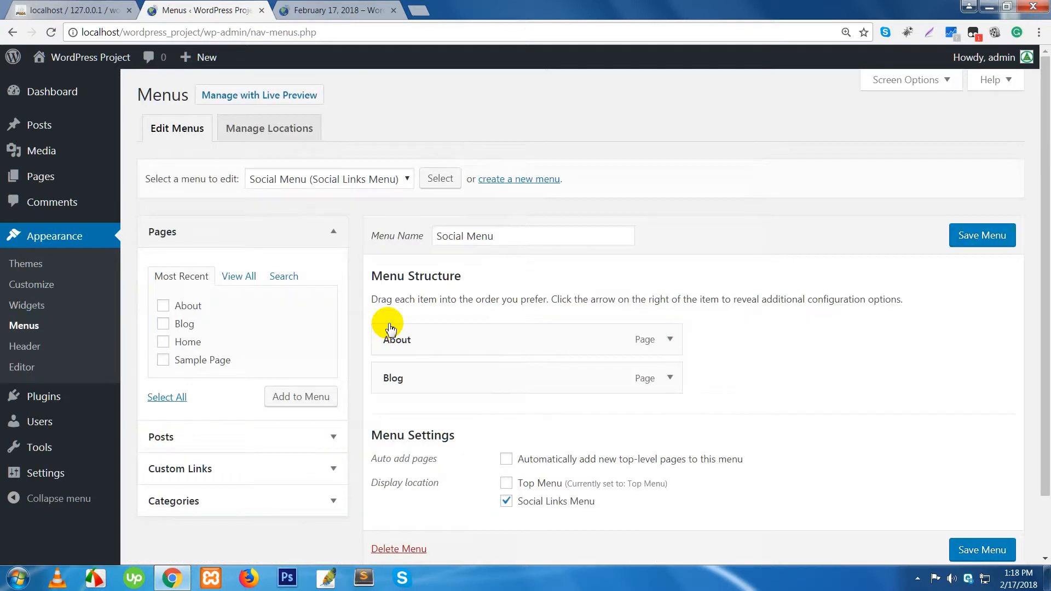
left_click(492, 181)
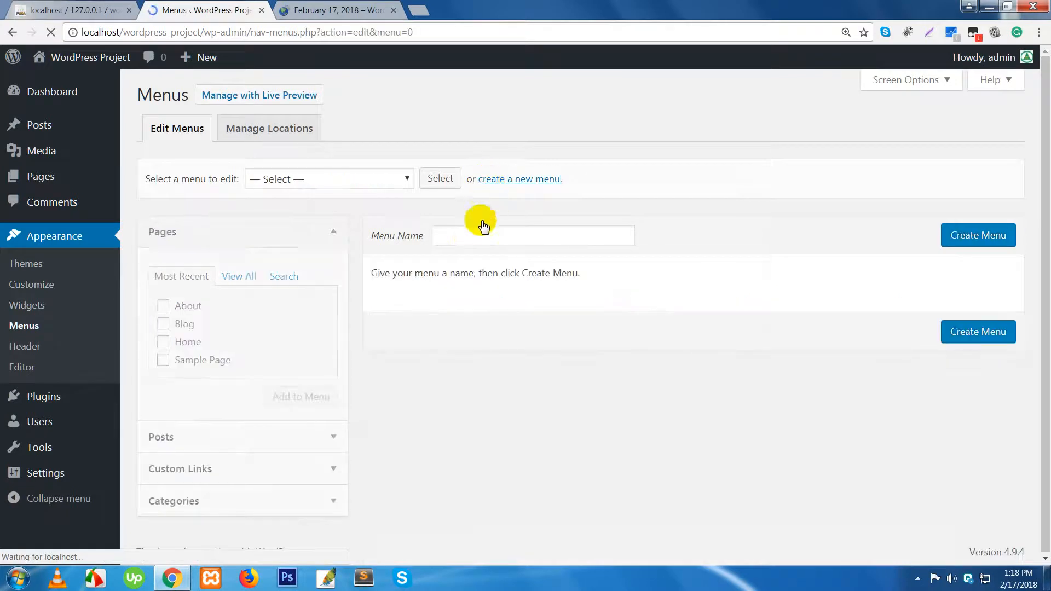
left_click(475, 237)
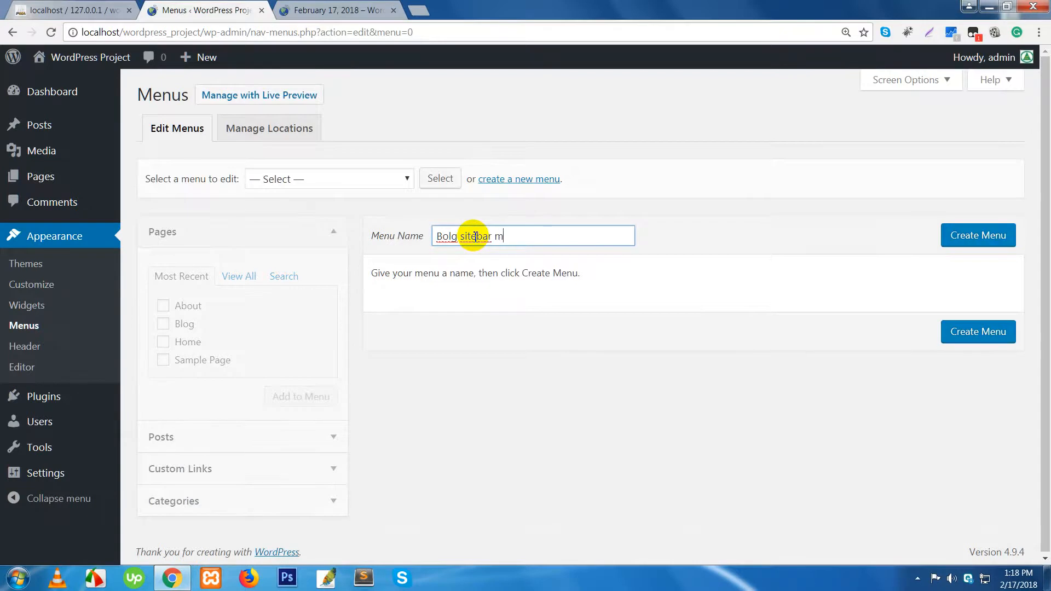
left_click(967, 227)
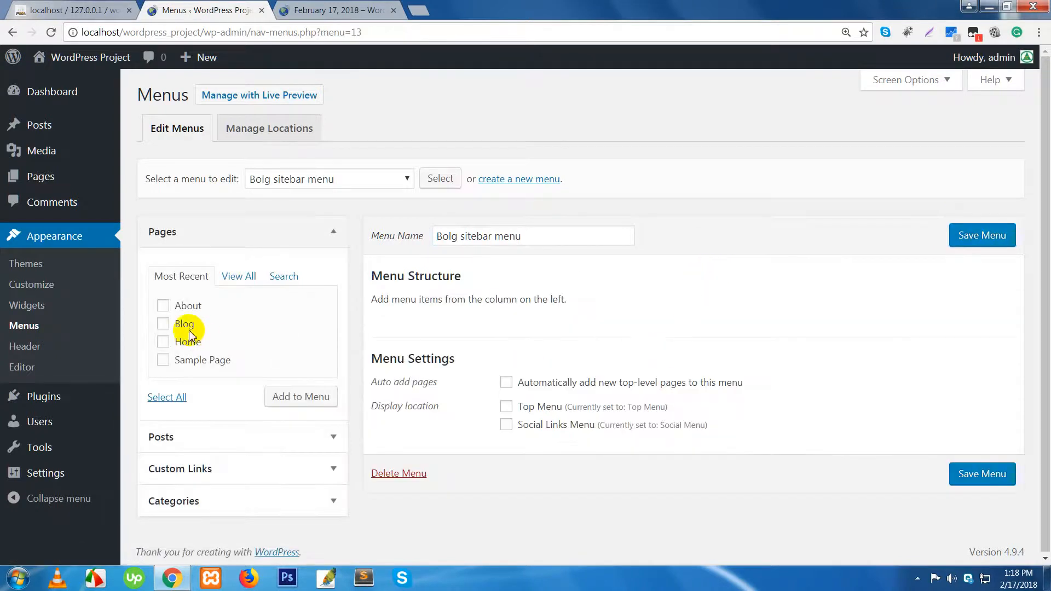
Step: Add the Blog and Home pages to Bolg sitebar menu and save the menu
left_click(163, 324)
left_click(163, 342)
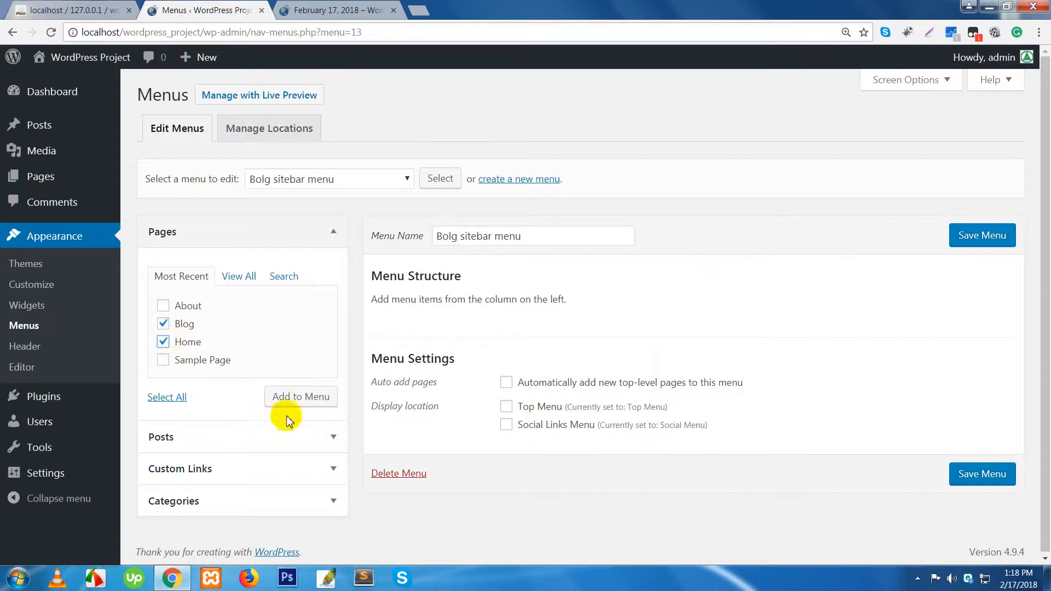
left_click(305, 400)
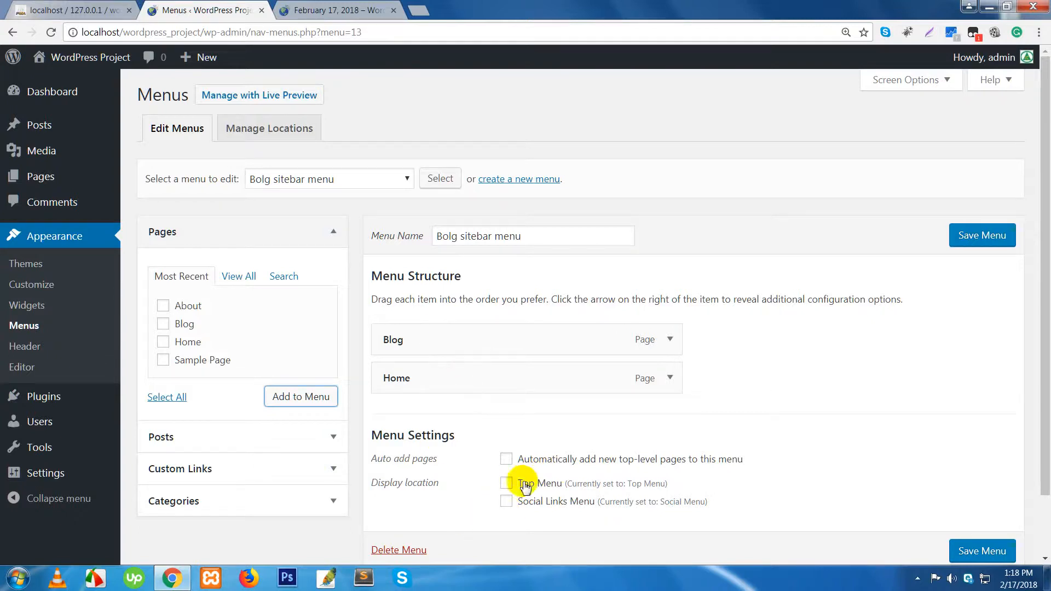
left_click(984, 239)
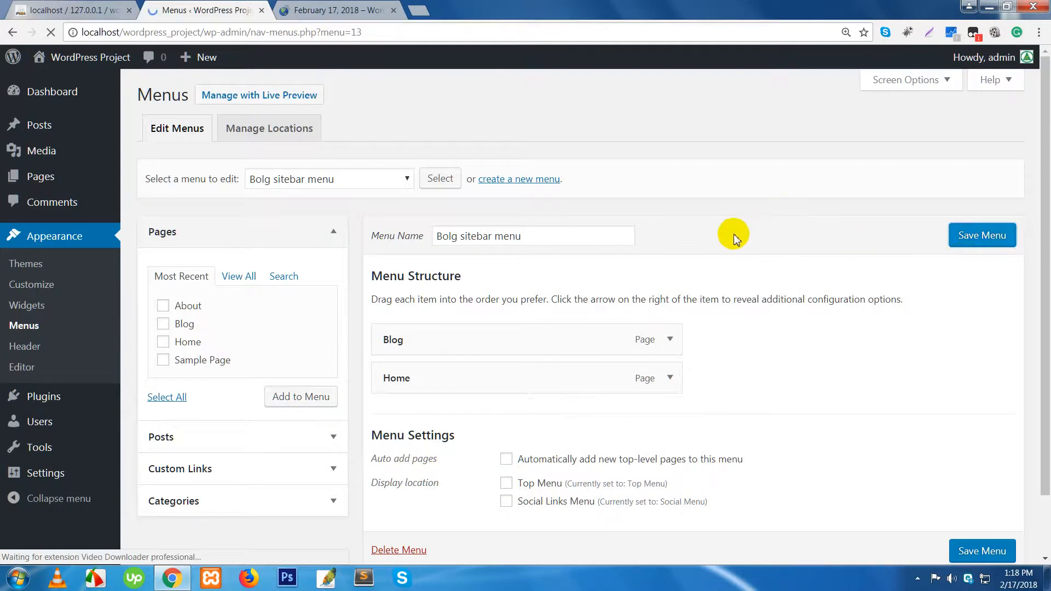
Step: Add a Navigation Menu widget to the Blog Sidebar, title it Home Menu, assign Bolg sitebar menu and save it
left_click(28, 309)
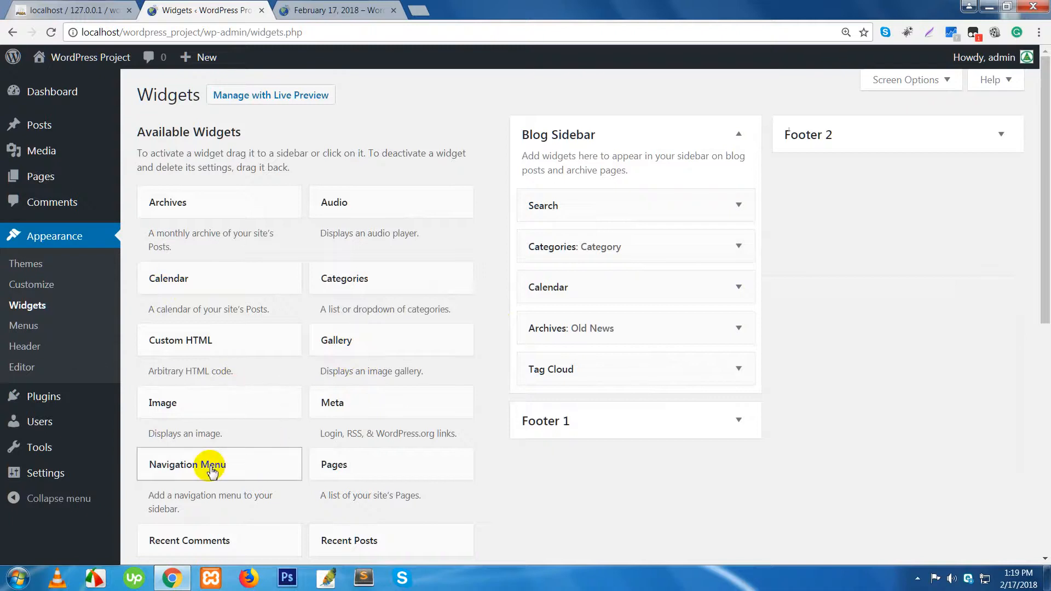
left_click(211, 469)
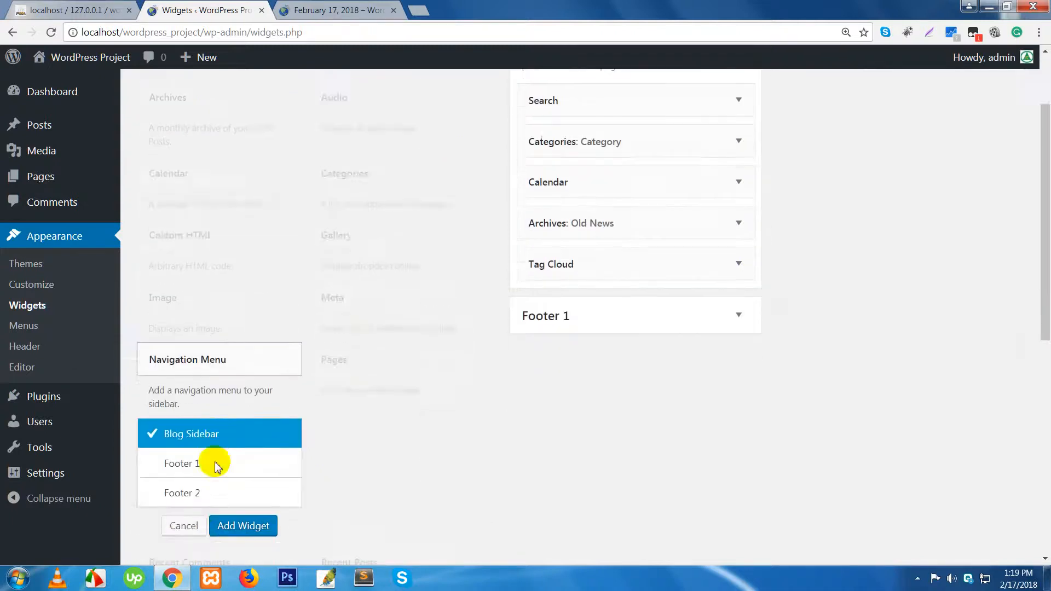
left_click(248, 427)
left_click(632, 262)
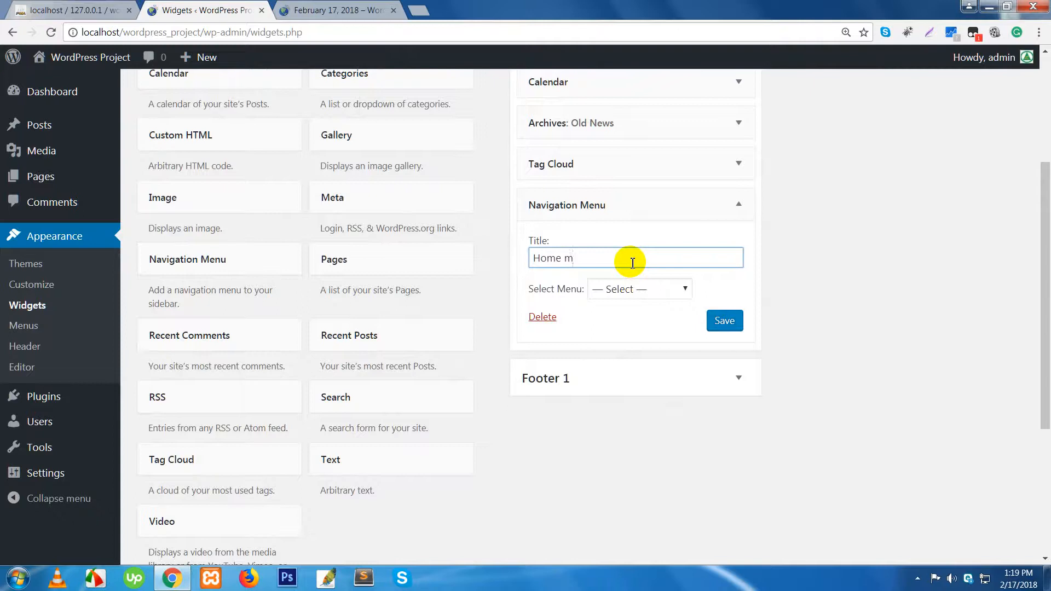
type("Home Menu")
left_click(645, 288)
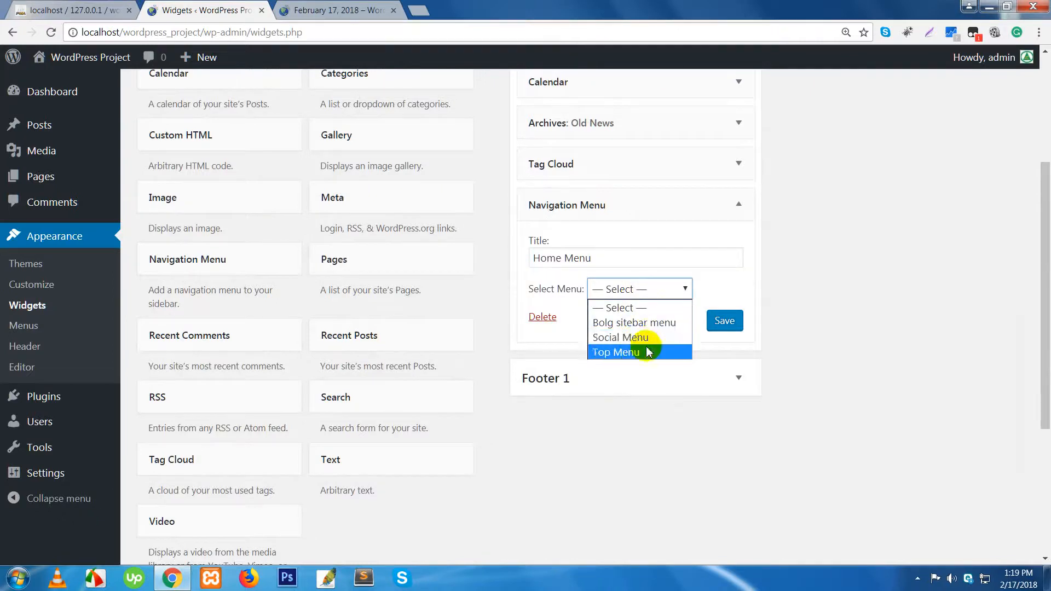
left_click(638, 323)
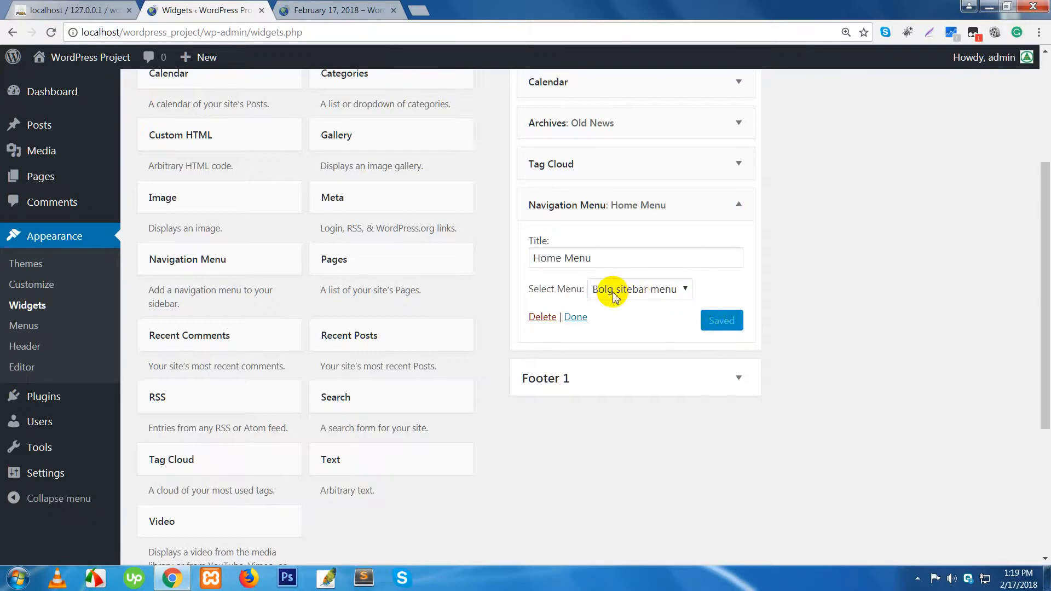
Step: Reload the site's February 17, 2018 posts page to examine the sidebar's Home Menu section, and return to the Widgets screen
left_click(328, 11)
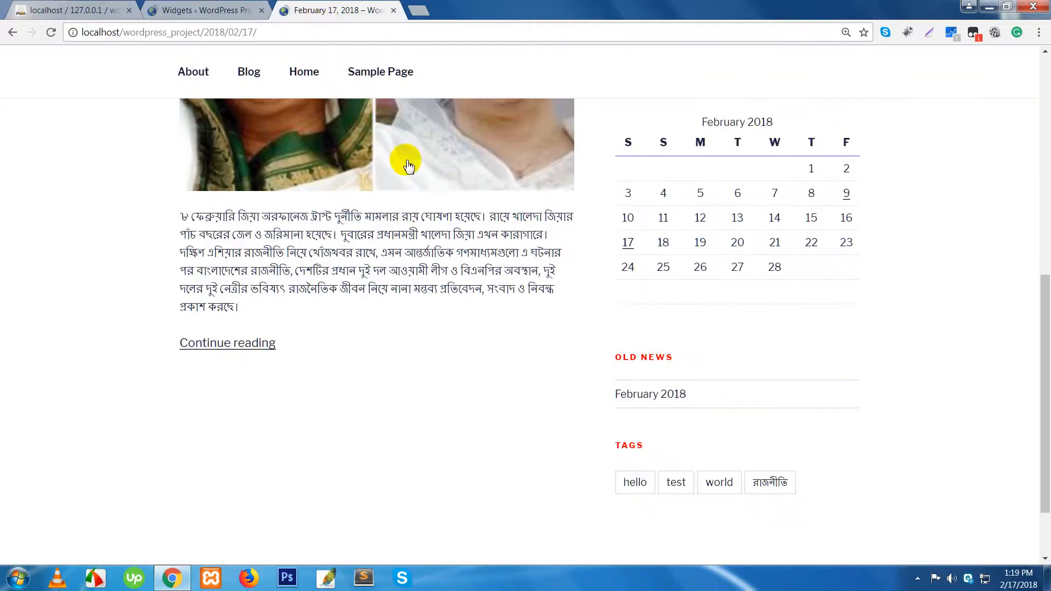
key("F5")
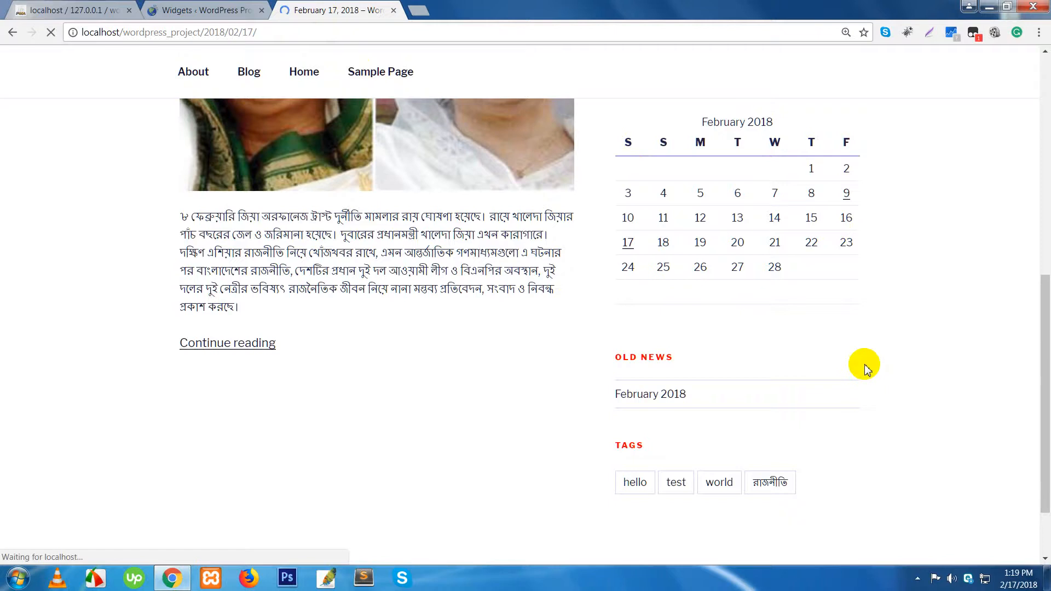
scroll(839, 380, "down", 2)
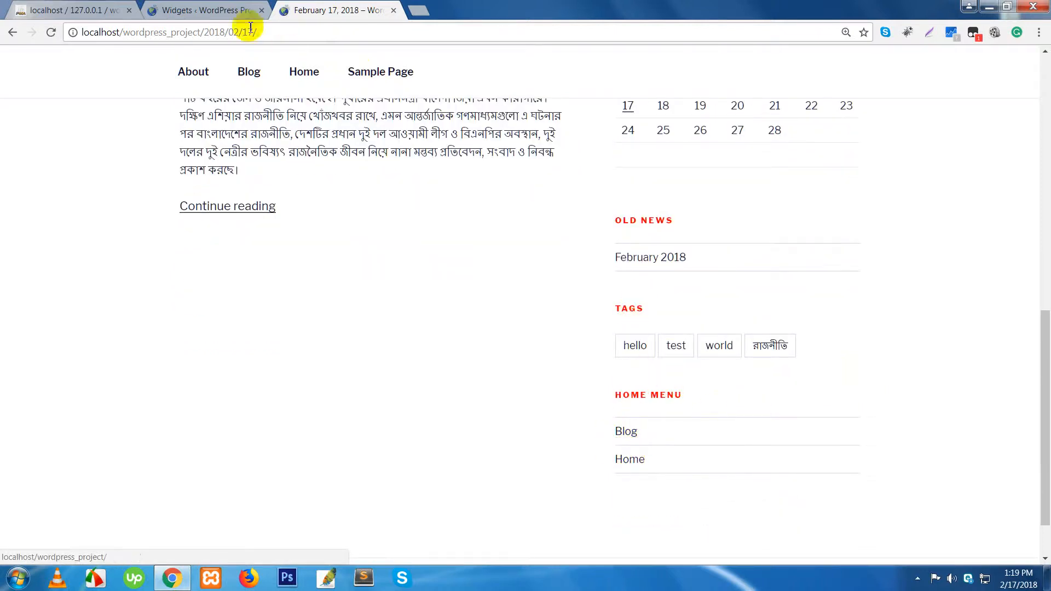
left_click(211, 10)
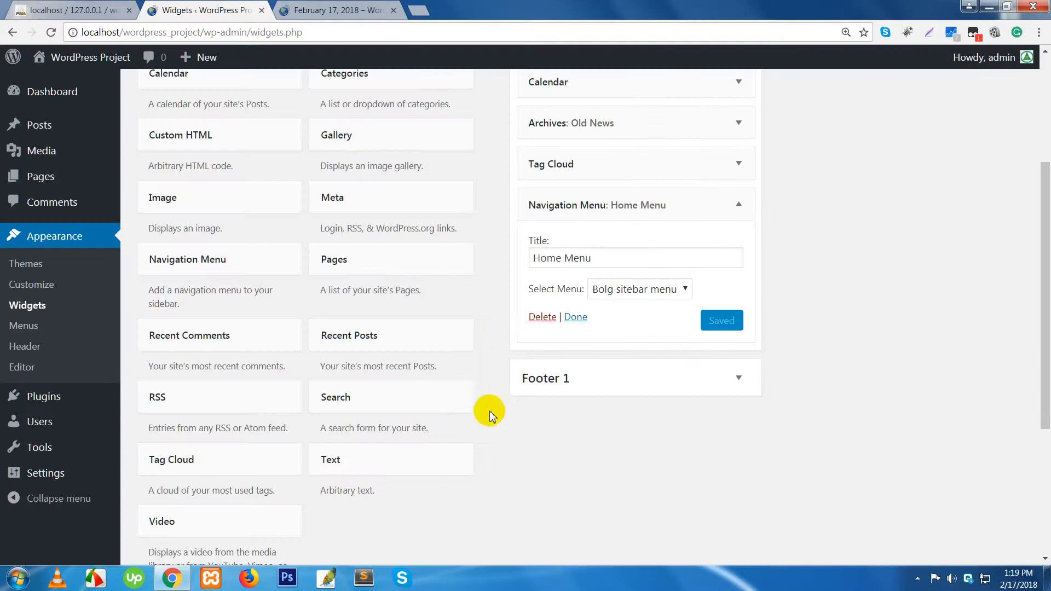
Step: Expand the Footer 1 widget area and add a Search widget to it
left_click(631, 381)
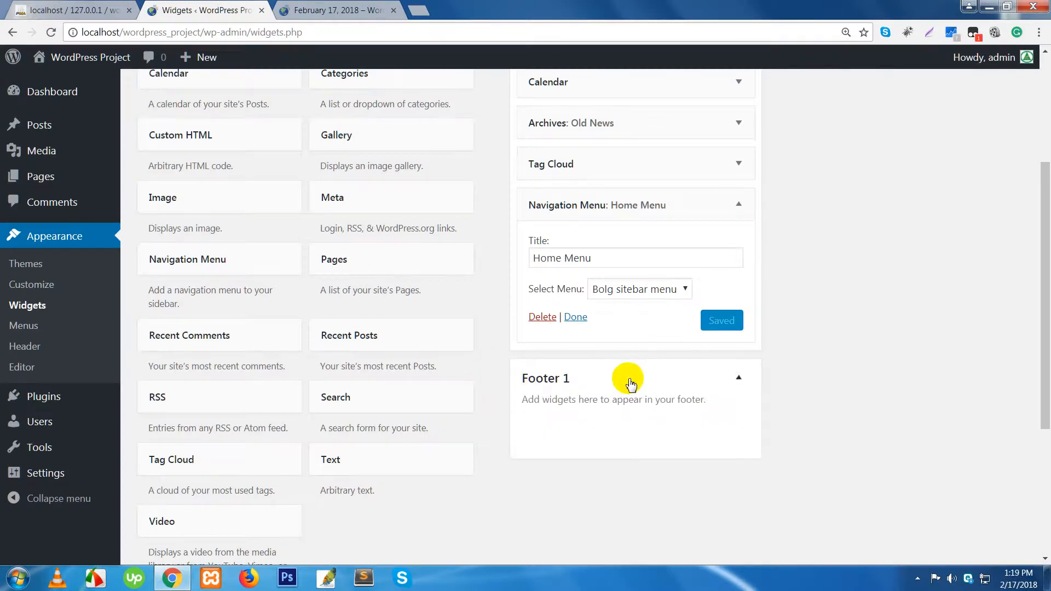
left_click_drag(333, 403, 575, 425)
Step: Open the site's Home page and examine the search box in its footer
left_click(341, 12)
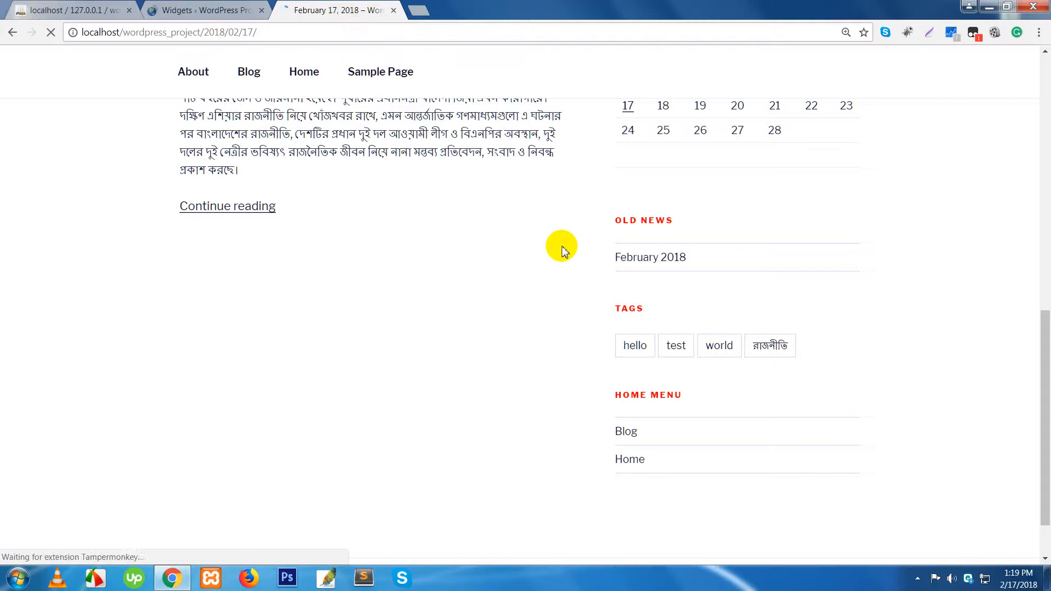
scroll(562, 247, "down", 2)
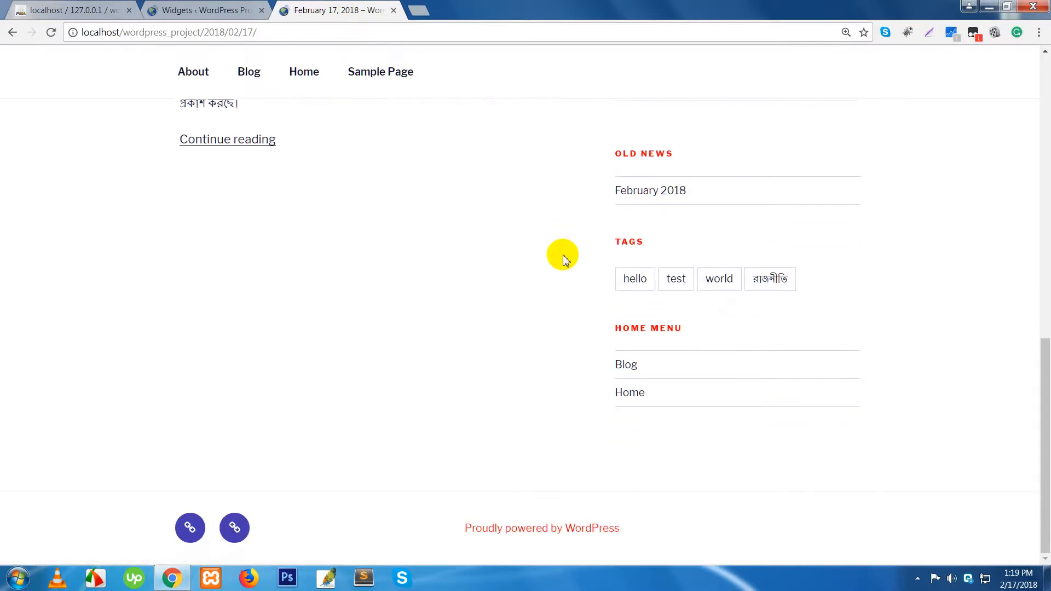
scroll(563, 255, "up", 12)
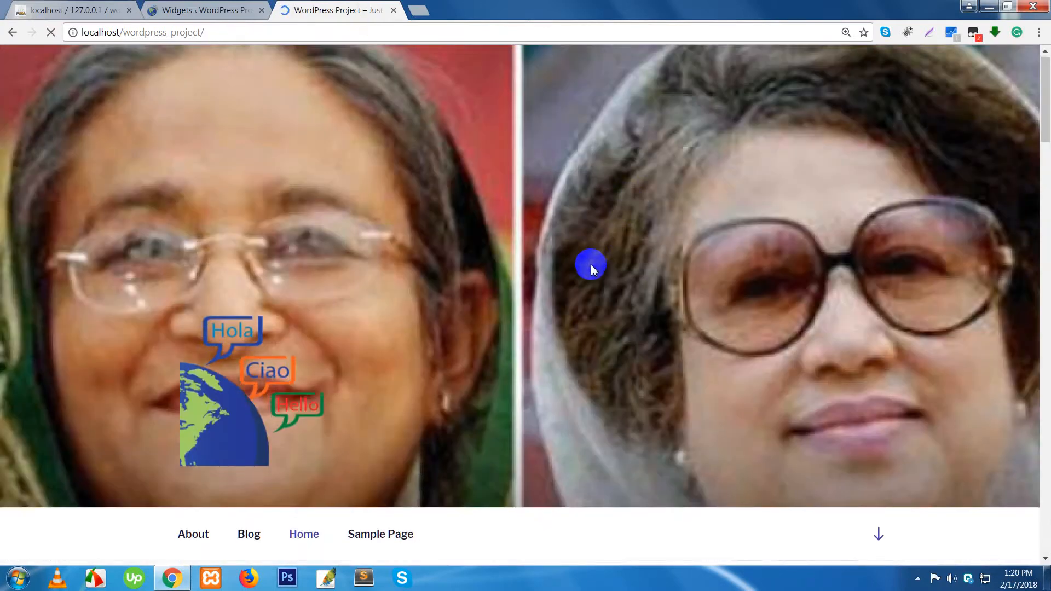
scroll(592, 267, "down", 20)
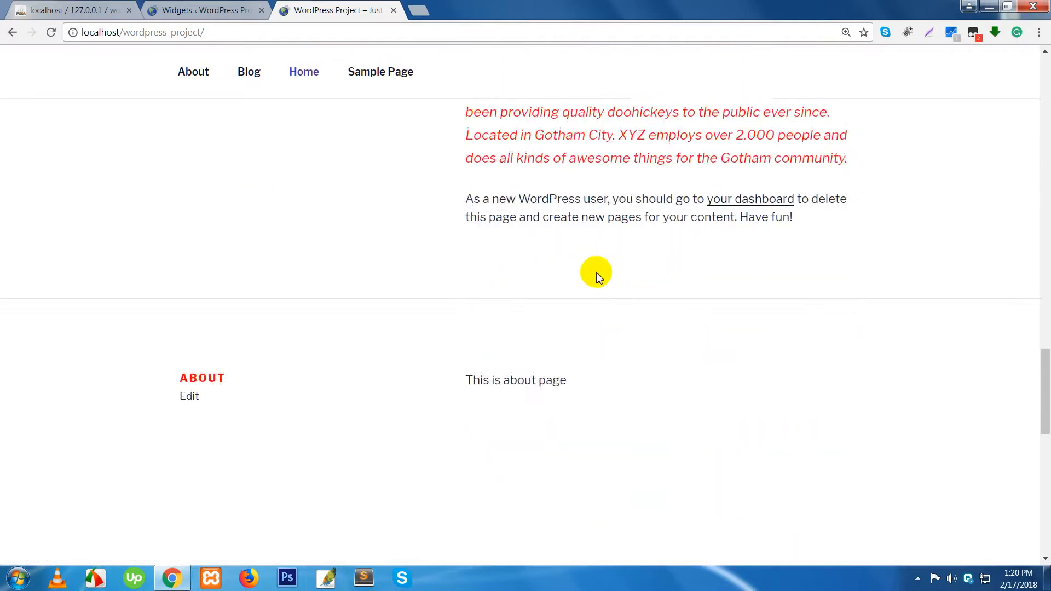
scroll(599, 277, "down", 5)
left_click(278, 432)
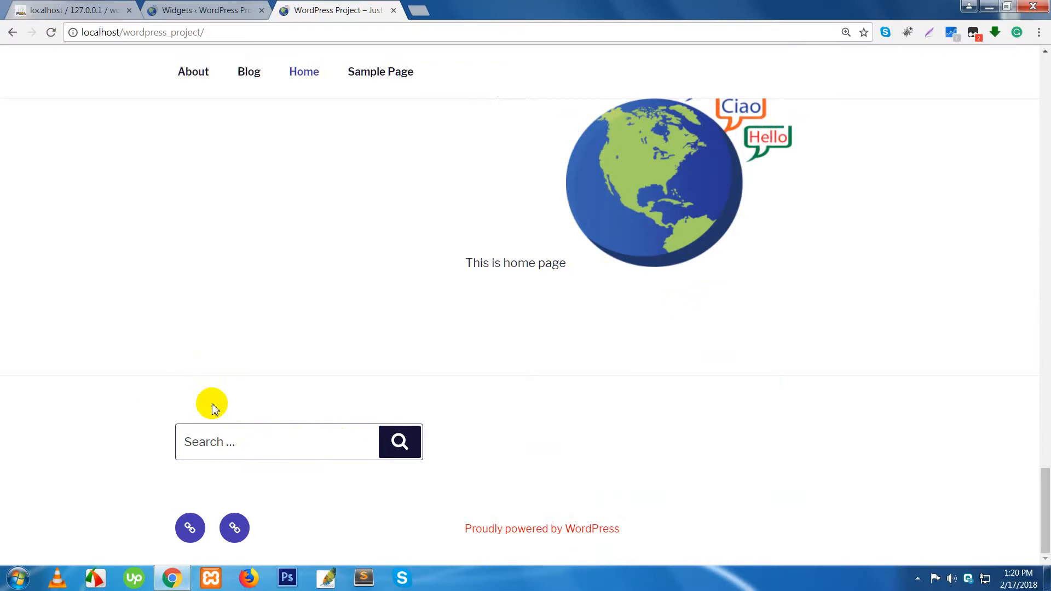
left_click(238, 448)
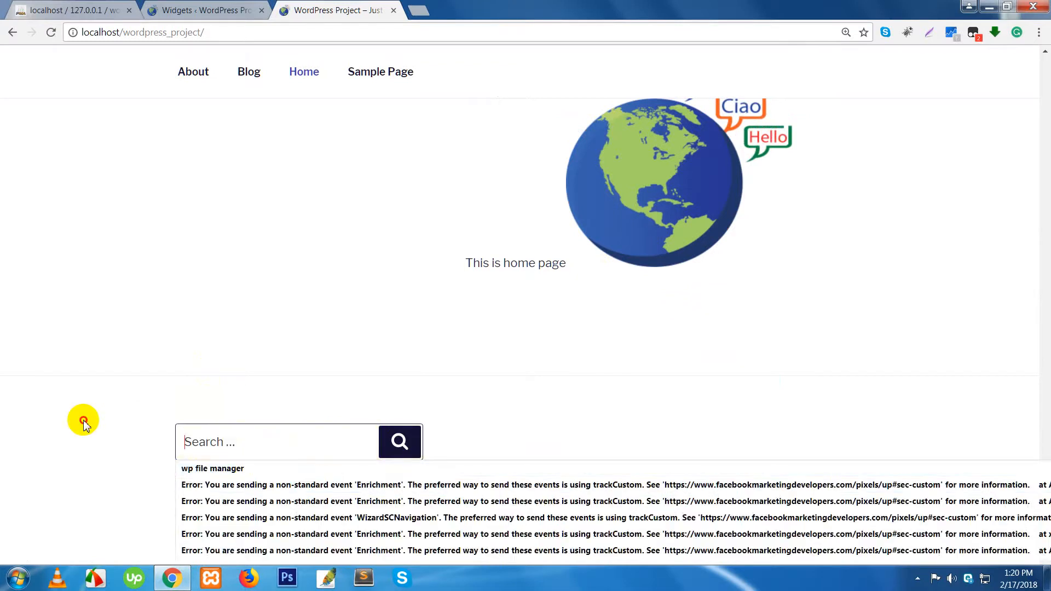
left_click(506, 452)
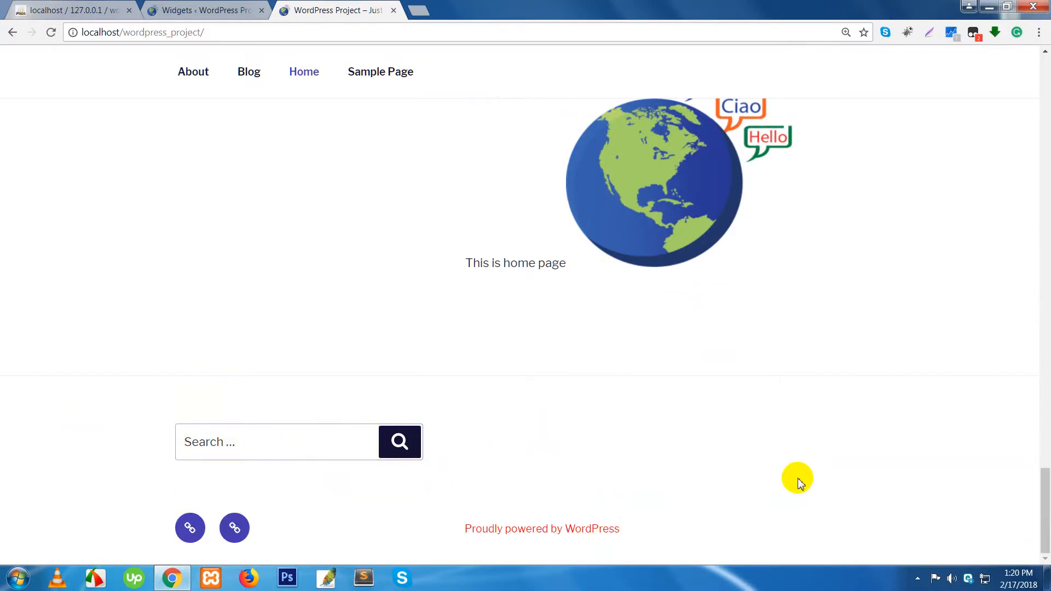
Step: Return to the Widgets screen and move the Home Menu navigation widget from the Blog Sidebar to Footer 1, below Search
left_click(202, 17)
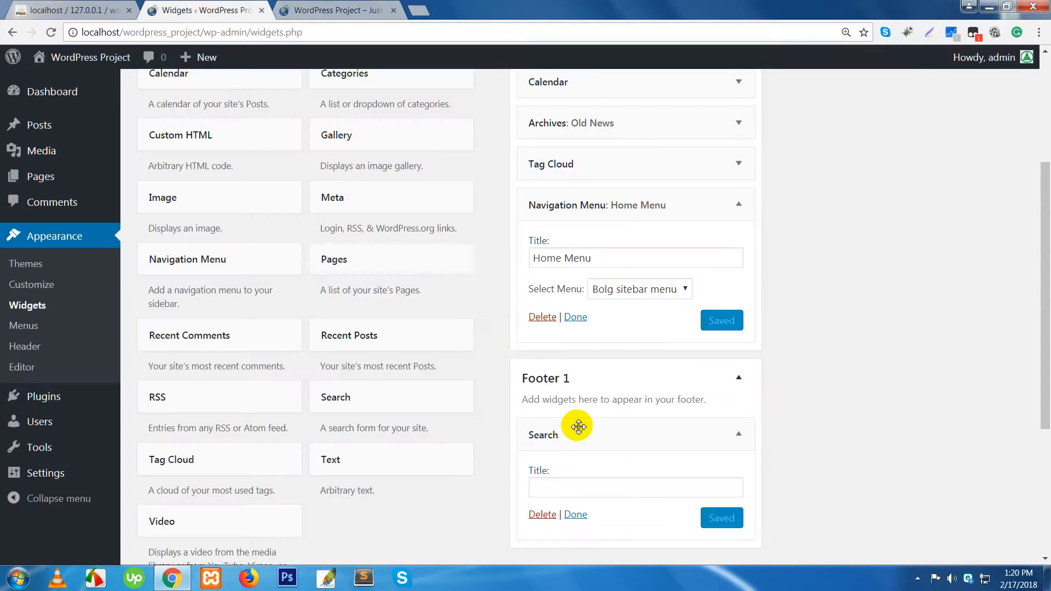
left_click(739, 435)
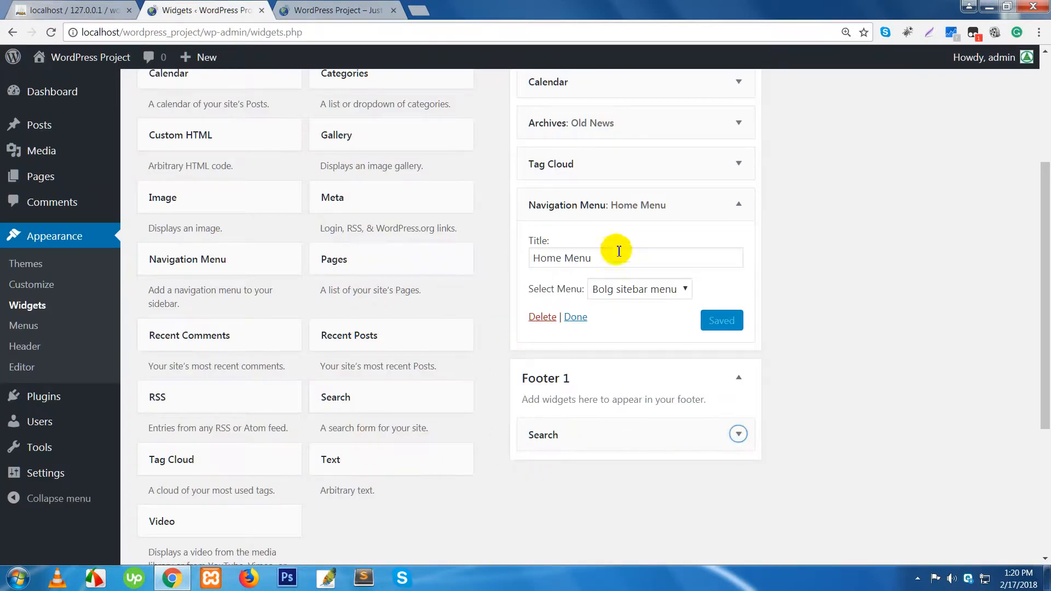
left_click(734, 210)
left_click_drag(678, 204, 681, 307)
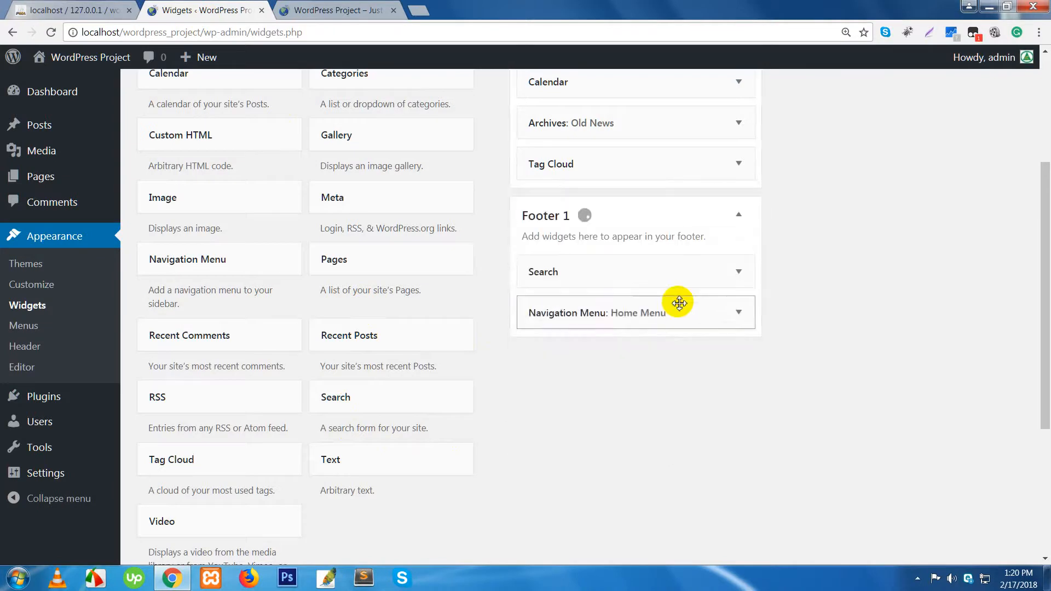
Step: Reload the site's Home page to examine the footer's Home Menu section, and return to the Widgets screen
left_click(310, 10)
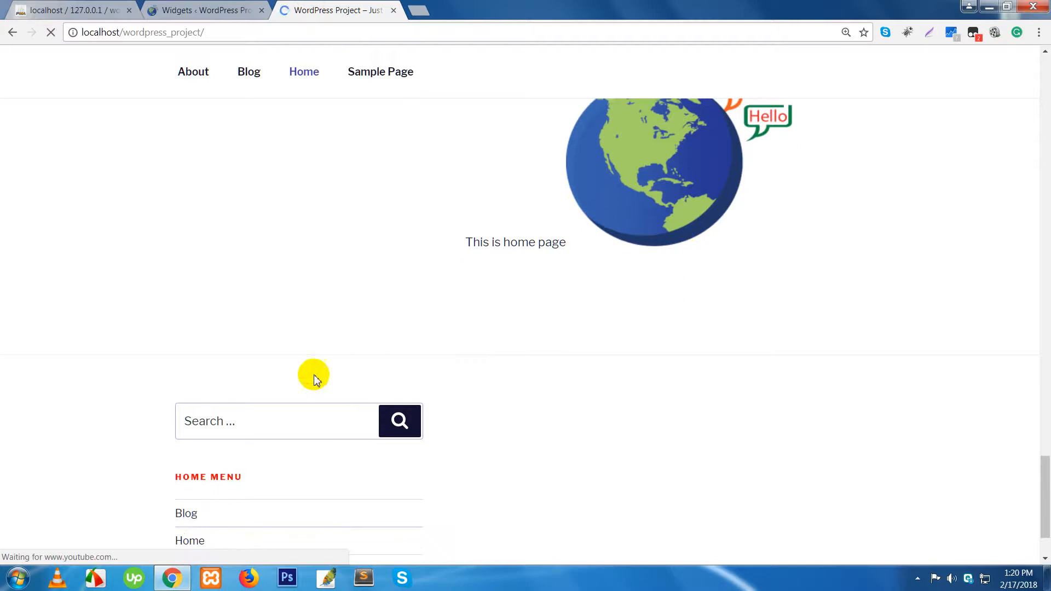
scroll(298, 392, "down", 2)
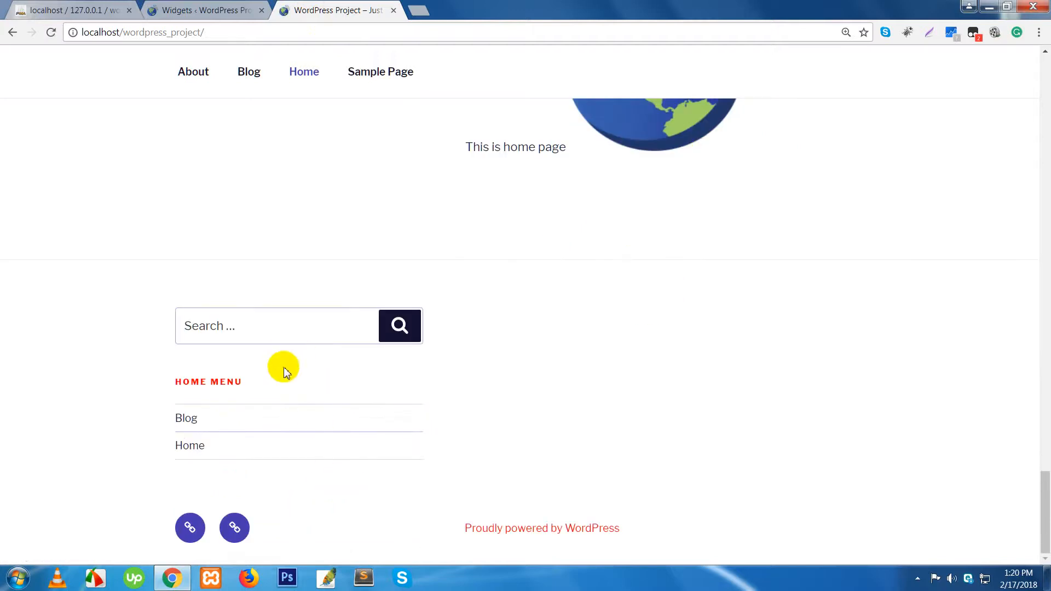
left_click(180, 12)
Step: Add a Meta widget and a Gallery widget to Footer 2, with Gallery below Meta
scroll(667, 392, "up", 4)
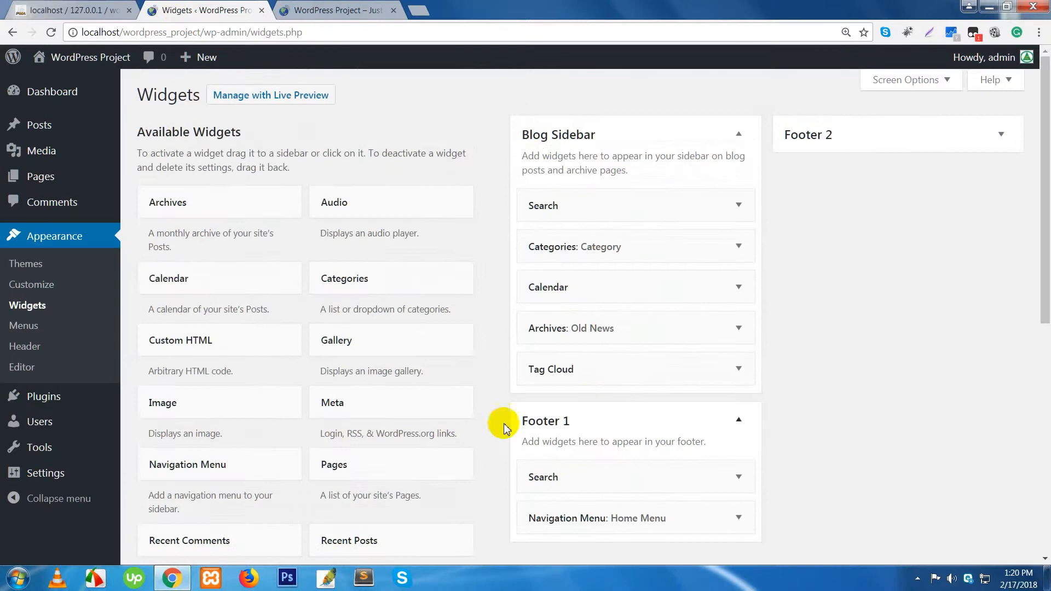
left_click_drag(389, 392, 873, 194)
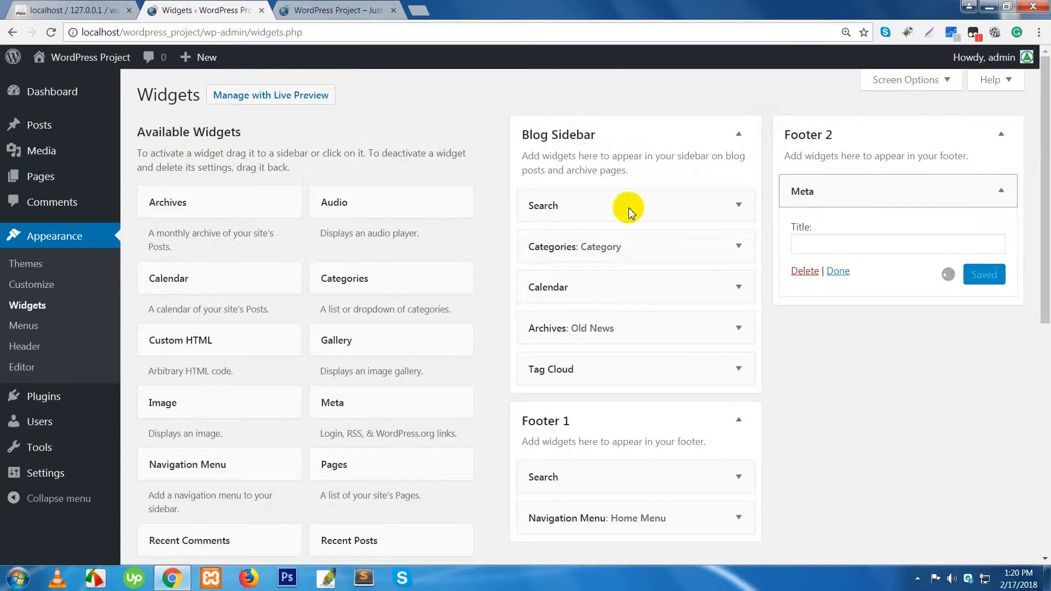
left_click_drag(328, 341, 846, 274)
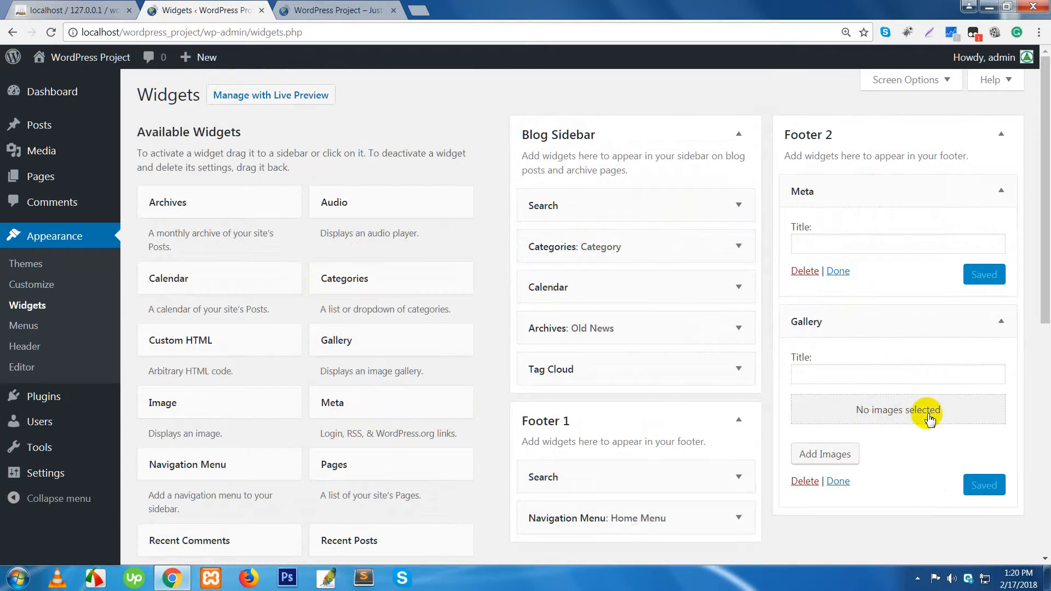
Step: Create a gallery from all five media library images in the Footer 2 Gallery widget, insert it and save the widget
left_click(901, 417)
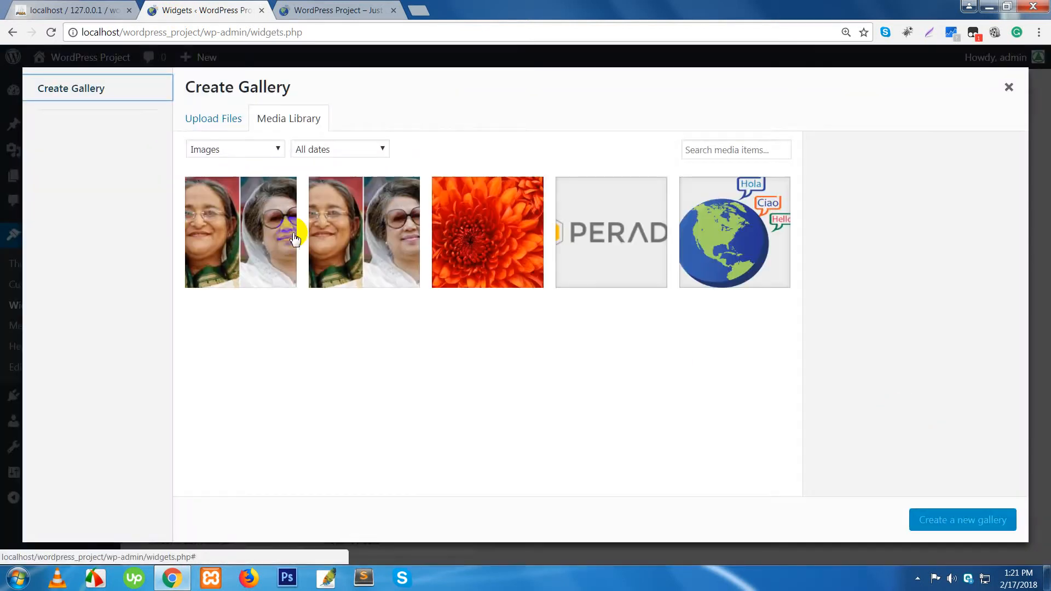
left_click(232, 234)
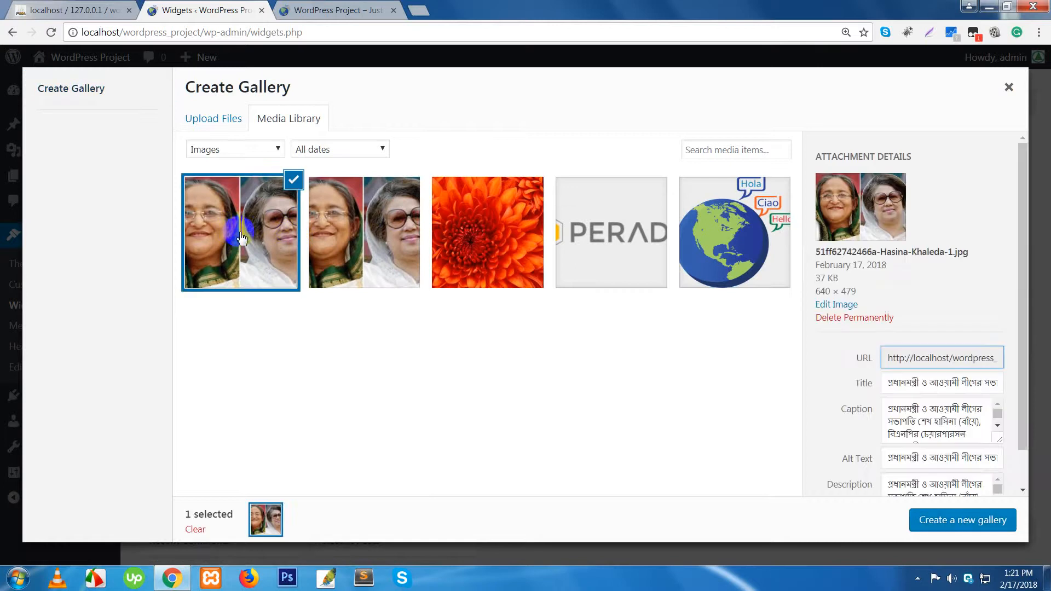
left_click(345, 235)
left_click(464, 234)
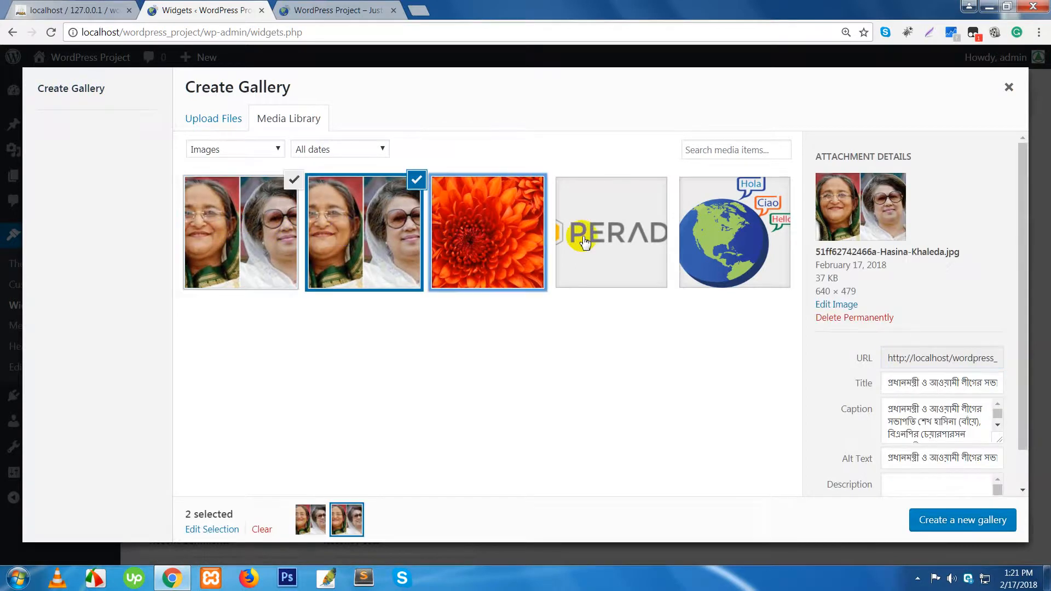
left_click(612, 241)
left_click(714, 244)
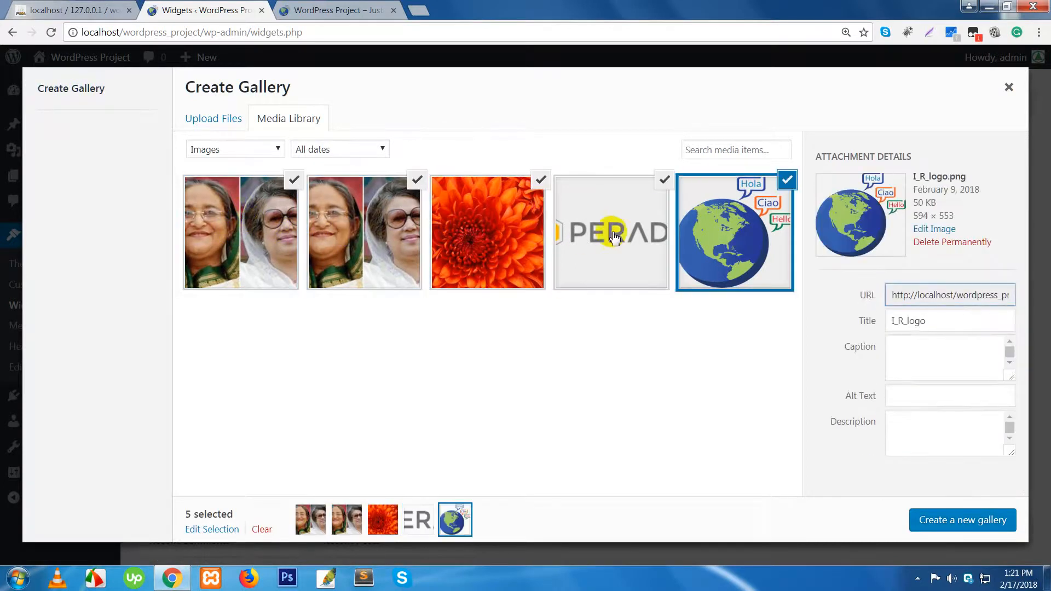
left_click(944, 523)
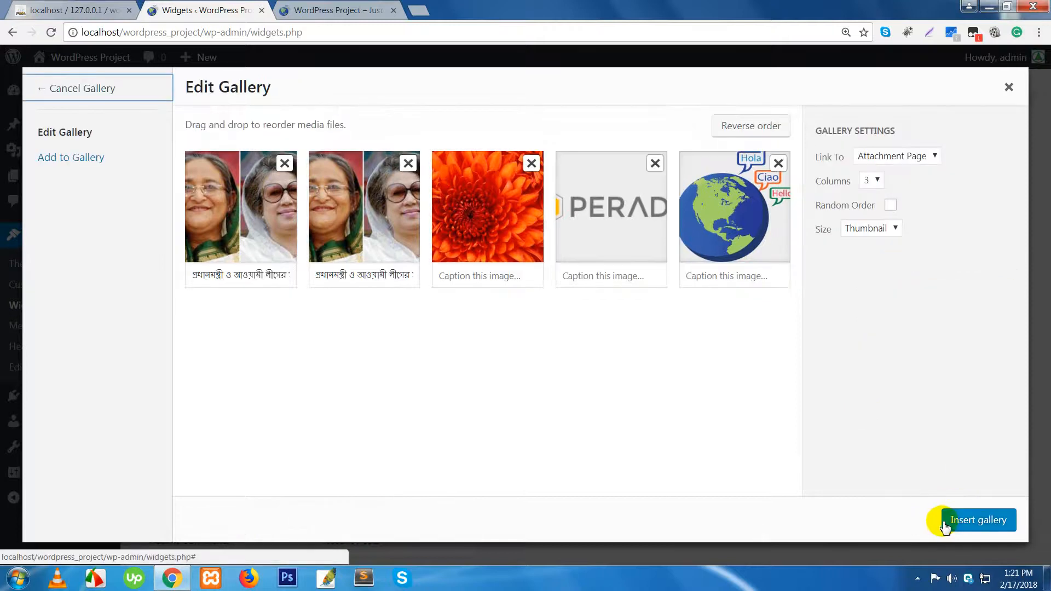
left_click(945, 523)
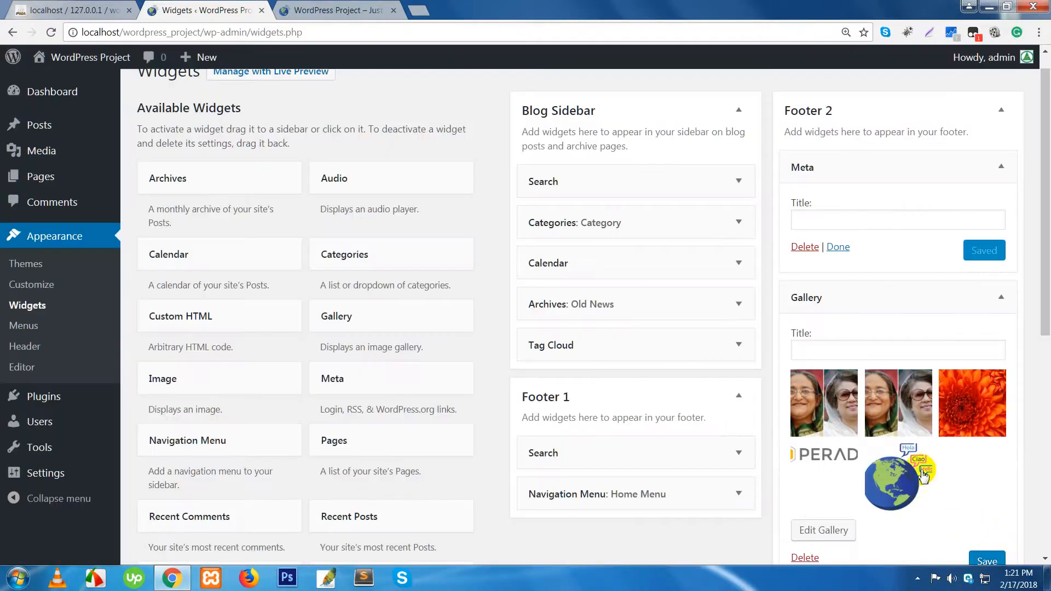
scroll(939, 378, "down", 4)
left_click(968, 359)
Step: Reload the site's Home page to examine the Meta links and the image gallery in the footer
left_click(322, 12)
right_click(321, 12)
left_click(336, 37)
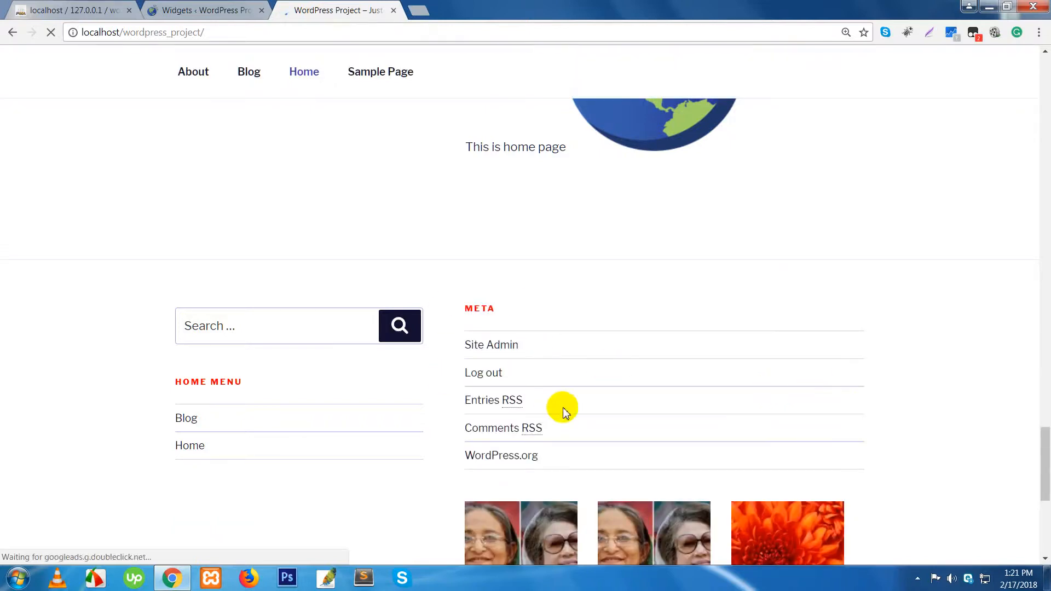
scroll(747, 524, "down", 3)
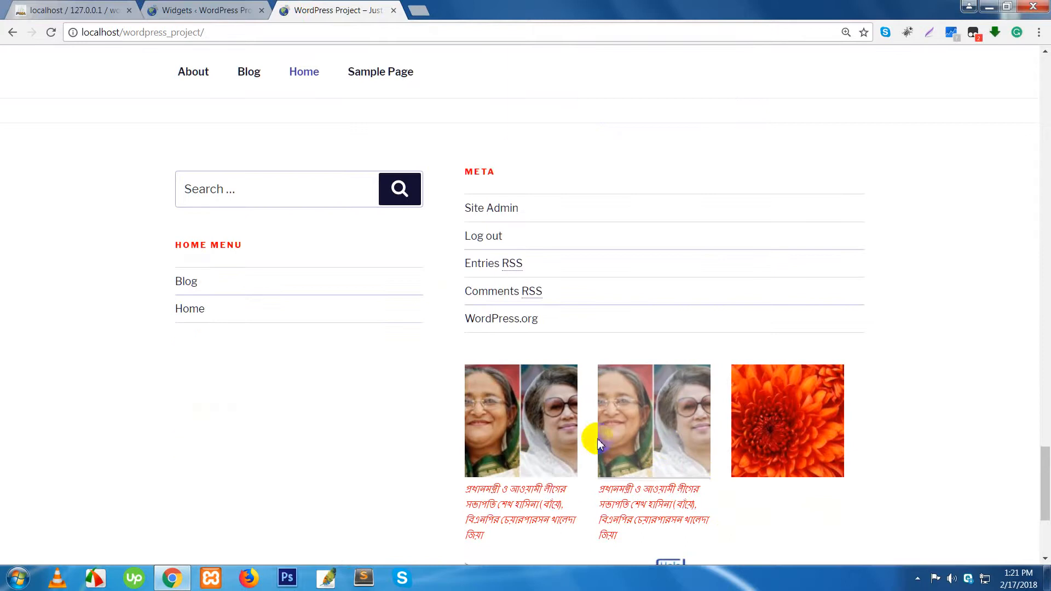
scroll(774, 436, "down", 3)
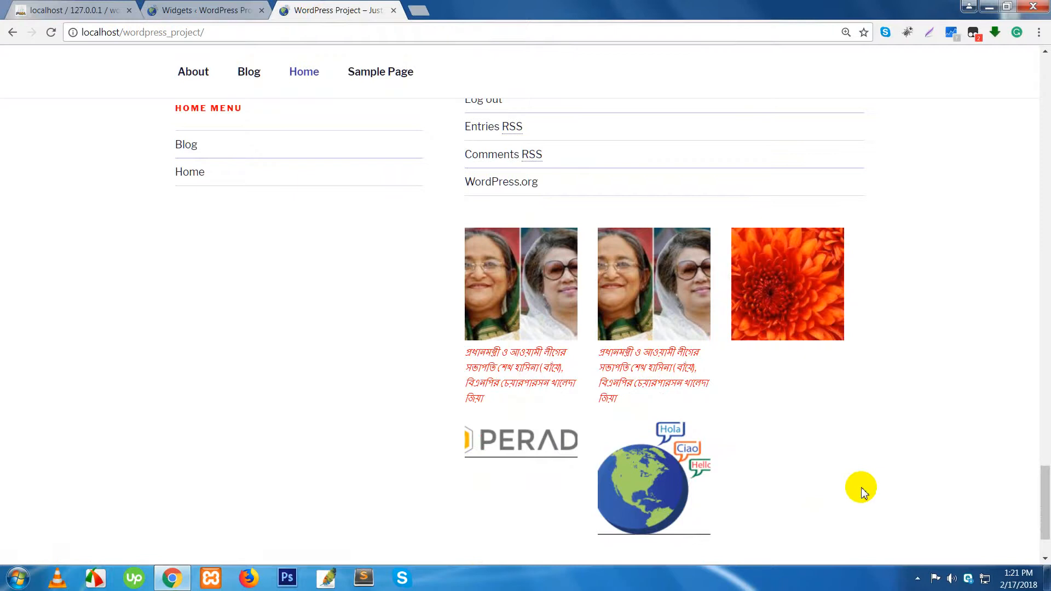
scroll(861, 487, "down", 2)
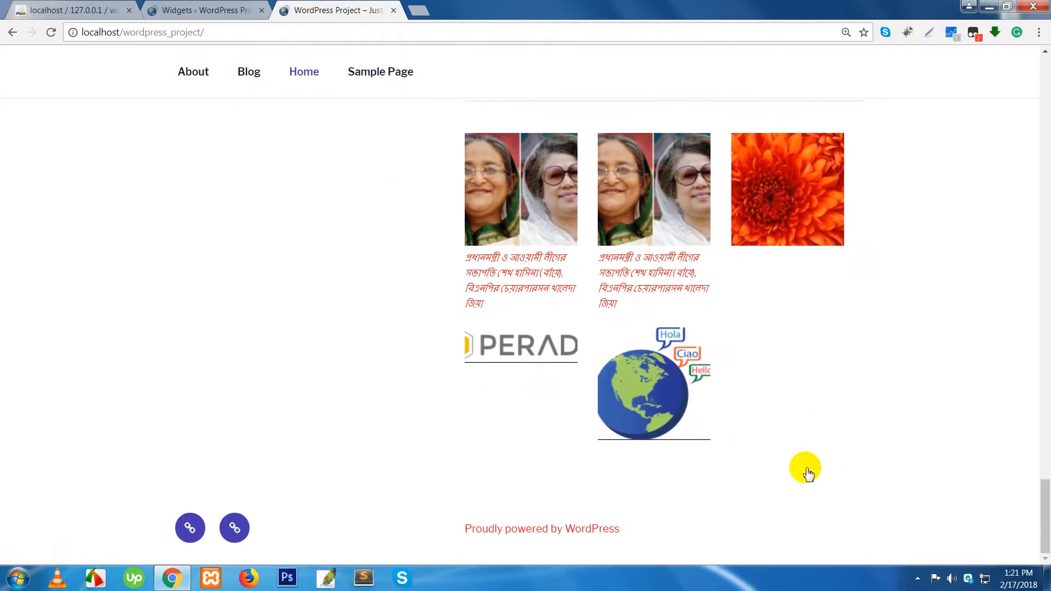
scroll(783, 459, "up", 6)
scroll(777, 458, "up", 14)
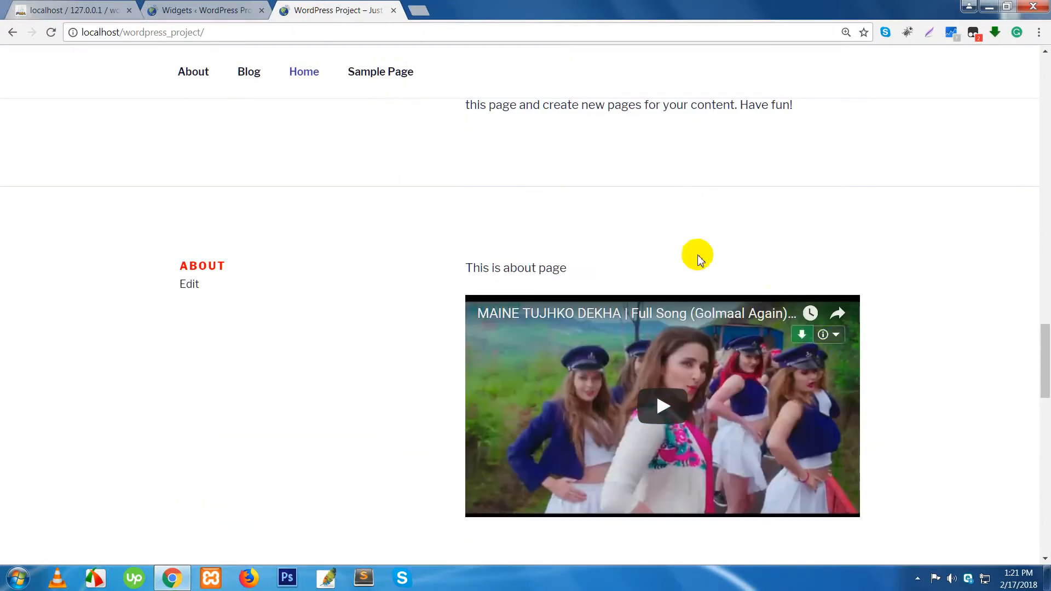
Step: Return to the Widgets screen and collapse the Meta and Gallery widgets in Footer 2
left_click(219, 12)
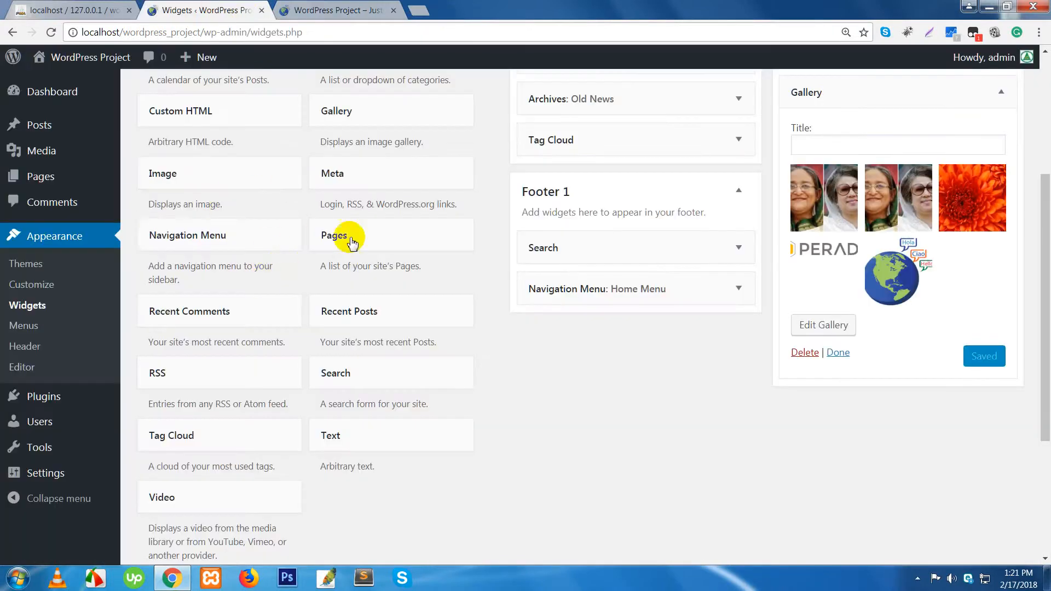
scroll(432, 270, "up", 5)
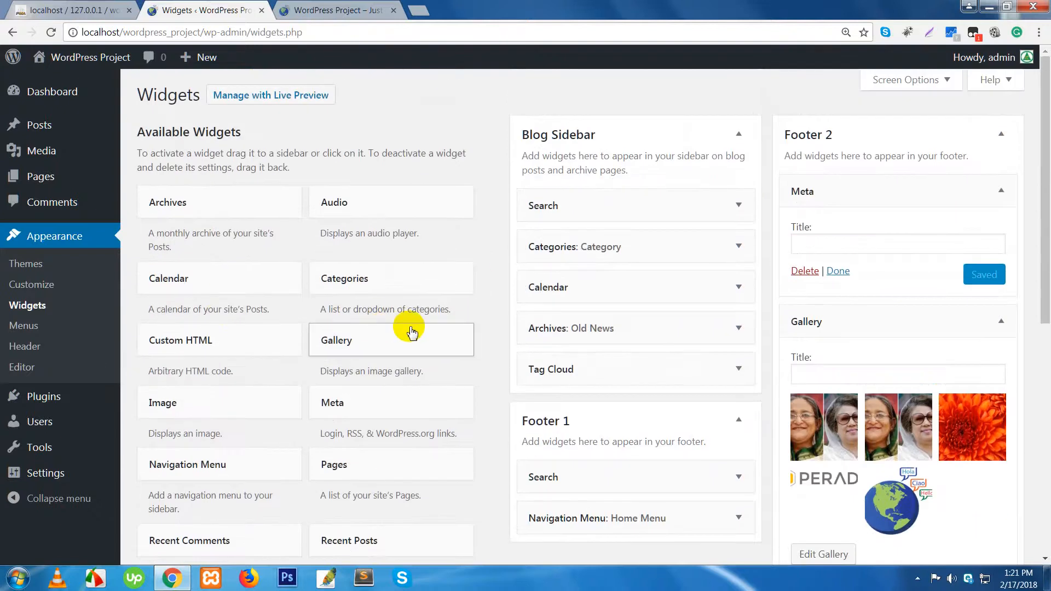
left_click(1002, 193)
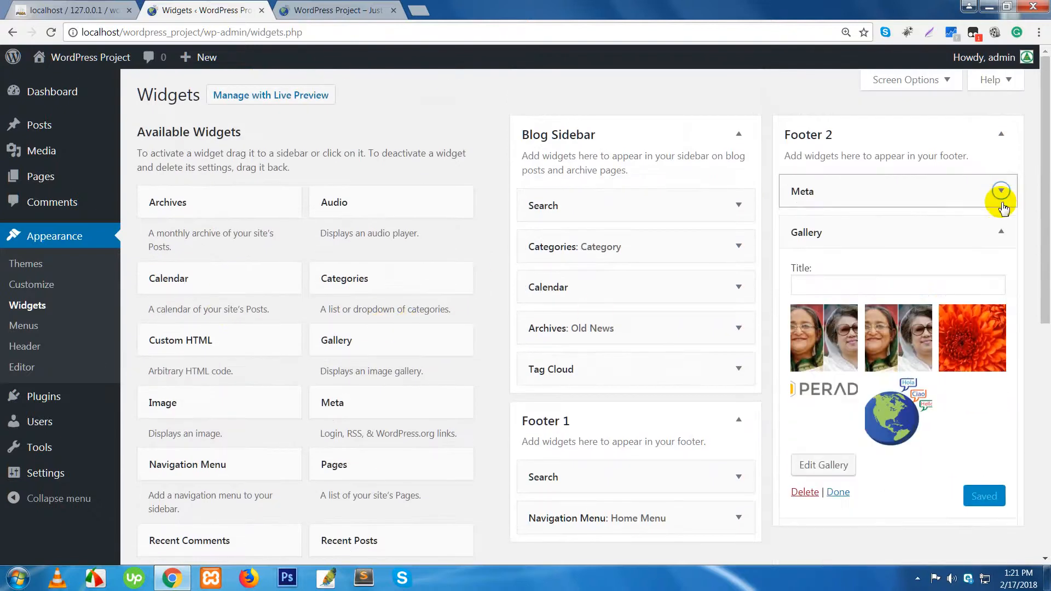
left_click(1002, 233)
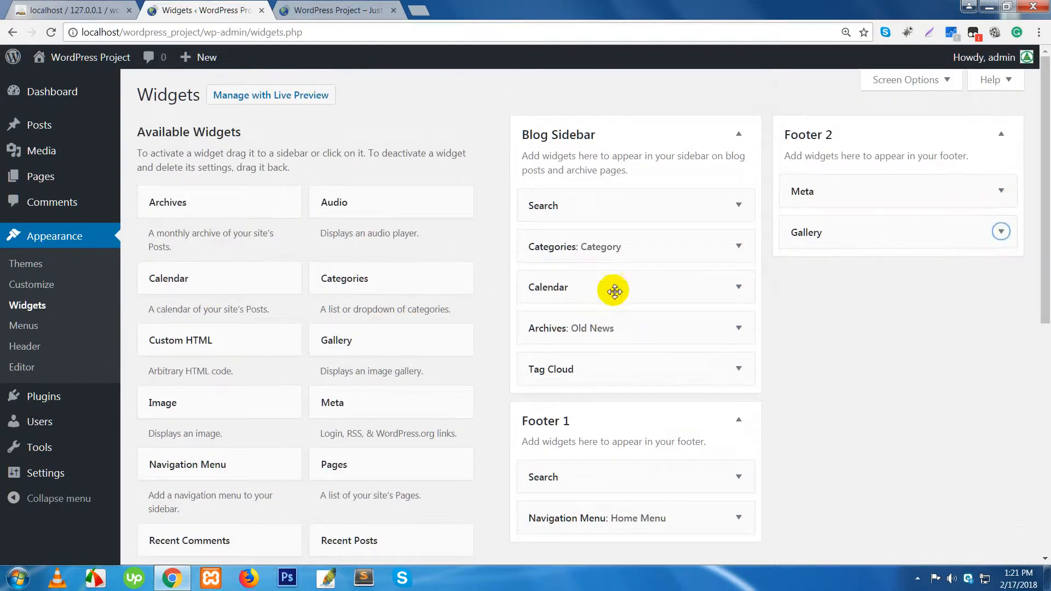
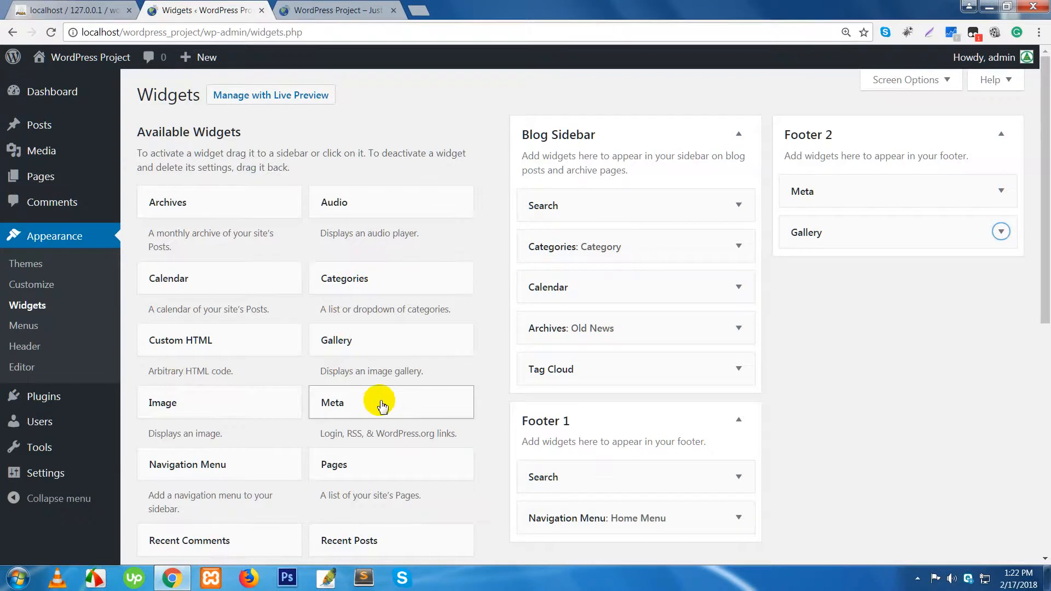
Step: Add a Pages widget to Footer 1, below the Home Menu navigation widget
scroll(274, 383, "down", 2)
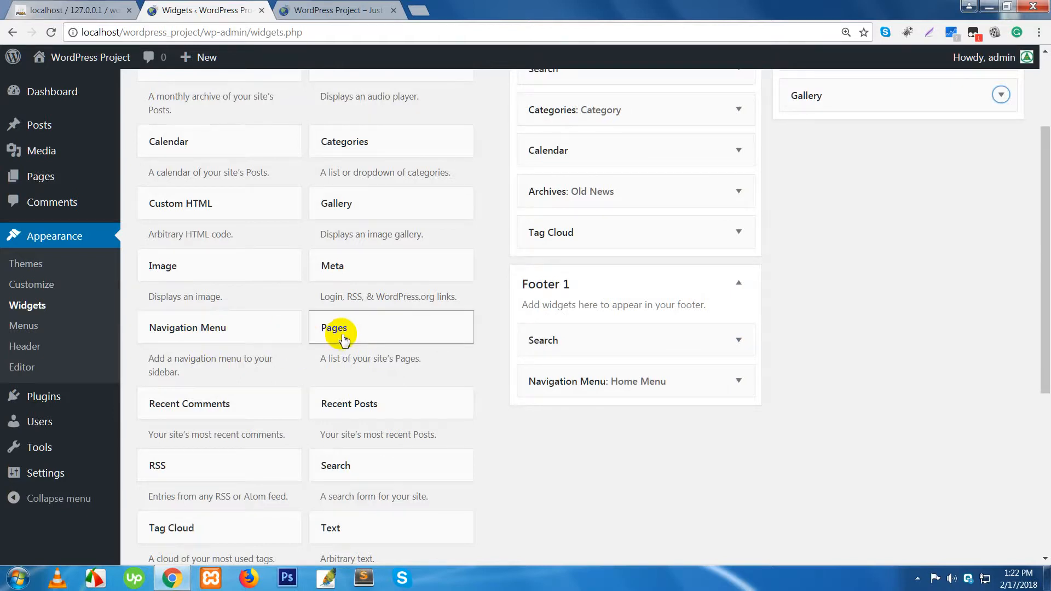
left_click_drag(344, 338, 554, 415)
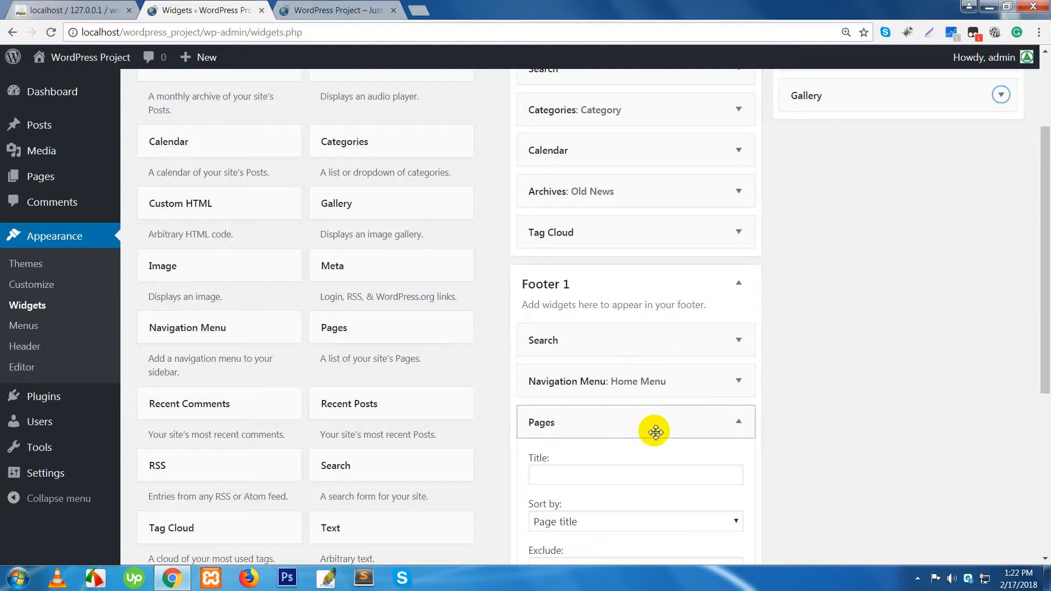
scroll(648, 425, "down", 3)
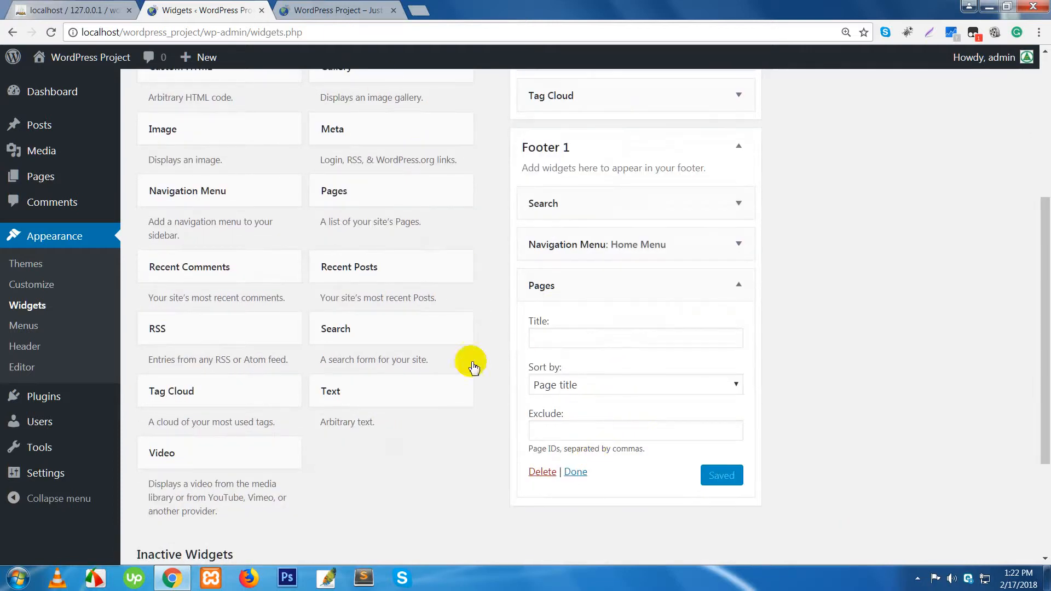
Step: Reload the site's Home page and examine the Pages list in the footer
left_click(558, 430)
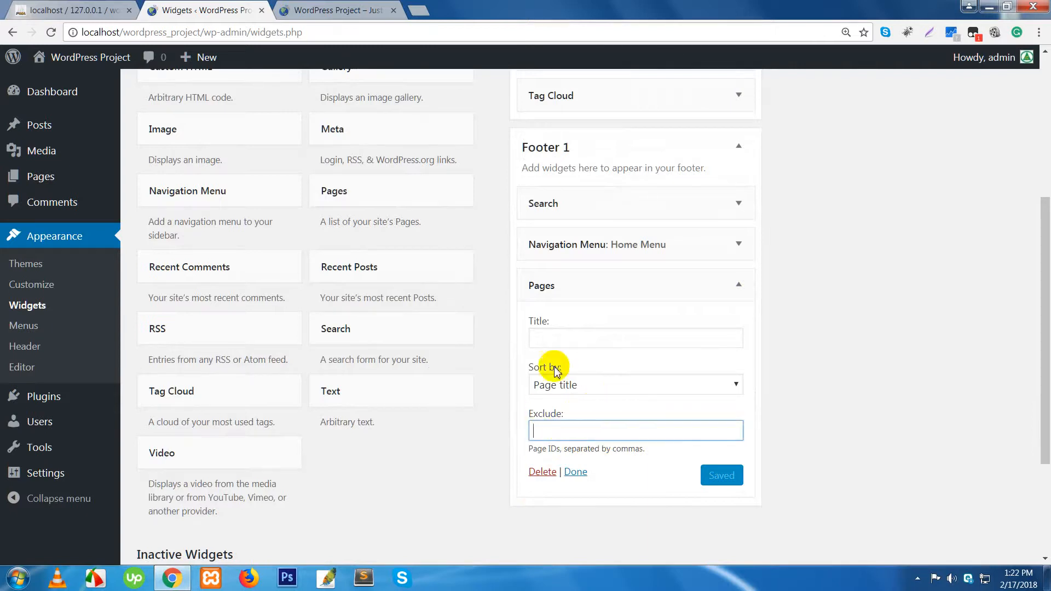
left_click(331, 13)
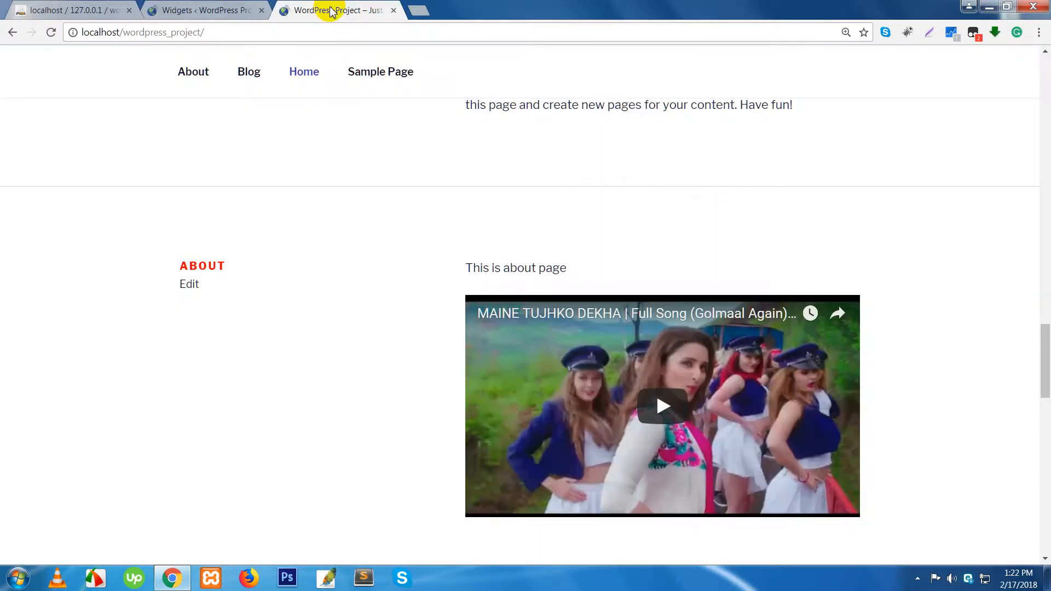
left_click(383, 74)
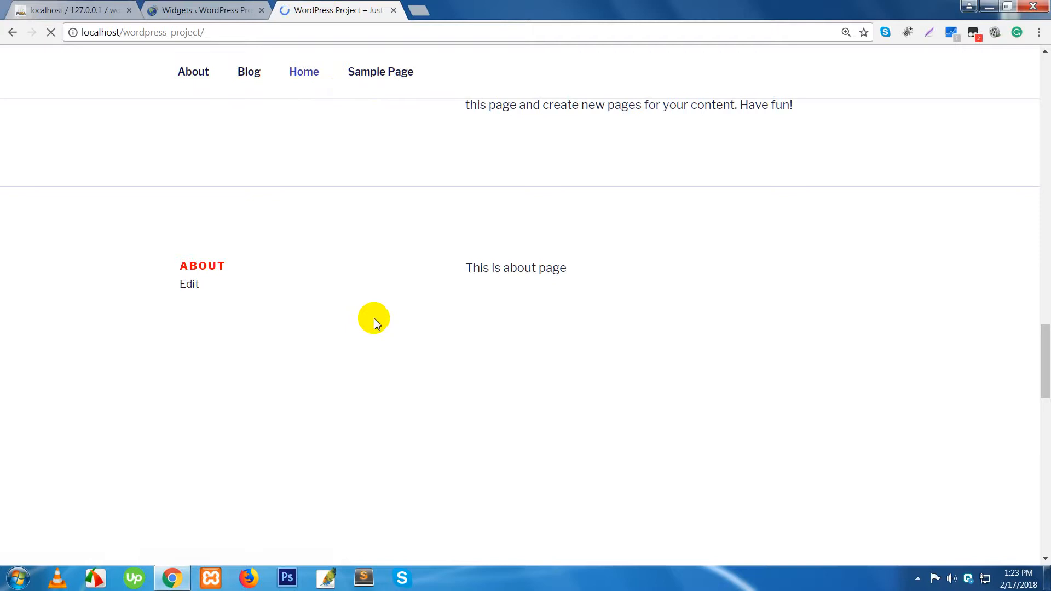
scroll(374, 322, "down", 5)
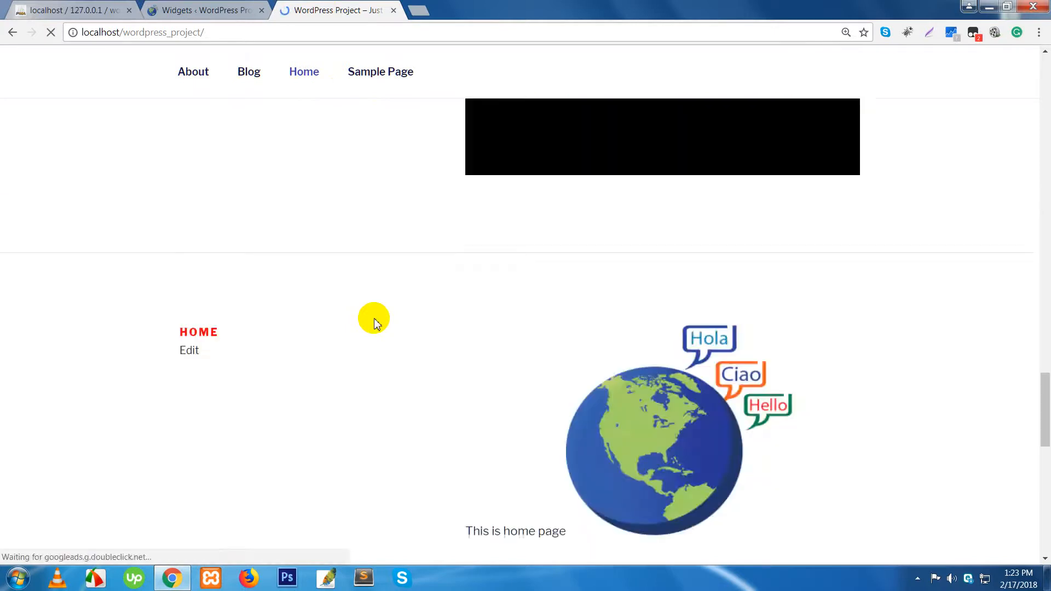
scroll(374, 322, "down", 10)
scroll(373, 322, "down", 2)
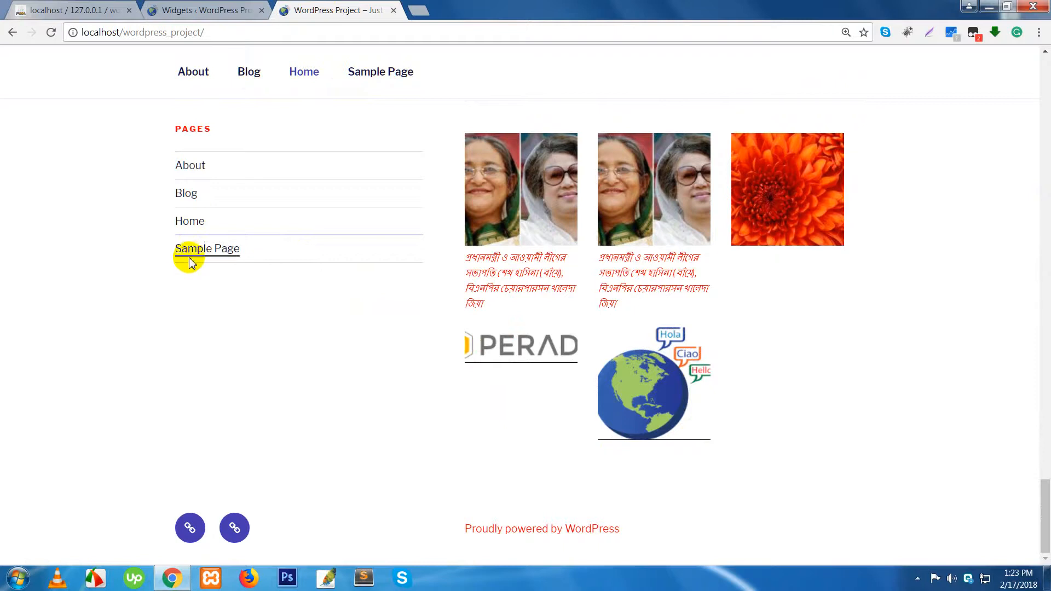
Step: Return to the Widgets screen and add an RSS widget to Footer 1, below the Pages widget, with its settings expanded
left_click(181, 10)
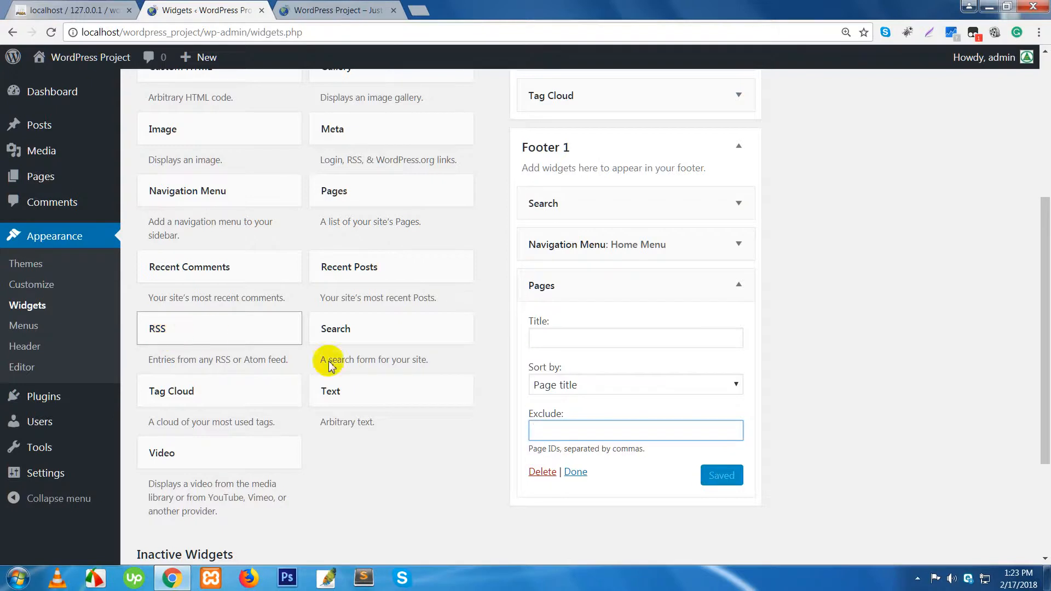
left_click_drag(249, 347, 629, 492)
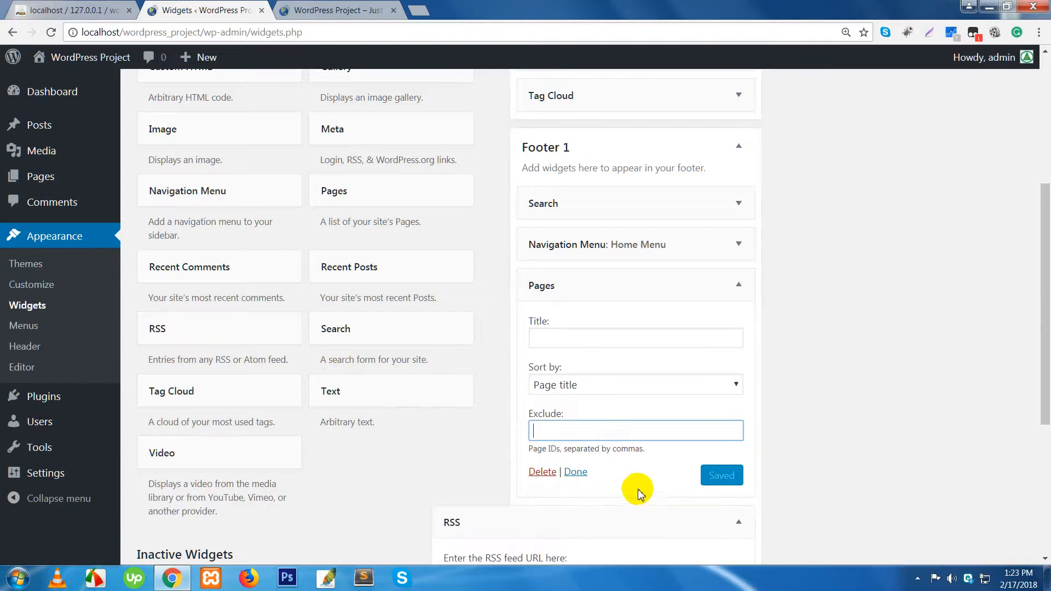
scroll(697, 491, "down", 4)
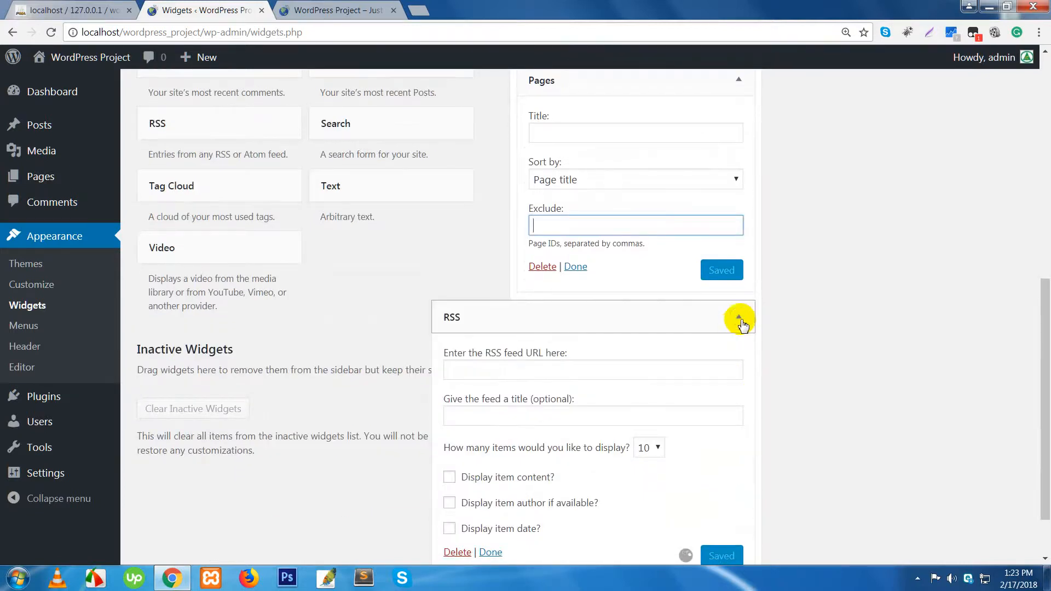
left_click(739, 323)
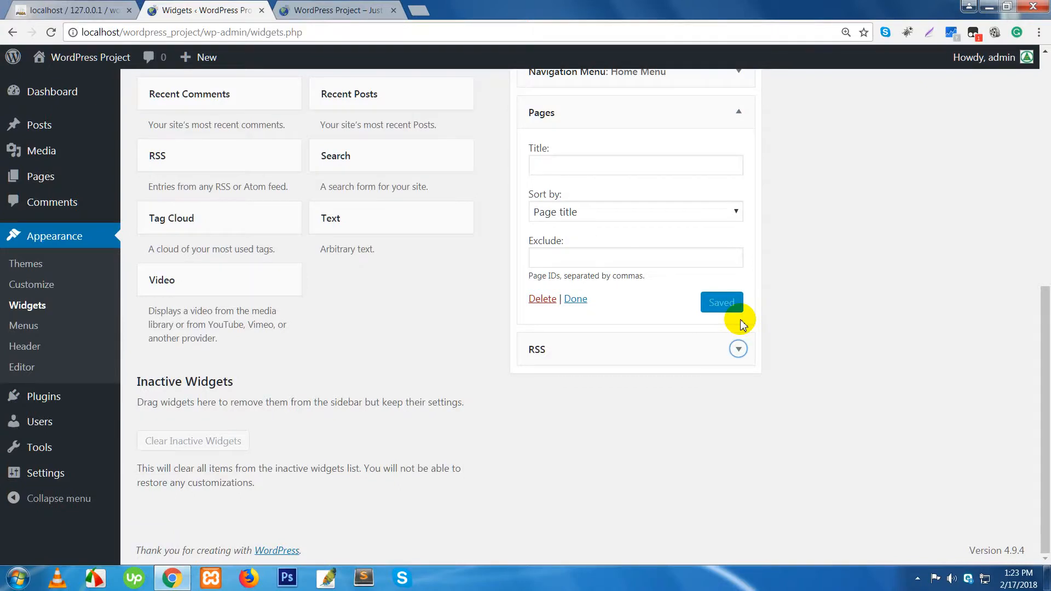
left_click(738, 351)
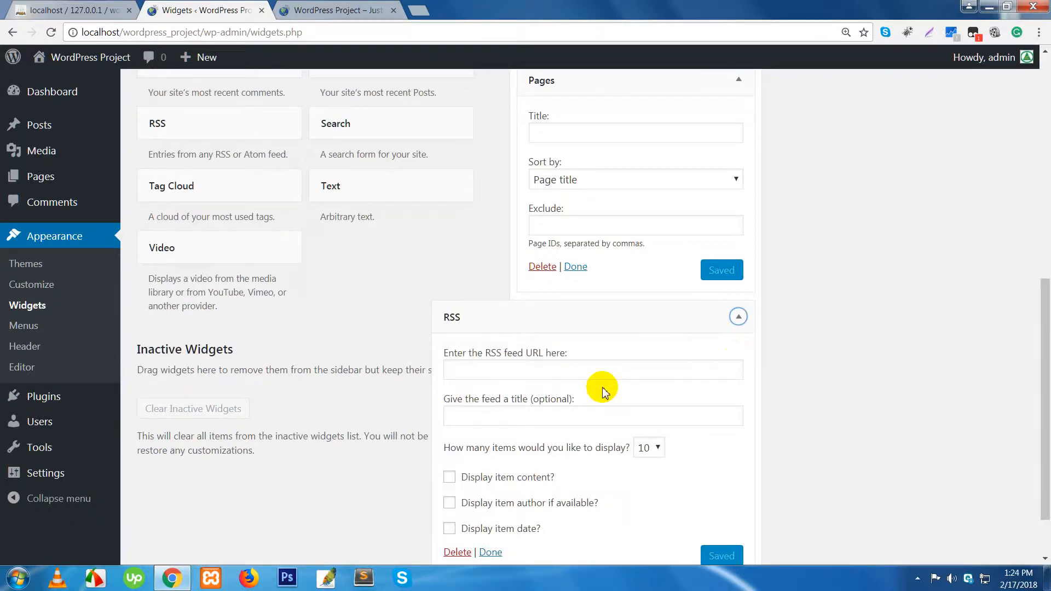
left_click(574, 369)
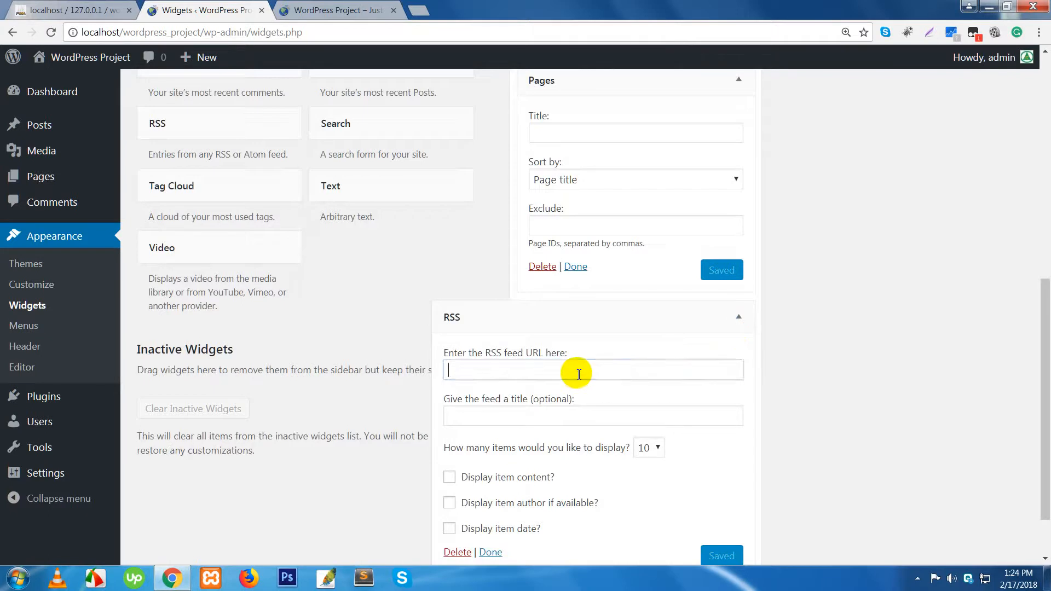
Step: Search Google for "cnn nesw feed links" in a new browser tab
left_click(423, 15)
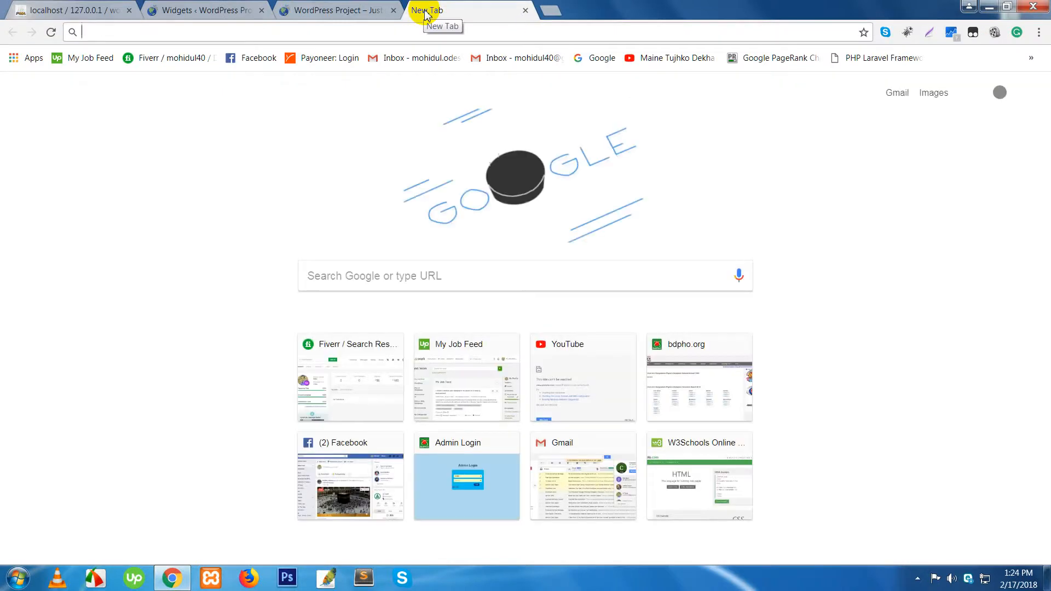
type("cnn")
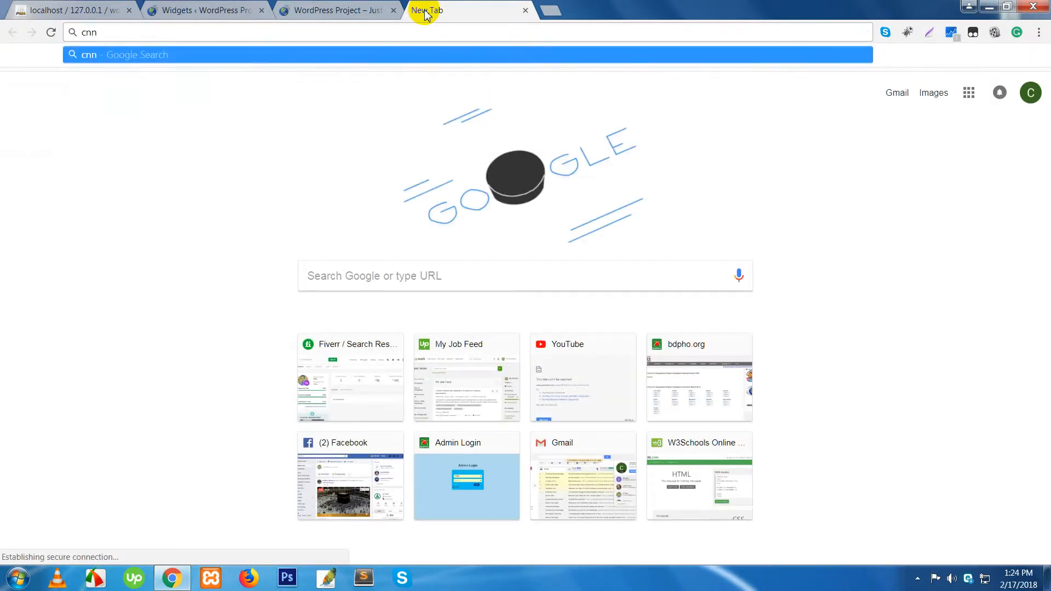
type(" n")
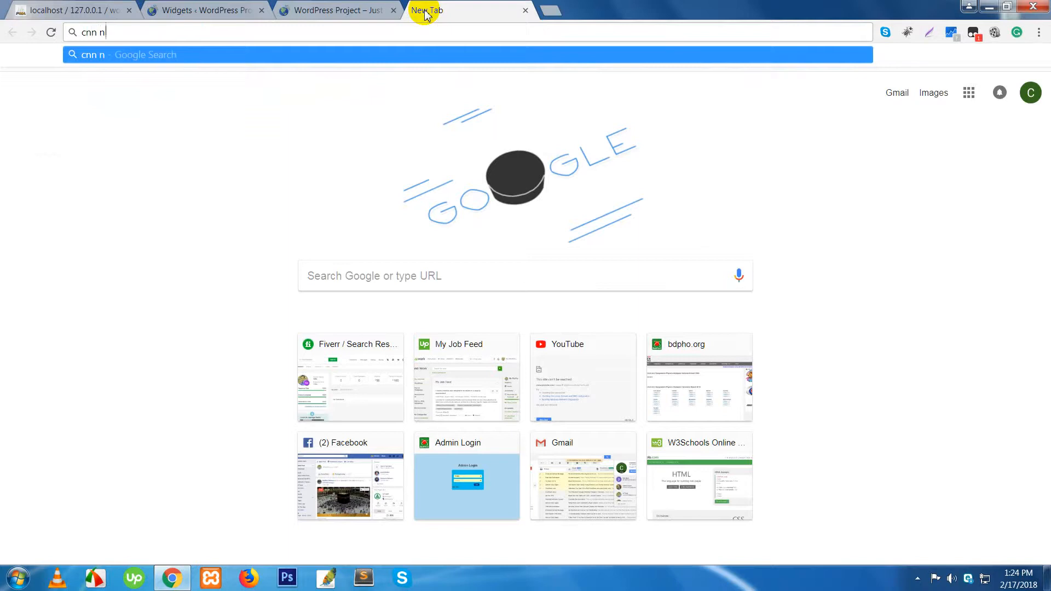
type("w")
key("BackSpace")
type("es")
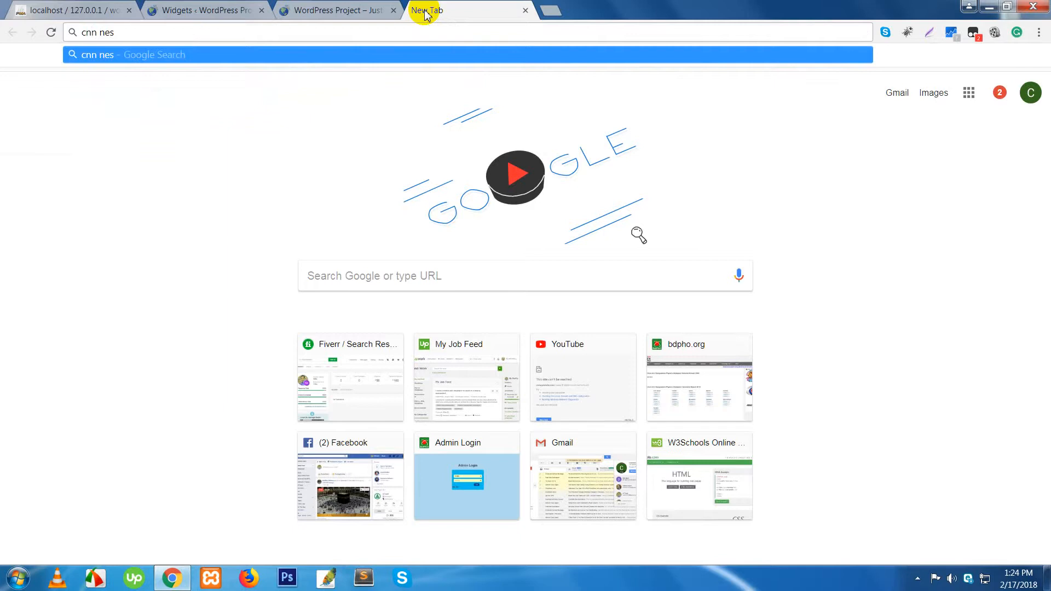
type("w feed links")
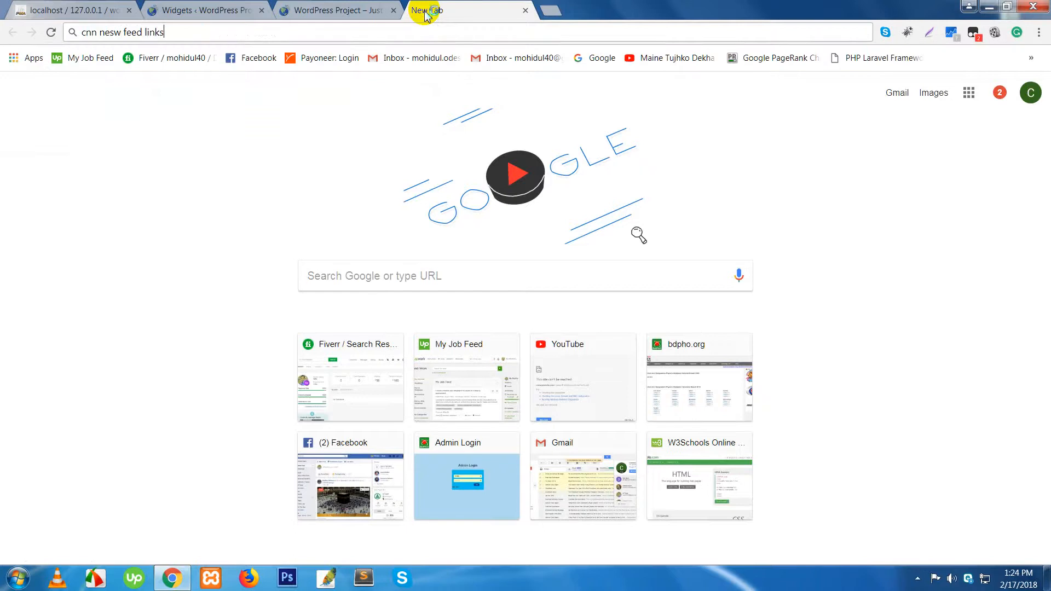
key("Return")
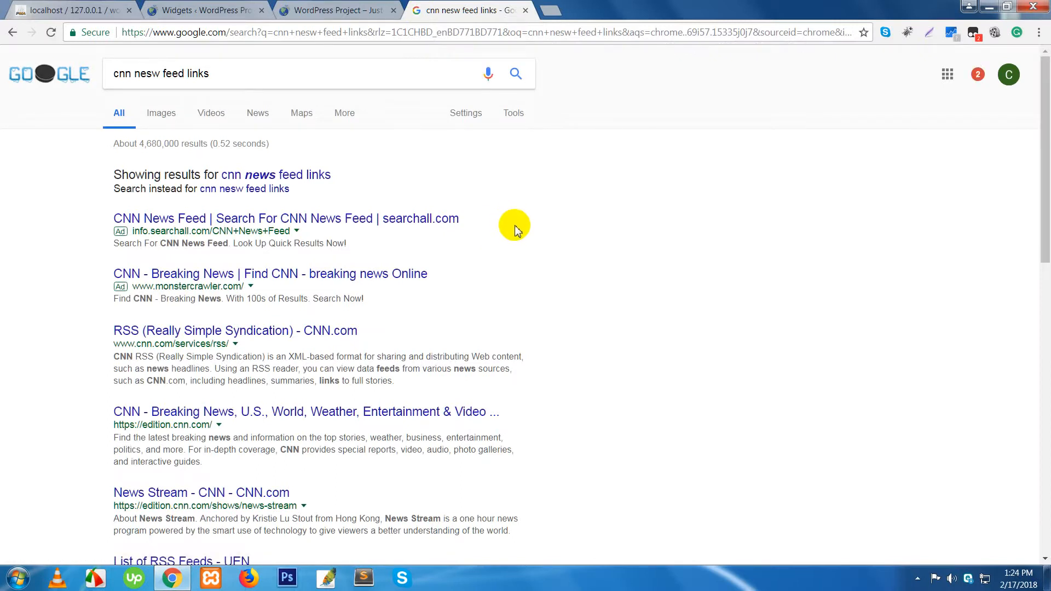
Step: Open the "RSS Feeds | Fox News" search result in a new tab and switch to it
scroll(515, 226, "down", 3)
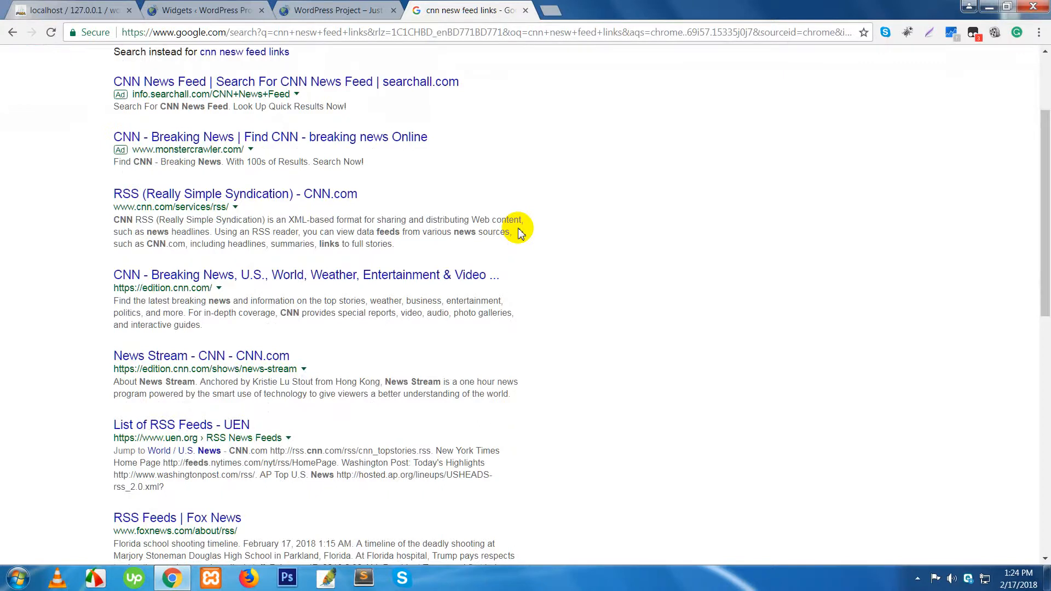
scroll(586, 415, "down", 1)
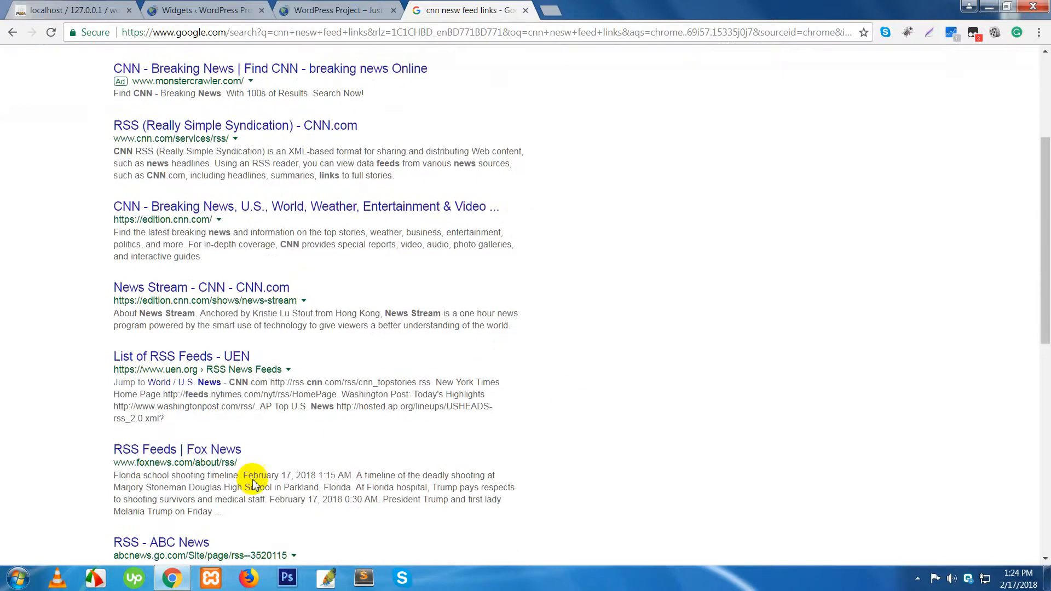
right_click(173, 452)
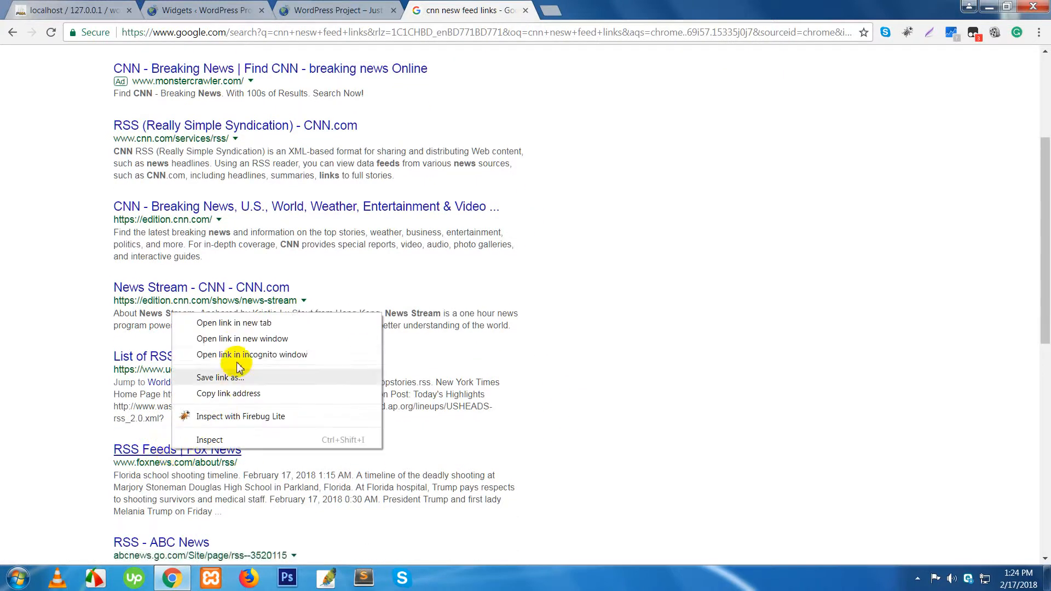
left_click(249, 324)
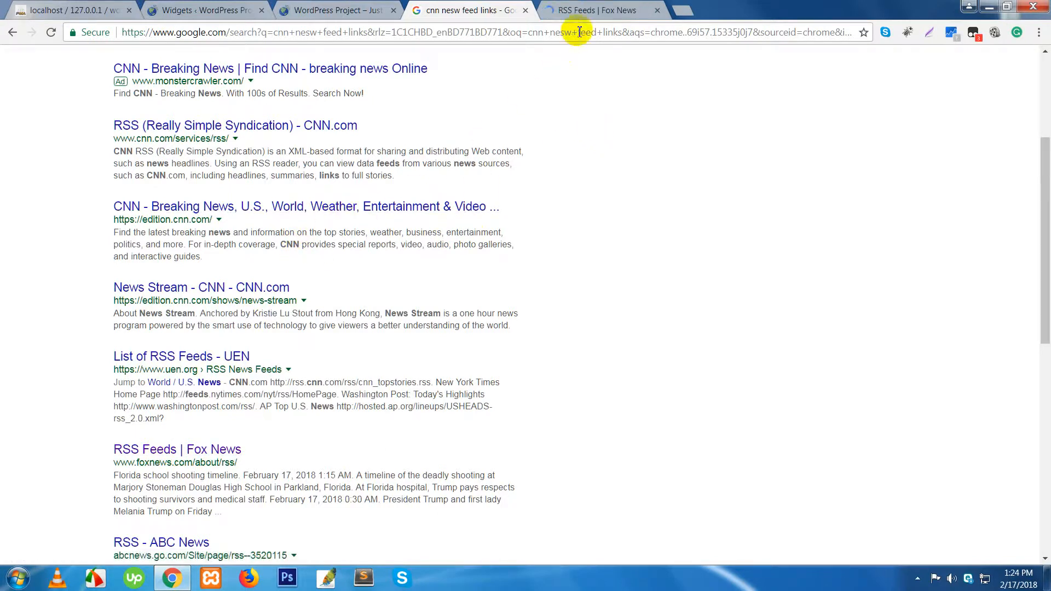
left_click(584, 12)
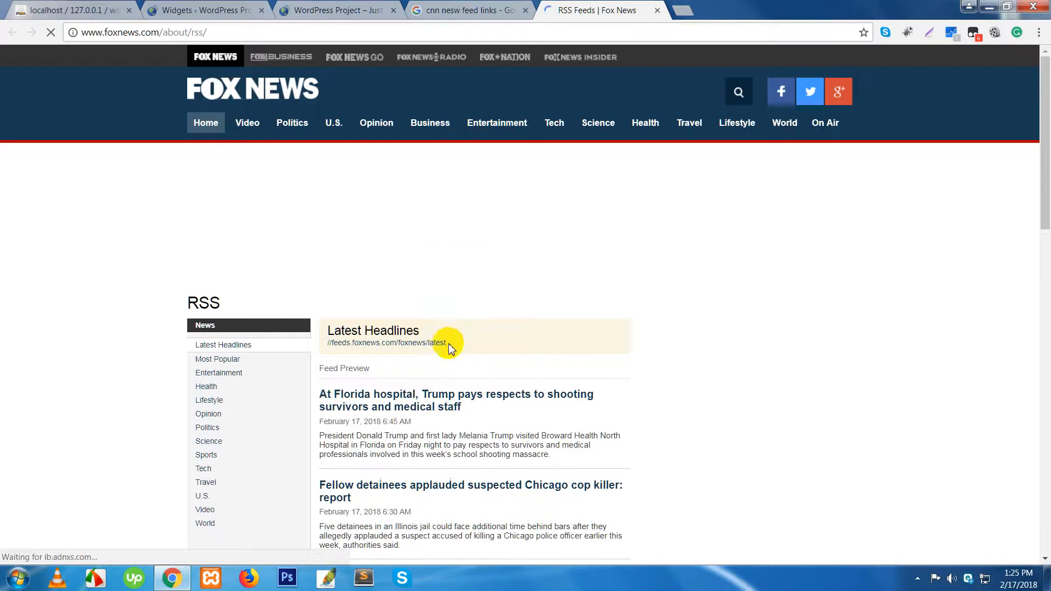
left_click_drag(456, 345, 359, 345)
left_click_drag(433, 375, 439, 373)
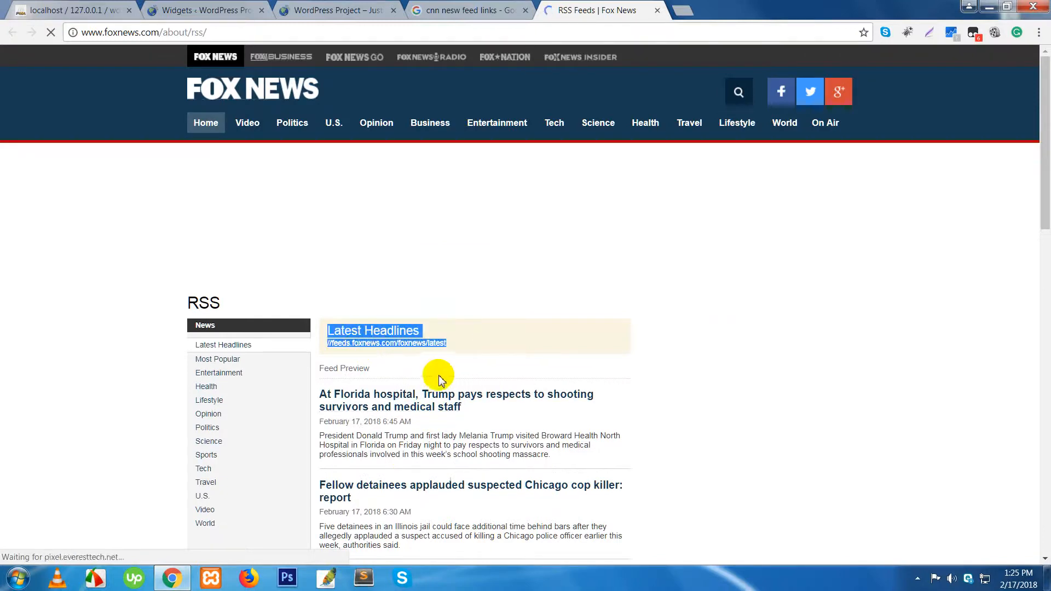
left_click(459, 276)
left_click(469, 345)
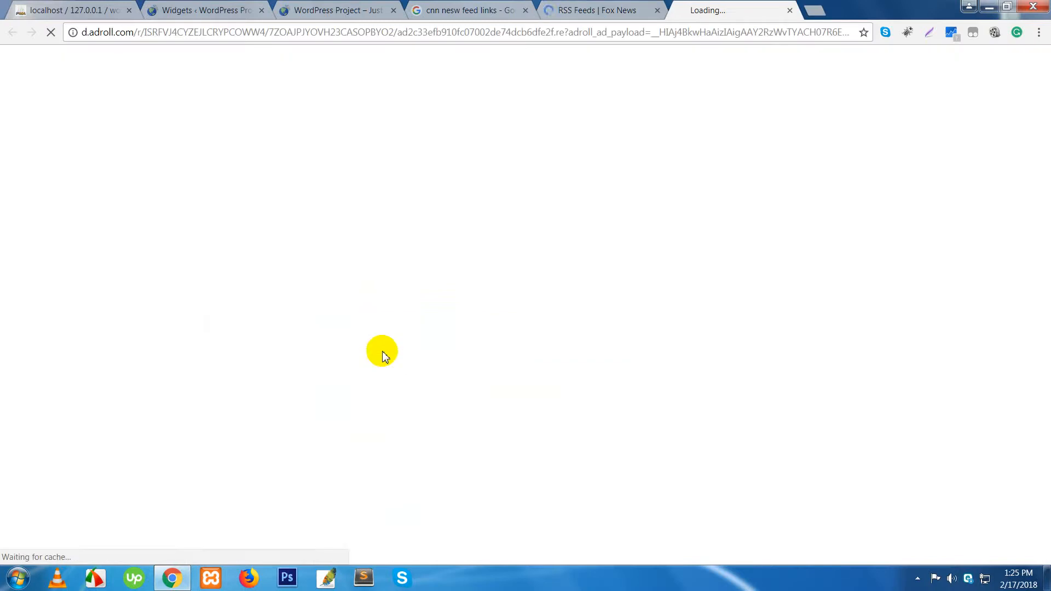
left_click(599, 15)
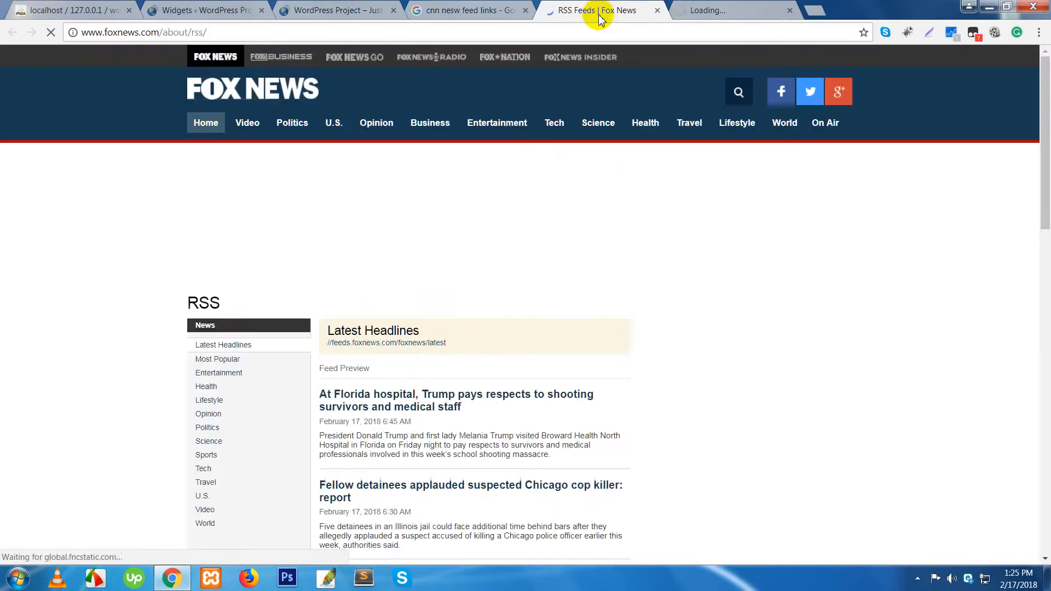
left_click_drag(327, 366, 477, 331)
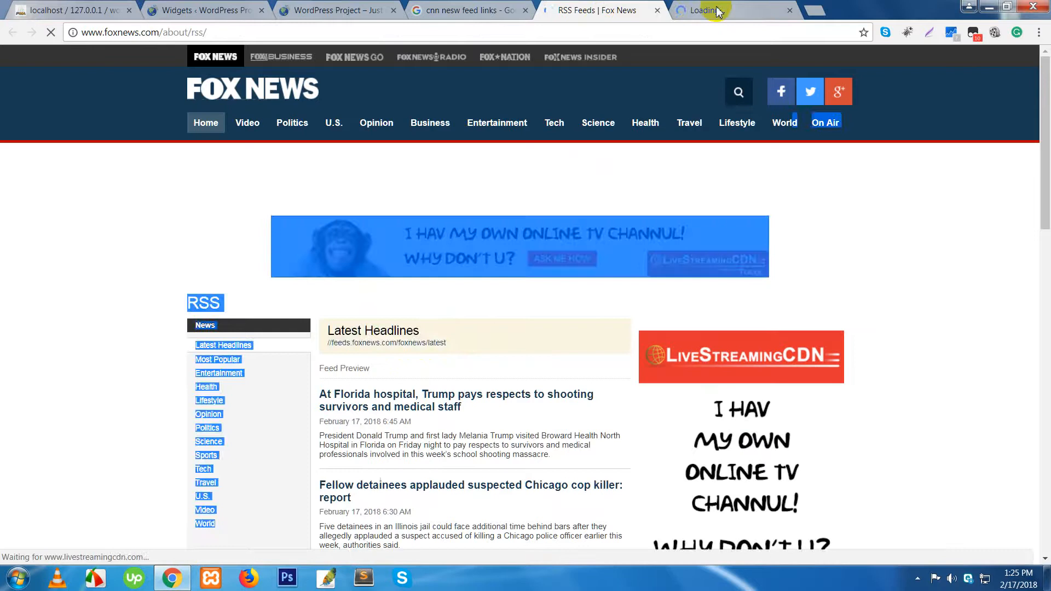
left_click(717, 11)
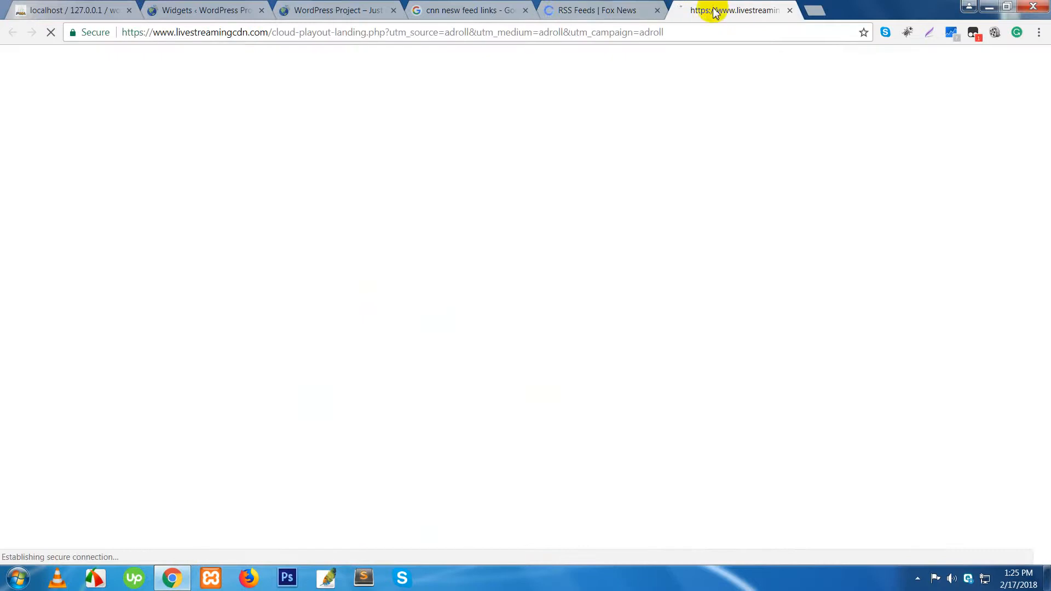
left_click(790, 10)
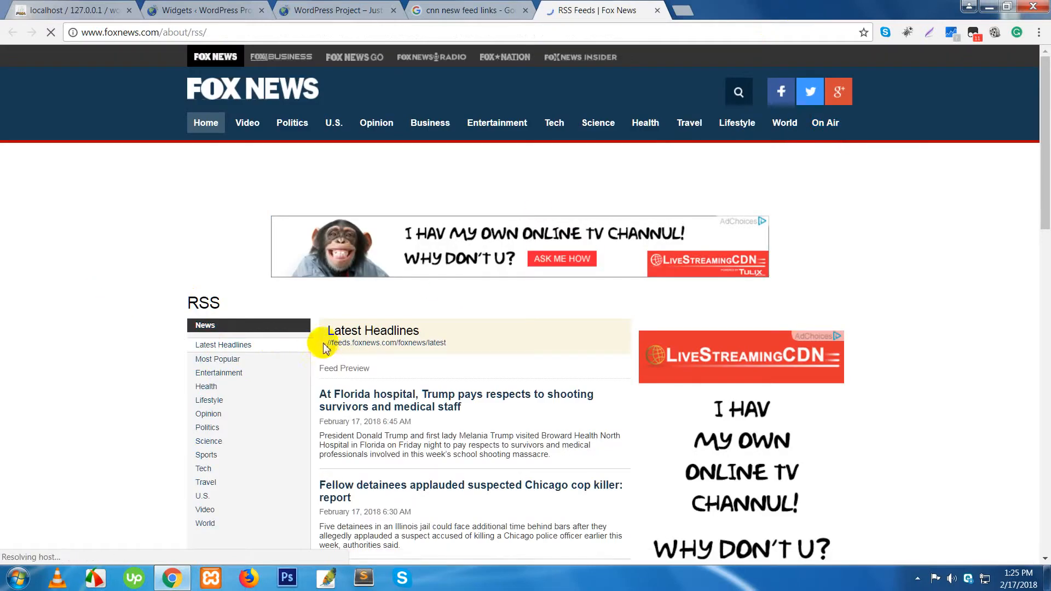
Step: Open the Latest Headlines feed, copy its address feeds.foxnews.com/foxnews/latest and close the feed's tab
left_click_drag(324, 345, 454, 348)
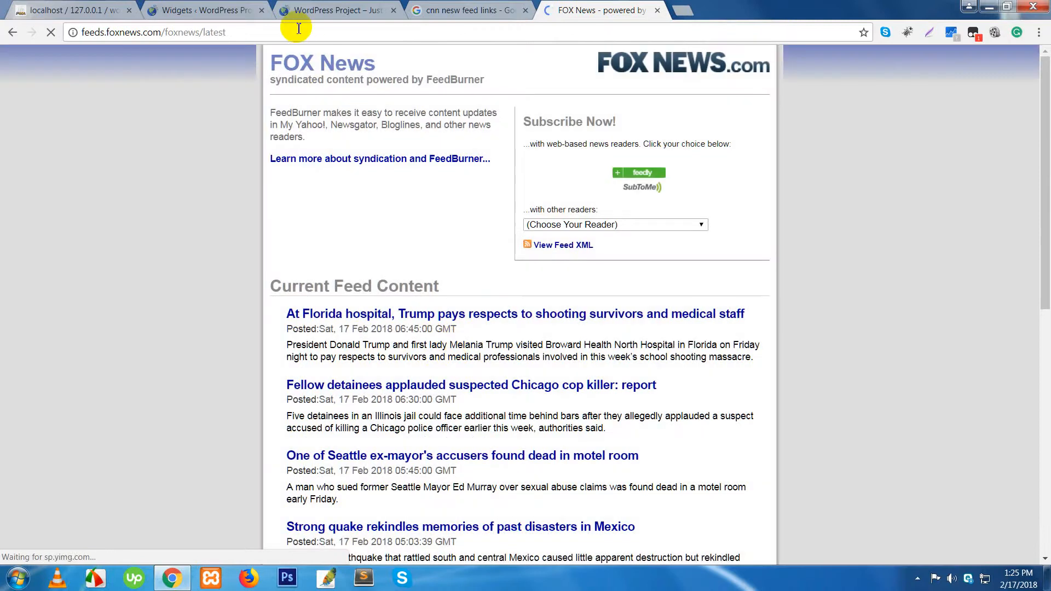
left_click(298, 28)
key("ctrl+c")
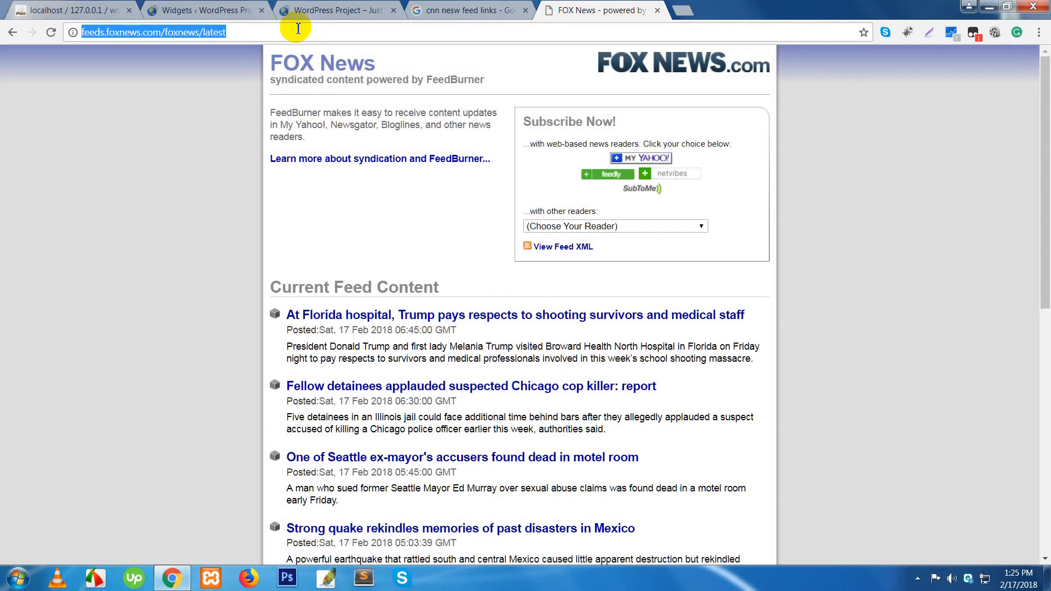
left_click(658, 11)
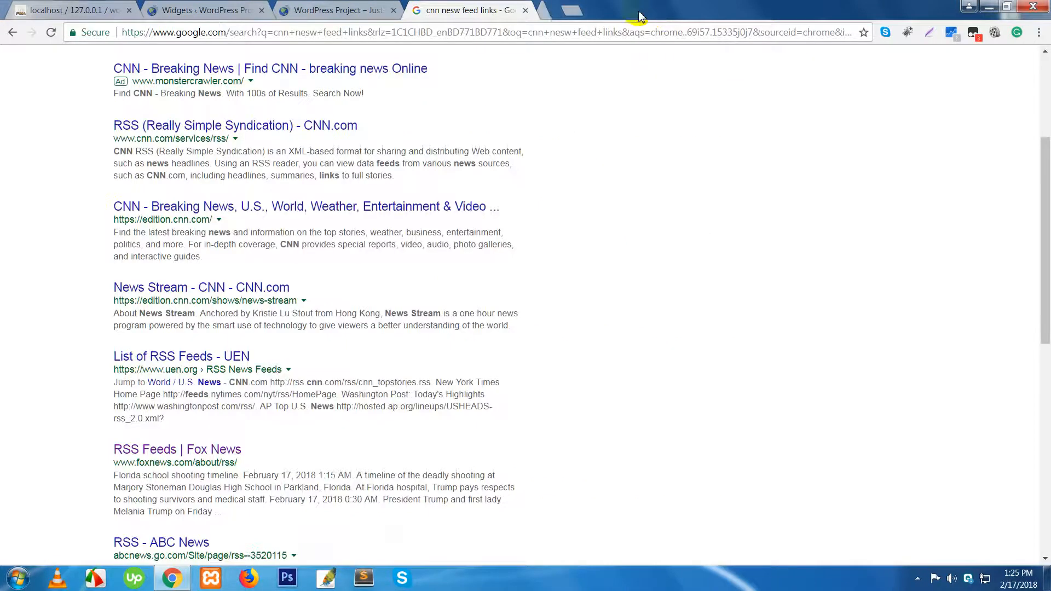
left_click(335, 12)
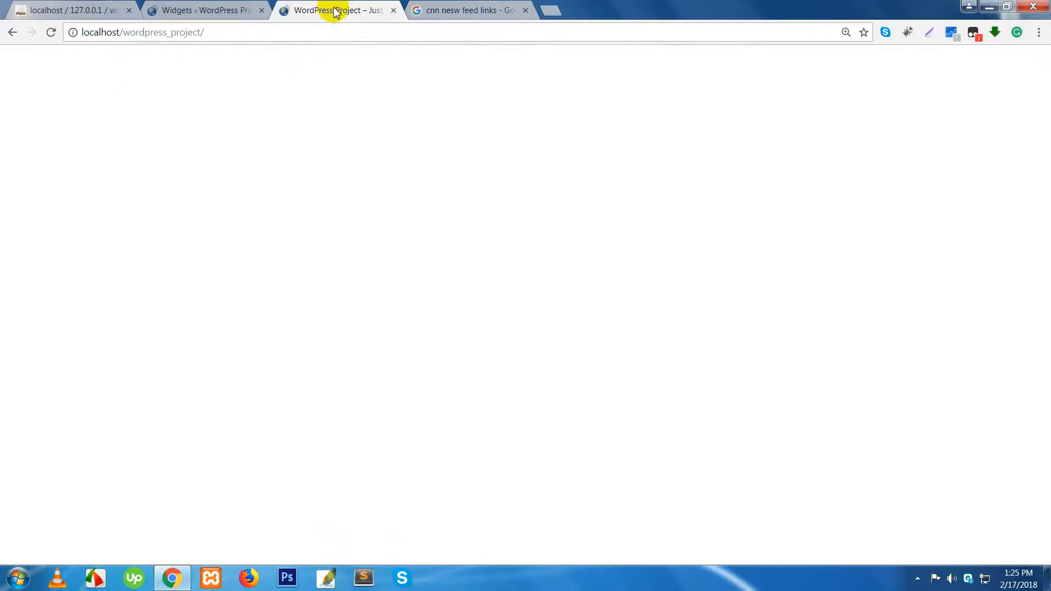
left_click(191, 12)
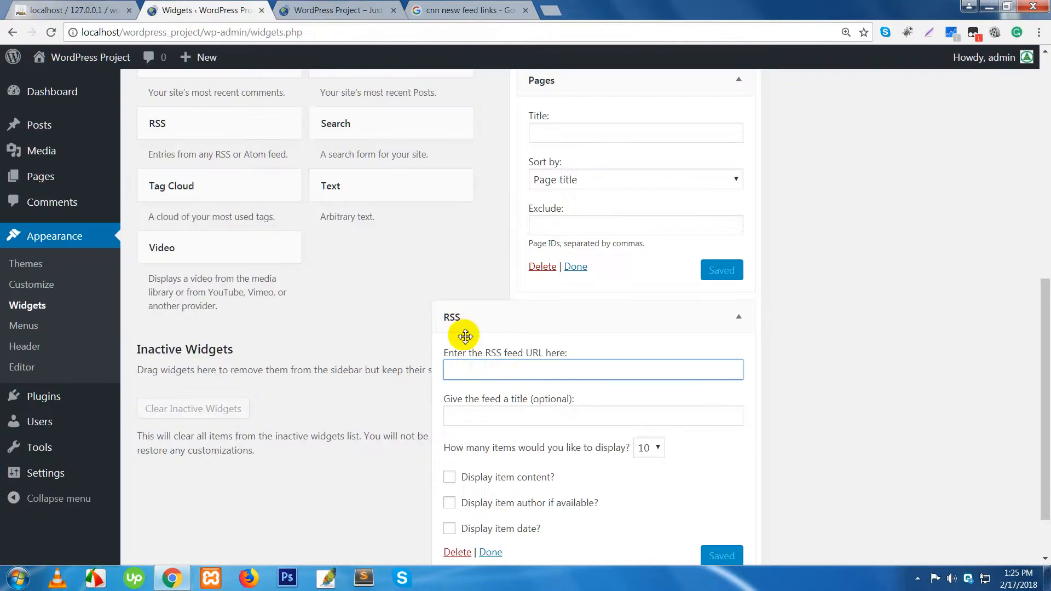
key("ctrl+v")
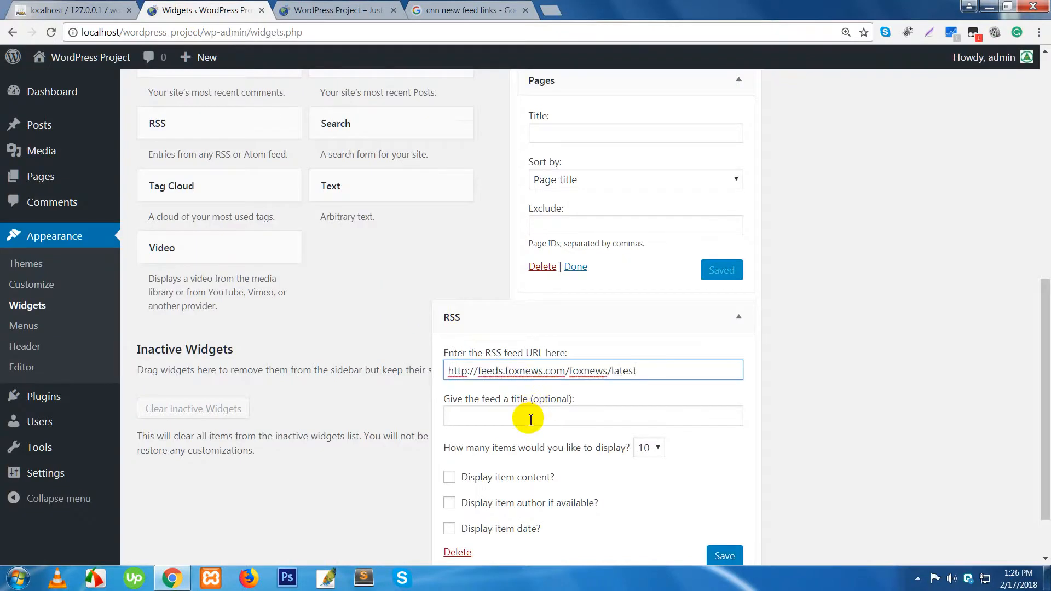
left_click(530, 418)
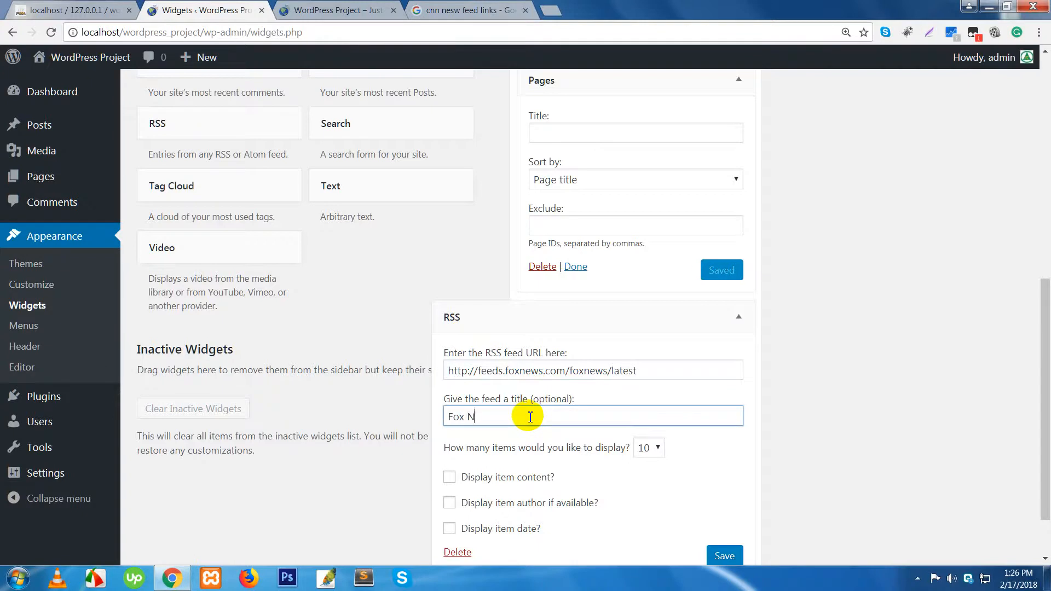
left_click(655, 454)
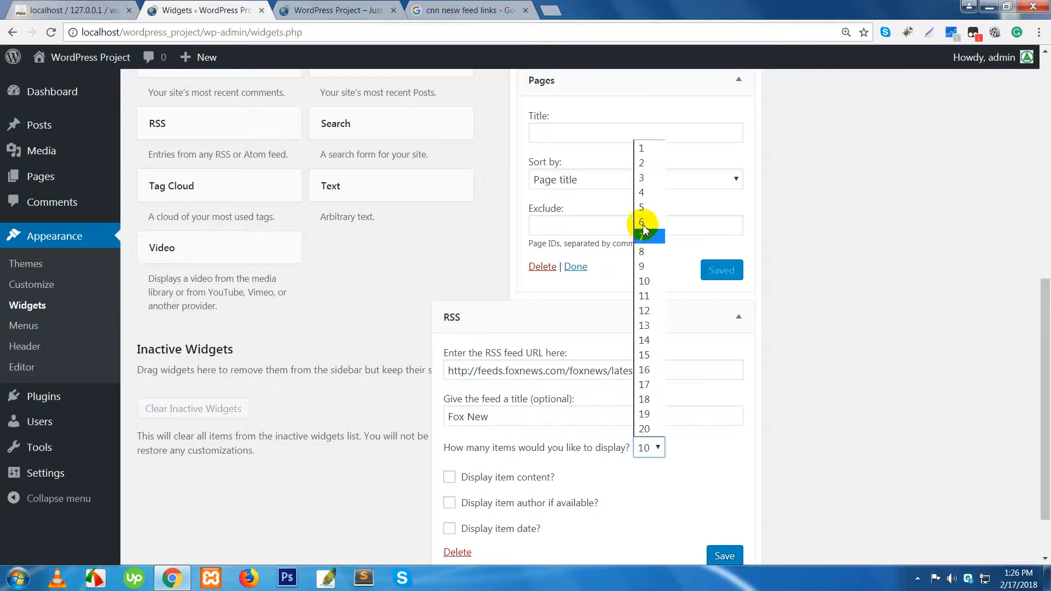
left_click(647, 207)
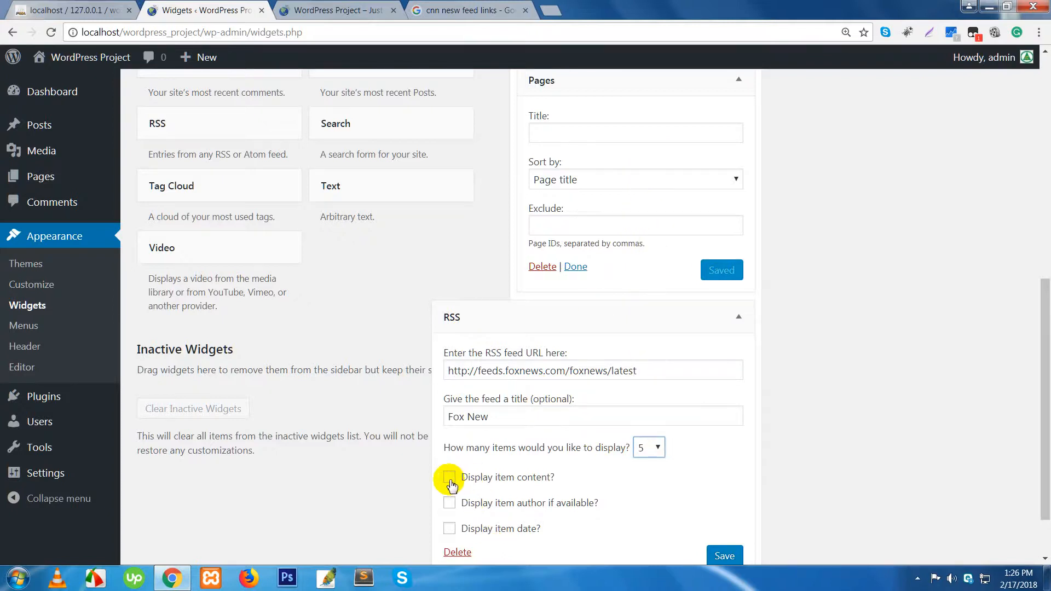
scroll(648, 481, "down", 2)
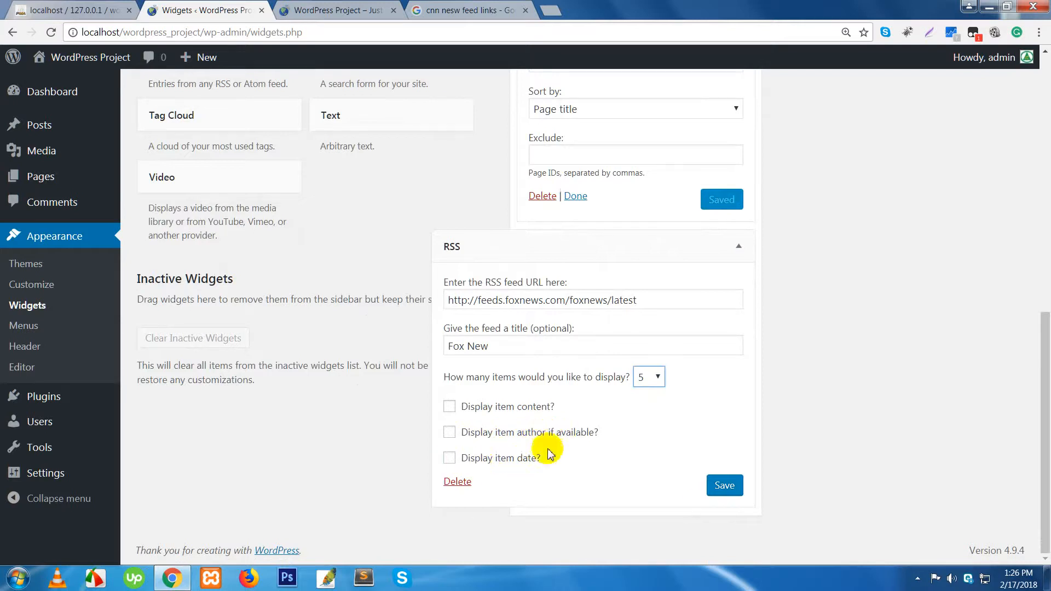
left_click(720, 499)
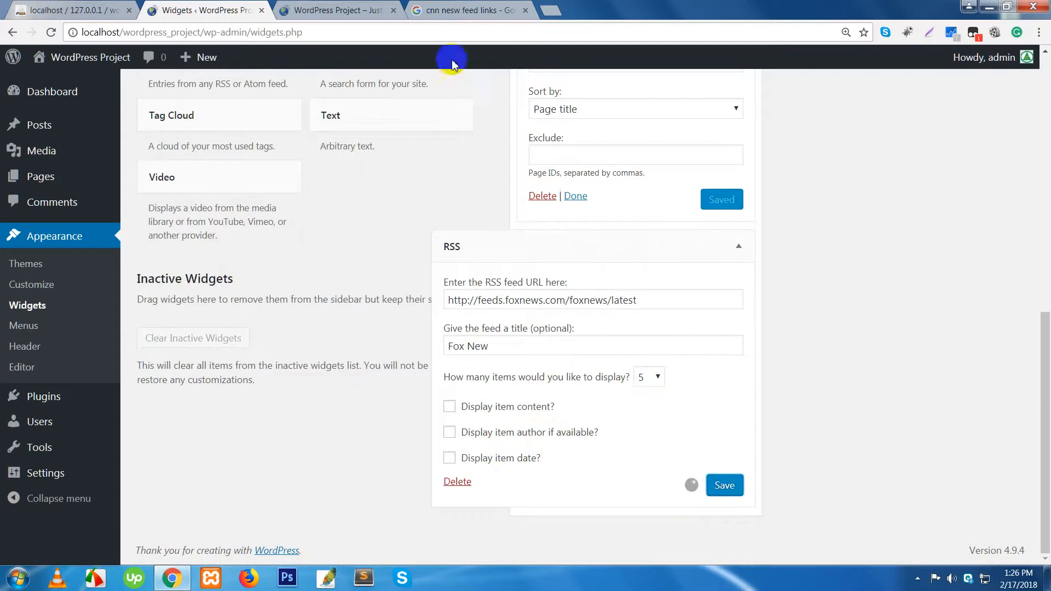
Step: Reload the site's front page, review the Fox New feed in the footer, and open its Mexico "Strong quake" headline
left_click(337, 13)
right_click(337, 13)
left_click(369, 41)
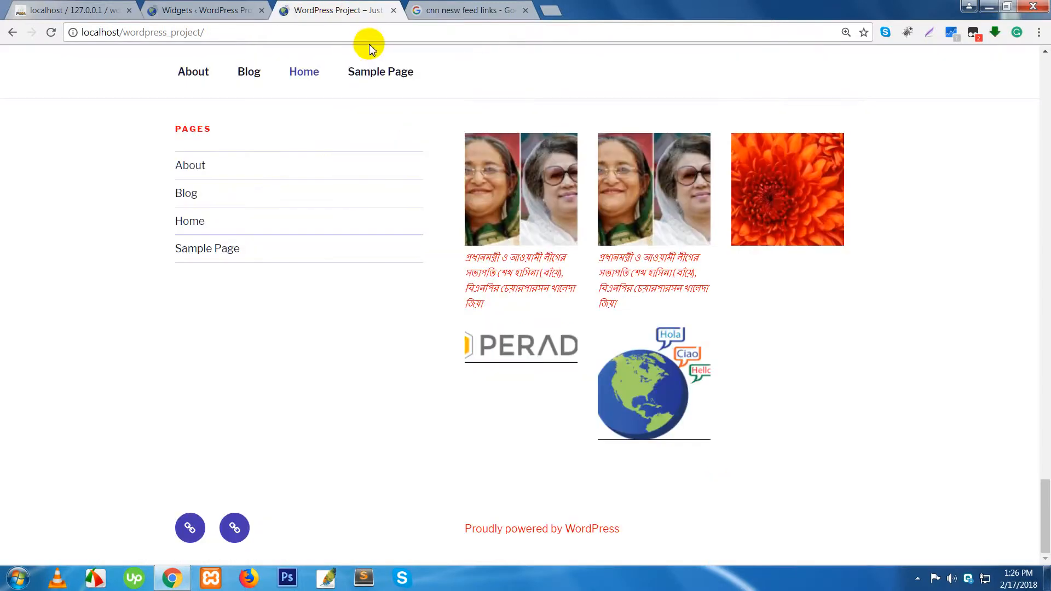
left_click(172, 8)
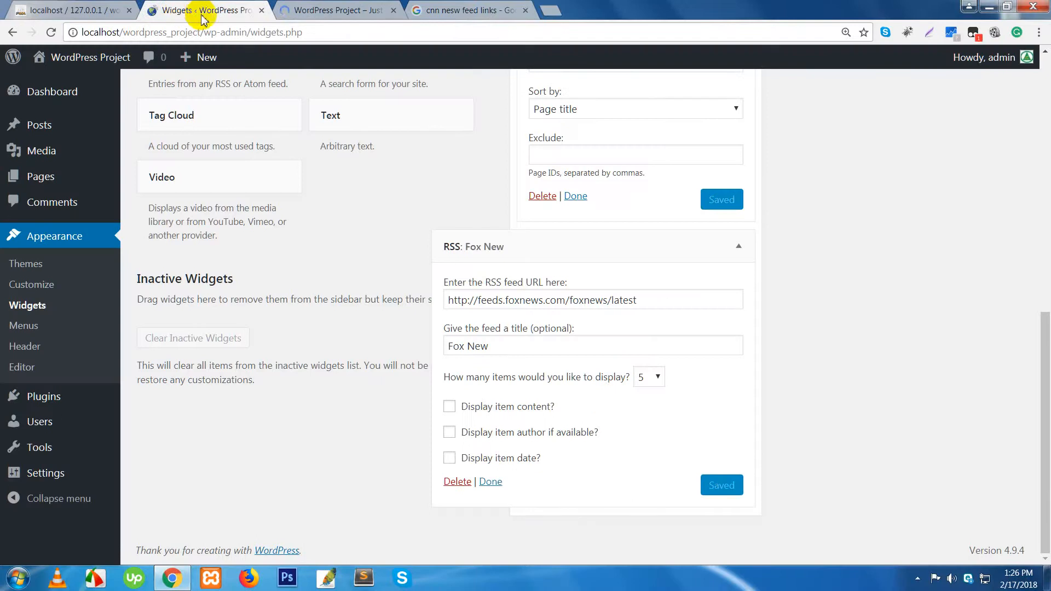
left_click(339, 8)
key("F5")
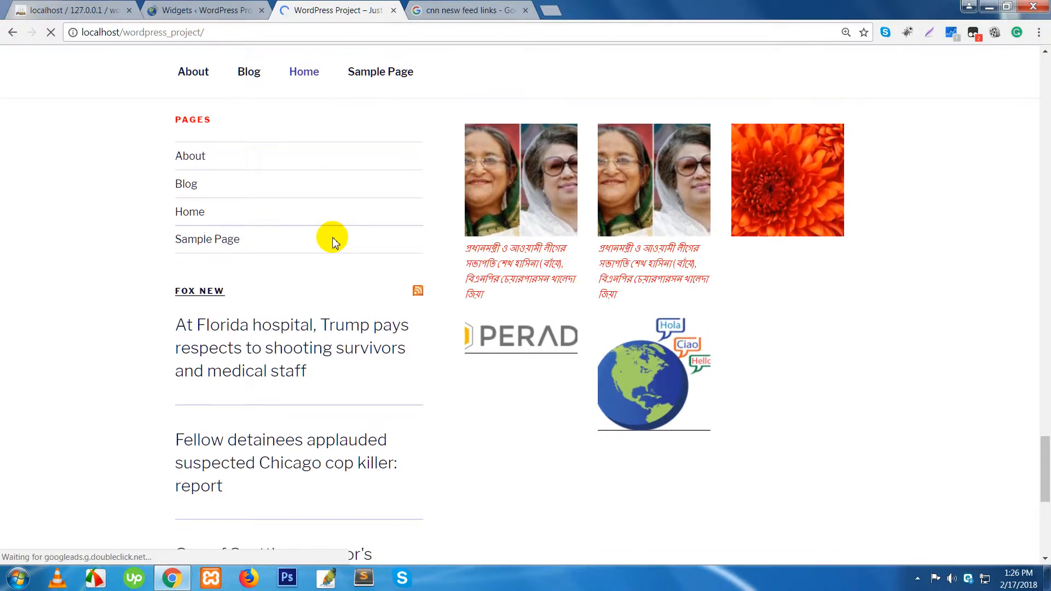
scroll(296, 235, "down", 4)
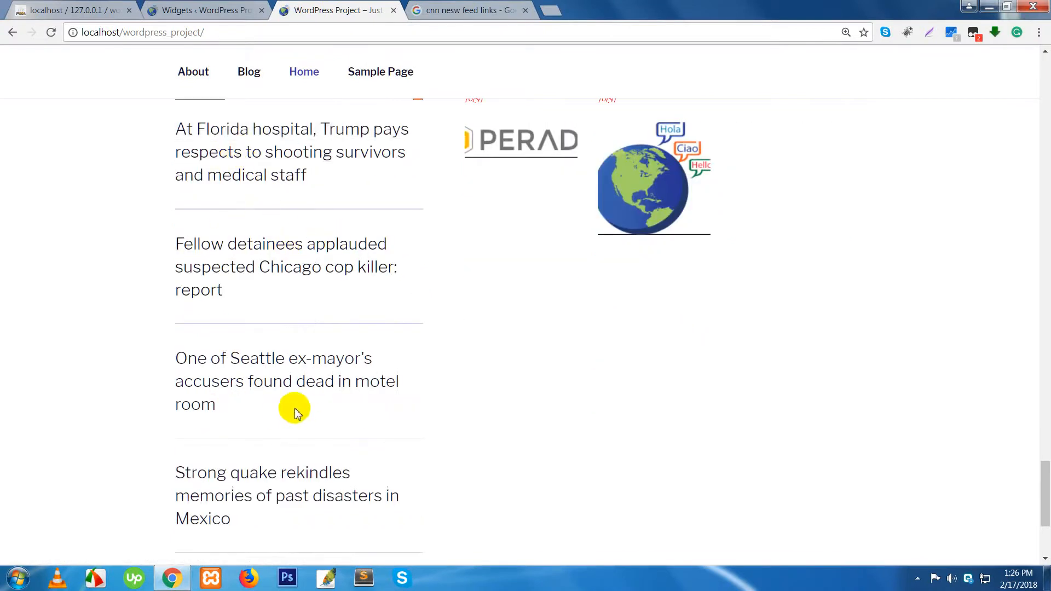
scroll(307, 410, "down", 4)
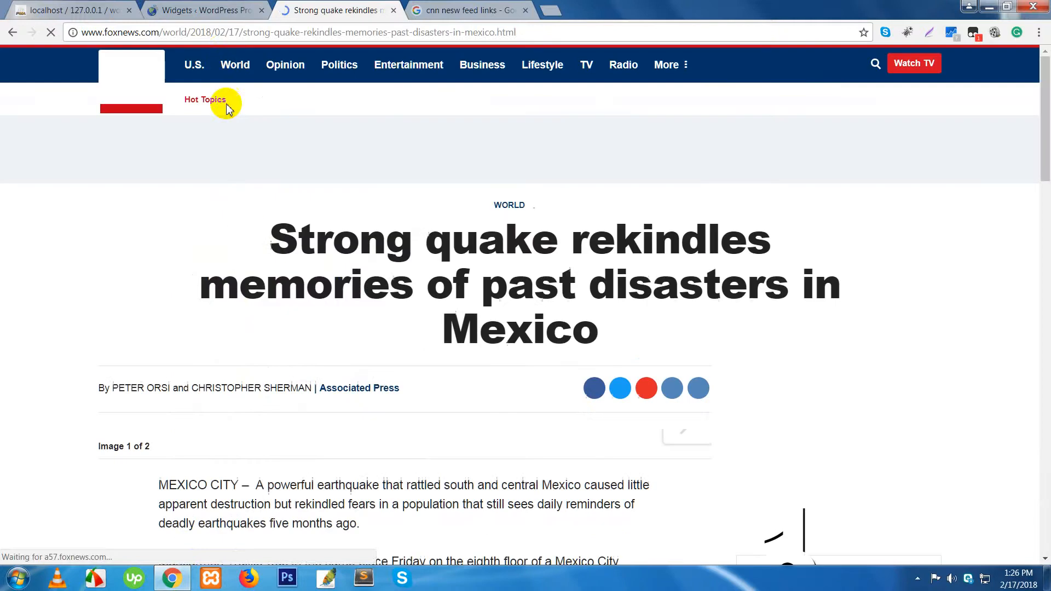
Step: Return to the Widgets screen, collapse the RSS and Pages widgets, and move both from Footer 1 to the Blog Sidebar between Calendar and Archives
left_click(209, 11)
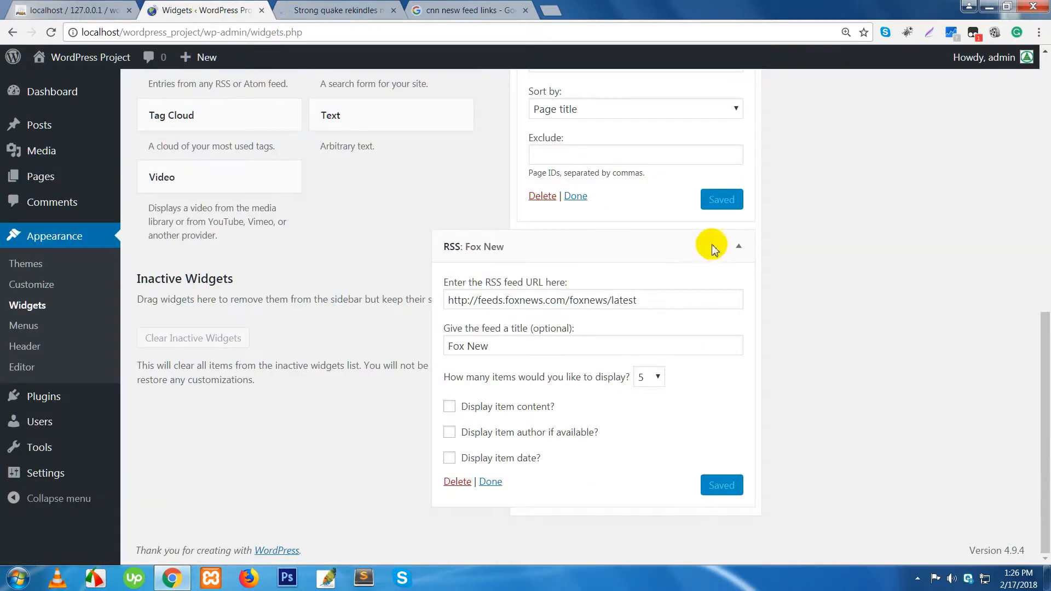
left_click(739, 249)
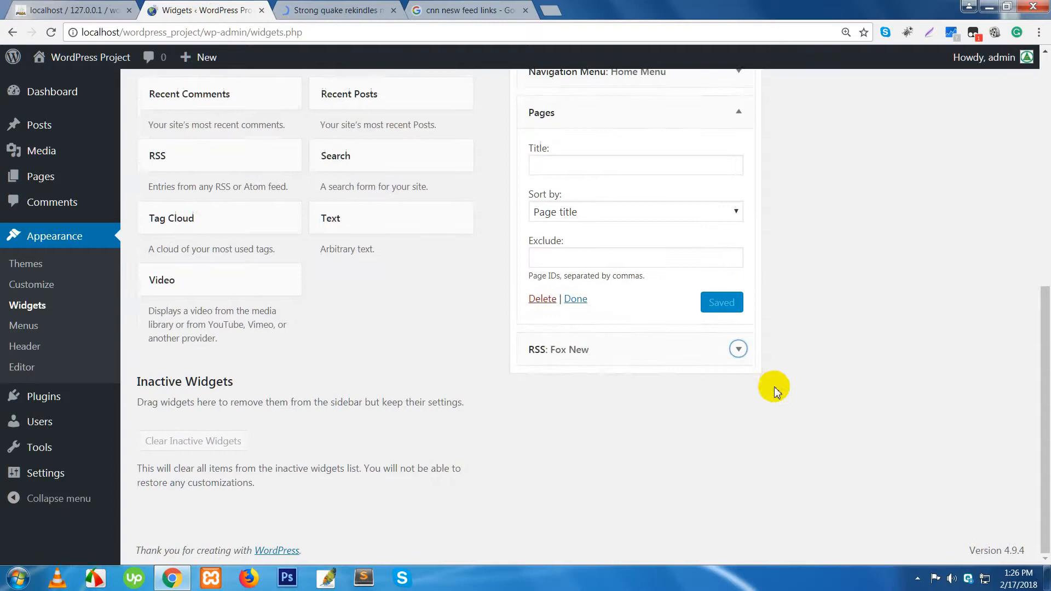
scroll(773, 384, "up", 5)
left_click(723, 317)
scroll(694, 373, "up", 3)
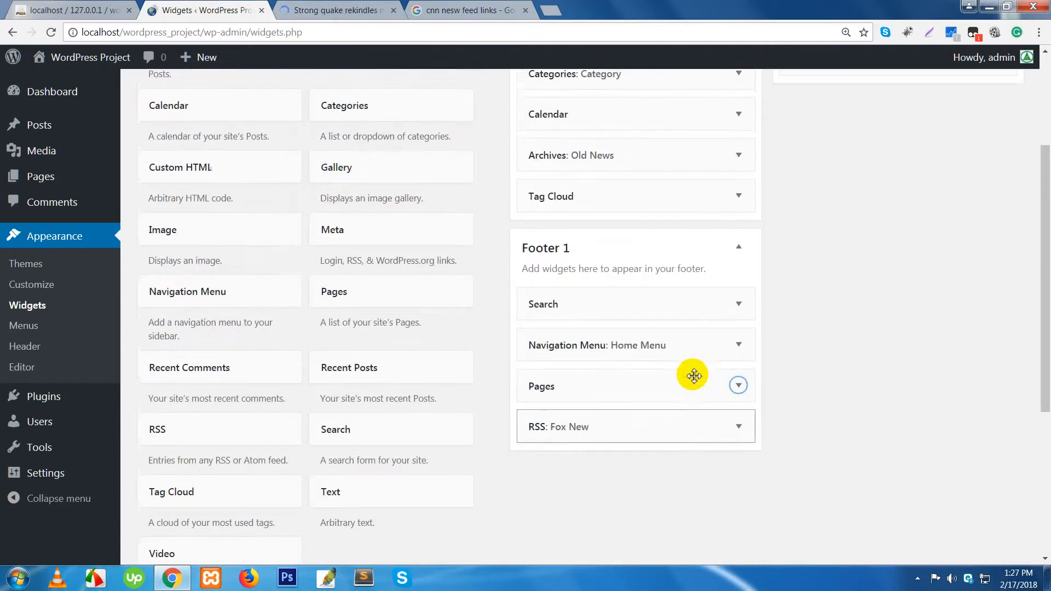
left_click_drag(628, 465, 608, 302)
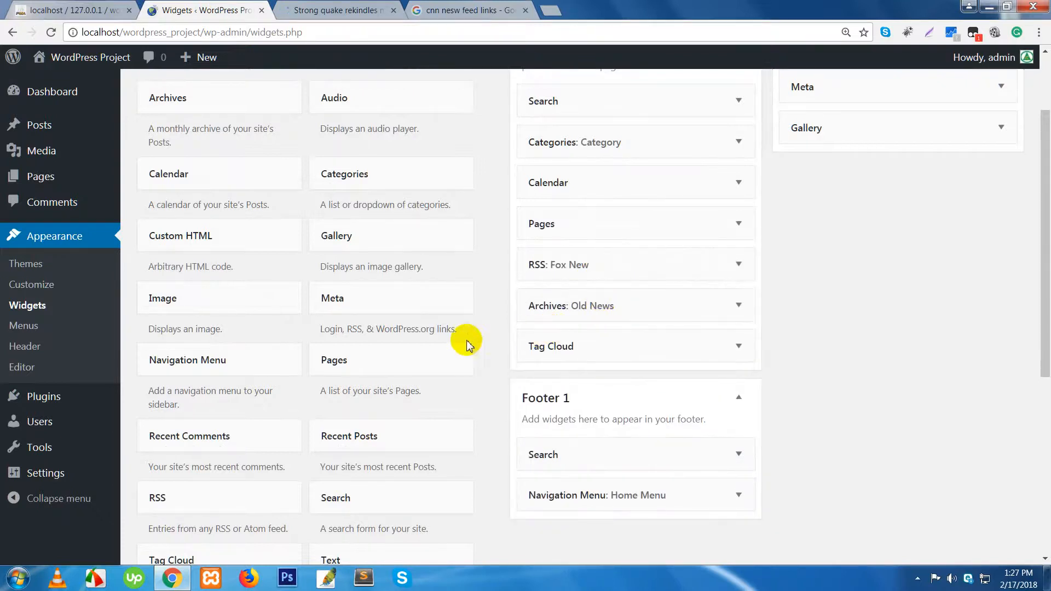
Step: Add a Video widget to the Blog Sidebar between Archives and Tag Cloud
scroll(437, 347, "down", 1)
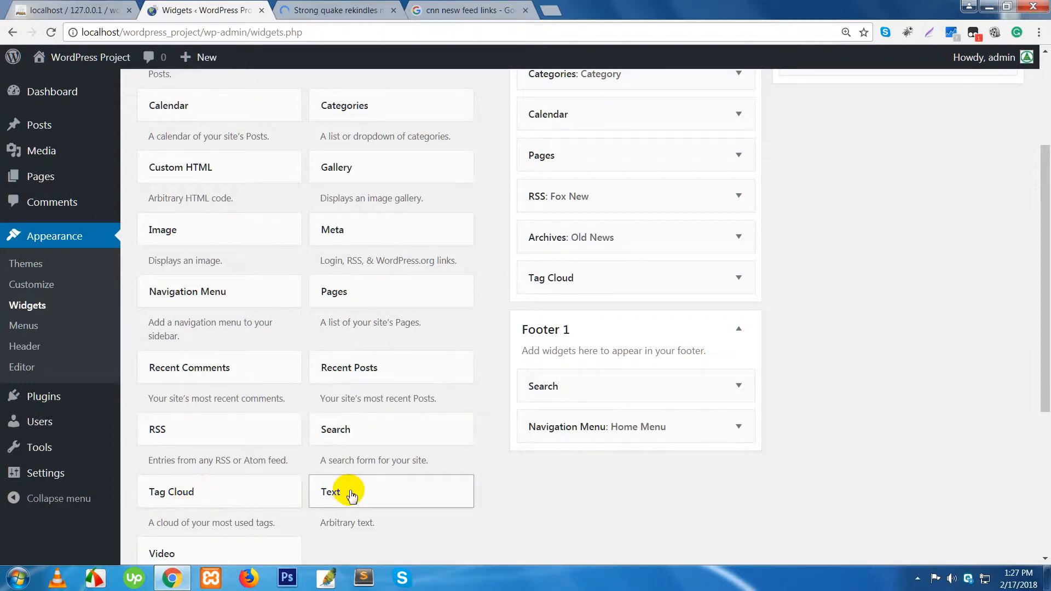
scroll(356, 492, "down", 1)
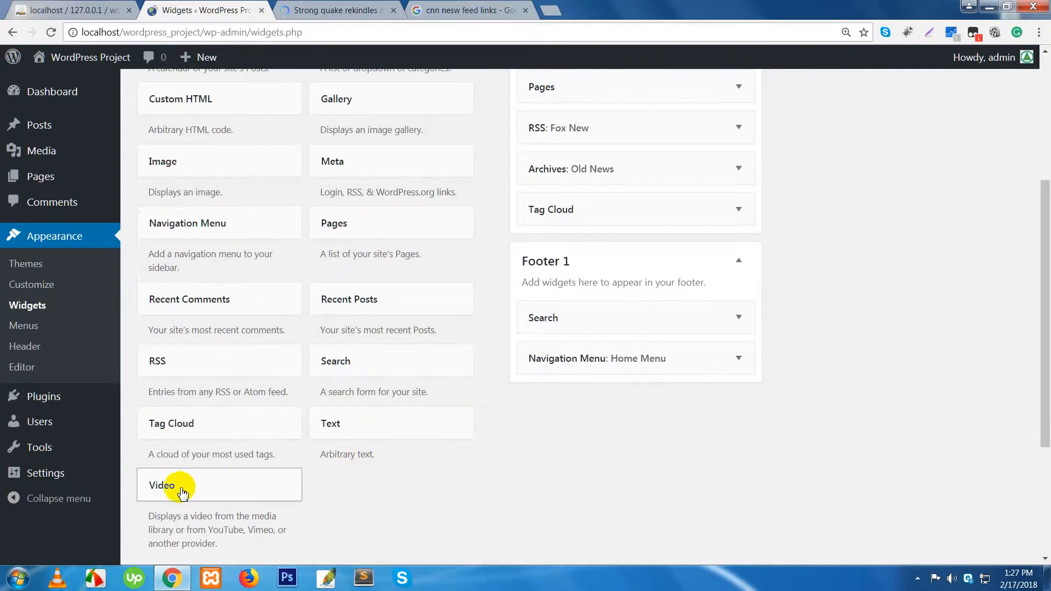
left_click_drag(182, 492, 602, 230)
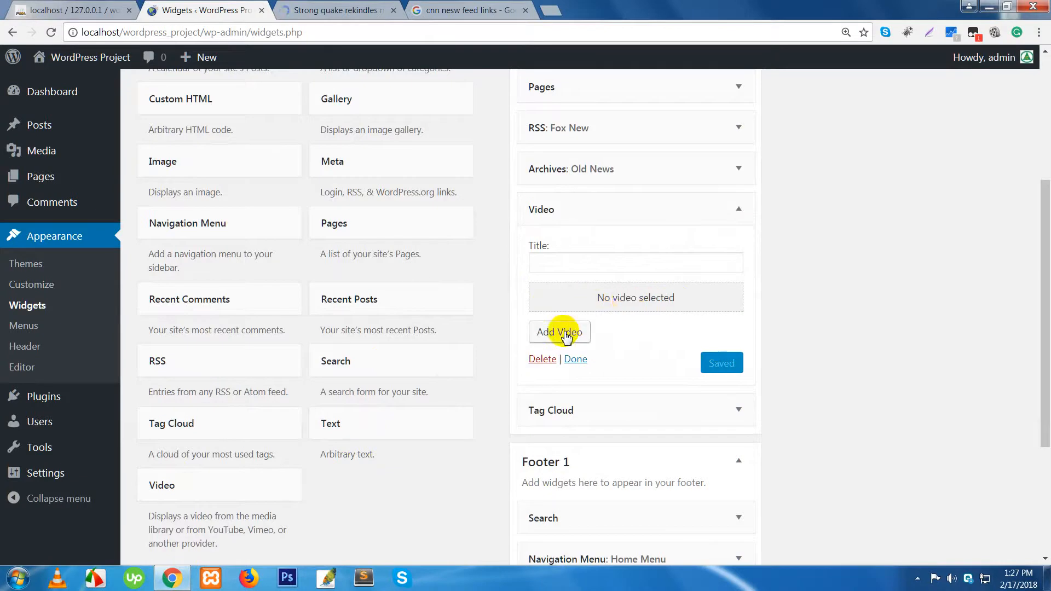
Step: Examine the Video widget's media library and file upload options, close the dialog without choosing a video, and collapse the widget
left_click(621, 303)
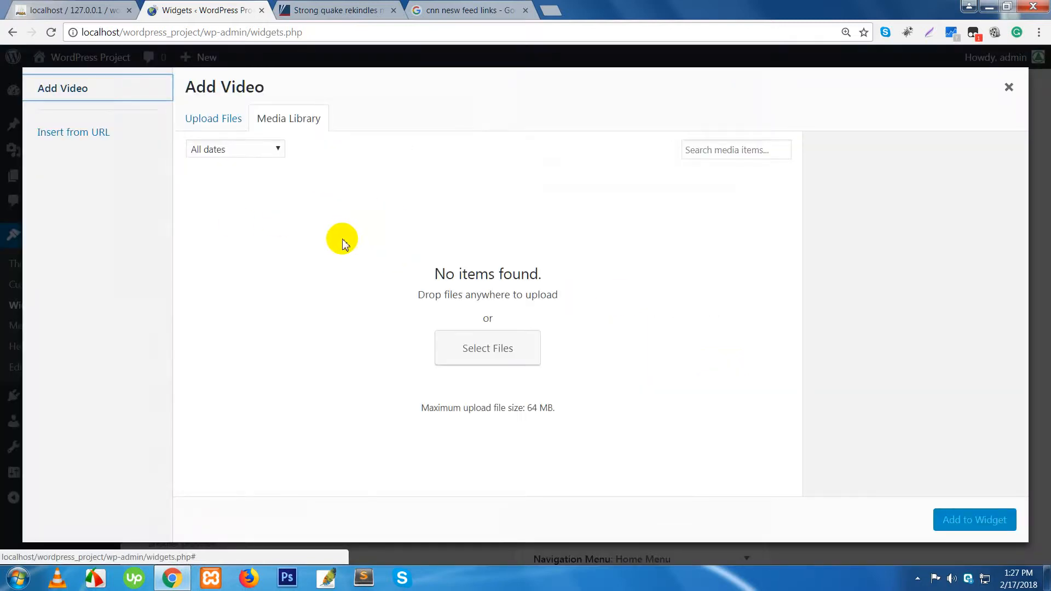
left_click(1010, 88)
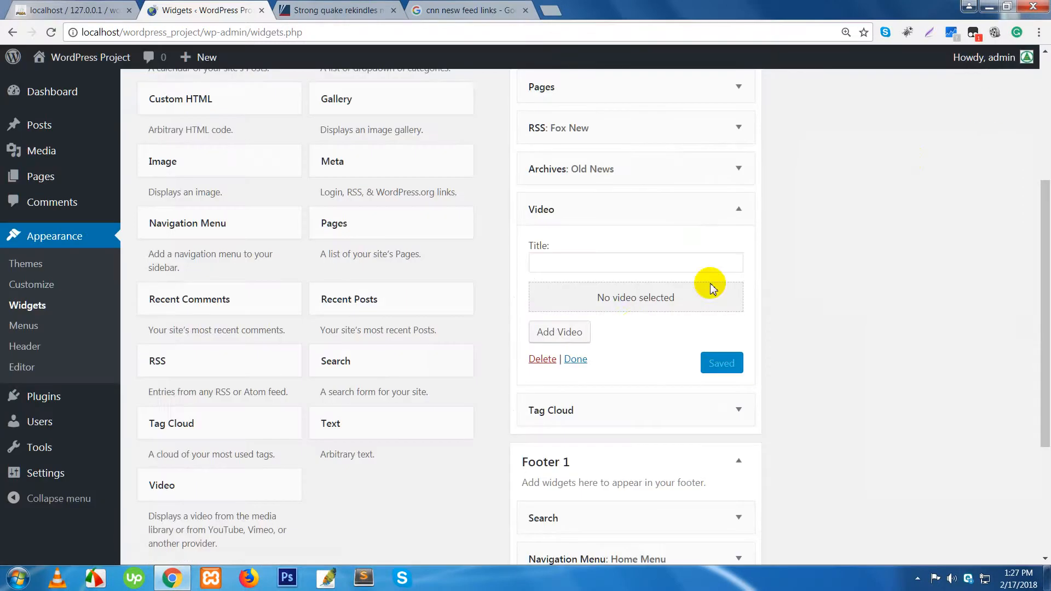
left_click(553, 335)
left_click(214, 125)
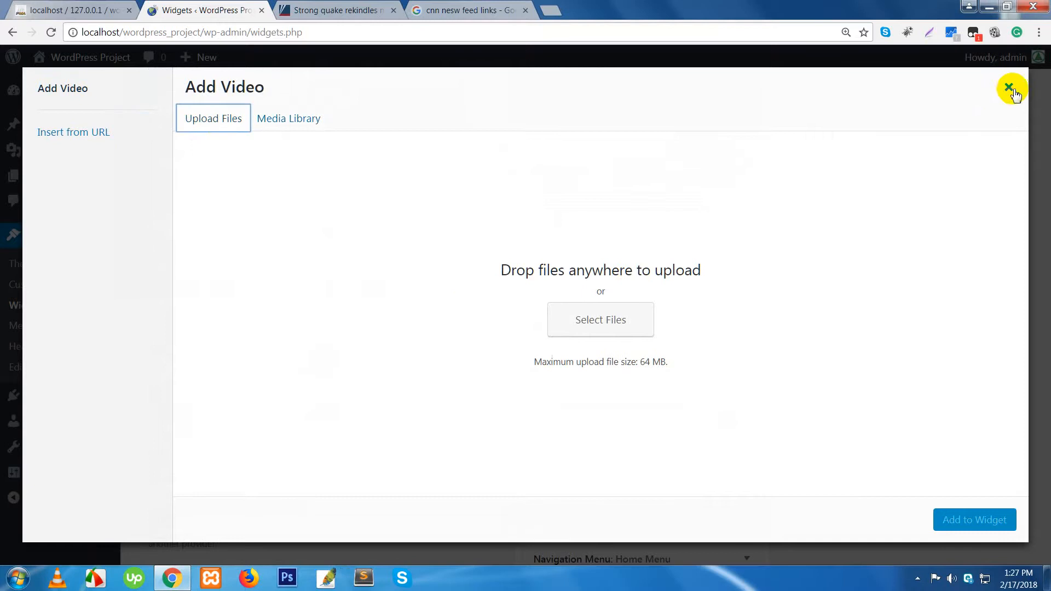
left_click(1010, 89)
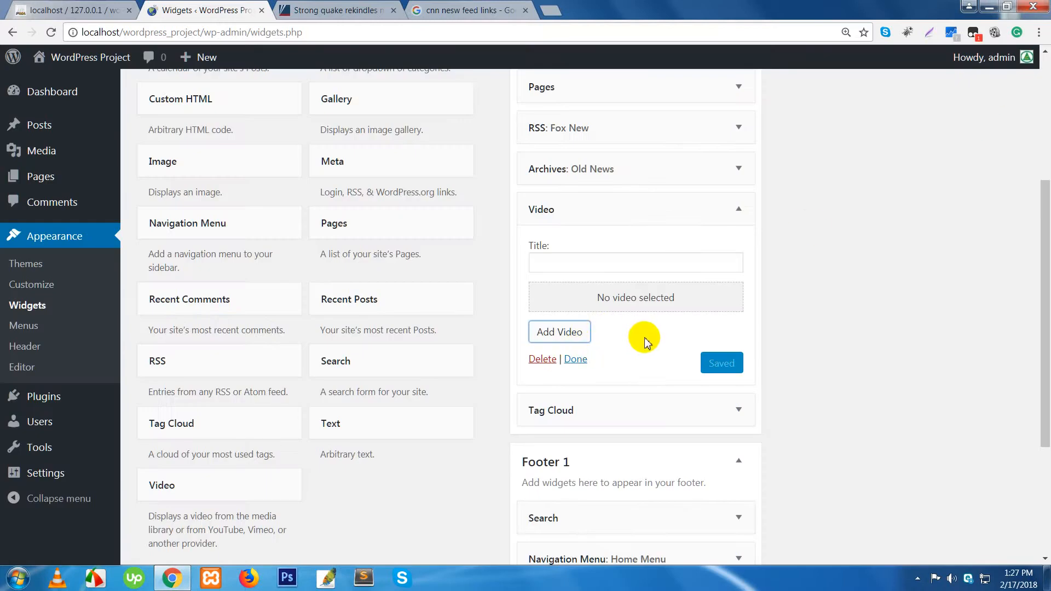
left_click(736, 211)
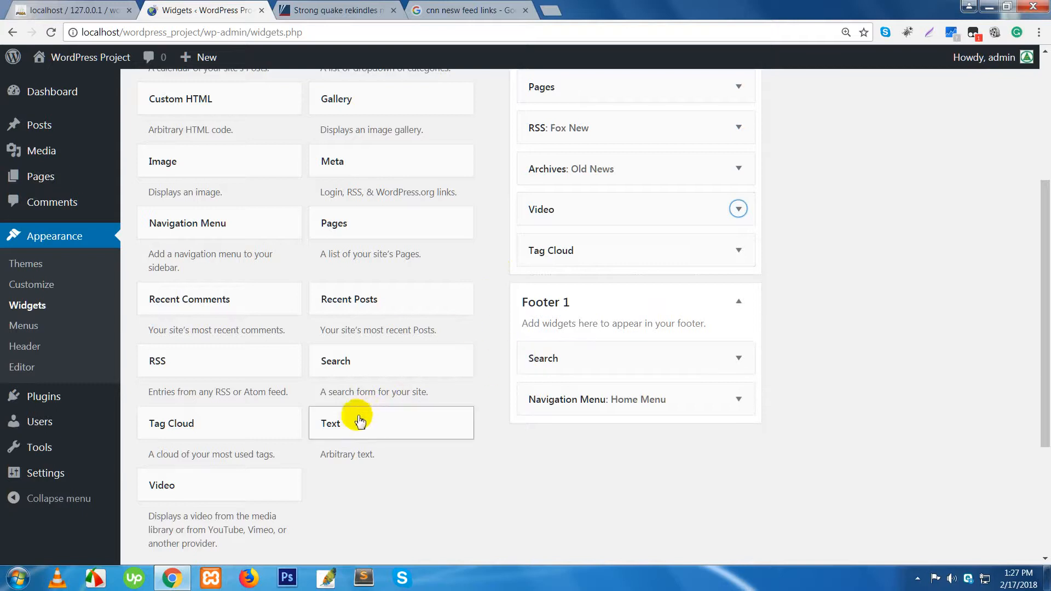
Step: Add an Audio widget to the Blog Sidebar above Search and open its audio selection dialog
scroll(340, 438, "up", 5)
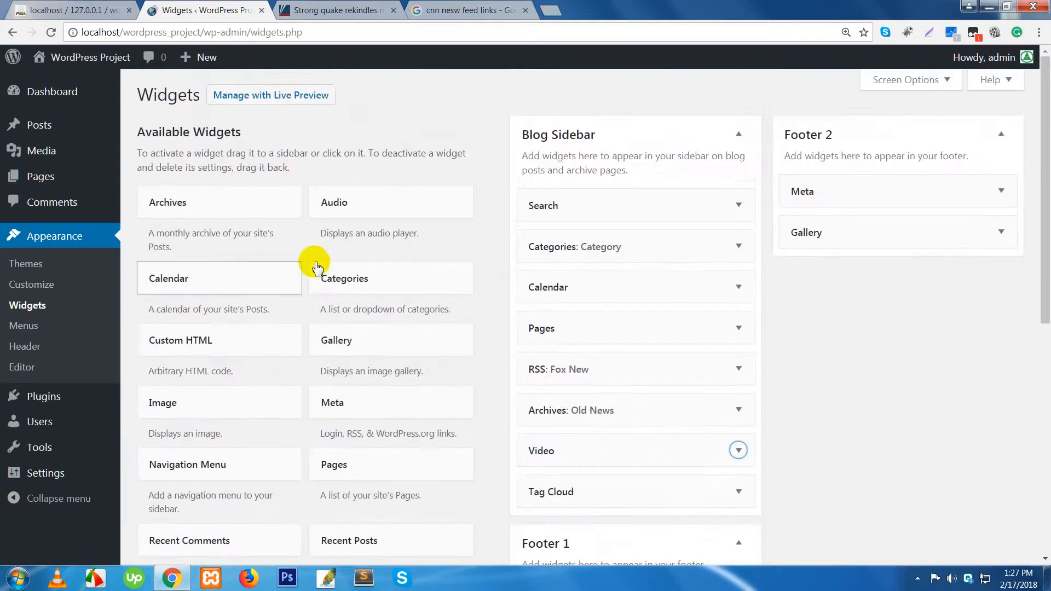
left_click_drag(334, 216, 591, 208)
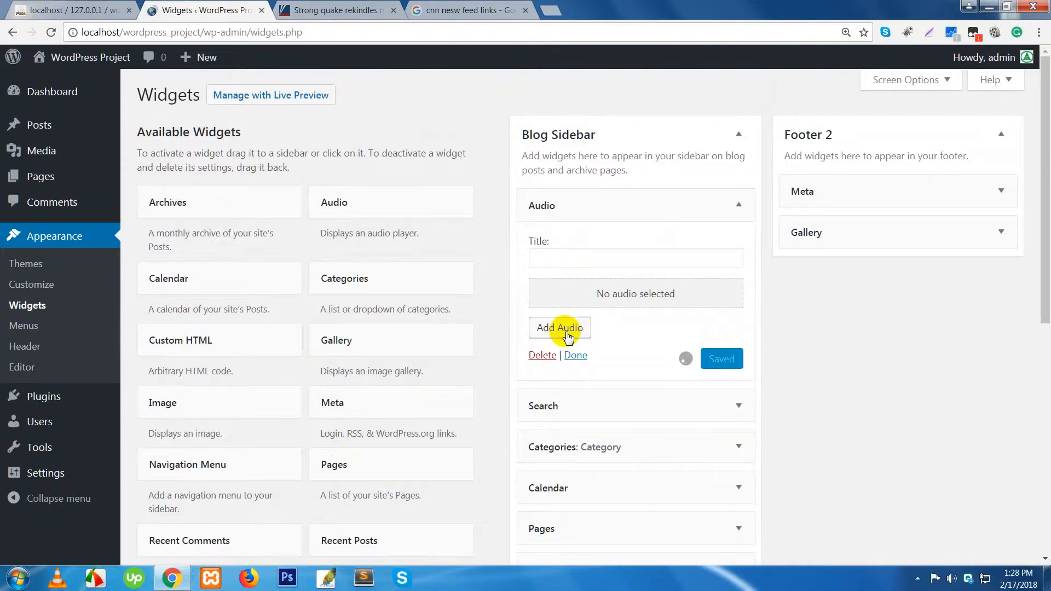
left_click(558, 328)
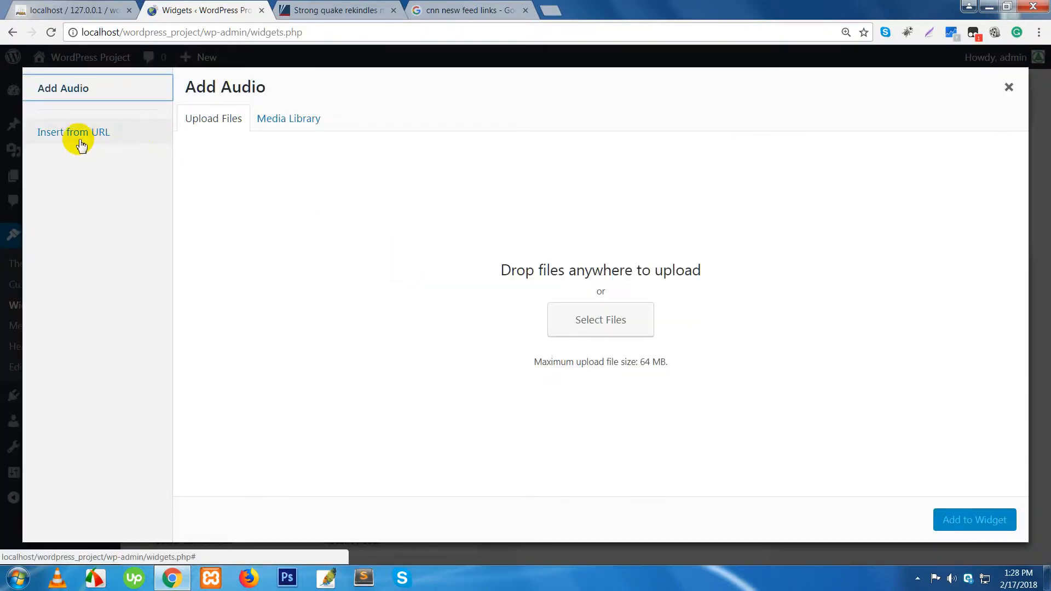
Step: Leave the audio selection and bring up the URL entry form for the Blog Sidebar's Video widget
left_click(1008, 87)
scroll(661, 419, "down", 5)
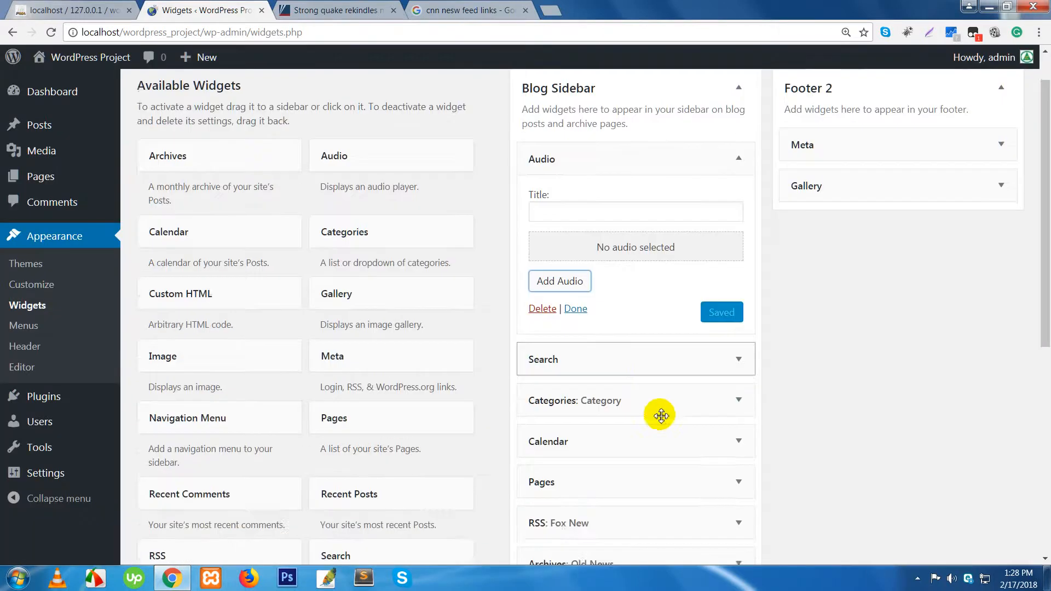
left_click(742, 382)
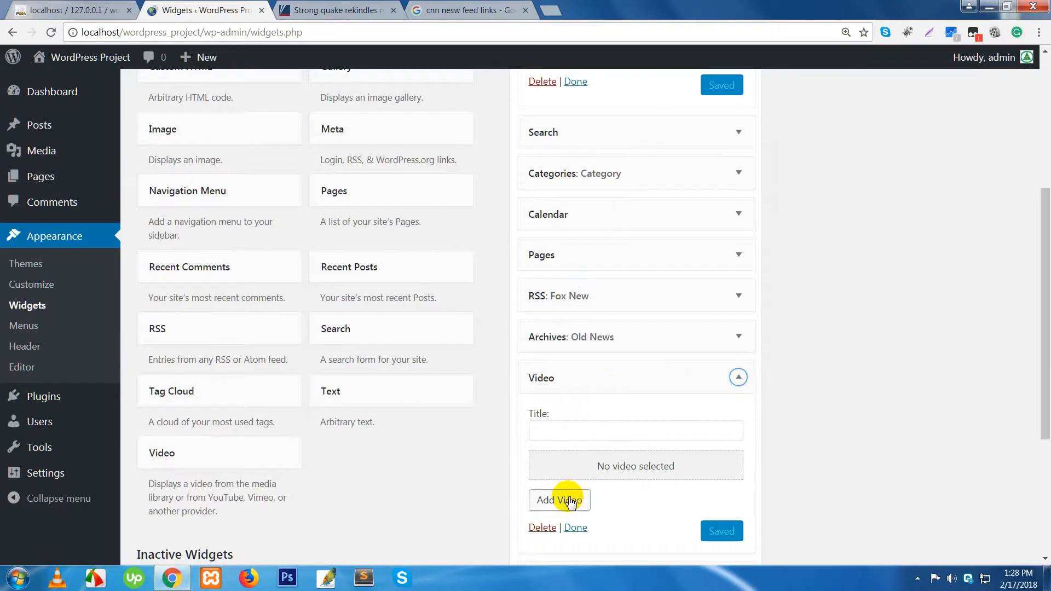
left_click(569, 502)
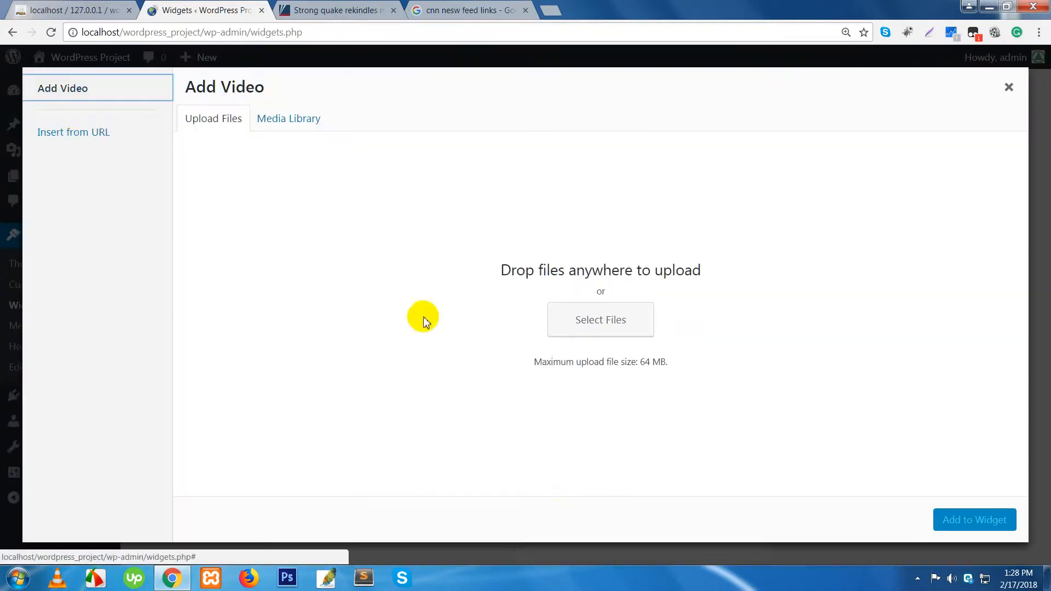
left_click(86, 143)
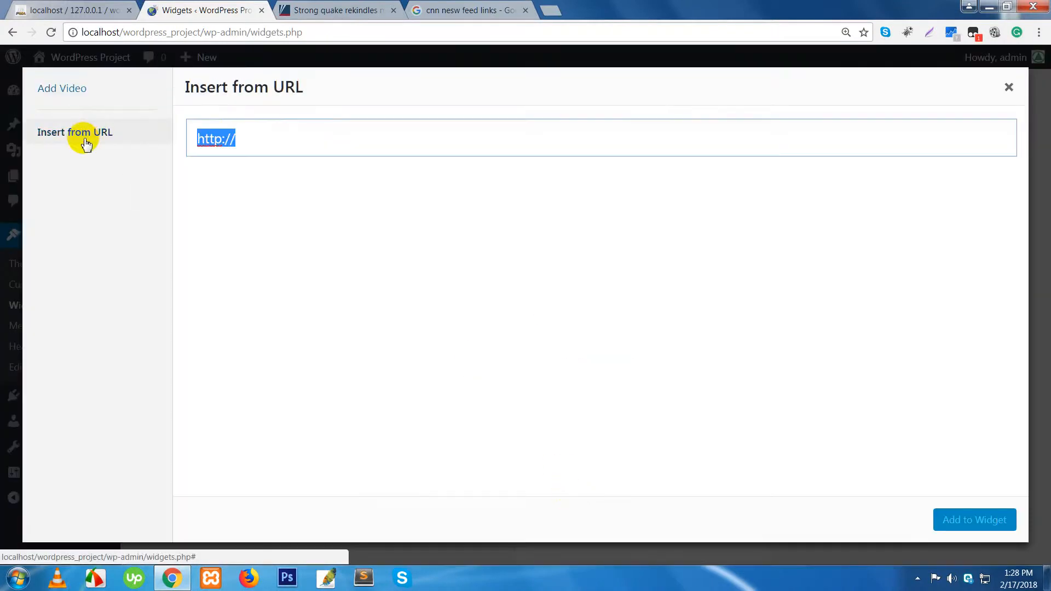
Step: Open the "Maine Tujhko Dekha Lyrical Video Song | Golmaal Again" mix on YouTube in a new tab, copy its URL and close the tab
left_click(552, 9)
type("y")
key("Return")
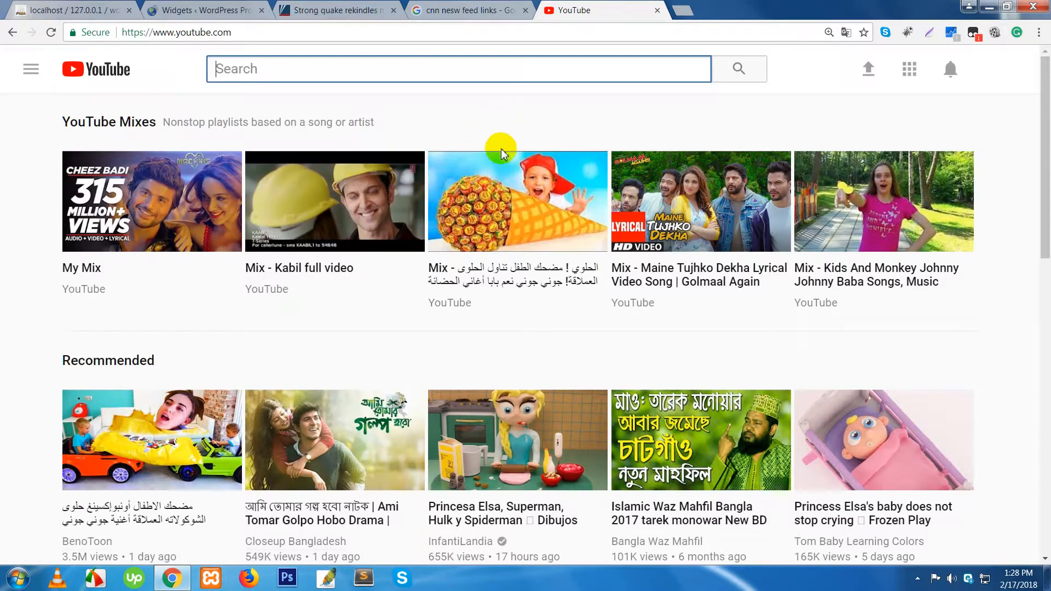
left_click(668, 262)
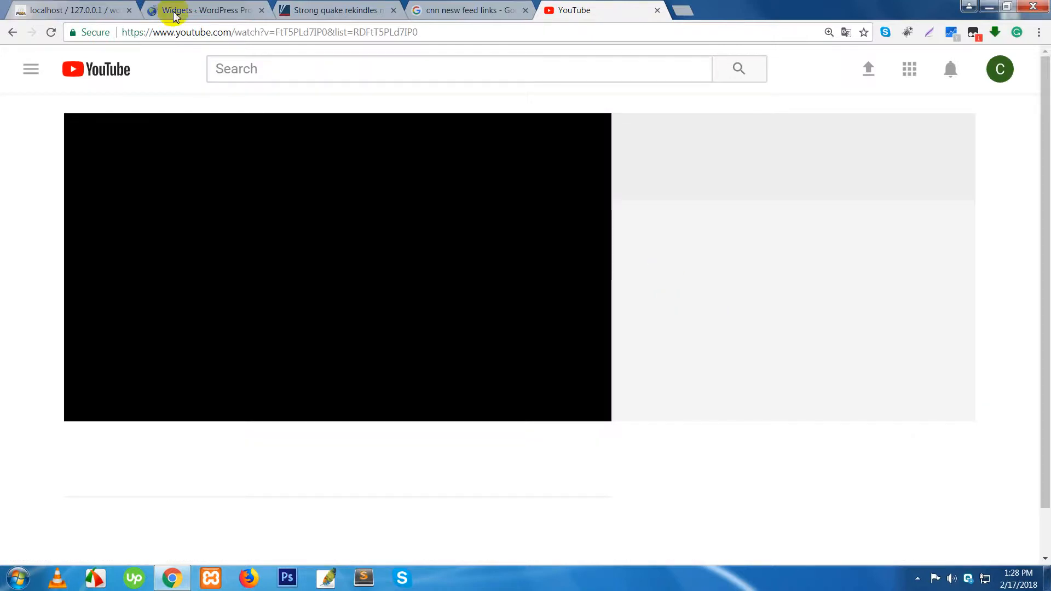
left_click(194, 32)
key("ctrl+c")
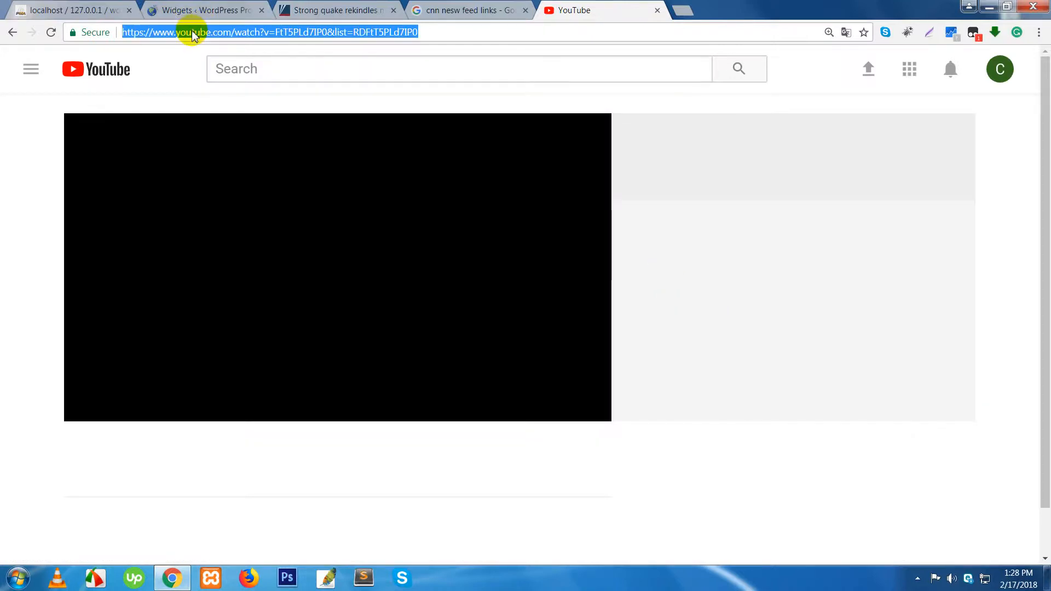
left_click(658, 10)
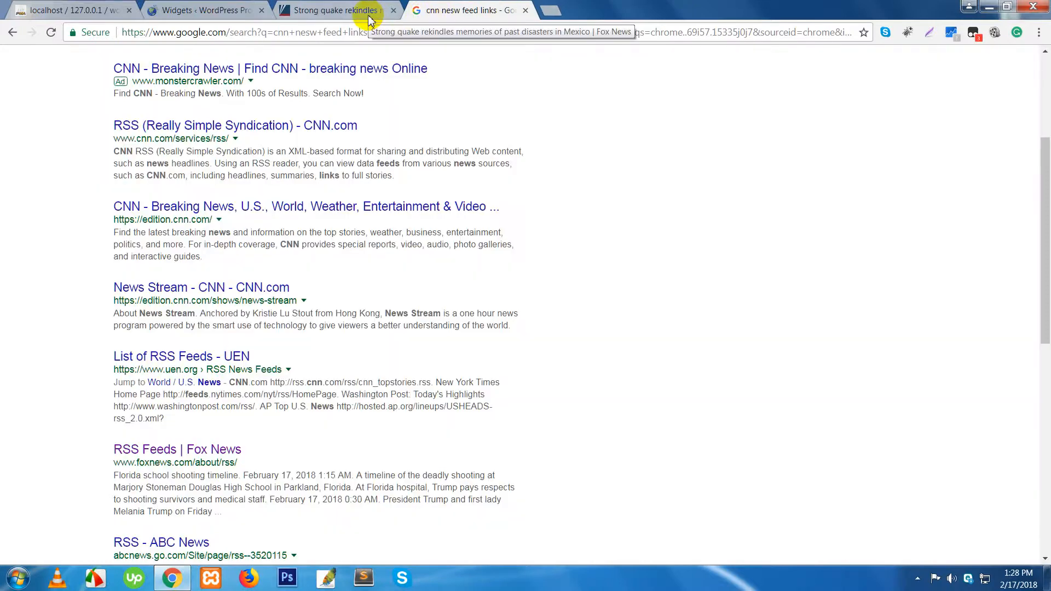
Step: Insert the copied YouTube URL into the Blog Sidebar's Video widget and save the widget
left_click(186, 15)
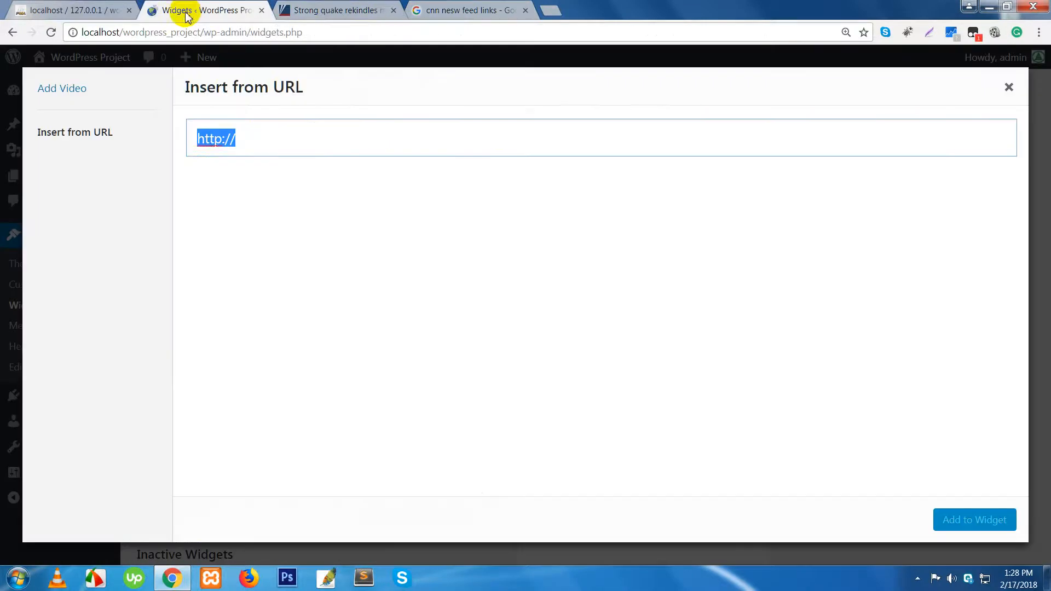
key("ctrl+v")
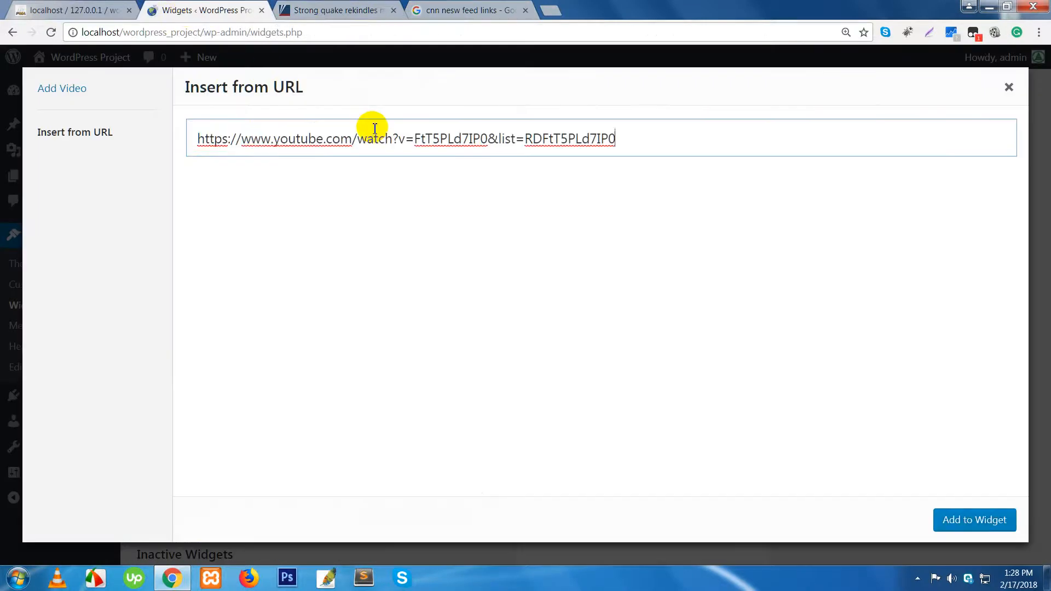
left_click(993, 525)
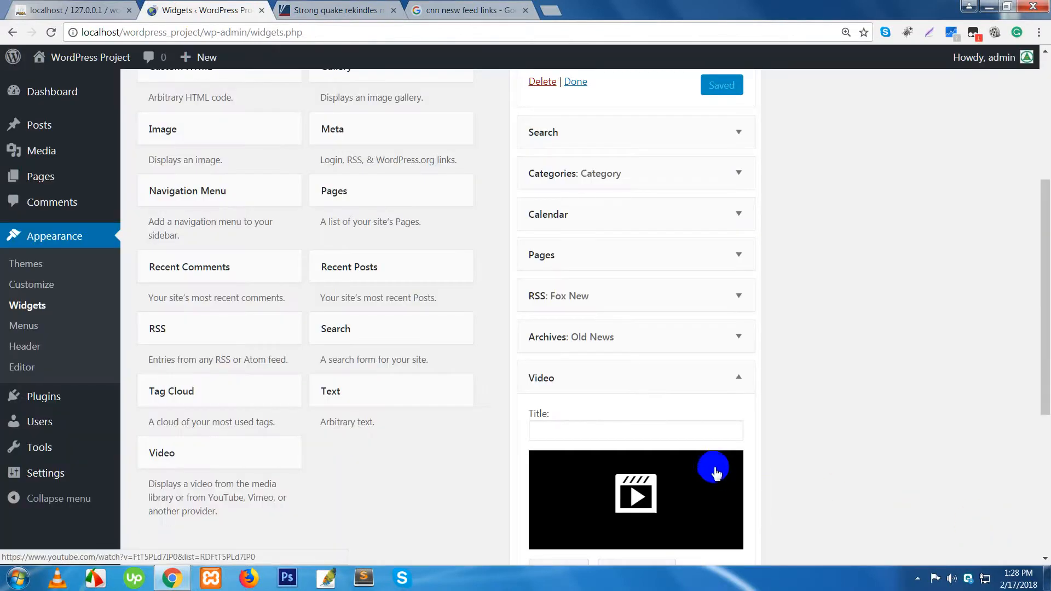
scroll(714, 471, "down", 3)
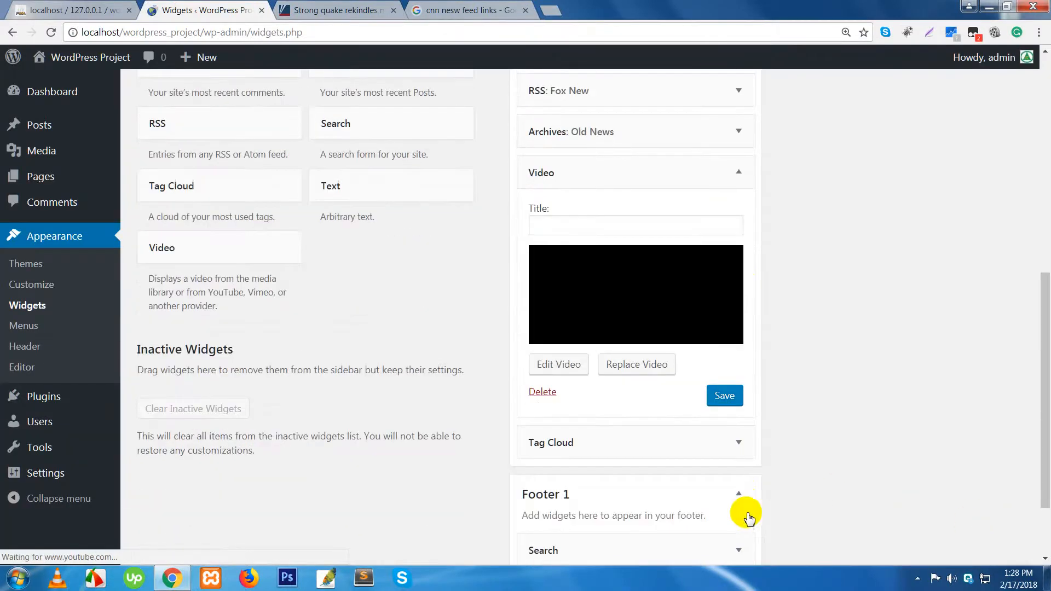
left_click(724, 458)
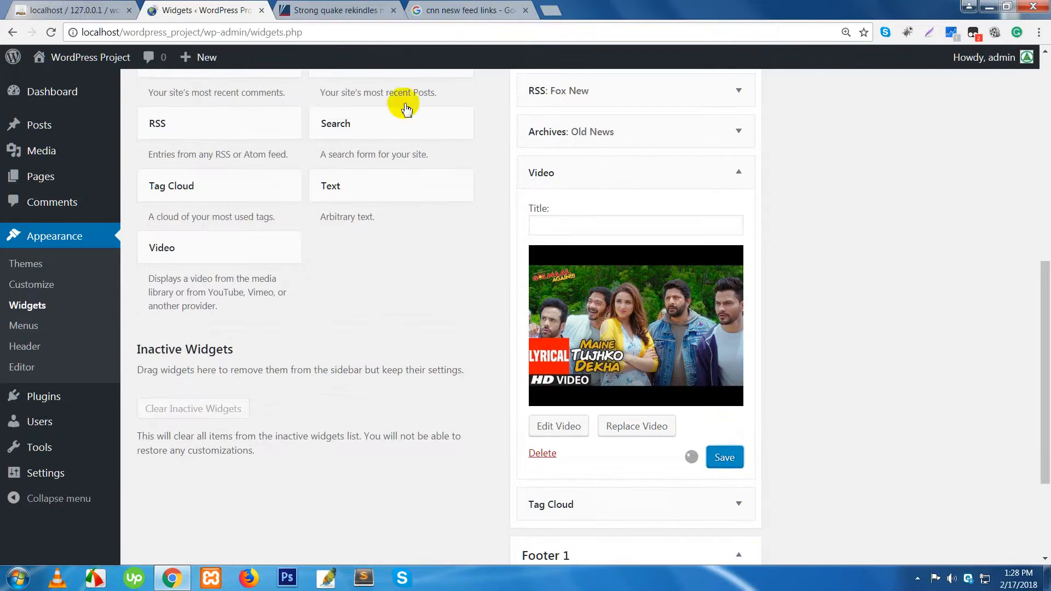
Step: Close the Fox News article and open the WordPress Project site in a new tab
left_click(290, 16)
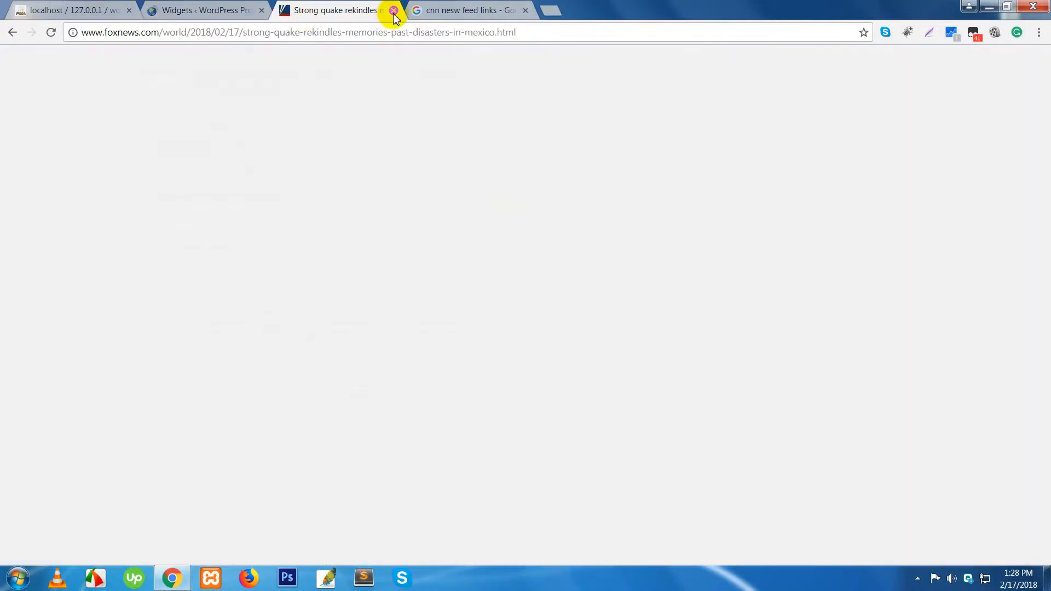
key("ctrl+w")
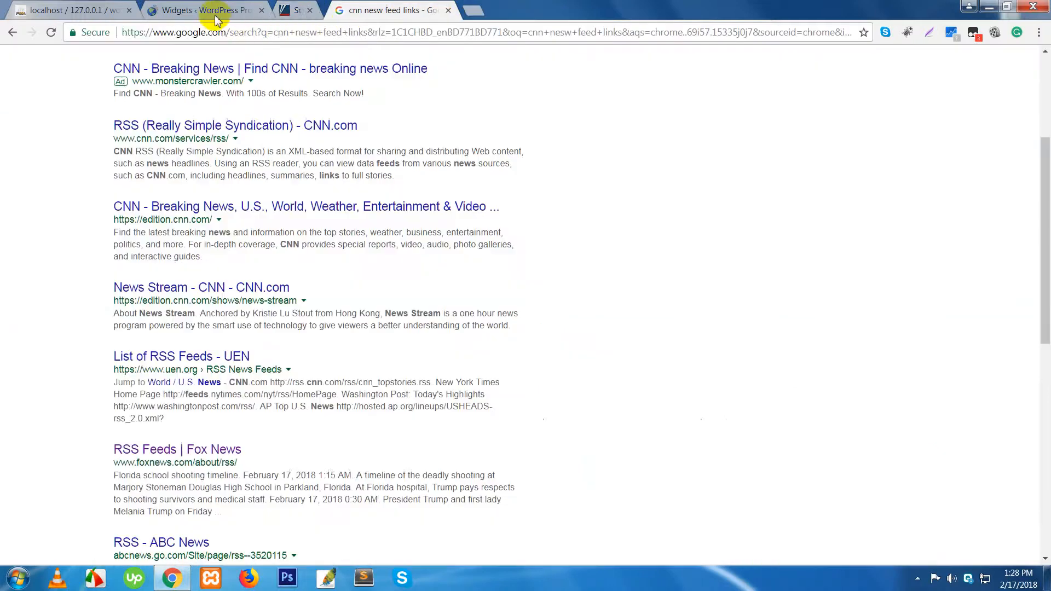
left_click(166, 13)
mouse_move(73, 62)
right_click(41, 85)
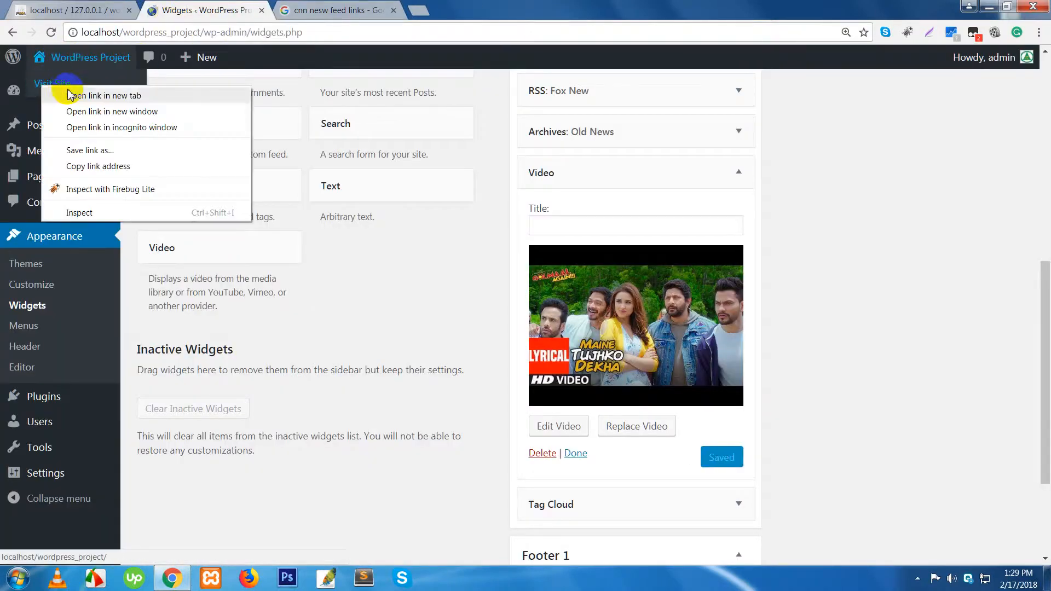
left_click(71, 95)
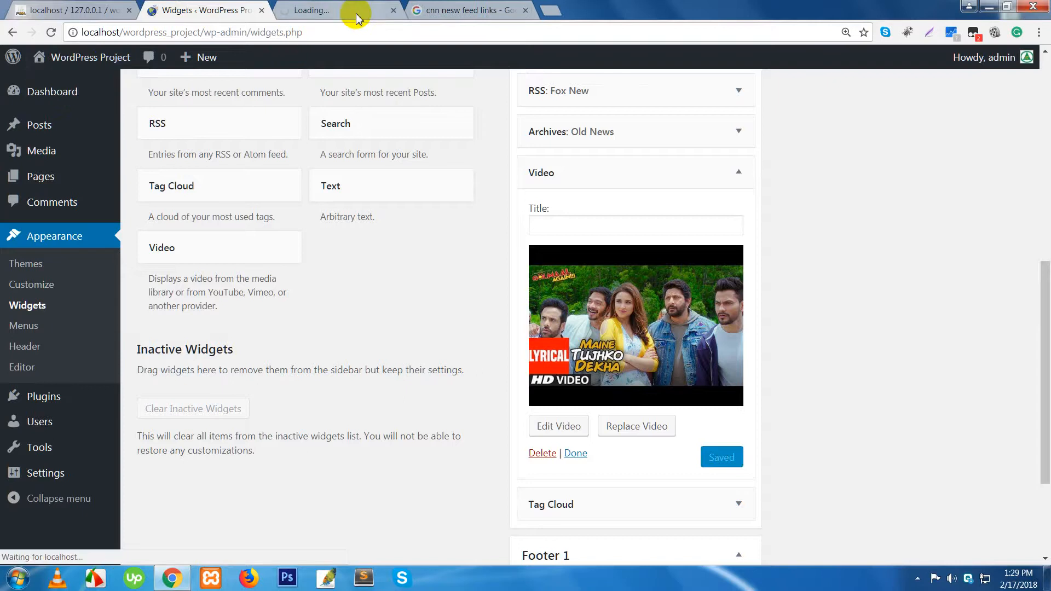
left_click(356, 16)
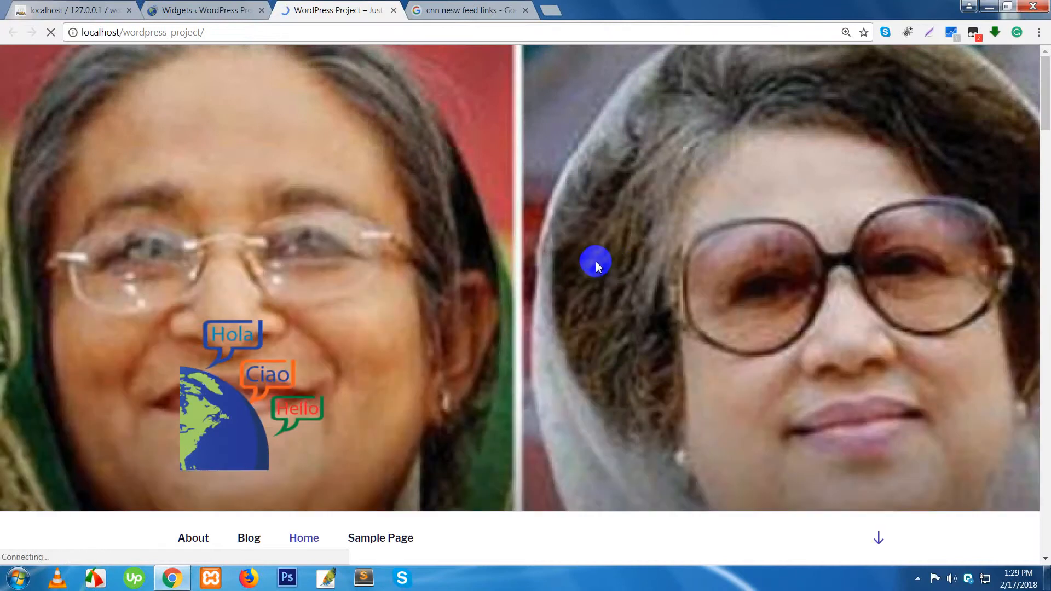
Step: Open the site's Blog page and check the video widget in its sidebar
scroll(596, 273, "down", 4)
scroll(411, 361, "down", 2)
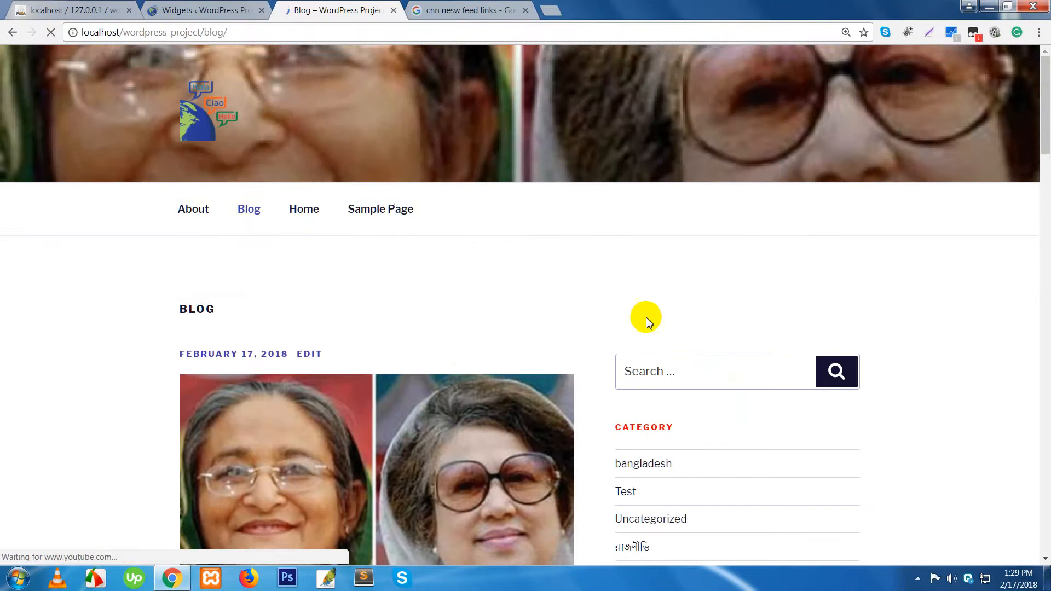
scroll(685, 337, "down", 5)
scroll(695, 343, "down", 20)
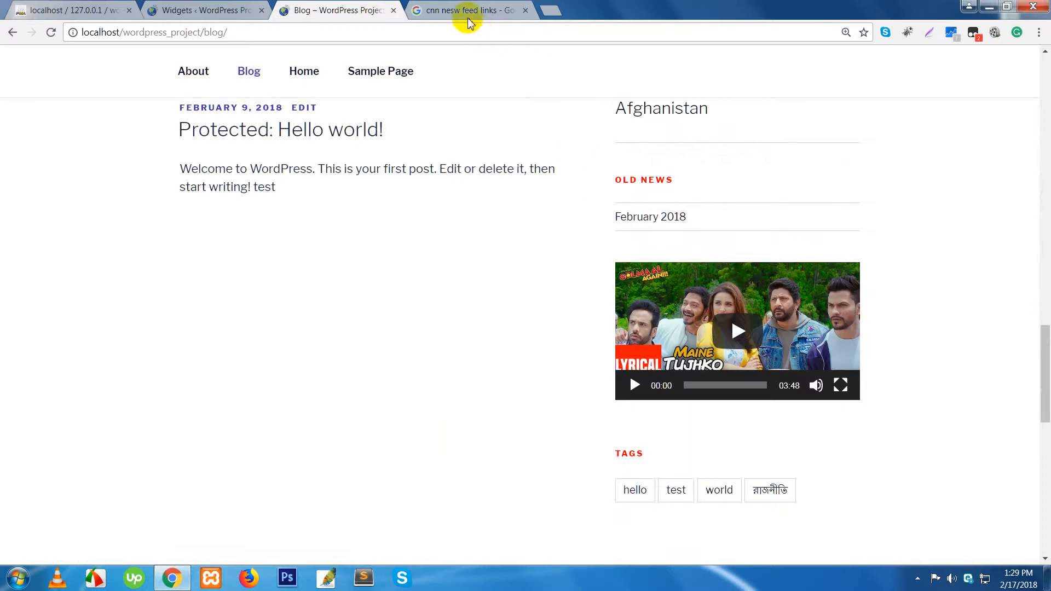
Step: Return to the widgets admin page and bring up the URL entry form for the Blog Sidebar's Audio widget
left_click(200, 12)
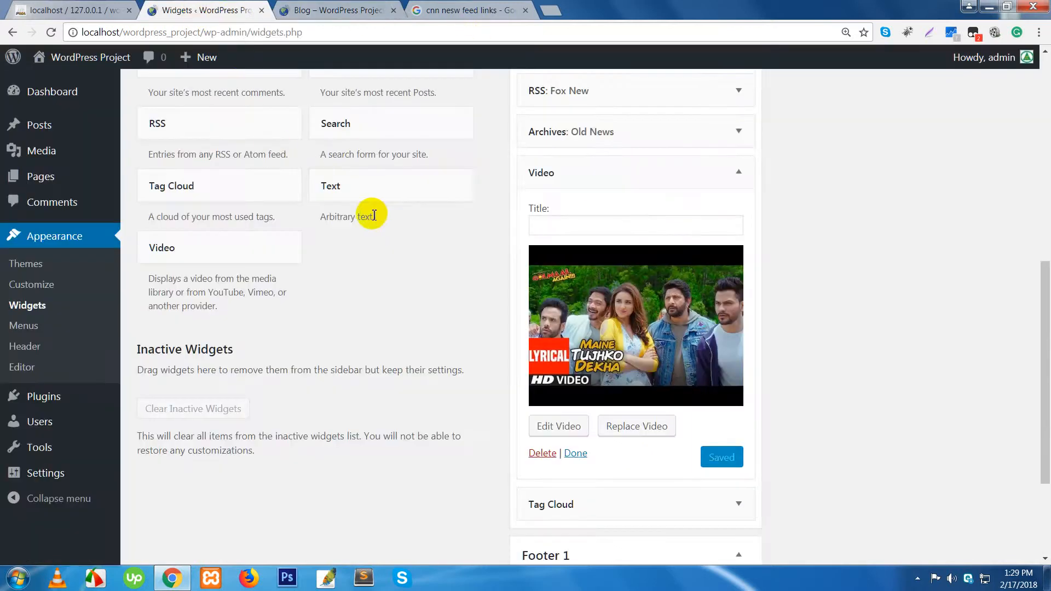
scroll(604, 328, "up", 9)
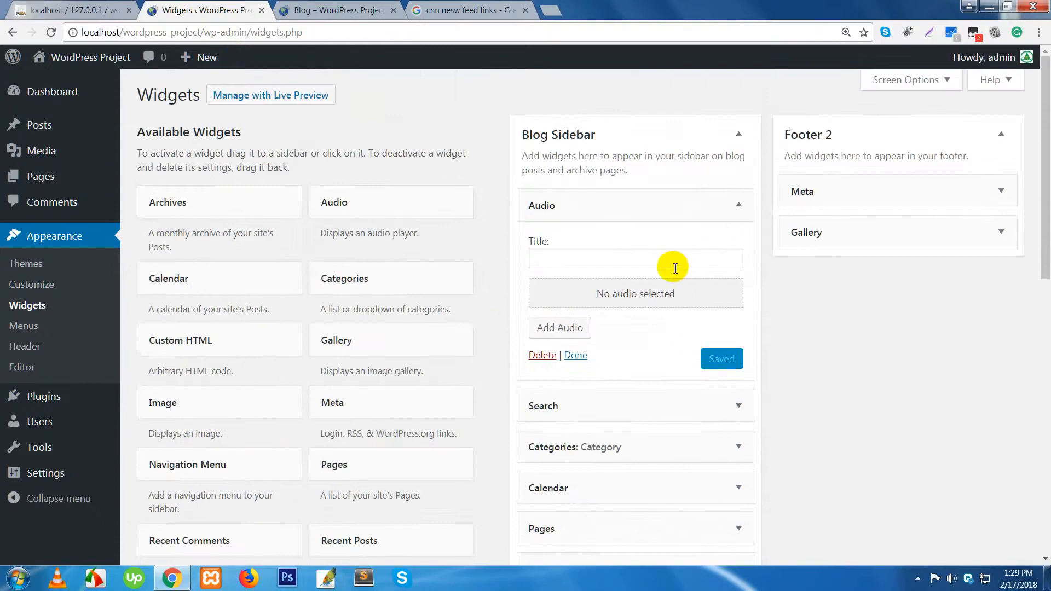
left_click(560, 328)
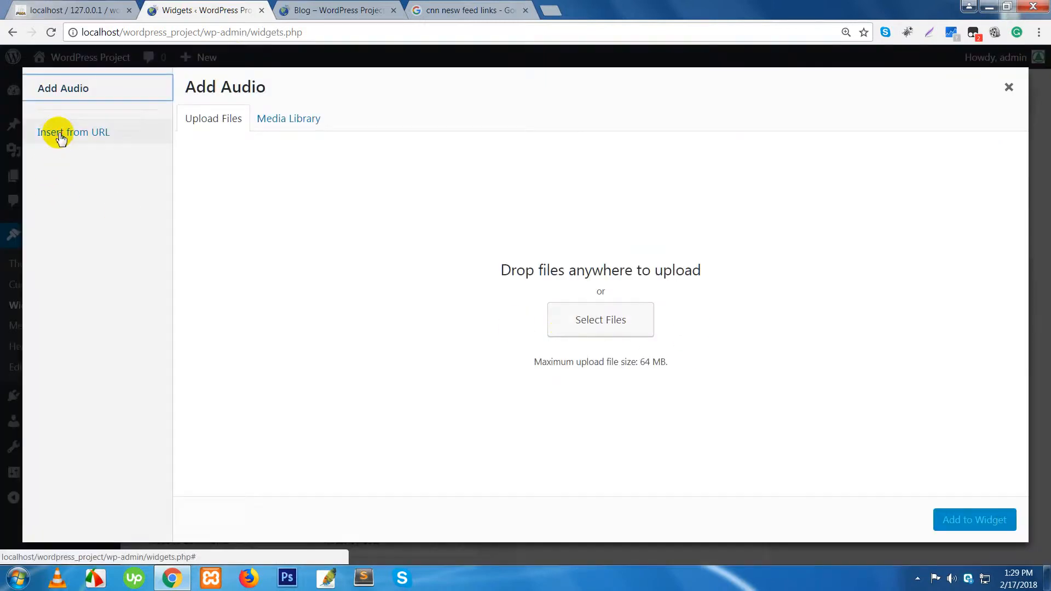
left_click(61, 135)
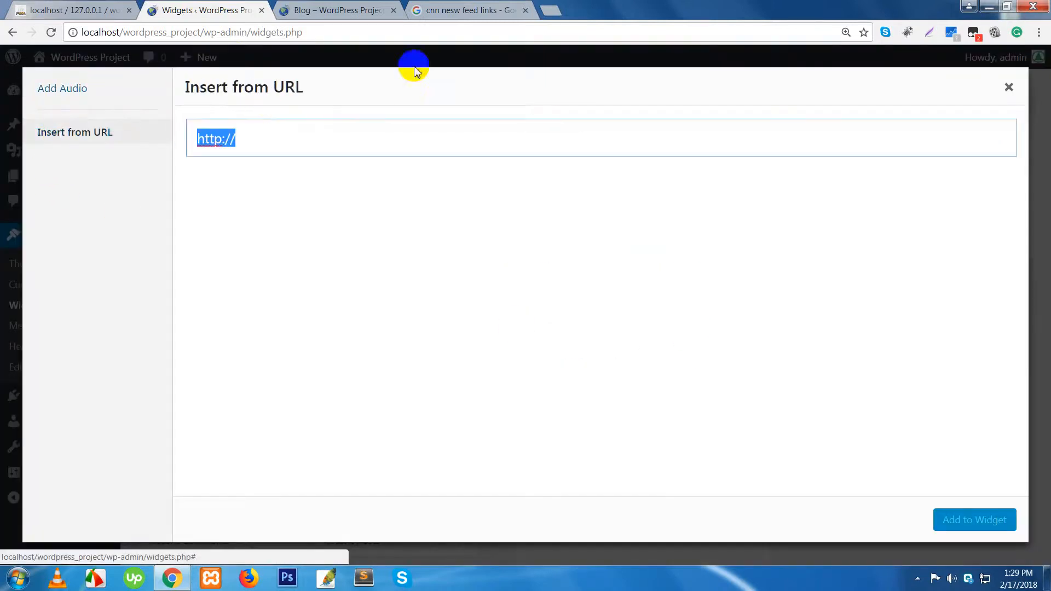
Step: Search Google for "audio site link" in a new tab and open the SoundCloud site from the results
left_click(558, 15)
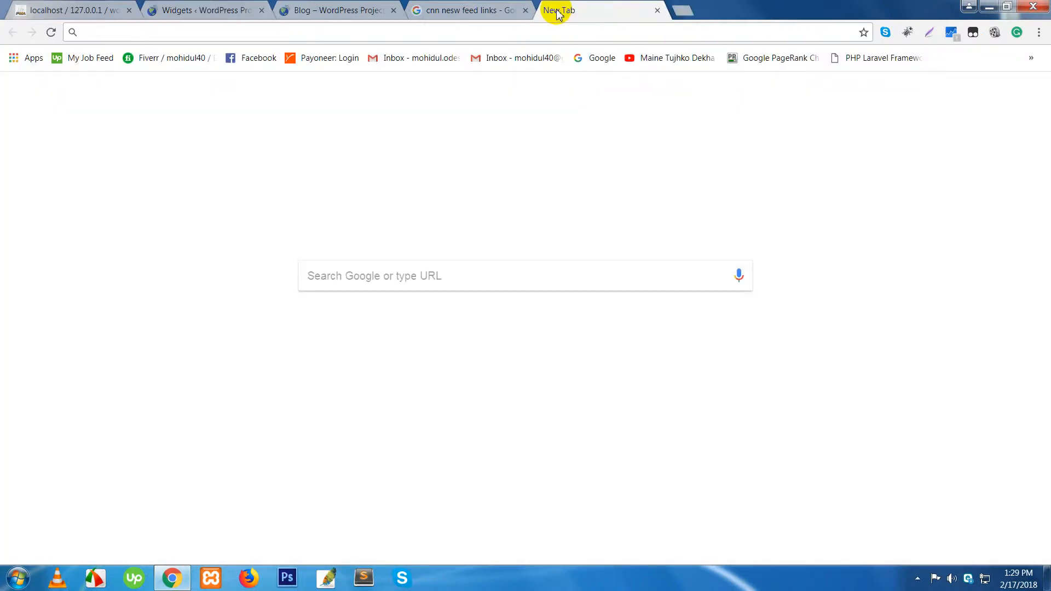
type("a")
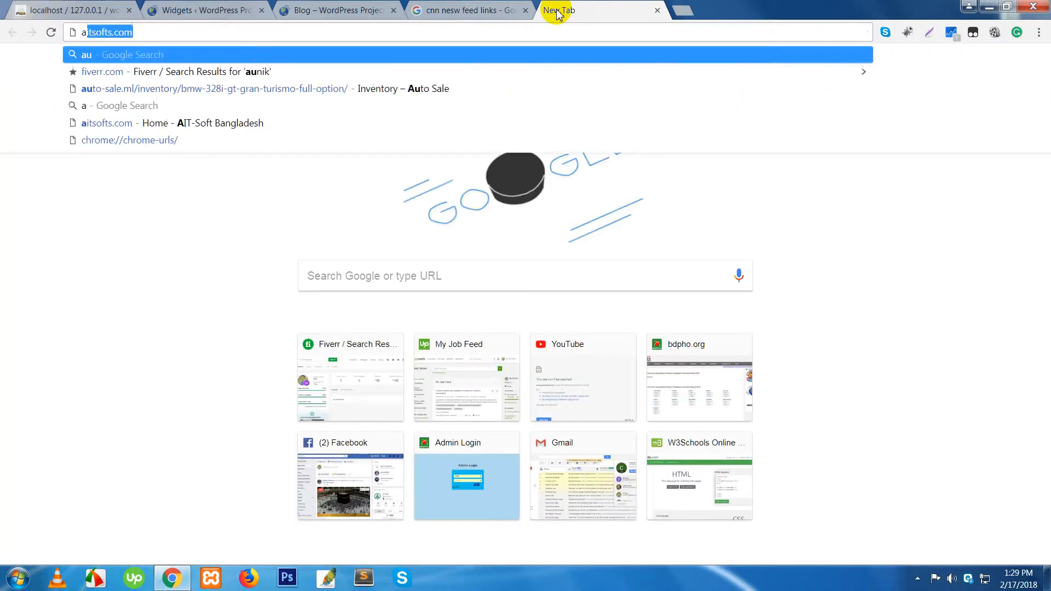
type("udio site link")
key("Return")
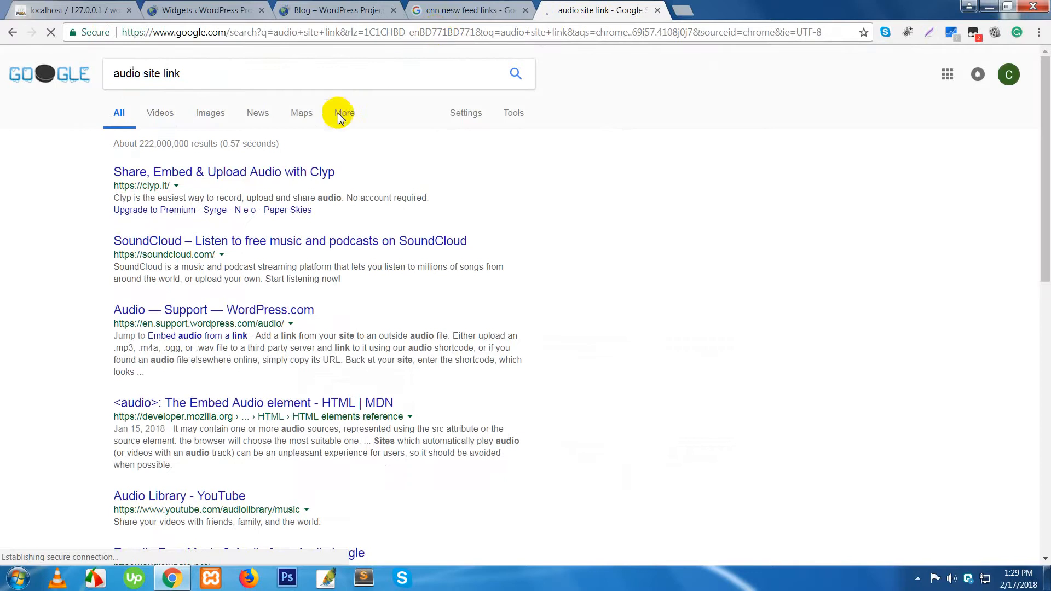
left_click(228, 242)
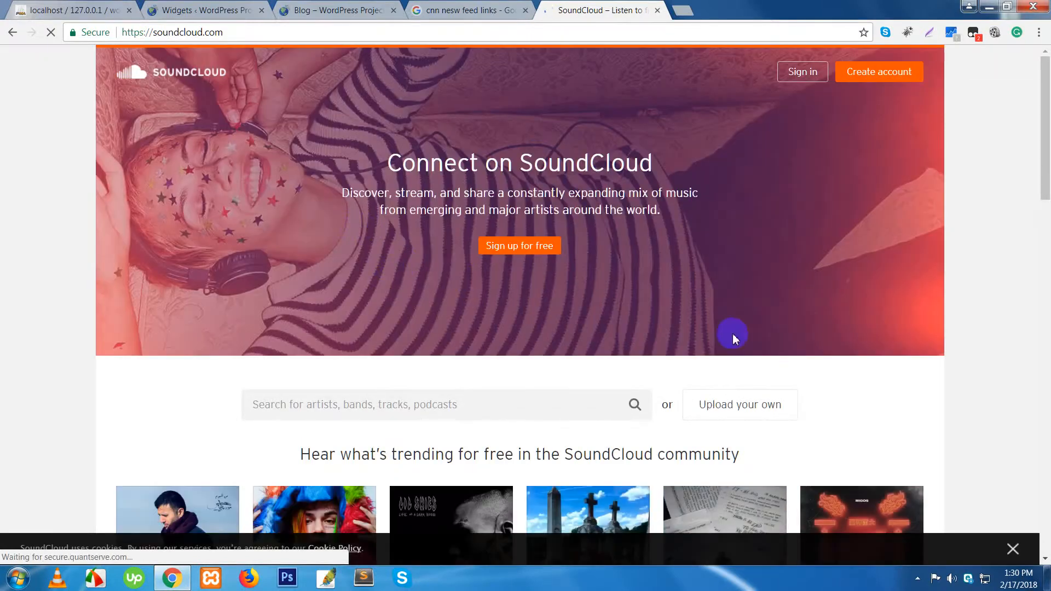
Step: Open the trending track "rockstar (feat. 21 Savage)" on SoundCloud and copy its page URL
scroll(711, 339, "down", 5)
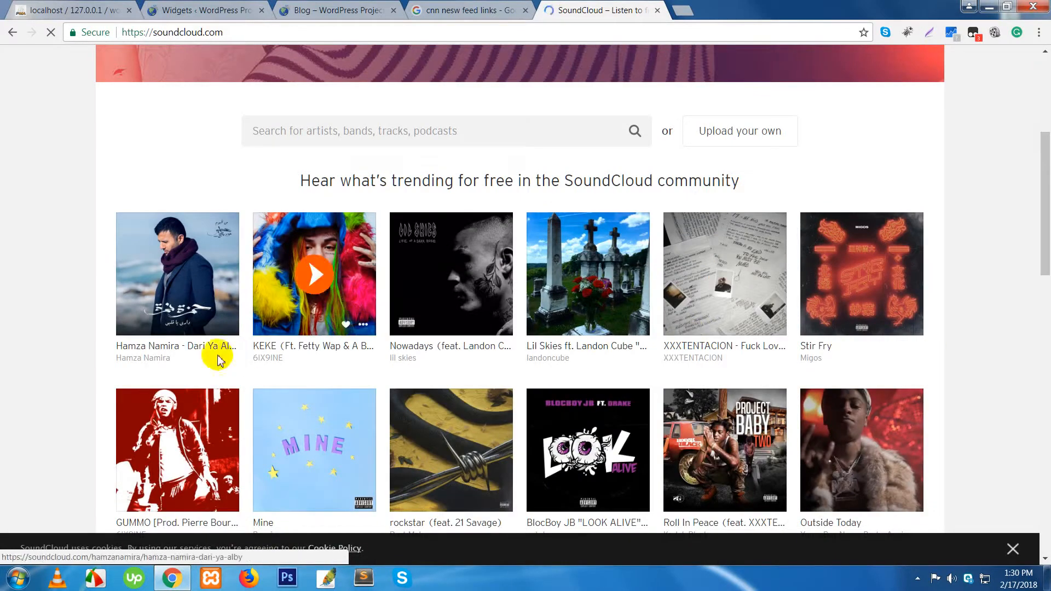
scroll(601, 372, "down", 3)
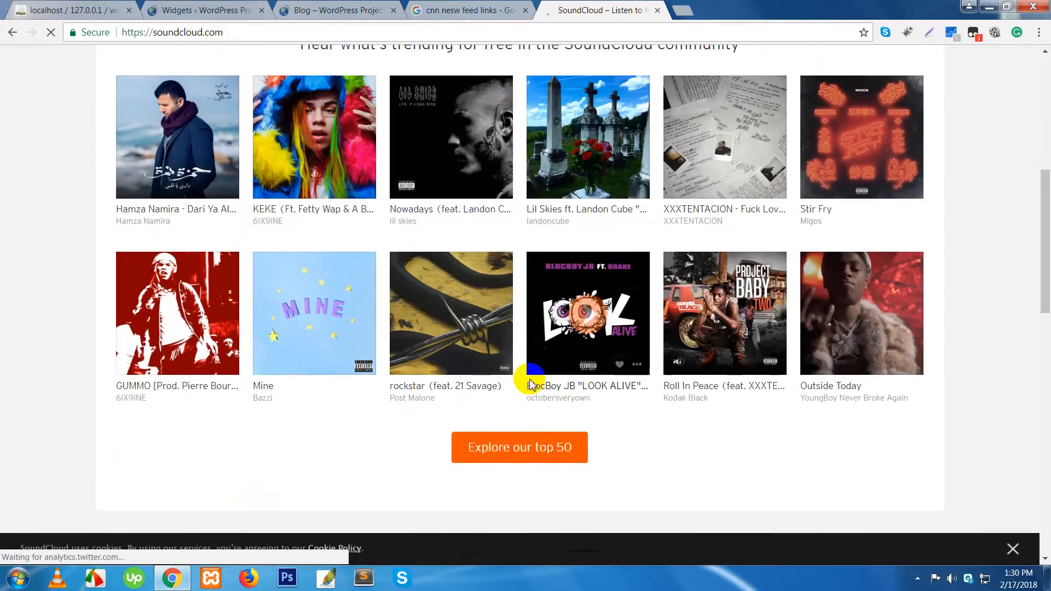
left_click(436, 387)
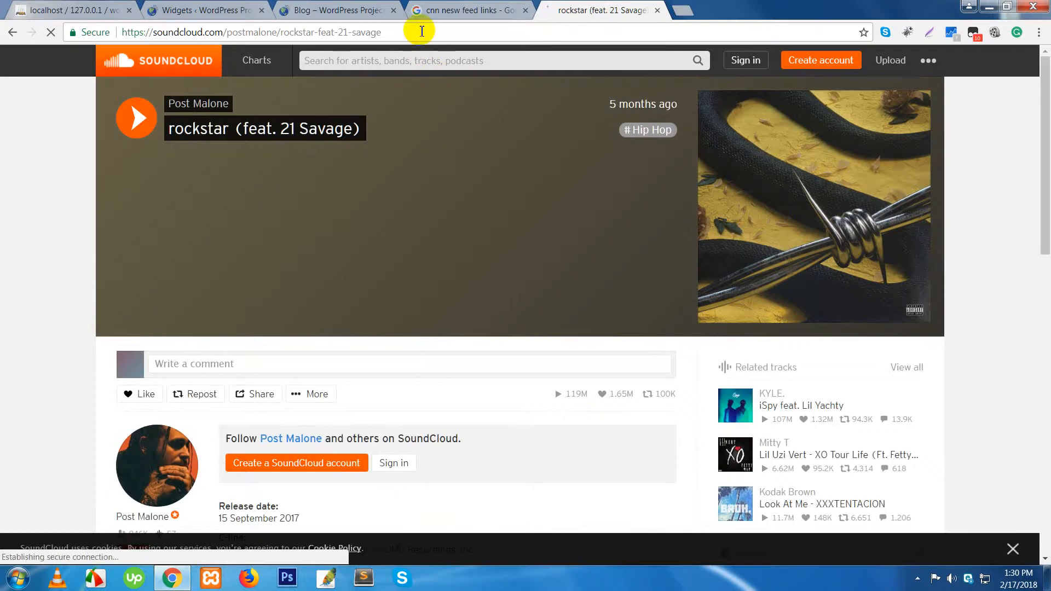
left_click(419, 31)
key("ctrl+c")
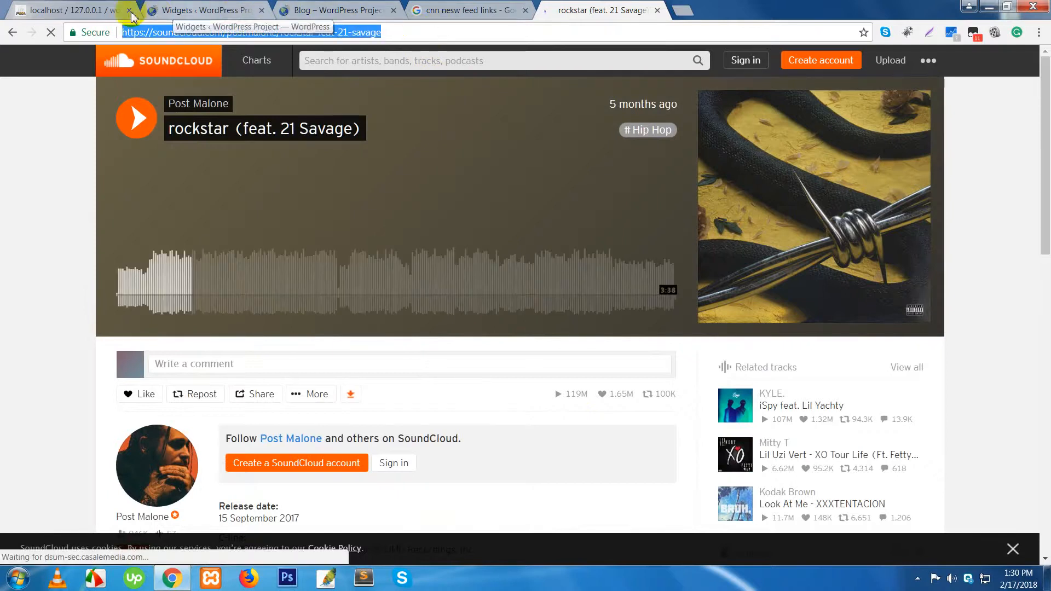
left_click(179, 12)
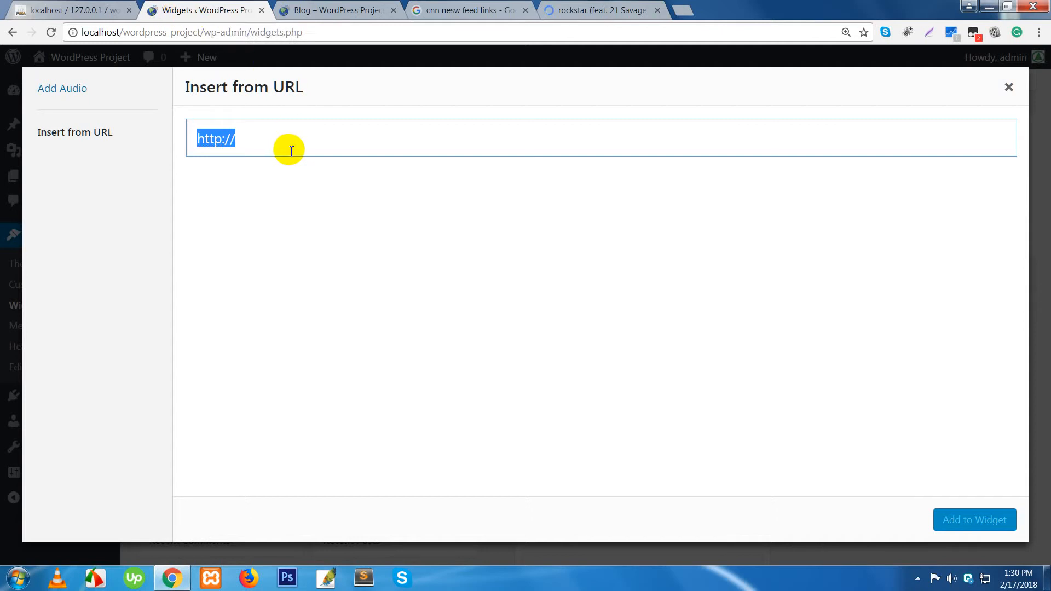
key("ctrl+v")
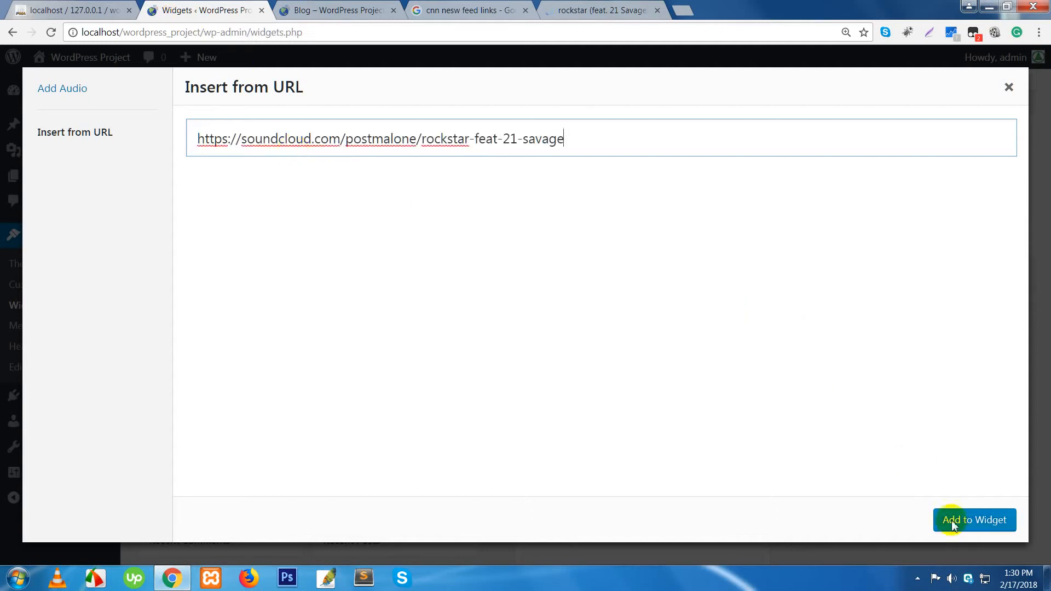
left_click(969, 520)
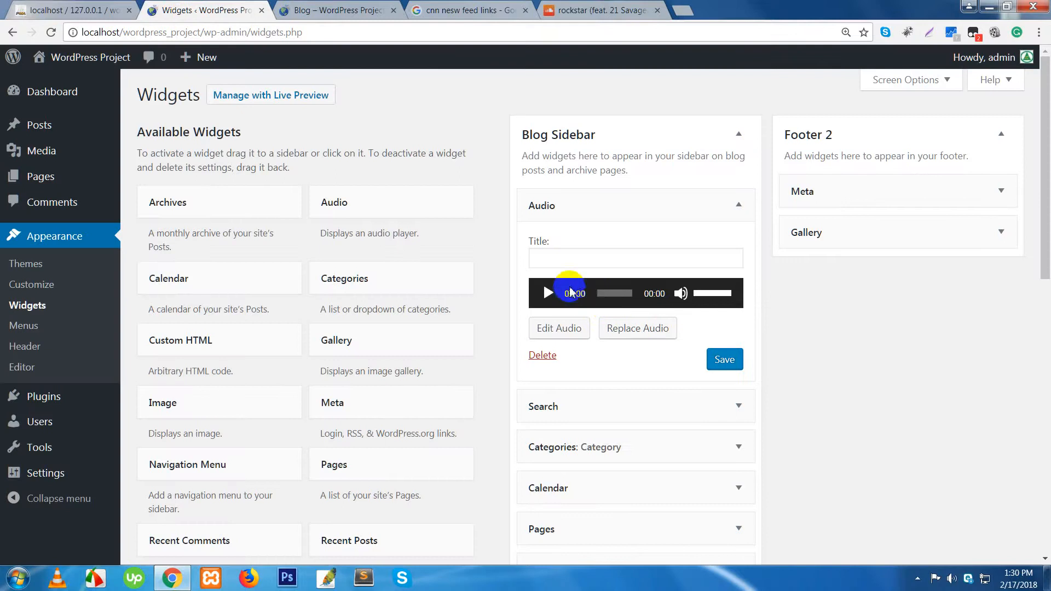
Step: Save the Blog Sidebar's Audio widget and close the browser tab with the SoundCloud track page
left_click(725, 362)
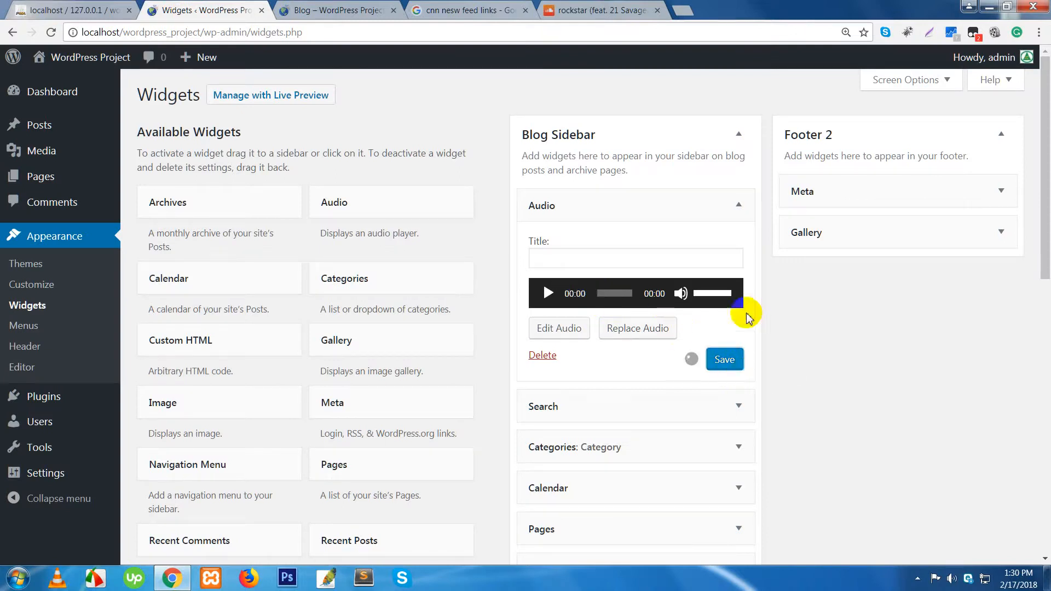
left_click(573, 15)
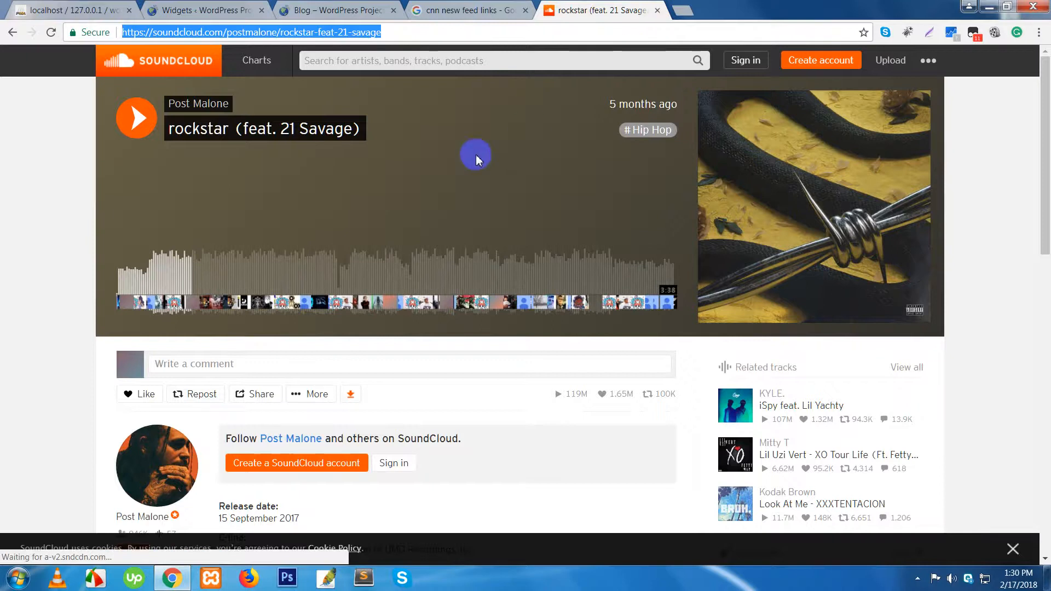
left_click(337, 199)
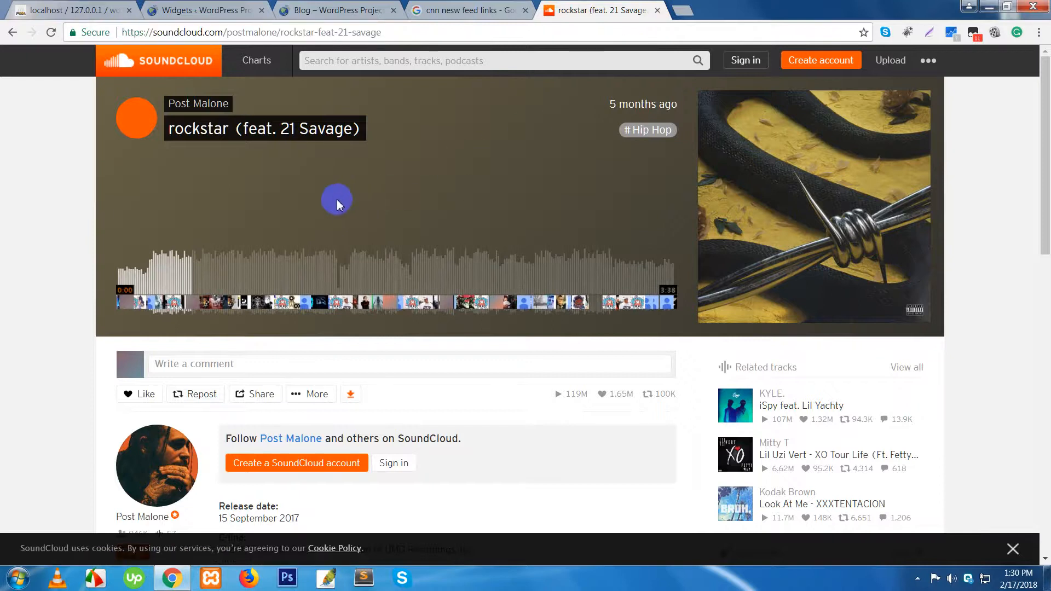
left_click(656, 11)
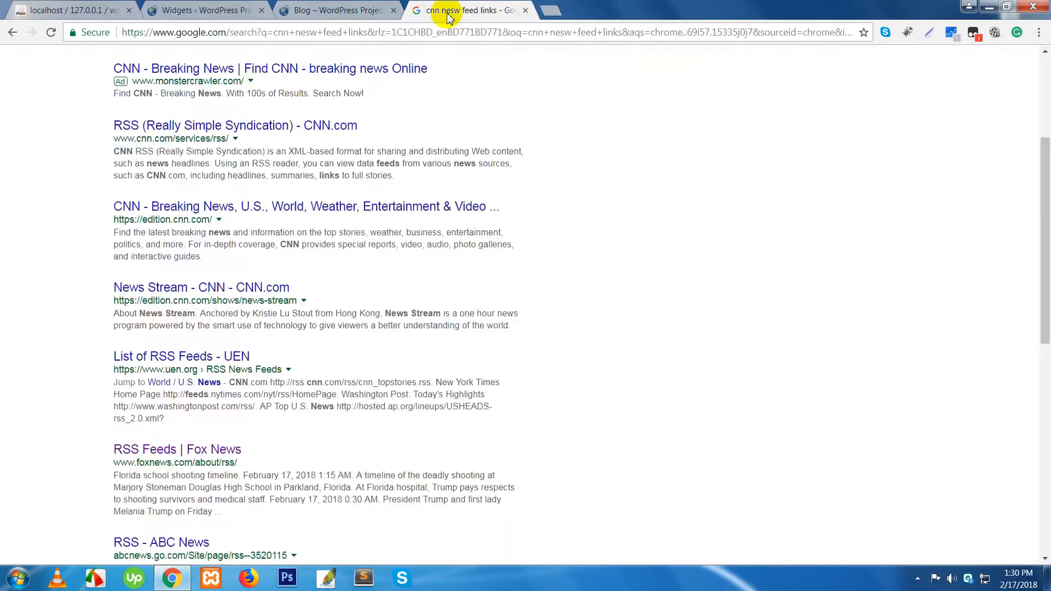
Step: Reload the blog page and examine how the Audio widget's SoundCloud URL is displayed in the sidebar
left_click(335, 13)
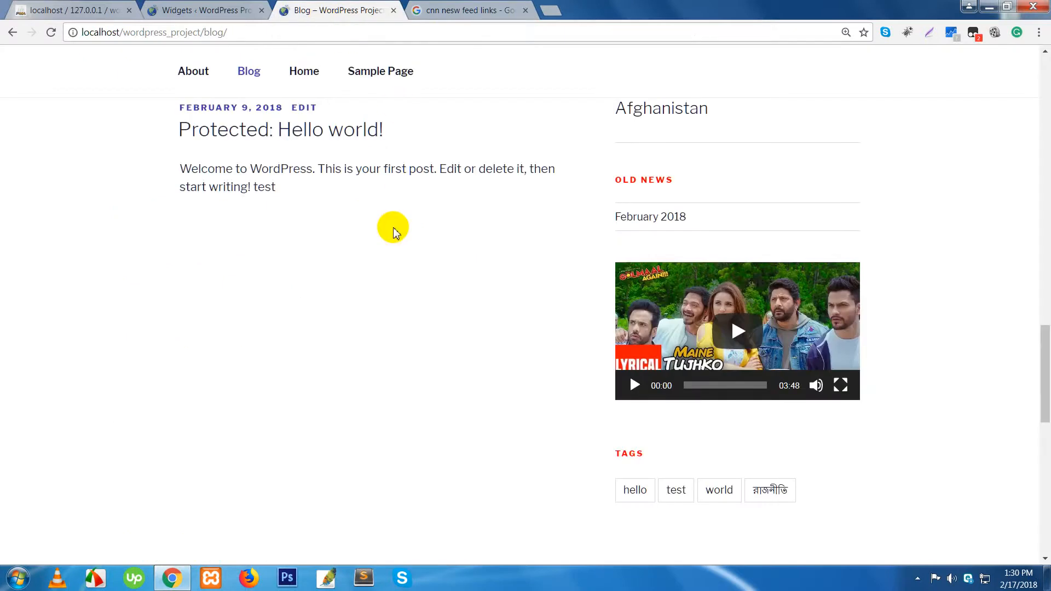
key("F5")
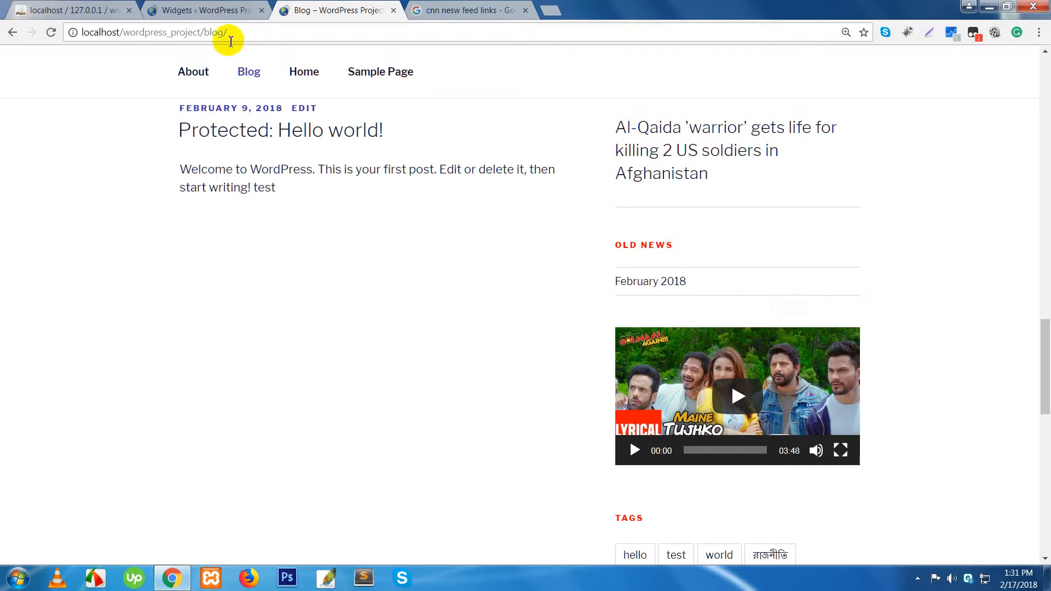
scroll(856, 375, "down", 4)
scroll(856, 377, "down", 4)
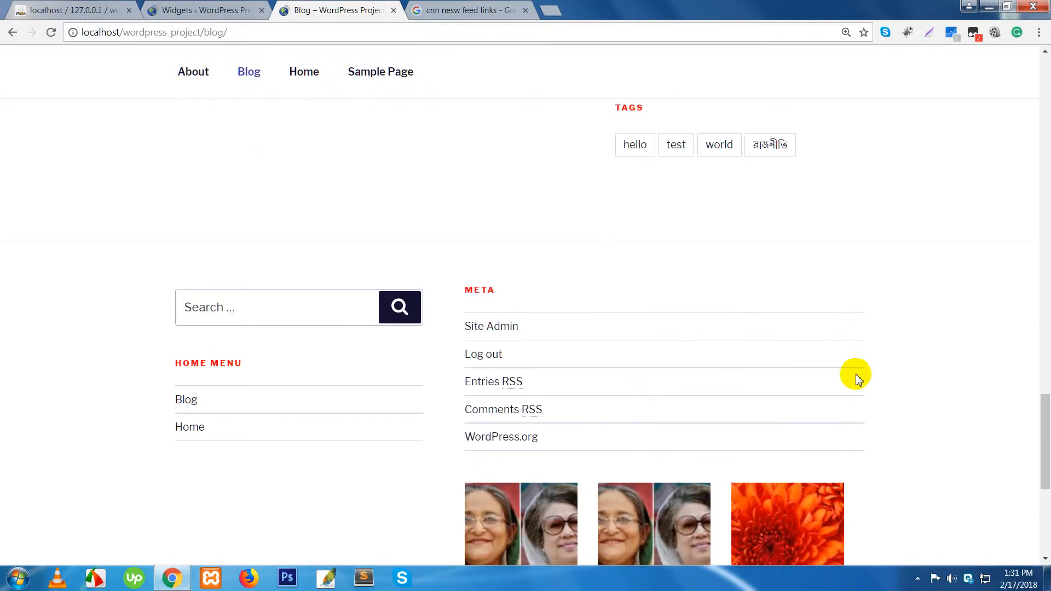
scroll(857, 378, "up", 20)
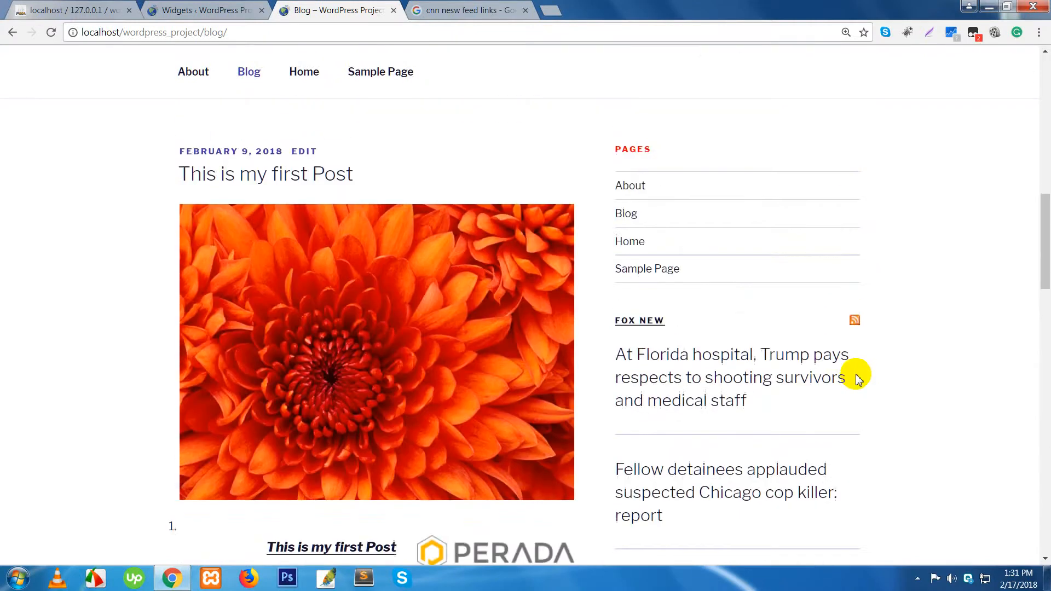
scroll(857, 378, "up", 7)
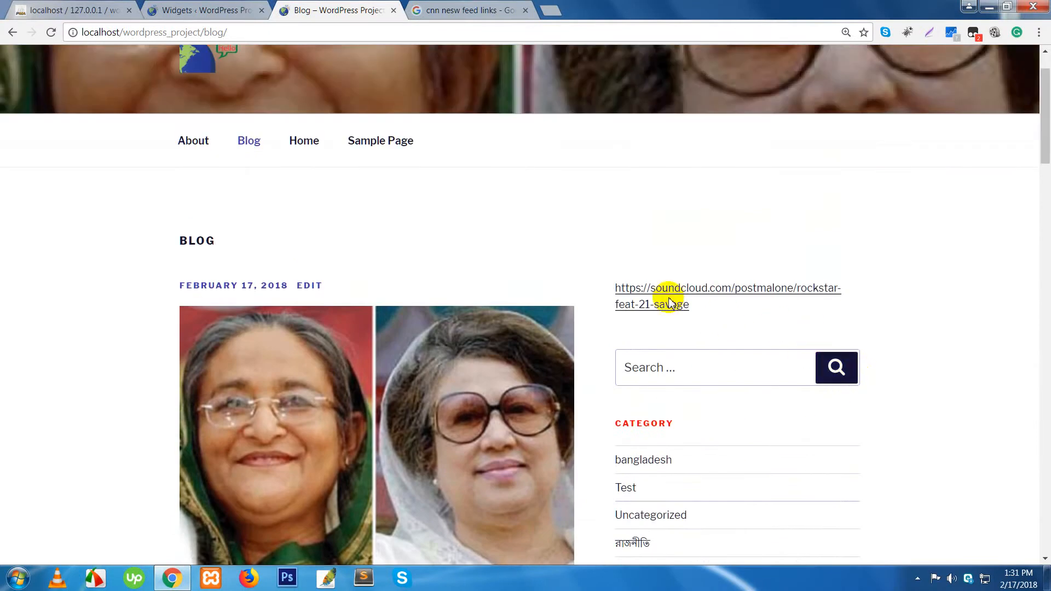
right_click(309, 11)
left_click(337, 46)
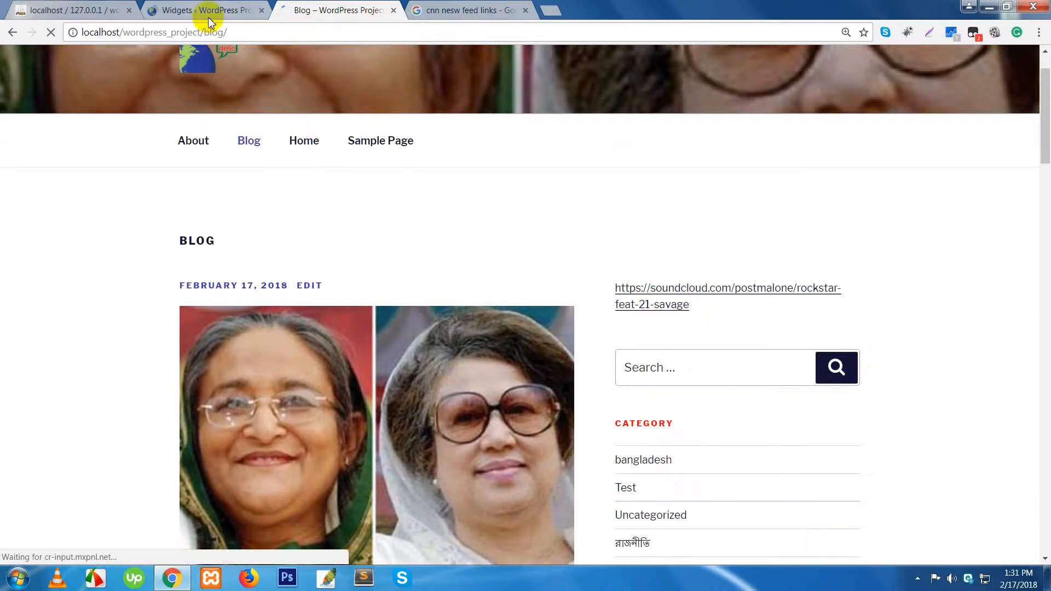
Step: Title the Blog Sidebar's Audio widget "Test" on the widgets admin page and save it
left_click(208, 17)
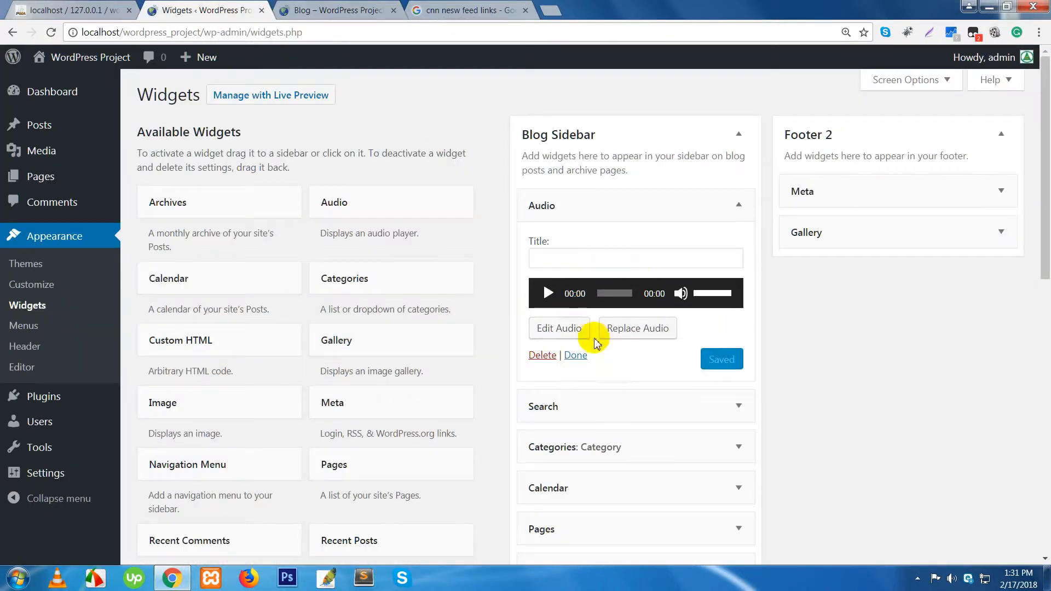
left_click(602, 261)
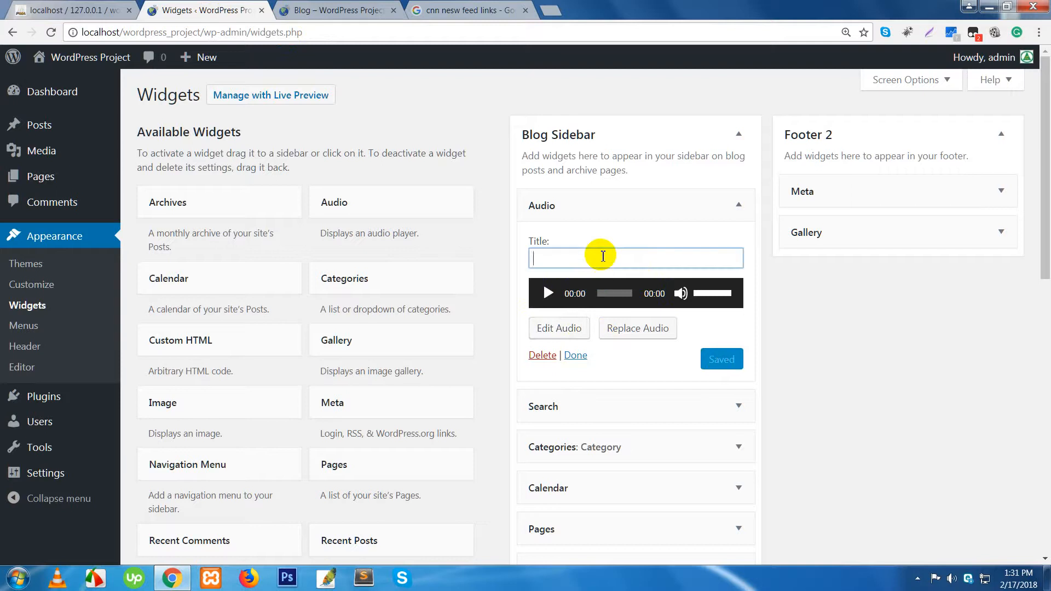
type("Test")
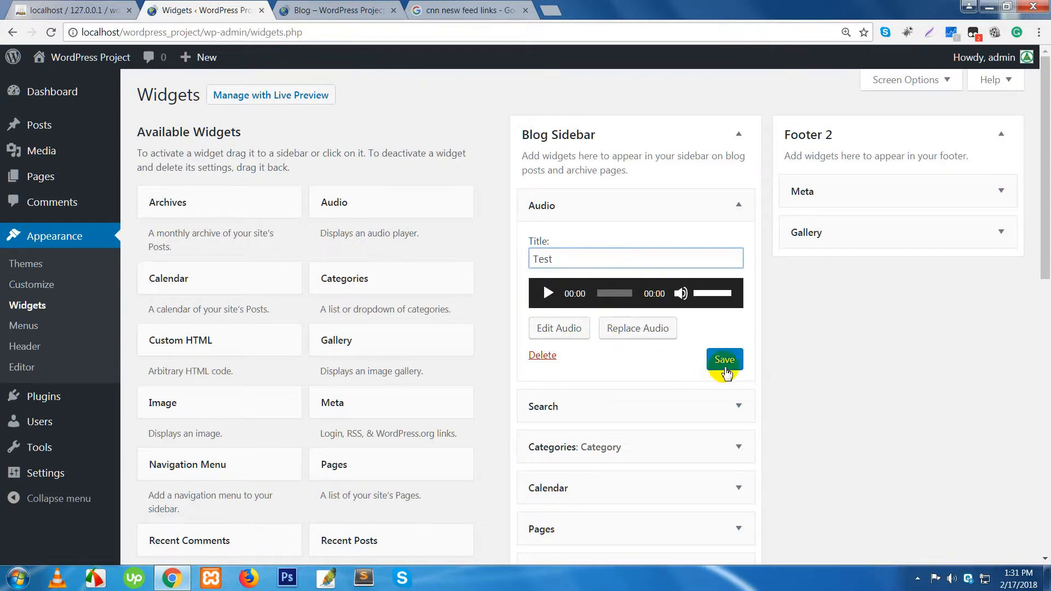
left_click(723, 366)
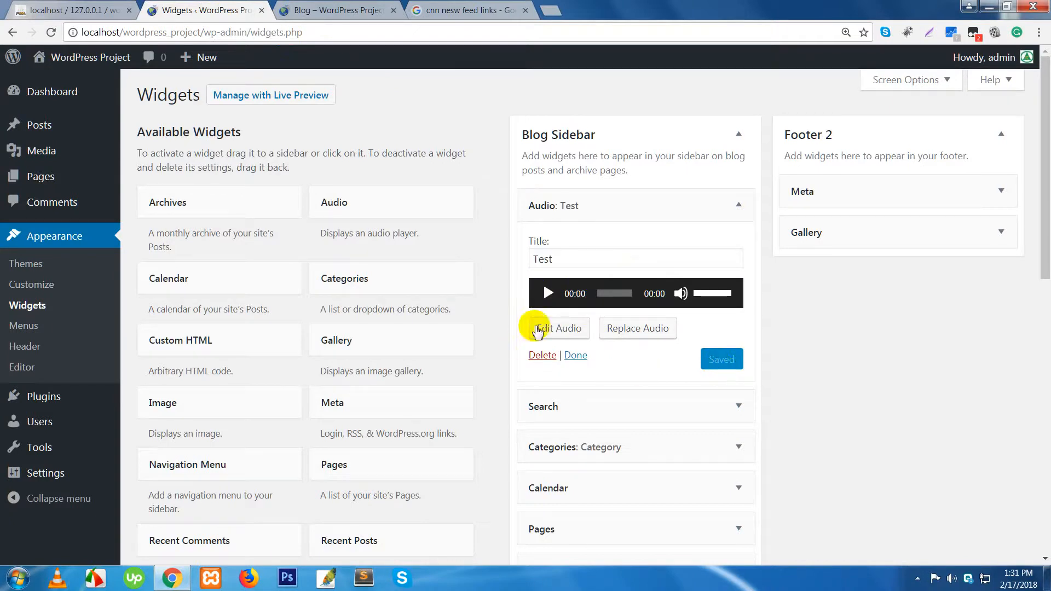
Step: Check the titled Audio widget on the blog page and collapse its settings on the widgets admin page
left_click(340, 10)
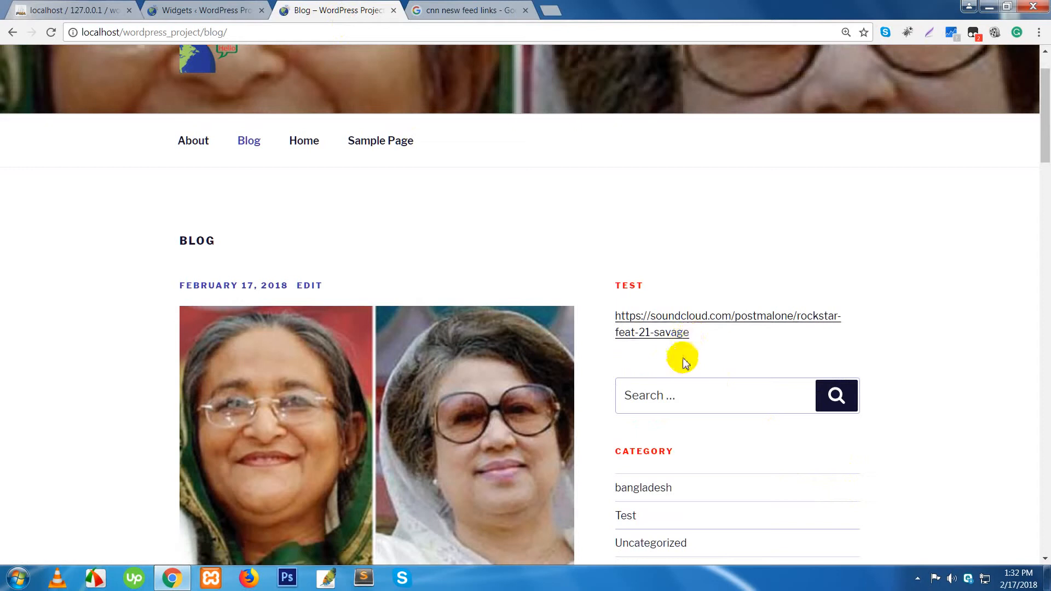
left_click(204, 12)
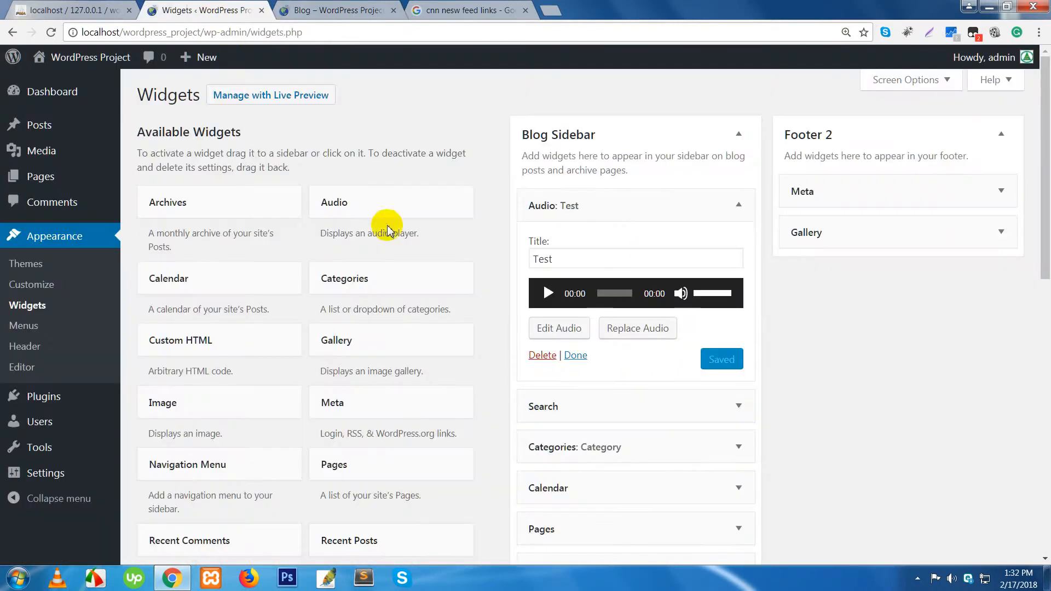
left_click(735, 207)
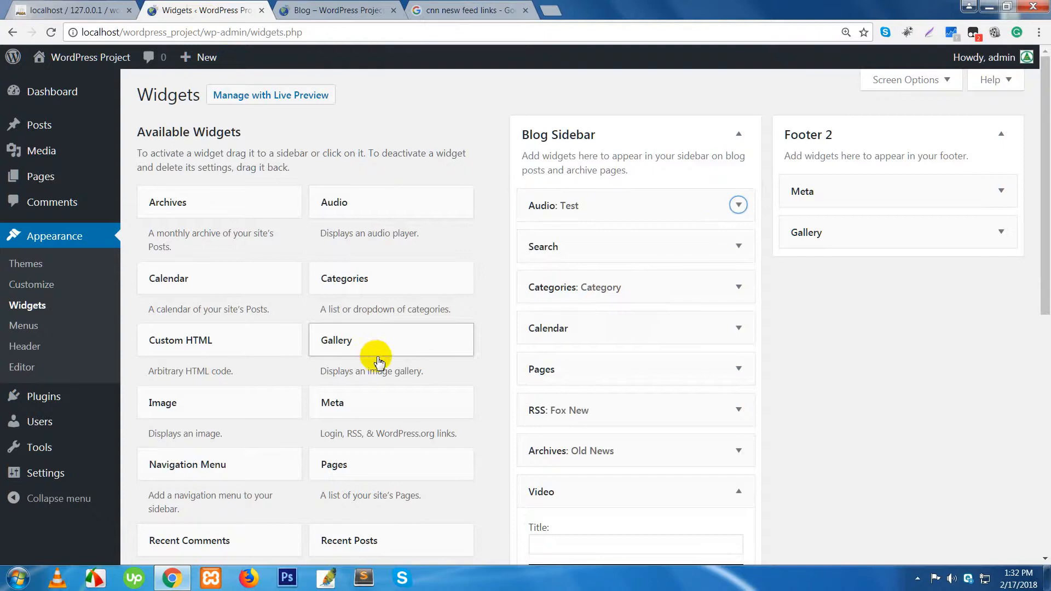
scroll(378, 361, "down", 3)
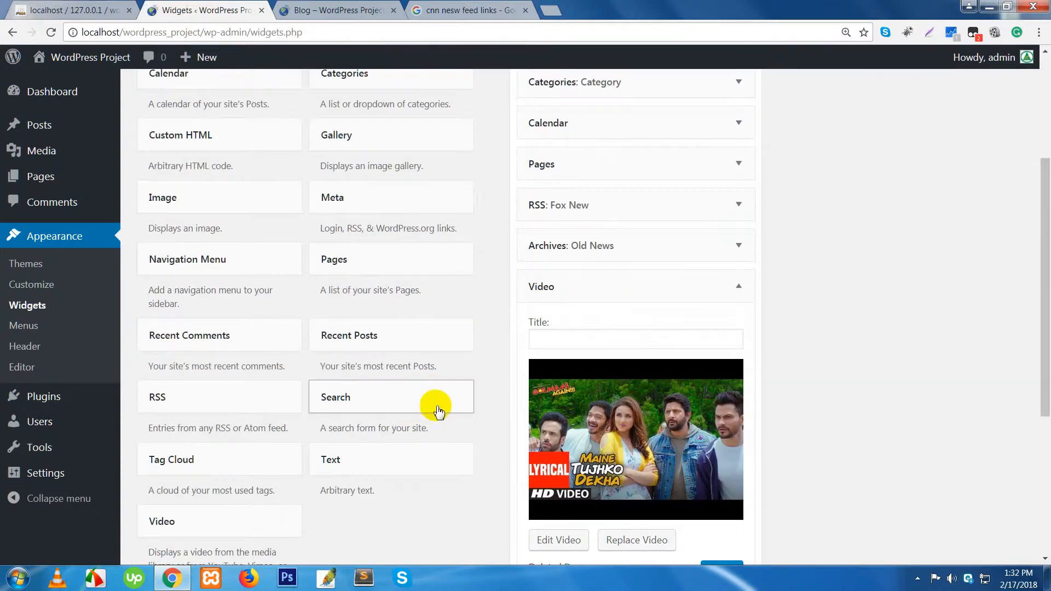
Step: Go to the Menus admin page and load the Top Menu for editing
left_click(58, 328)
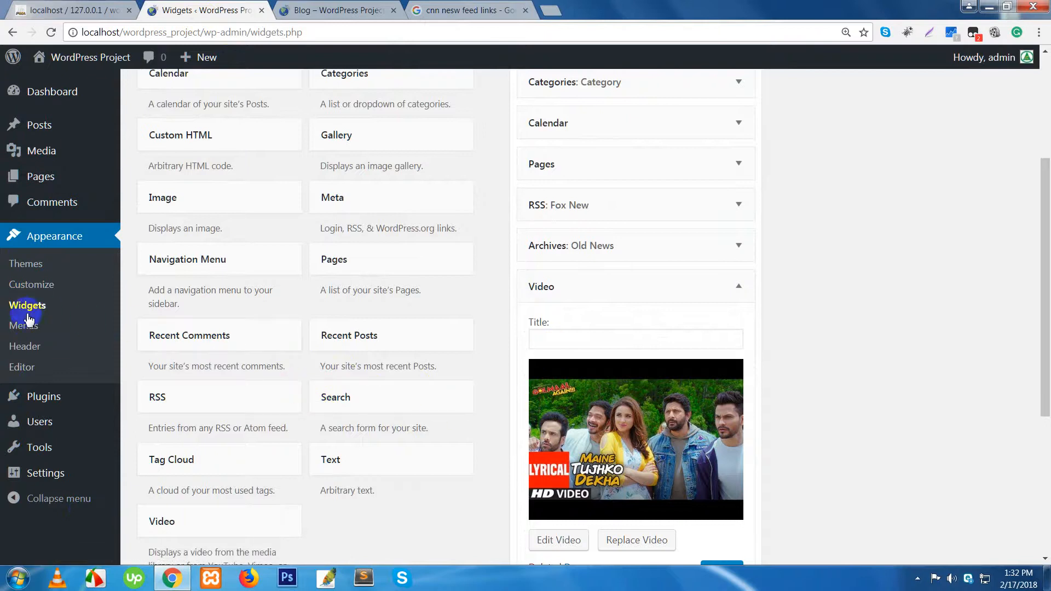
left_click(23, 334)
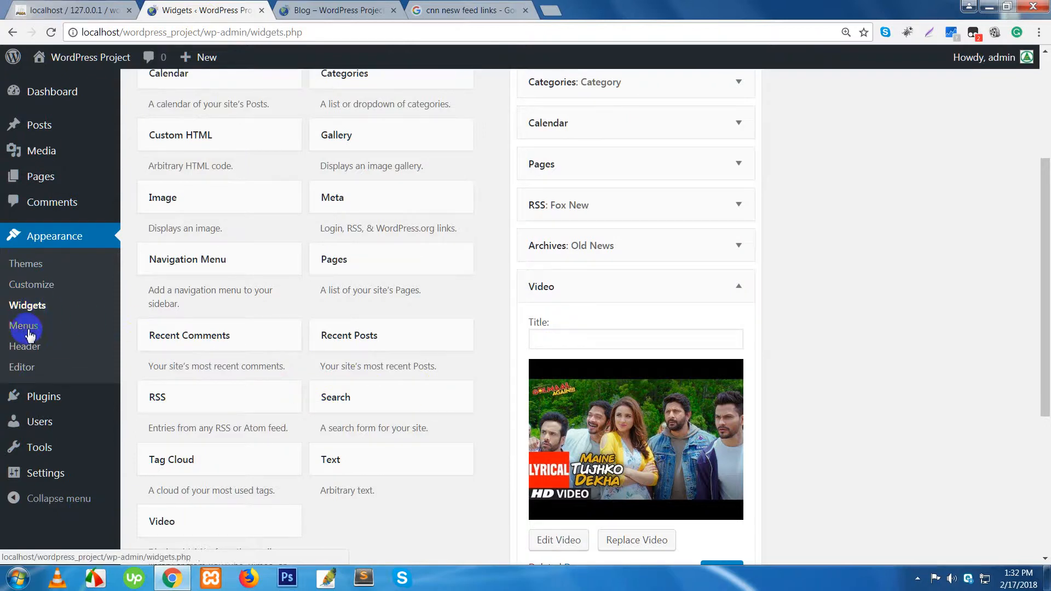
left_click(28, 332)
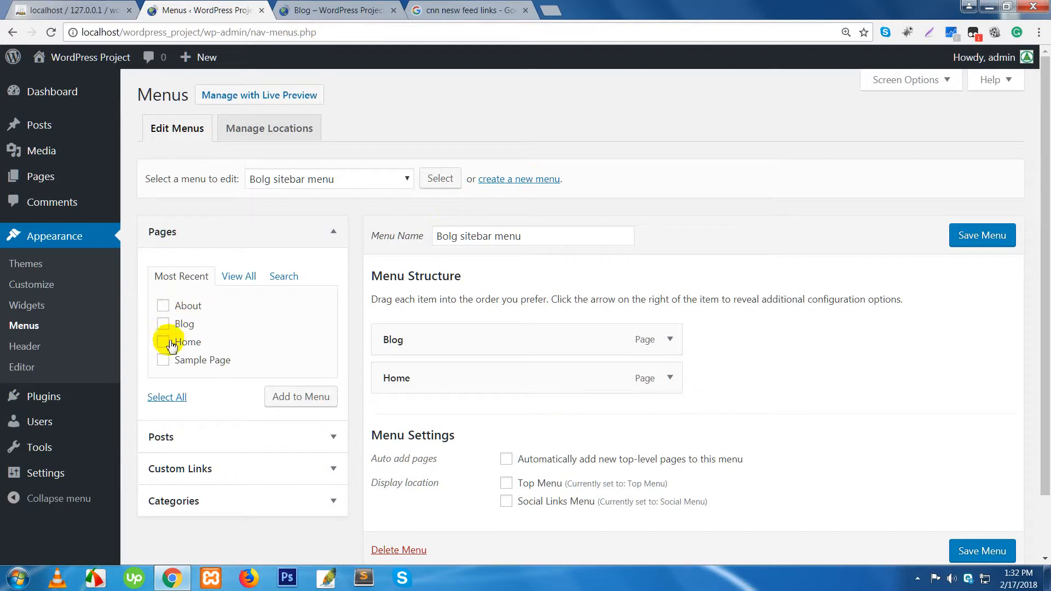
left_click(176, 436)
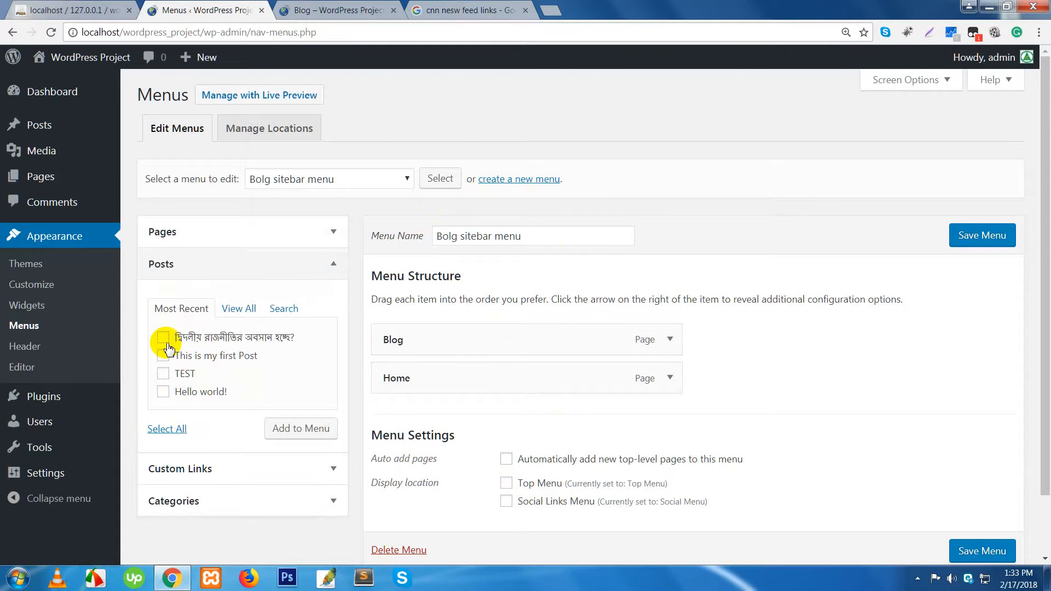
left_click(400, 181)
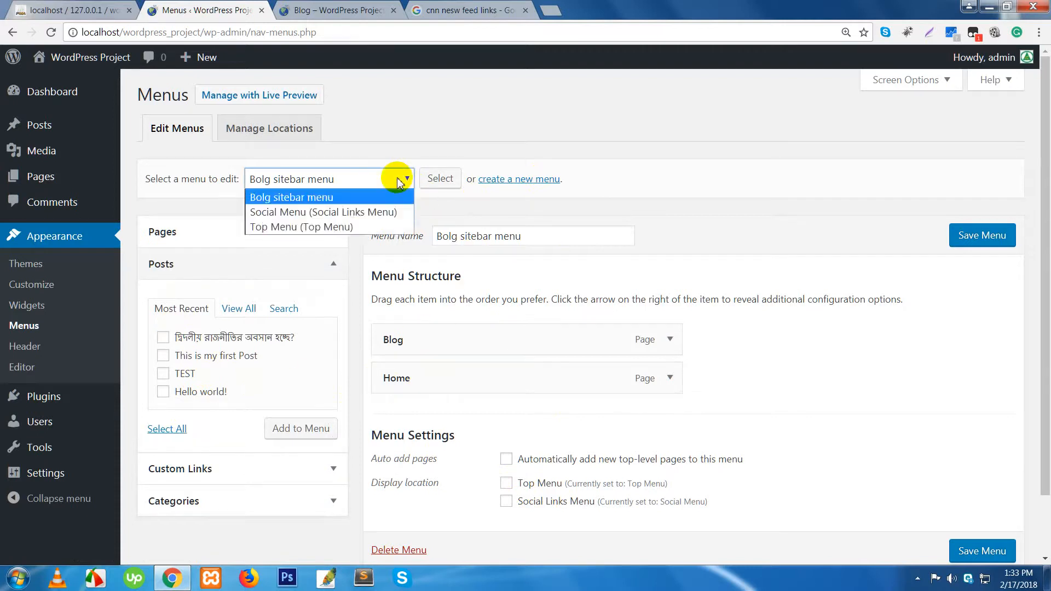
left_click(362, 227)
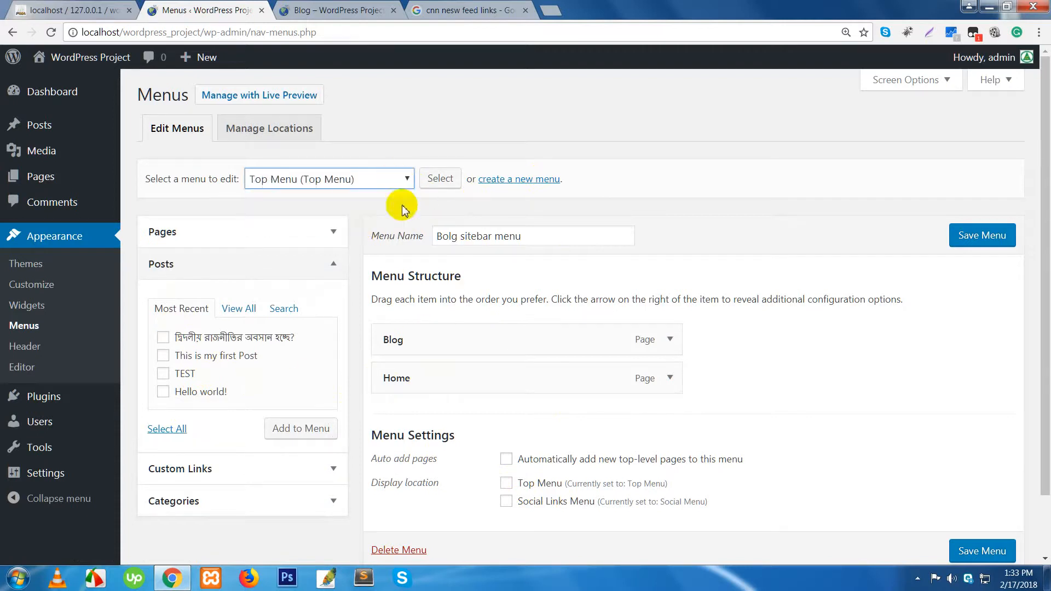
left_click(442, 184)
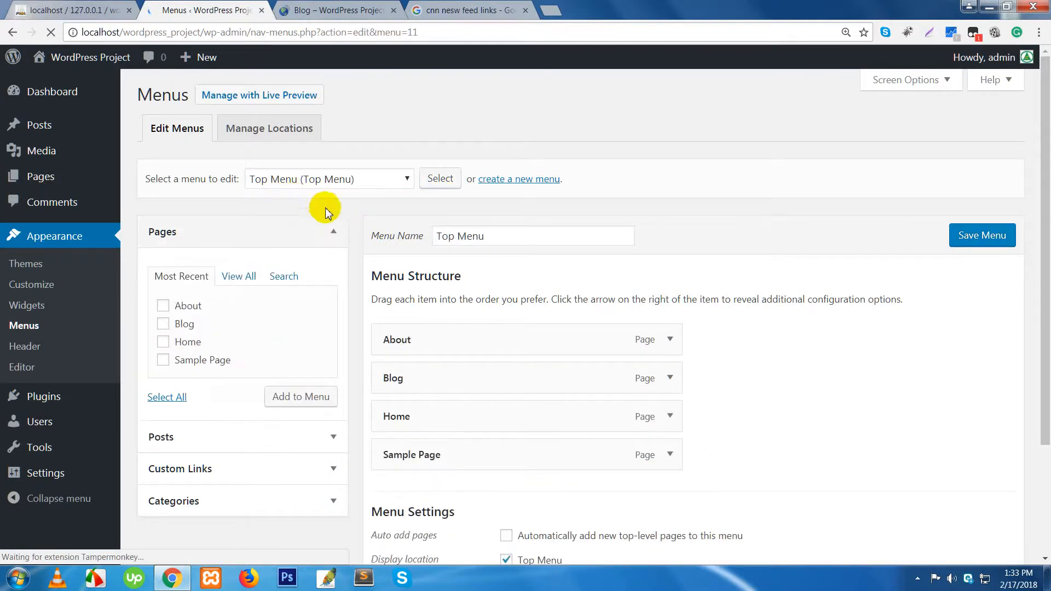
Step: Load the Social Menu to review its structure and switch back to editing the Top Menu
left_click(366, 175)
left_click(350, 213)
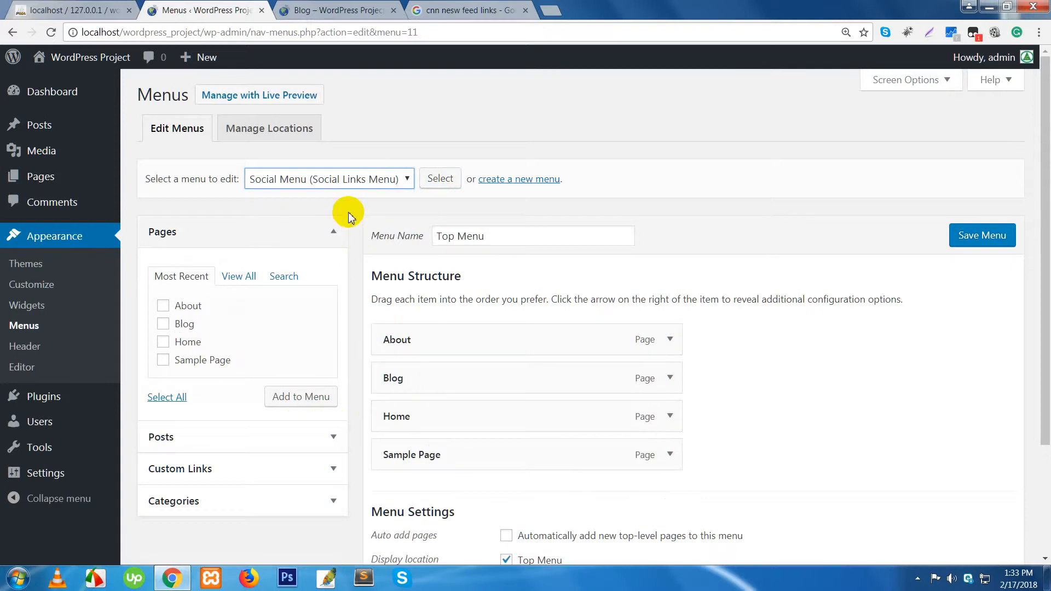
left_click(437, 179)
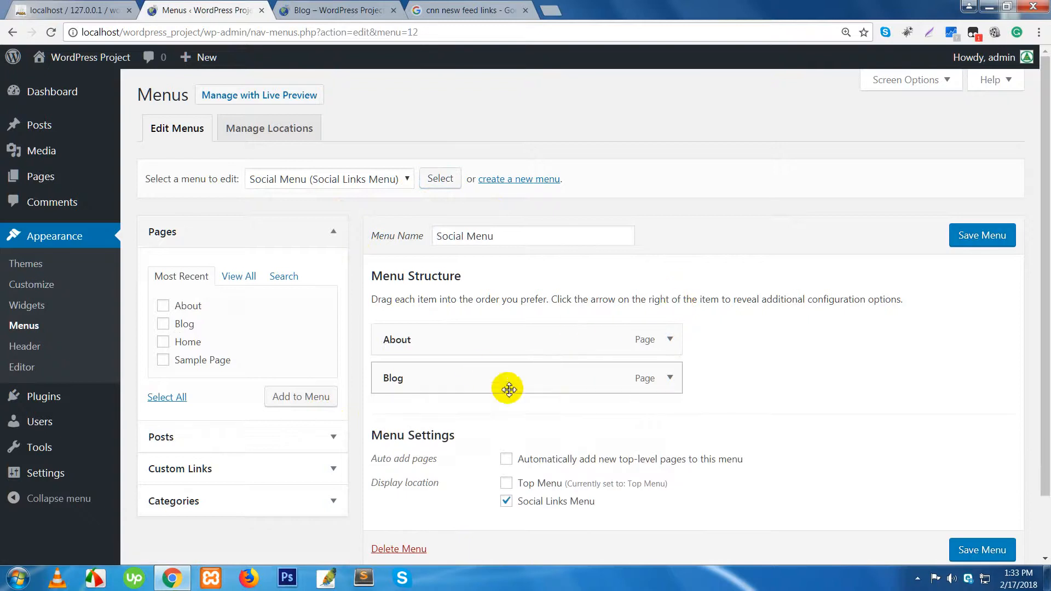
left_click(399, 181)
left_click(347, 225)
left_click(439, 183)
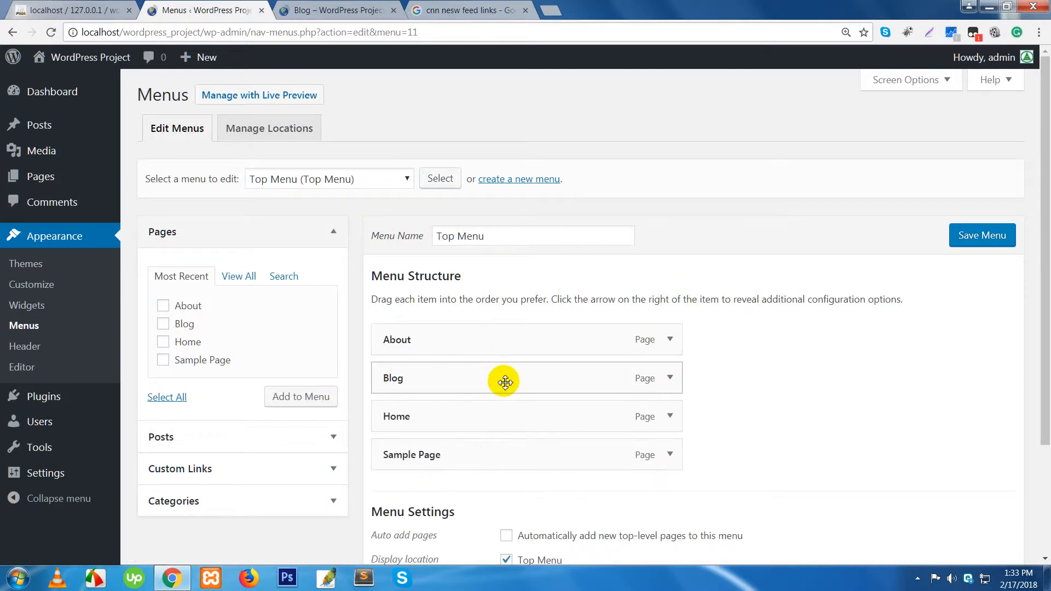
Step: Add the post "দ্বিদলীয় রাজনীতির অবসান হচ্ছে?" to the Top Menu
left_click(228, 441)
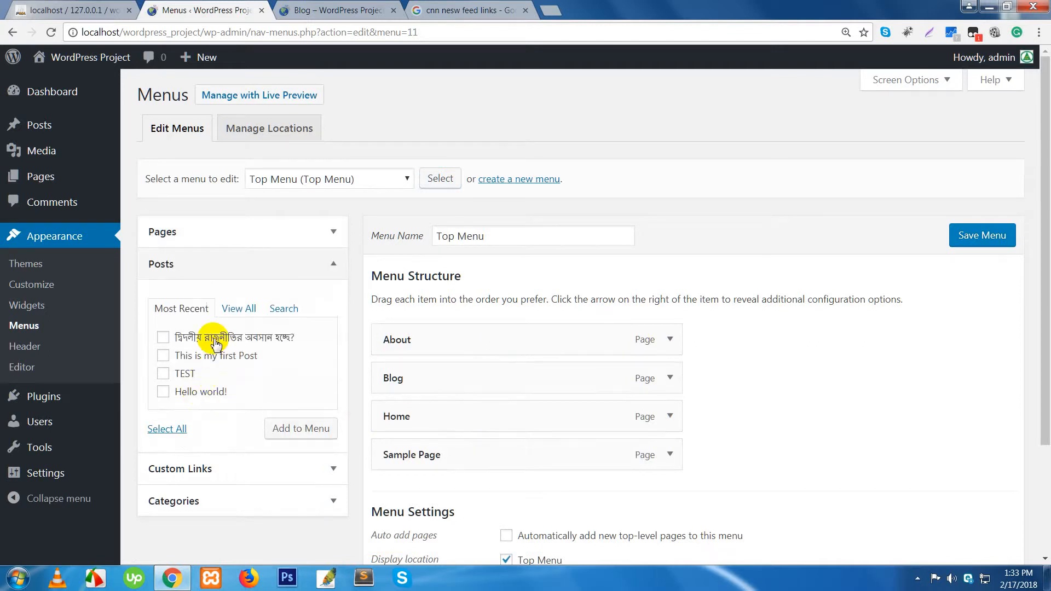
left_click(291, 438)
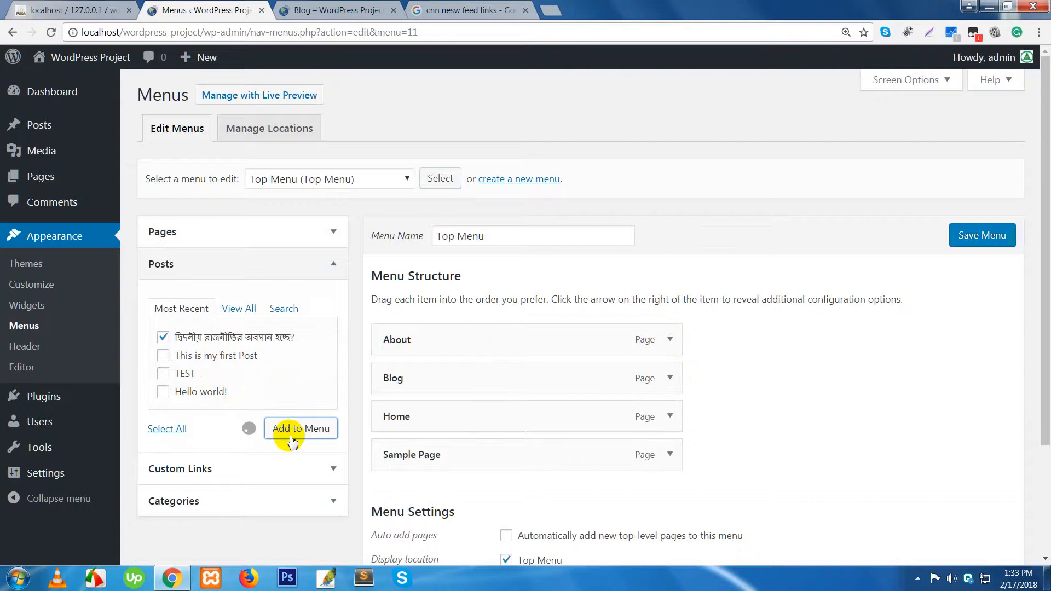
scroll(251, 410, "down", 3)
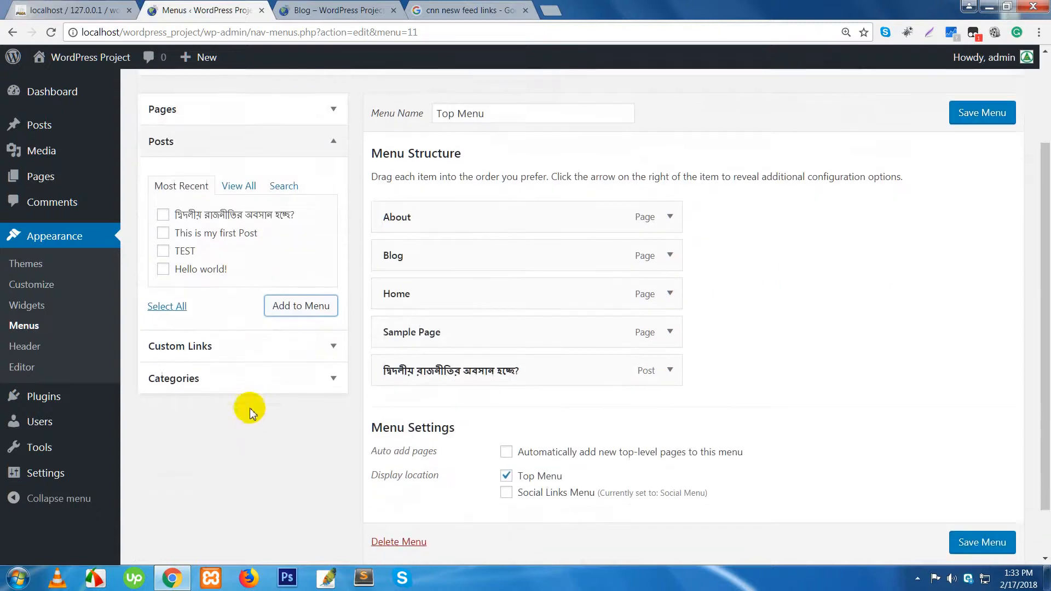
left_click(226, 334)
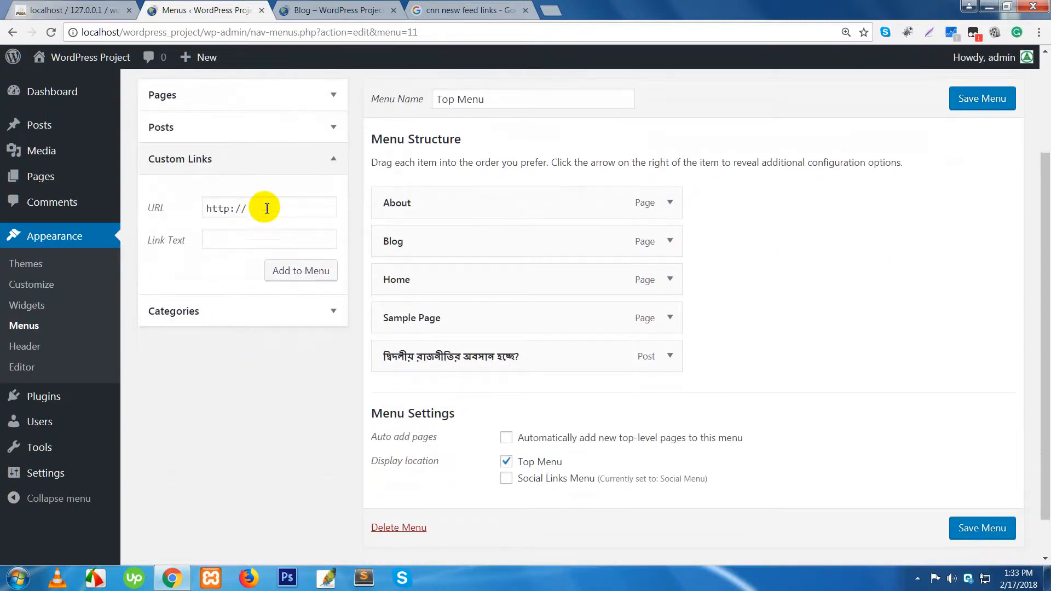
left_click_drag(281, 207, 201, 207)
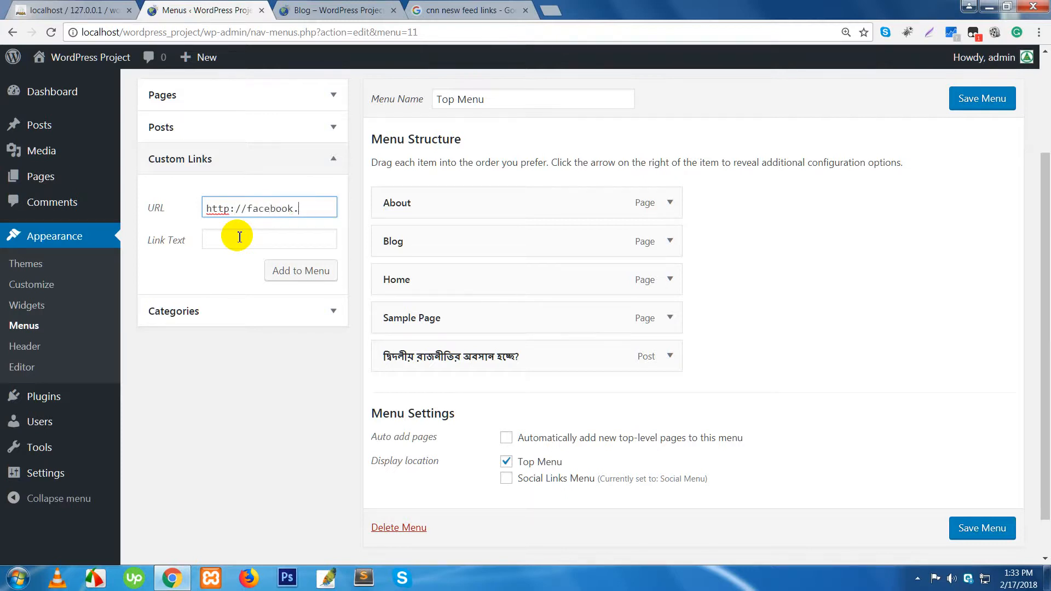
left_click(240, 237)
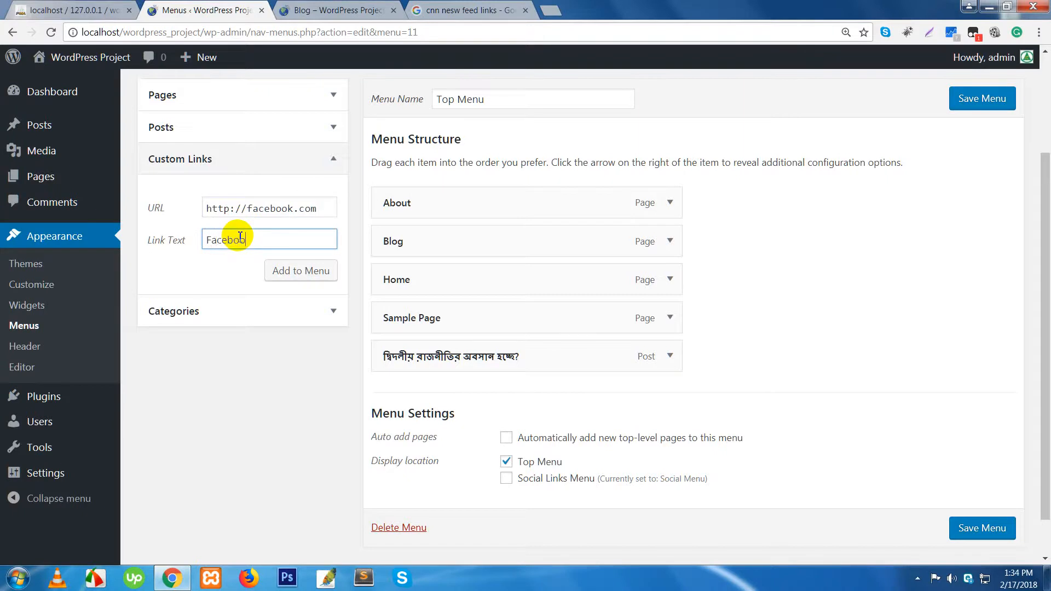
left_click(333, 274)
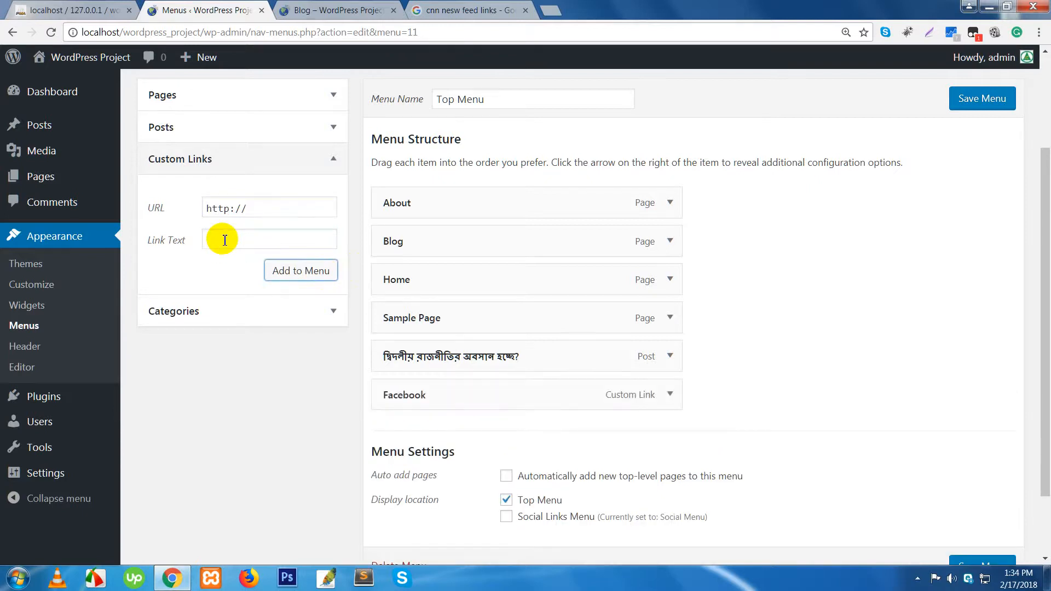
Step: Add the categories "রাজনীতি" and "bangladesh" to the Top Menu
left_click(211, 311)
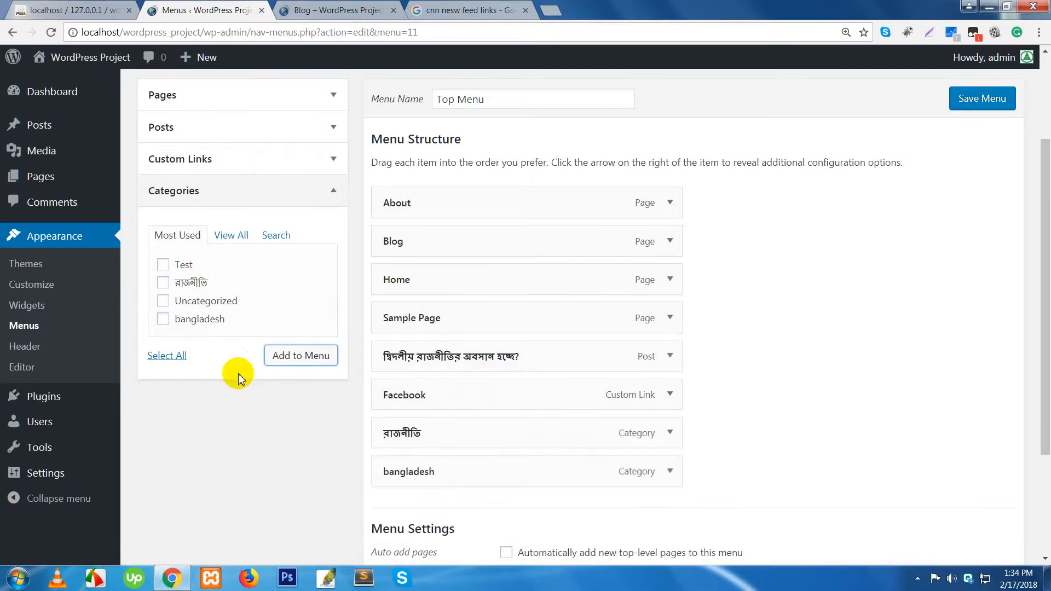
Step: Review the pages, posts, custom link fields and categories that can be added to the menu
scroll(224, 345, "up", 3)
left_click(207, 237)
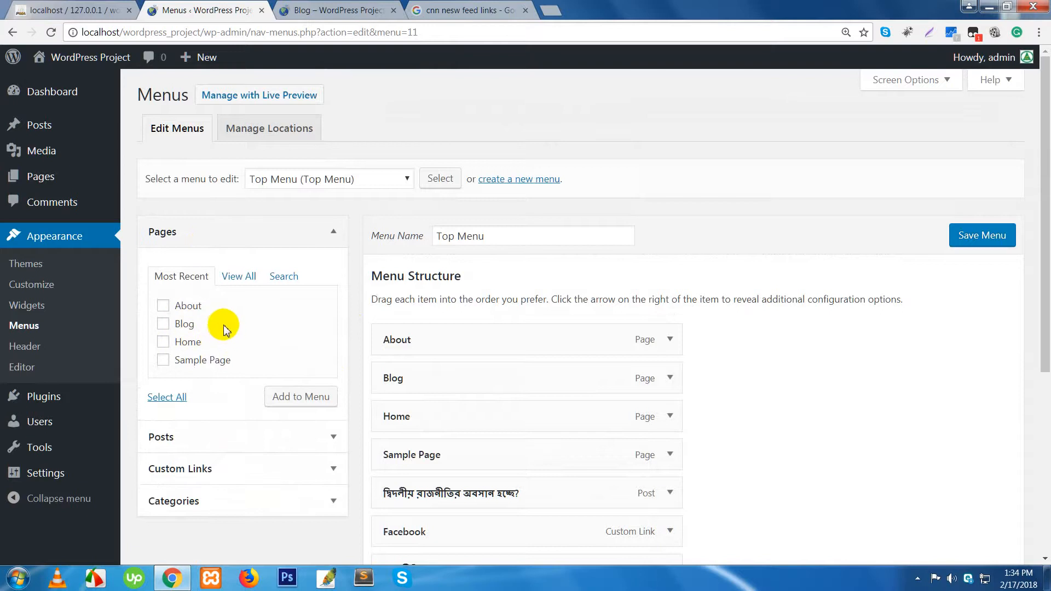
scroll(225, 329, "down", 3)
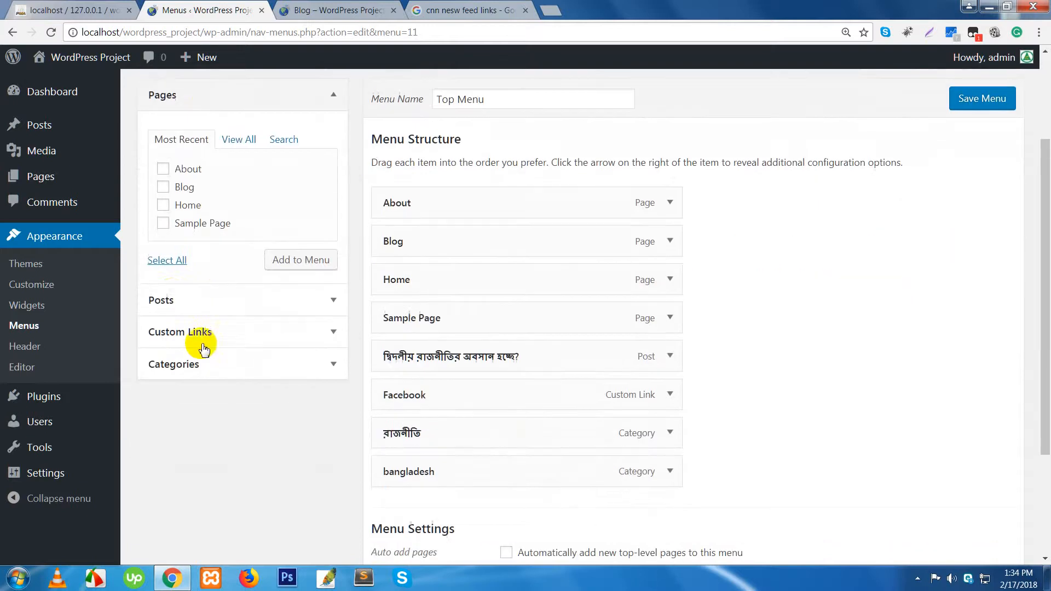
left_click(167, 309)
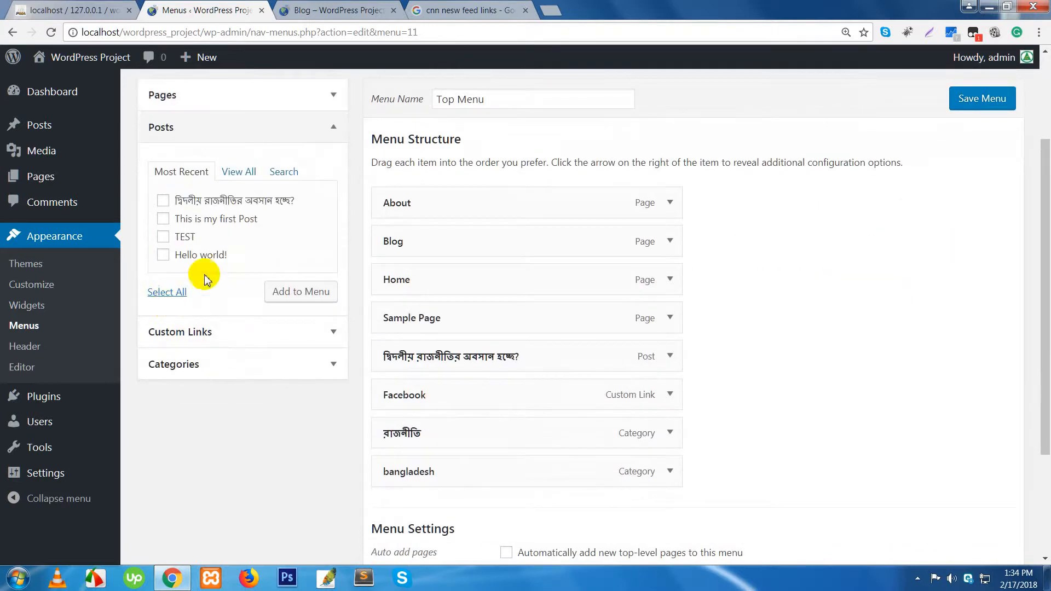
left_click(187, 333)
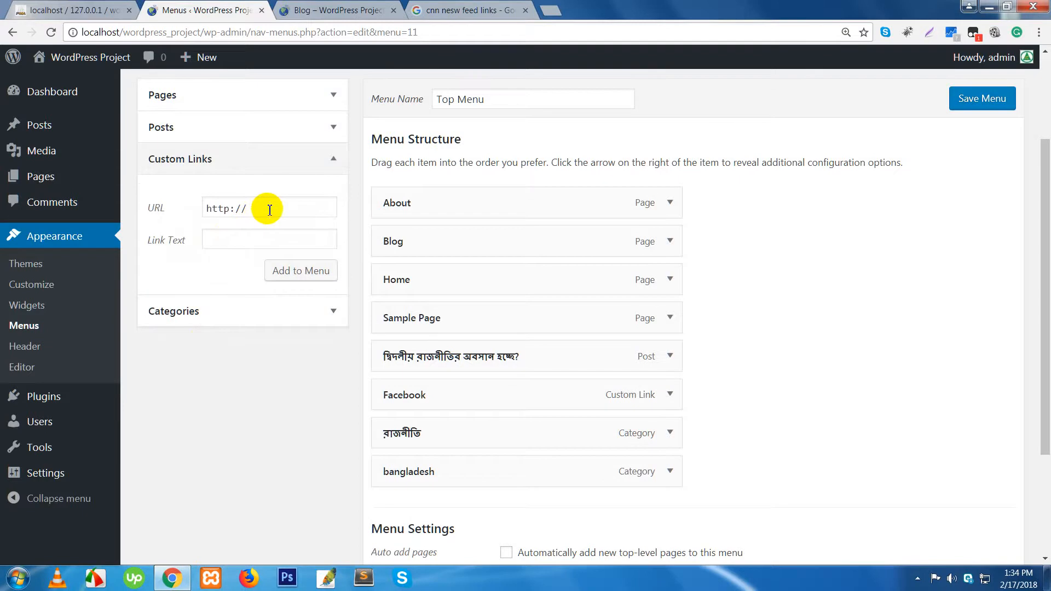
left_click(235, 239)
left_click(186, 315)
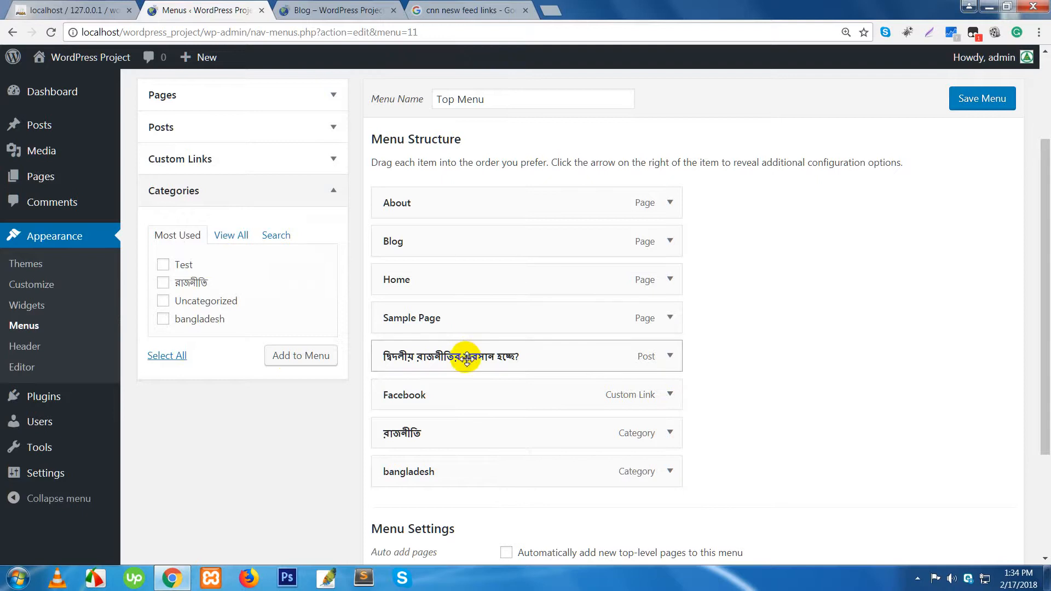
Step: Nest the Bengali post under Sample Page, রাজনীতি under Facebook and bangladesh under রাজনীতি, and save the Top Menu
left_click_drag(433, 357, 462, 361)
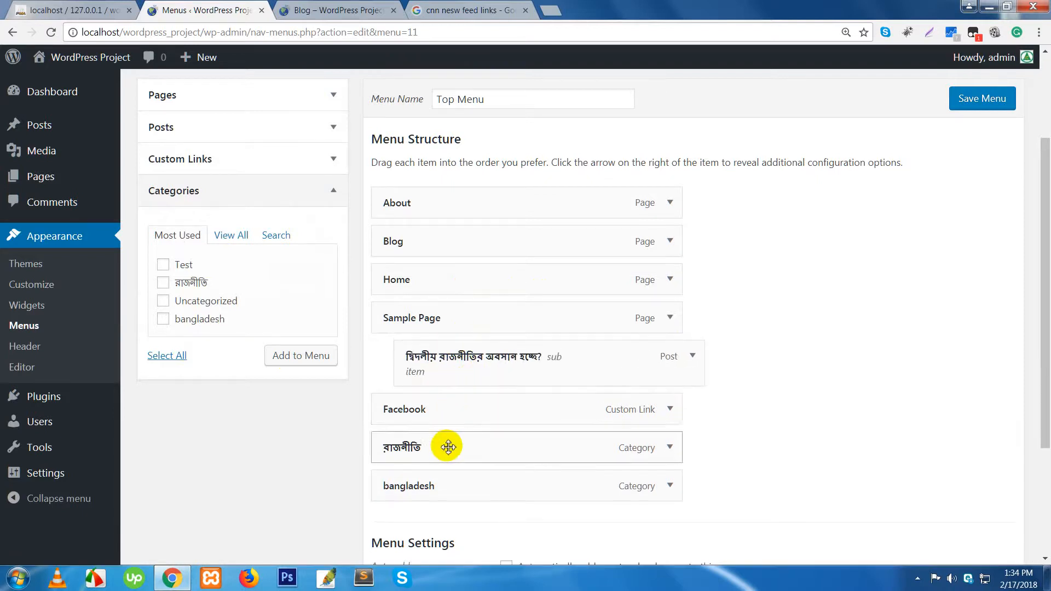
left_click_drag(483, 444, 558, 489)
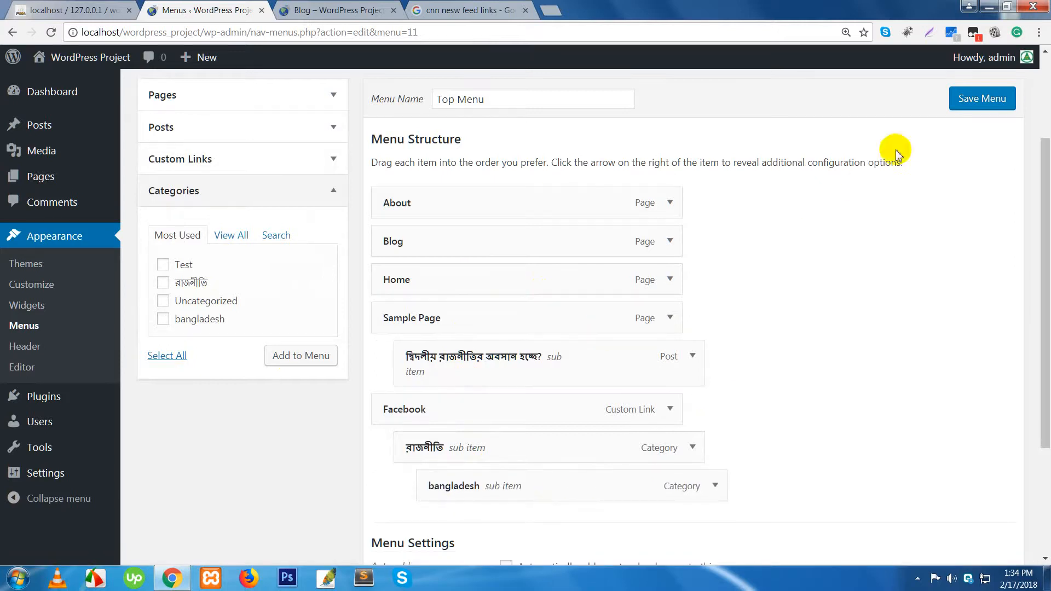
left_click(978, 112)
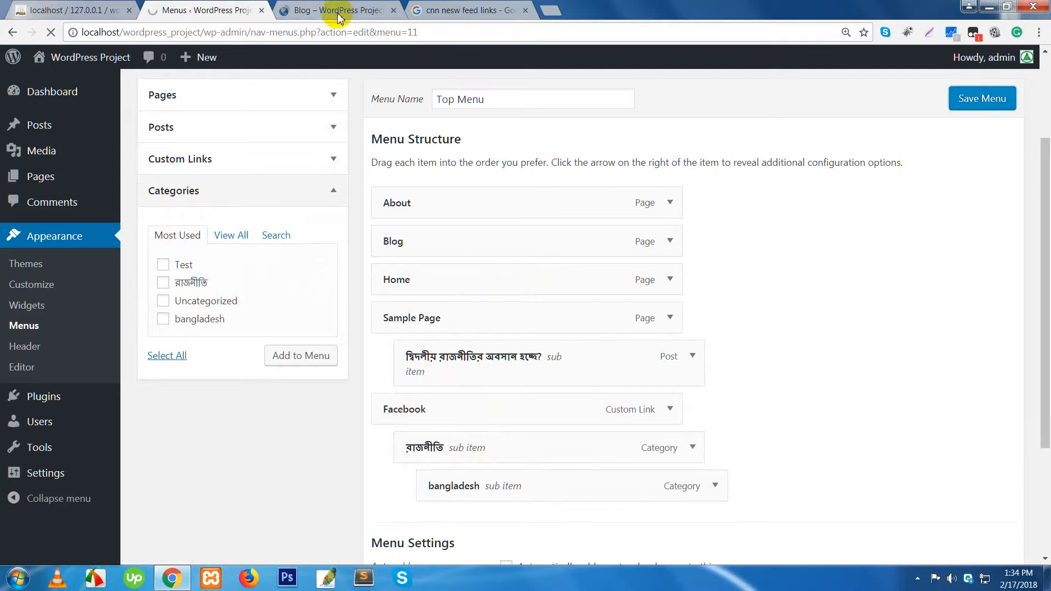
Step: Load the site's home page and check the Sample Page and Facebook dropdowns in the navigation menu
left_click(331, 10)
scroll(416, 304, "up", 1)
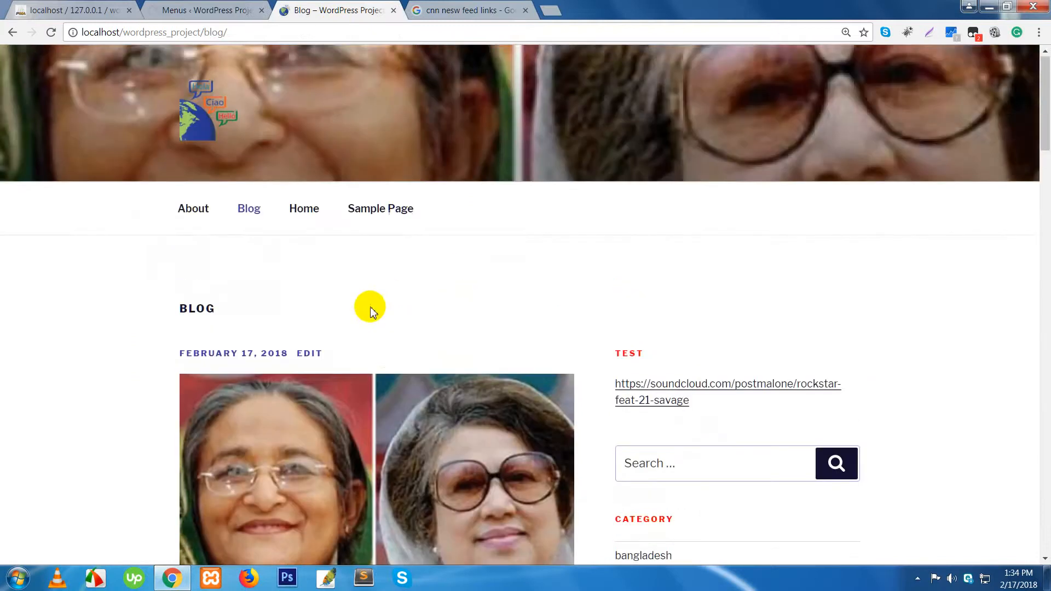
left_click(212, 128)
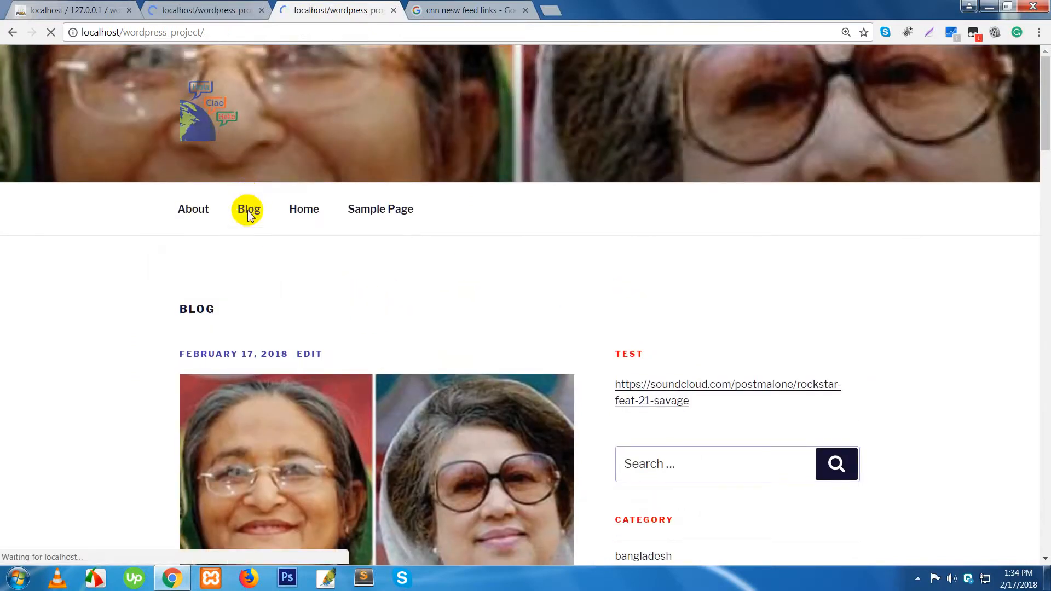
scroll(318, 306, "down", 2)
scroll(343, 335, "down", 2)
scroll(342, 335, "down", 1)
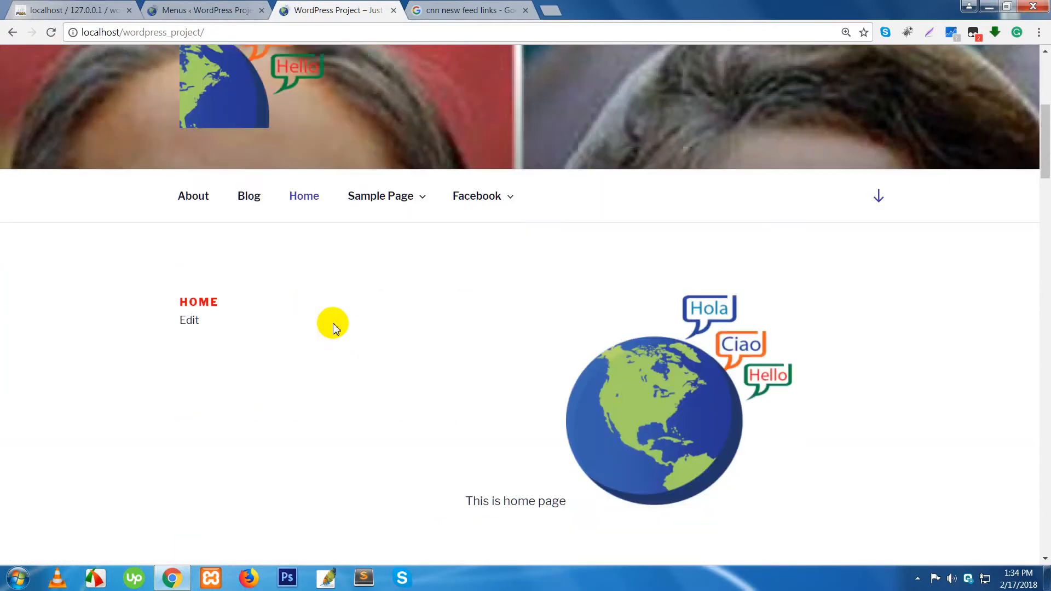
mouse_move(387, 187)
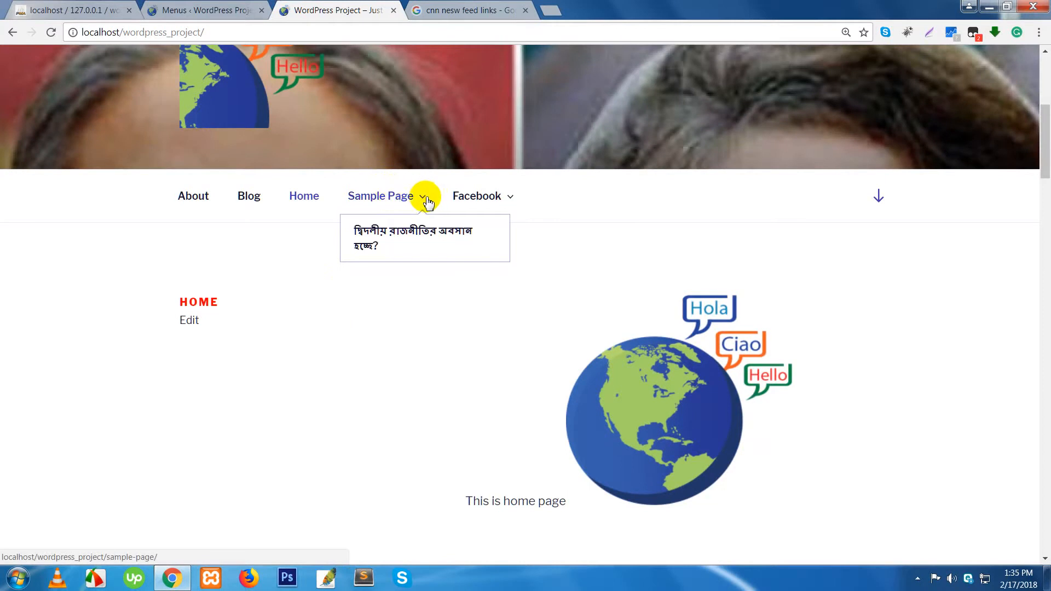
mouse_move(490, 199)
mouse_move(481, 221)
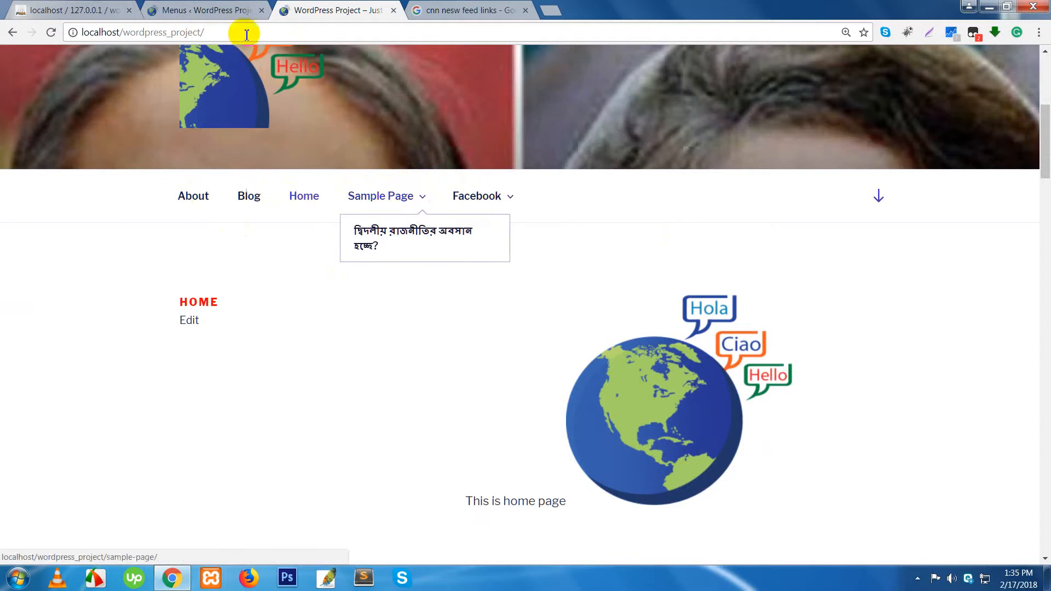
Step: Return to the Top Menu editor and move Home to the first position, above About
left_click(219, 5)
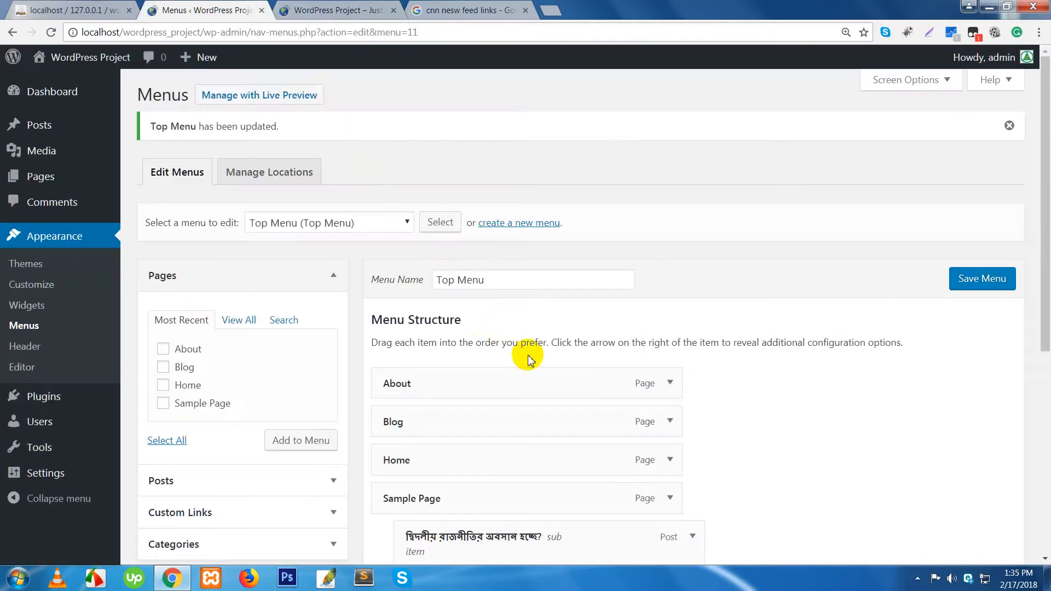
scroll(521, 329, "down", 3)
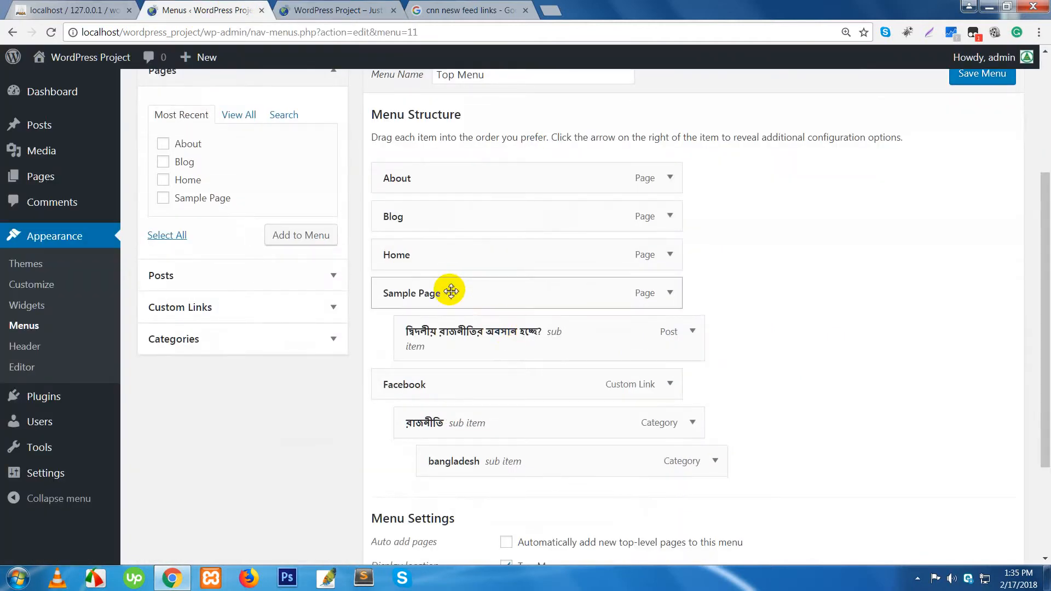
left_click_drag(451, 257, 470, 171)
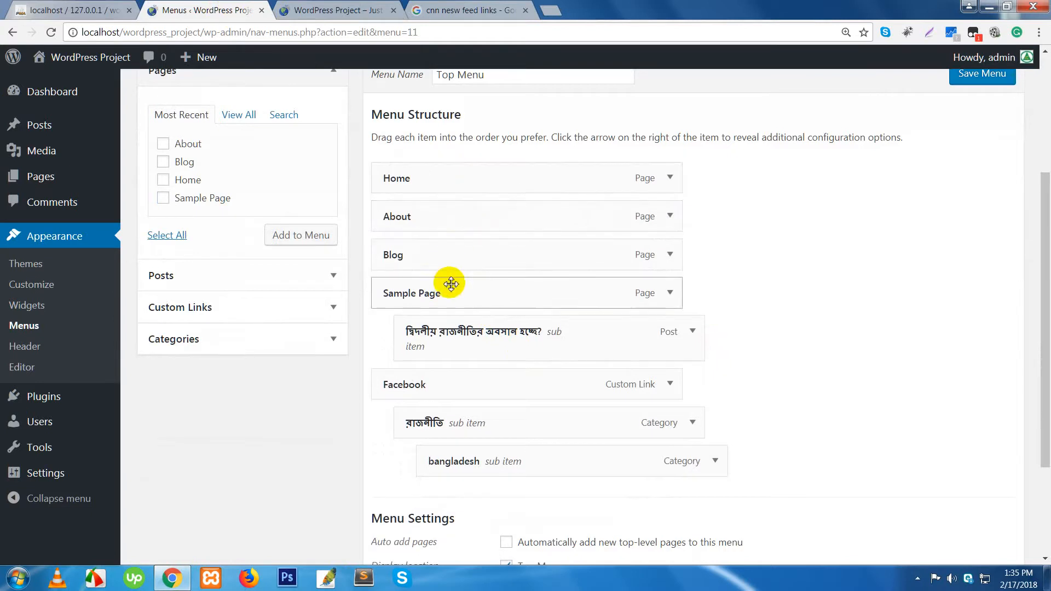
Step: Nest Sample Page and Facebook with their sub items under Blog, and put bangladesh on the same level as রাজনীতি
left_click_drag(457, 292, 478, 296)
left_click_drag(466, 374, 490, 387)
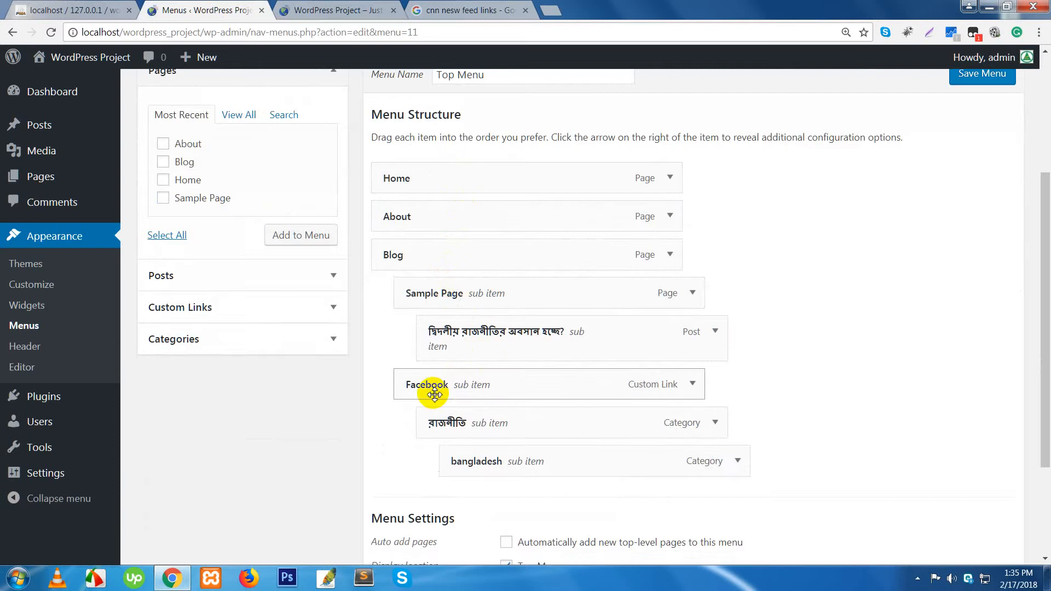
left_click_drag(530, 469, 519, 469)
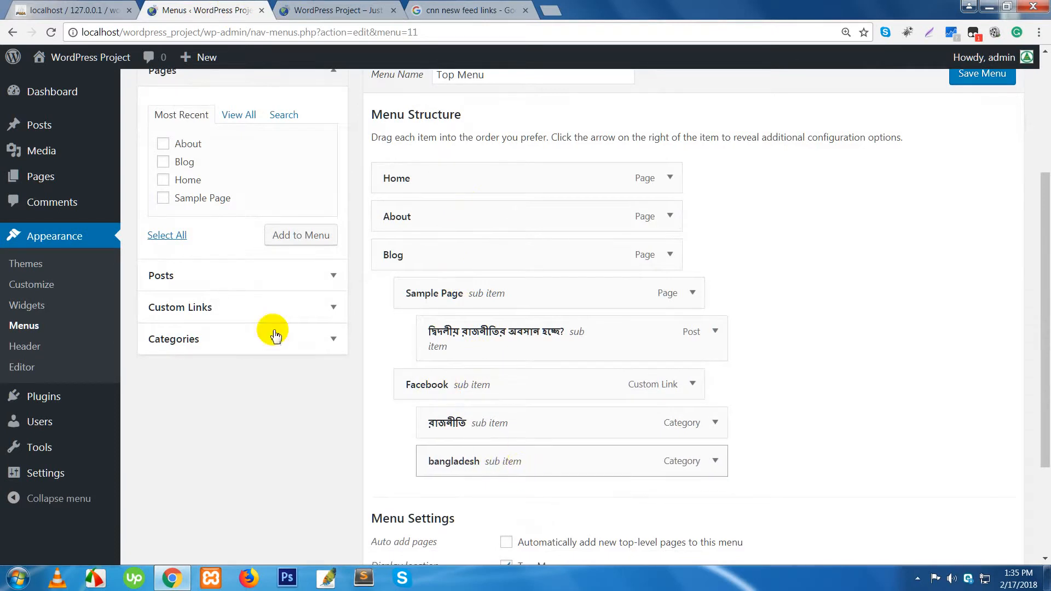
Step: Add the posts "This is my first Post", "TEST" and "Hello world!" to the Top Menu
left_click(215, 278)
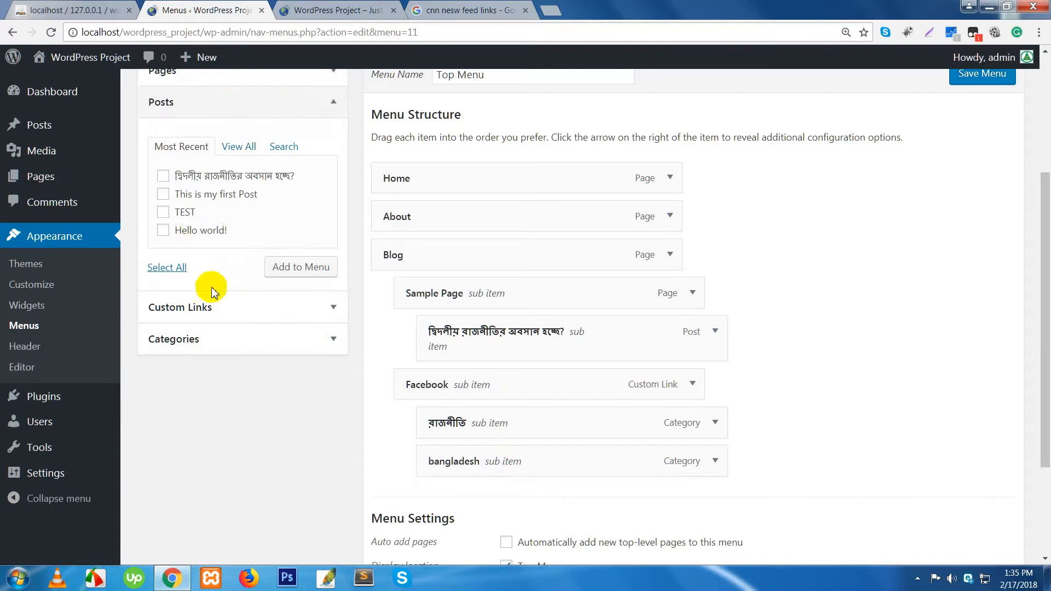
left_click(163, 230)
left_click(163, 213)
left_click(162, 195)
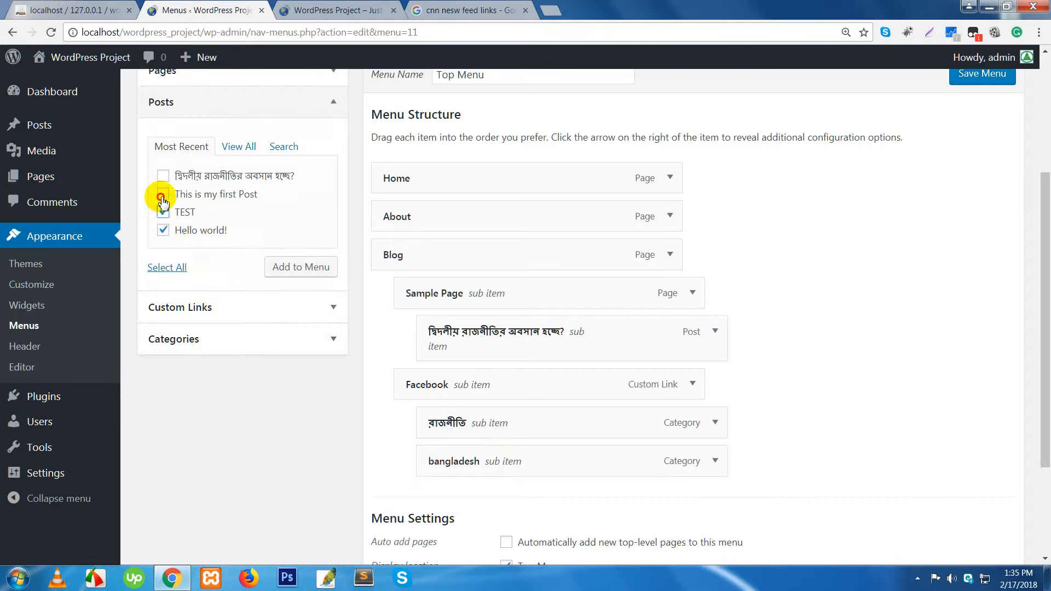
left_click(277, 269)
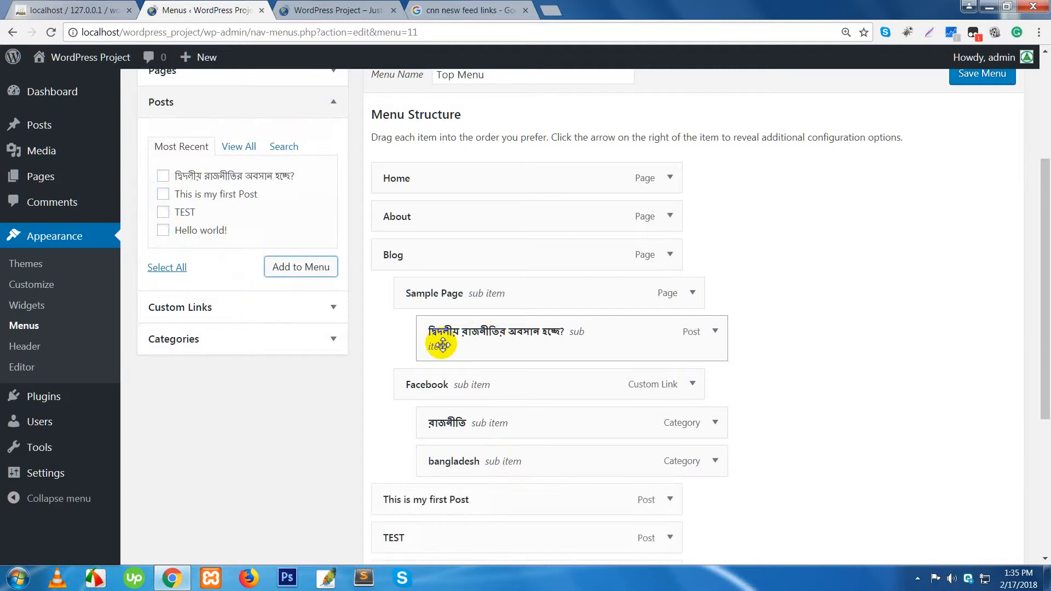
Step: Nest "This is my first Post" and "TEST" under bangladesh, and "Hello world!" under "TEST"
scroll(772, 380, "down", 4)
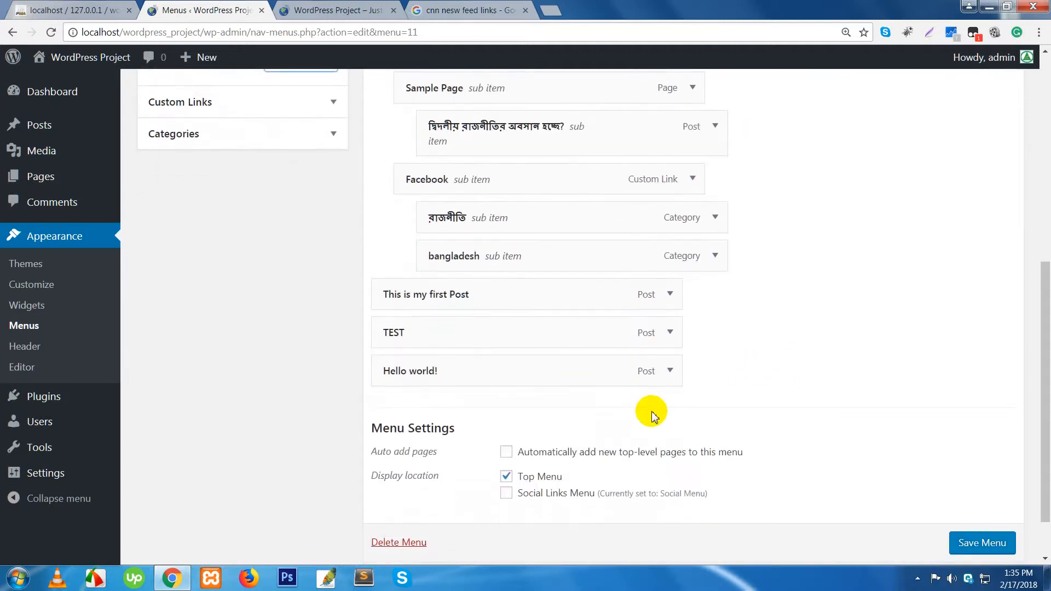
scroll(641, 413, "up", 1)
left_click_drag(520, 366, 602, 364)
left_click_drag(548, 403, 664, 416)
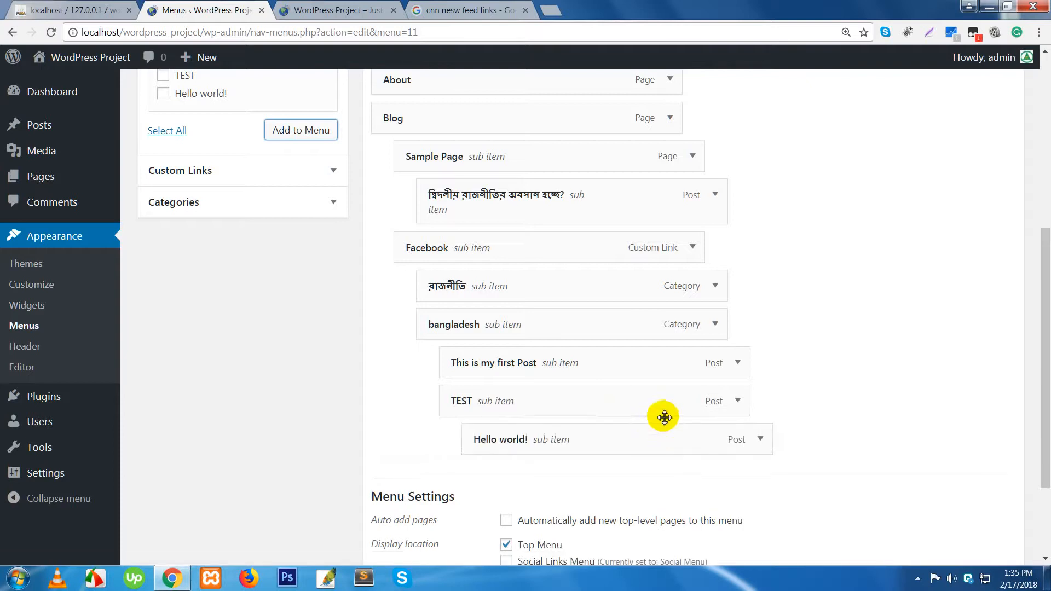
Step: Check the Top Menu's nested hierarchy from Home to "Hello world!" and save the menu
scroll(664, 392, "up", 4)
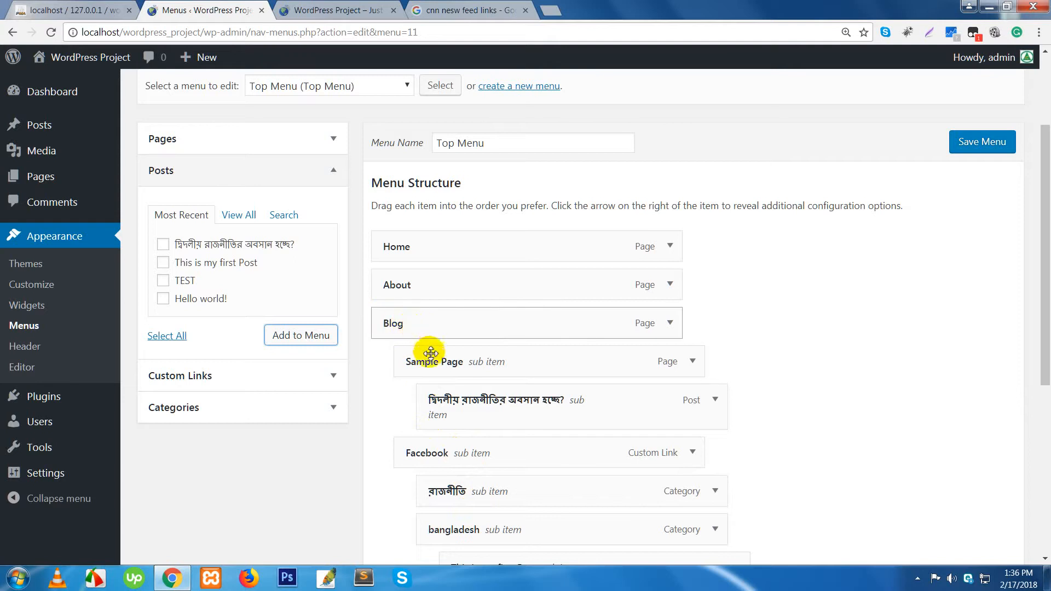
scroll(375, 468, "down", 4)
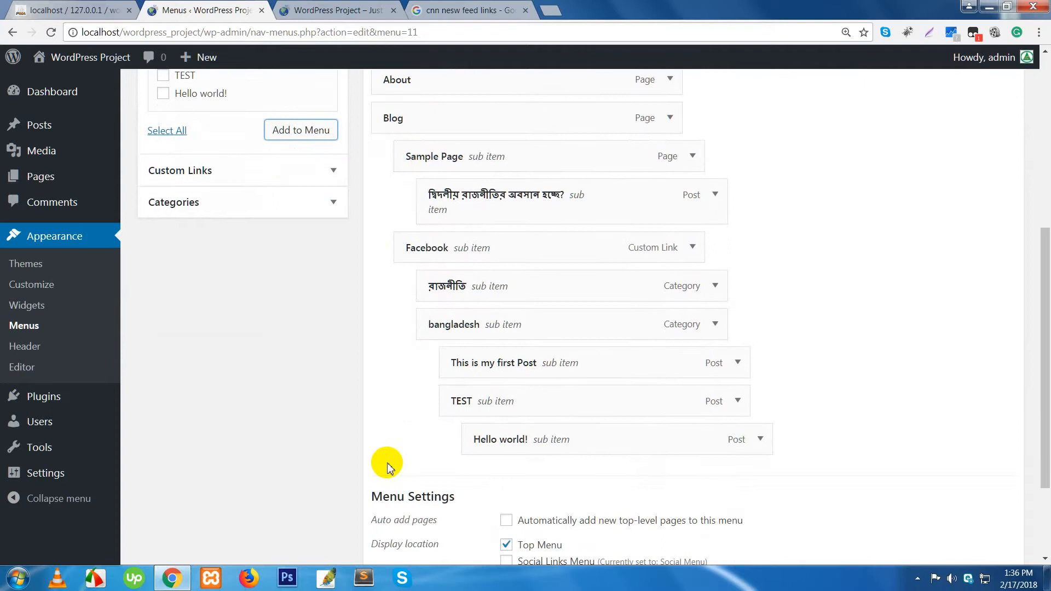
scroll(387, 468, "up", 3)
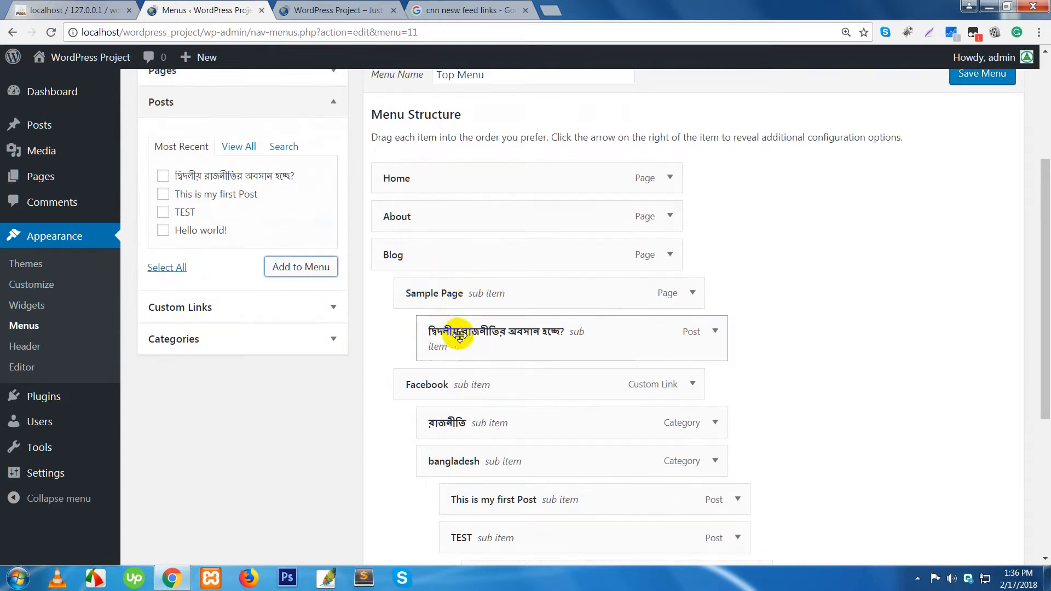
scroll(458, 395, "down", 1)
scroll(459, 395, "down", 1)
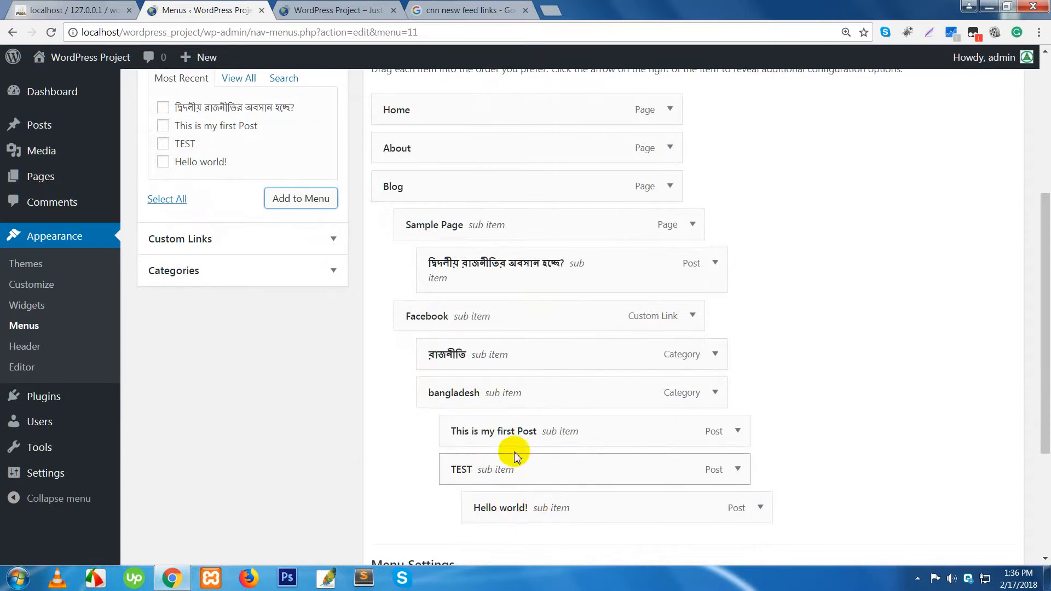
scroll(796, 405, "down", 1)
scroll(795, 405, "down", 3)
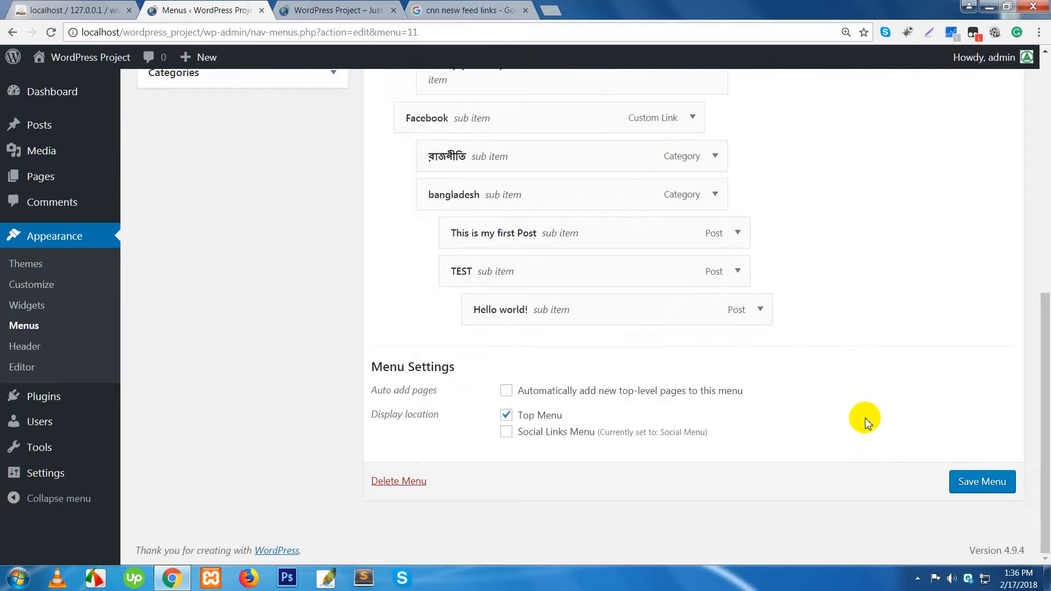
left_click(973, 487)
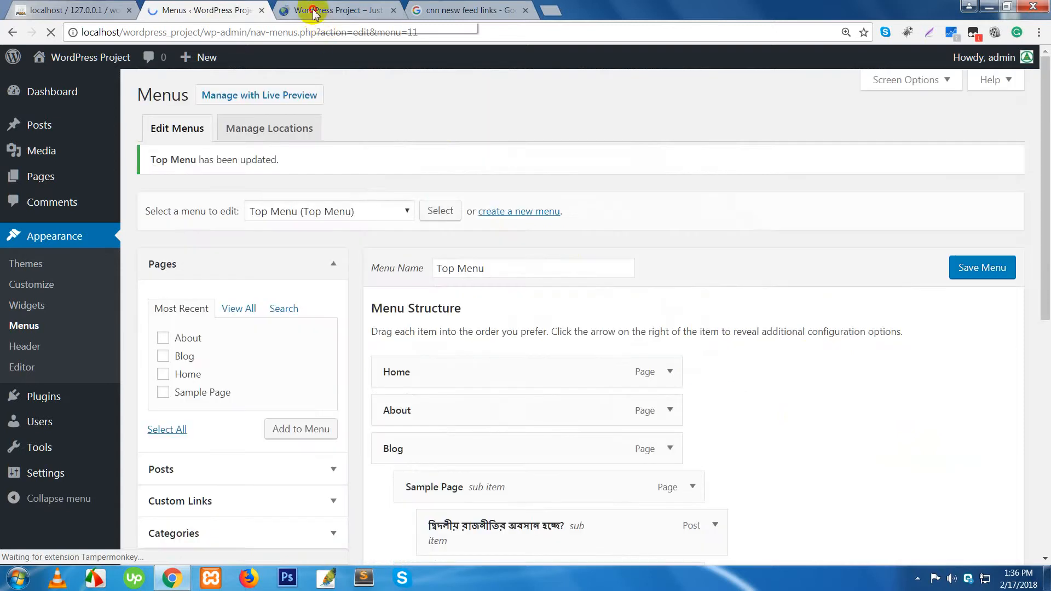
Step: Reload the site's home page and check the Blog submenus through Sample Page, Facebook, bangladesh and TEST
left_click(313, 13)
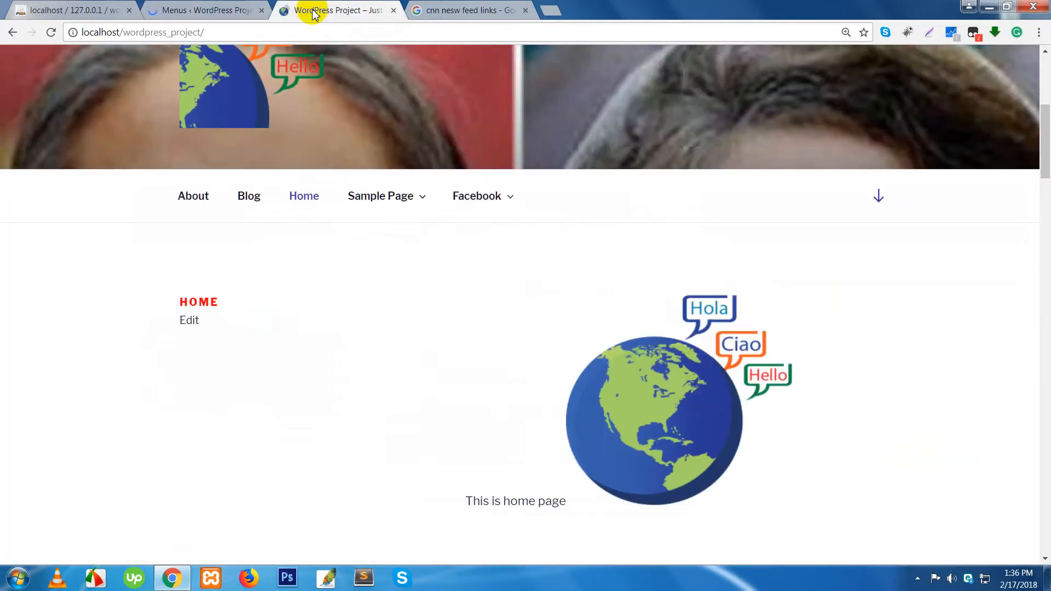
right_click(315, 11)
left_click(343, 44)
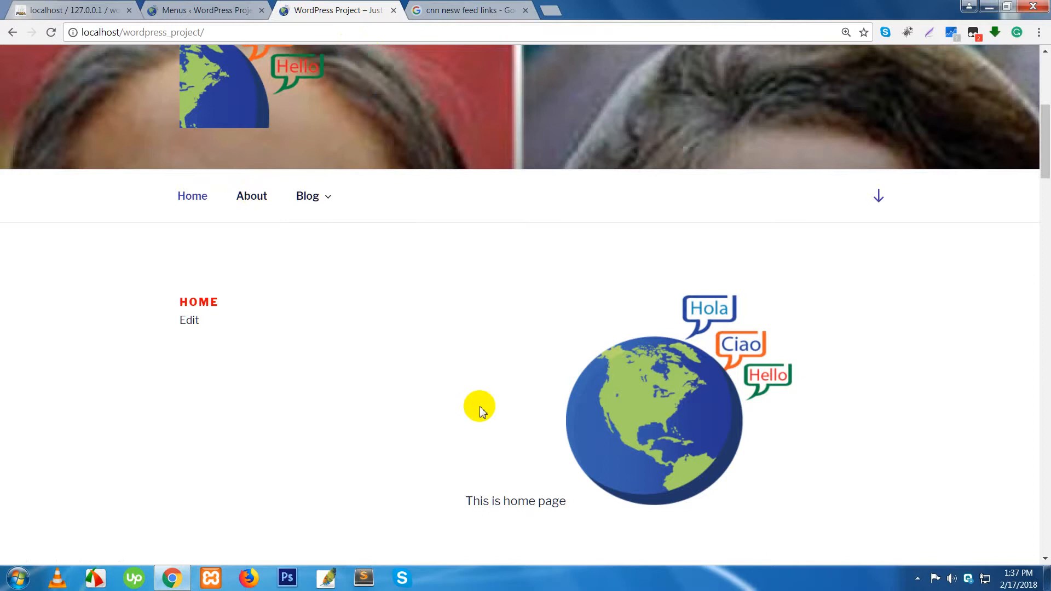
scroll(483, 411, "up", 5)
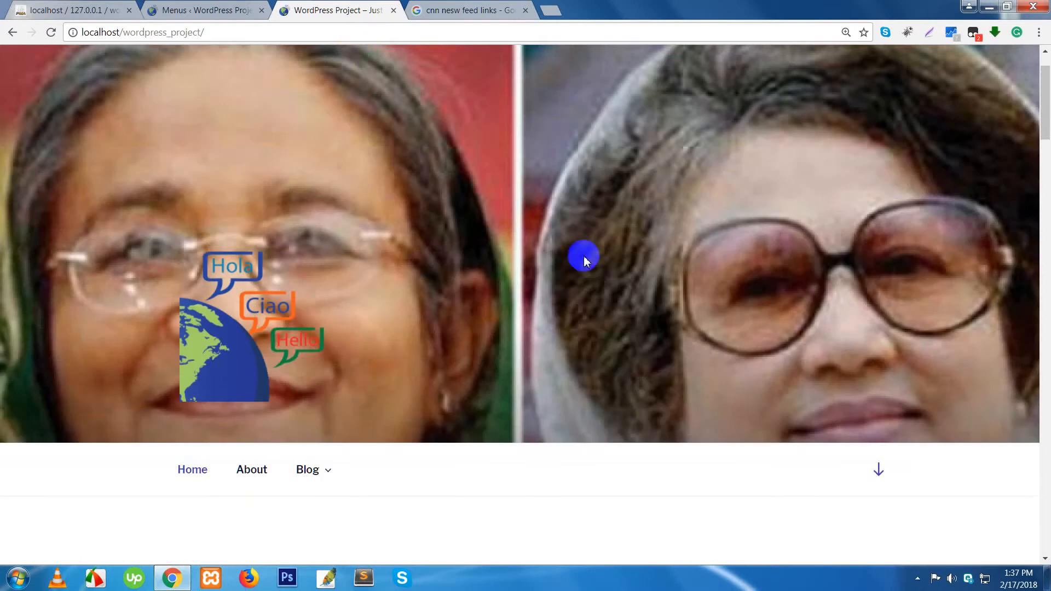
scroll(596, 258, "down", 3)
mouse_move(310, 338)
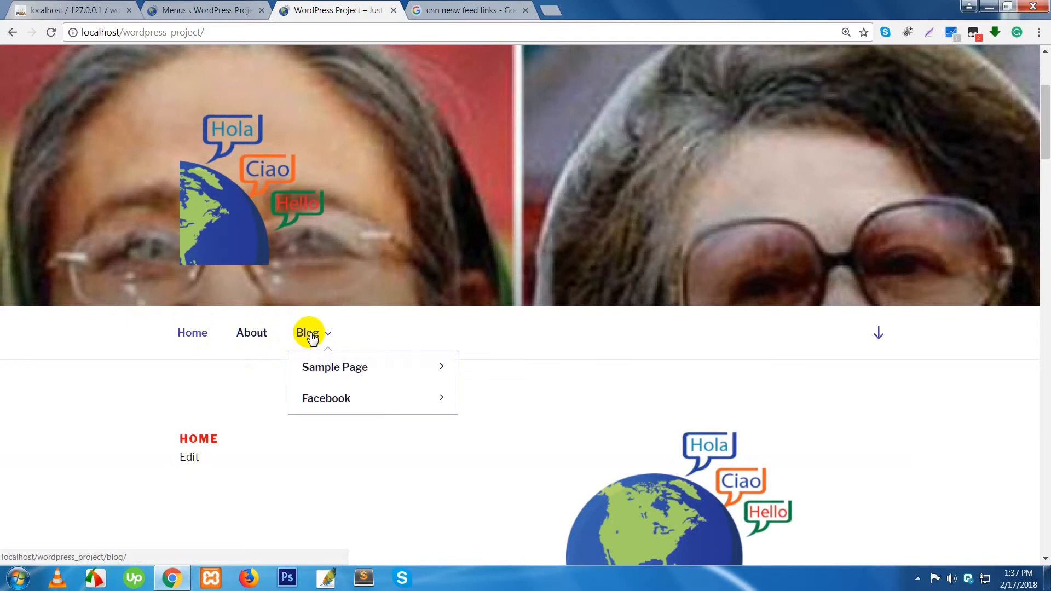
mouse_move(313, 366)
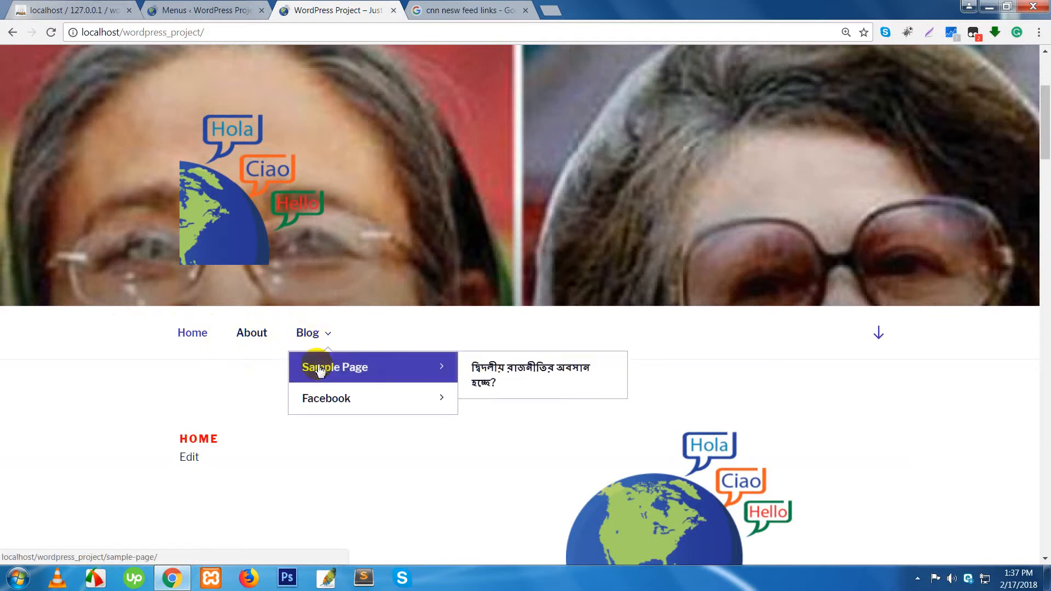
mouse_move(318, 404)
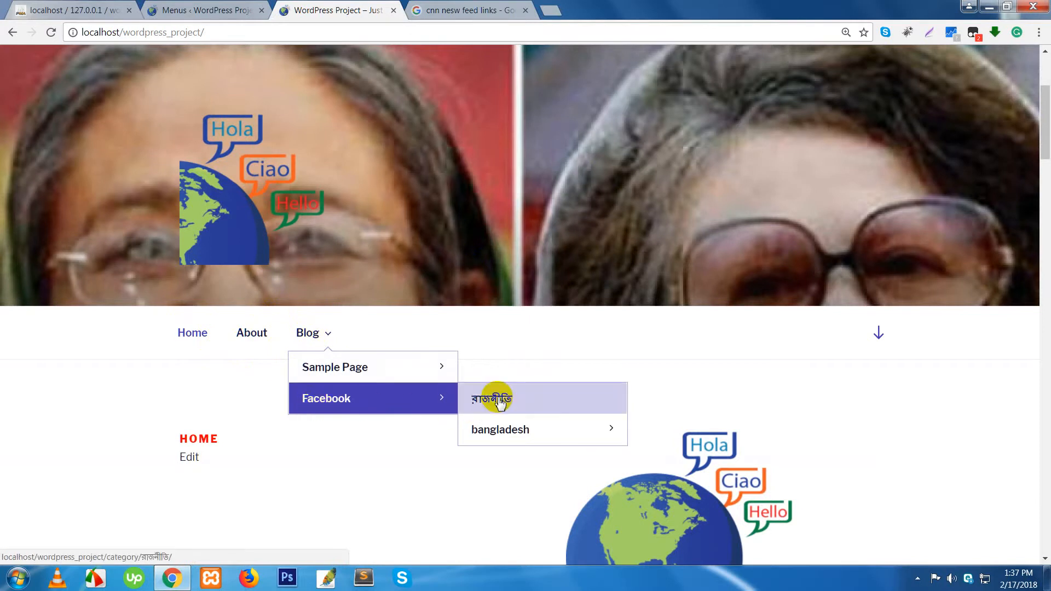
mouse_move(502, 429)
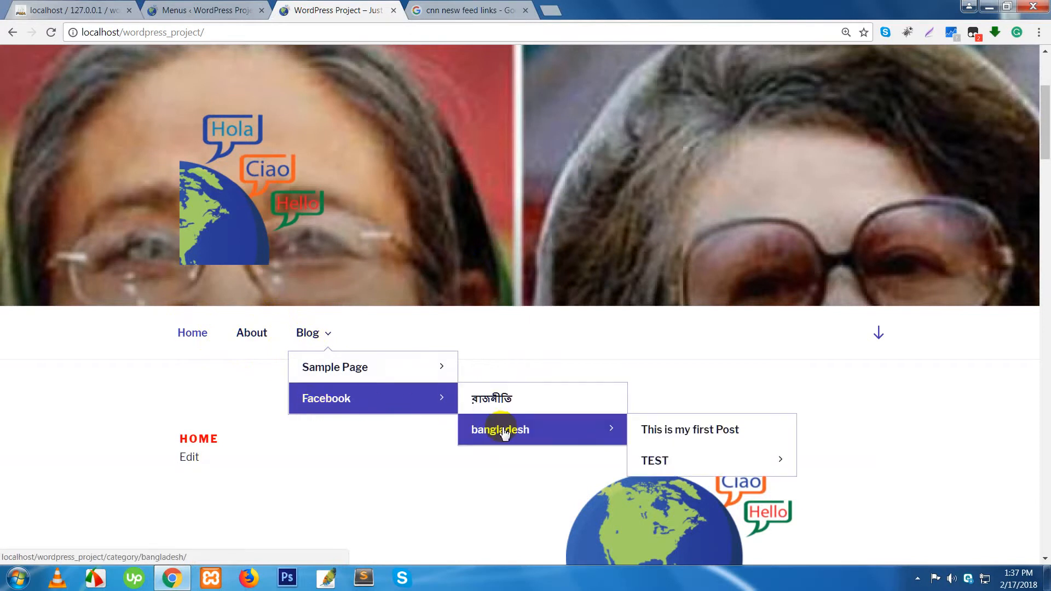
mouse_move(668, 461)
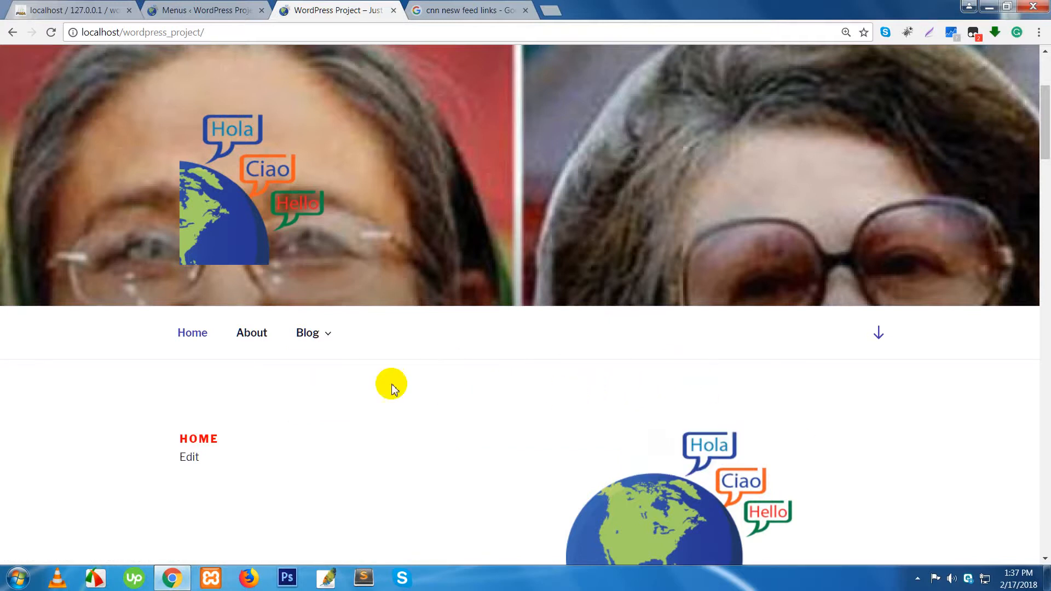
Step: Open the Widgets page, collapse Blog Sidebar, and expand Footer 1 and Footer 2 to review their widgets
left_click(172, 12)
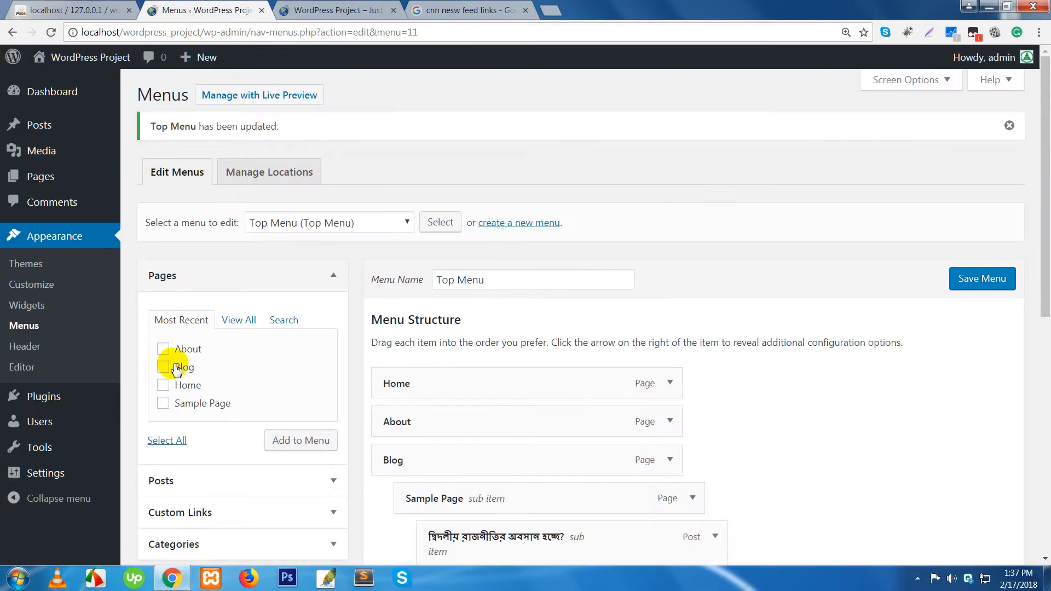
left_click(35, 307)
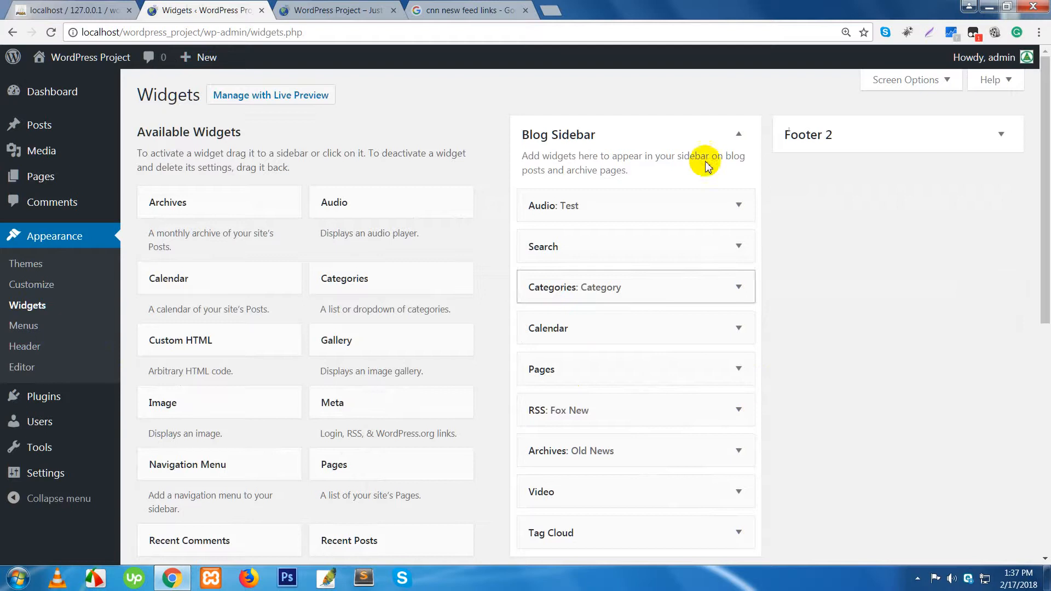
left_click(737, 134)
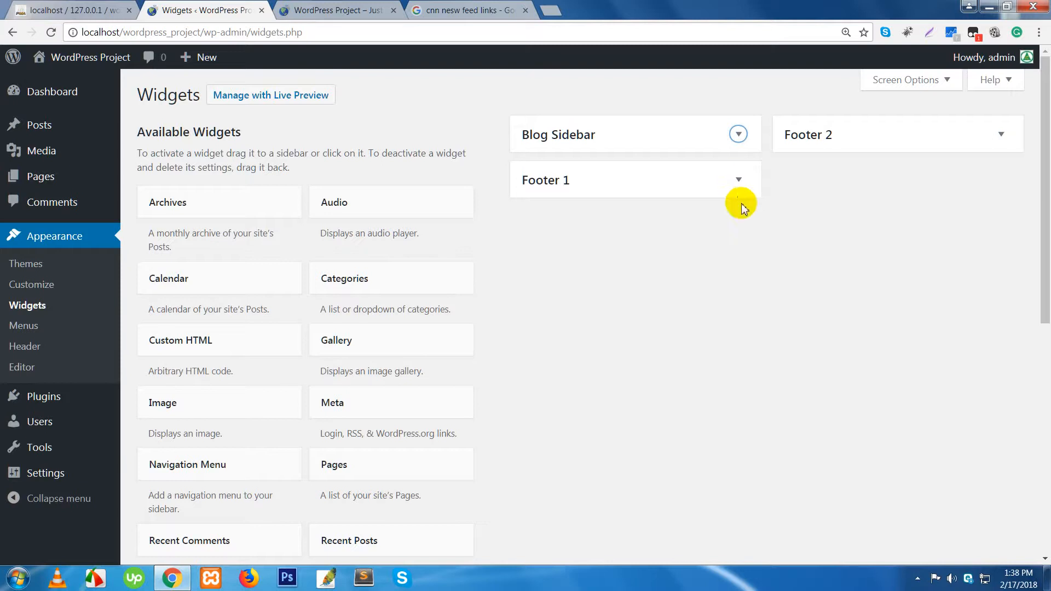
left_click(614, 131)
left_click(742, 136)
left_click(635, 186)
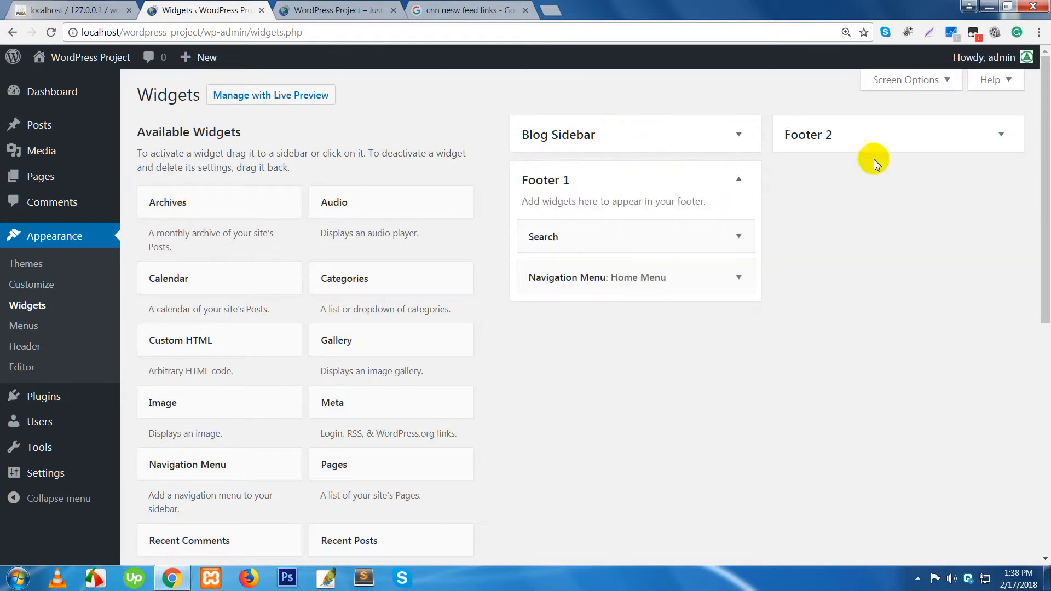
left_click(835, 135)
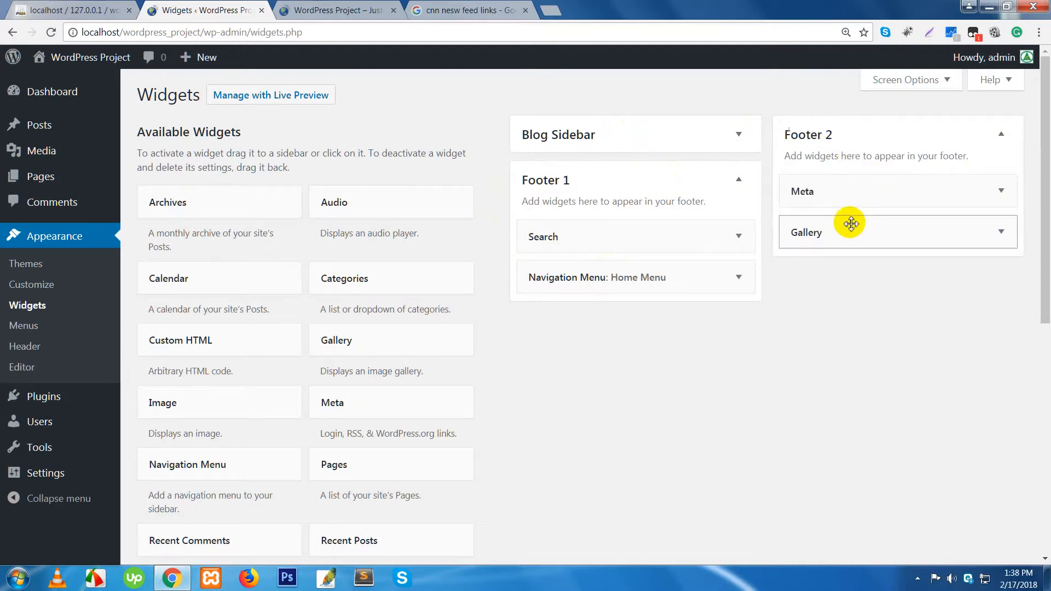
left_click(918, 580)
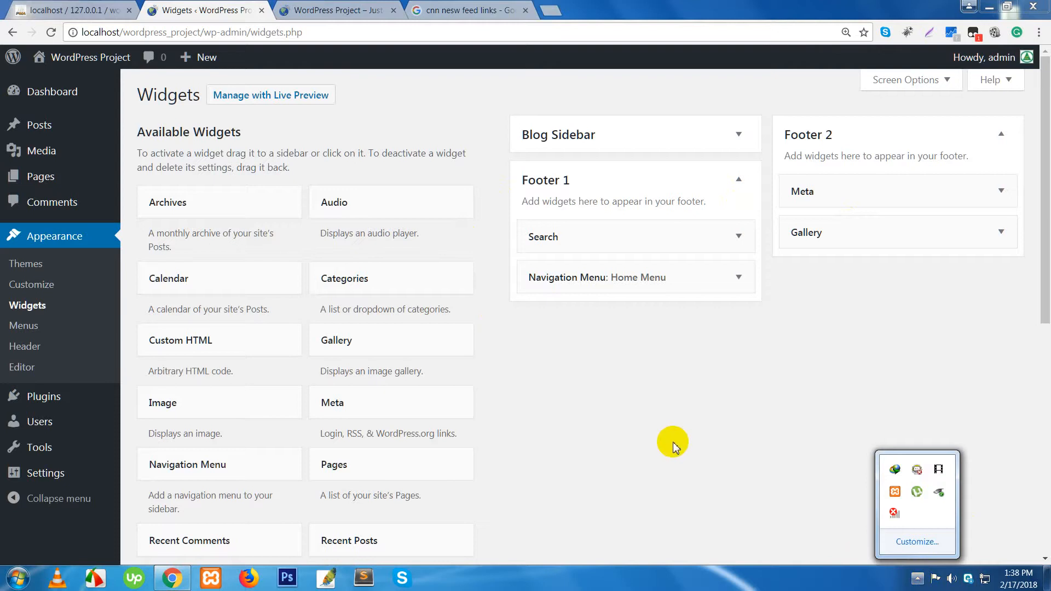
left_click(673, 442)
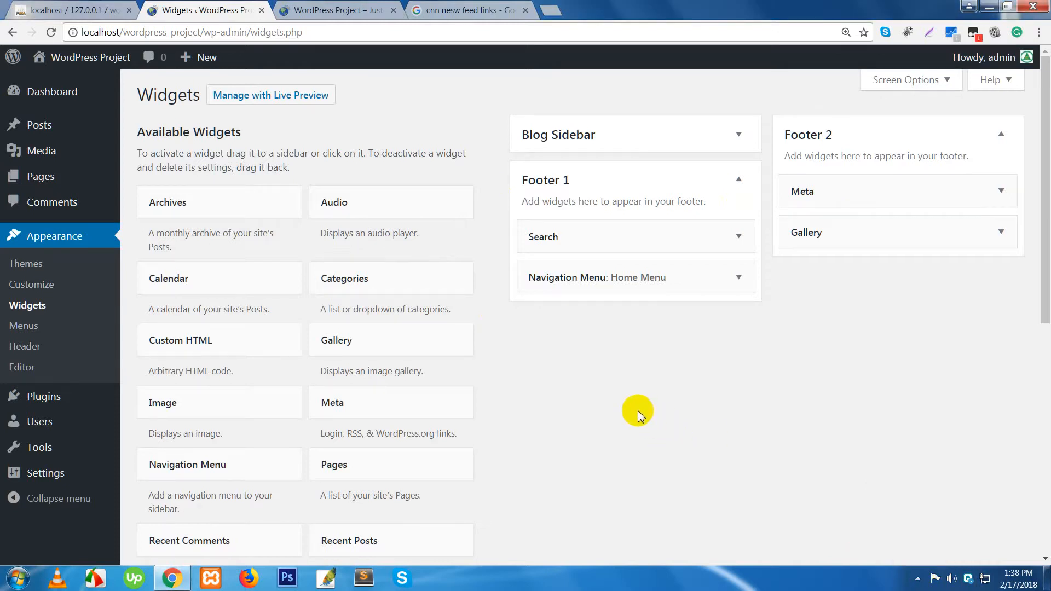
Step: Open the page for adding new themes and examine the options offered for Twenty Seventeen, Photoline Lite and Restful
left_click(34, 269)
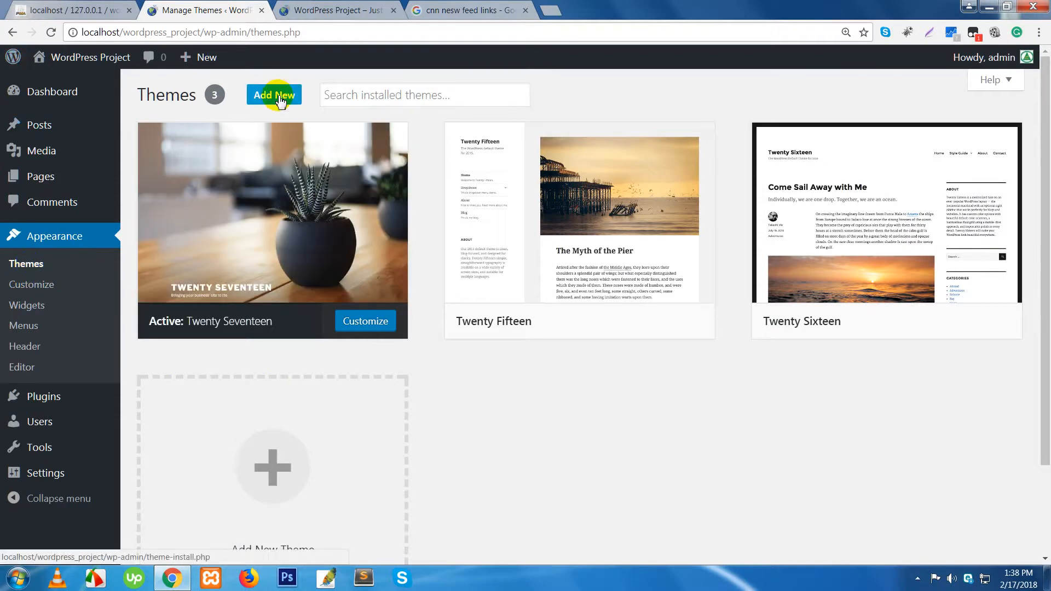
mouse_move(458, 242)
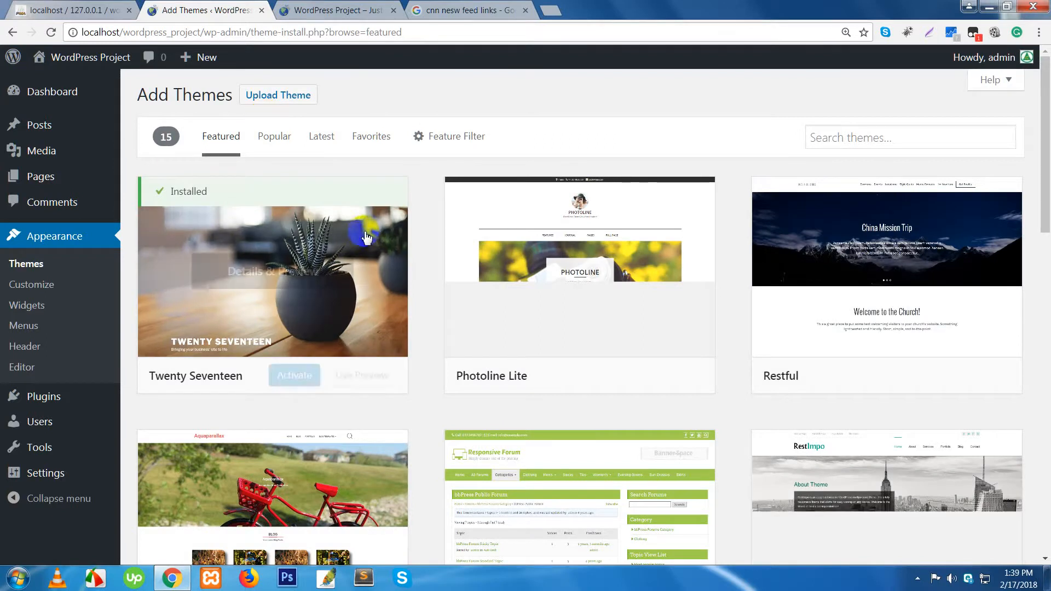
mouse_move(320, 255)
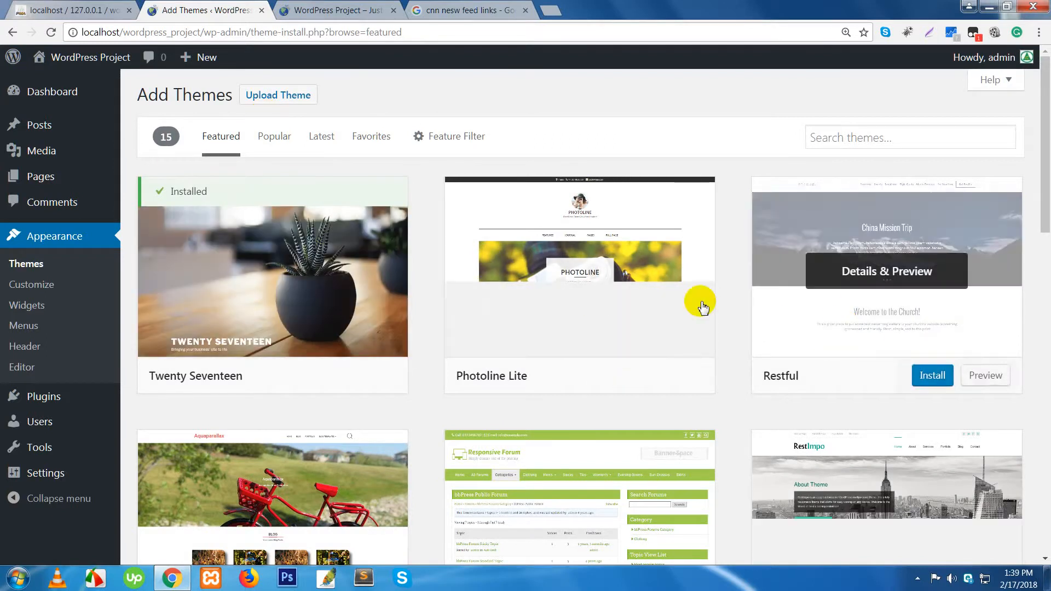
mouse_move(243, 372)
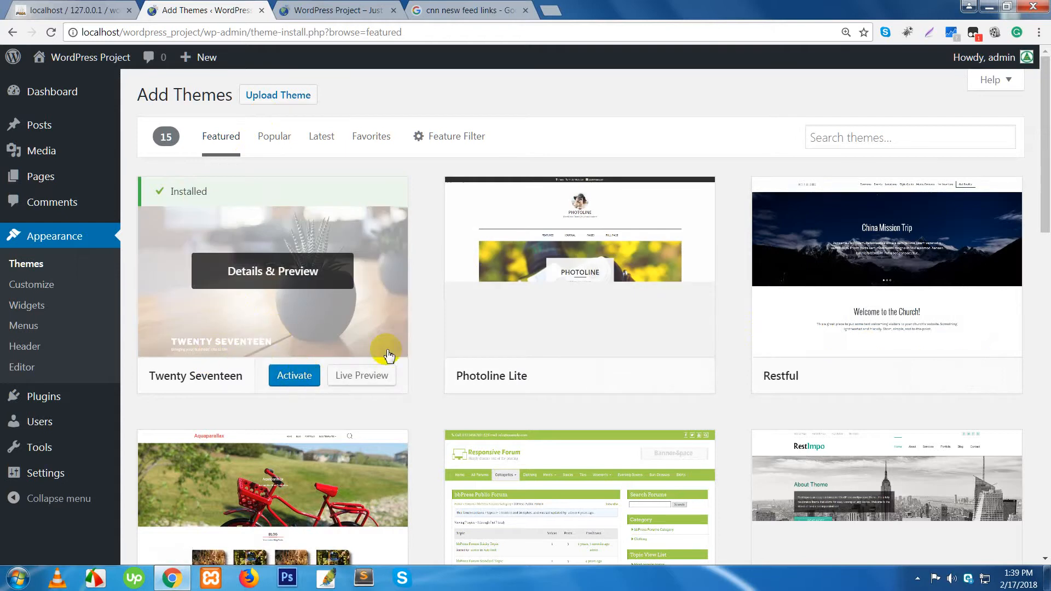
mouse_move(621, 383)
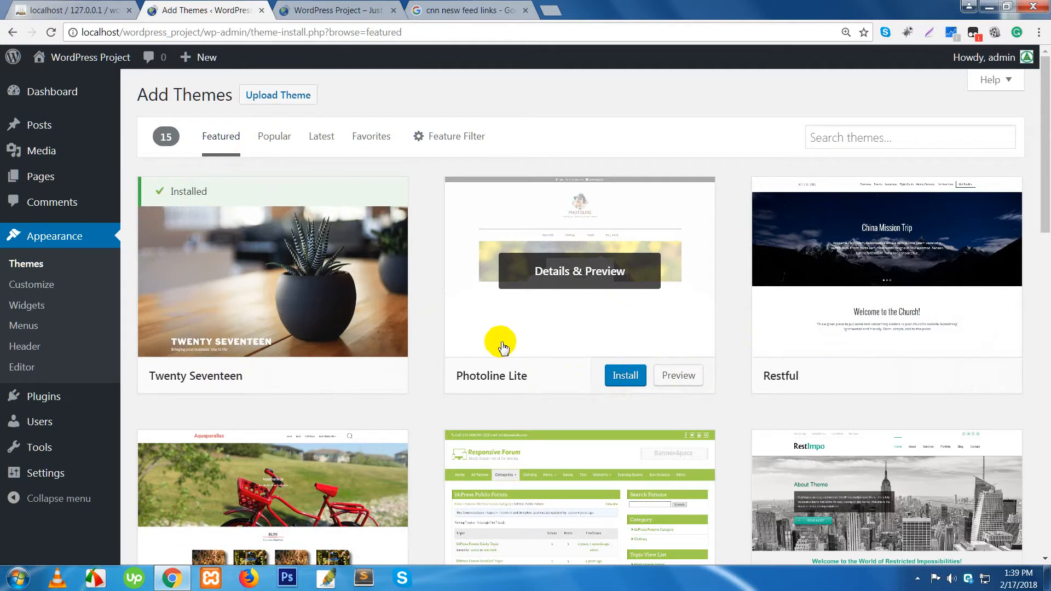
Step: Browse the remaining Featured themes, from Aquaparallax to Latte, and return to the start of the list
scroll(498, 345, "down", 5)
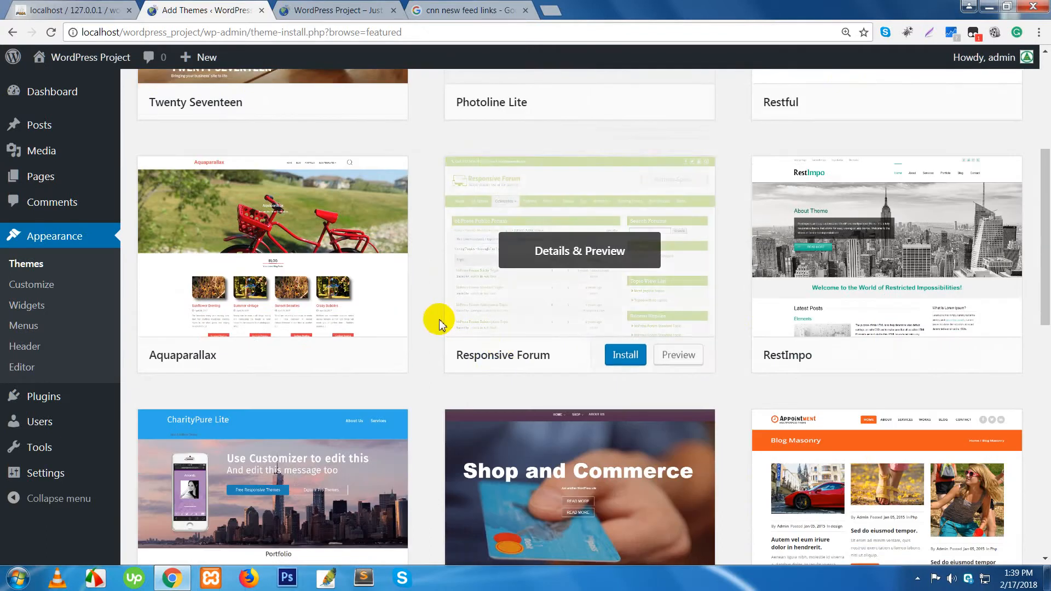
scroll(775, 452, "down", 1)
scroll(774, 452, "down", 1)
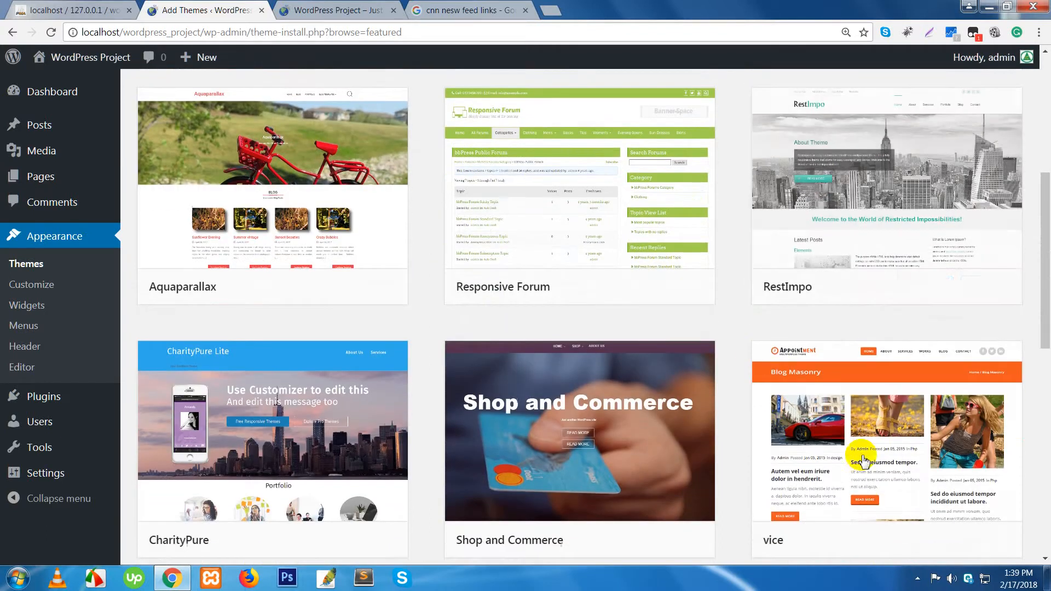
scroll(328, 434, "down", 2)
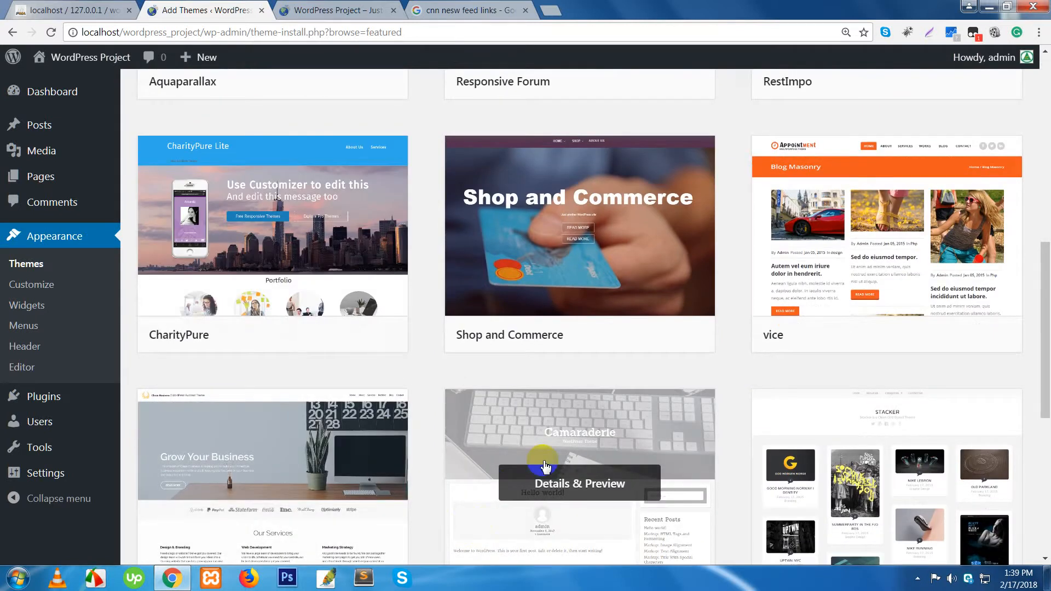
scroll(566, 464, "up", 5)
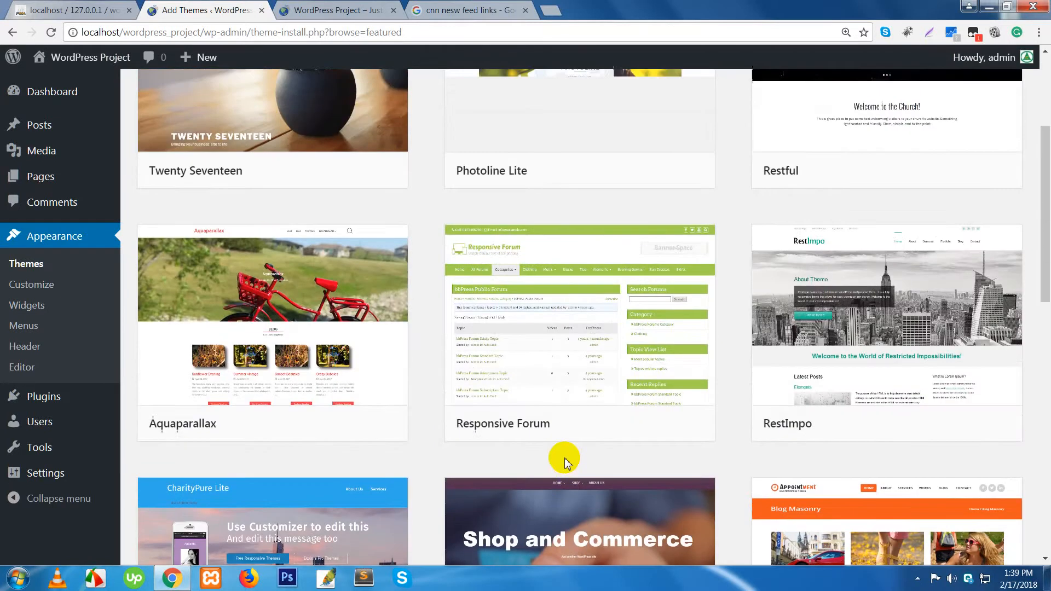
mouse_move(285, 350)
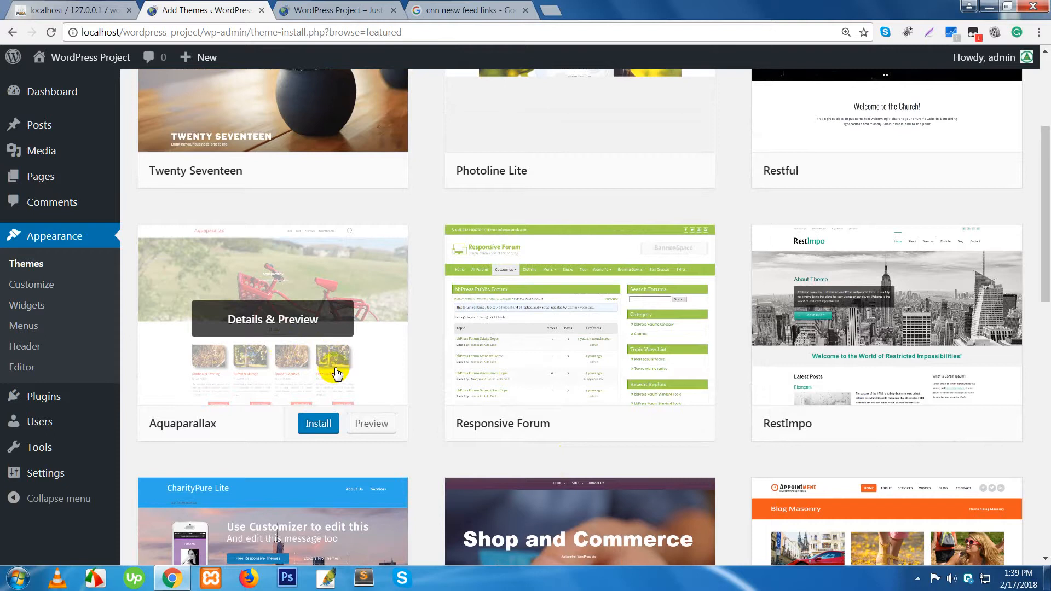
scroll(898, 345, "up", 3)
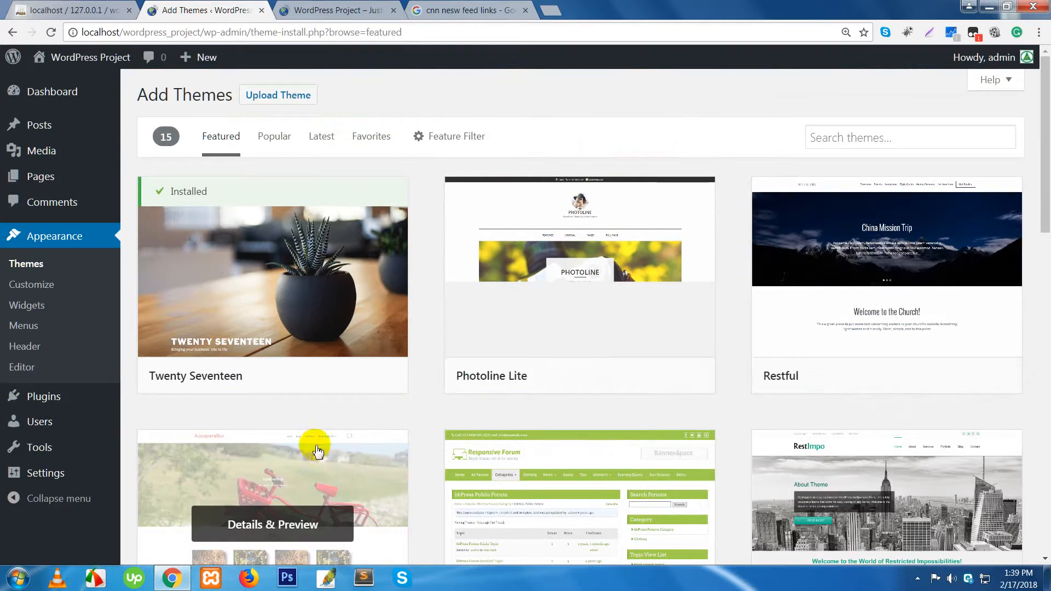
scroll(328, 458, "down", 4)
scroll(1022, 453, "down", 3)
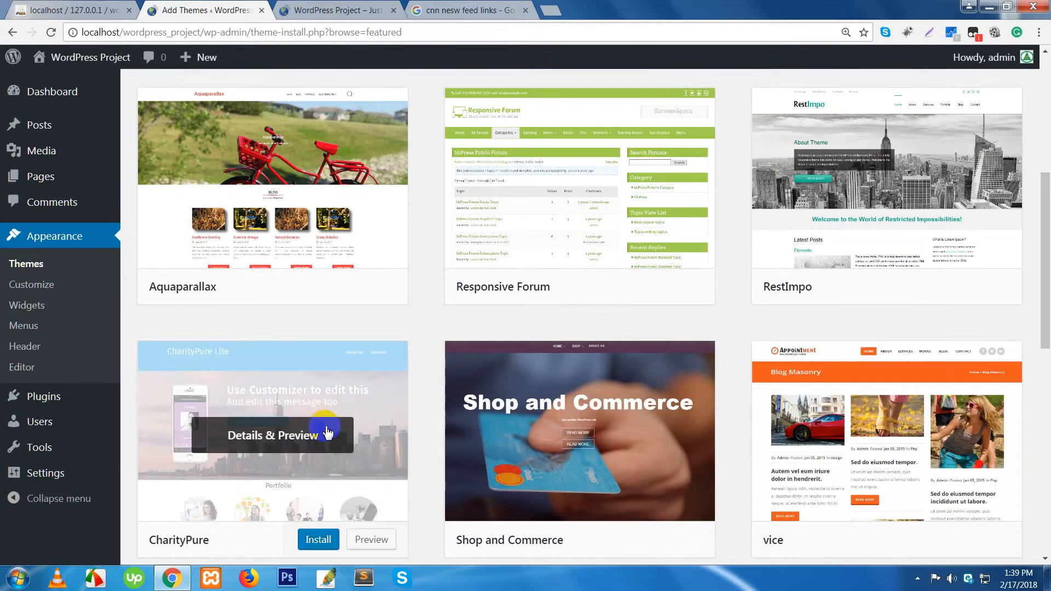
scroll(328, 432, "down", 6)
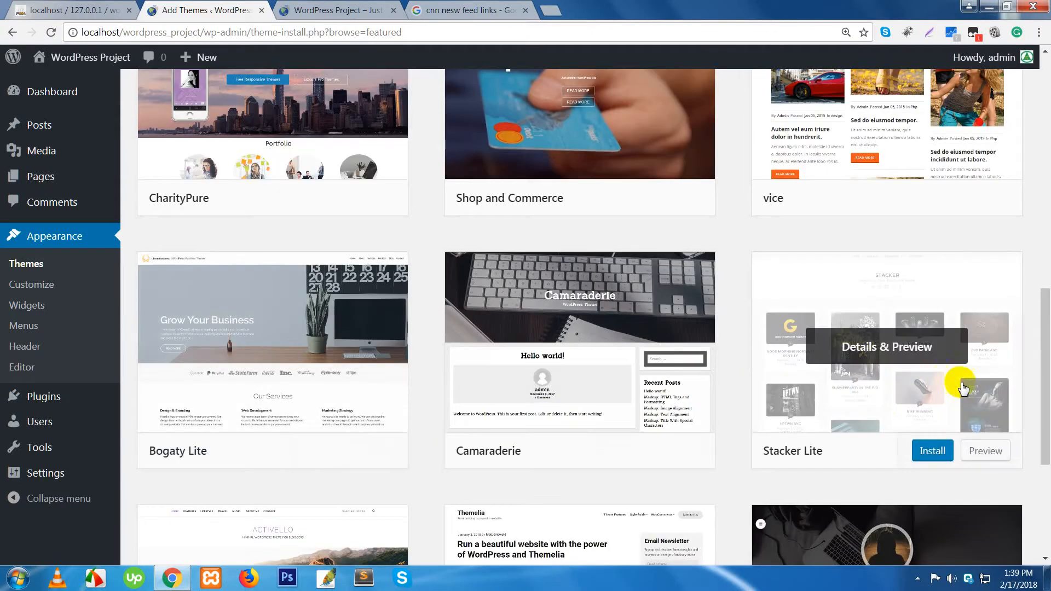
scroll(964, 419, "down", 2)
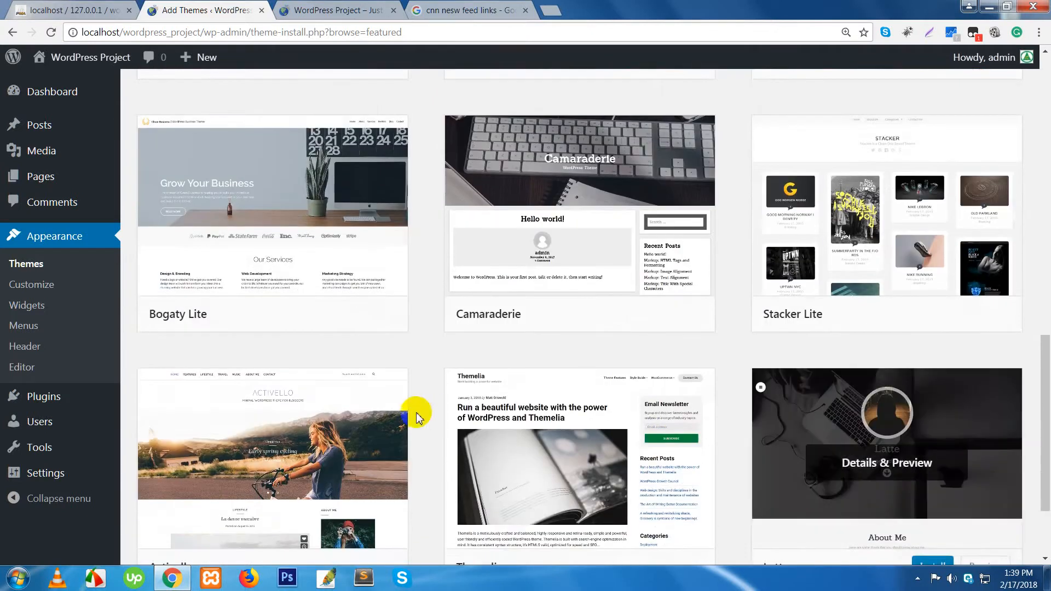
scroll(566, 434, "down", 2)
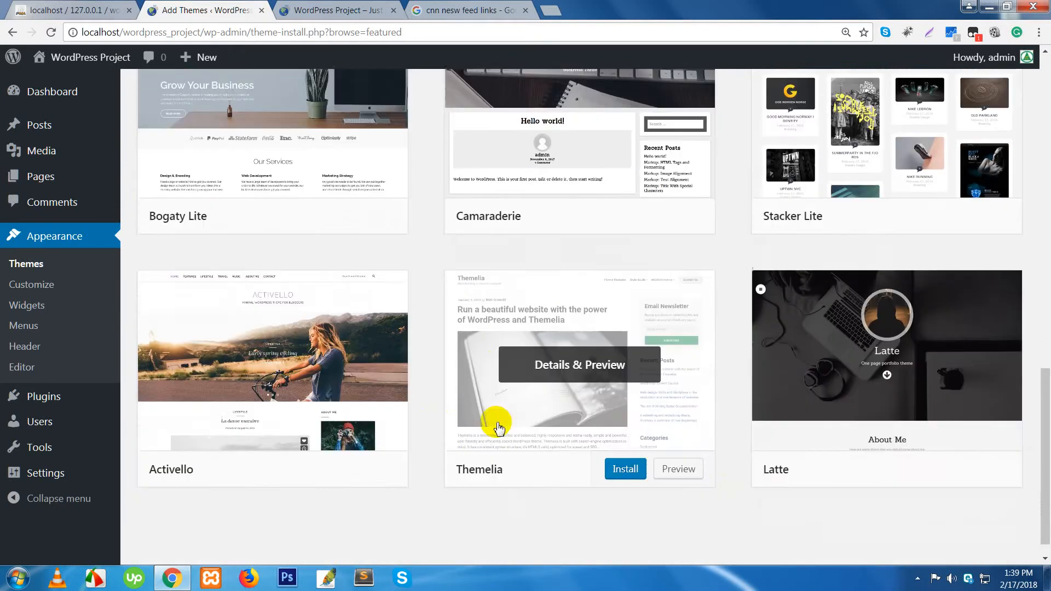
scroll(619, 452, "up", 4)
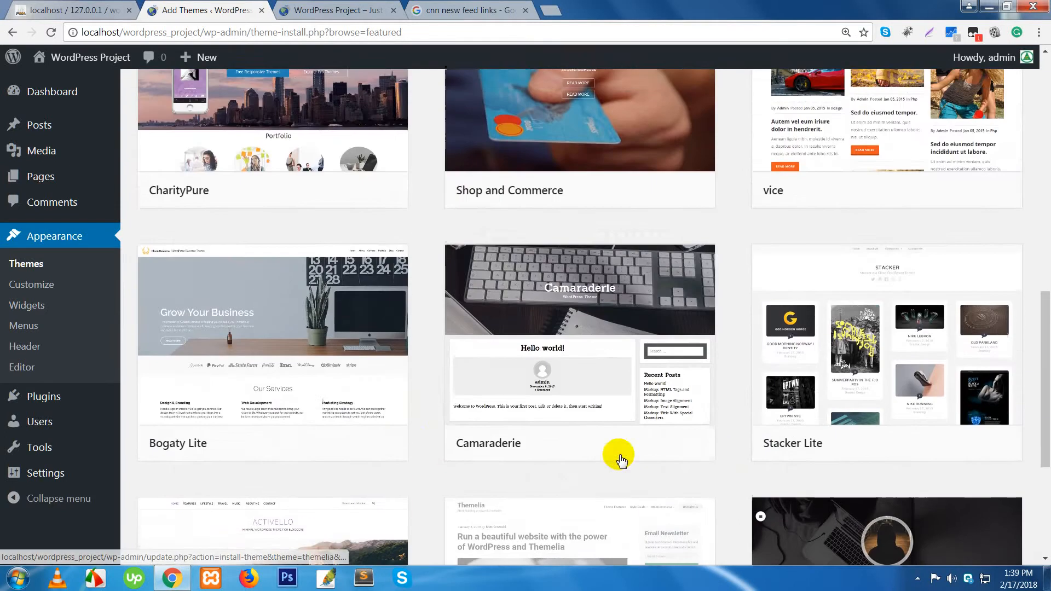
scroll(703, 459, "down", 4)
scroll(463, 420, "up", 10)
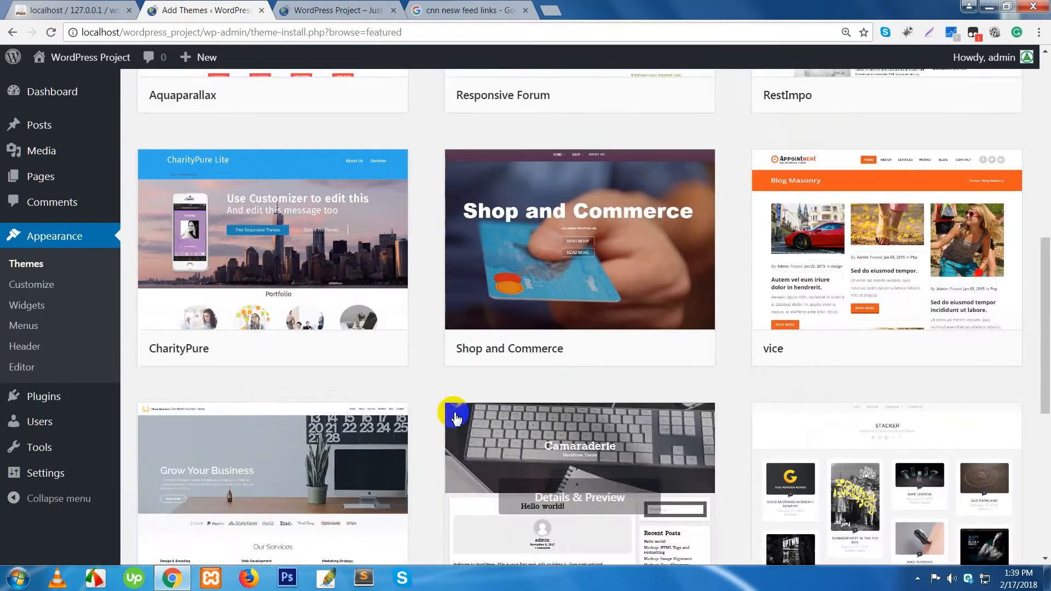
scroll(457, 417, "up", 5)
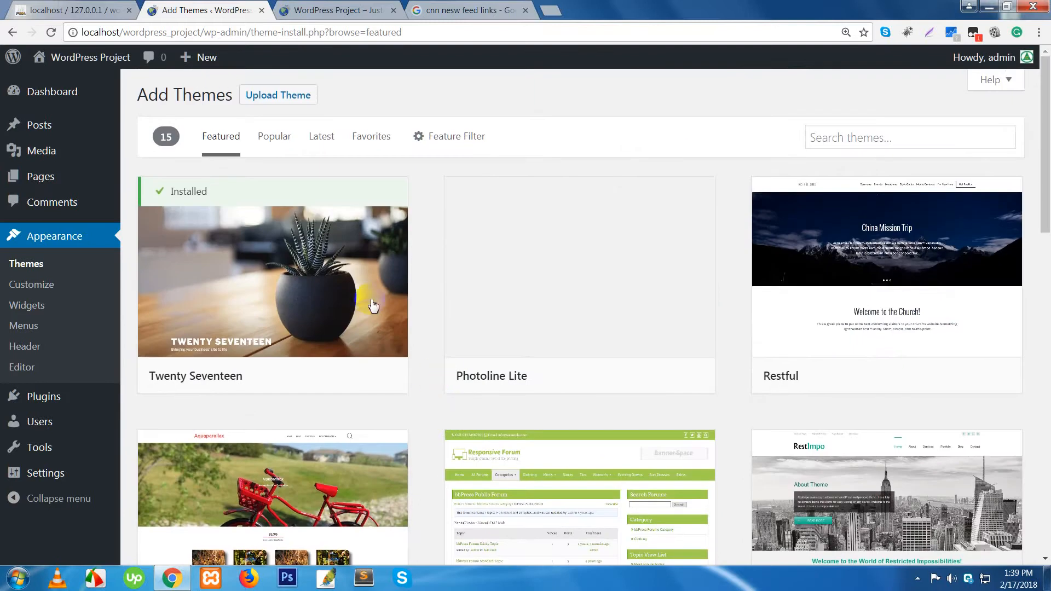
Step: Show the Popular themes, browse them from Twenty Seventeen down past ColorMag to Twenty Ten, and return to the start of the list
left_click(273, 137)
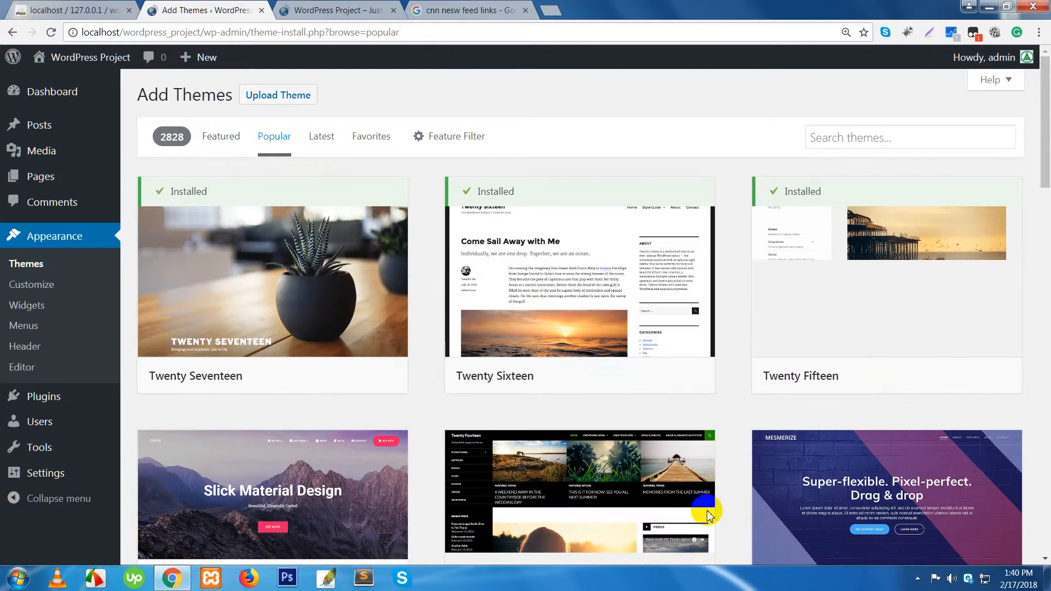
scroll(810, 484, "down", 3)
scroll(811, 488, "down", 3)
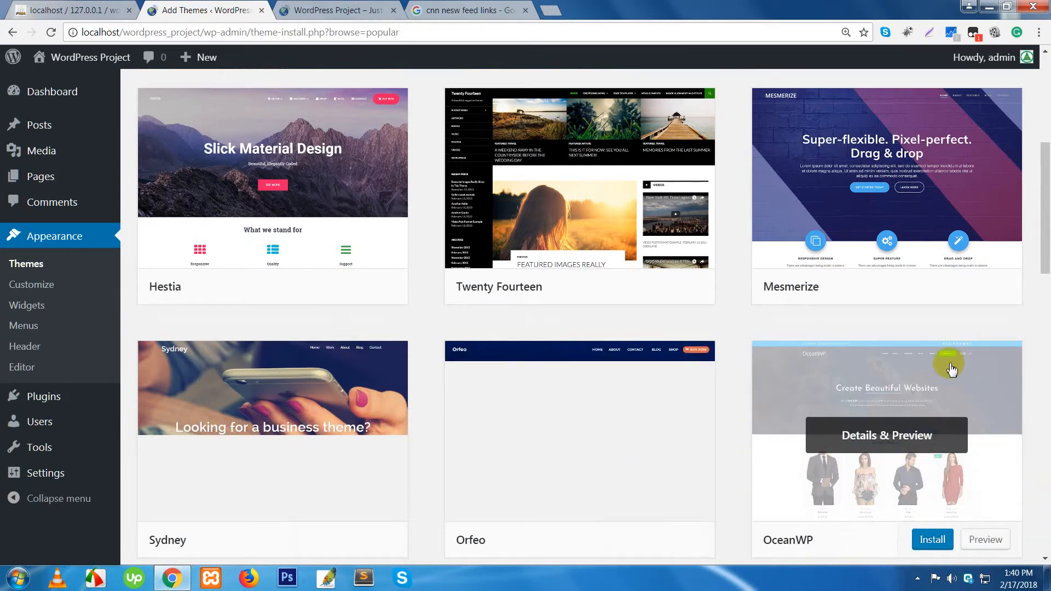
scroll(441, 446, "down", 3)
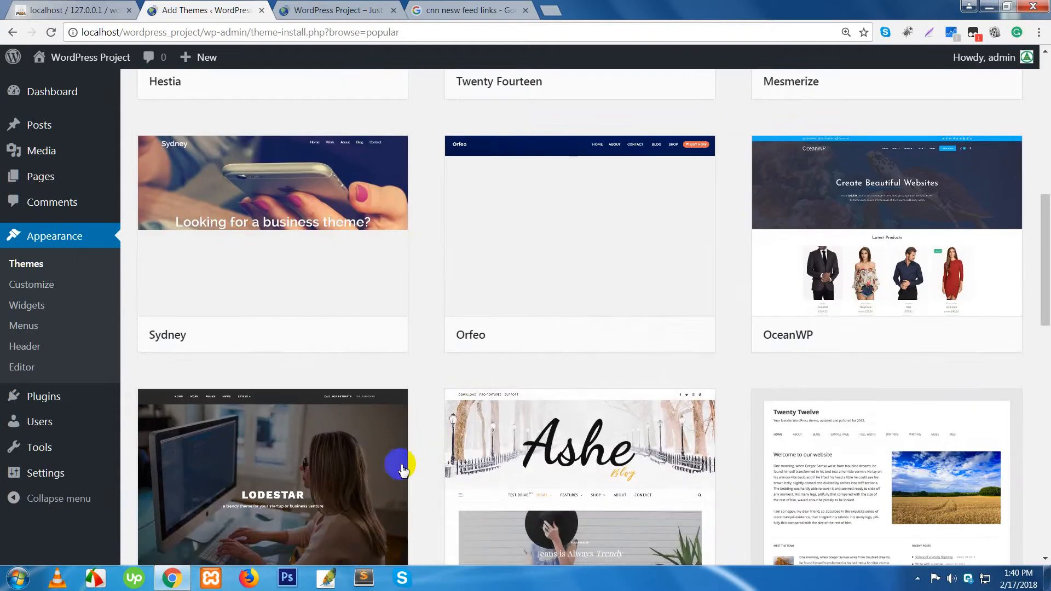
scroll(368, 465, "down", 3)
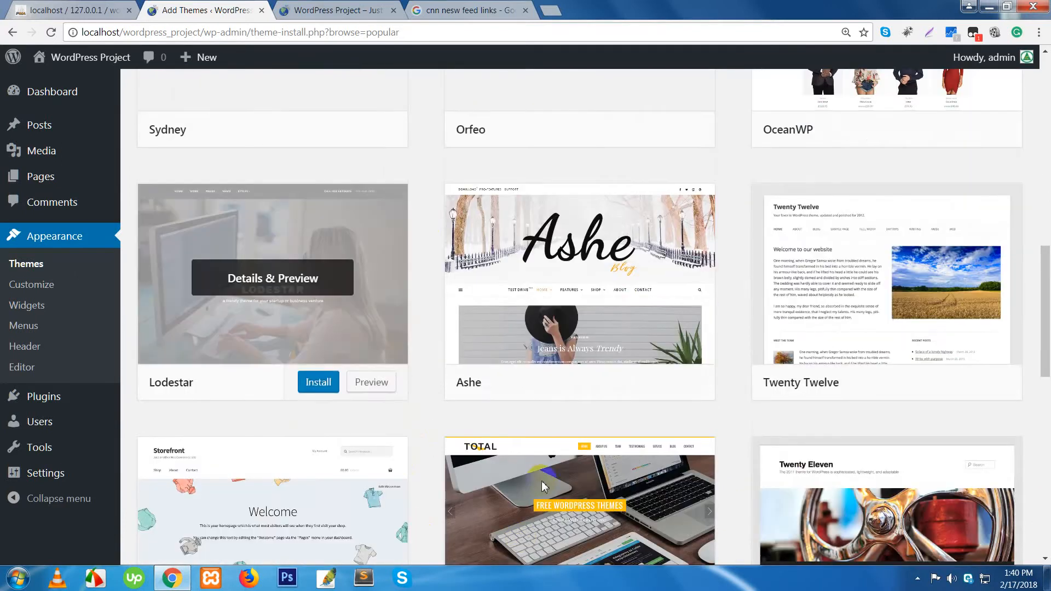
left_click(345, 293)
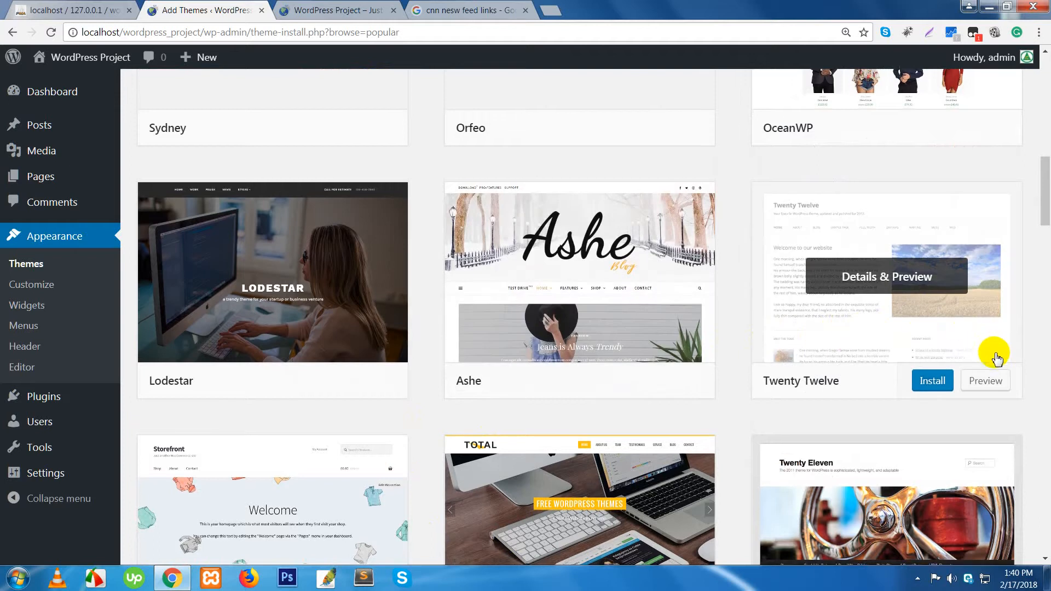
scroll(941, 372, "down", 1)
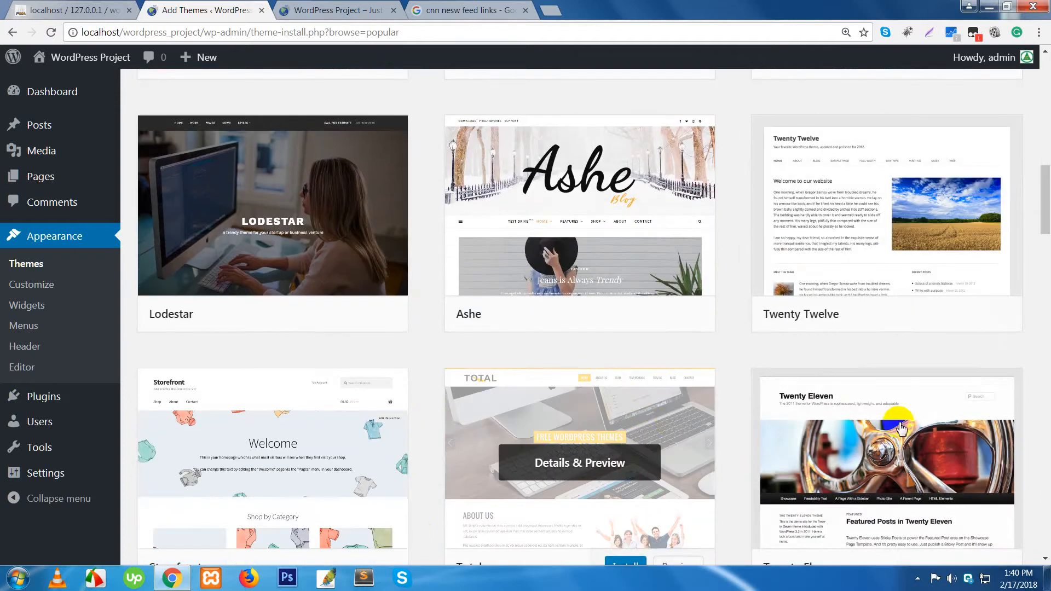
scroll(903, 424, "down", 2)
left_click(600, 328)
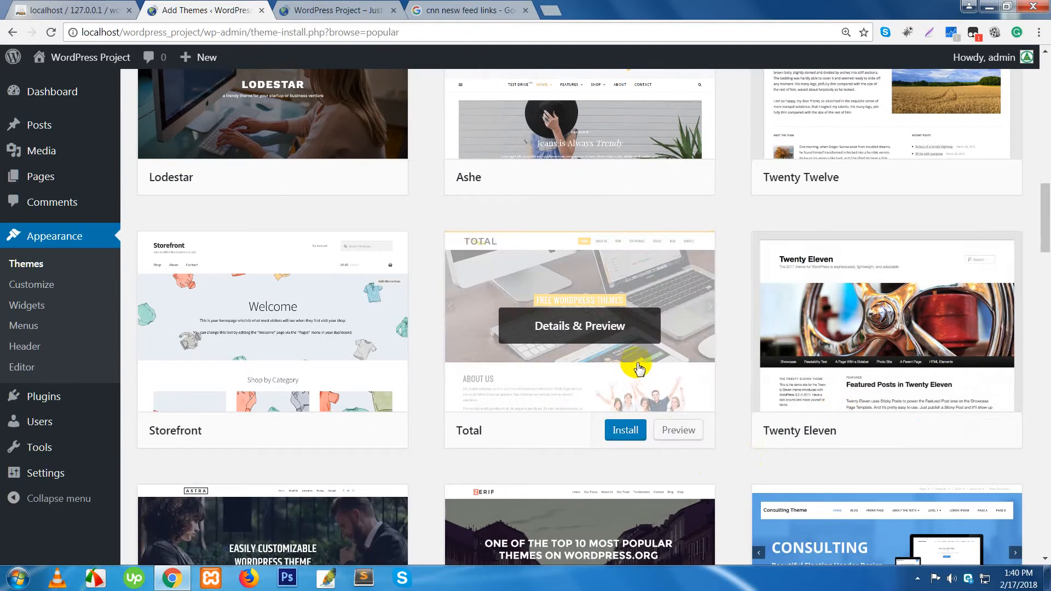
scroll(649, 372, "down", 2)
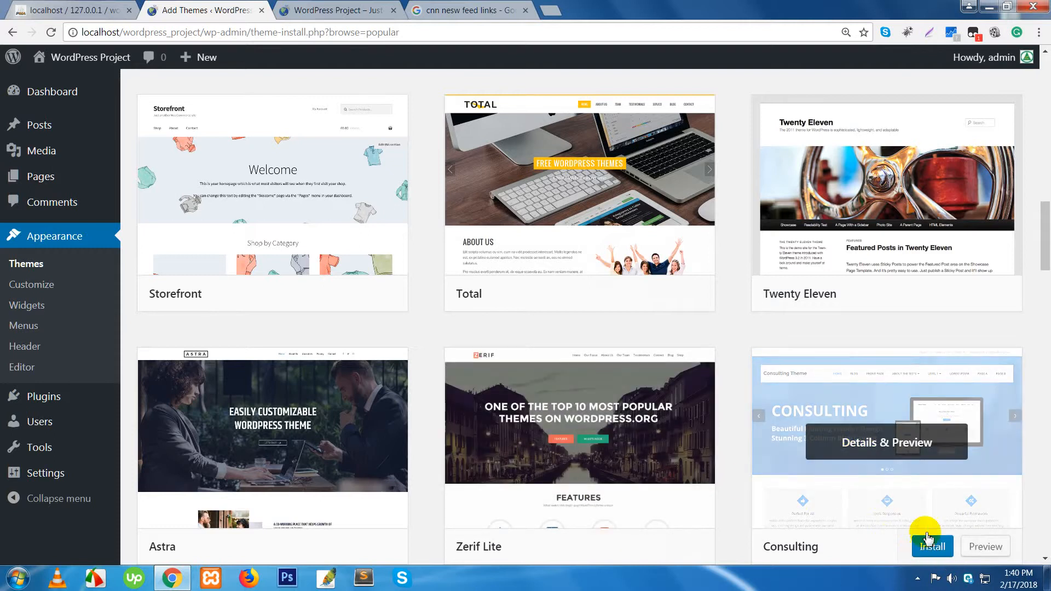
scroll(1045, 522, "down", 4)
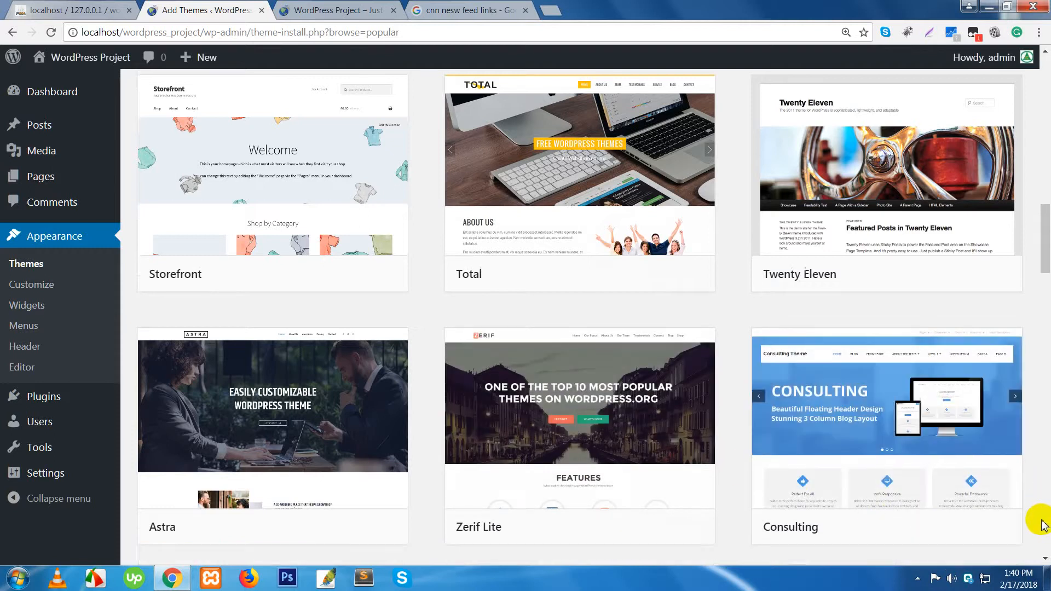
scroll(1038, 525, "down", 1)
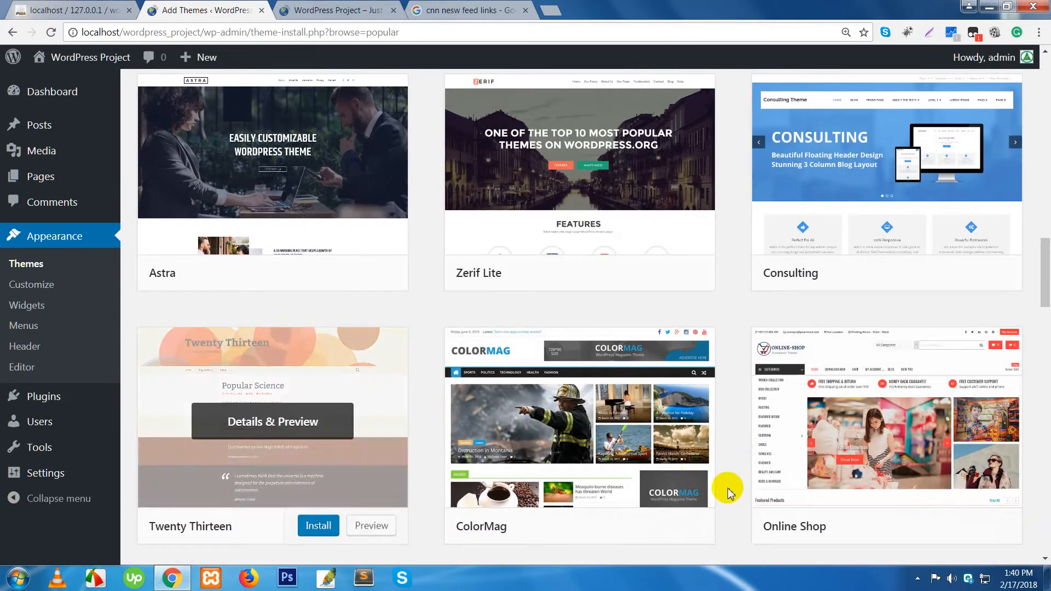
scroll(732, 488, "down", 4)
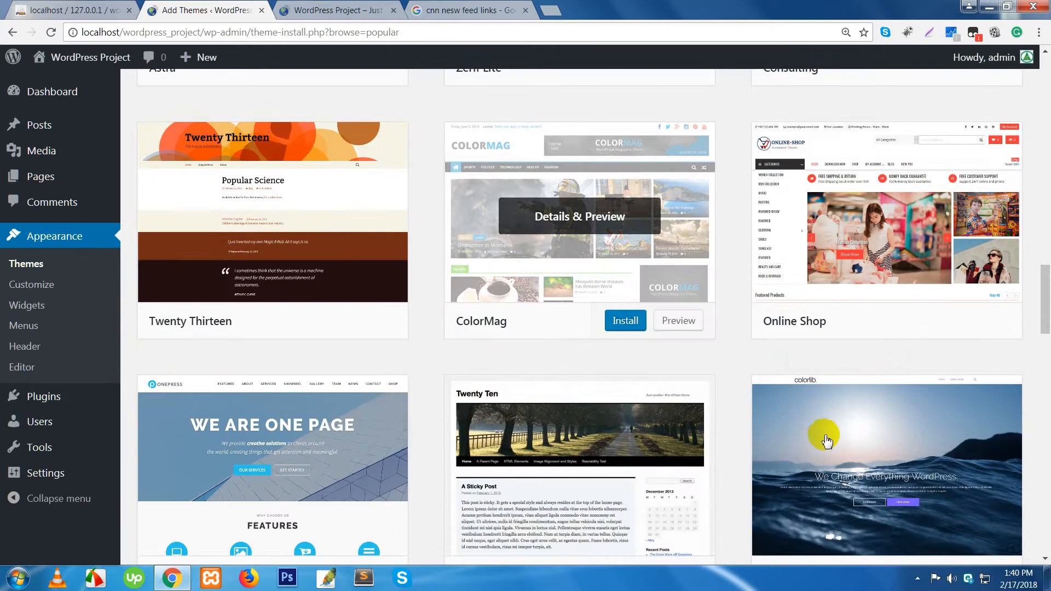
scroll(824, 437, "up", 4)
scroll(486, 312, "up", 6)
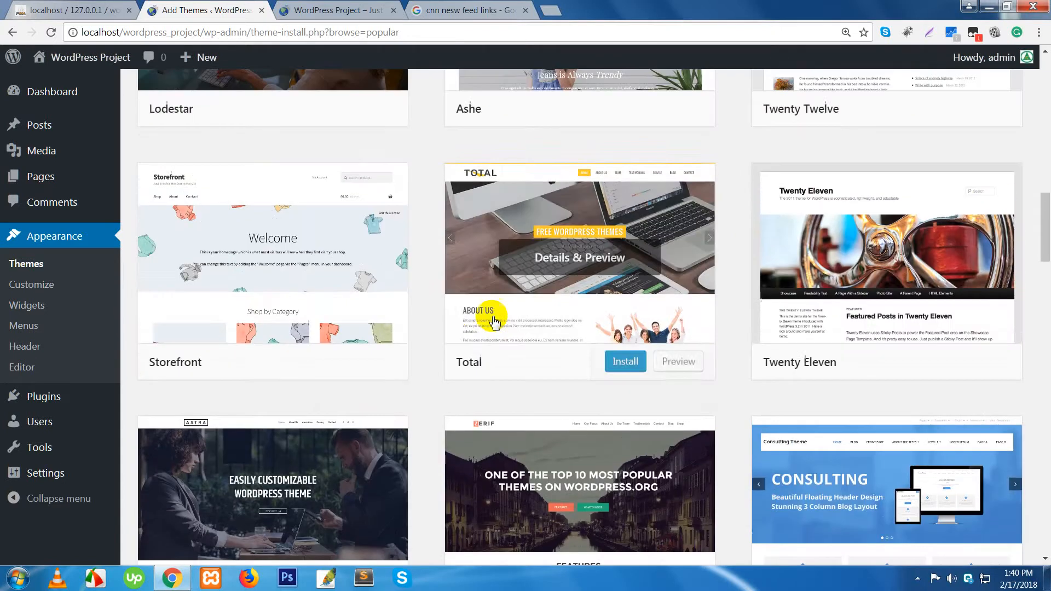
scroll(545, 356, "up", 8)
scroll(551, 372, "up", 3)
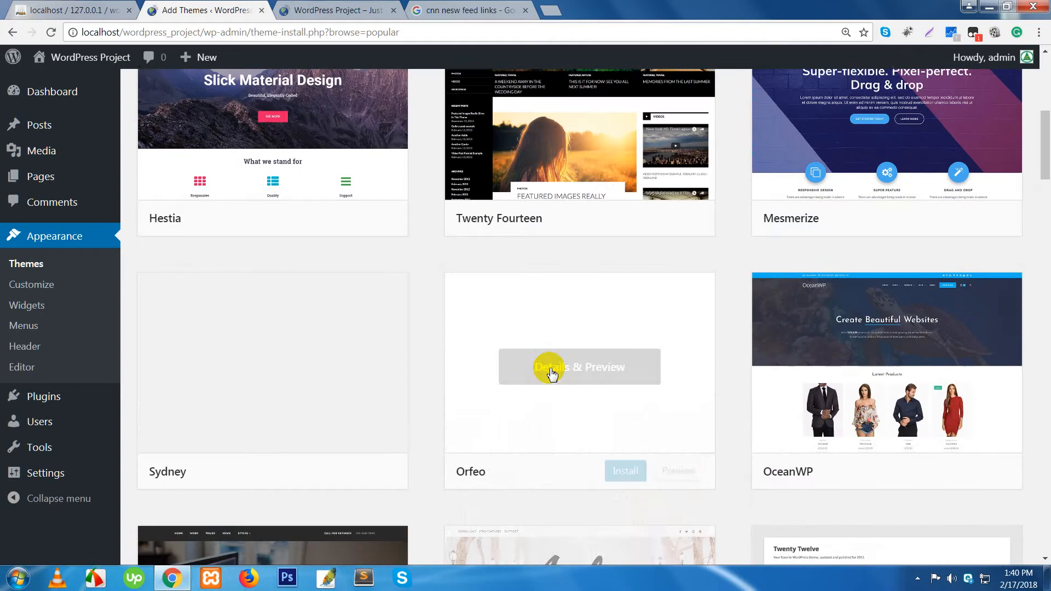
scroll(551, 356, "up", 7)
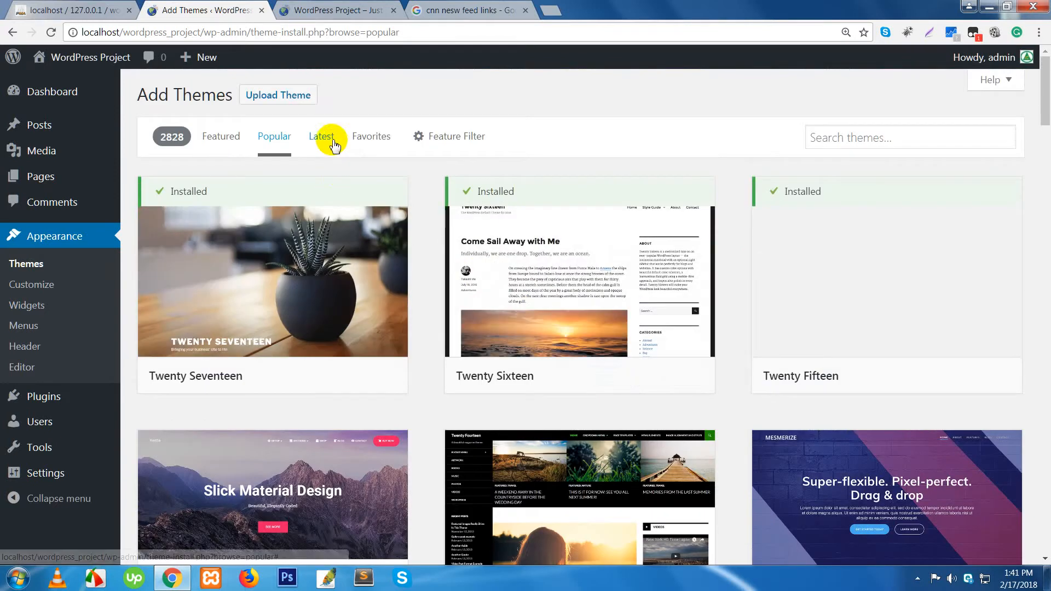
Step: Look through the Popular themes again from Sydney to Online Shop and come back to the Total theme
scroll(732, 467, "down", 10)
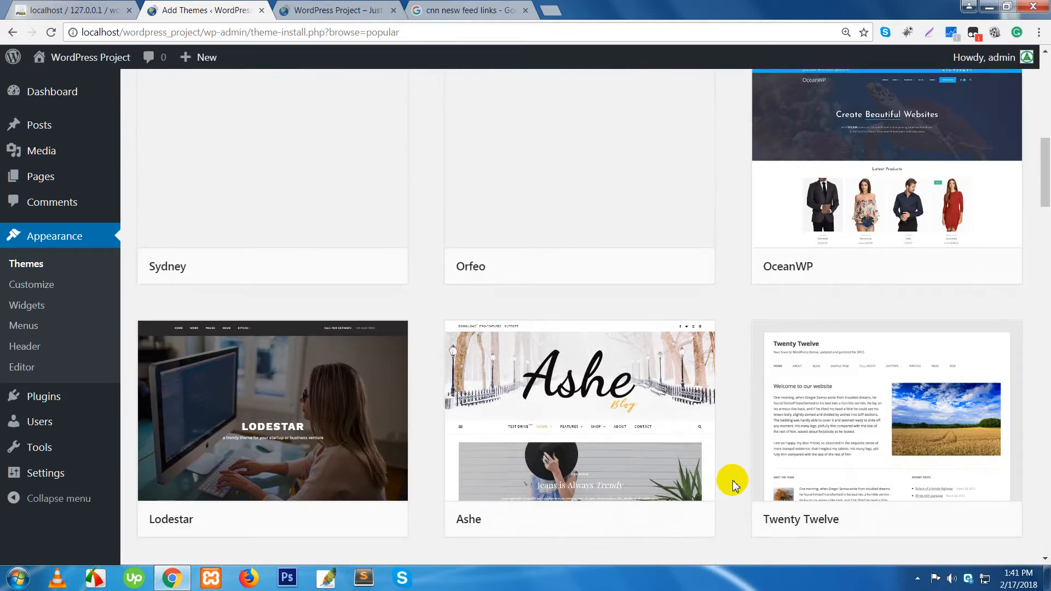
scroll(733, 484, "down", 7)
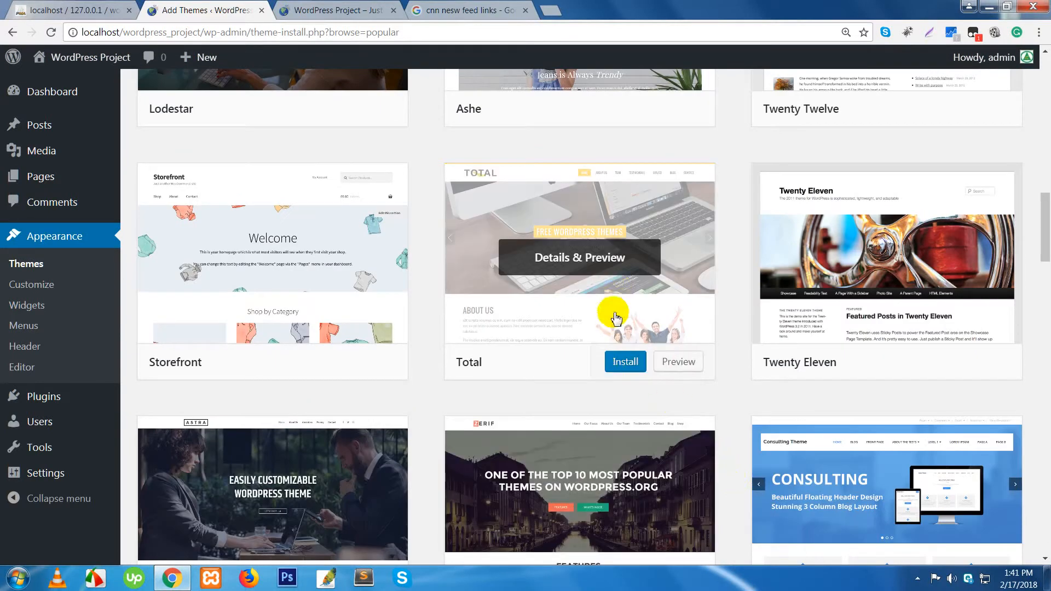
scroll(615, 309, "down", 2)
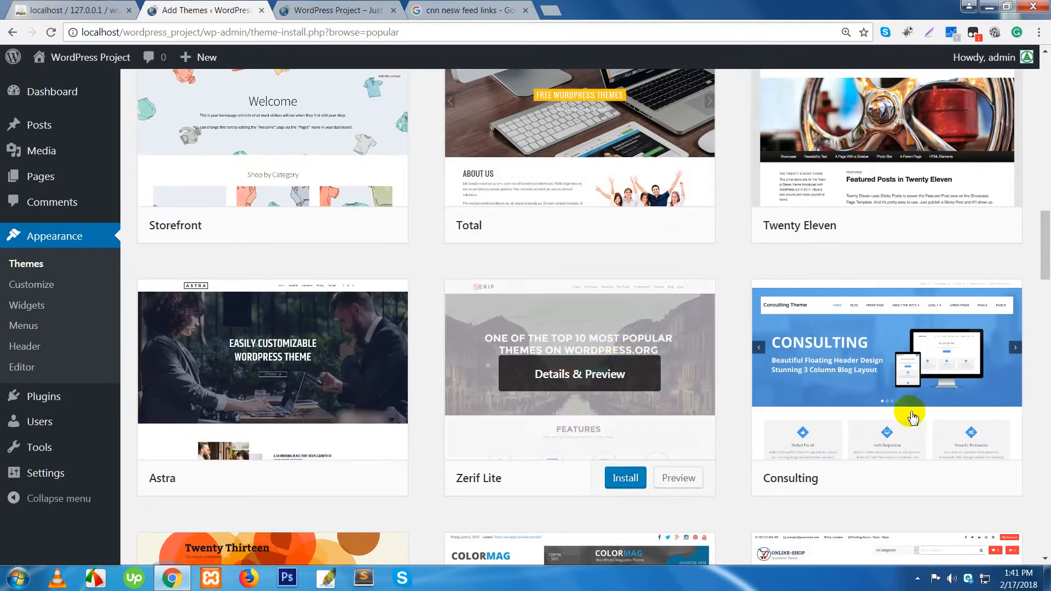
scroll(913, 417, "down", 2)
left_click(942, 477)
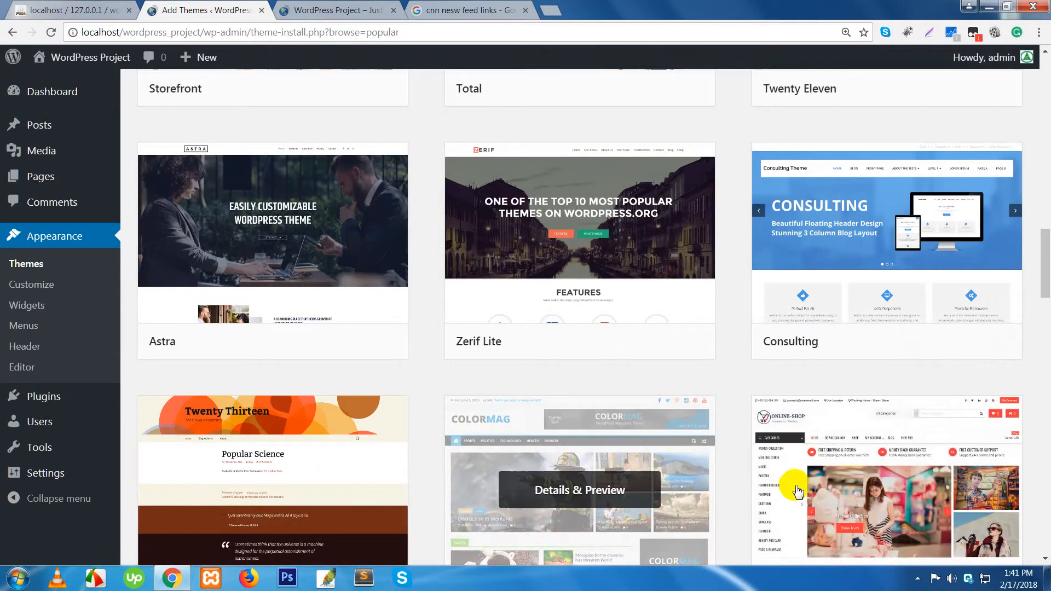
scroll(798, 485, "up", 10)
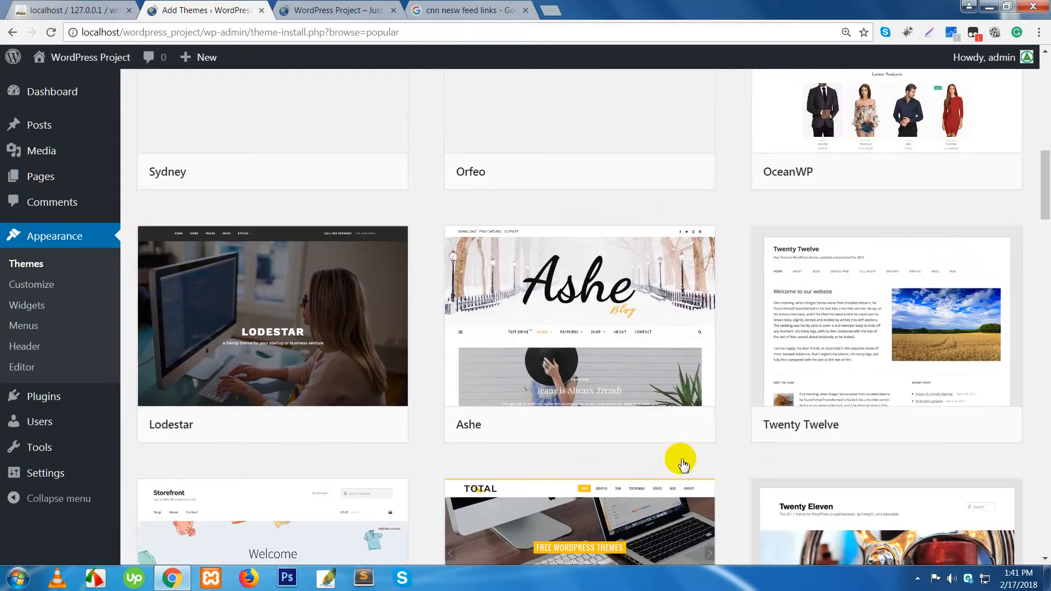
scroll(677, 464, "up", 2)
scroll(628, 435, "up", 3)
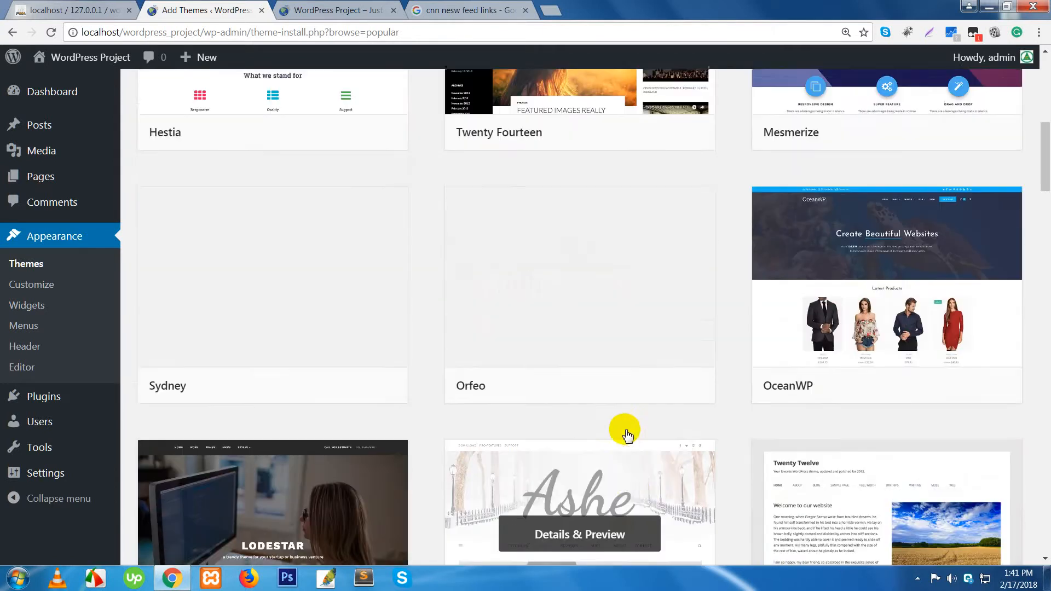
scroll(628, 435, "down", 5)
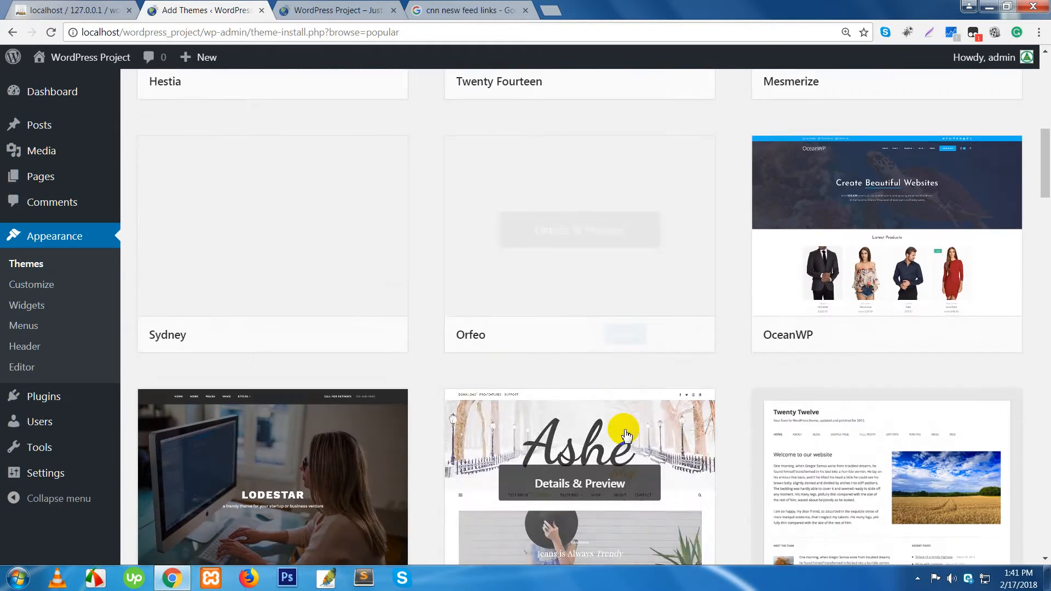
scroll(627, 434, "down", 2)
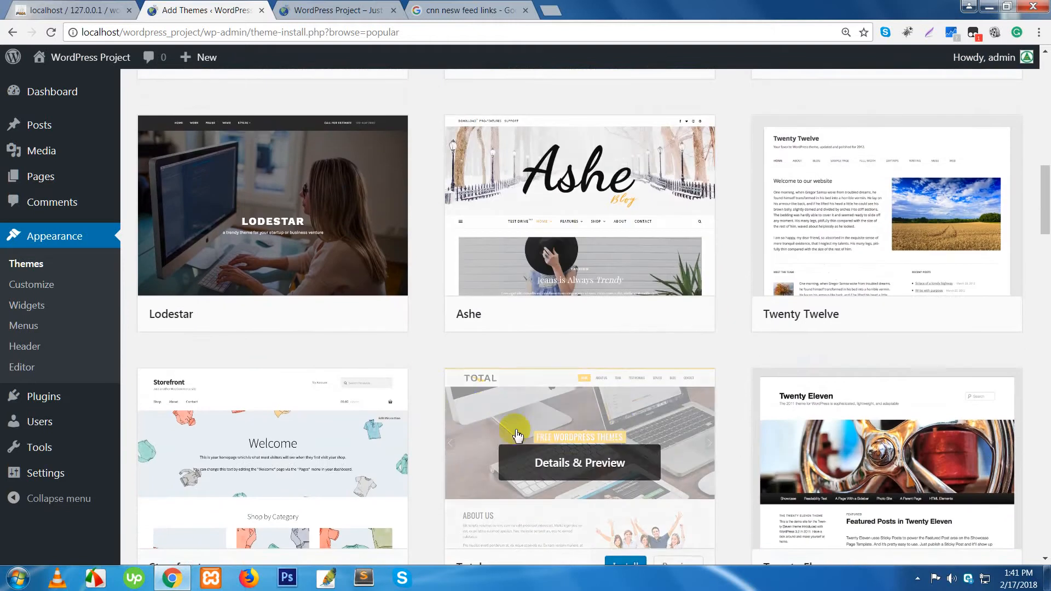
scroll(620, 455, "down", 2)
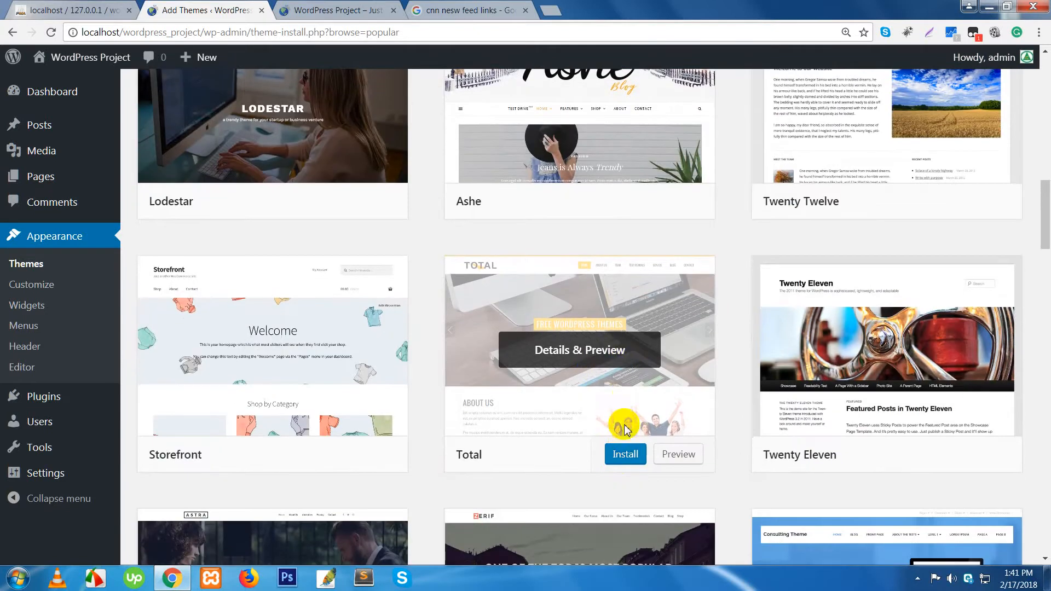
Step: Preview the Total theme, examine its sample posts down to the footer, and close the preview
left_click(576, 327)
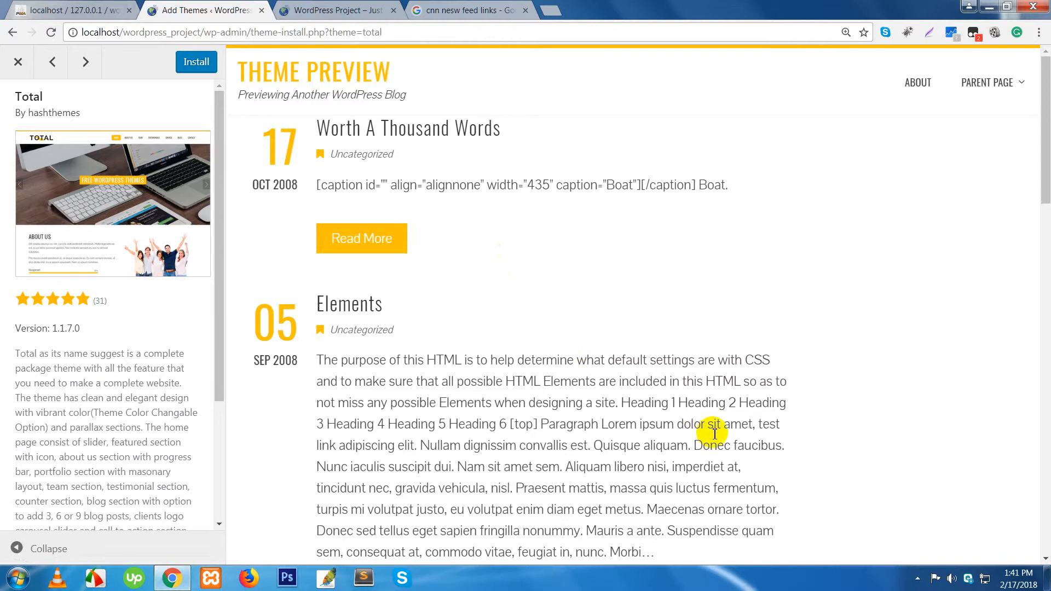
scroll(714, 434, "down", 20)
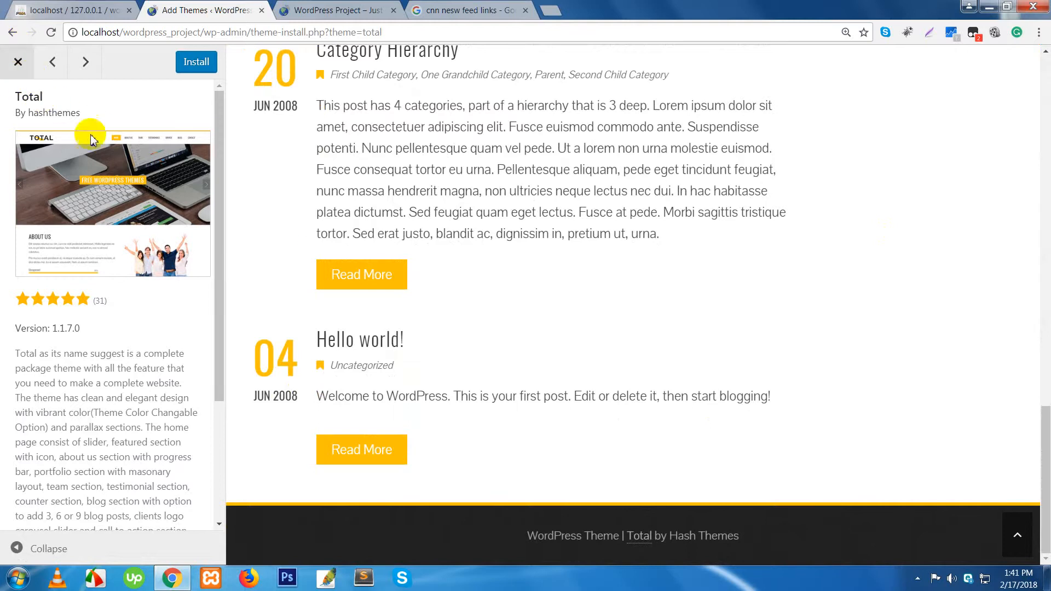
left_click(19, 62)
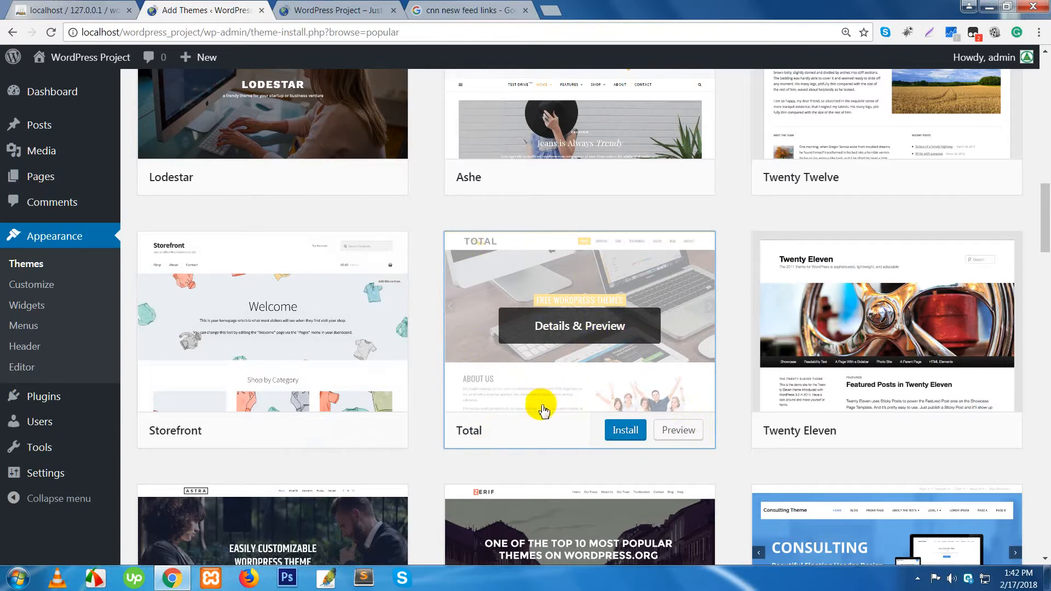
Step: Install the Total theme and activate it on the site
left_click(628, 438)
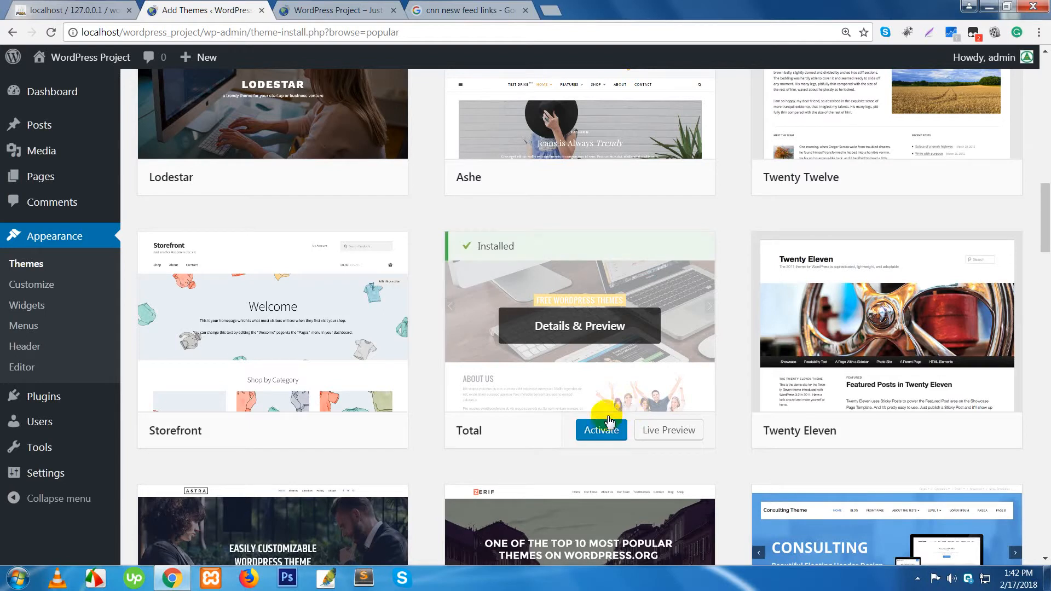
left_click(591, 429)
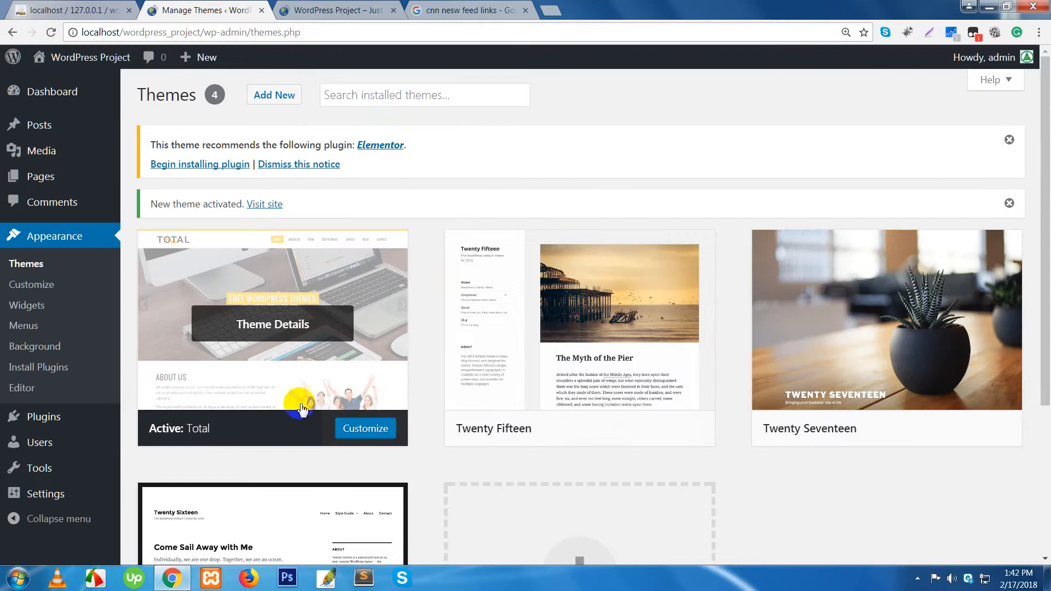
Step: Try to install the Elementor plugin recommended by the Total theme
mouse_move(292, 262)
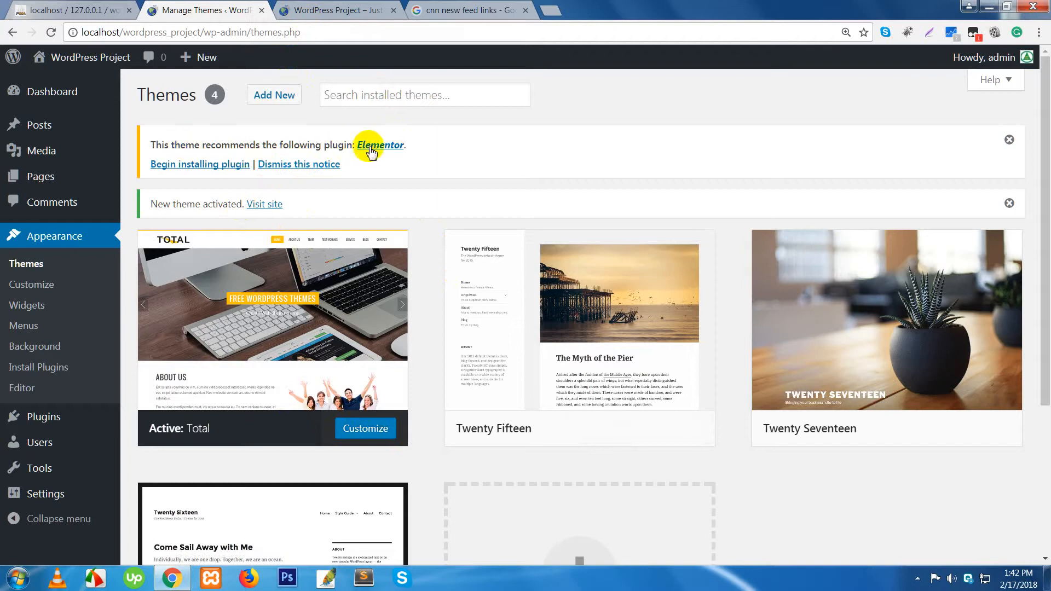
mouse_move(227, 290)
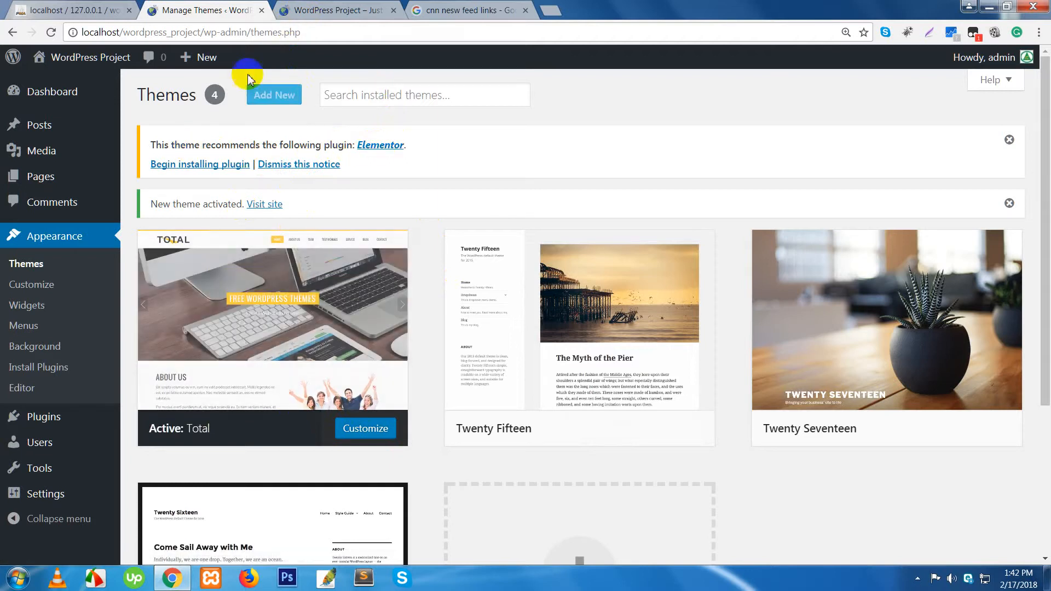
left_click(227, 173)
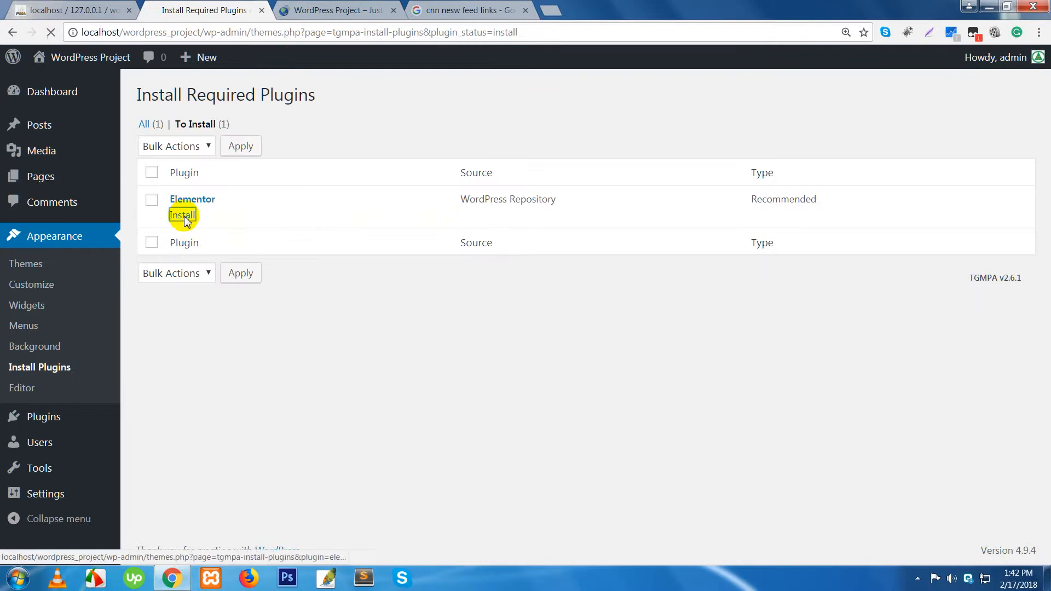
left_click(186, 220)
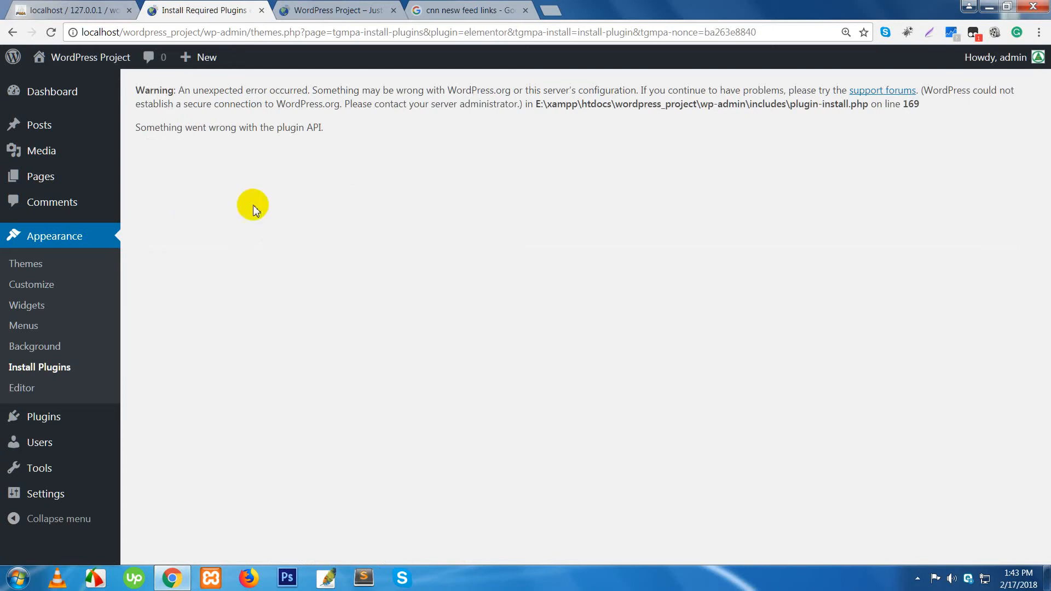
Step: Read the warning about the plugin installation, reopen the required plugins list and try to install Elementor again
left_click_drag(184, 90, 873, 106)
left_click(766, 145)
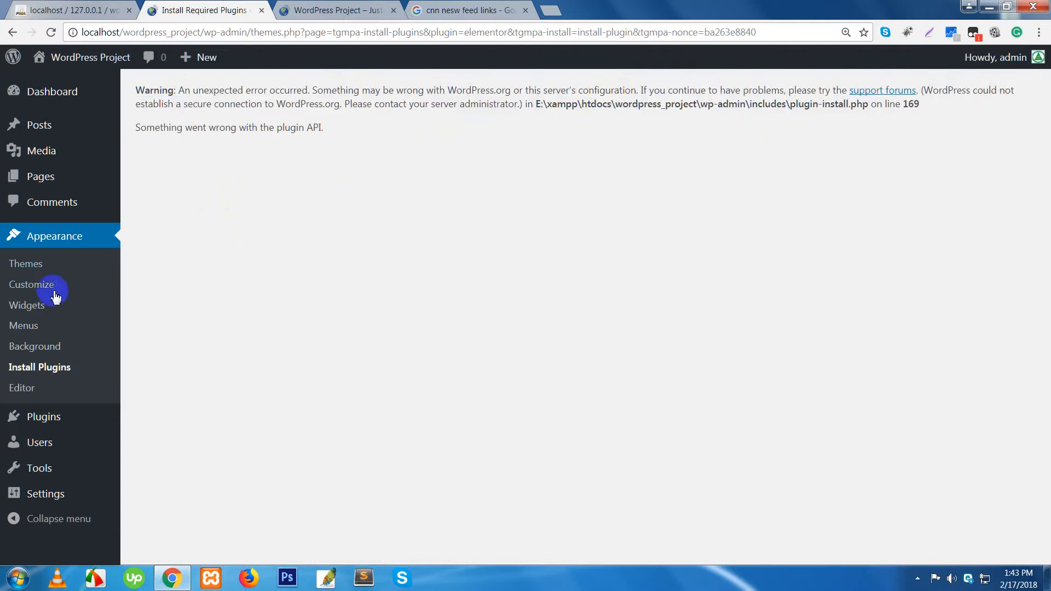
left_click(24, 367)
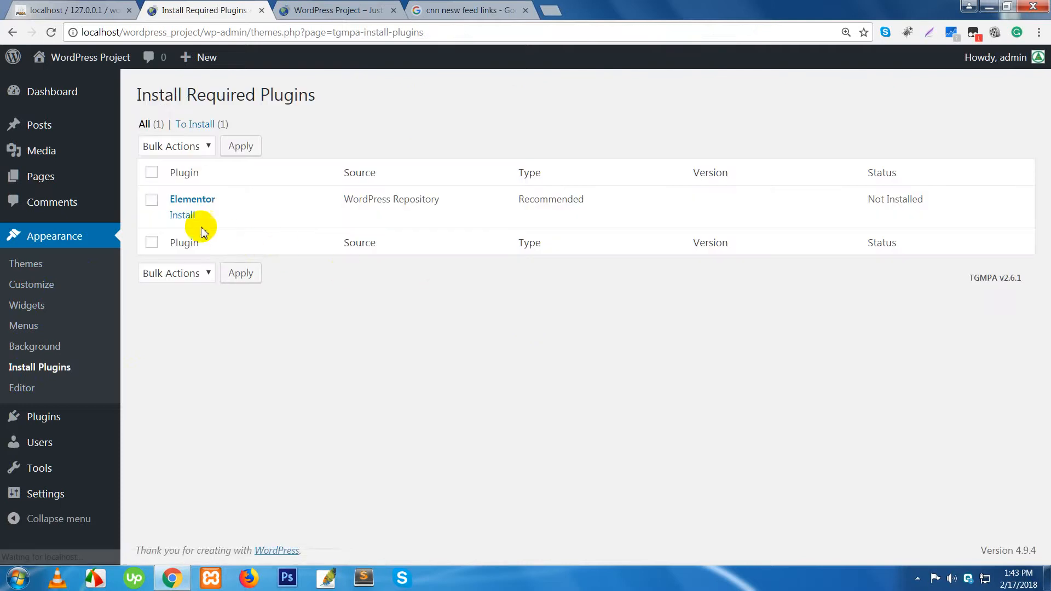
left_click(186, 218)
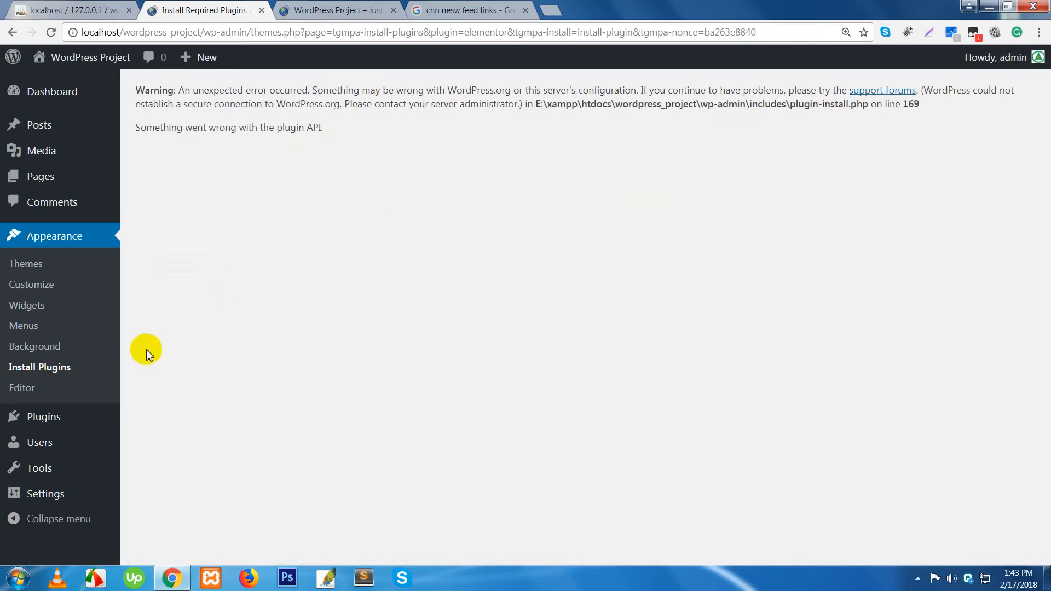
Step: Return to the required plugins list and copy the name of the Elementor plugin
left_click(95, 356)
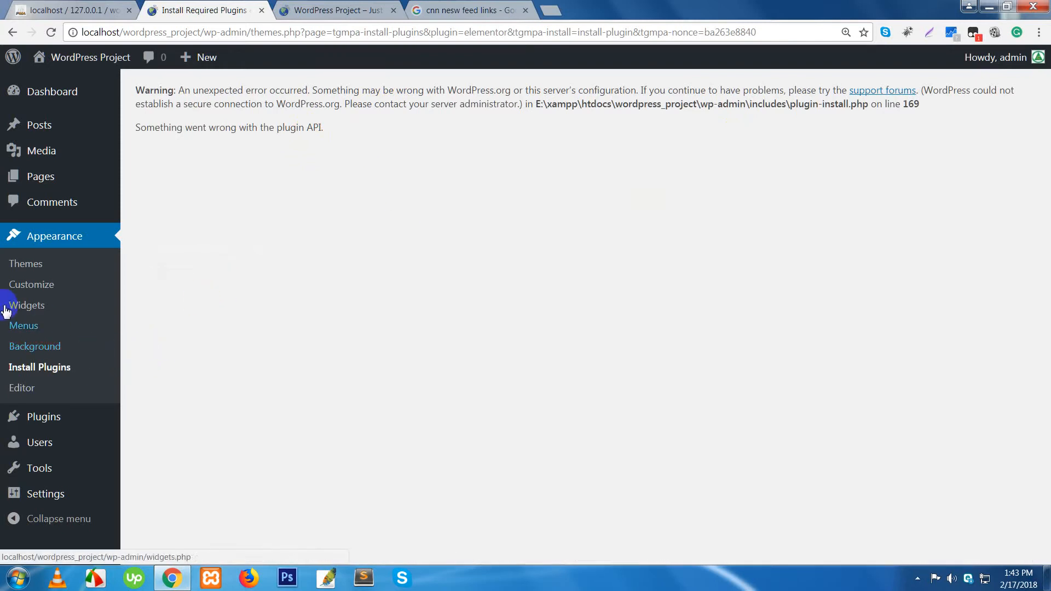
left_click(12, 32)
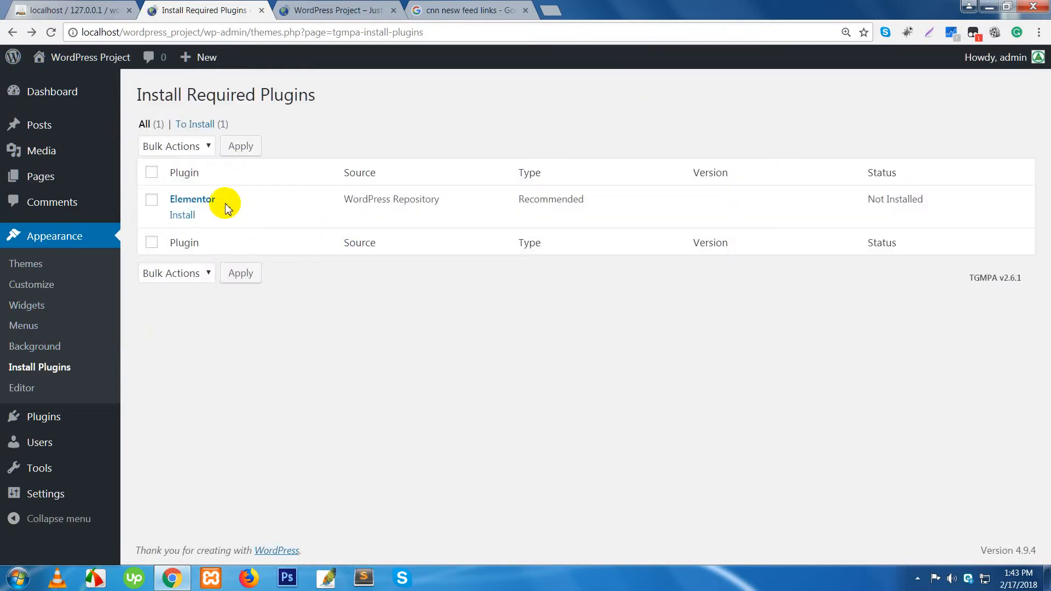
left_click_drag(233, 202, 164, 197)
key("ctrl+c")
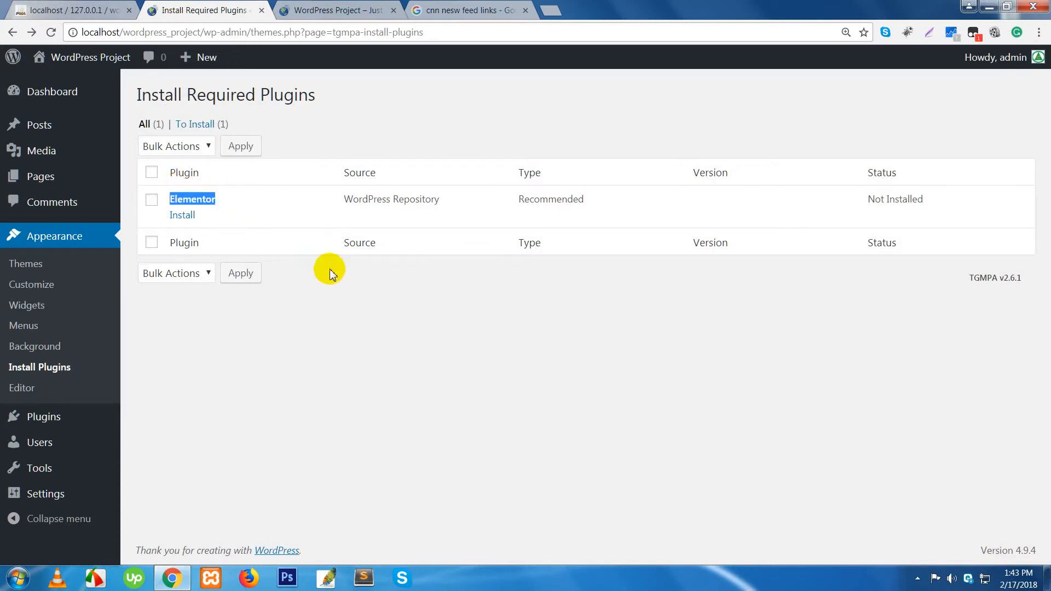
Step: Search the web for "Elementor wp plugins" and download Elementor Page Builder from its WordPress.org plugin page
left_click(429, 11)
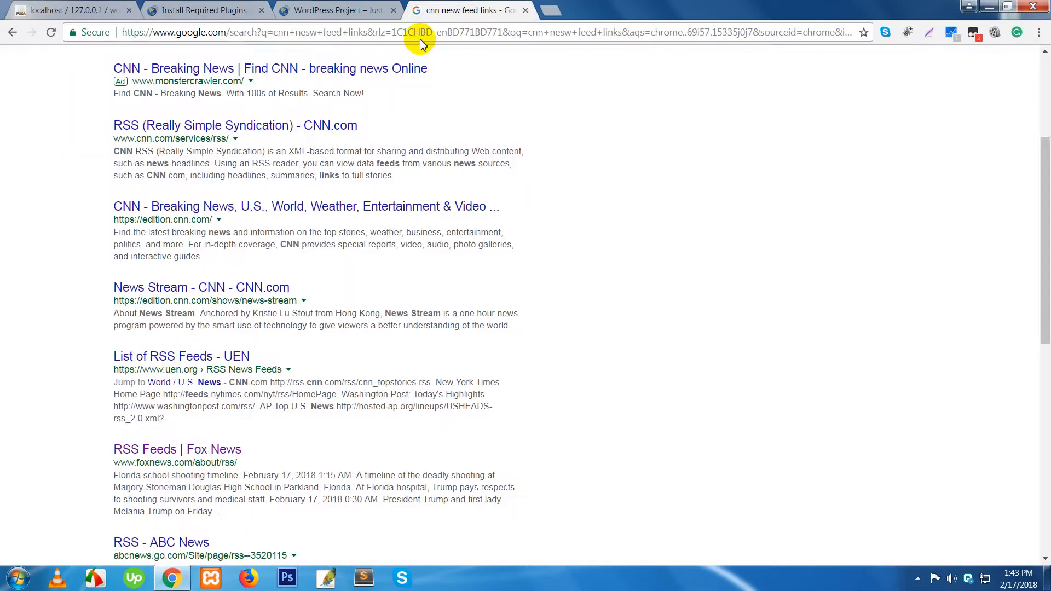
left_click(420, 41)
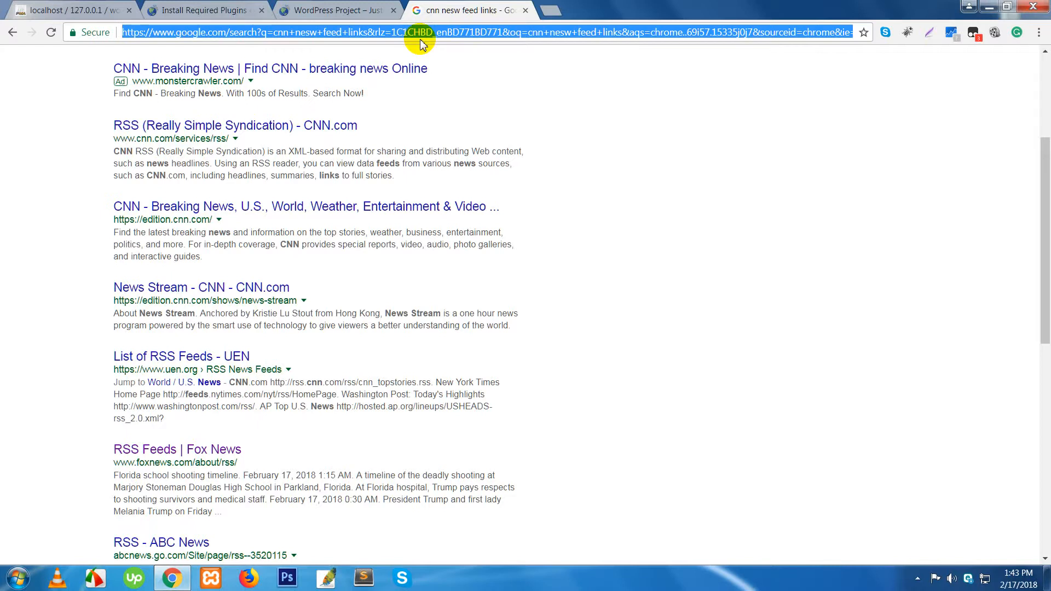
key("ctrl+v")
type("wp plugins")
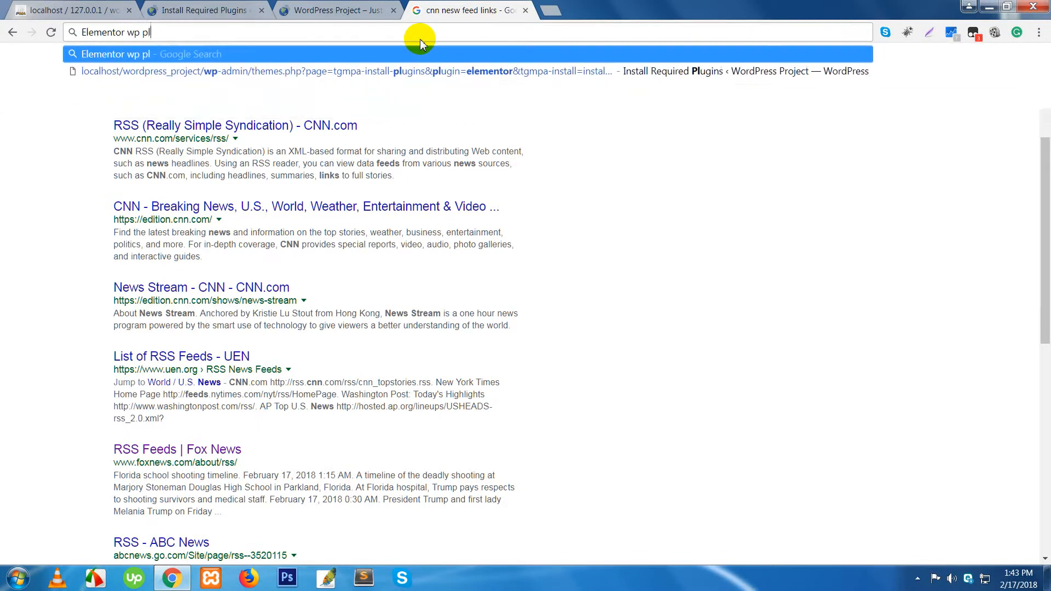
key("Return")
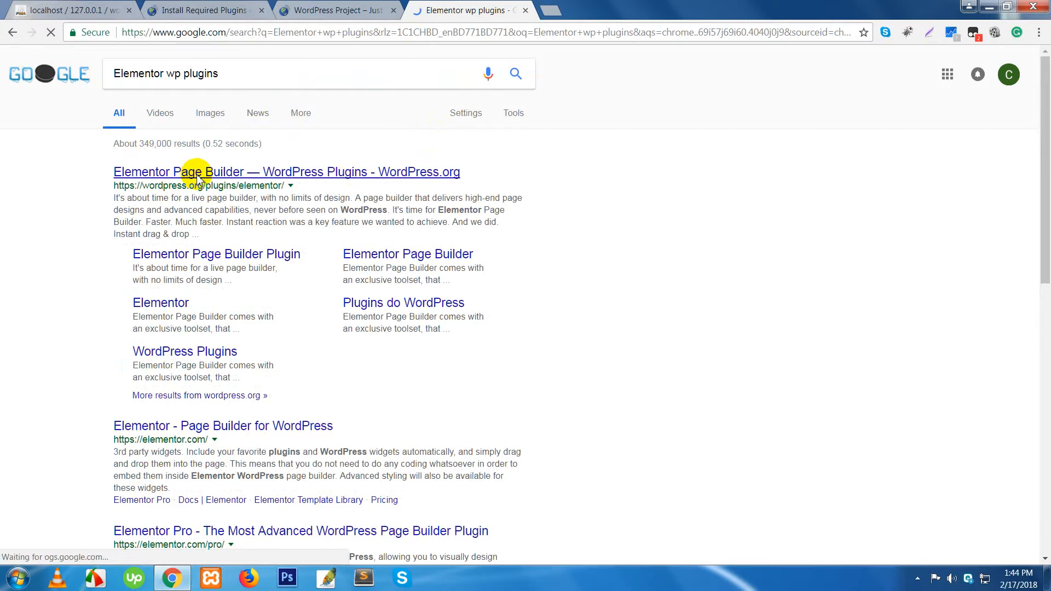
left_click(197, 176)
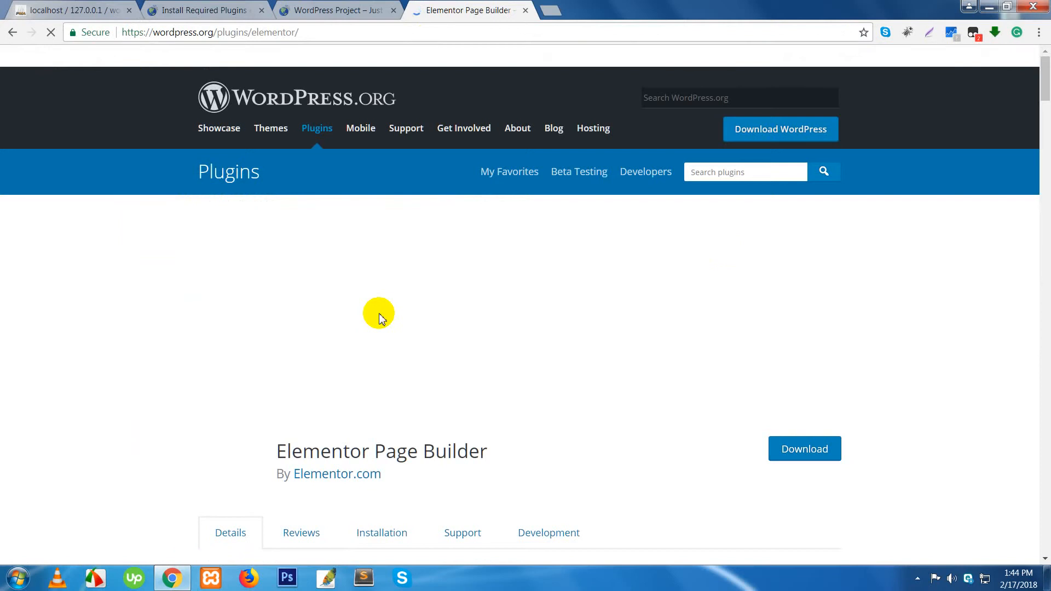
left_click(802, 454)
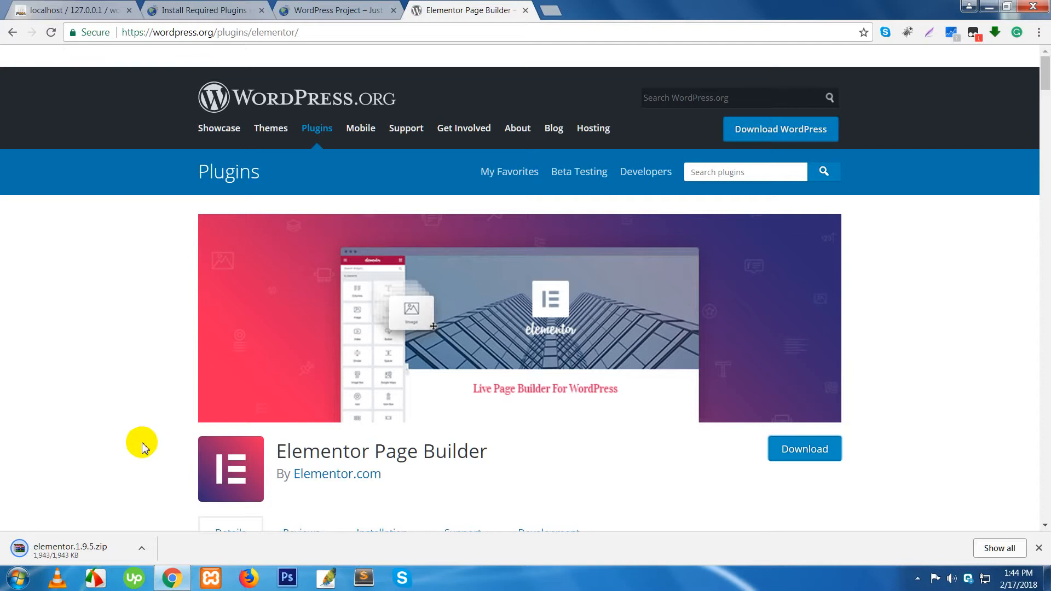
Step: Show the downloaded elementor.1.9.5.zip in its Downloads folder
right_click(85, 548)
left_click(135, 515)
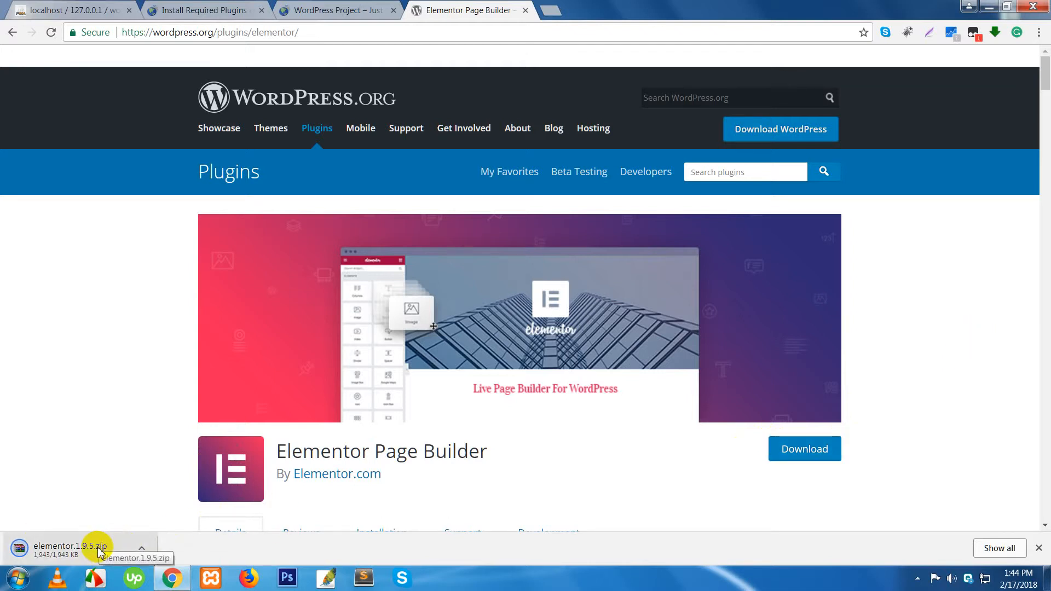
left_click(74, 552)
right_click(71, 555)
left_click(104, 519)
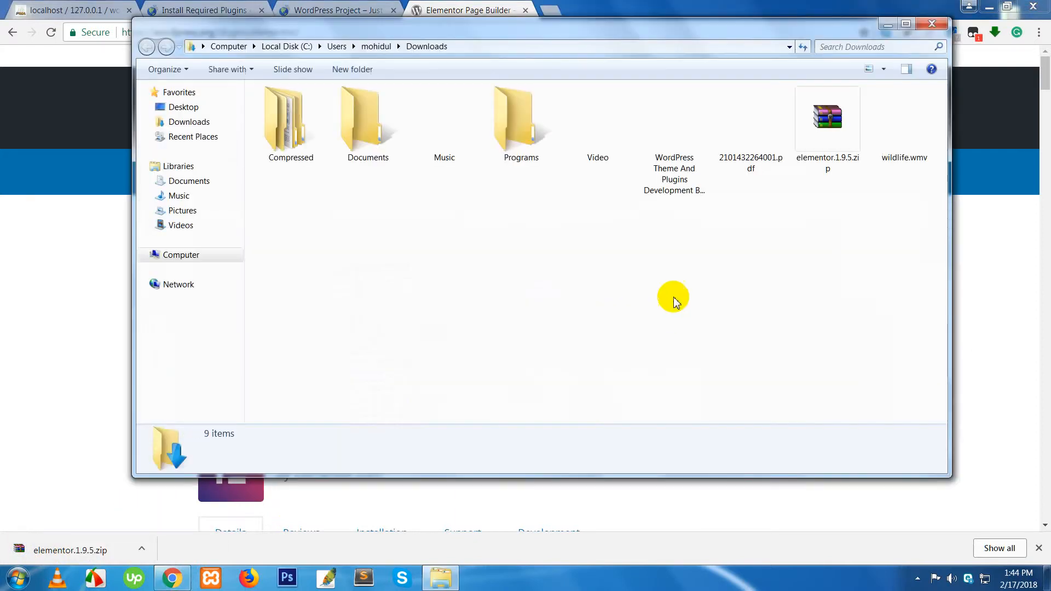
Step: Move elementor.1.9.5.zip from the Downloads folder to the desktop
right_click(830, 147)
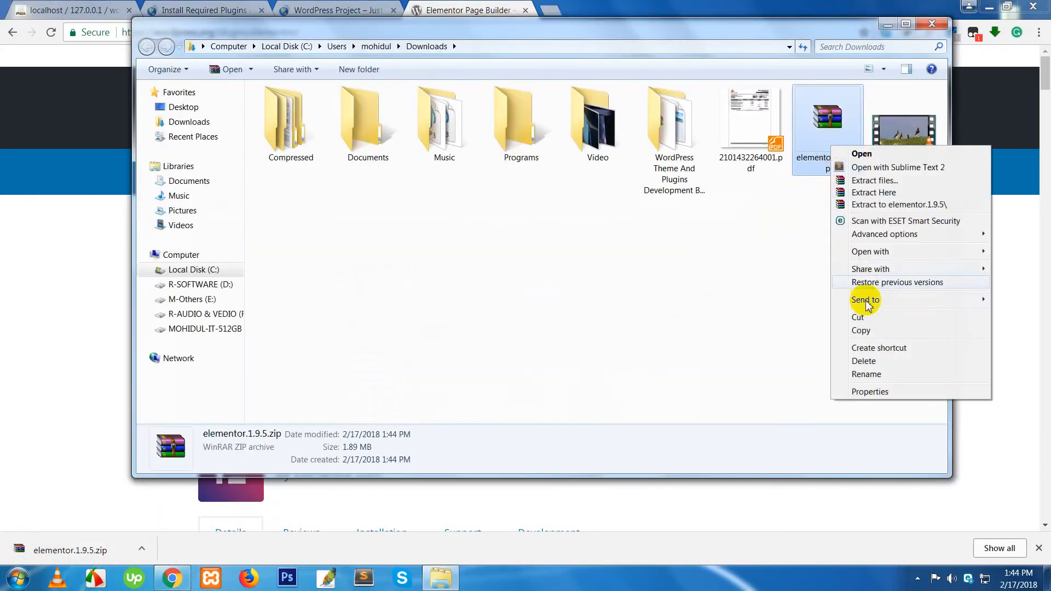
left_click(858, 318)
left_click(931, 25)
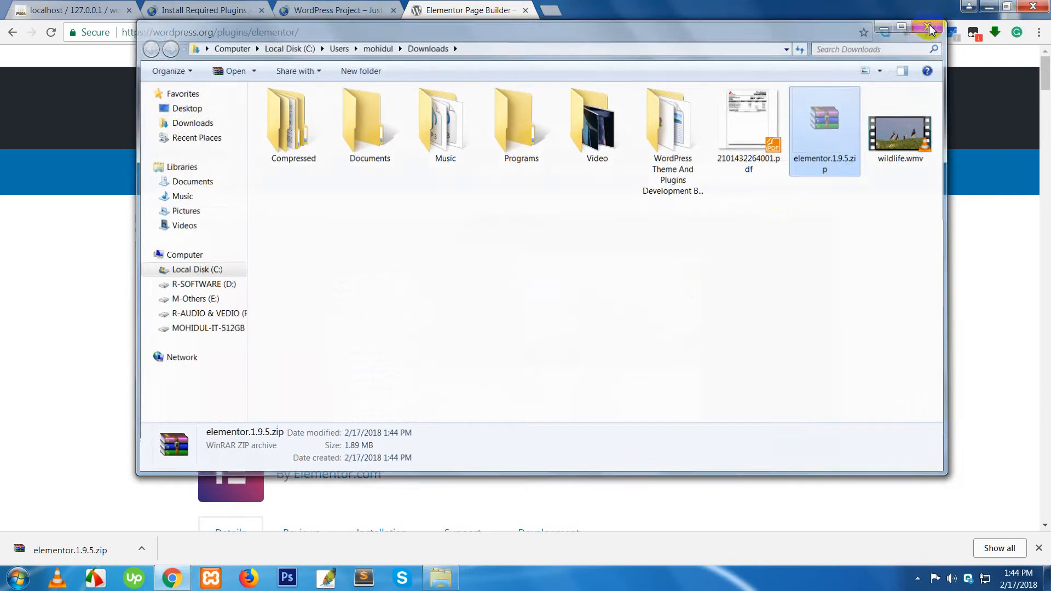
left_click(988, 6)
right_click(775, 117)
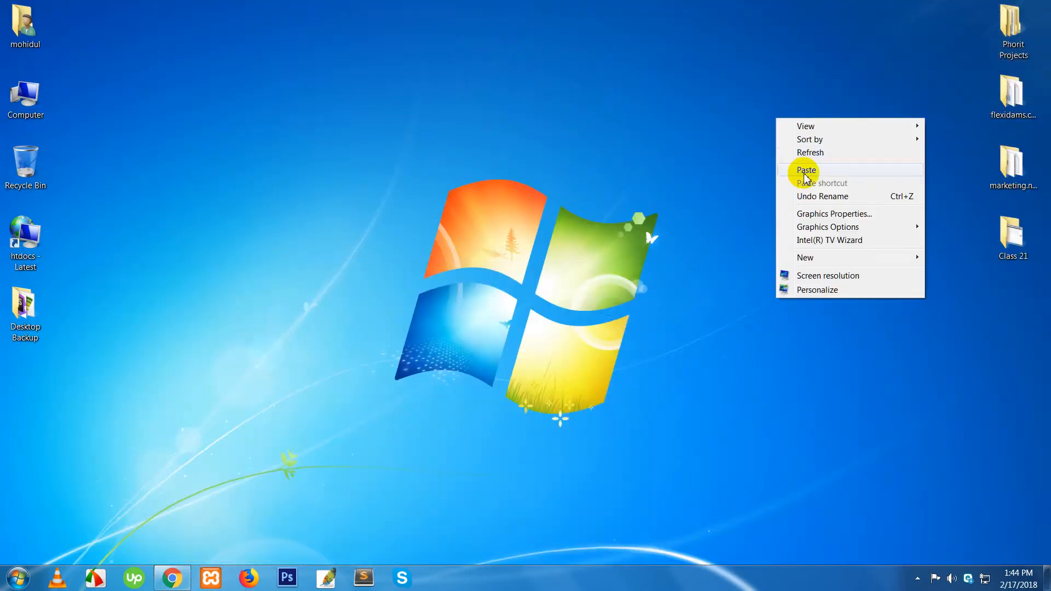
left_click(805, 171)
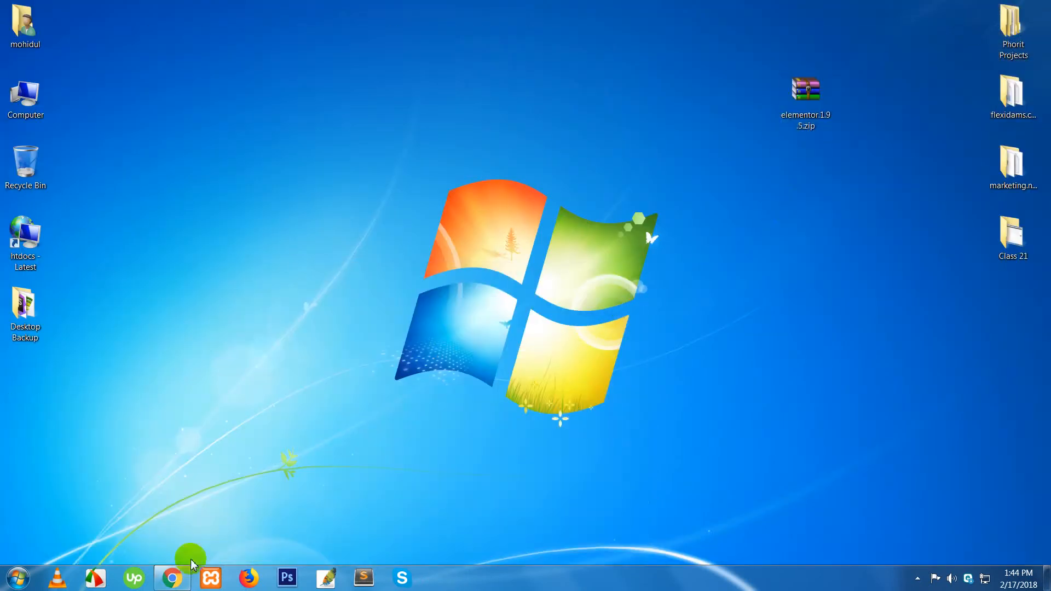
Step: Return to the WordPress admin in Chrome and open the upload form for adding a new plugin
left_click(172, 588)
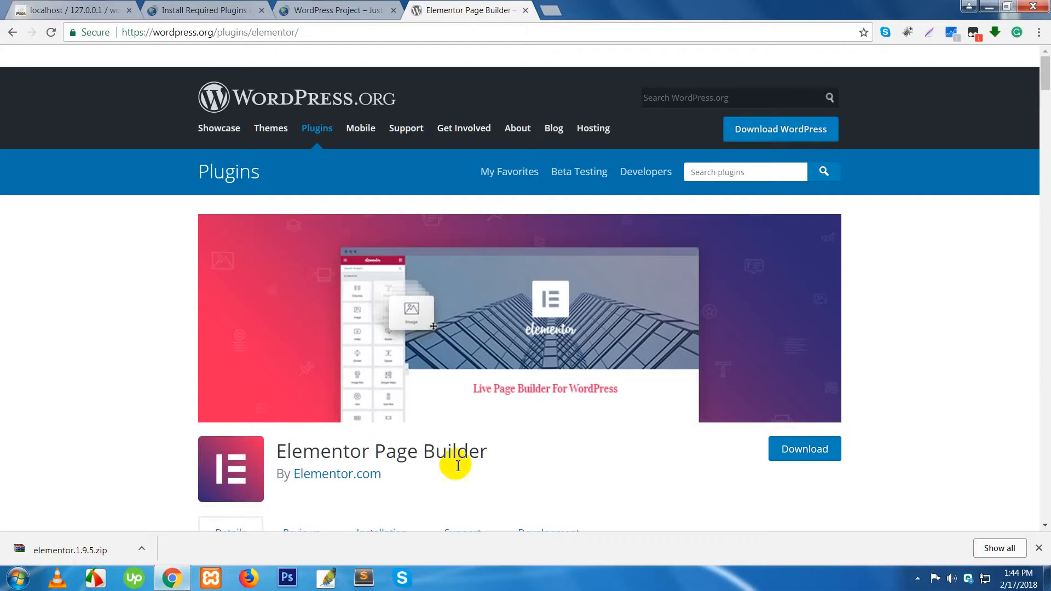
left_click(1038, 549)
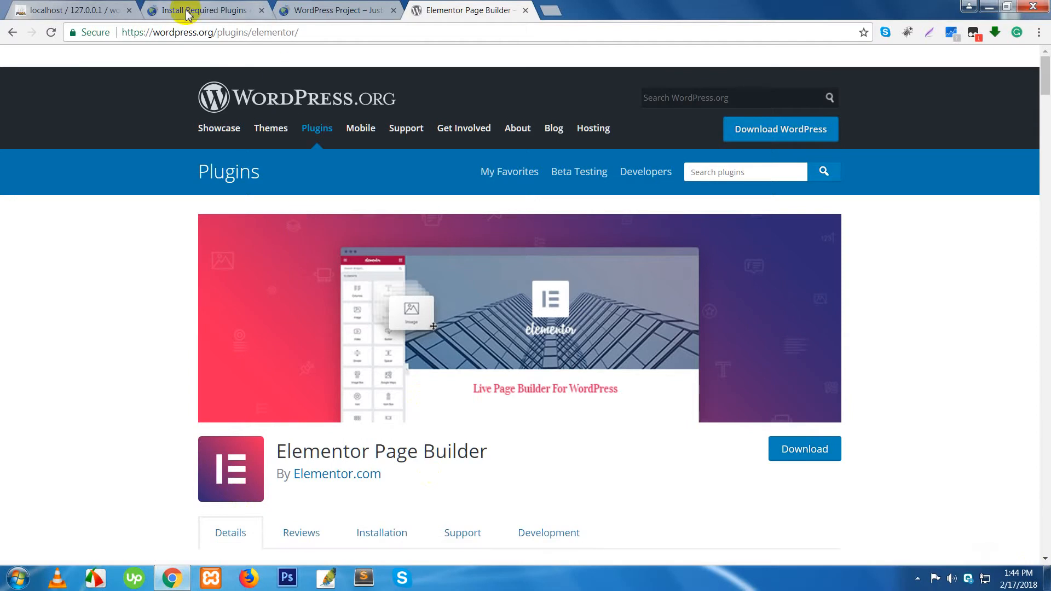
left_click(186, 12)
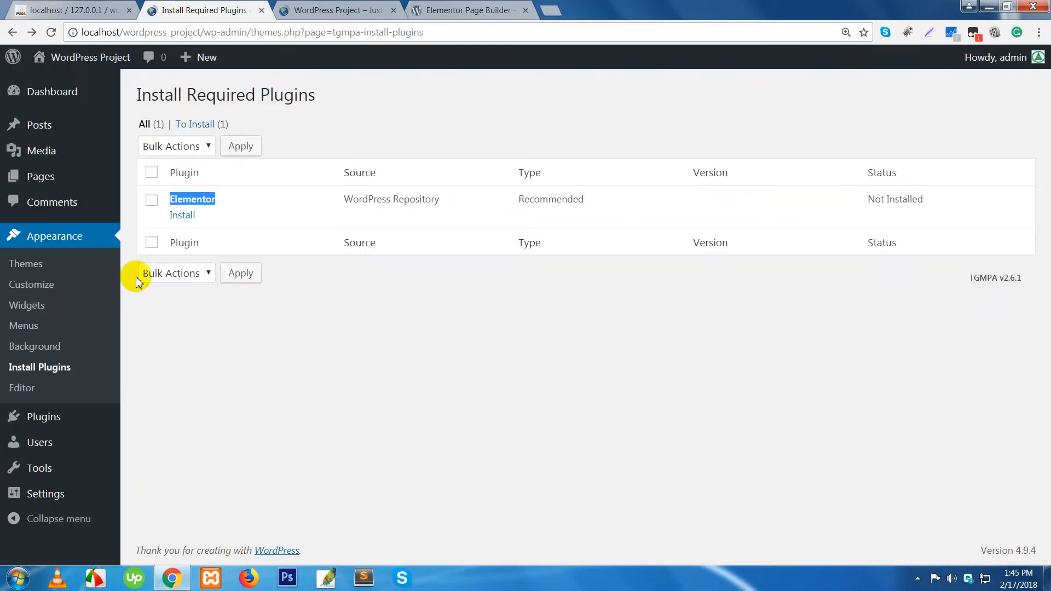
mouse_move(60, 430)
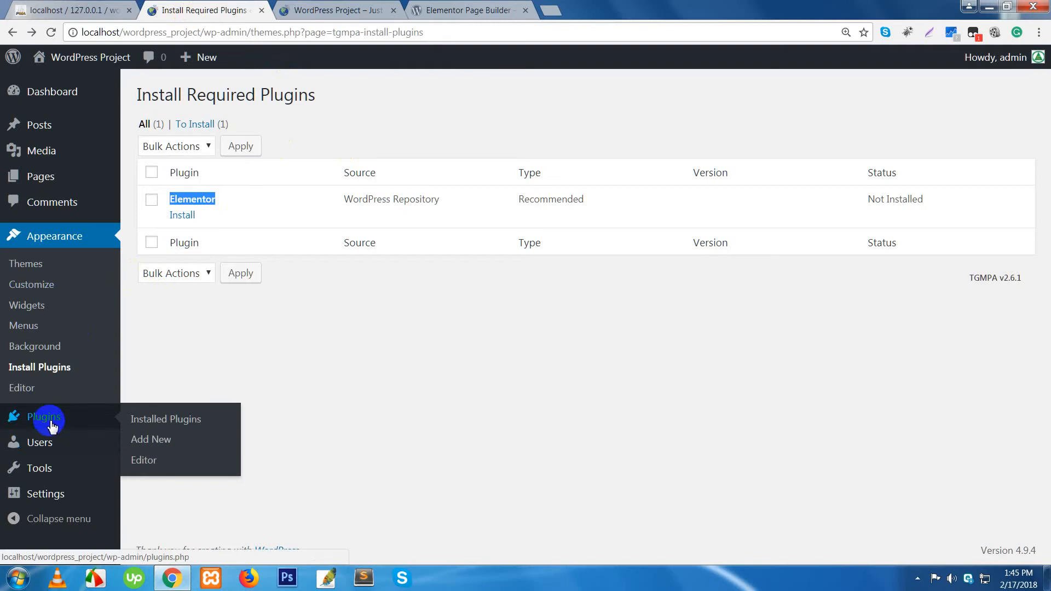
left_click(155, 443)
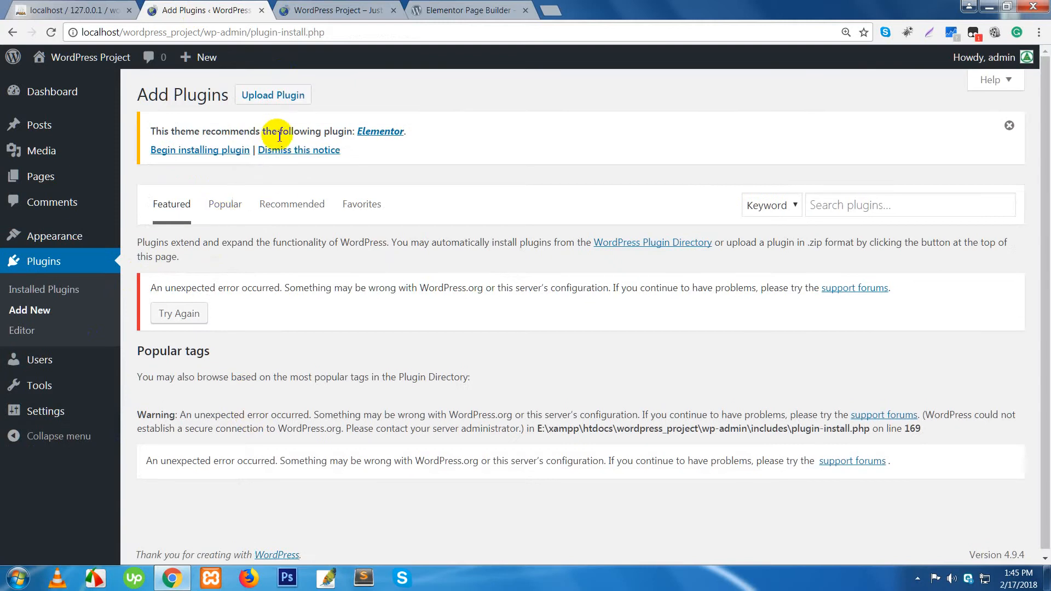
left_click(270, 96)
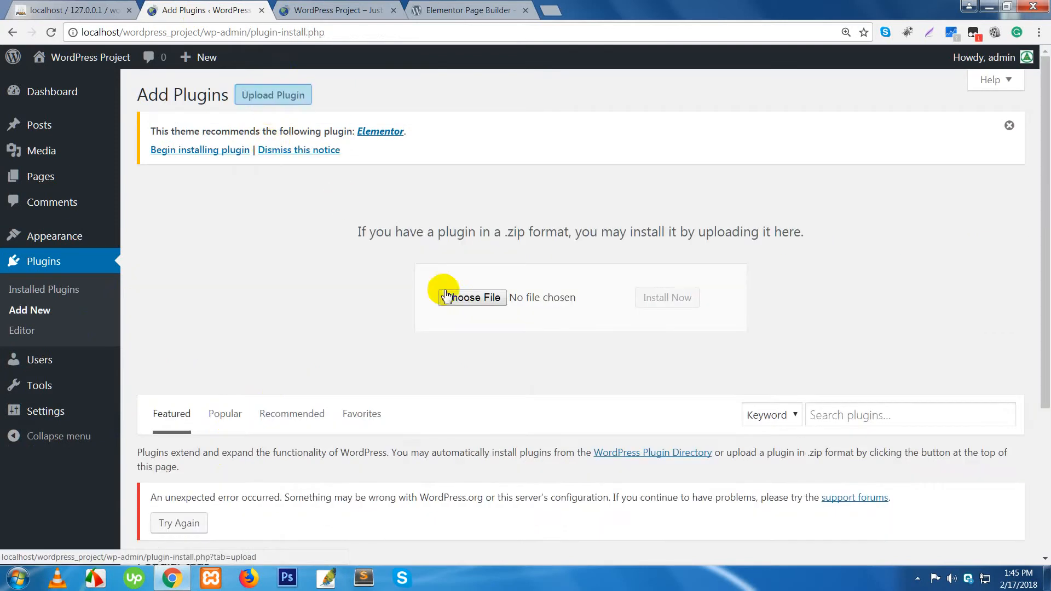
Step: Install the plugin from elementor.1.9.5.zip on the desktop and activate it
left_click(463, 300)
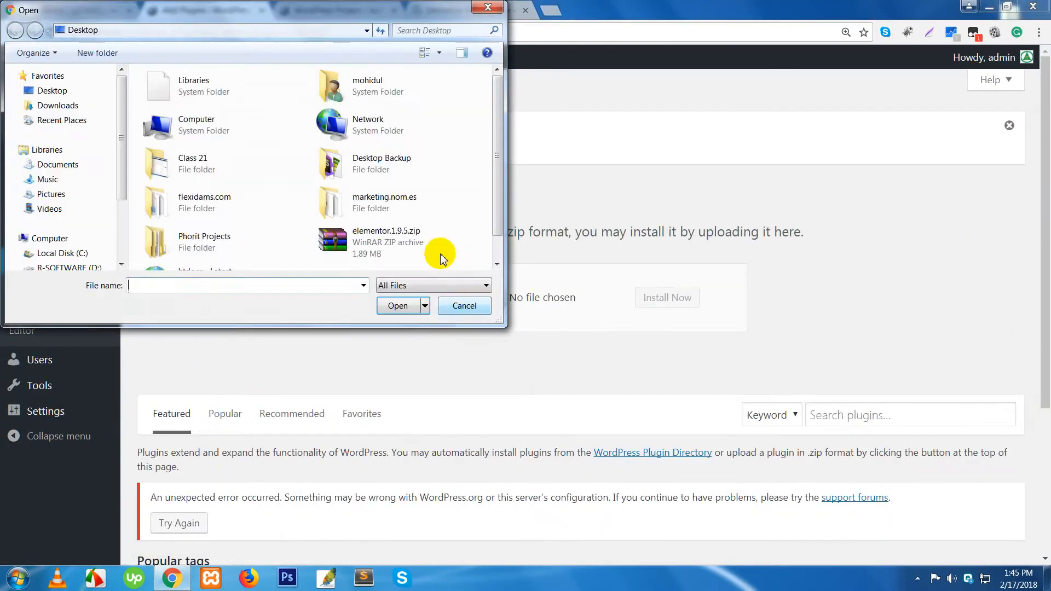
double_click(411, 245)
left_click(657, 305)
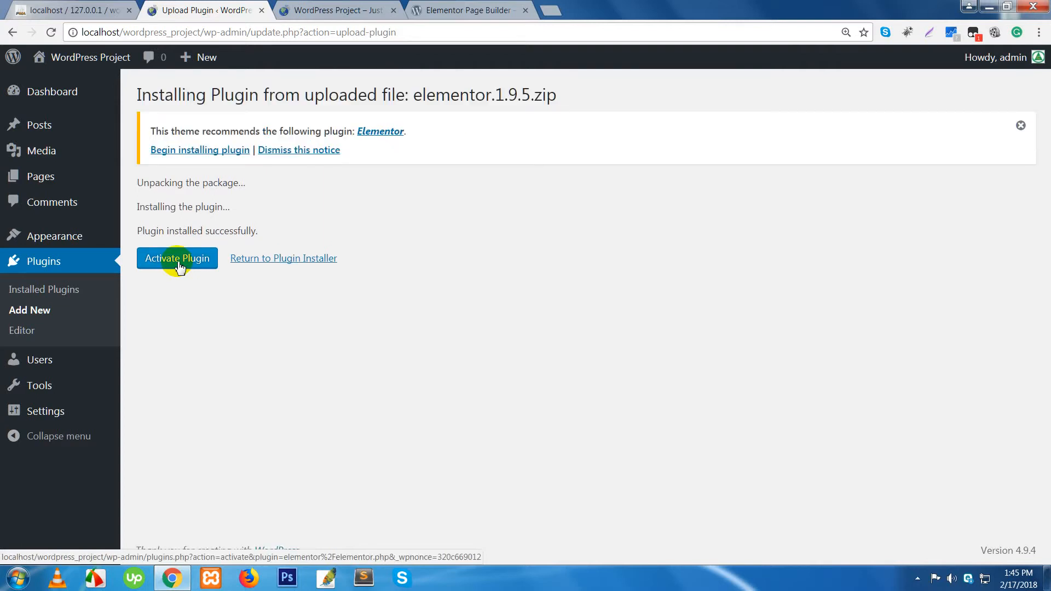
left_click(180, 265)
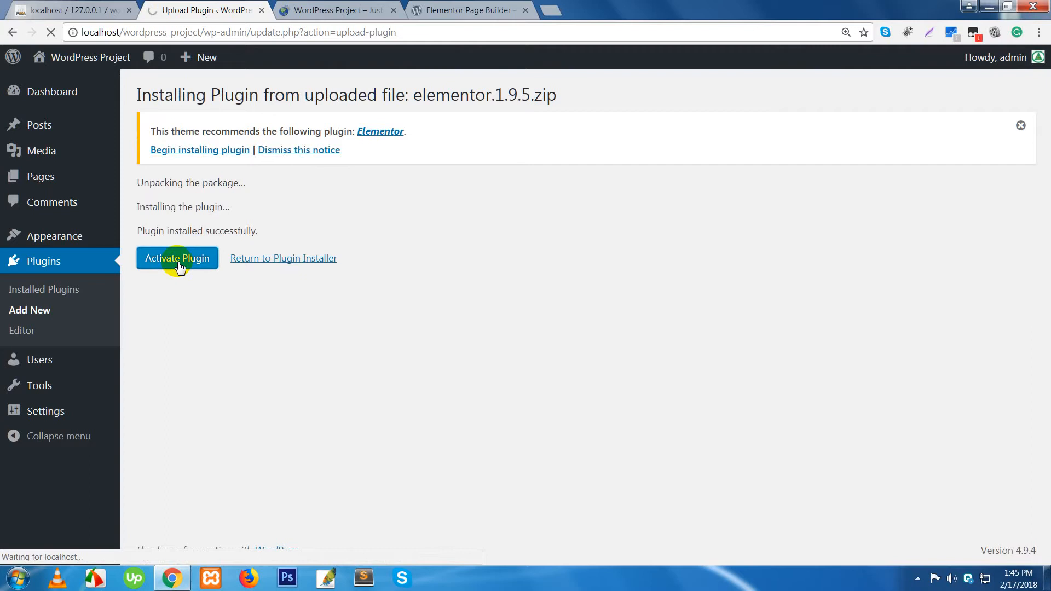
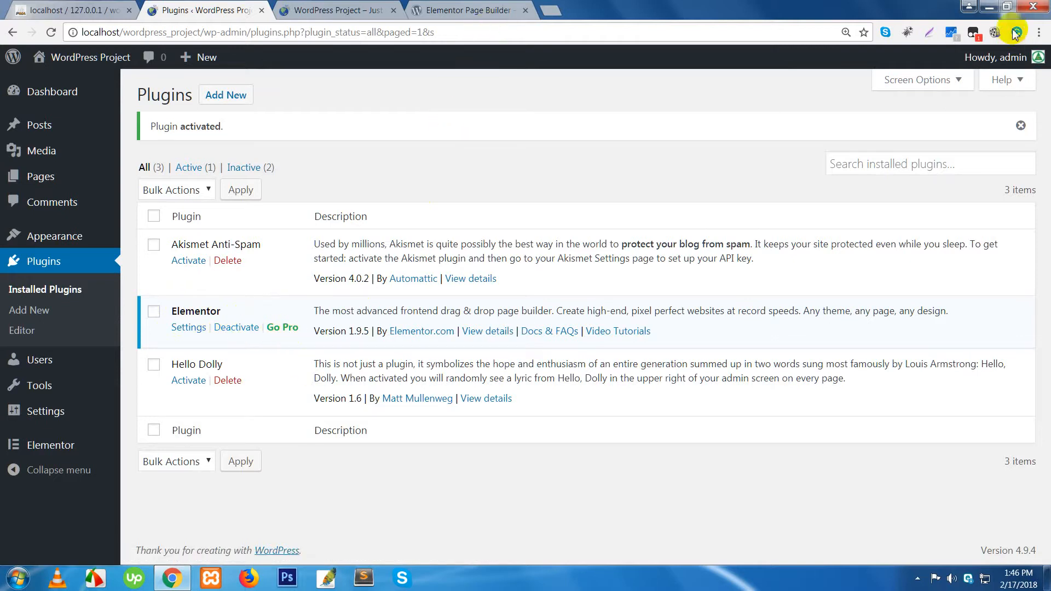
Step: Switch to the desktop's htdocs shortcut and open the wp-content folder inside wordpress_project
left_click(987, 11)
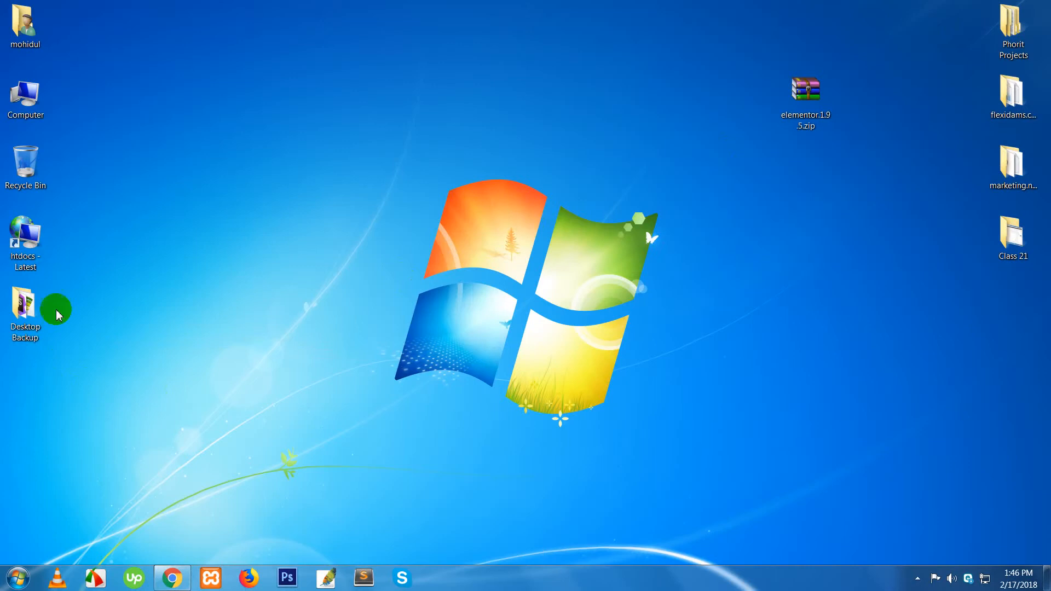
double_click(40, 248)
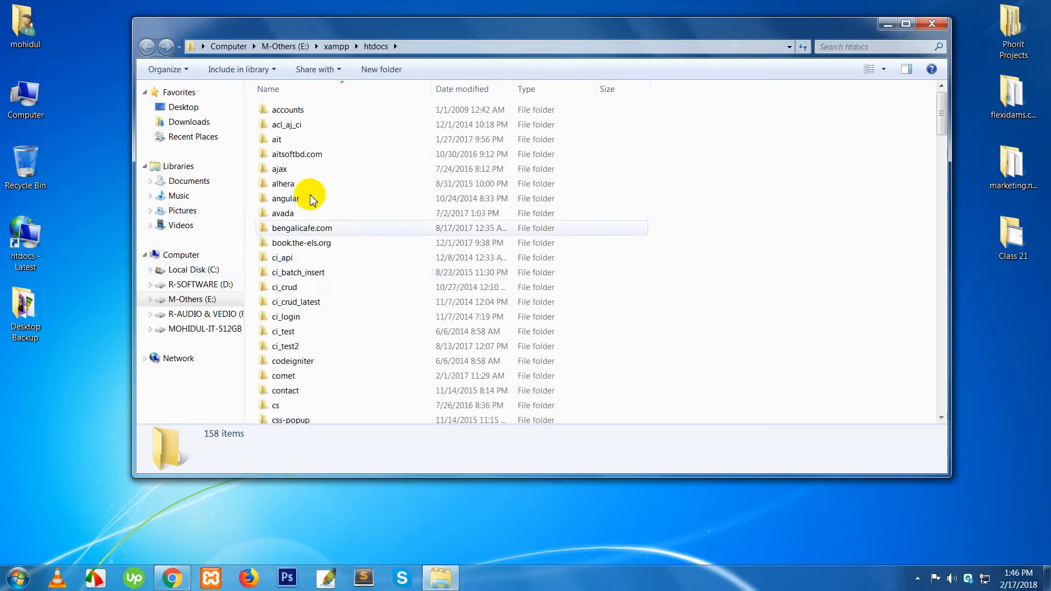
key("w")
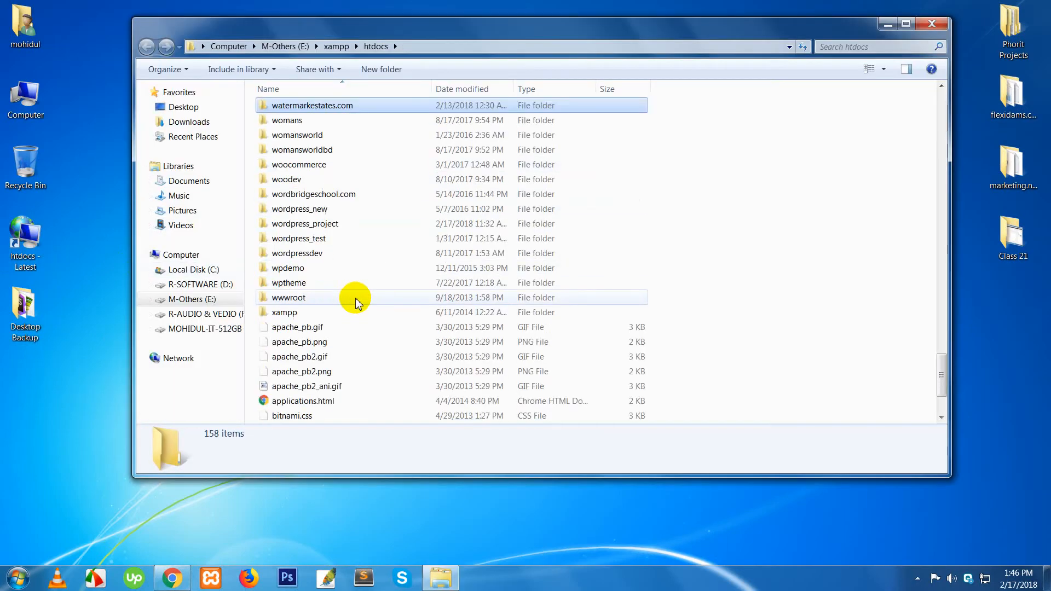
key("Down")
key("Down")
key("Down")
key("Down")
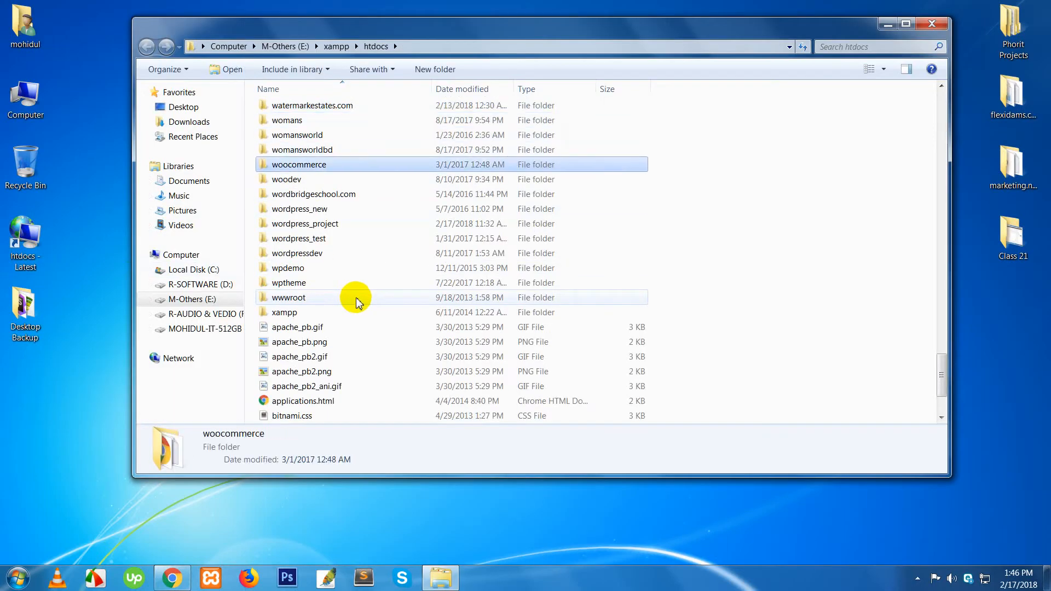
double_click(322, 223)
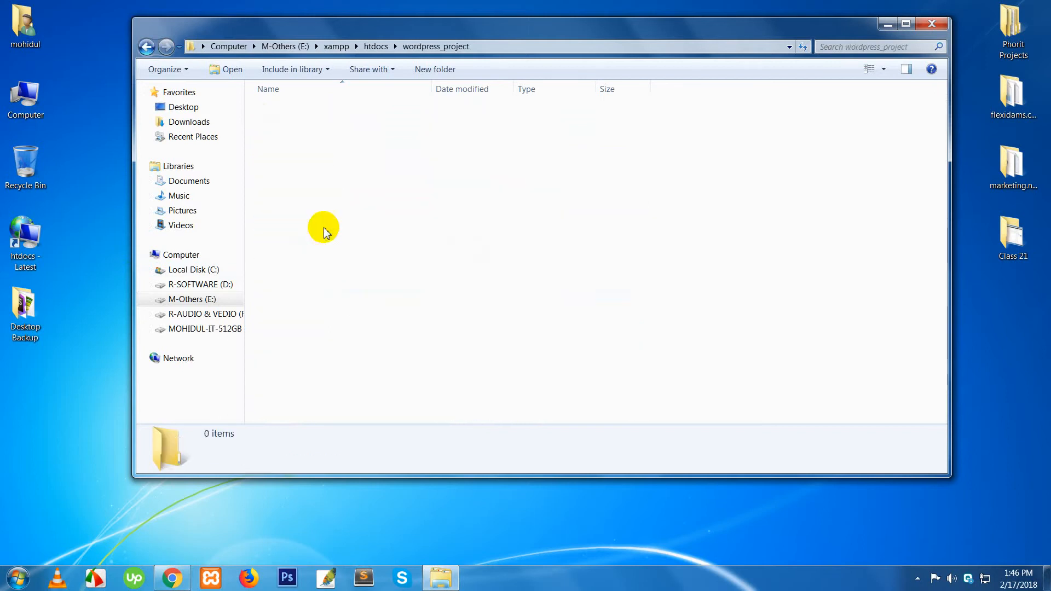
double_click(296, 125)
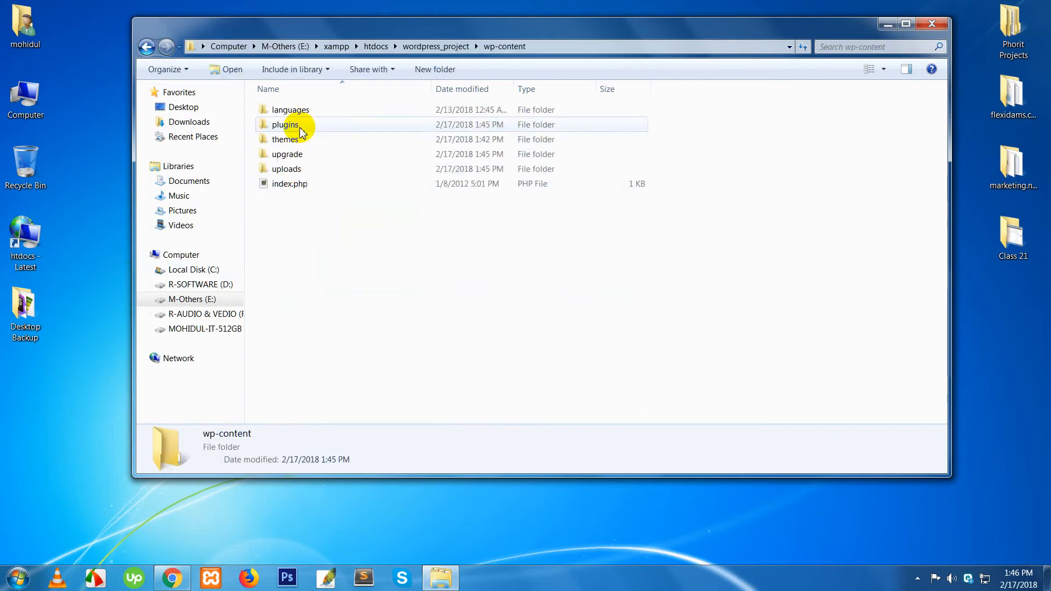
Step: Examine the wp-content subfolders, open the themes folder and select the total theme folder
left_click(296, 171)
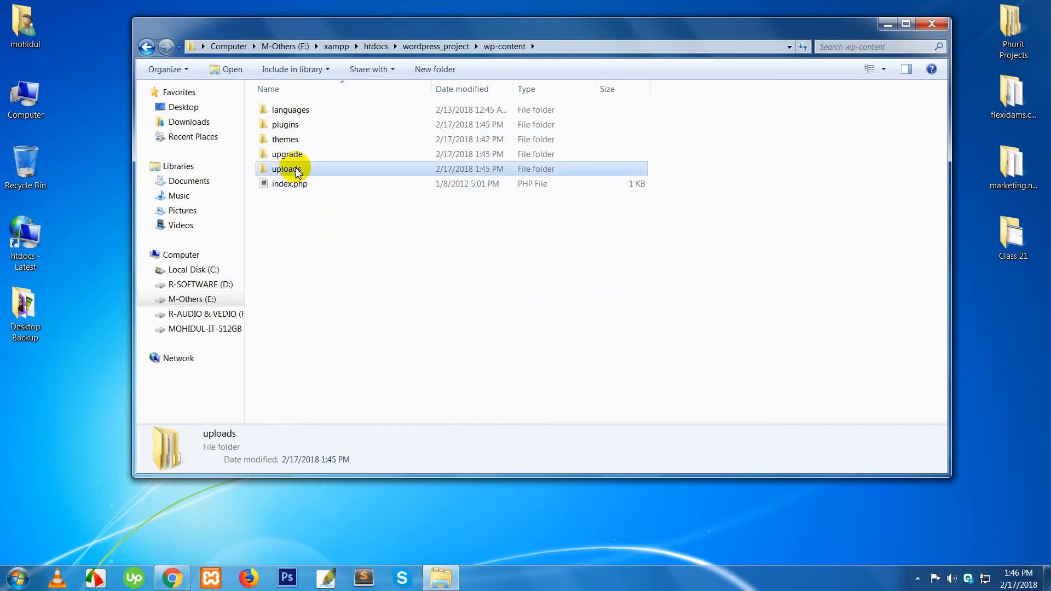
left_click(296, 156)
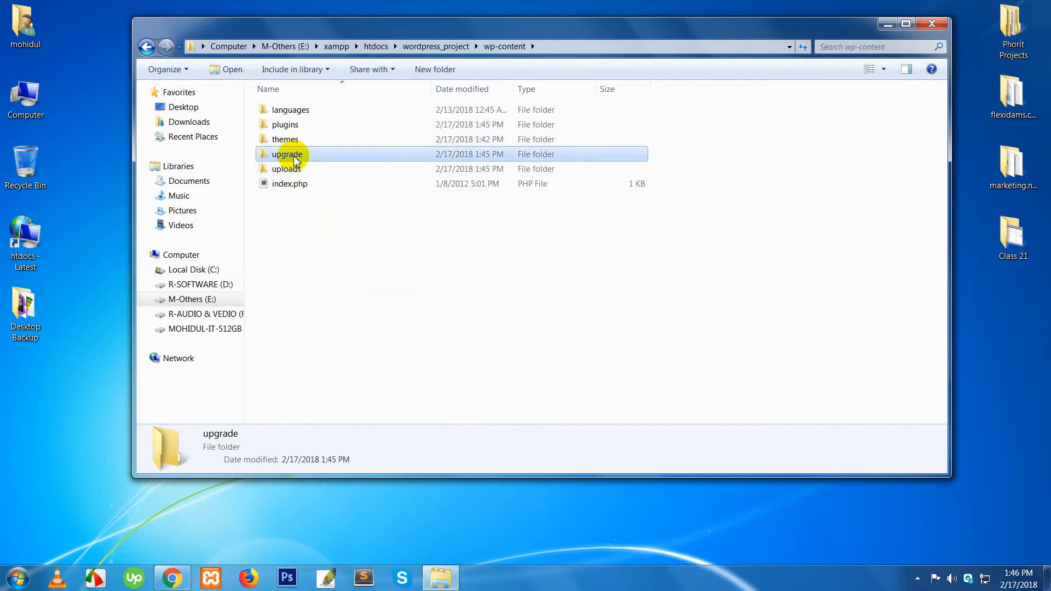
double_click(286, 140)
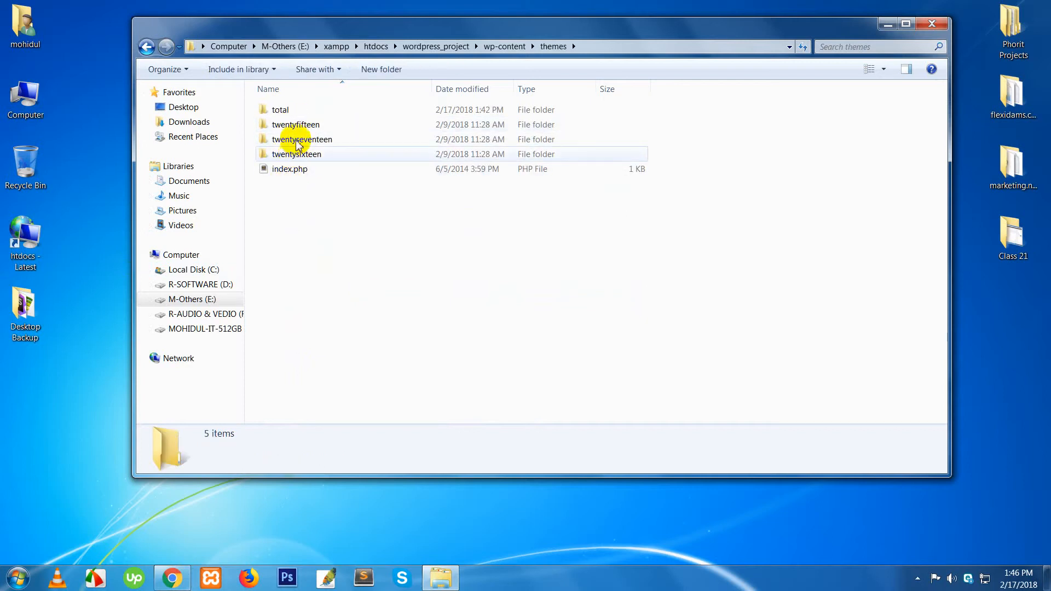
left_click(283, 112)
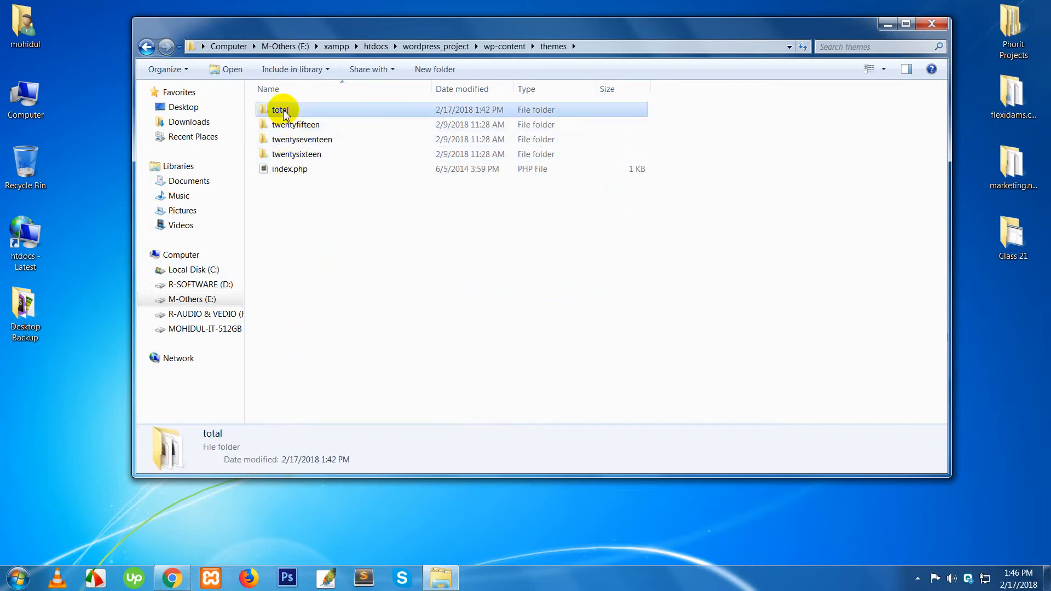
Step: Examine the files inside the total theme folder and return to the wp-content folder
double_click(284, 109)
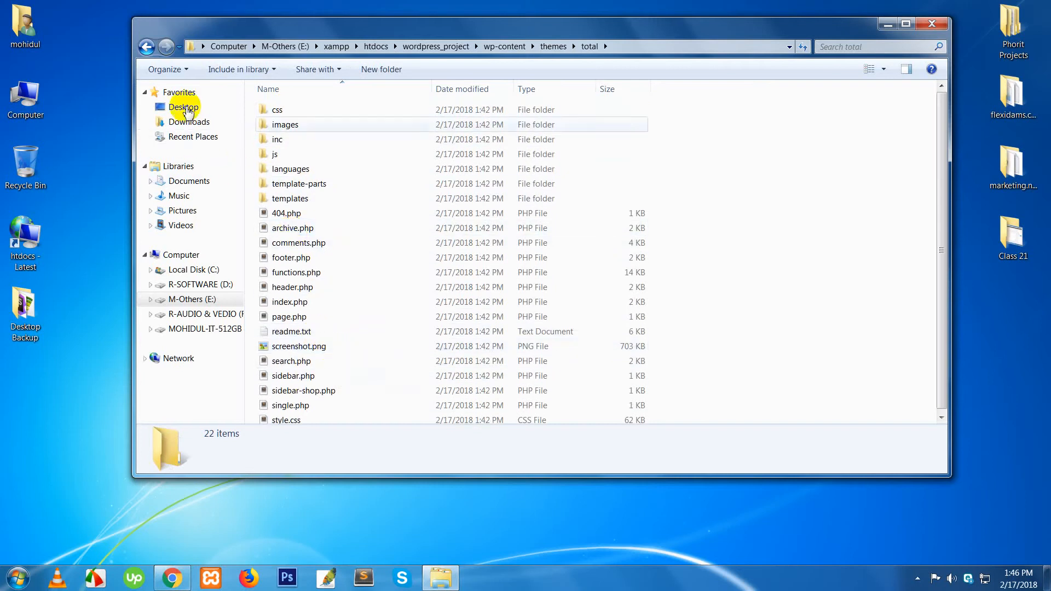
left_click(146, 47)
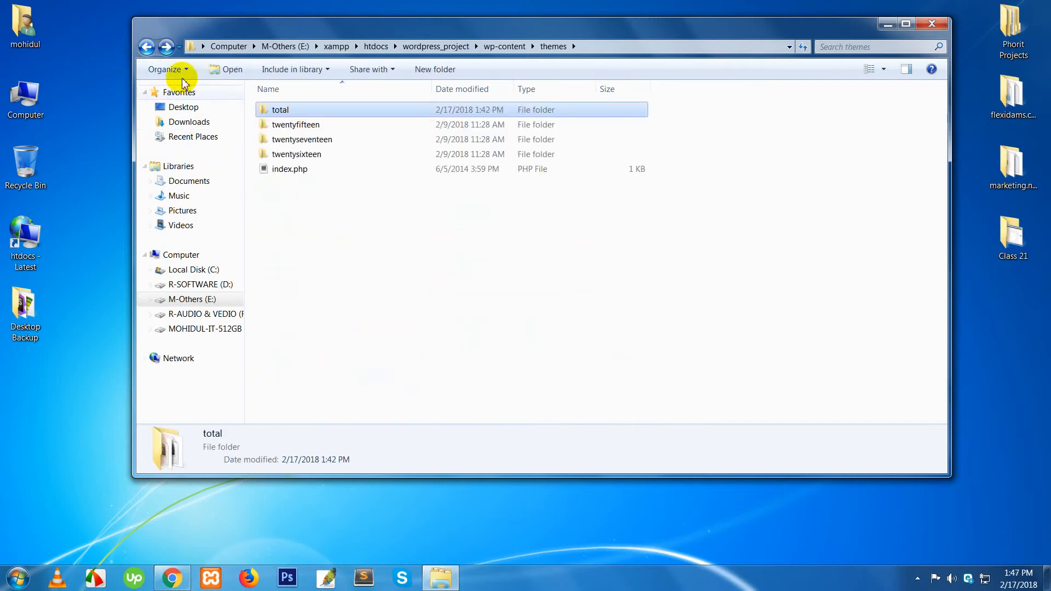
left_click(146, 47)
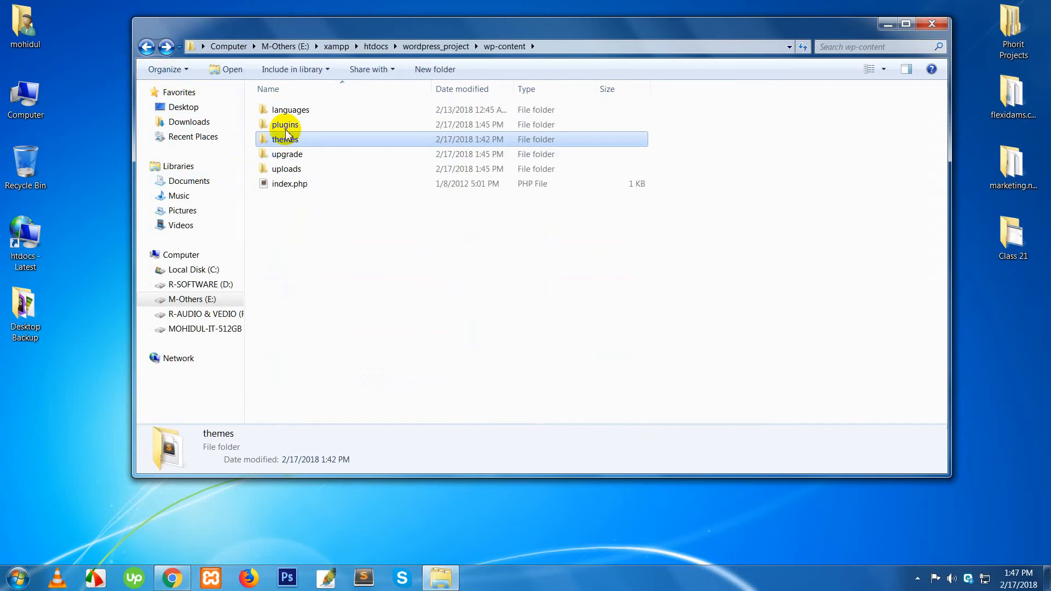
Step: Open the plugins folder, examine its akismet, elementor and hello.php entries, and close the file window
double_click(285, 126)
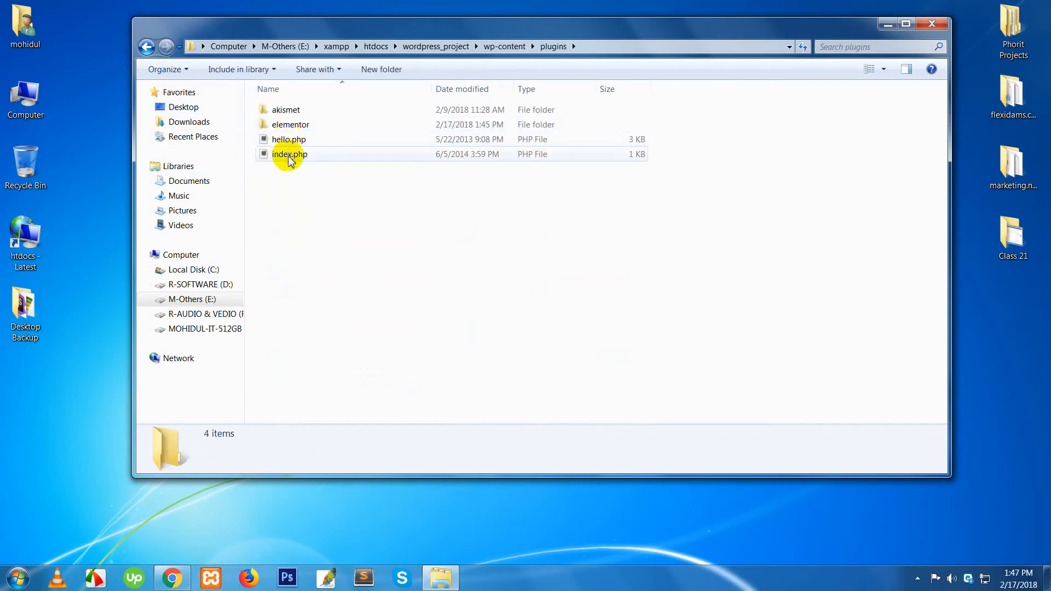
left_click(287, 140)
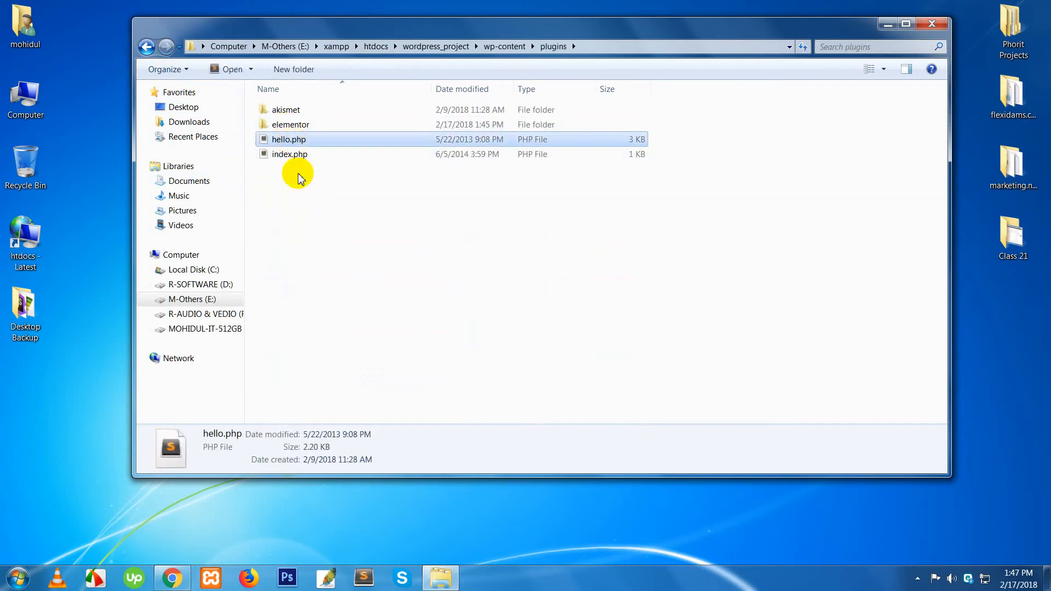
left_click(289, 113)
left_click(288, 125)
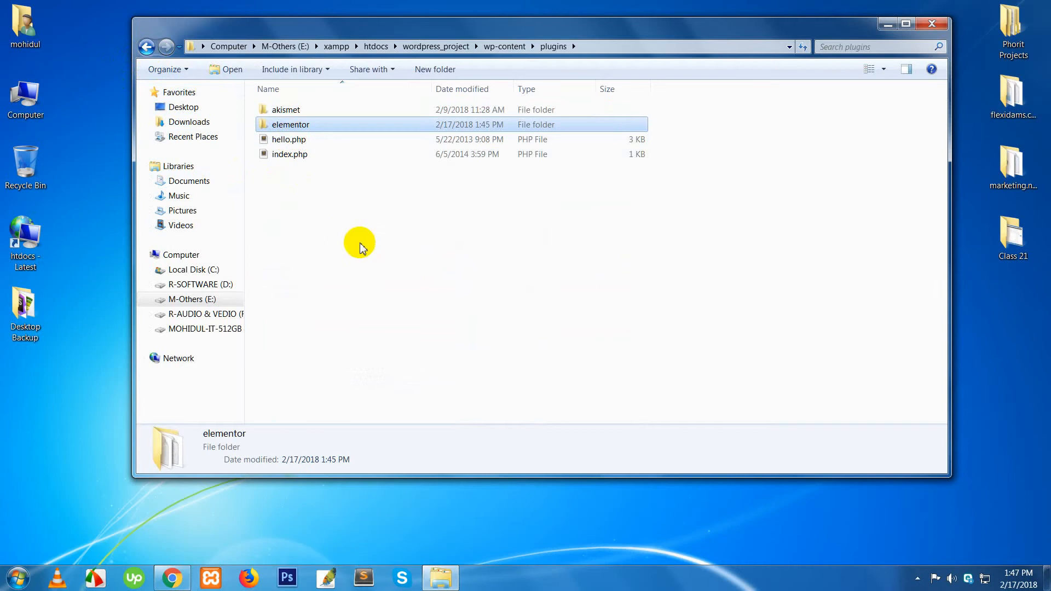
left_click(359, 275)
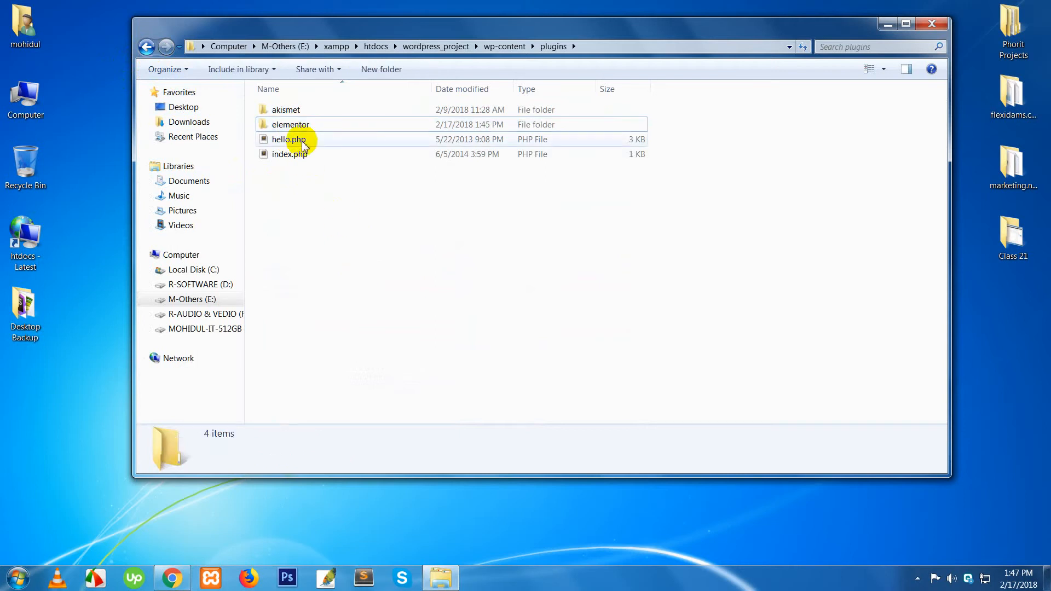
left_click(932, 23)
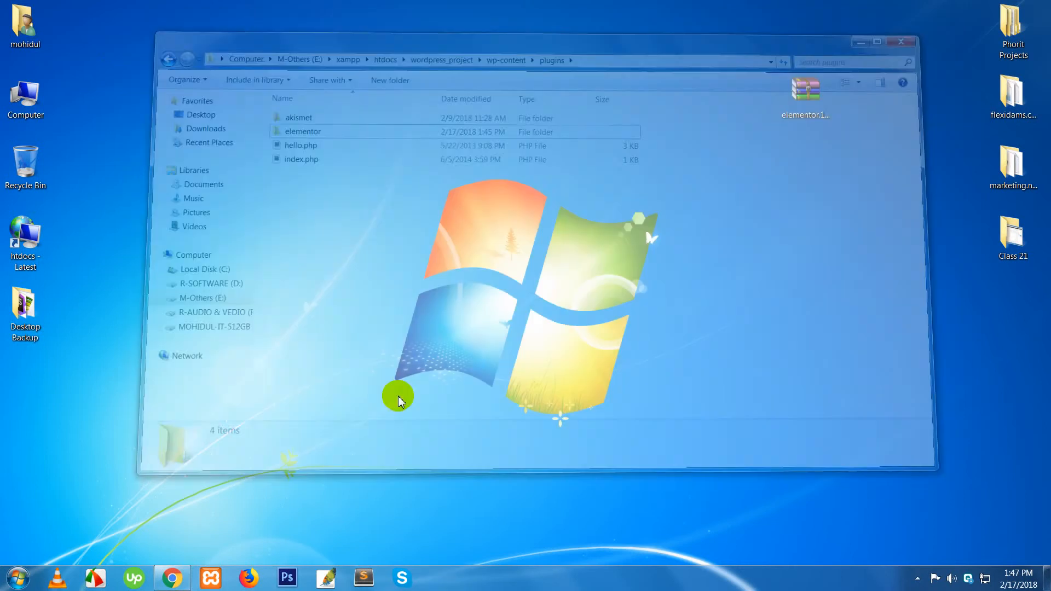
Step: Switch to the WordPress admin in Chrome, view the installed themes and open the customizer for the active Total theme
left_click(172, 578)
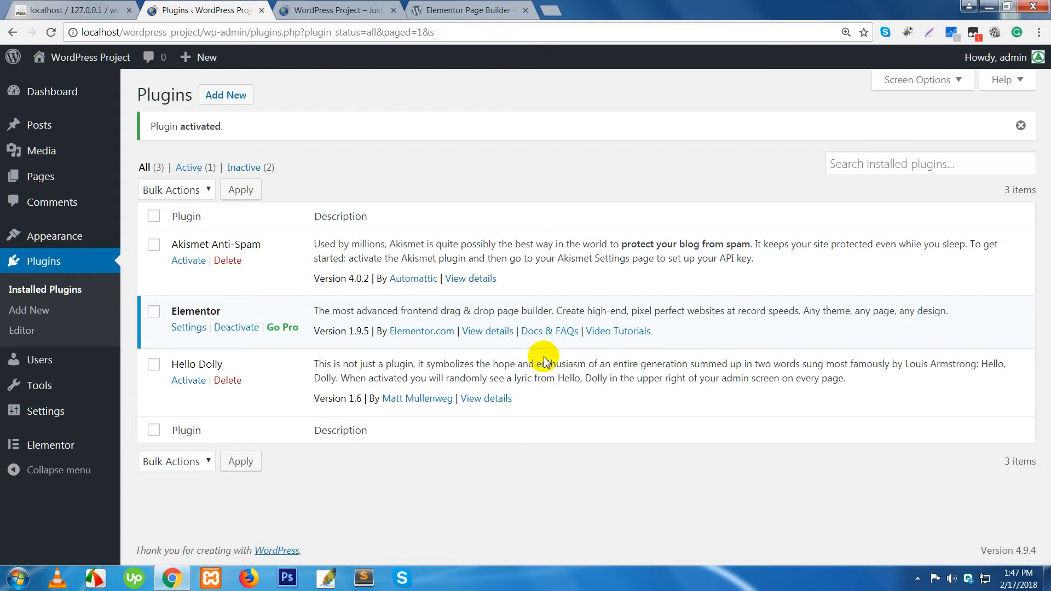
left_click(75, 244)
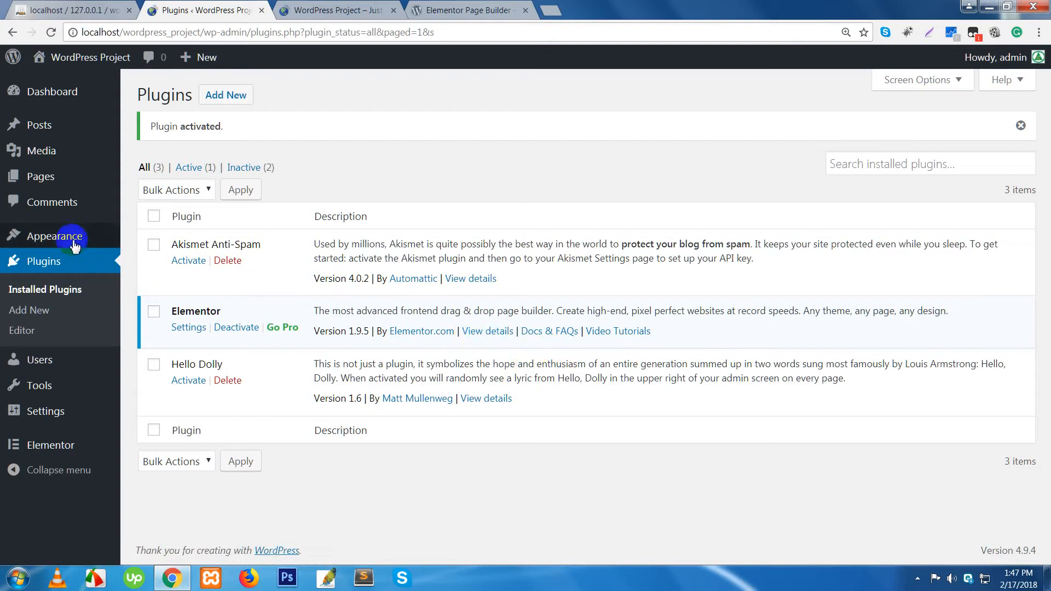
left_click(165, 263)
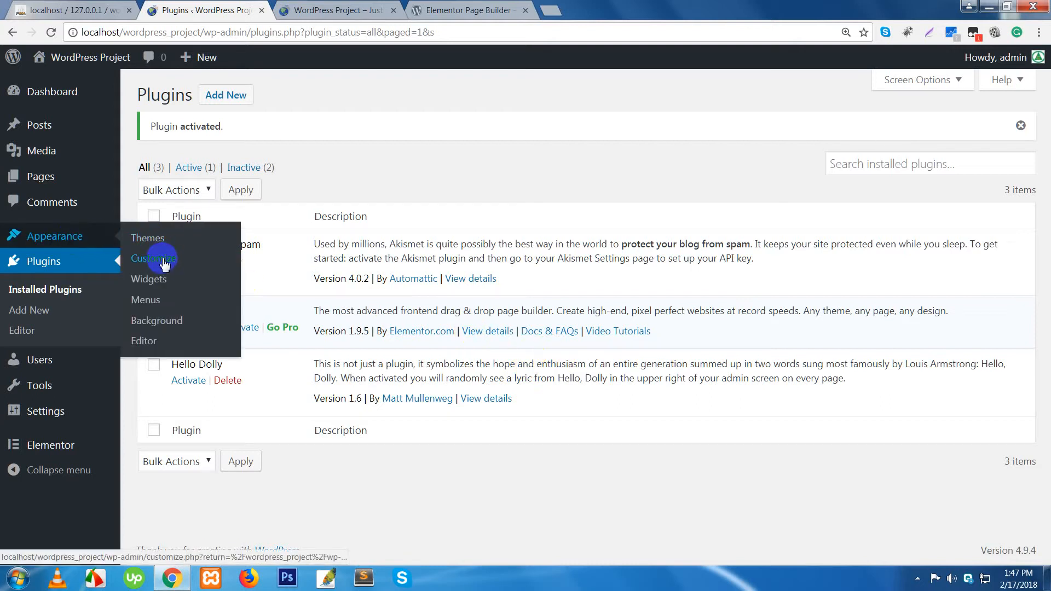
left_click(149, 239)
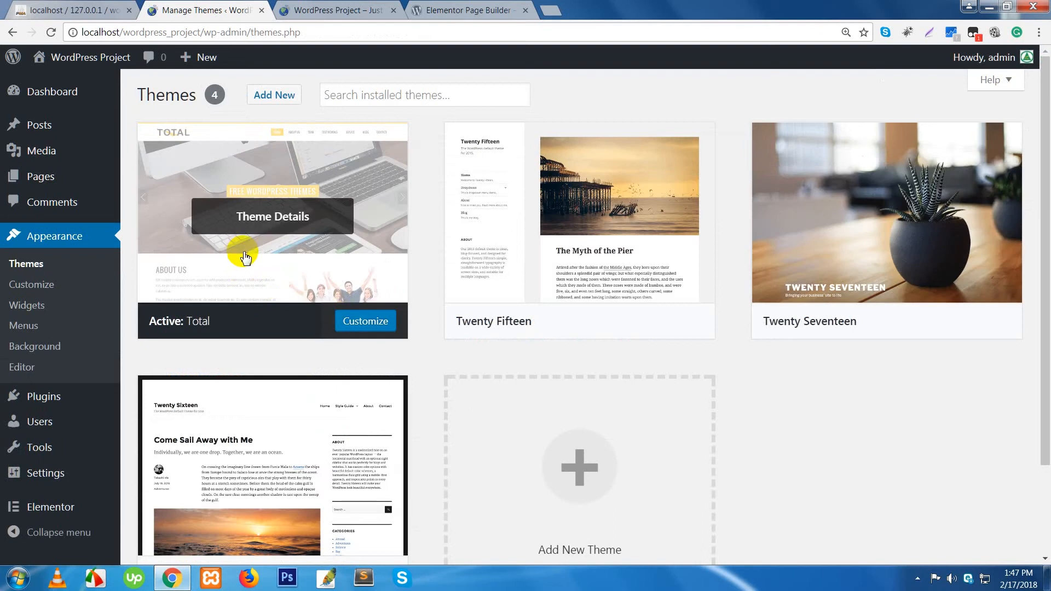
left_click(45, 285)
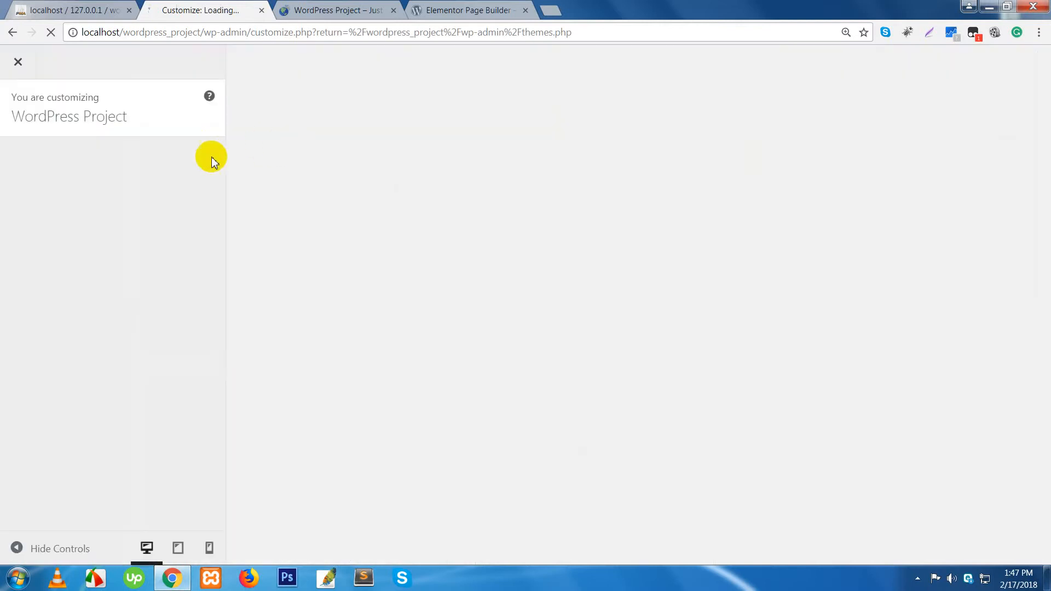
Step: Search Google in a new tab for "total wordpress theme free" and open the WordPress.org result for the Total theme
left_click(551, 16)
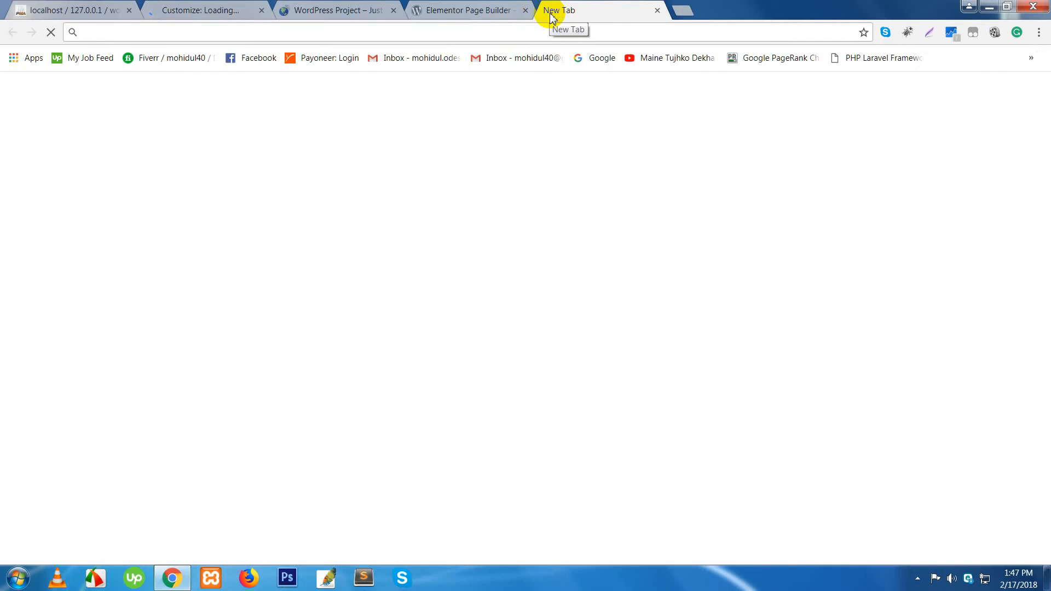
type("to")
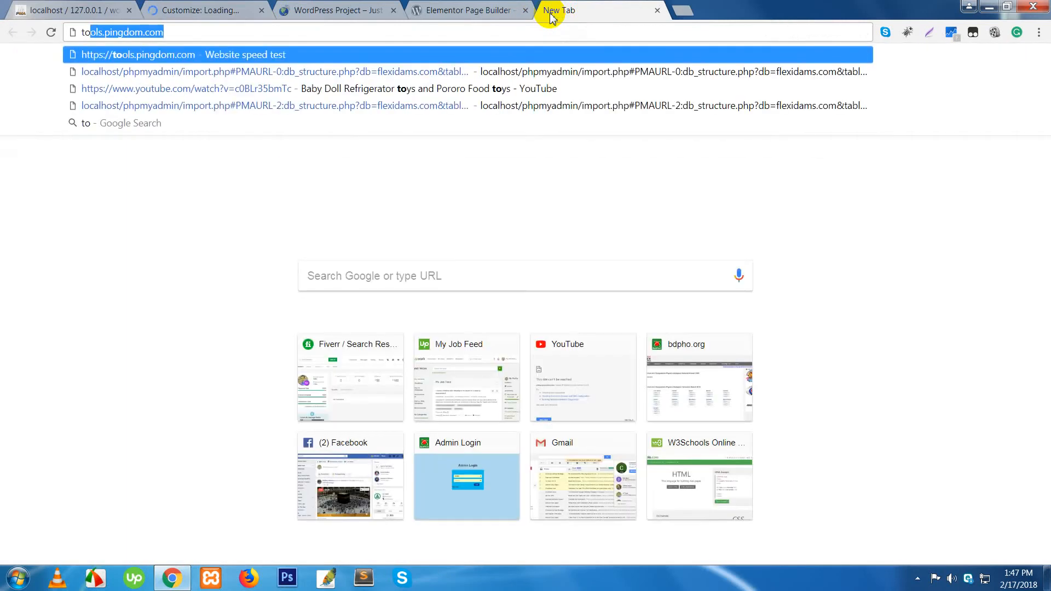
type("tal ")
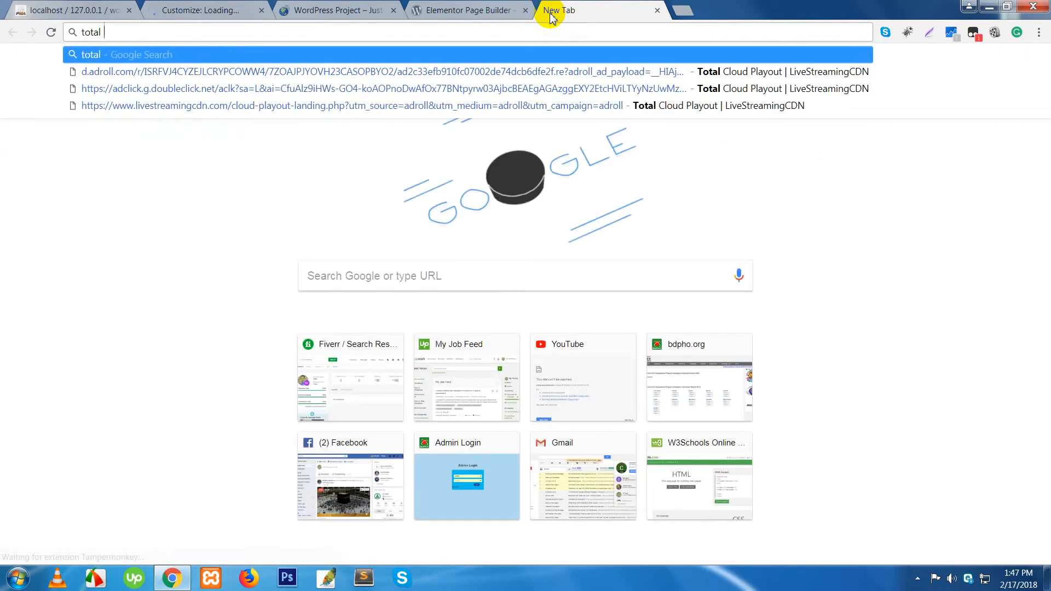
type("wordpres")
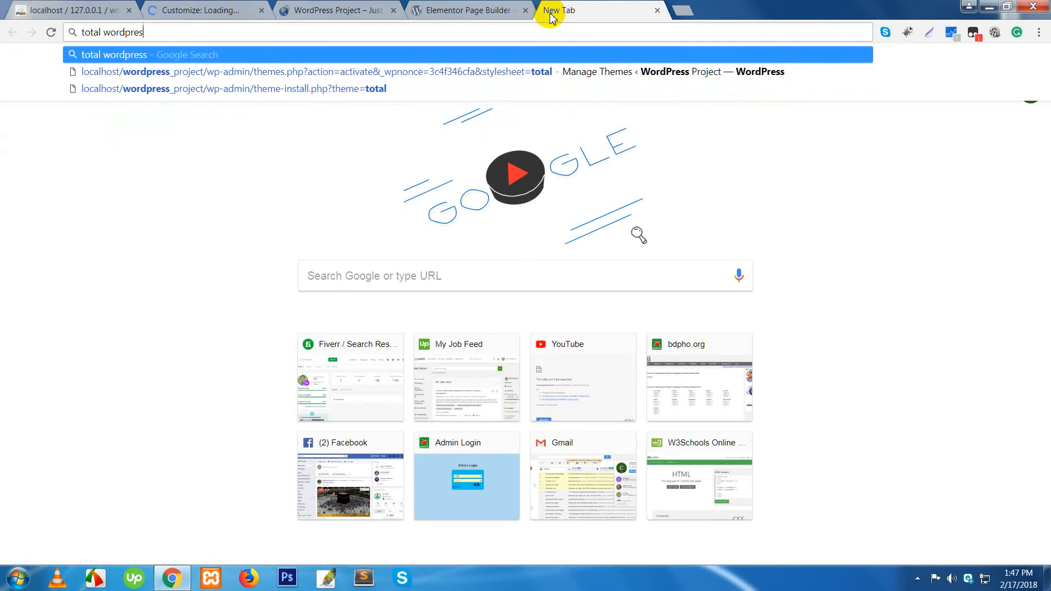
type("s theme f")
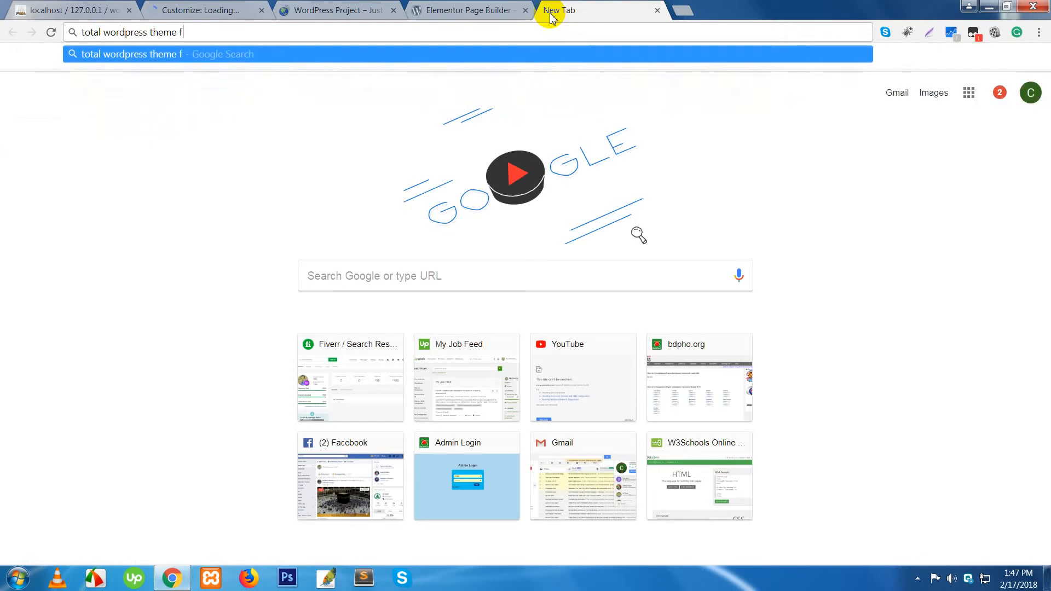
type("ree")
key("Return")
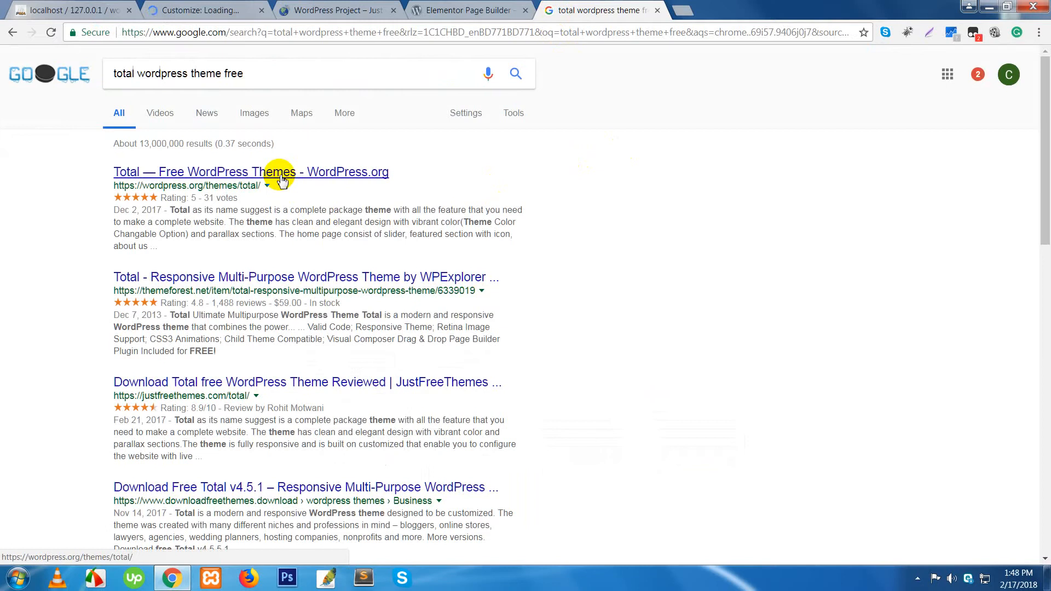
left_click(281, 181)
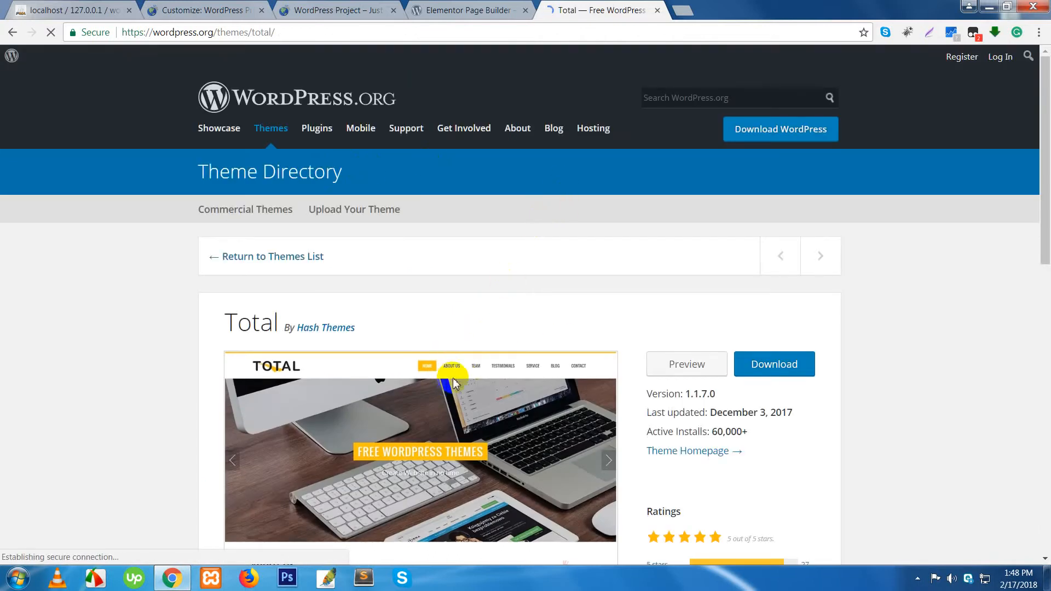
Step: Look over the Total theme's preview and description on WordPress.org and open its theme homepage
scroll(446, 378, "down", 1)
scroll(410, 368, "down", 4)
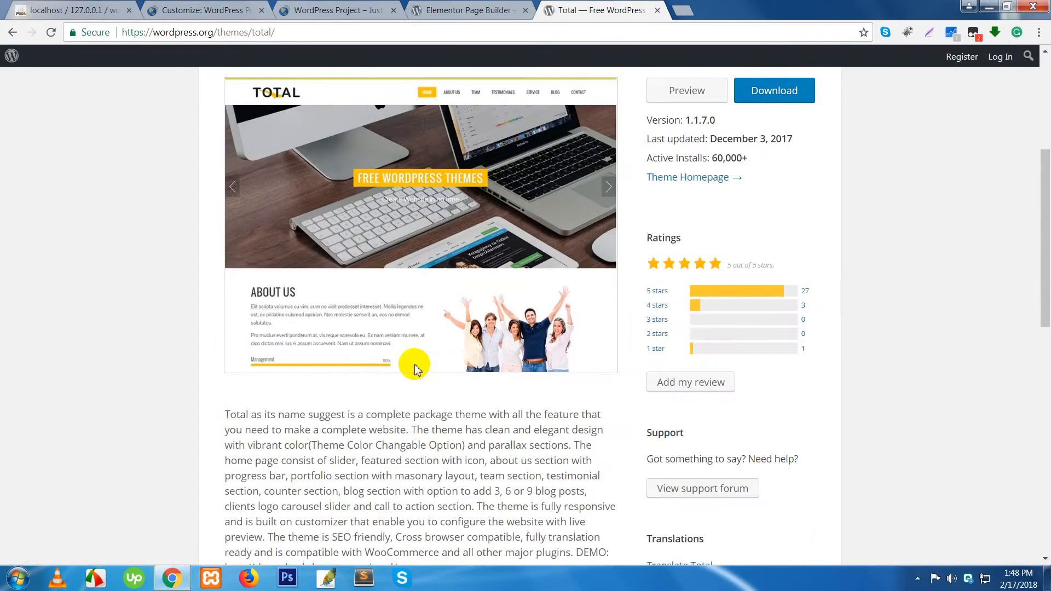
scroll(438, 368, "down", 4)
scroll(687, 291, "up", 5)
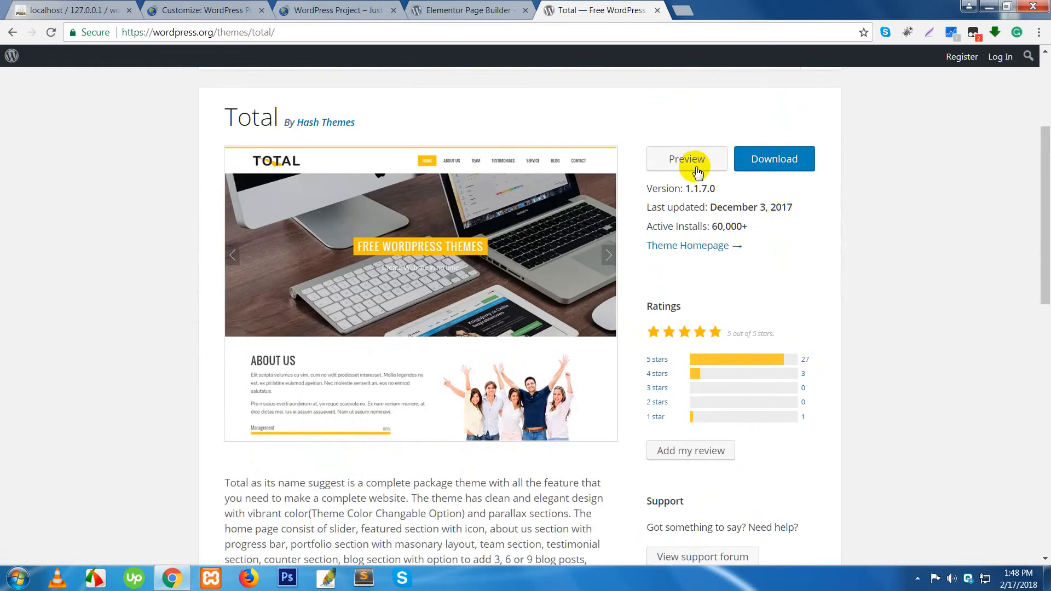
left_click(686, 251)
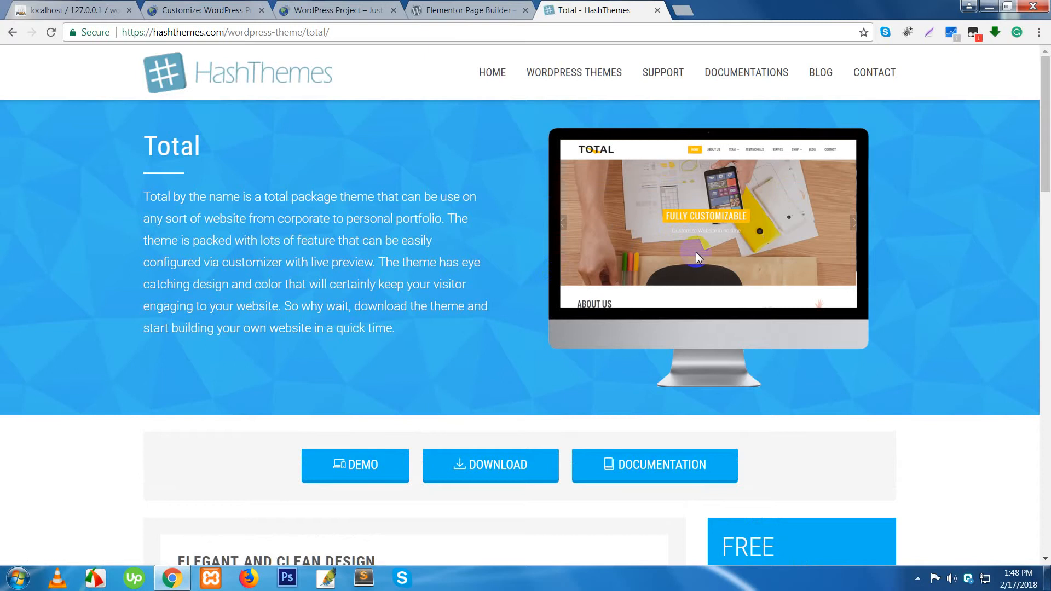
Step: Open the Total theme's demo from the HashThemes page in a new browser tab and switch to it
scroll(602, 274, "down", 4)
left_click(359, 269)
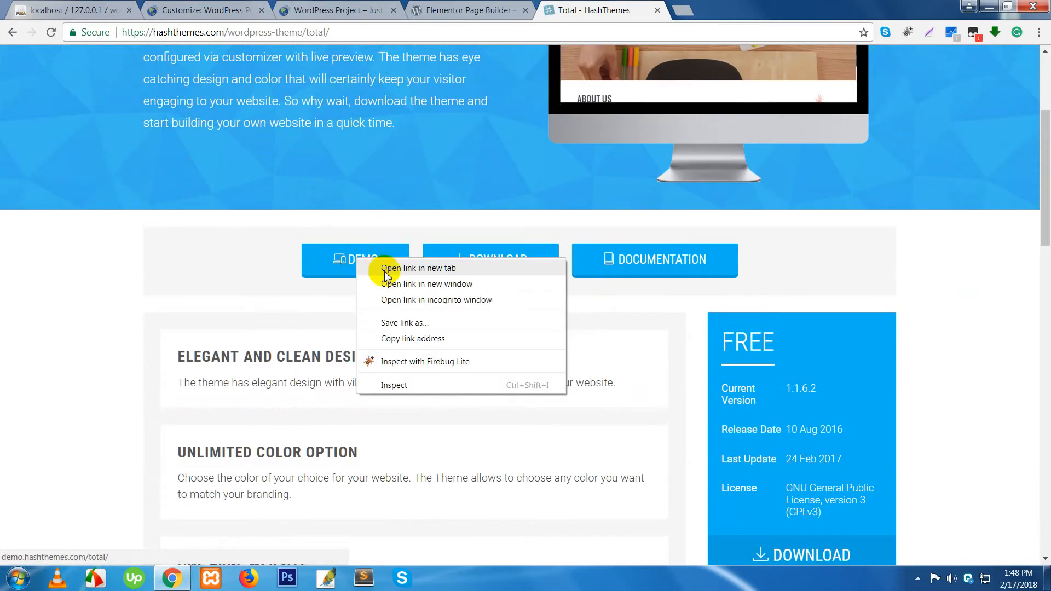
left_click(390, 270)
left_click(720, 13)
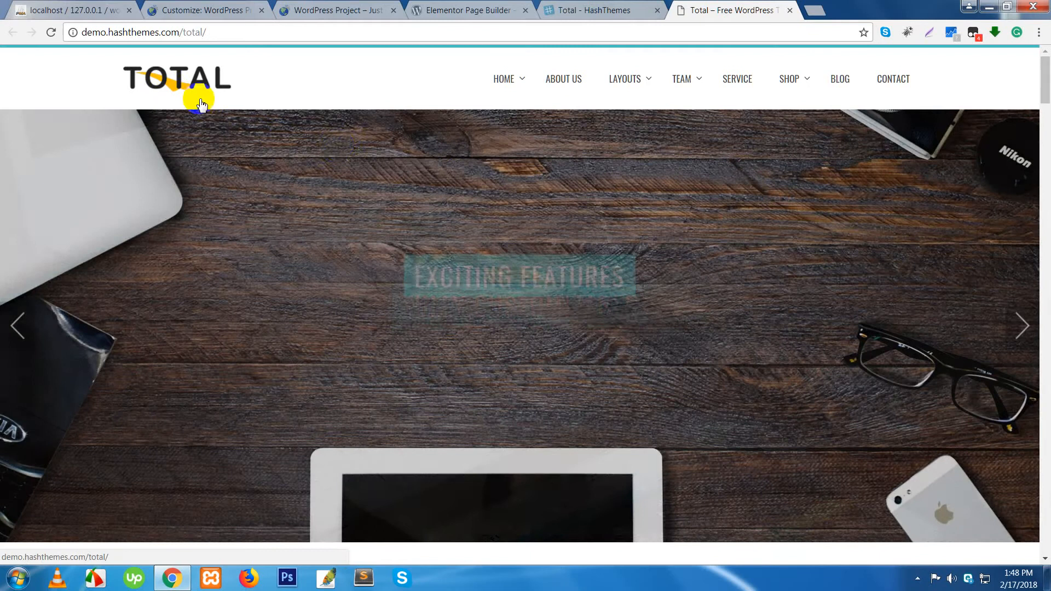
Step: Examine the demo's navigation submenus and its slider, About Us, Amazing Features and Our Portfolio sections
mouse_move(517, 86)
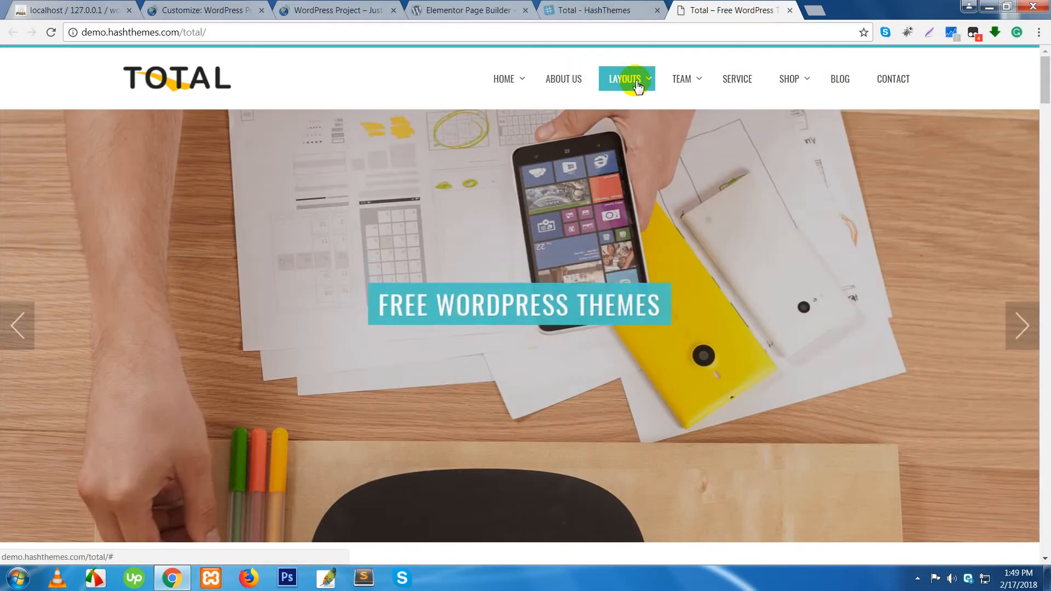
mouse_move(638, 93)
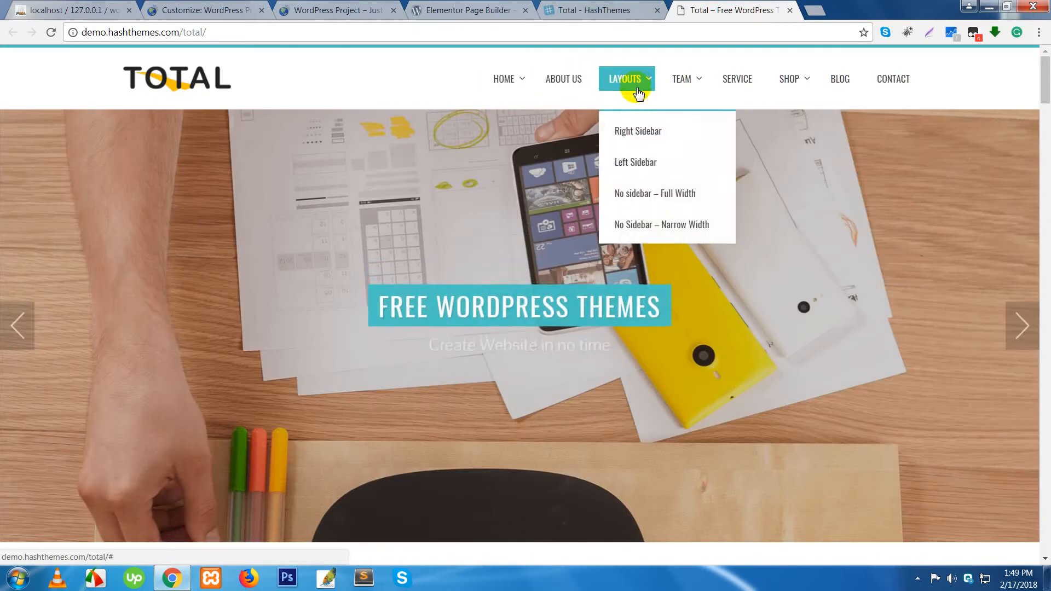
mouse_move(698, 100)
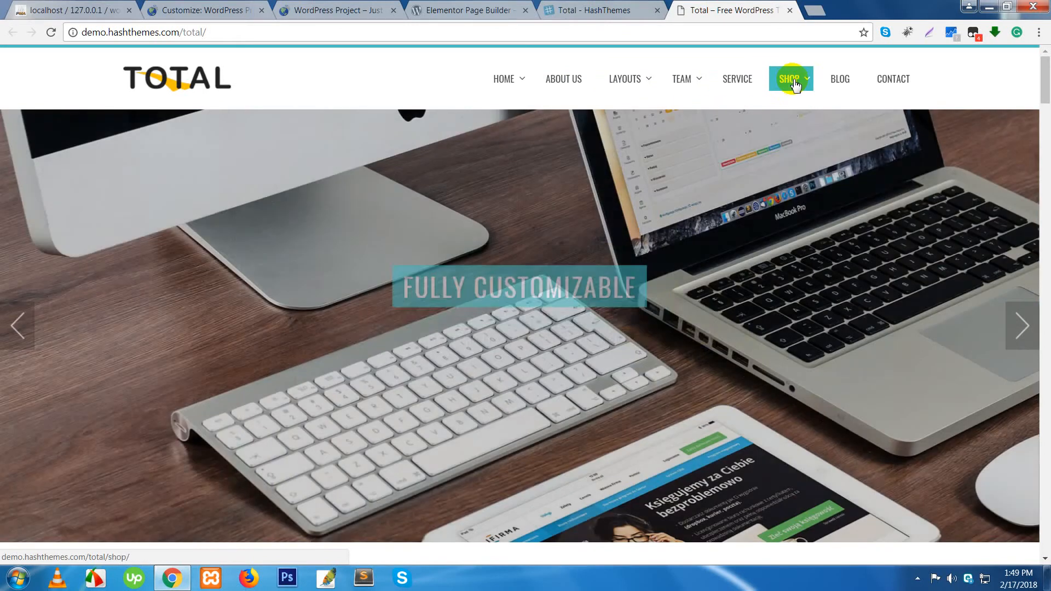
scroll(643, 340, "down", 2)
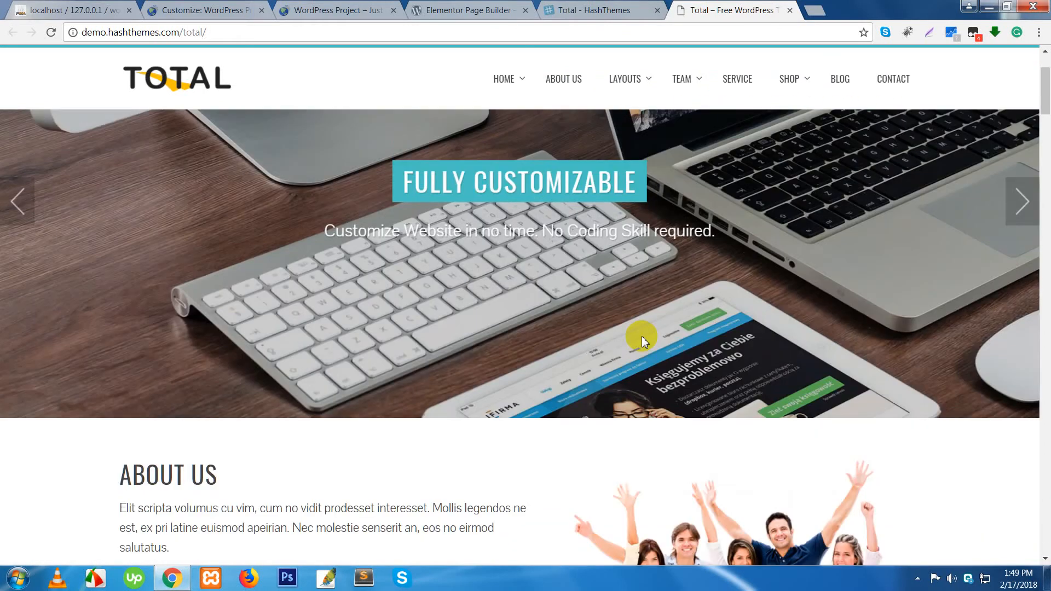
scroll(643, 341, "down", 8)
scroll(643, 340, "down", 1)
scroll(607, 293, "up", 5)
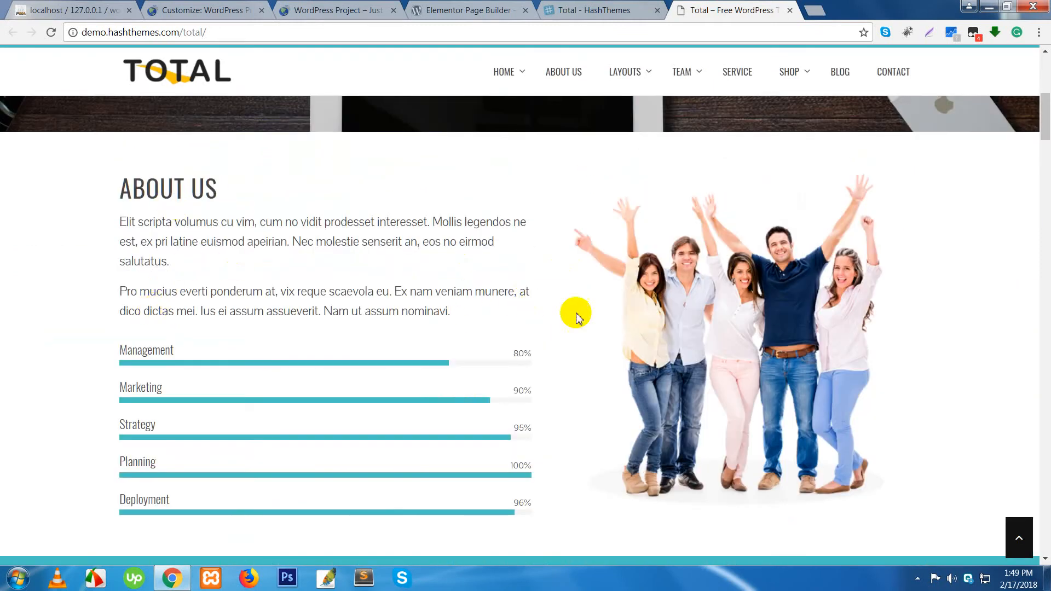
scroll(629, 345, "down", 8)
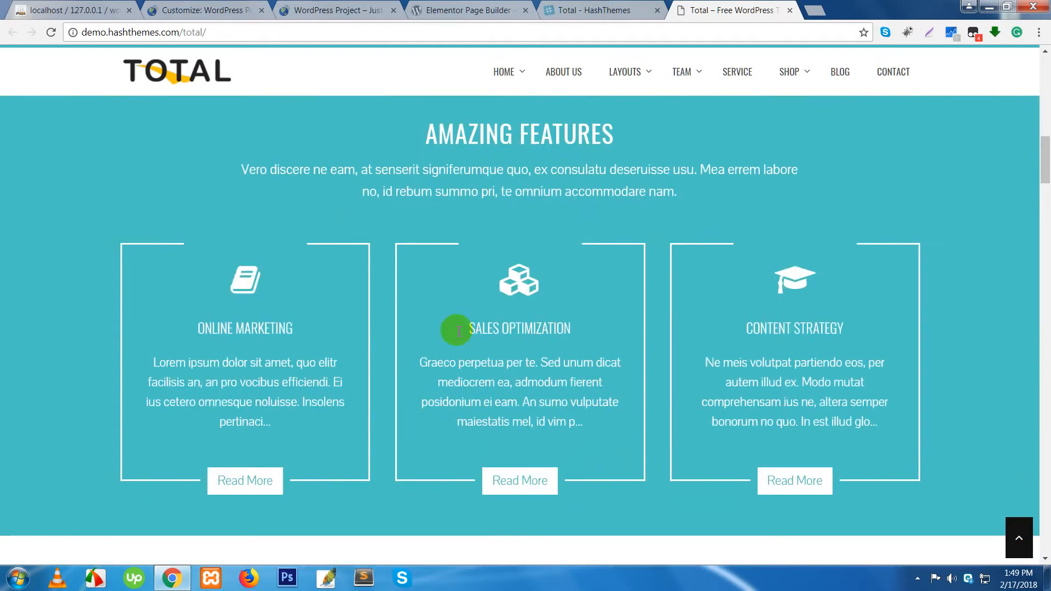
scroll(680, 355, "down", 7)
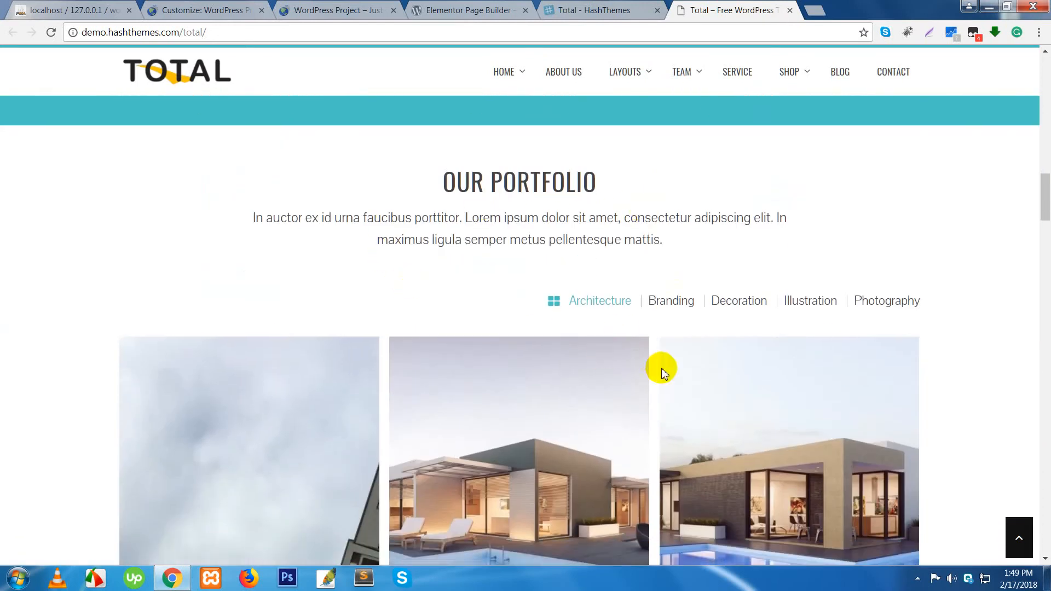
Step: Filter the demo's Our Portfolio gallery by Branding and by Decoration to view each category's images
left_click(679, 307)
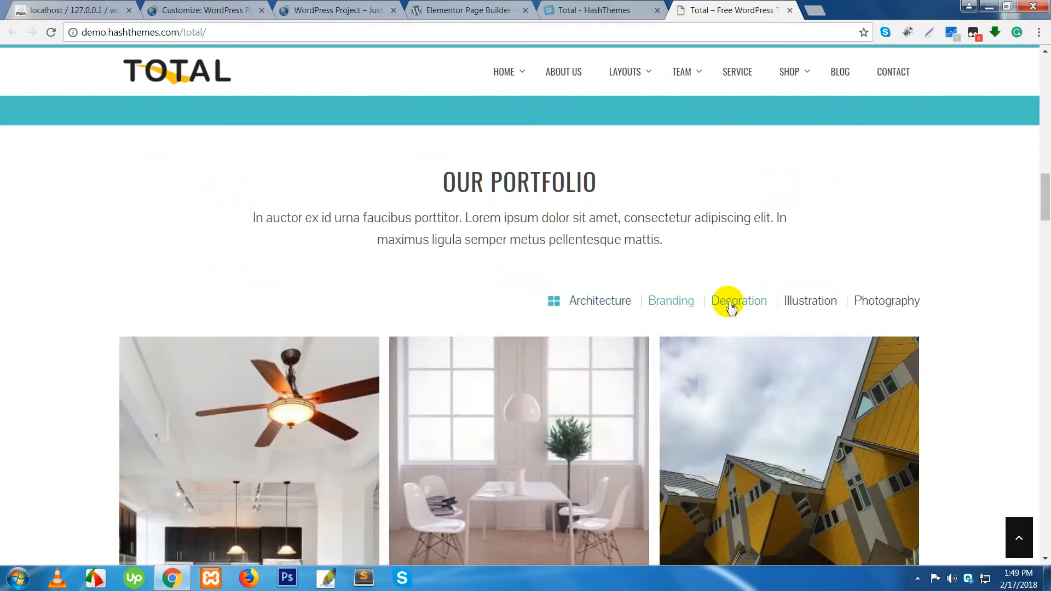
scroll(731, 307, "down", 3)
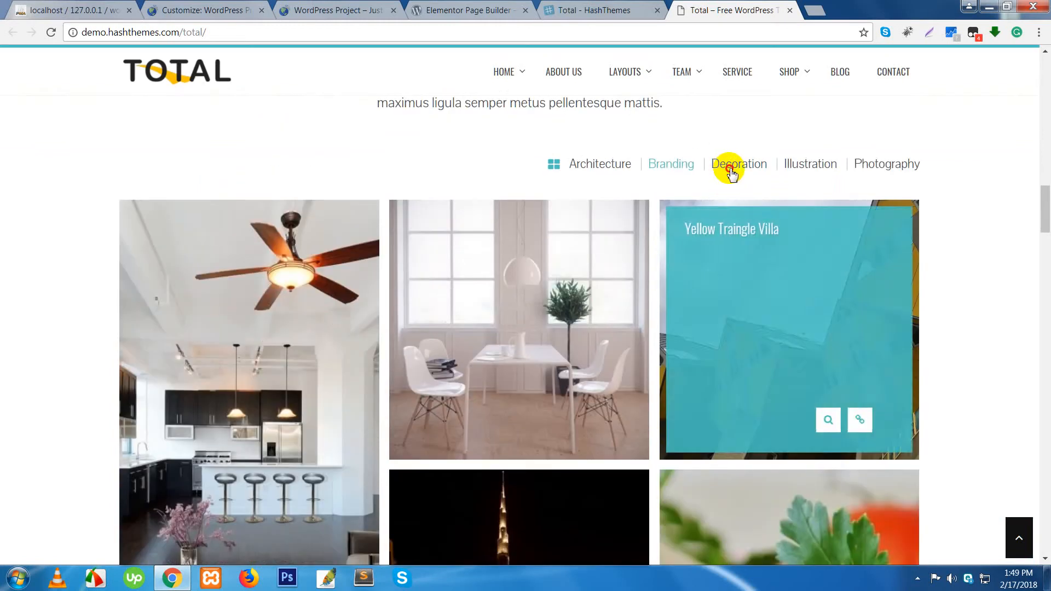
left_click(732, 170)
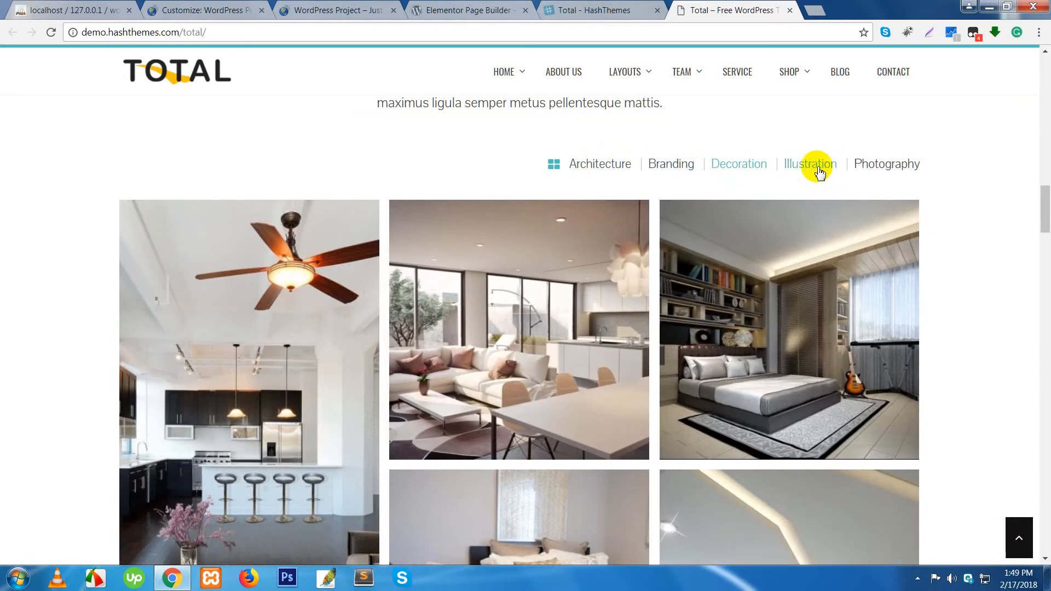
Step: Filter the demo's portfolio gallery by Illustration, Photography and Architecture, then cycle through Branding, Decoration, Illustration and Photography again
left_click(819, 171)
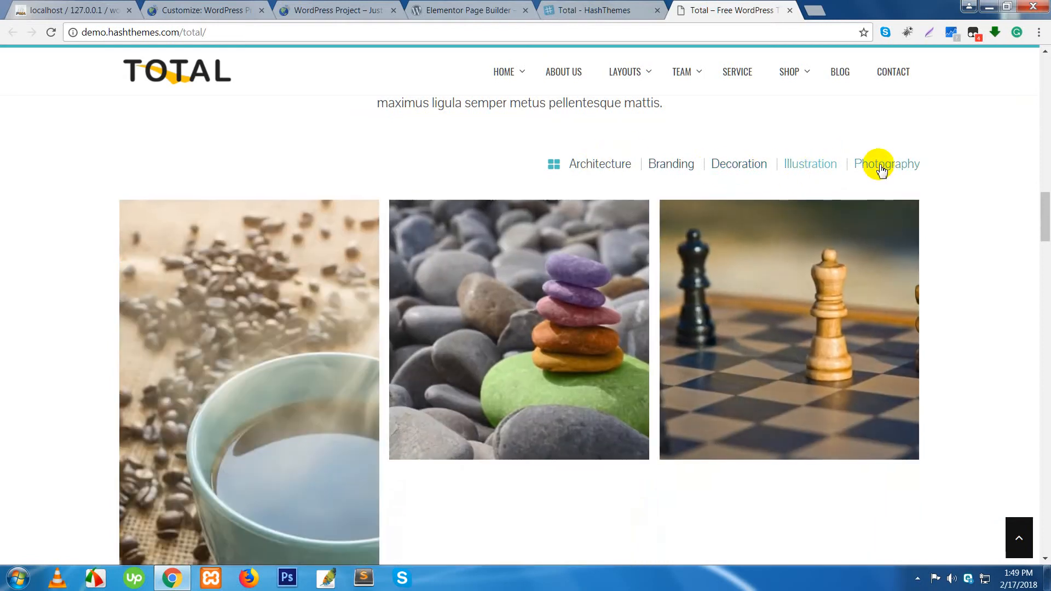
left_click(881, 169)
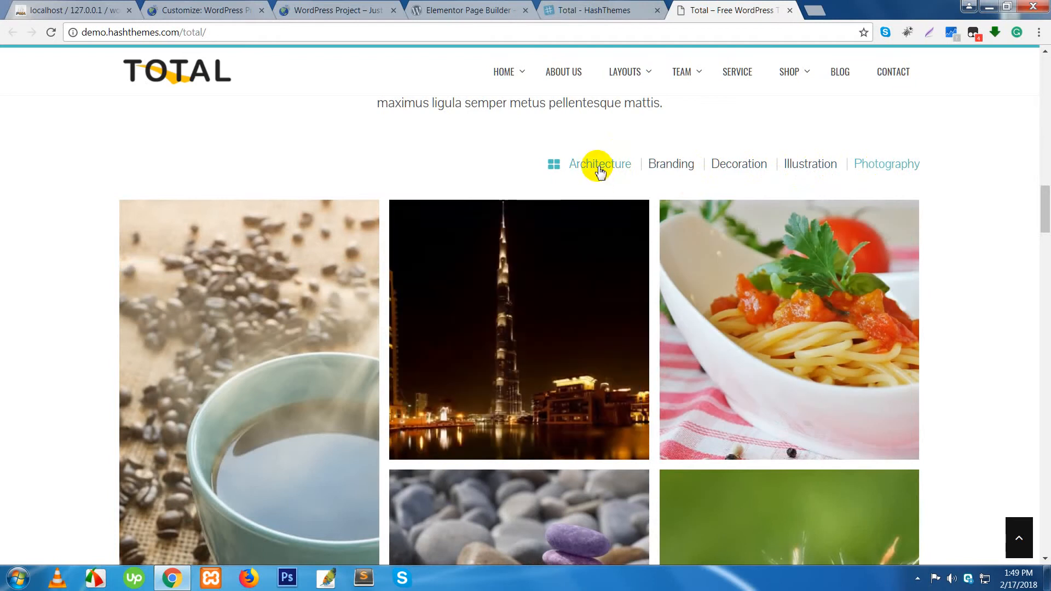
left_click(600, 171)
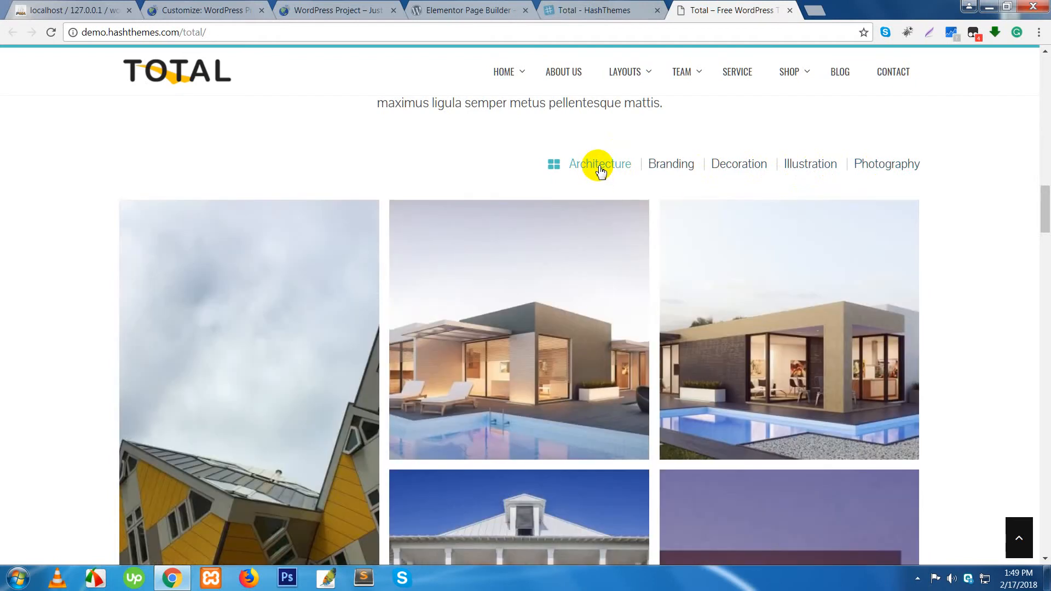
left_click(661, 171)
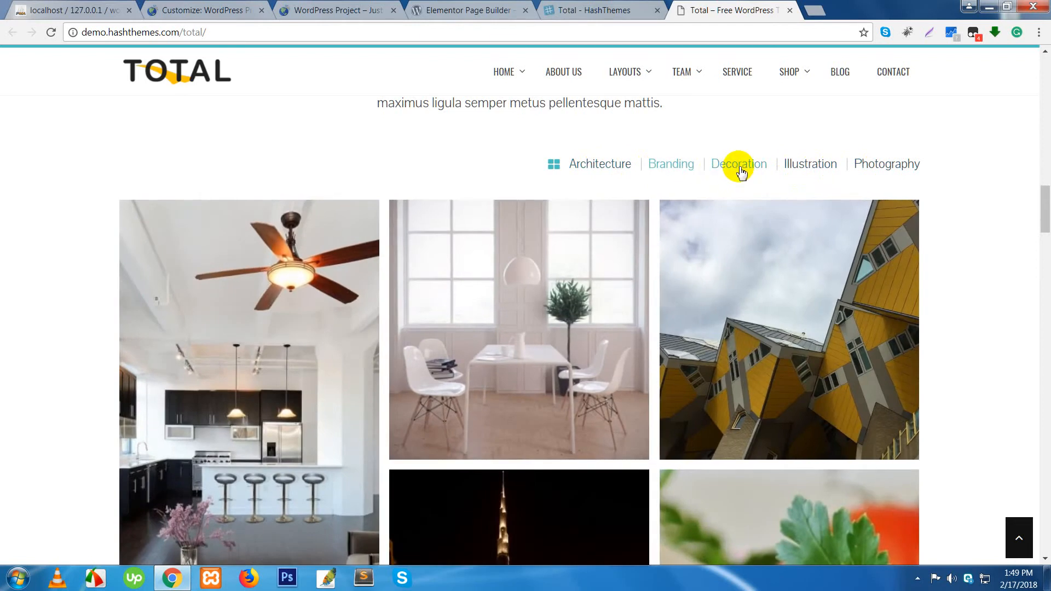
left_click(740, 172)
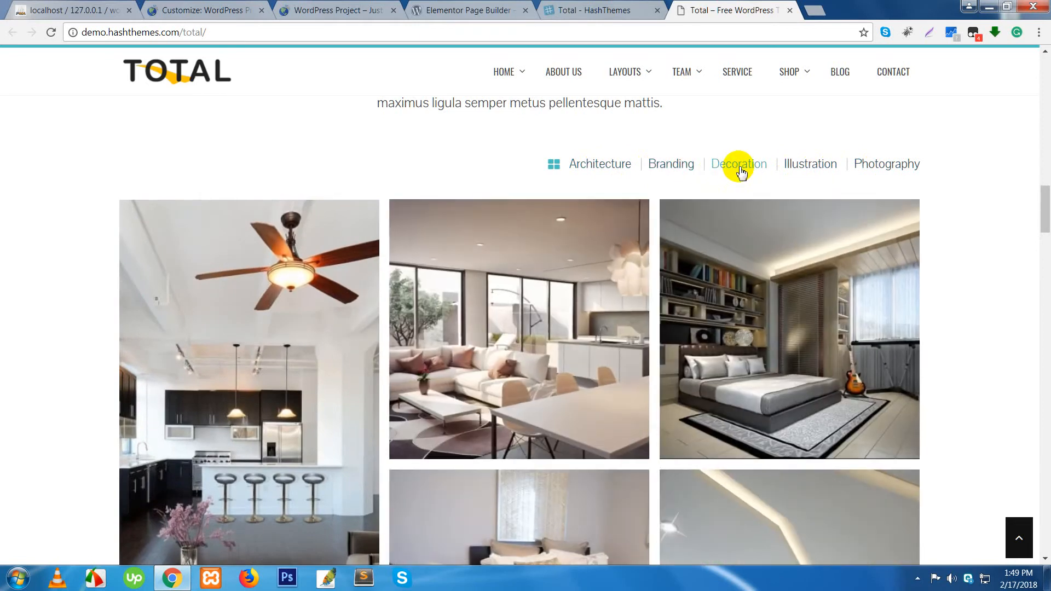
left_click(802, 171)
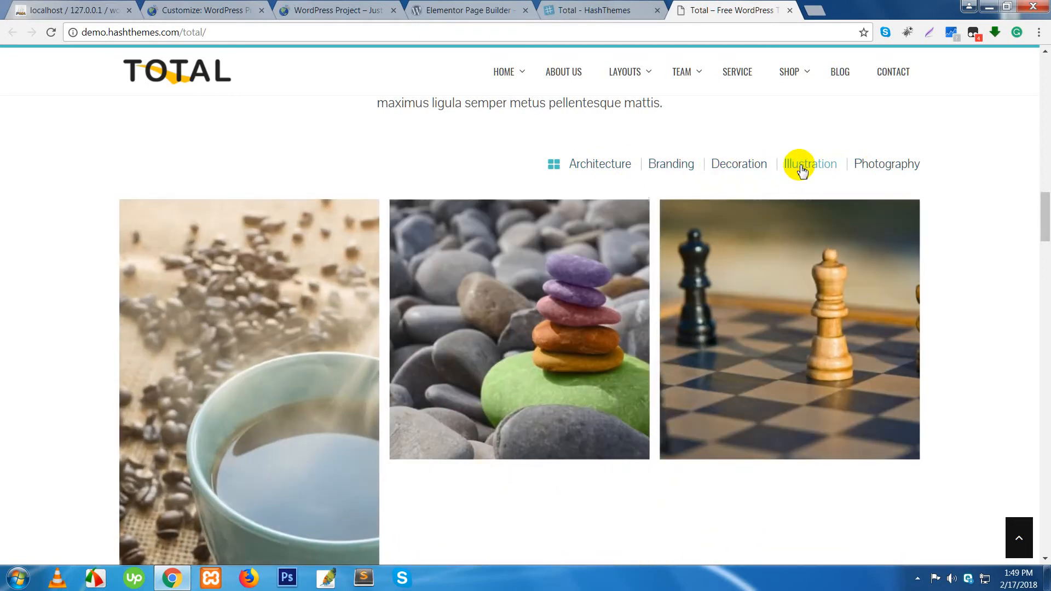
left_click(879, 172)
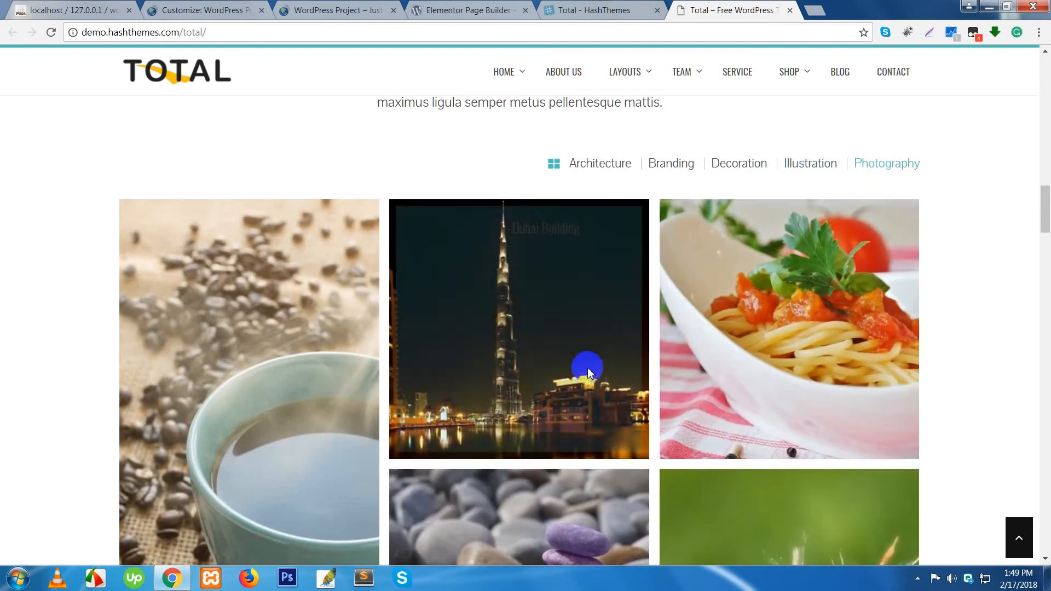
Step: Examine the demo's Our Services, Our Talented Members and More About Us sections, including the animated counters
scroll(586, 350, "down", 2)
scroll(589, 374, "down", 12)
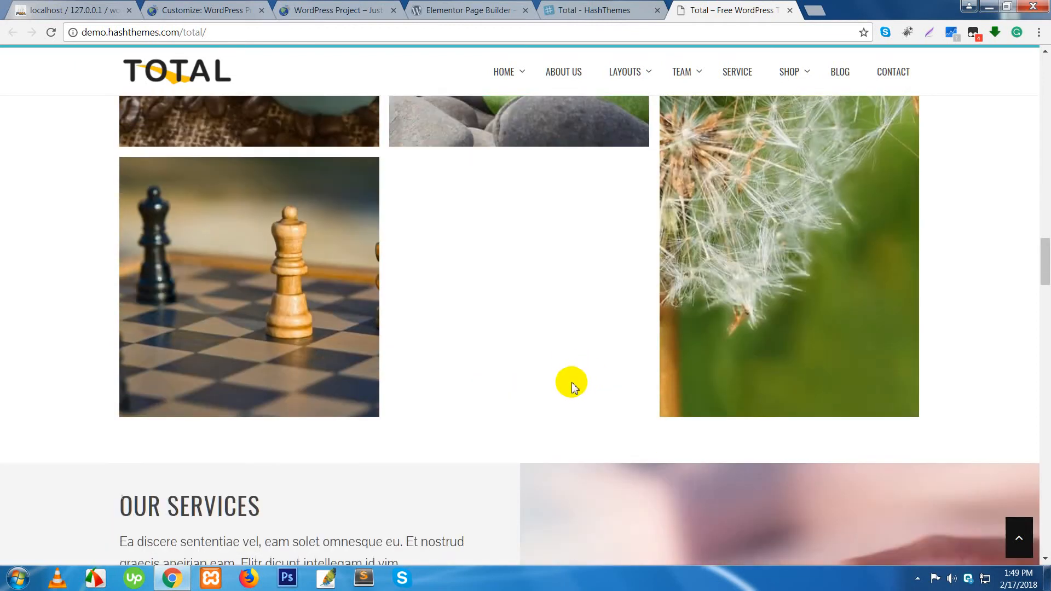
scroll(219, 295, "down", 5)
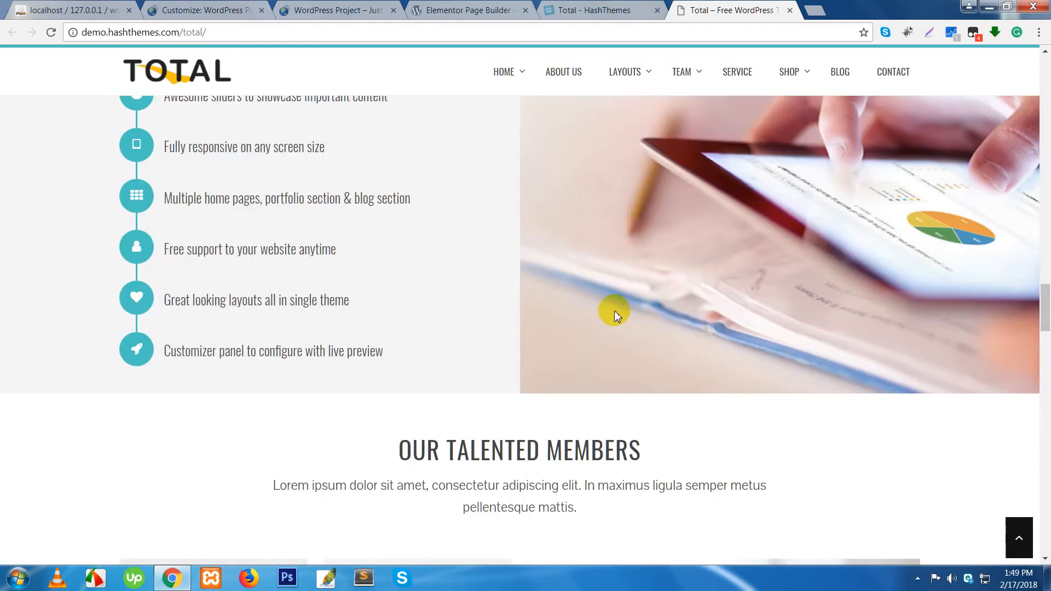
scroll(434, 305, "down", 4)
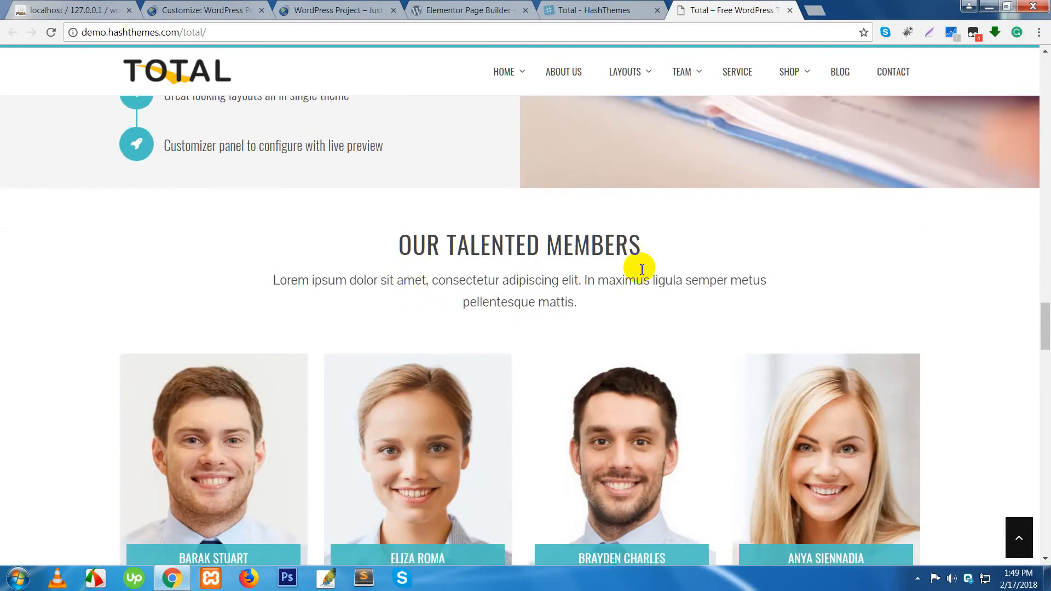
scroll(518, 392, "down", 5)
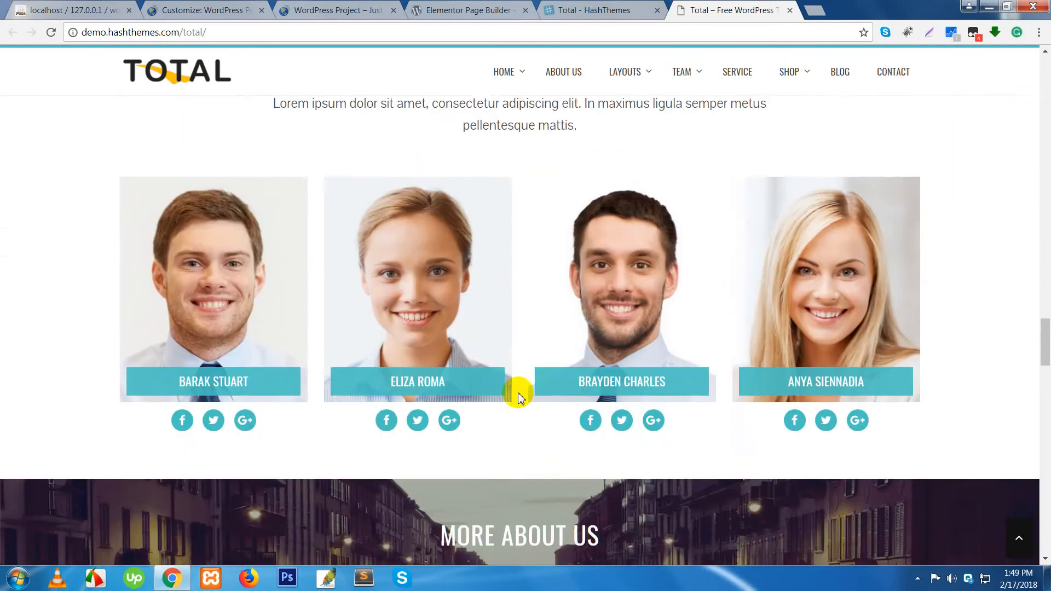
scroll(517, 392, "down", 1)
scroll(578, 409, "down", 5)
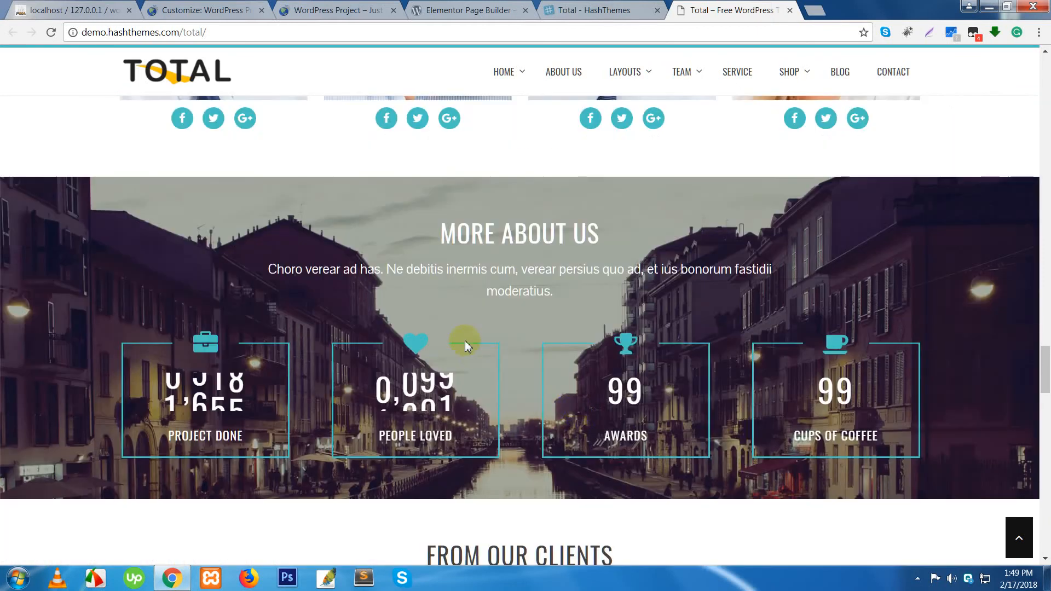
scroll(808, 246, "down", 2)
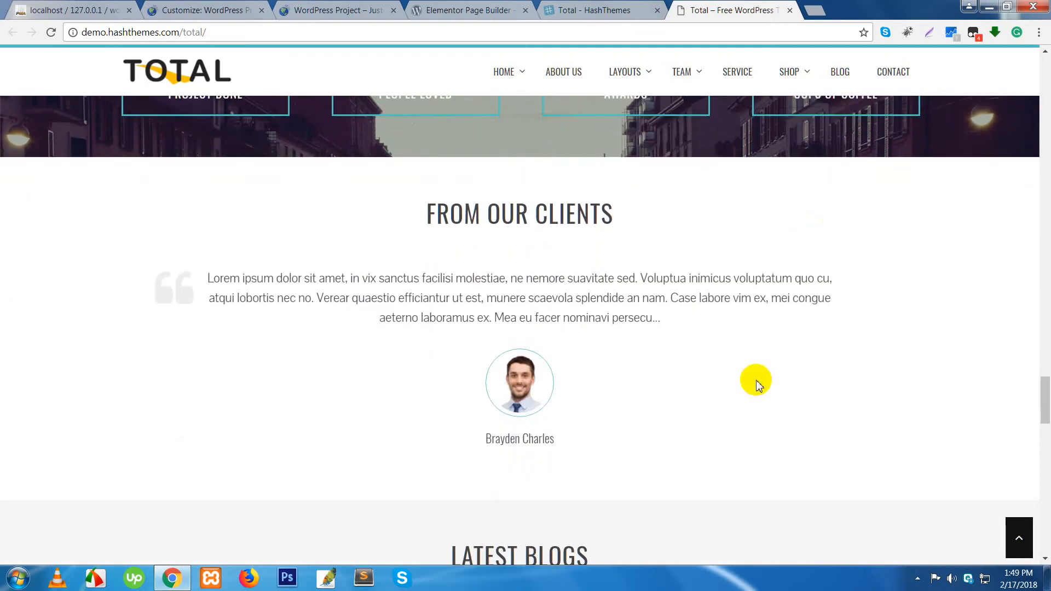
scroll(751, 382, "up", 6)
scroll(525, 378, "up", 1)
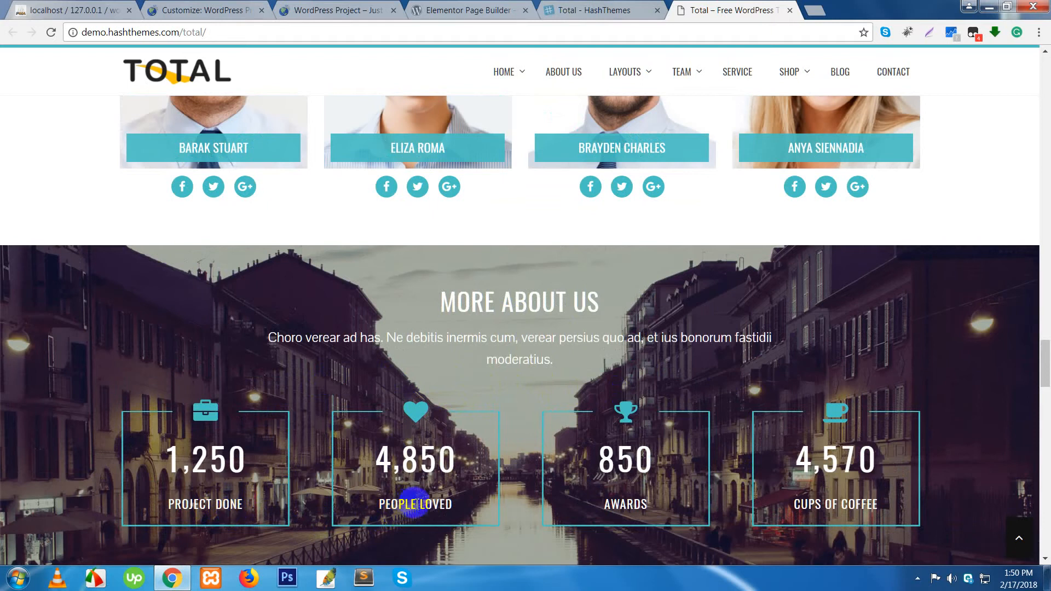
Step: Find the demo's From Our Clients section and advance its testimonial slider to the next testimonial
scroll(638, 493, "down", 12)
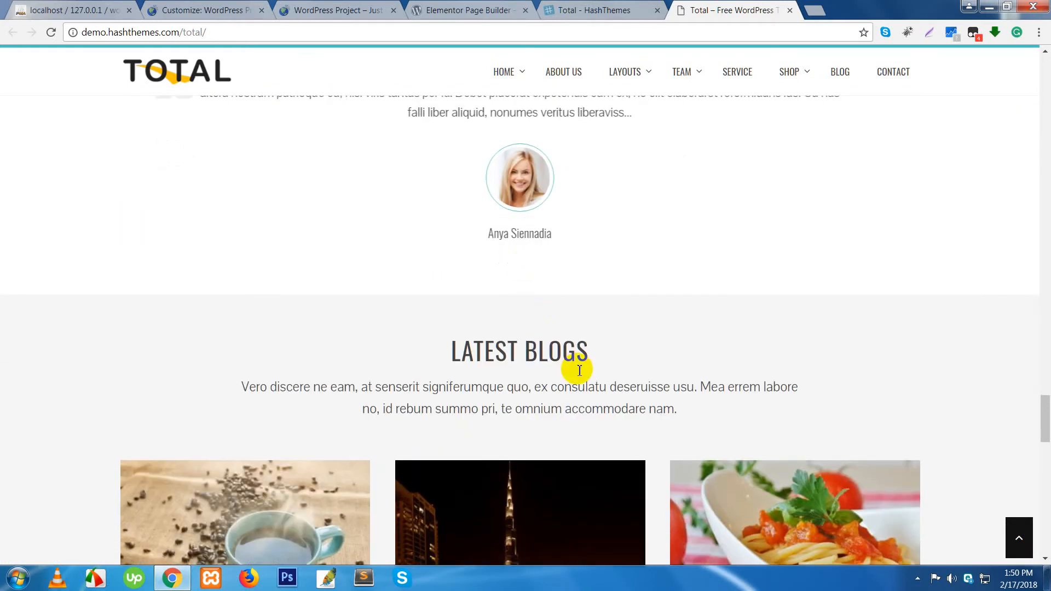
scroll(579, 371, "up", 3)
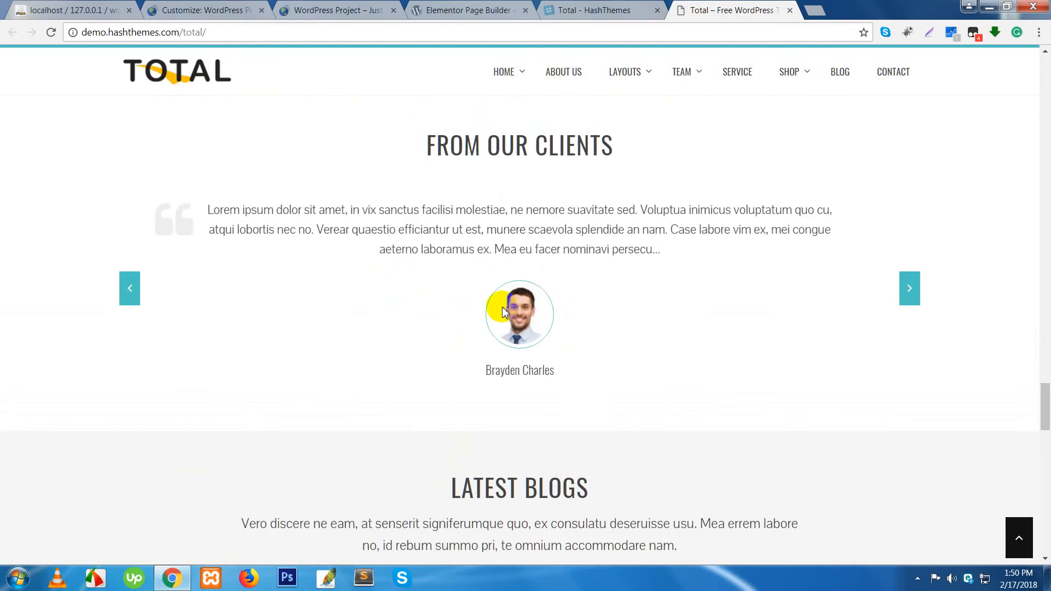
left_click(909, 294)
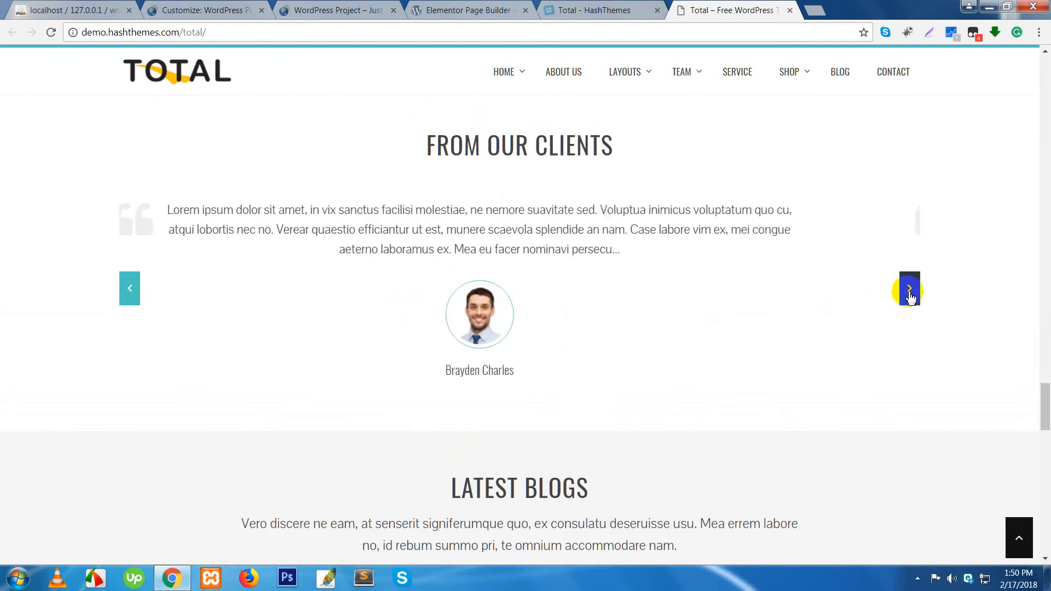
Step: Examine the demo's Latest Blogs, Awesome Clients and Create Own Business With Our Ideas sections, highlighting the Awesome Clients description
scroll(633, 387, "down", 3)
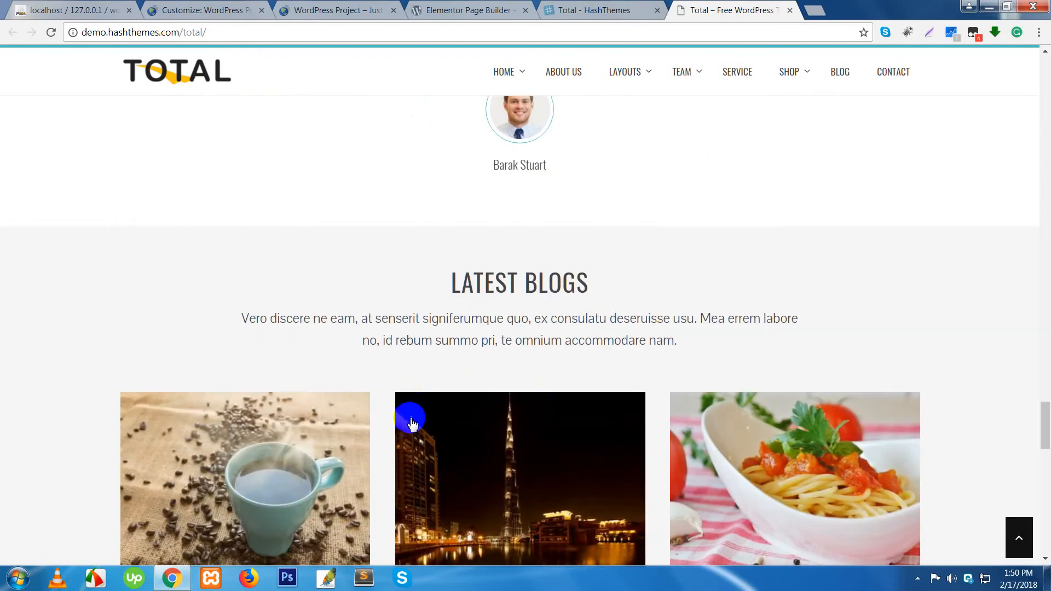
scroll(953, 436, "down", 3)
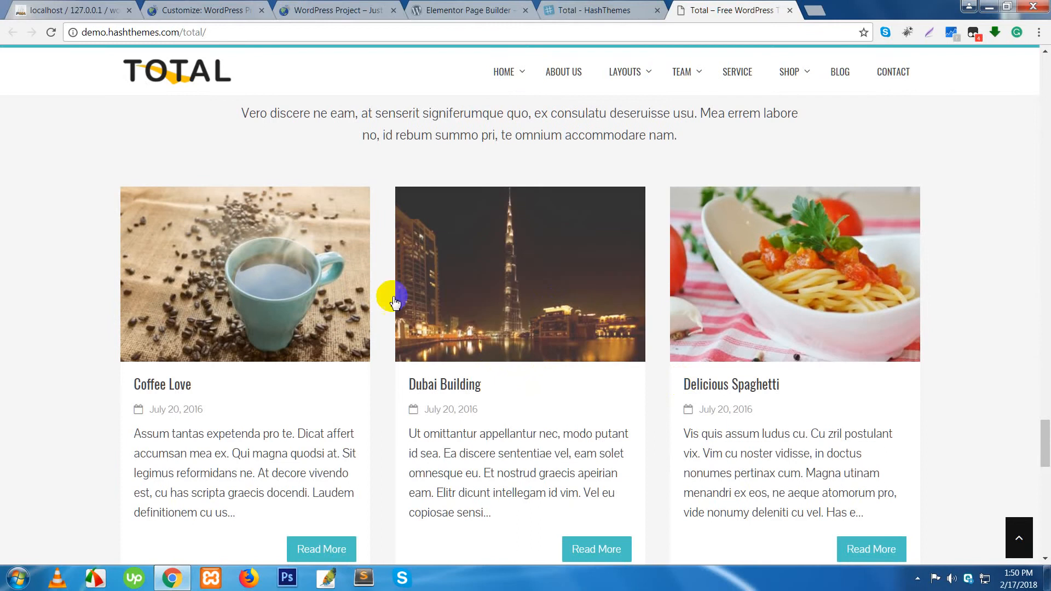
scroll(541, 340, "down", 3)
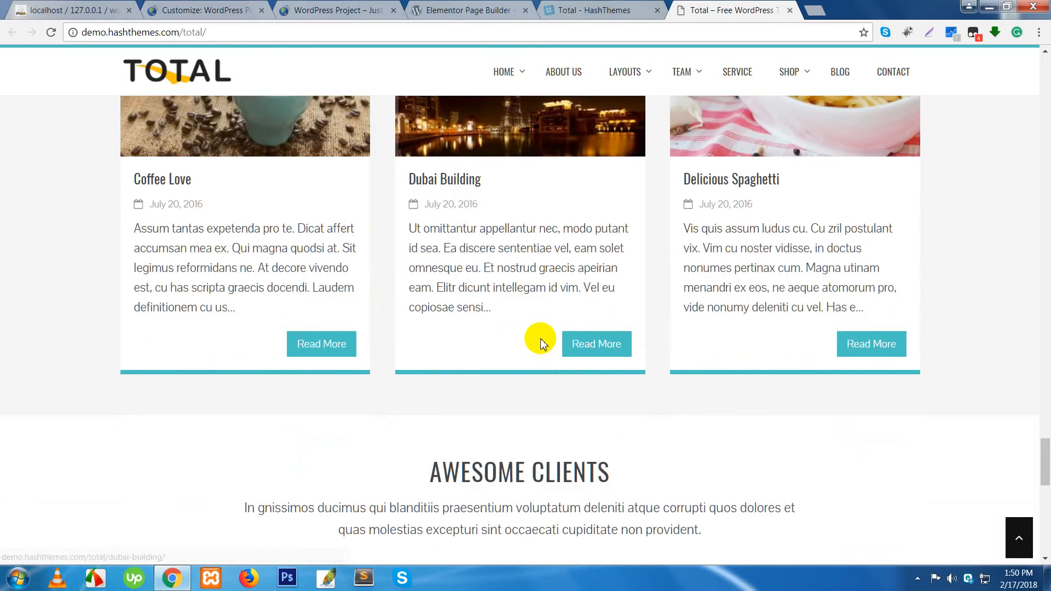
scroll(543, 342, "down", 2)
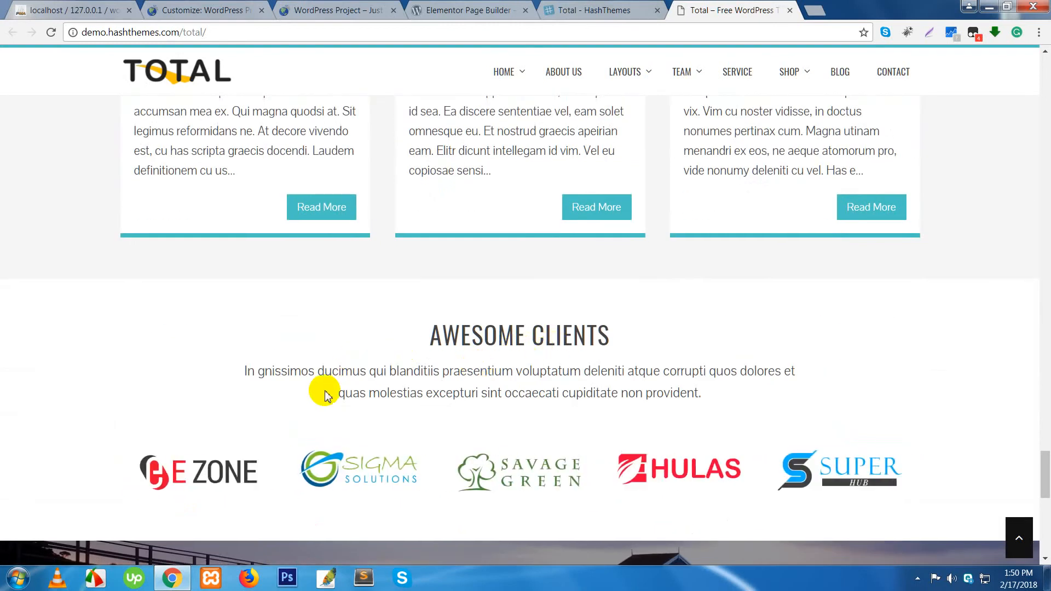
left_click_drag(242, 370, 641, 466)
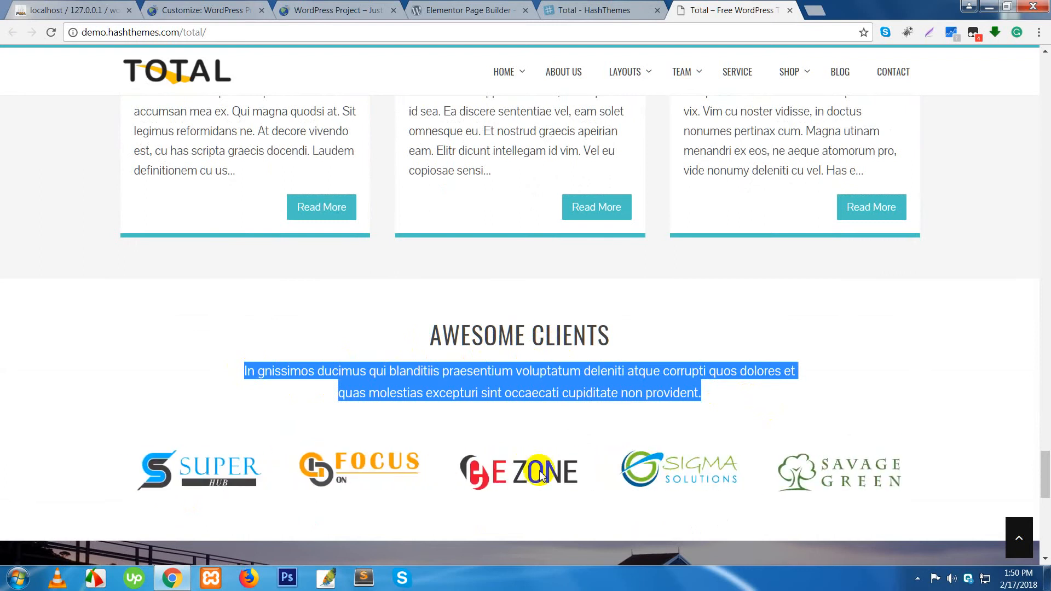
scroll(555, 486, "down", 5)
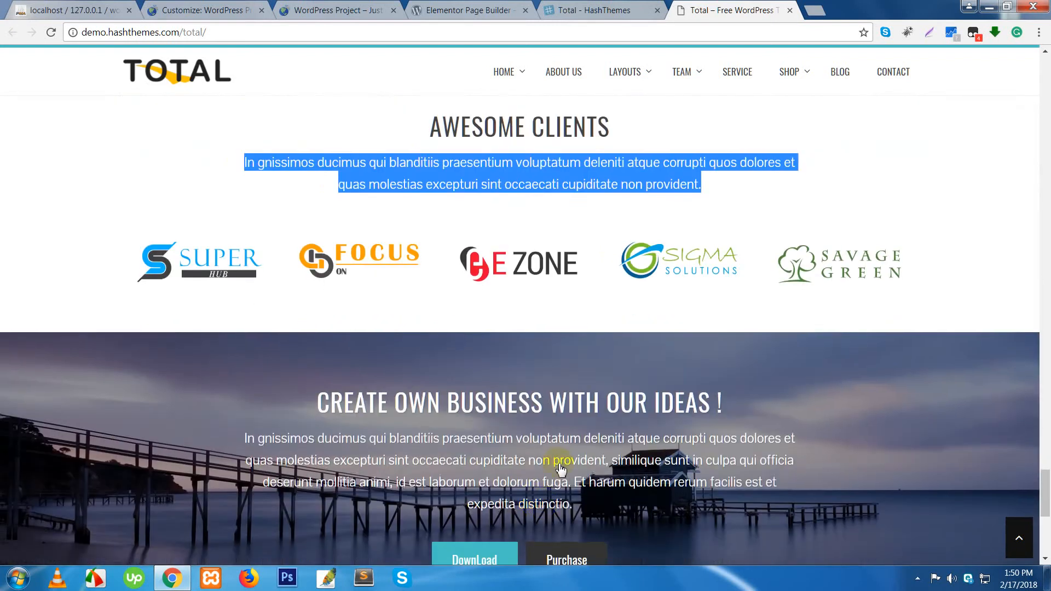
scroll(422, 336, "down", 2)
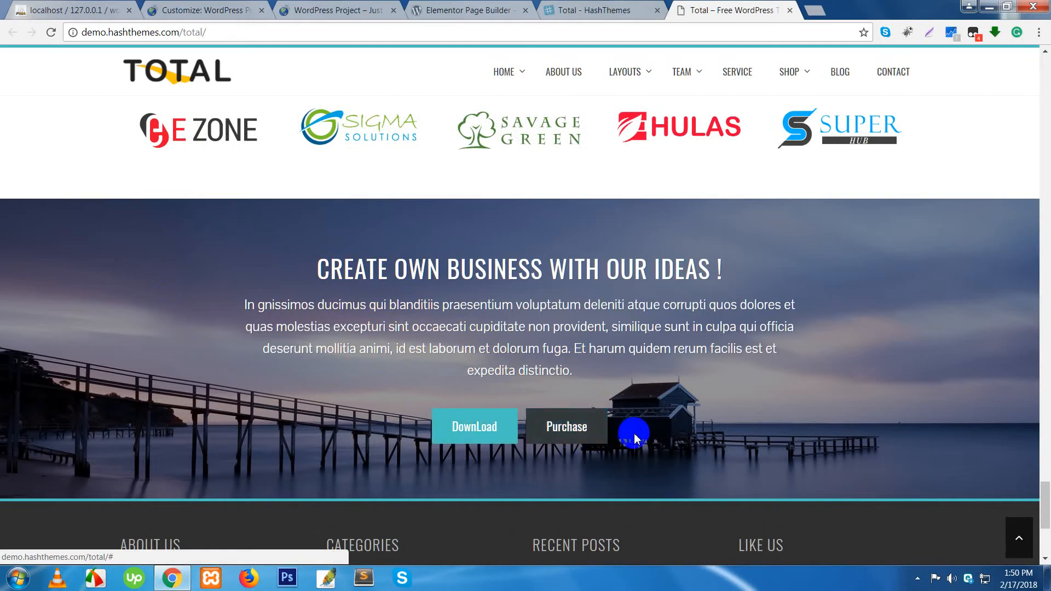
Step: Look over the demo's footer columns, highlight the theme credit line and return to the top of the page
scroll(635, 433, "down", 3)
scroll(624, 438, "down", 1)
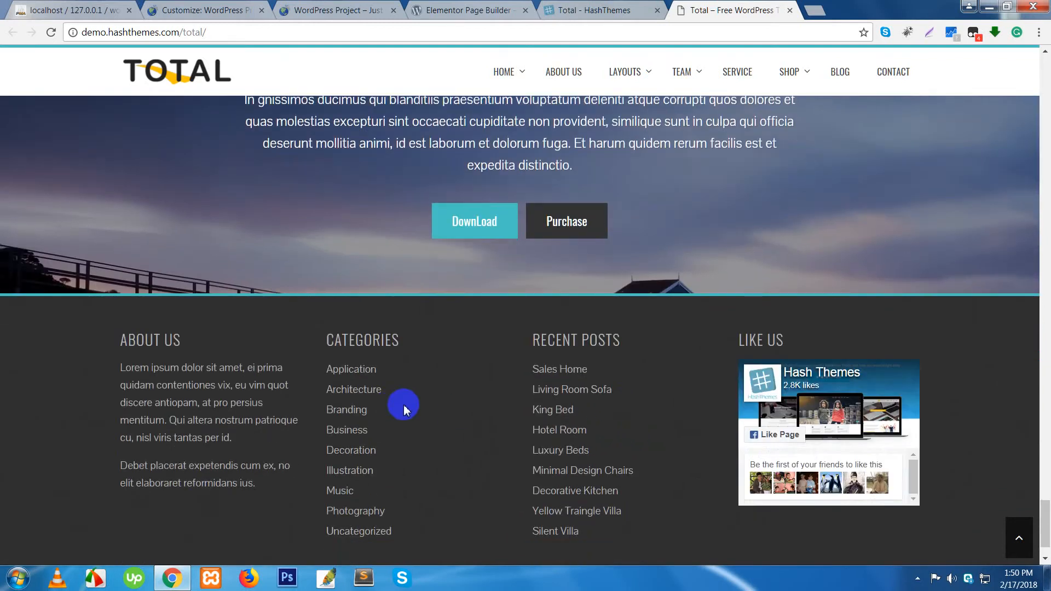
scroll(403, 409, "down", 1)
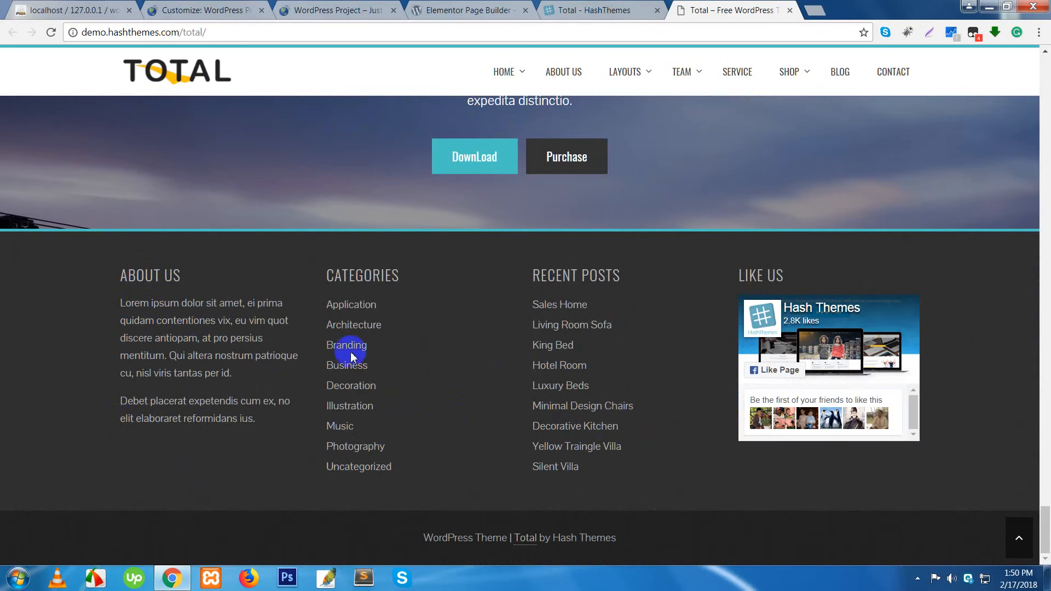
left_click_drag(418, 520, 957, 527)
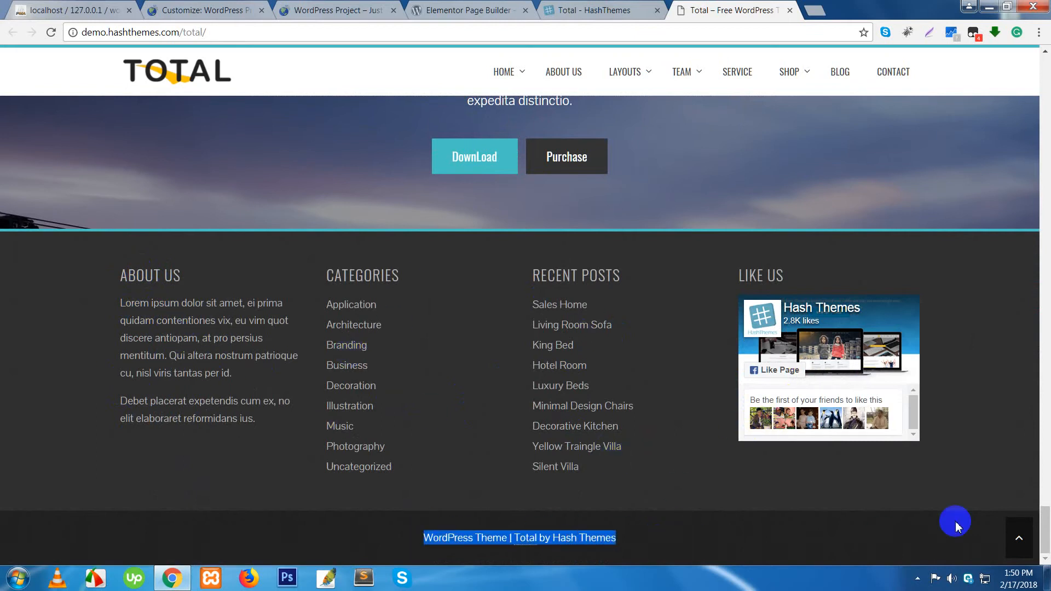
left_click(1021, 542)
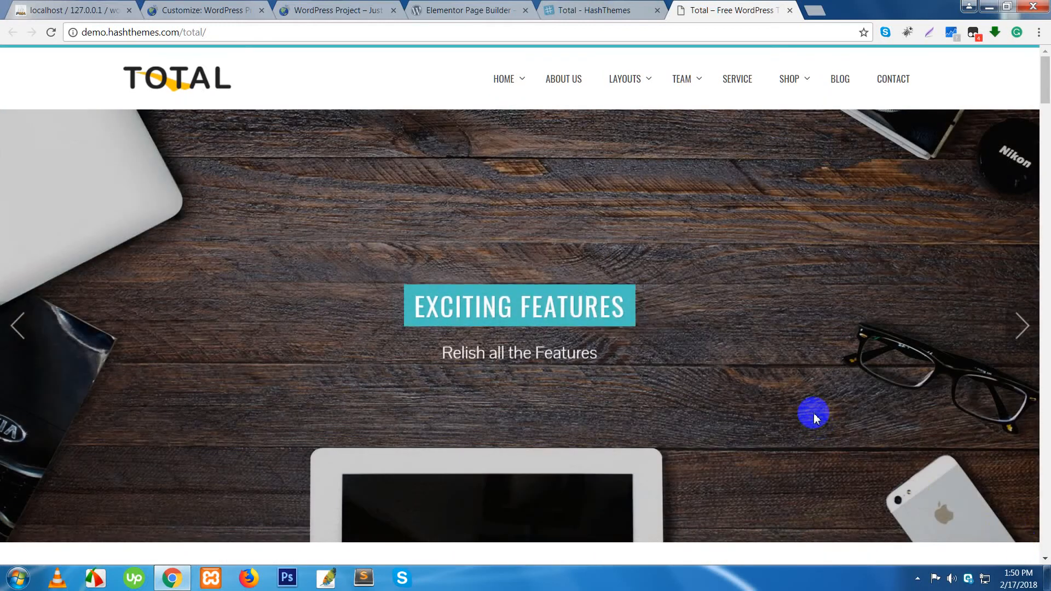
Step: Open the Total theme's documentation from the HashThemes page and read its FTP/cPanel and WordPress dashboard installation instructions
left_click(579, 12)
left_click(664, 258)
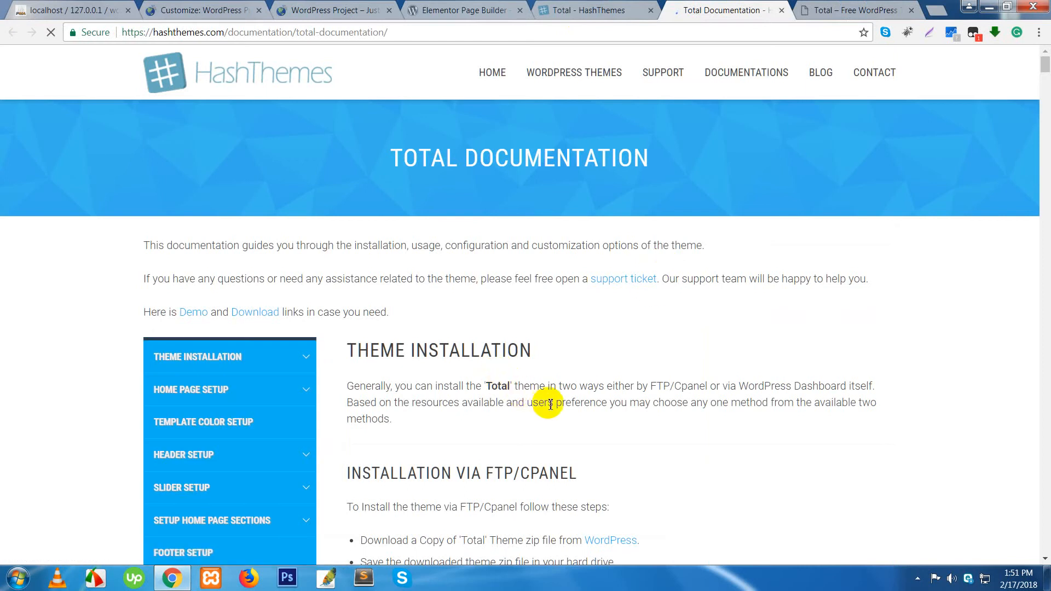
scroll(629, 421, "down", 3)
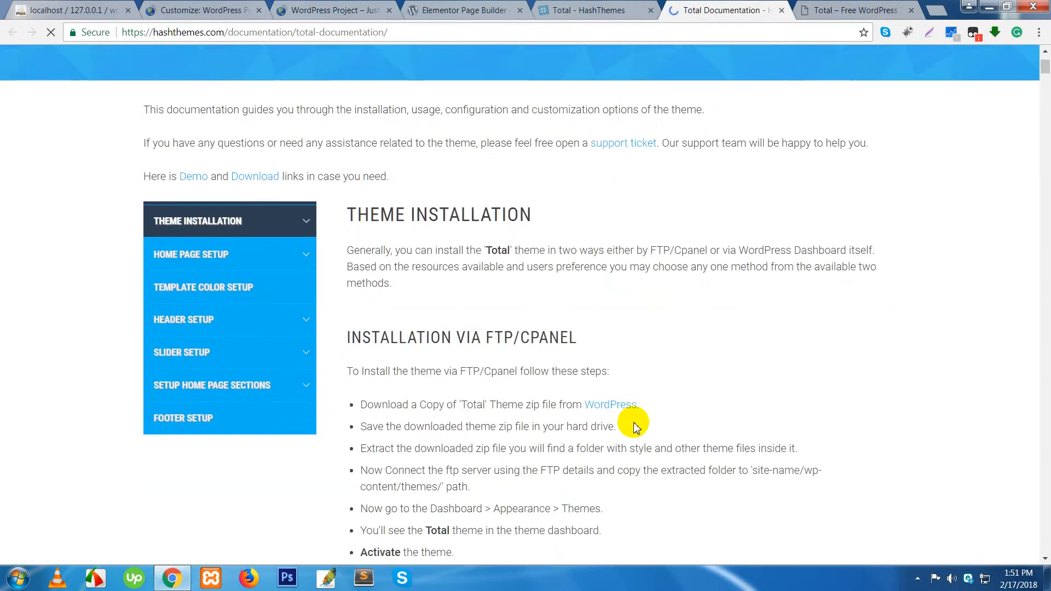
scroll(634, 426, "down", 3)
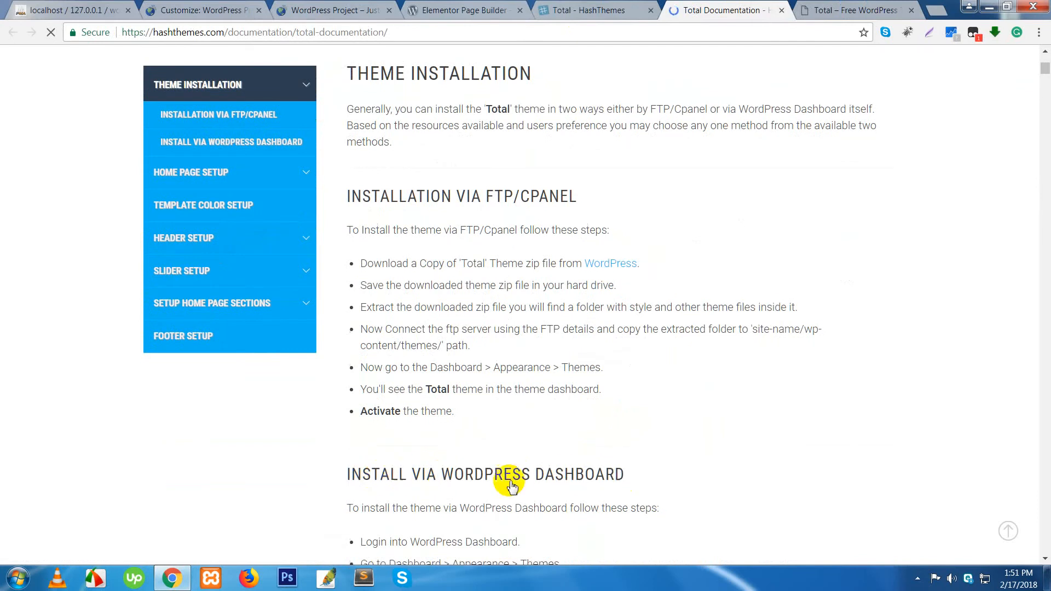
scroll(526, 483, "down", 4)
scroll(735, 492, "down", 3)
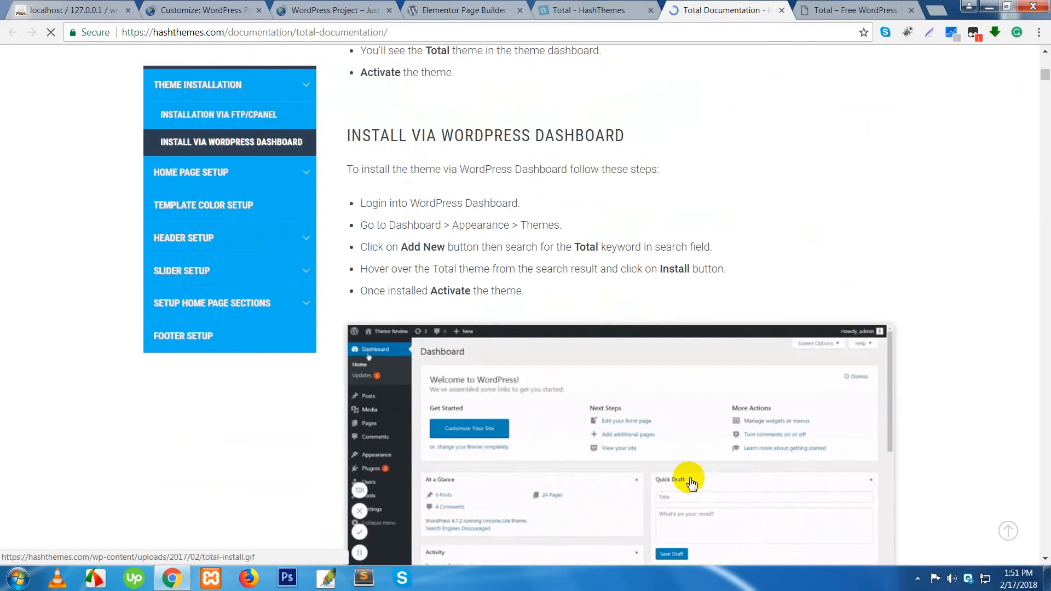
scroll(586, 460, "down", 3)
scroll(574, 437, "up", 3)
scroll(454, 433, "up", 1)
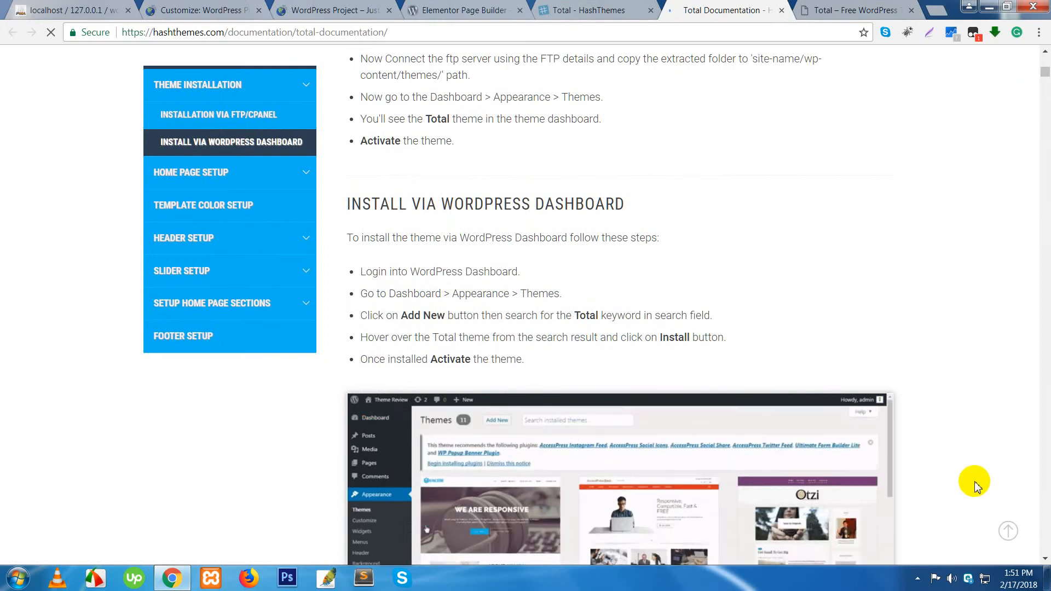
Step: Read the Home Page Setup instructions on creating a home page and setting a featured home page as the front page
scroll(555, 465, "down", 3)
left_click(397, 393)
scroll(270, 427, "down", 3)
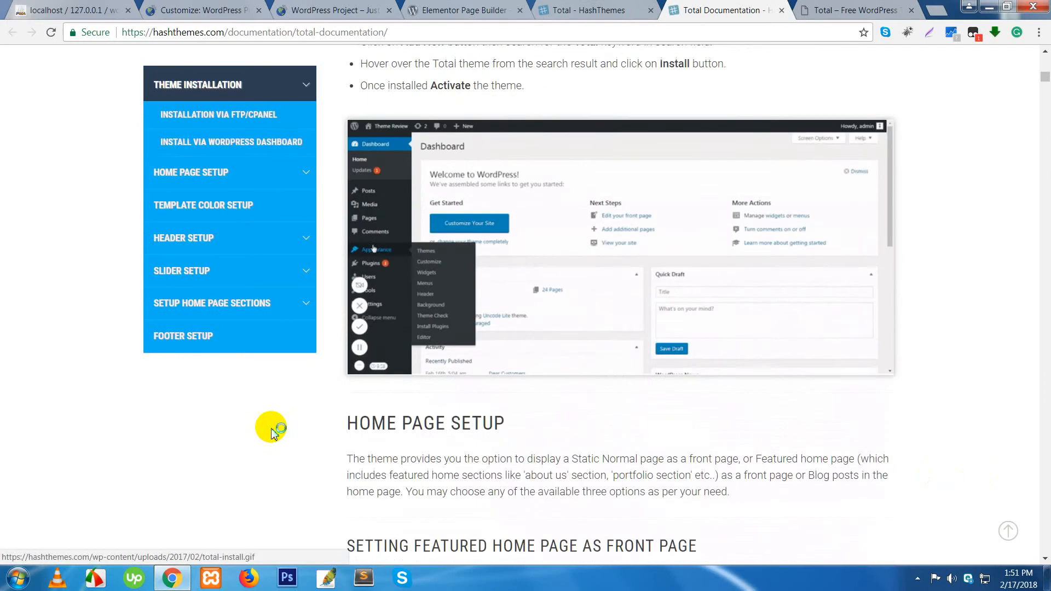
scroll(381, 406, "down", 4)
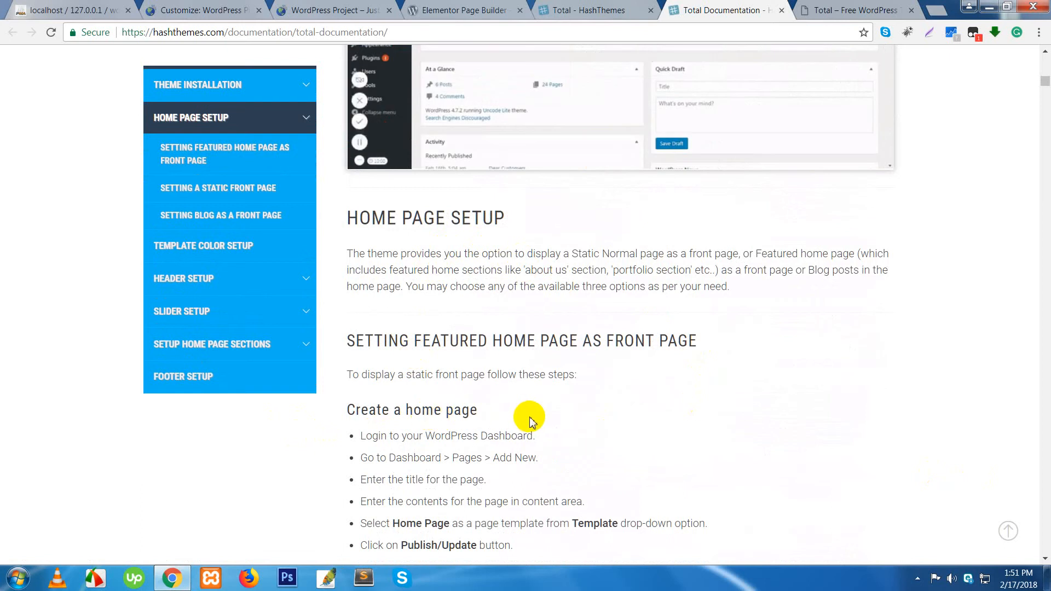
scroll(537, 421, "down", 3)
scroll(602, 462, "down", 1)
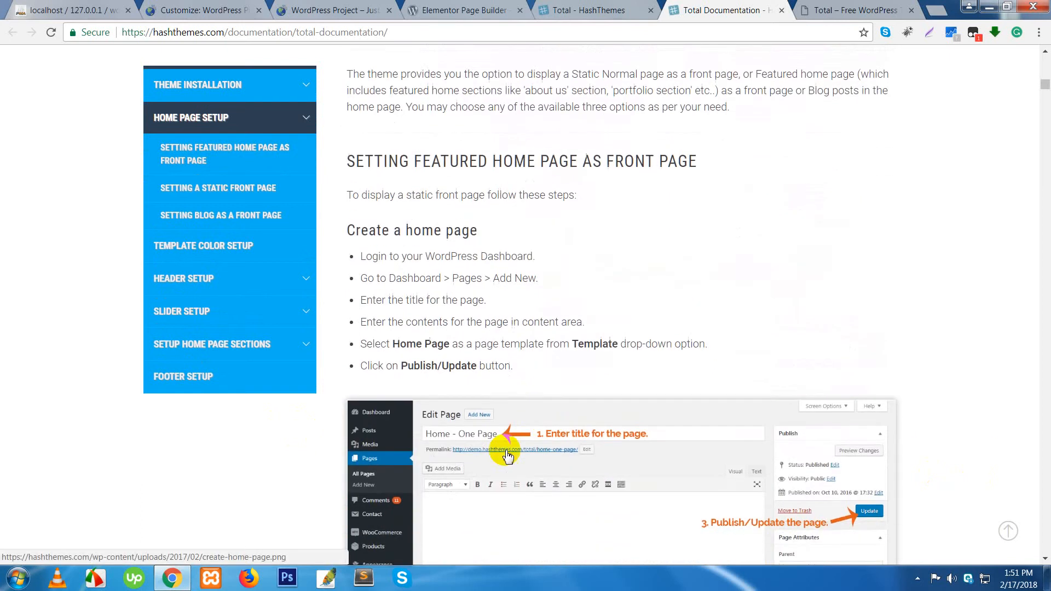
scroll(612, 474, "down", 3)
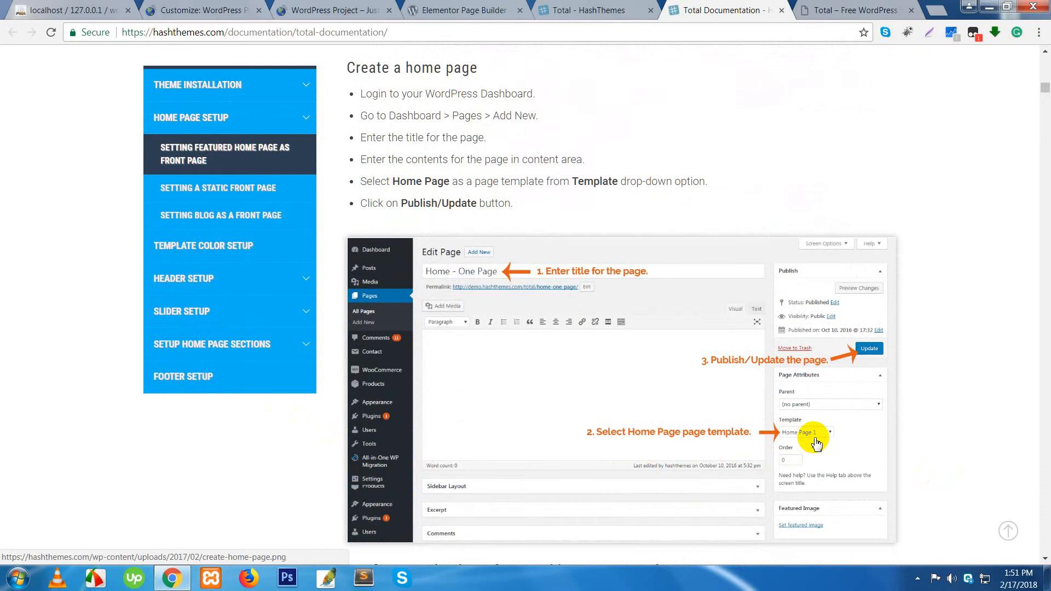
scroll(755, 474, "down", 5)
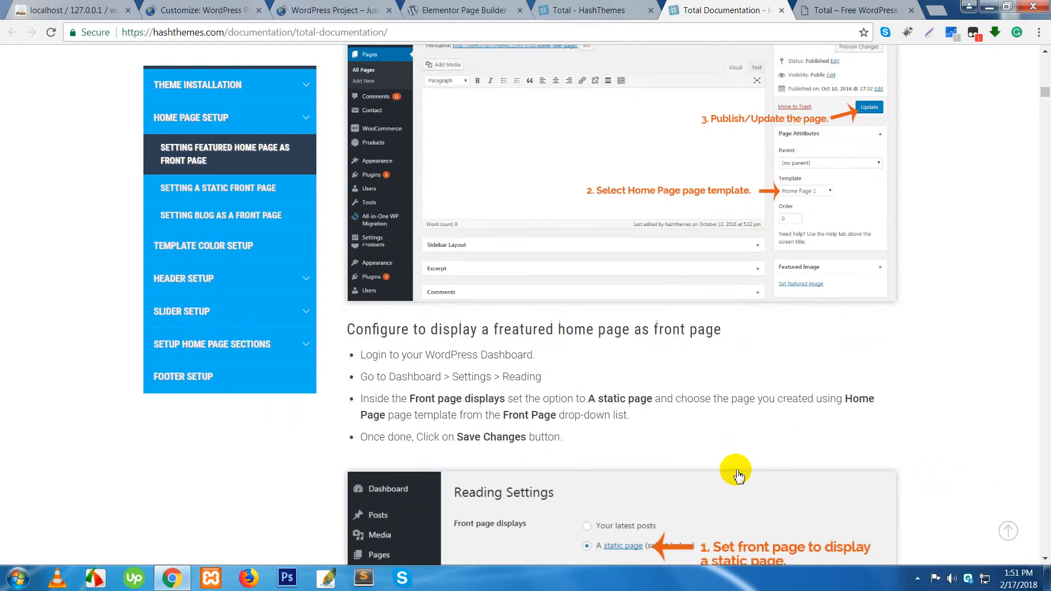
scroll(733, 471, "down", 1)
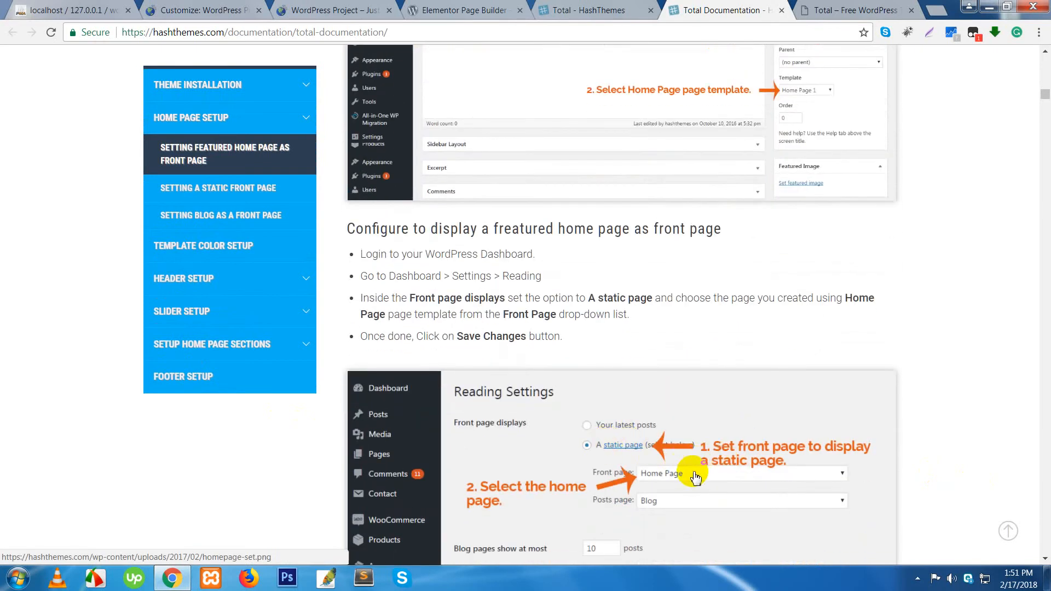
scroll(697, 479, "down", 1)
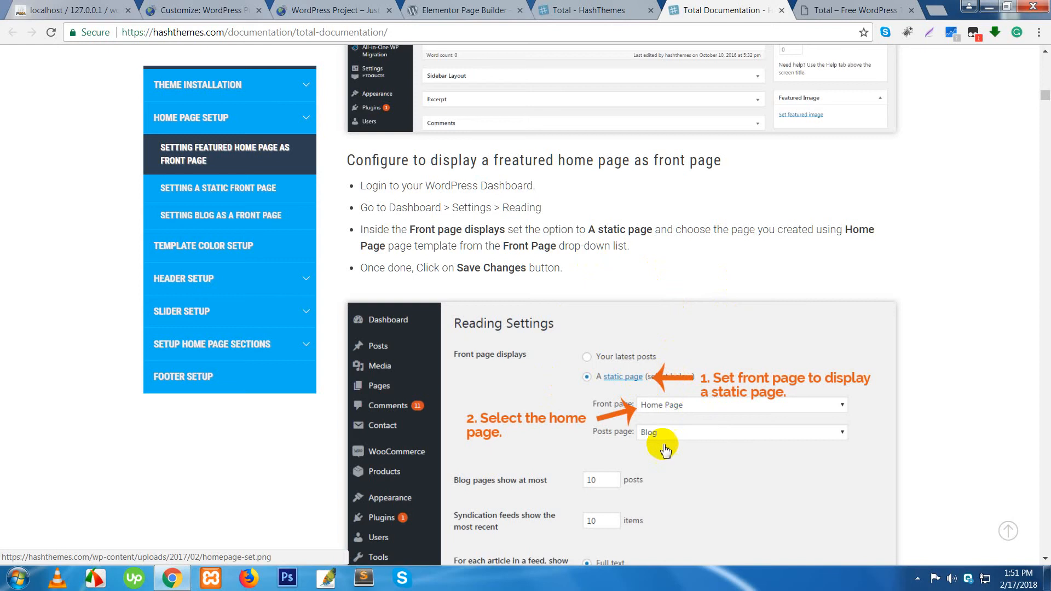
scroll(668, 448, "down", 7)
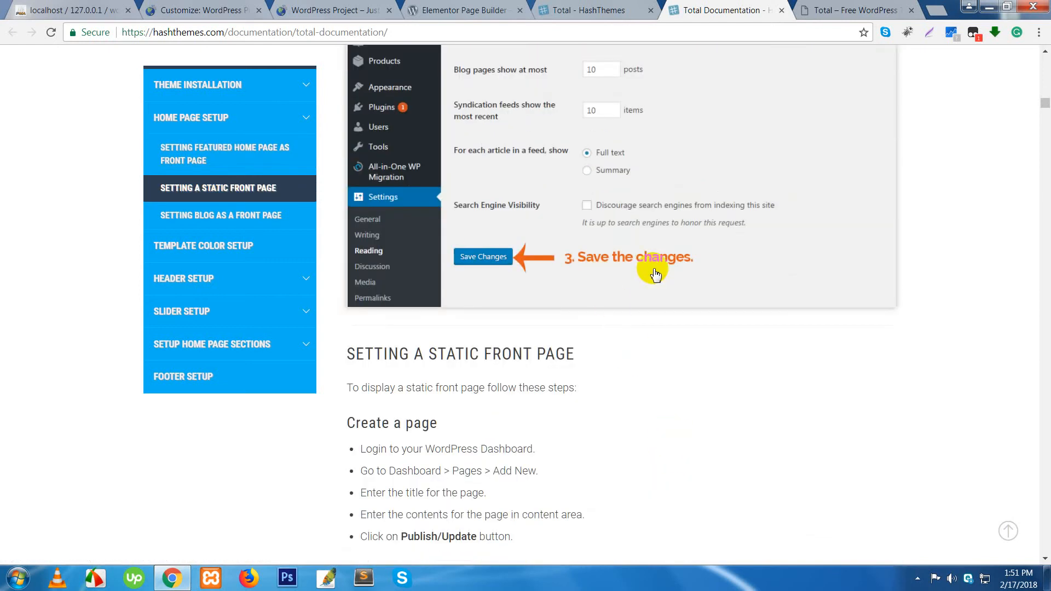
Step: Read the documentation's instructions for setting a static front page and setting the blog as a front page
scroll(695, 412, "down", 1)
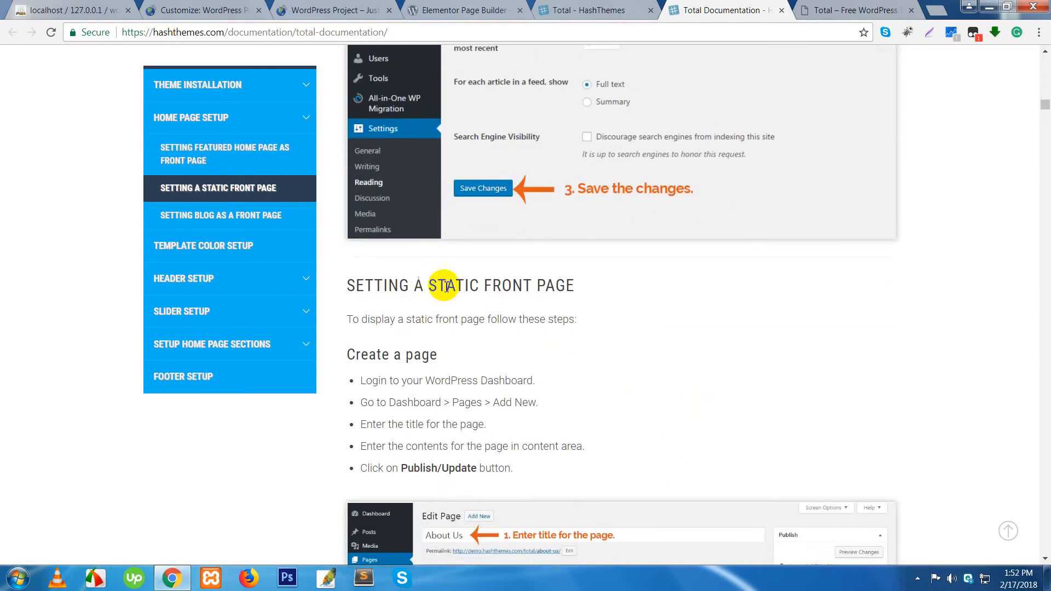
scroll(656, 408, "down", 3)
scroll(530, 464, "down", 5)
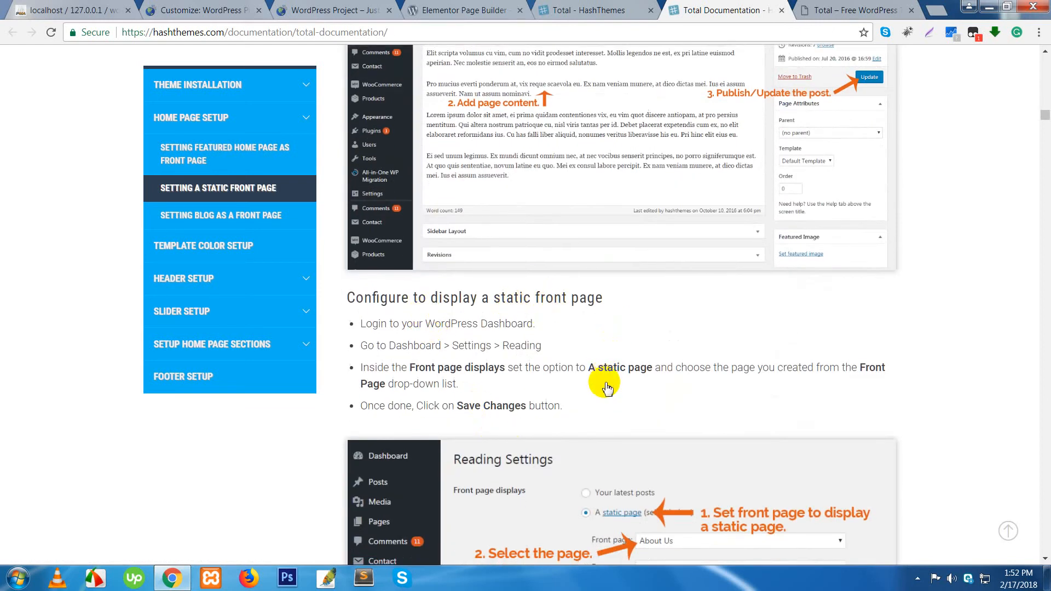
scroll(606, 383, "down", 2)
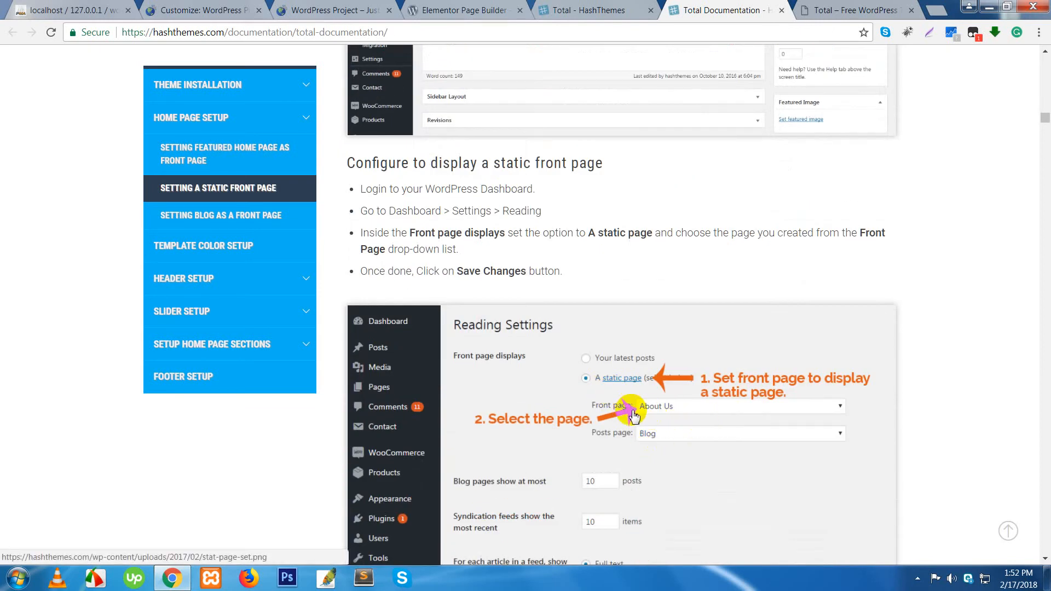
scroll(629, 416, "down", 9)
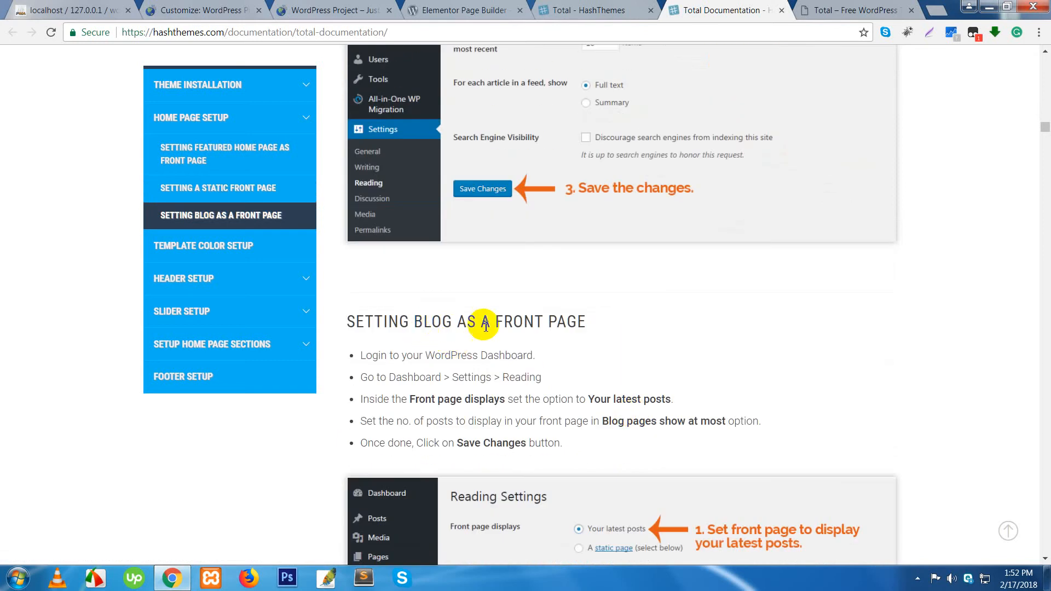
scroll(629, 377, "down", 2)
scroll(657, 419, "down", 5)
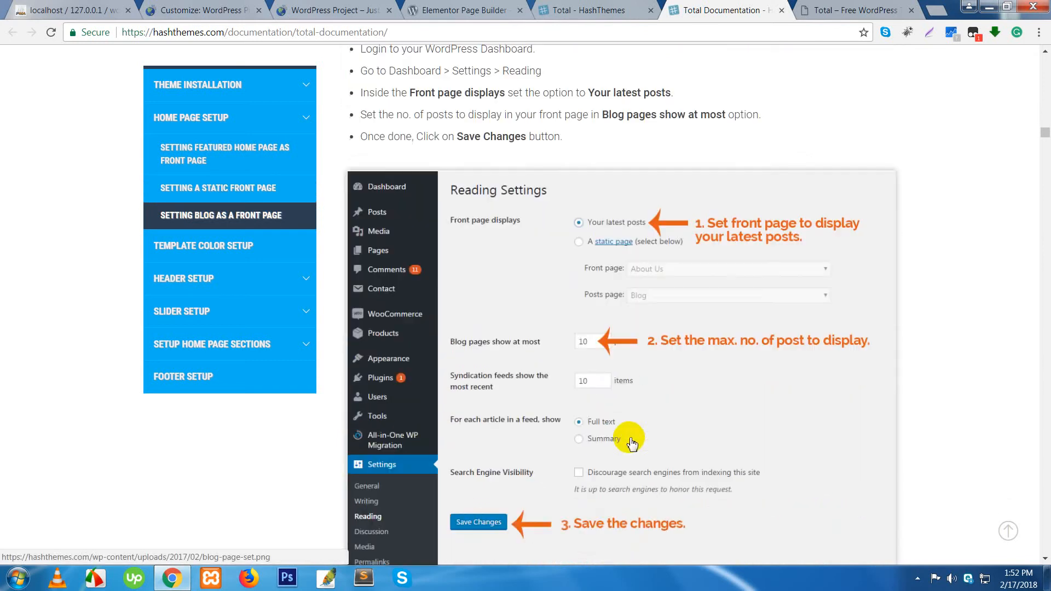
Step: Read the Template Color Setup section and the Configure Logo instructions under Header Setup
scroll(617, 420, "down", 4)
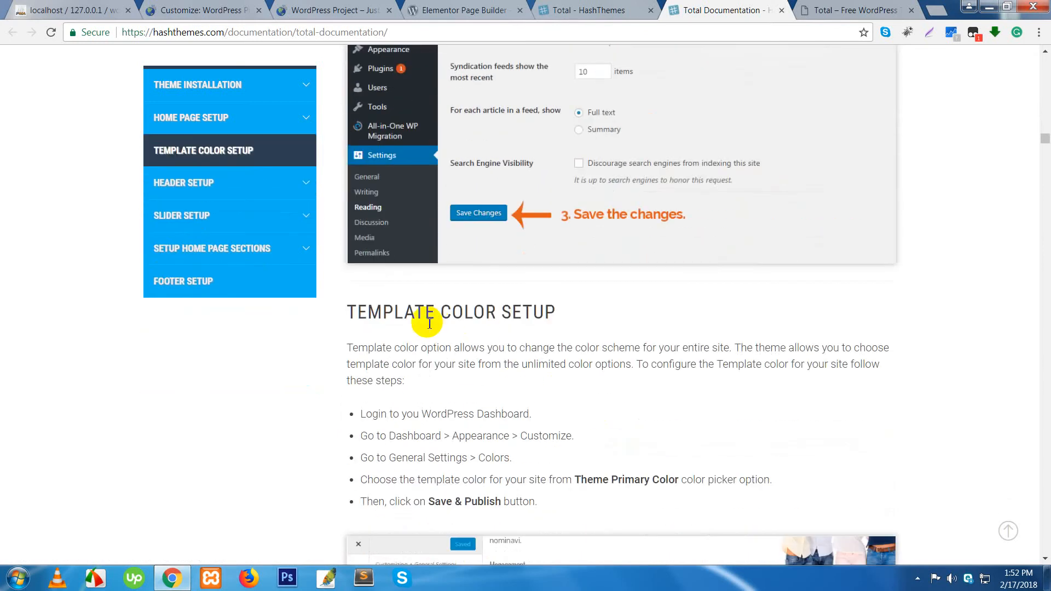
scroll(601, 388, "down", 4)
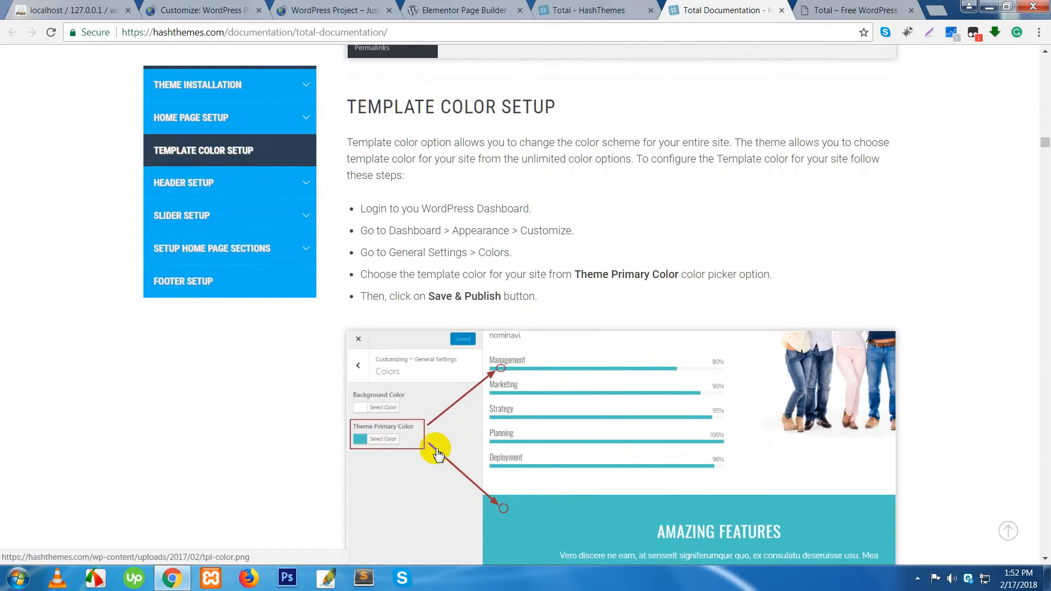
scroll(434, 418, "down", 10)
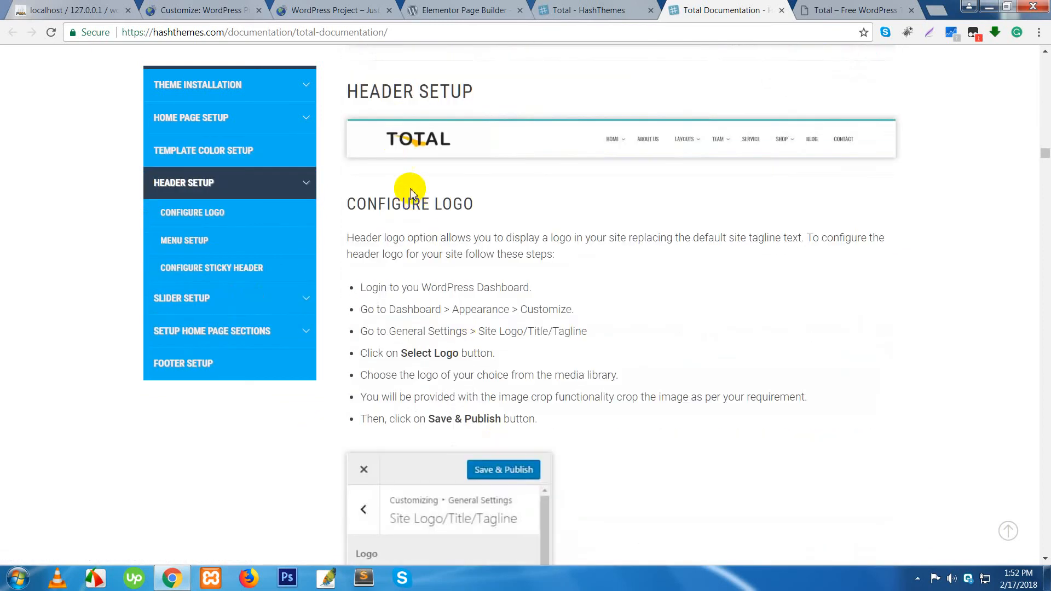
scroll(645, 368, "down", 4)
scroll(600, 454, "down", 5)
scroll(599, 454, "down", 6)
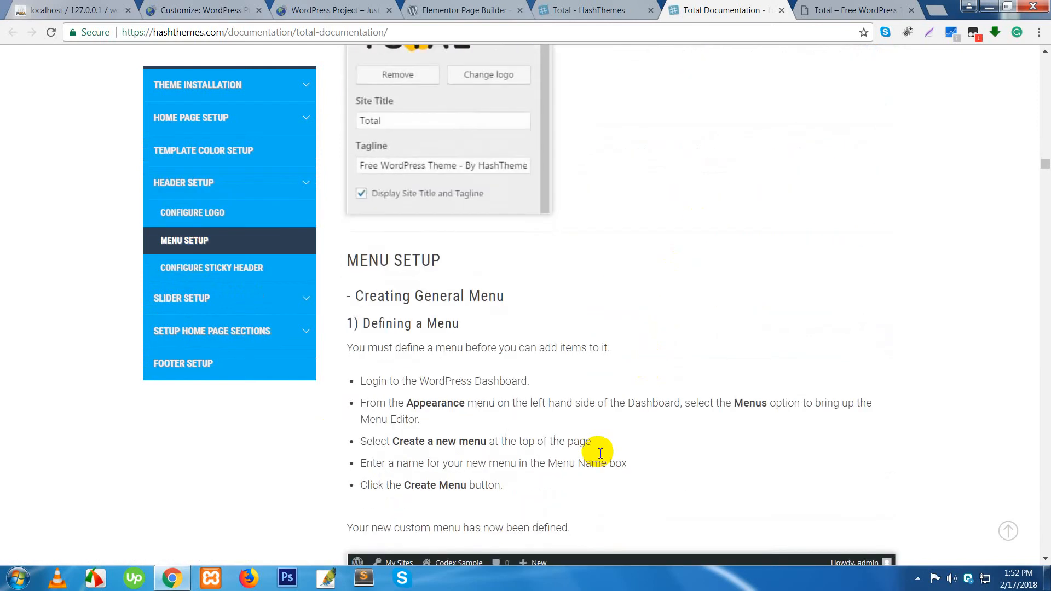
Step: Read the Menu Setup instructions for general and one-page menus, including the table of home section slugs
scroll(602, 457, "down", 5)
scroll(606, 457, "down", 5)
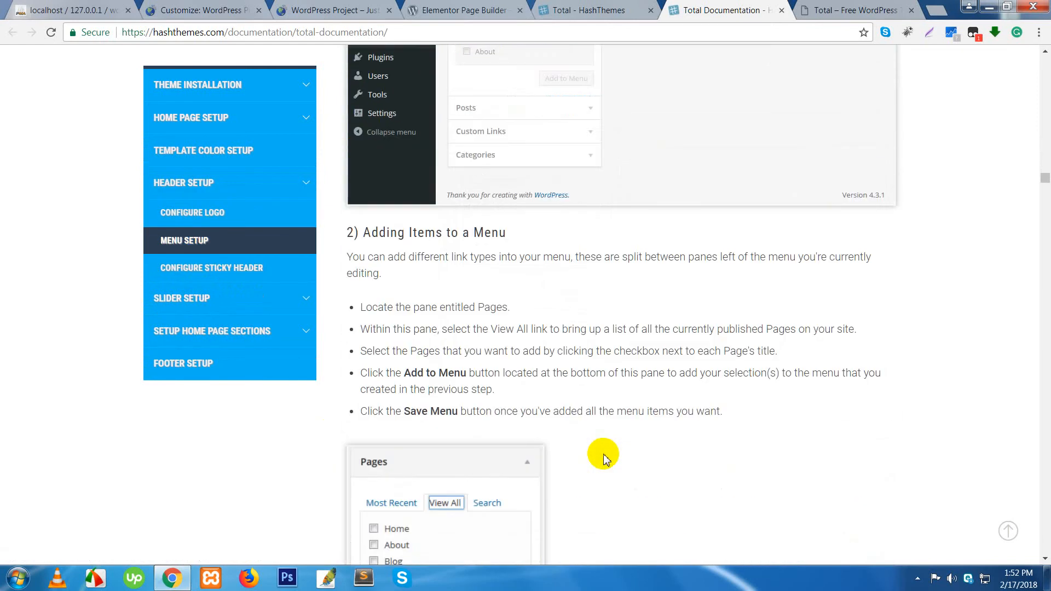
scroll(608, 454, "down", 8)
scroll(608, 454, "down", 7)
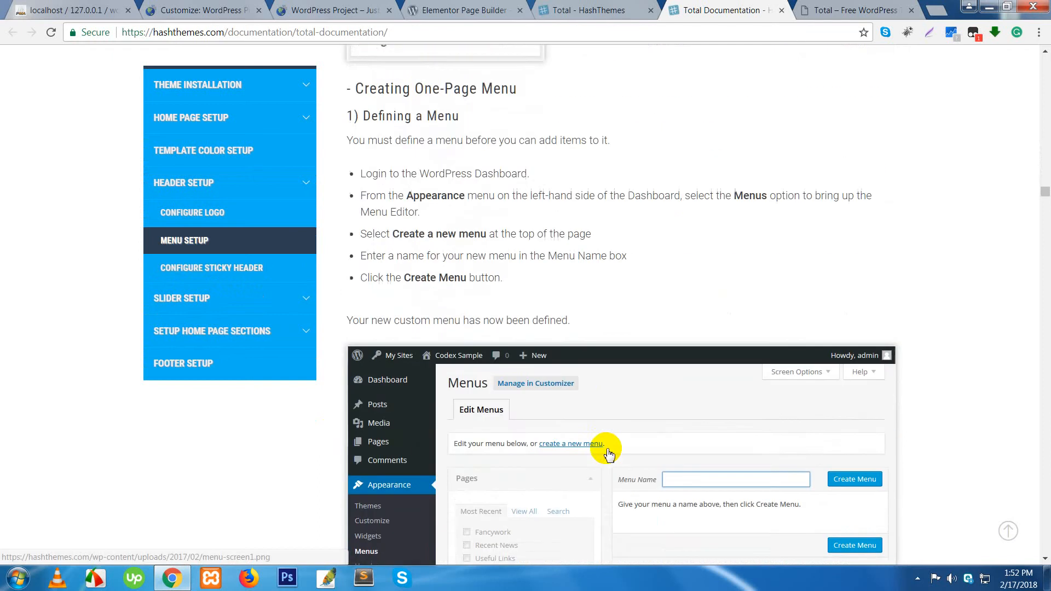
scroll(608, 454, "down", 5)
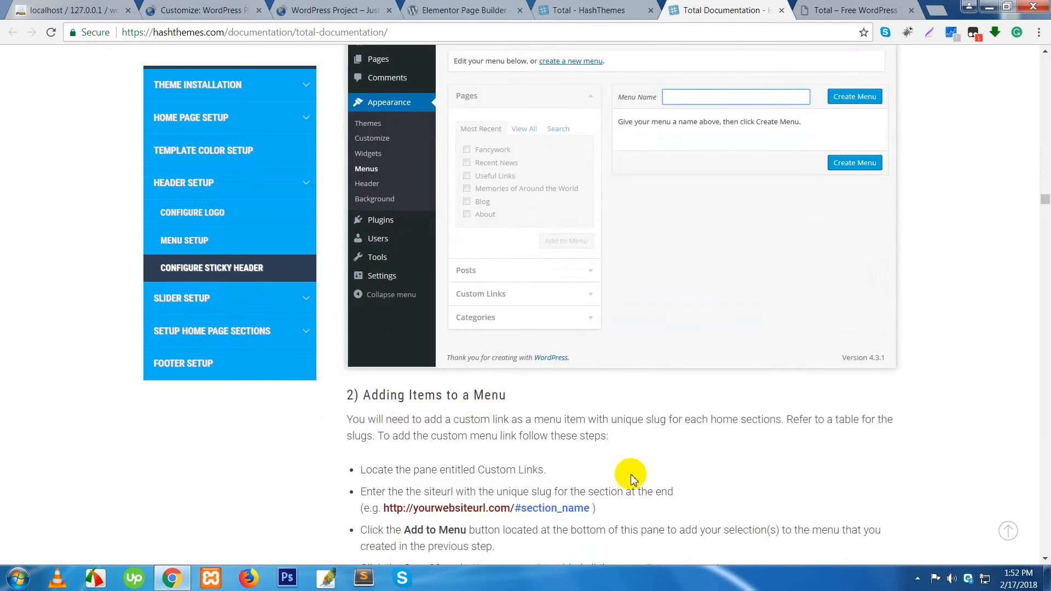
scroll(624, 471, "down", 4)
scroll(629, 477, "down", 1)
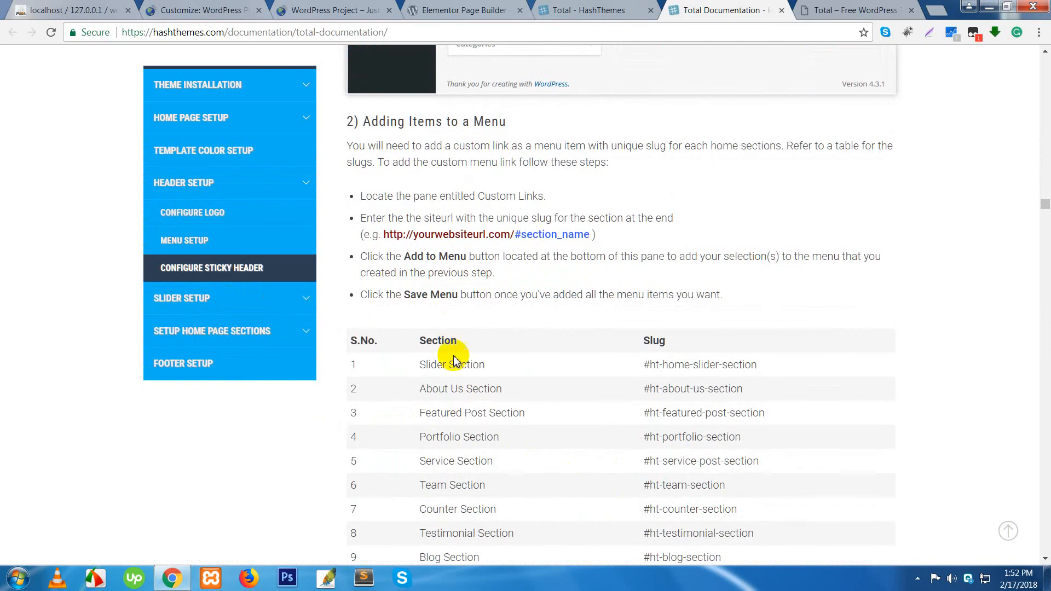
scroll(537, 470, "down", 9)
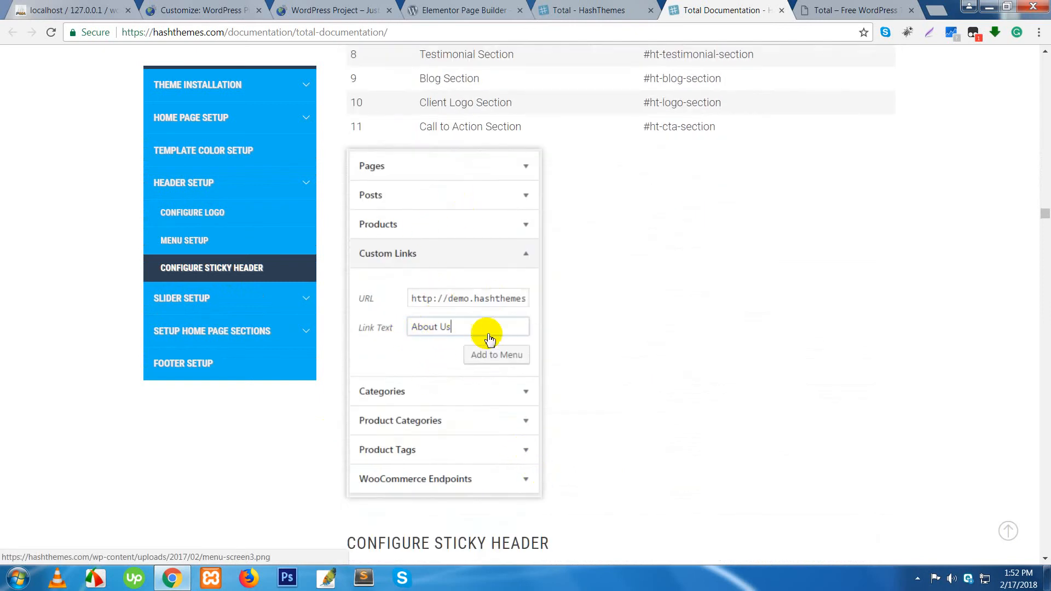
Step: Read the Configure Sticky Header section and the Slider Setup instructions for creating slide pages
scroll(507, 421, "down", 6)
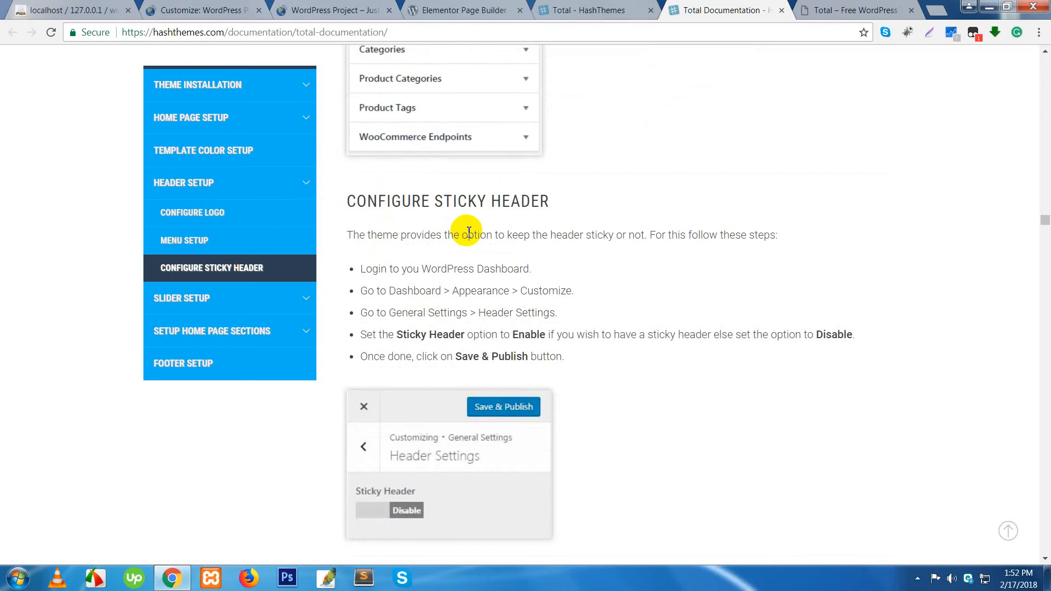
scroll(519, 442, "down", 4)
scroll(517, 441, "down", 4)
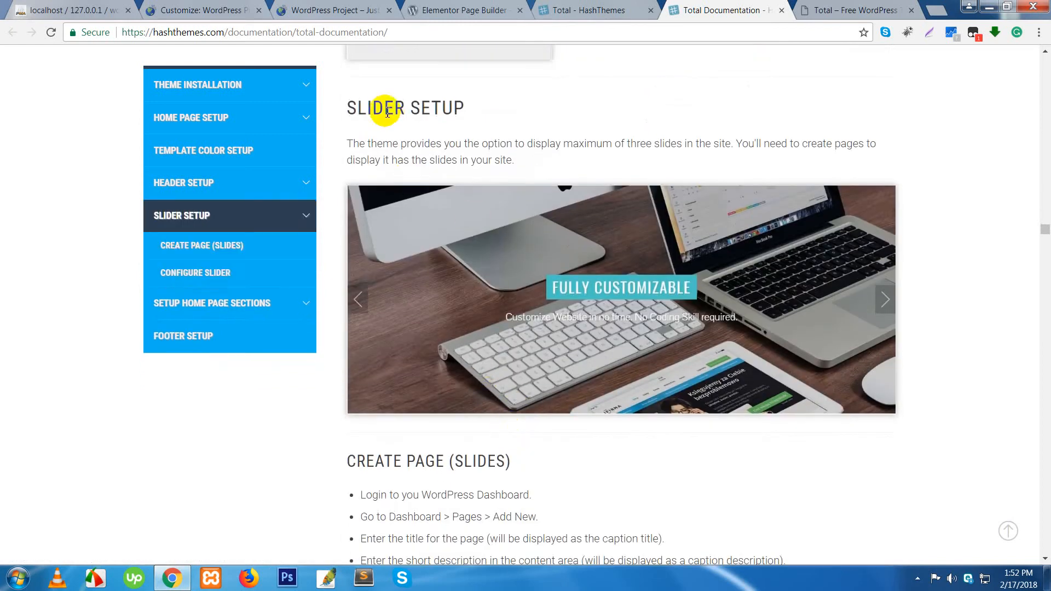
scroll(606, 411, "down", 1)
scroll(607, 412, "down", 1)
scroll(635, 429, "down", 2)
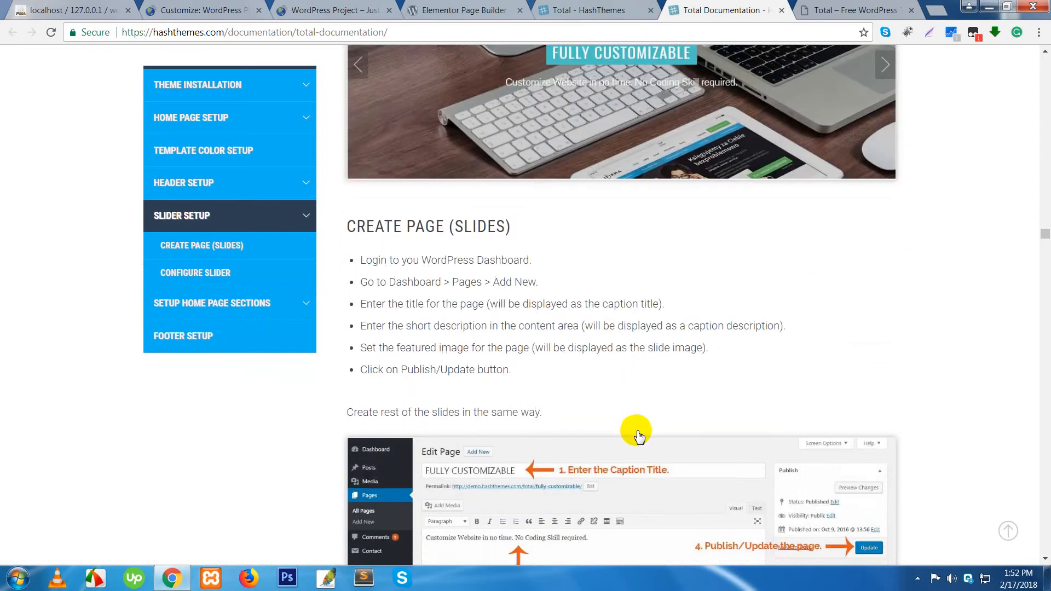
scroll(638, 435, "down", 1)
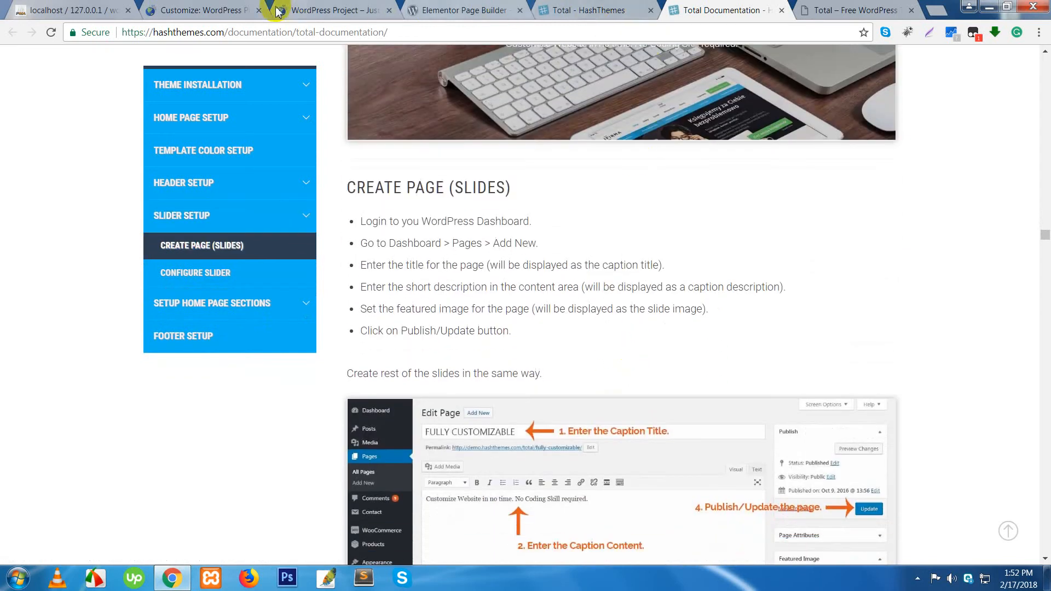
Step: Switch to the WordPress Customizer, read the home page setup instructions in Important Links, and return to the main options
left_click(213, 10)
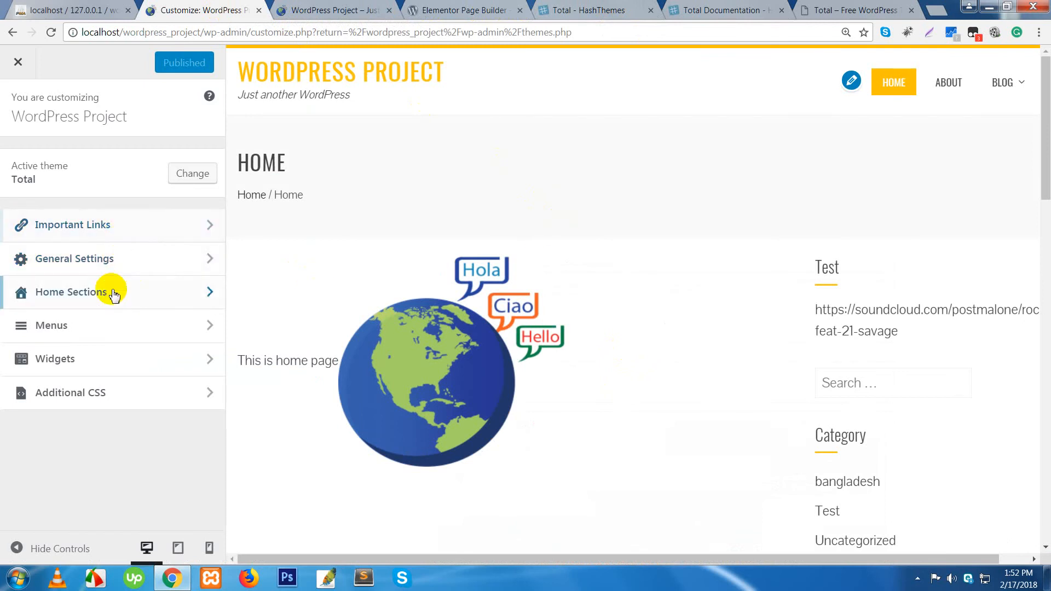
left_click(125, 233)
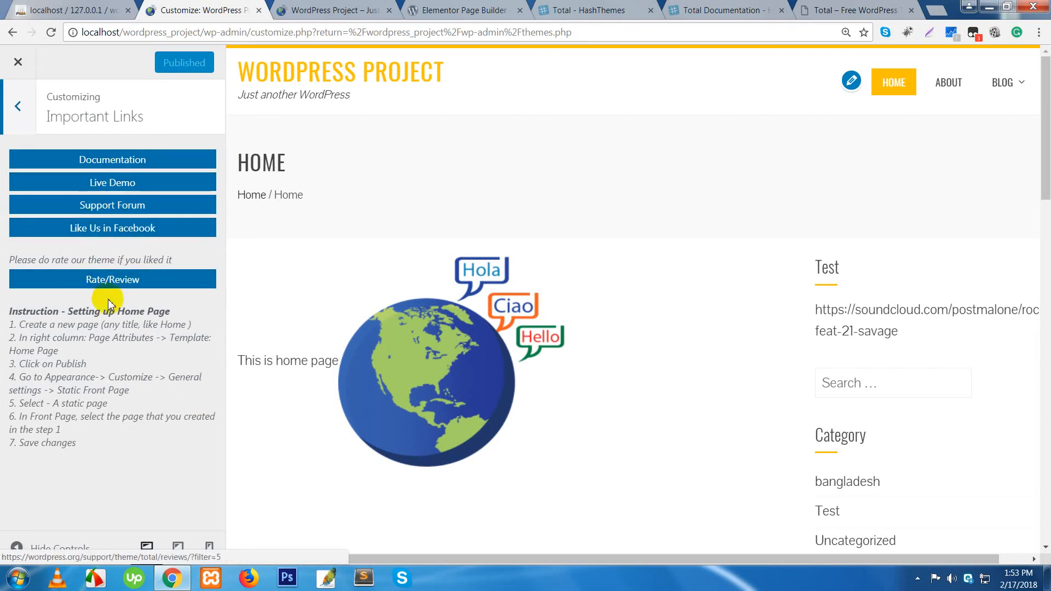
left_click(25, 117)
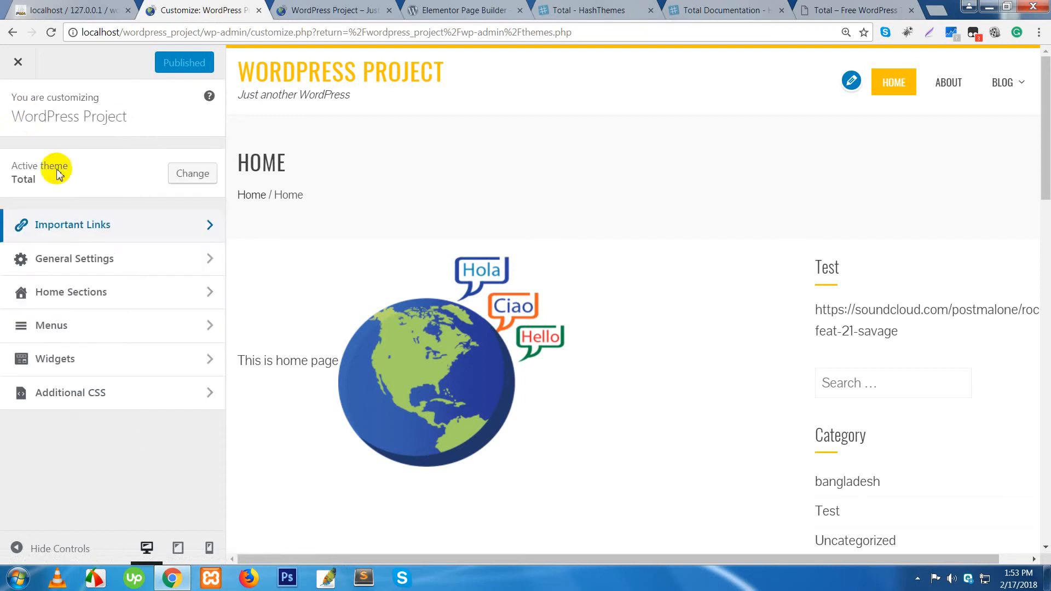
Step: Look over the Customizer's General Settings, checking the Colors and Background Image options
left_click(58, 258)
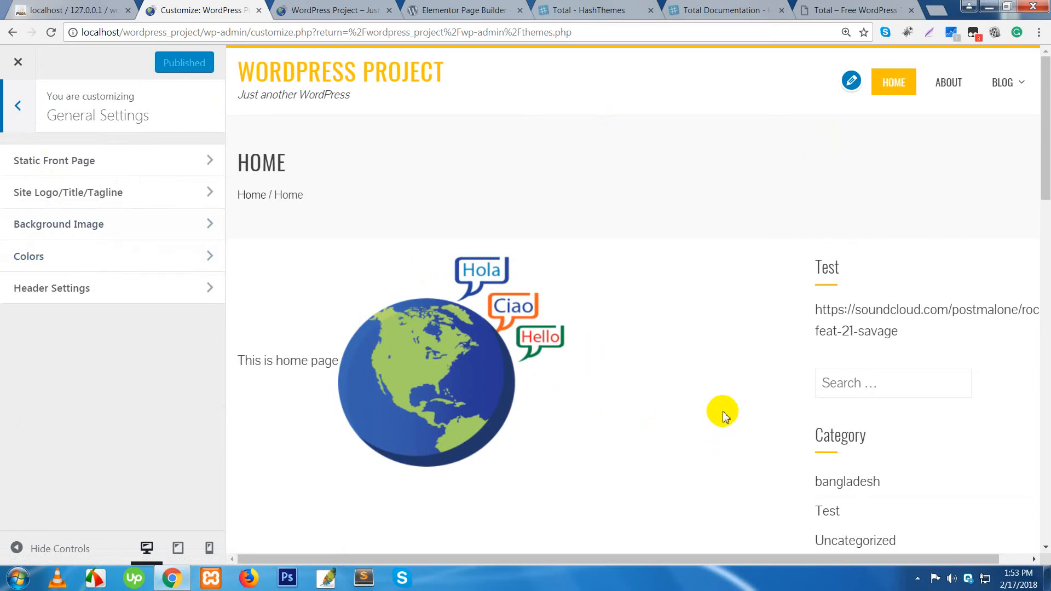
left_click(103, 269)
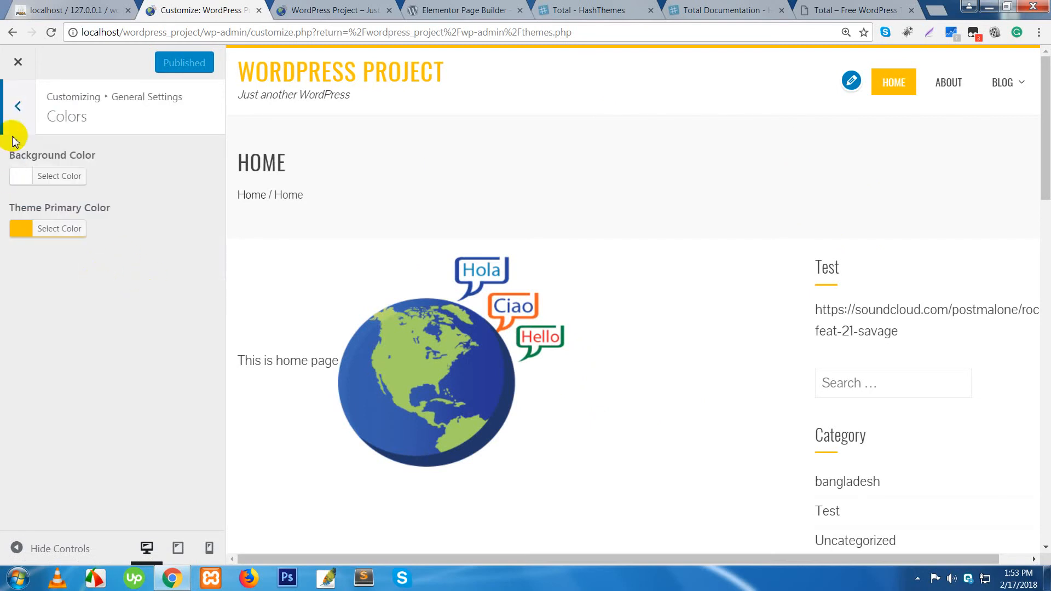
left_click(18, 114)
left_click(106, 224)
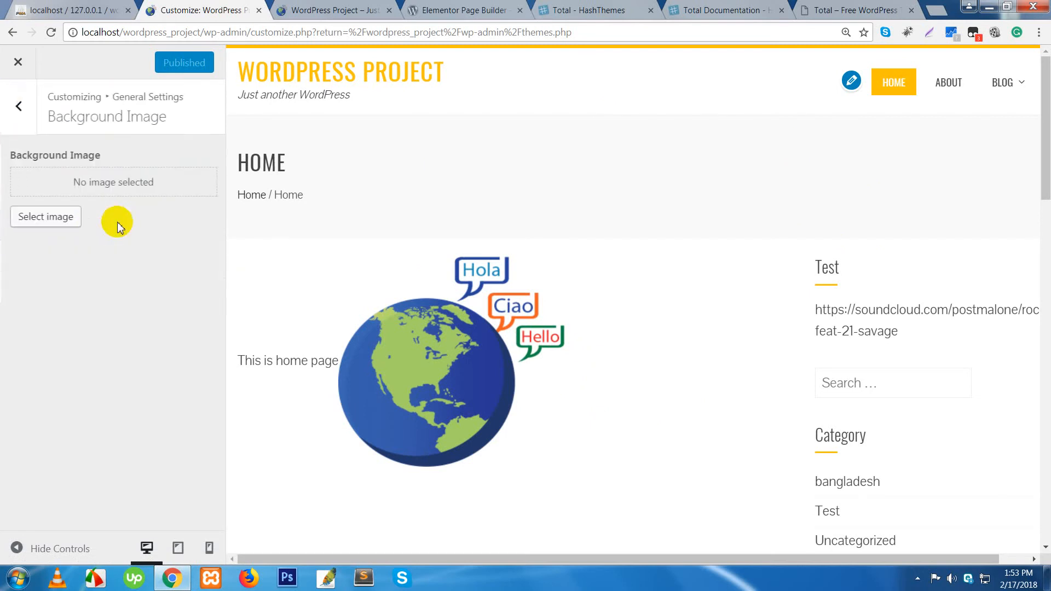
left_click(20, 108)
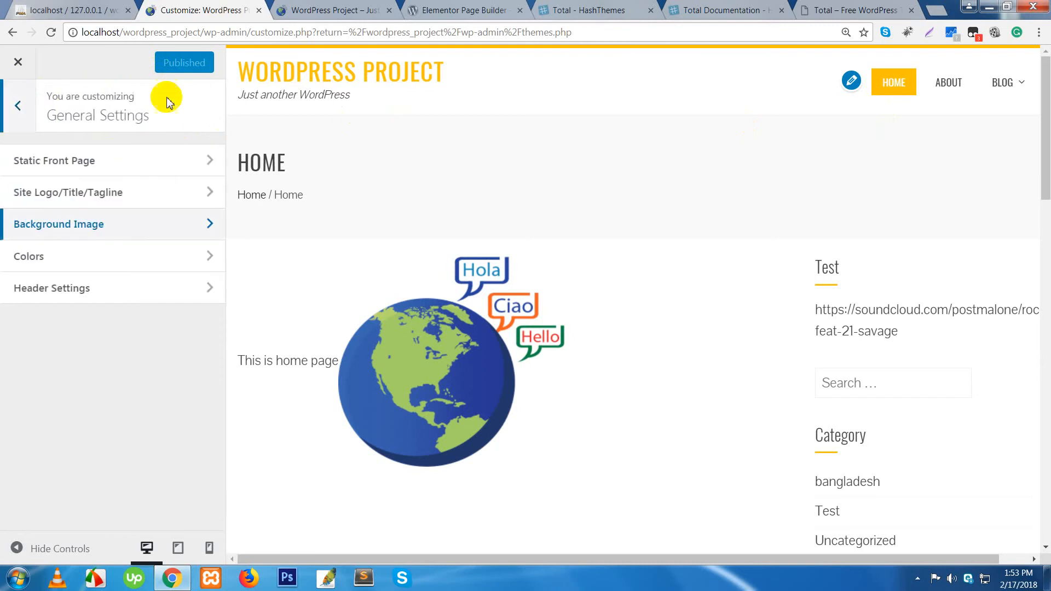
Step: Close the Customizer and switch to the WordPress Project site's front end
left_click(18, 69)
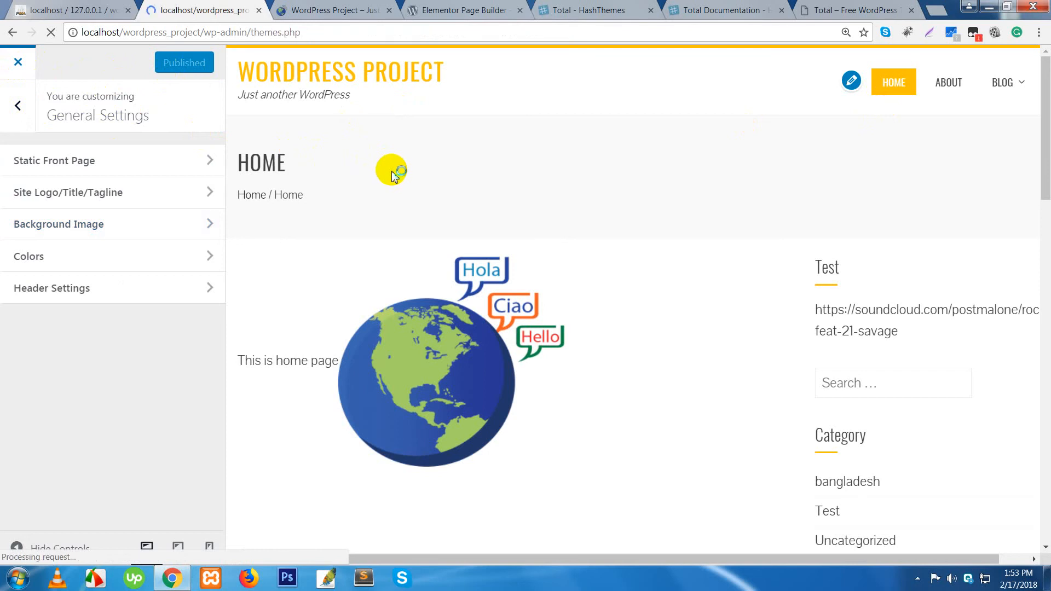
left_click(321, 12)
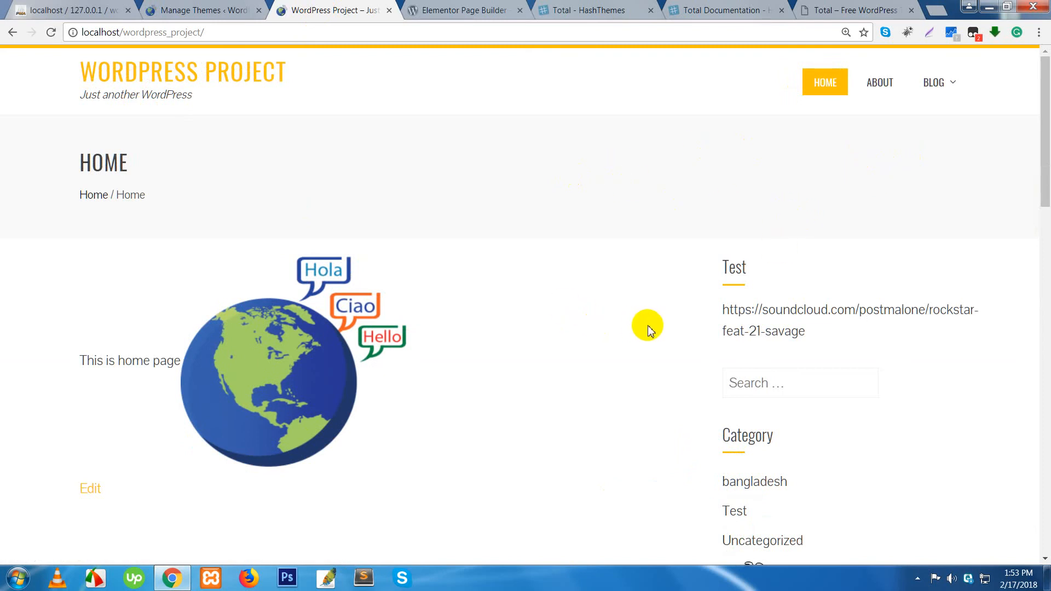
Step: Look over the WordPress Project home page down to the footer, and check the submenus under Blog
scroll(638, 325, "down", 2)
scroll(632, 327, "down", 20)
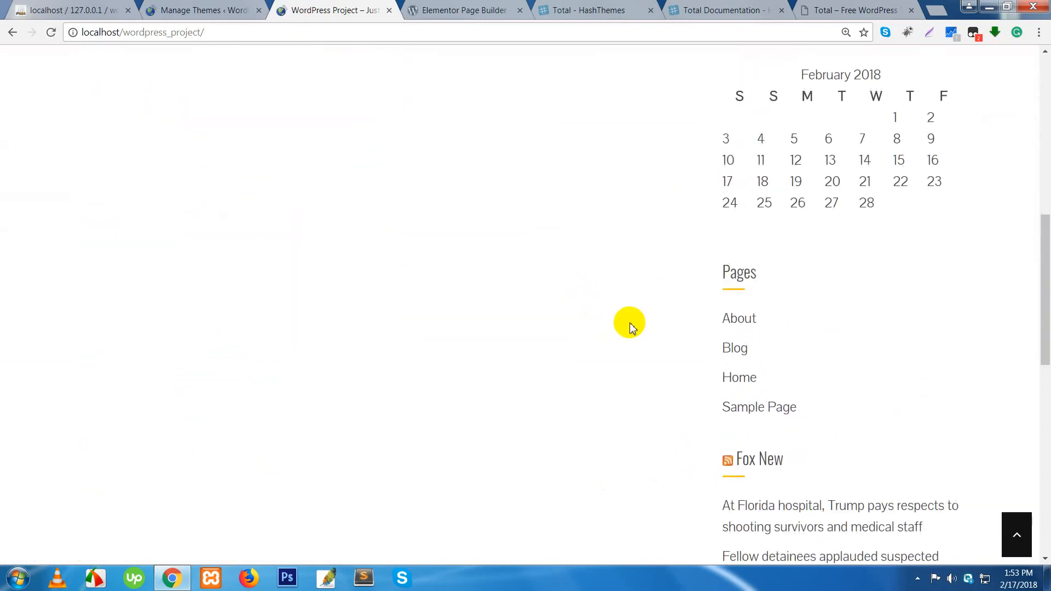
scroll(629, 327, "down", 1)
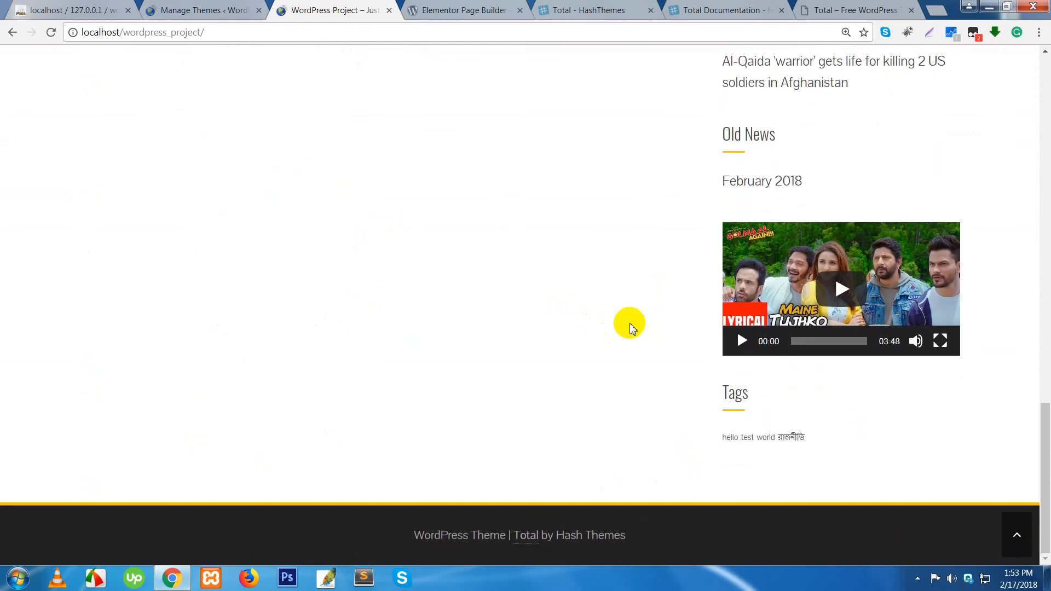
scroll(496, 442, "up", 20)
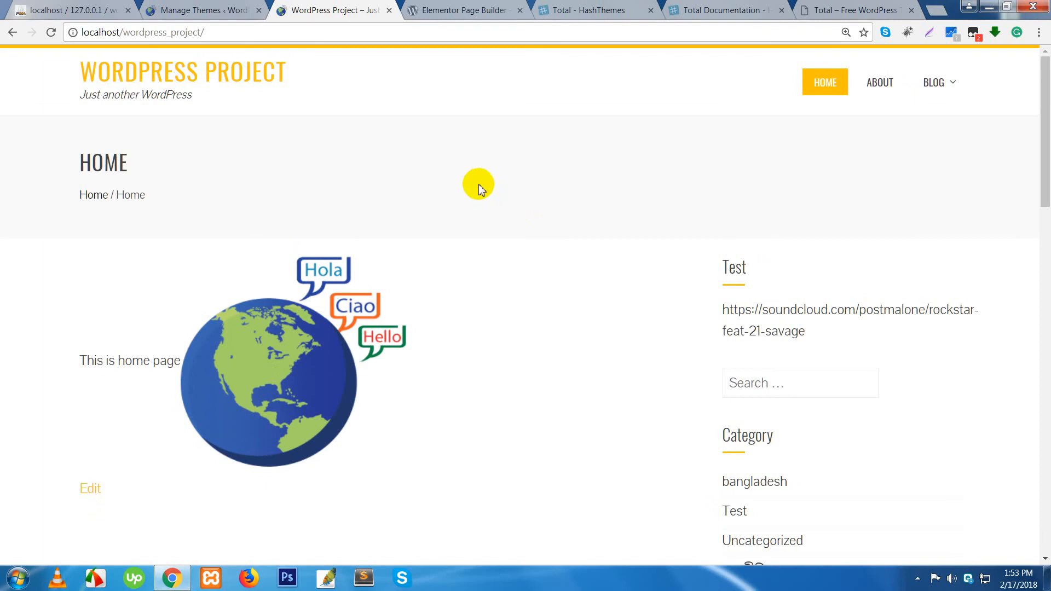
mouse_move(943, 88)
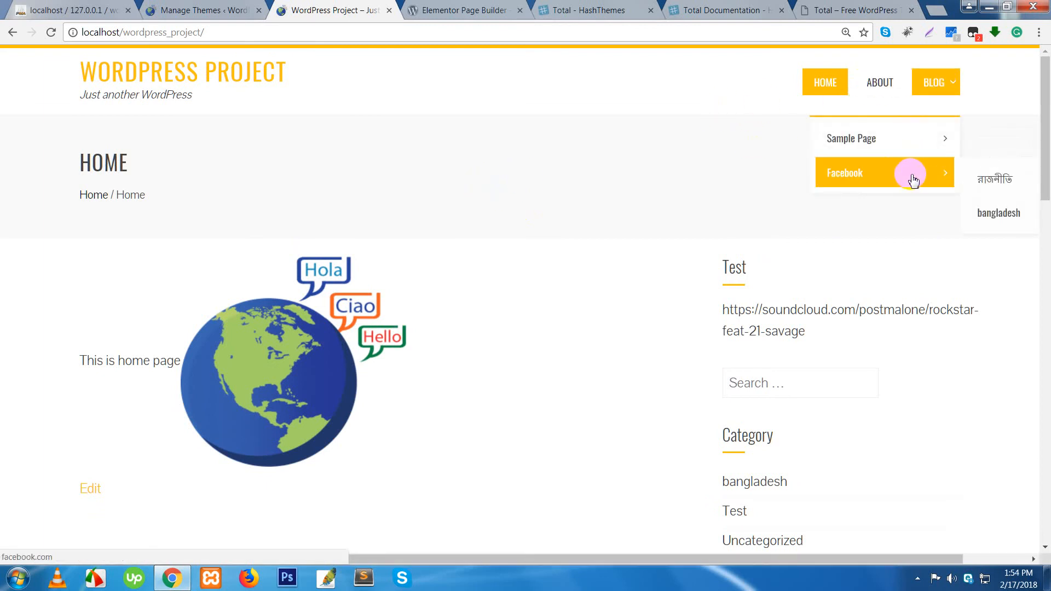
Step: Compare the Total theme's demo home page with the WordPress Project home page, including the local site's sidebar widgets and footer
left_click(838, 10)
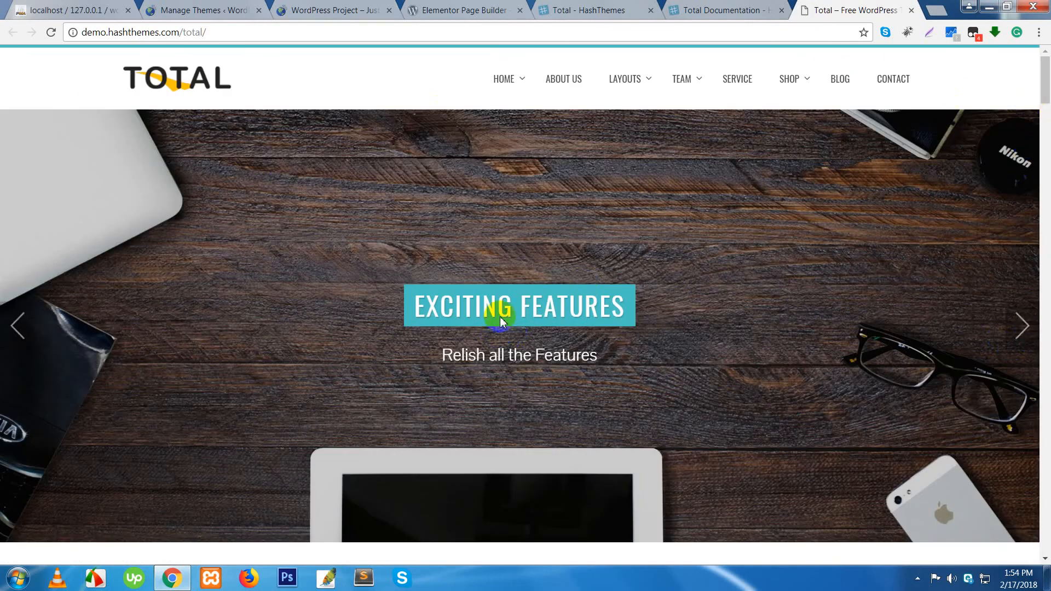
left_click(350, 12)
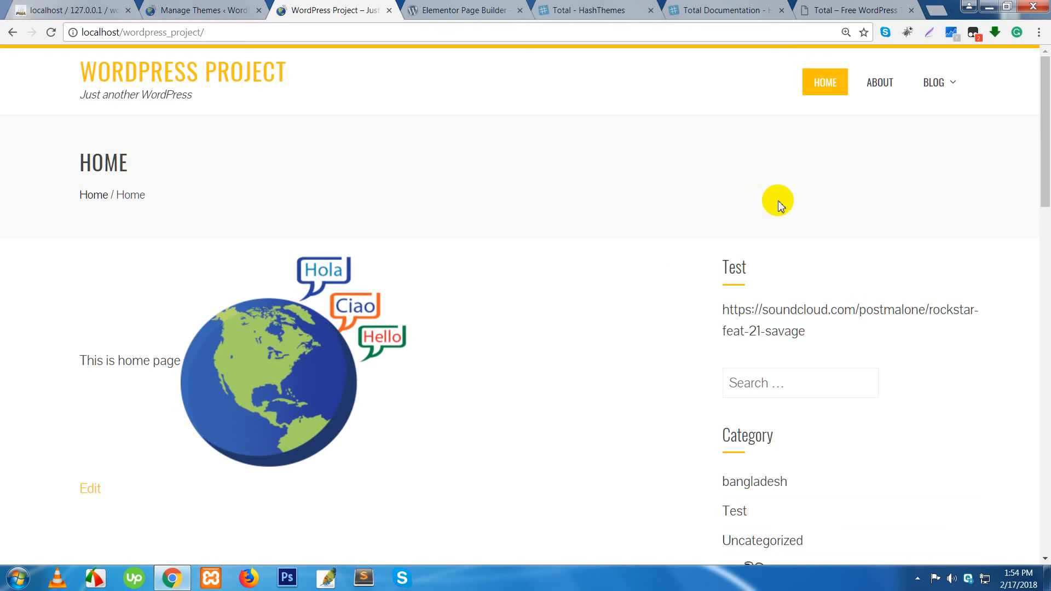
left_click(842, 10)
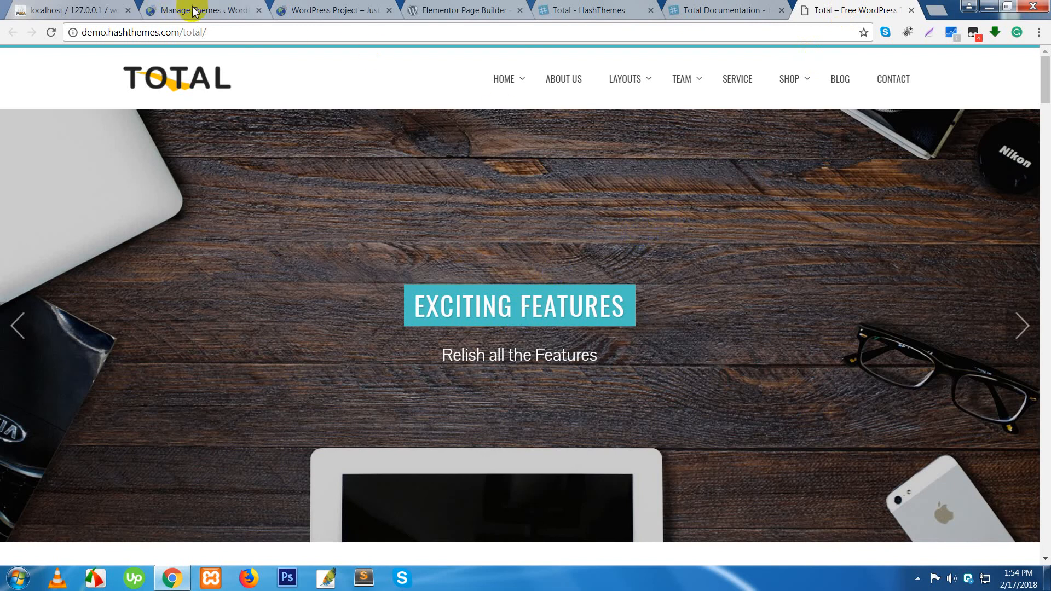
left_click(308, 11)
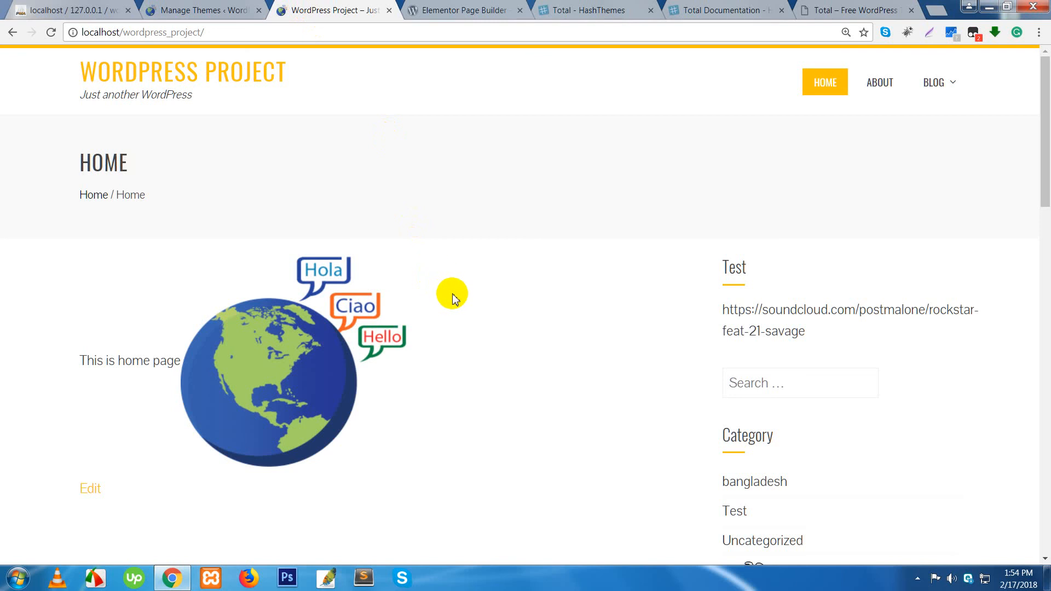
scroll(460, 293, "down", 10)
scroll(461, 298, "down", 12)
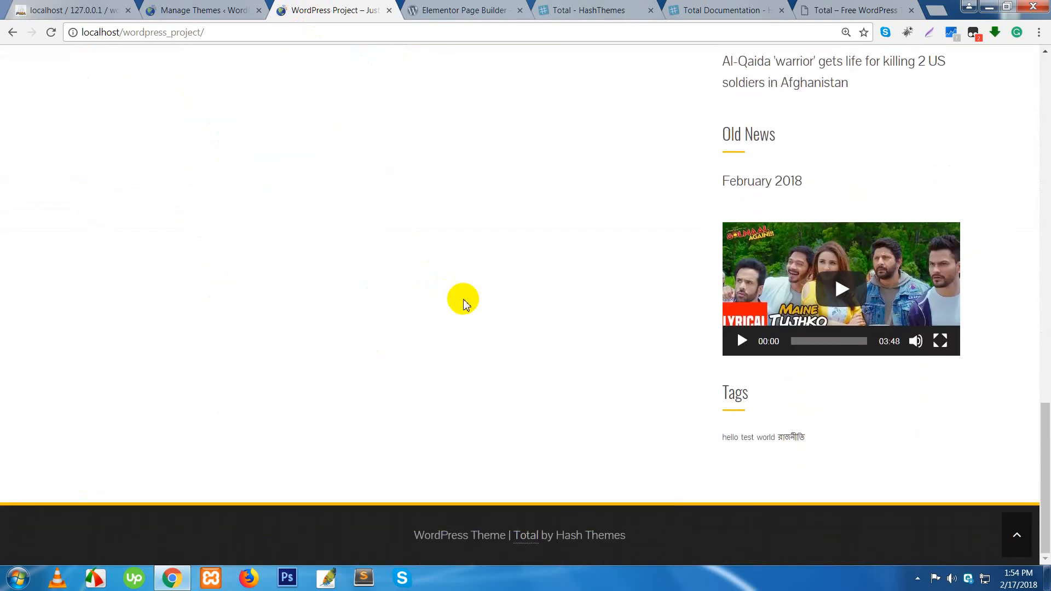
scroll(458, 300, "up", 5)
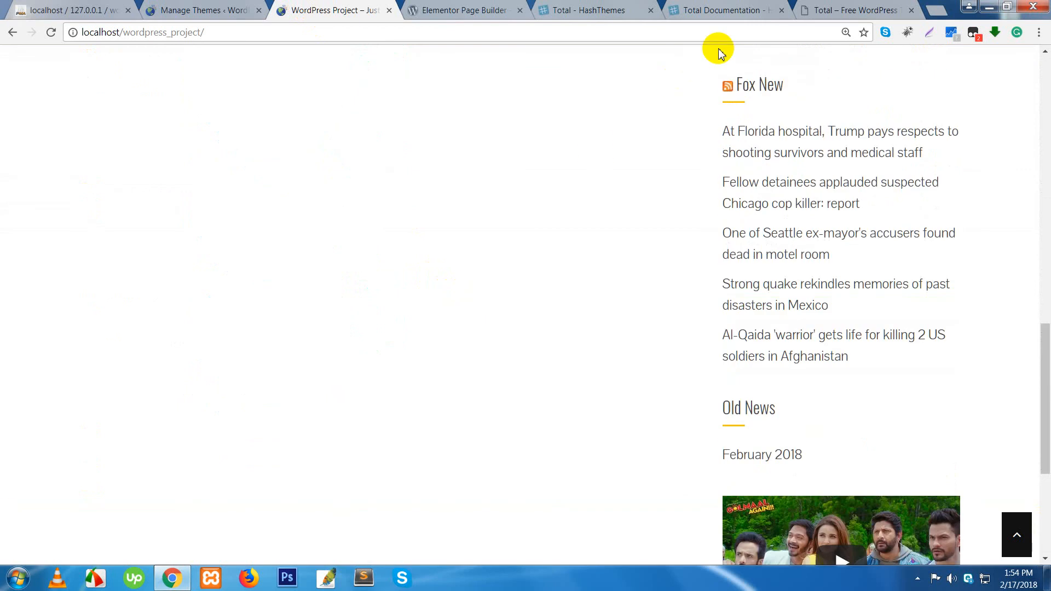
Step: Switch to the Total demo and examine its header navigation, logo, slider, About Us and Amazing Features sections
left_click(843, 10)
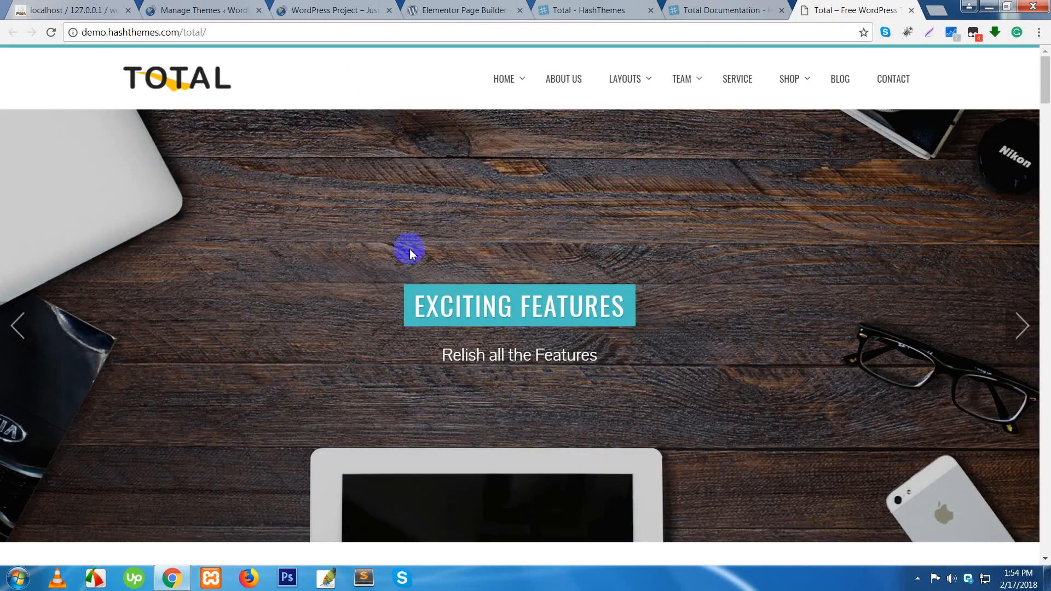
right_click(384, 198)
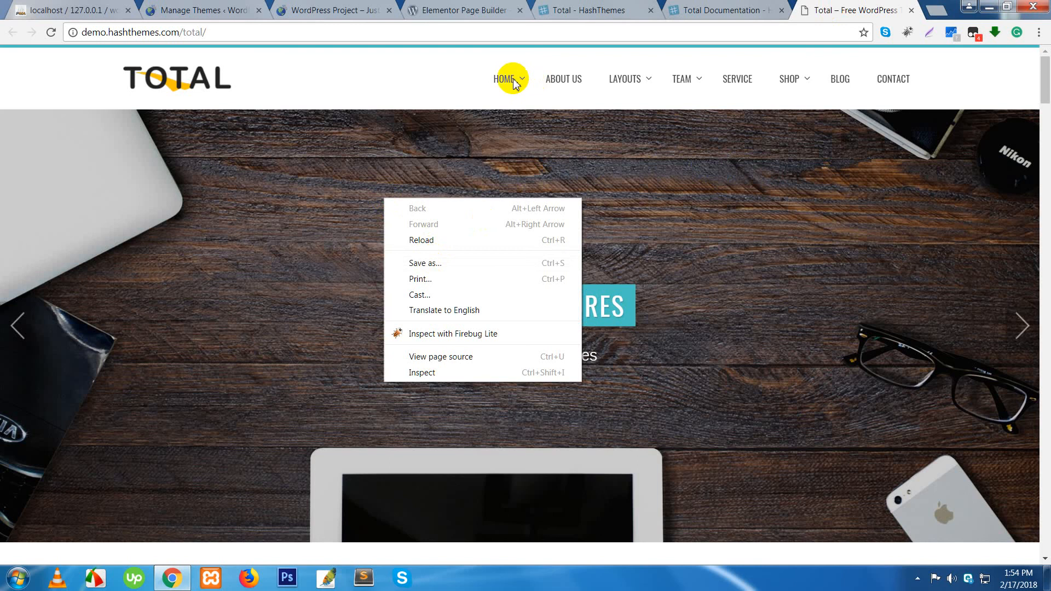
left_click(221, 246)
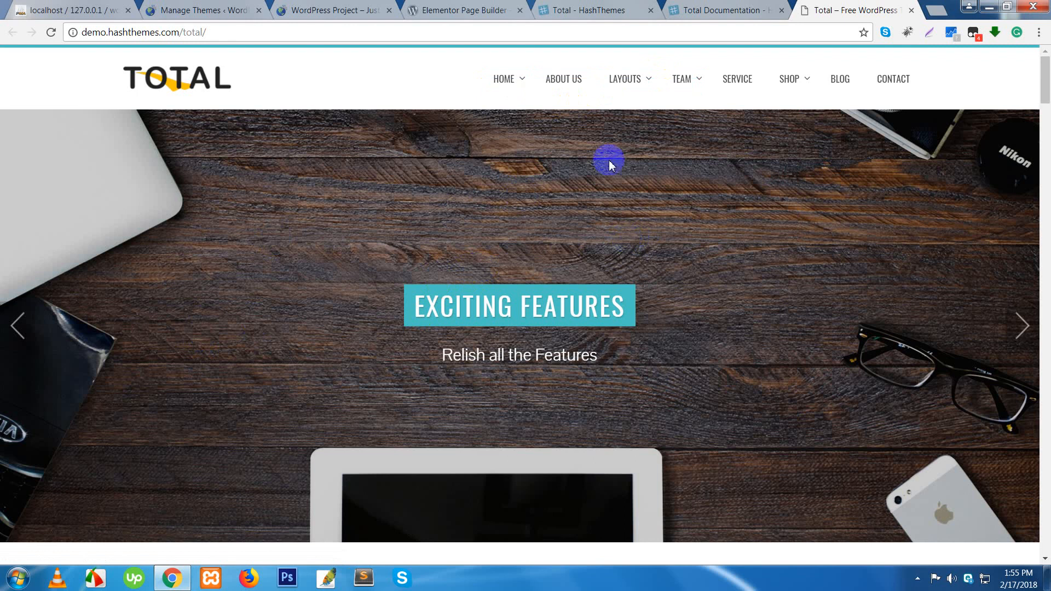
mouse_move(501, 92)
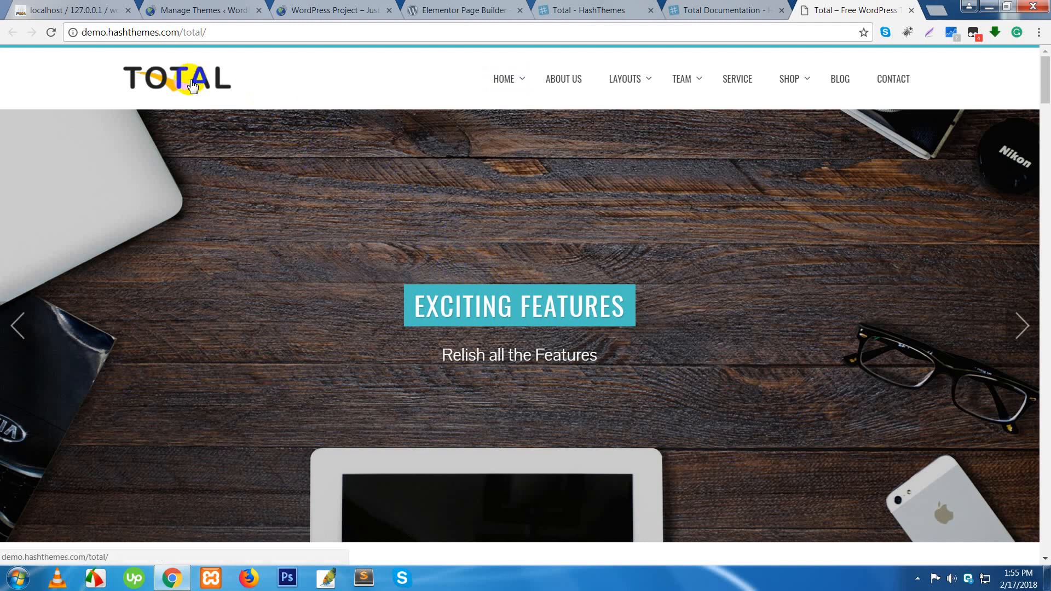
scroll(476, 303, "down", 10)
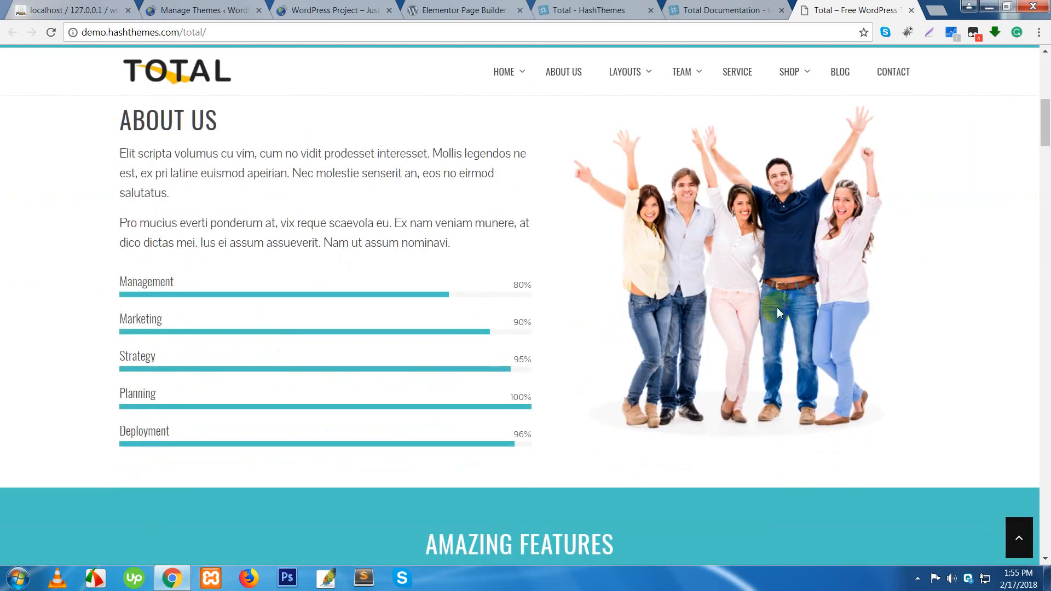
scroll(784, 281, "down", 4)
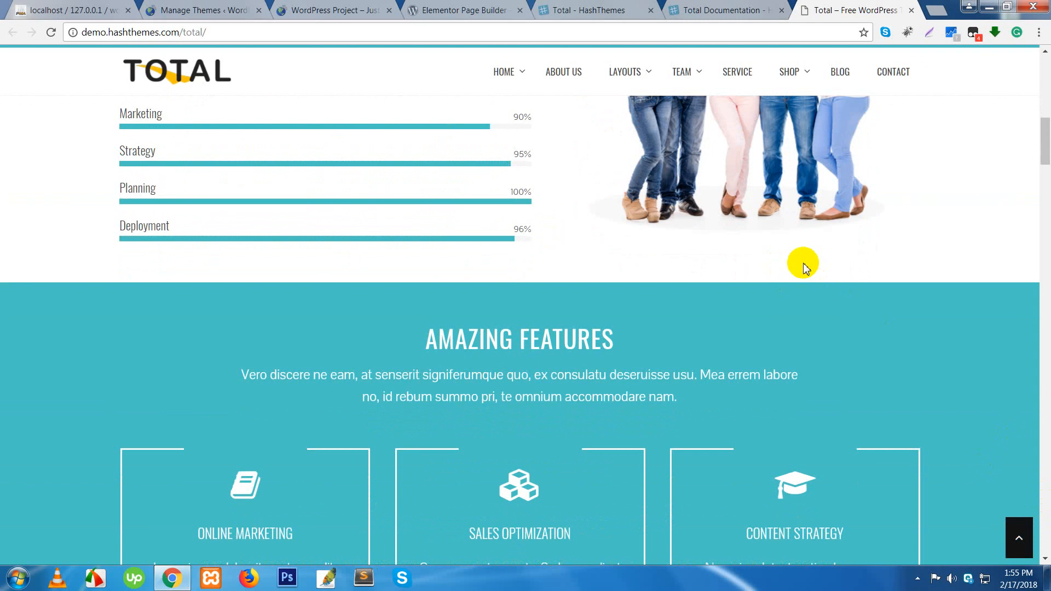
scroll(804, 267, "up", 6)
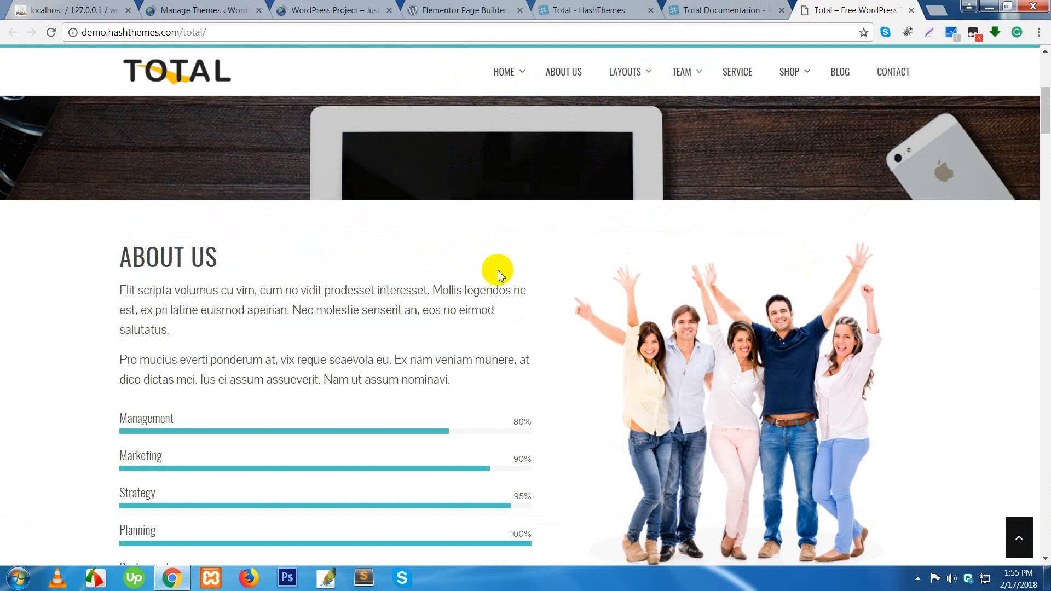
scroll(500, 277, "up", 6)
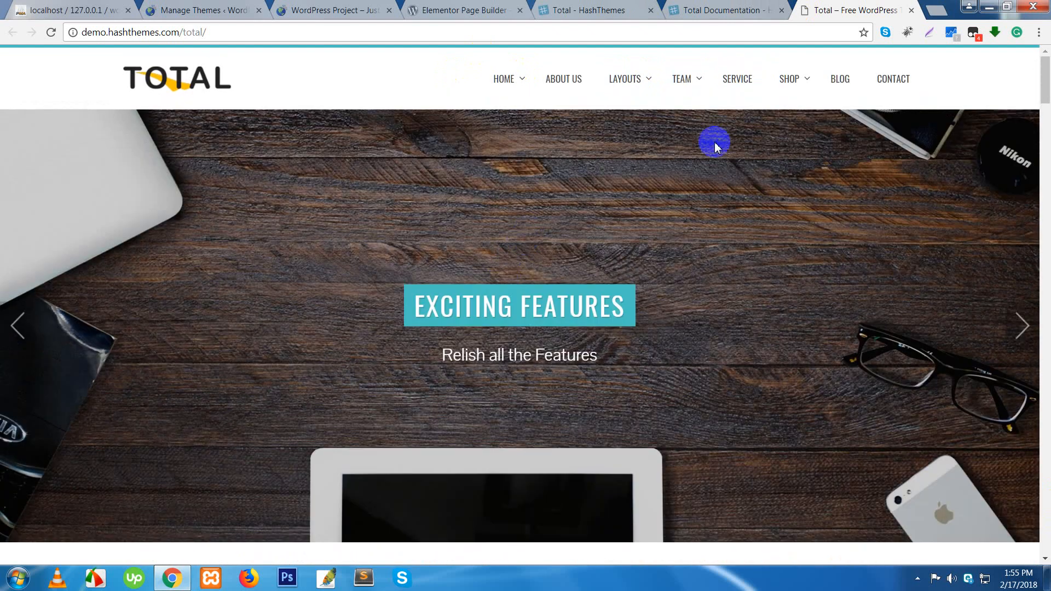